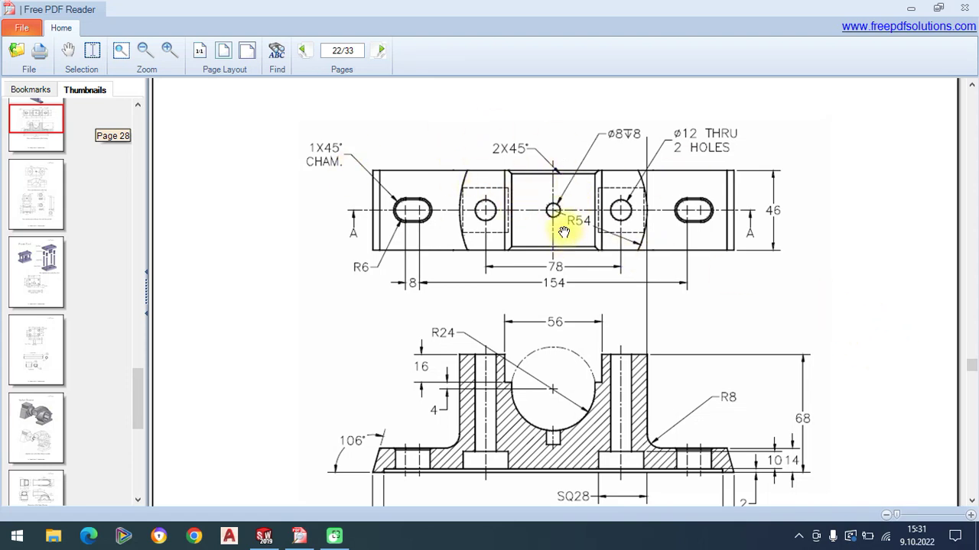
Step: Review the Plummer Block drawing's 3D view, top view and Section A-A in the PDF
{"action": "left_click_drag", "start_coordinate": [614, 173], "coordinate": [588, 384]}
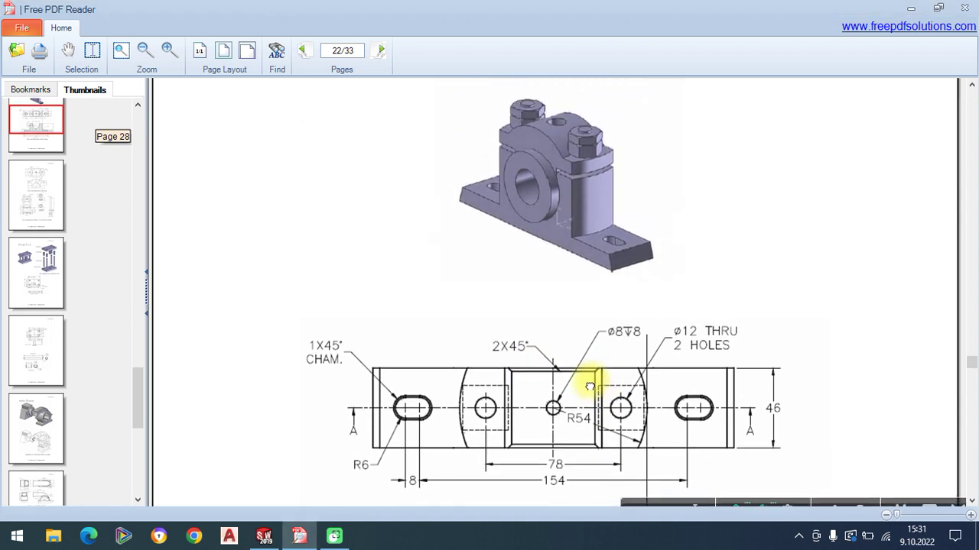
{"action": "left_click_drag", "start_coordinate": [732, 138], "coordinate": [675, 223]}
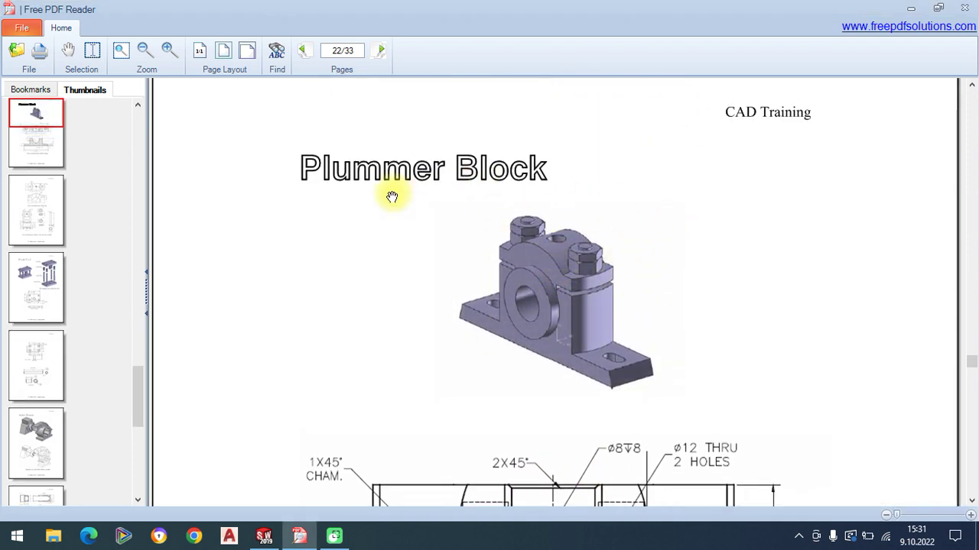
{"action": "scroll", "coordinate": [585, 334], "scroll_direction": "down", "scroll_amount": 1}
{"action": "scroll", "coordinate": [556, 361], "scroll_direction": "down", "scroll_amount": 2}
{"action": "scroll", "coordinate": [528, 371], "scroll_direction": "down", "scroll_amount": 1}
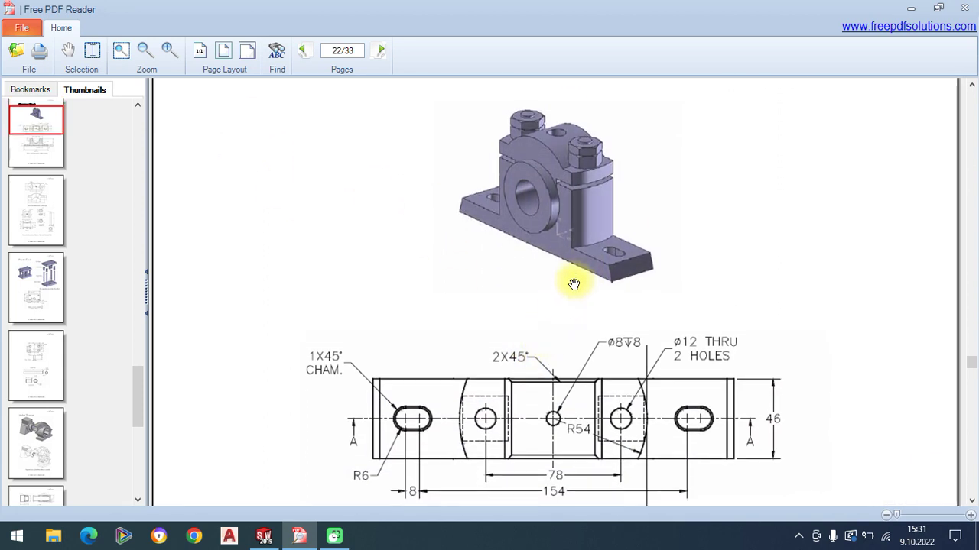
{"action": "left_click_drag", "start_coordinate": [584, 270], "coordinate": [573, 142]}
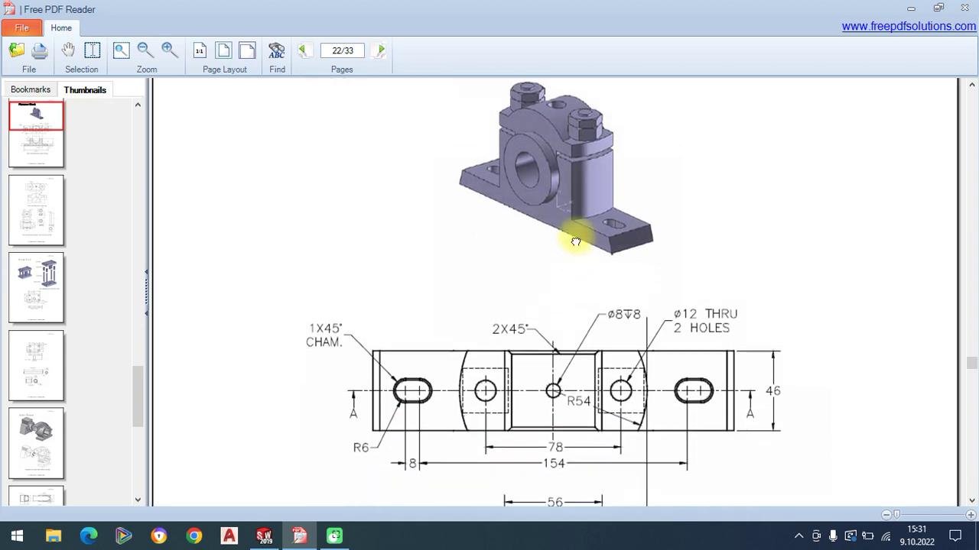
{"action": "scroll", "coordinate": [531, 367], "scroll_direction": "down", "scroll_amount": 2}
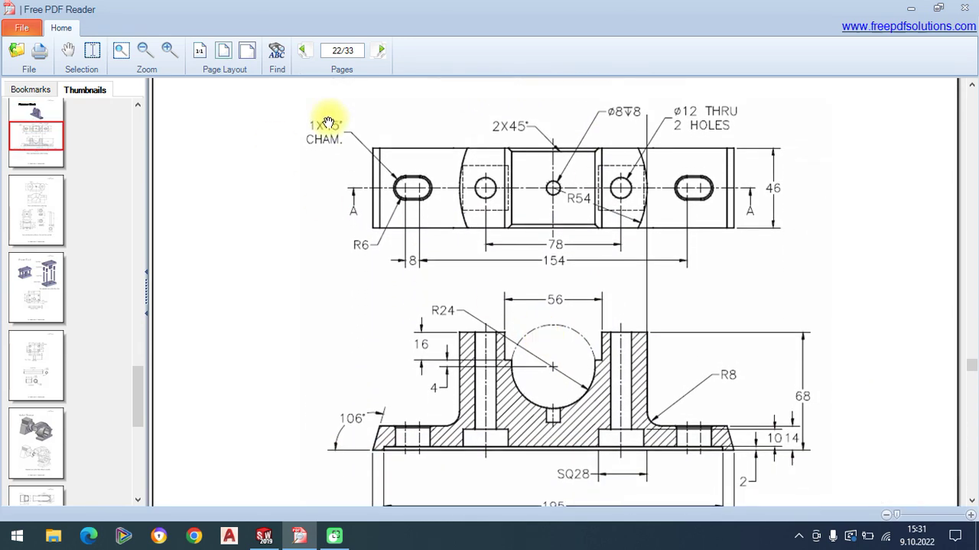
{"action": "scroll", "coordinate": [571, 334], "scroll_direction": "down", "scroll_amount": 1}
{"action": "scroll", "coordinate": [733, 245], "scroll_direction": "down", "scroll_amount": 2}
{"action": "scroll", "coordinate": [709, 263], "scroll_direction": "down", "scroll_amount": 2}
{"action": "scroll", "coordinate": [681, 305], "scroll_direction": "down", "scroll_amount": 1}
{"action": "scroll", "coordinate": [656, 318], "scroll_direction": "down", "scroll_amount": 2}
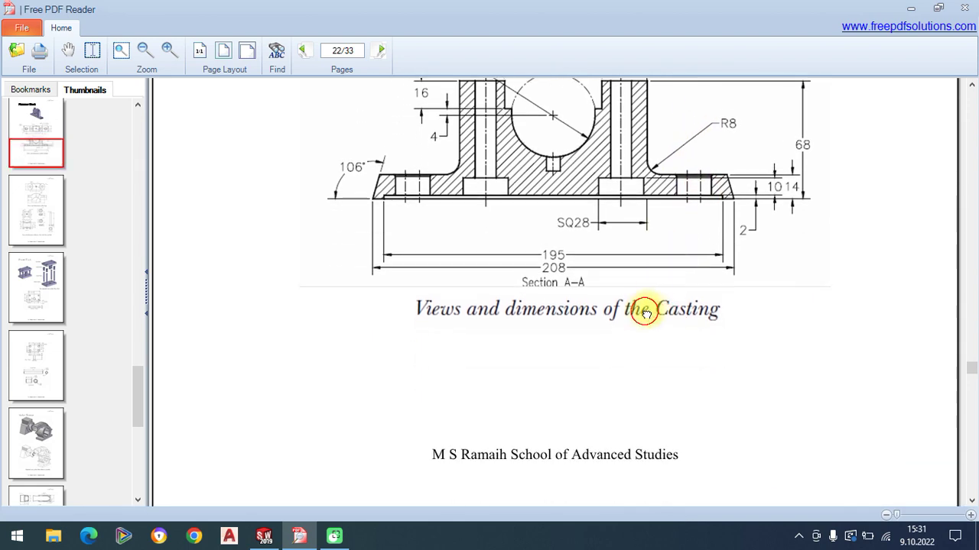
{"action": "scroll", "coordinate": [642, 334], "scroll_direction": "up", "scroll_amount": 4}
{"action": "scroll", "coordinate": [636, 355], "scroll_direction": "up", "scroll_amount": 4}
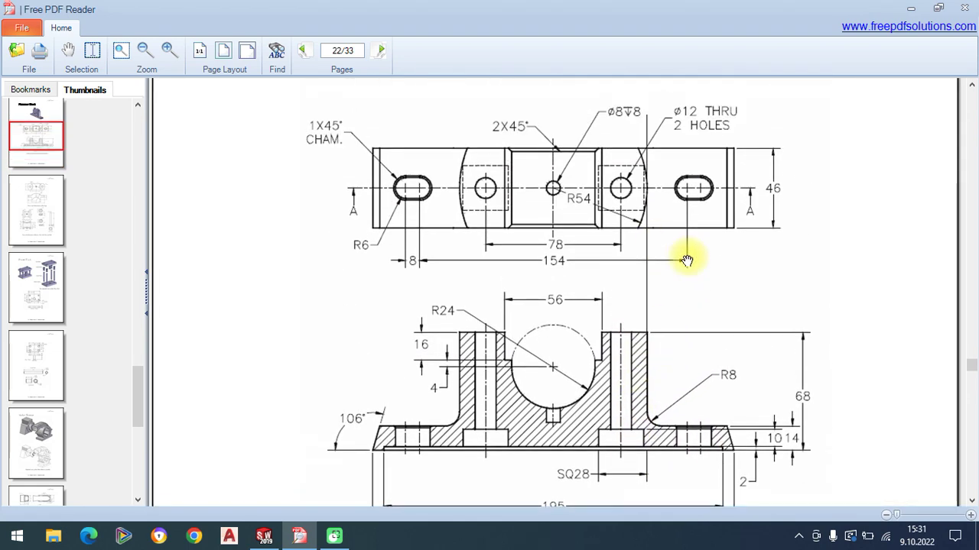
{"action": "scroll", "coordinate": [682, 246], "scroll_direction": "up", "scroll_amount": 8}
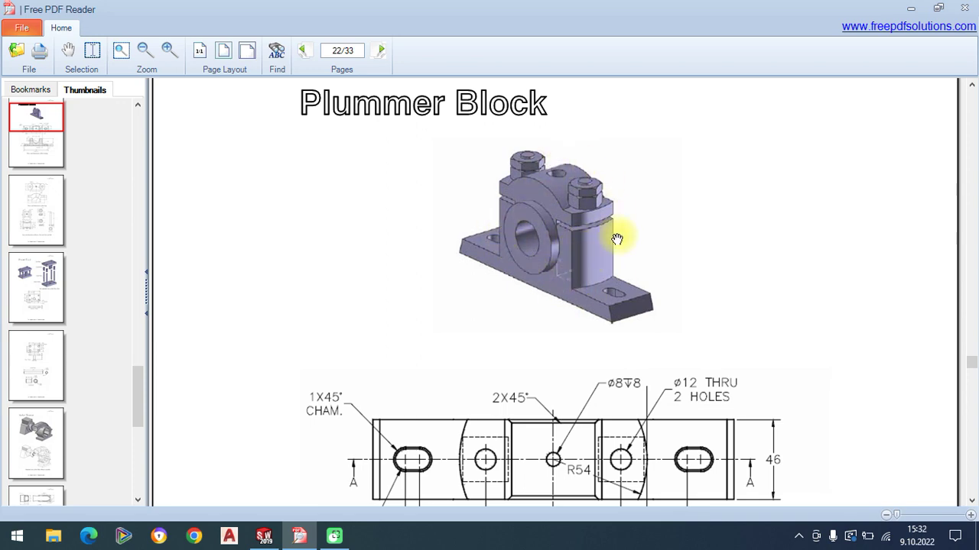
{"action": "scroll", "coordinate": [604, 390], "scroll_direction": "down", "scroll_amount": 6}
{"action": "mouse_move", "coordinate": [585, 382]}
{"action": "left_mouse_down"}
{"action": "mouse_move", "coordinate": [585, 214]}
{"action": "mouse_move", "coordinate": [582, 380]}
{"action": "left_mouse_up"}
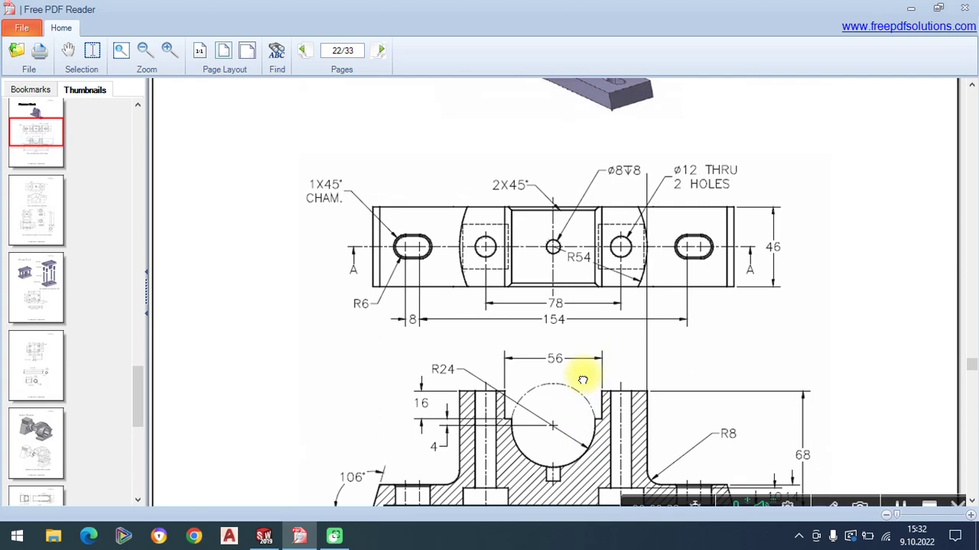
{"action": "mouse_move", "coordinate": [612, 293]}
{"action": "left_mouse_down"}
{"action": "mouse_move", "coordinate": [603, 218]}
{"action": "mouse_move", "coordinate": [618, 369]}
{"action": "mouse_move", "coordinate": [561, 454]}
{"action": "left_mouse_up"}
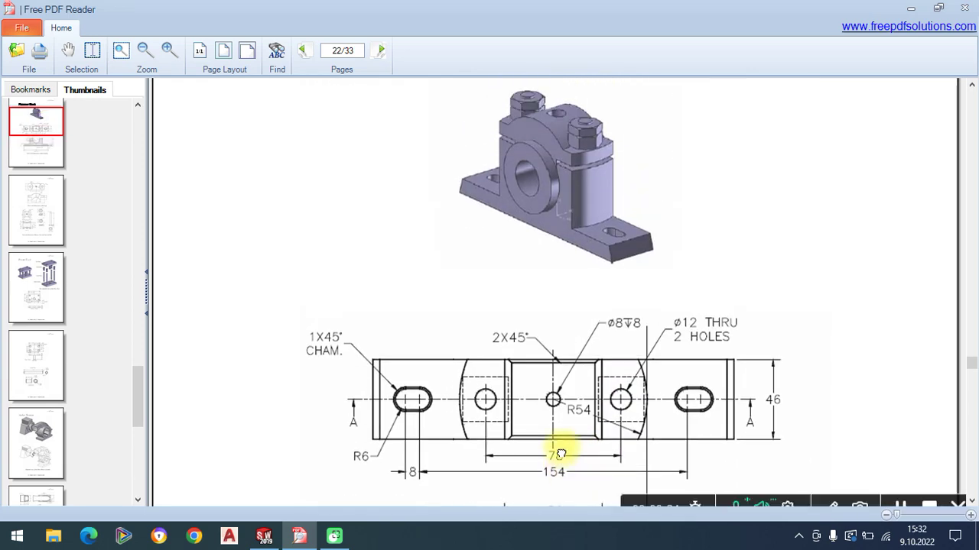
{"action": "left_click_drag", "start_coordinate": [601, 295], "coordinate": [589, 225]}
{"action": "mouse_move", "coordinate": [570, 446]}
{"action": "left_mouse_down"}
{"action": "mouse_move", "coordinate": [568, 321]}
{"action": "mouse_move", "coordinate": [581, 220]}
{"action": "mouse_move", "coordinate": [550, 312]}
{"action": "left_mouse_up"}
{"action": "mouse_move", "coordinate": [555, 222]}
{"action": "left_mouse_down"}
{"action": "mouse_move", "coordinate": [557, 445]}
{"action": "mouse_move", "coordinate": [550, 192]}
{"action": "left_mouse_up"}
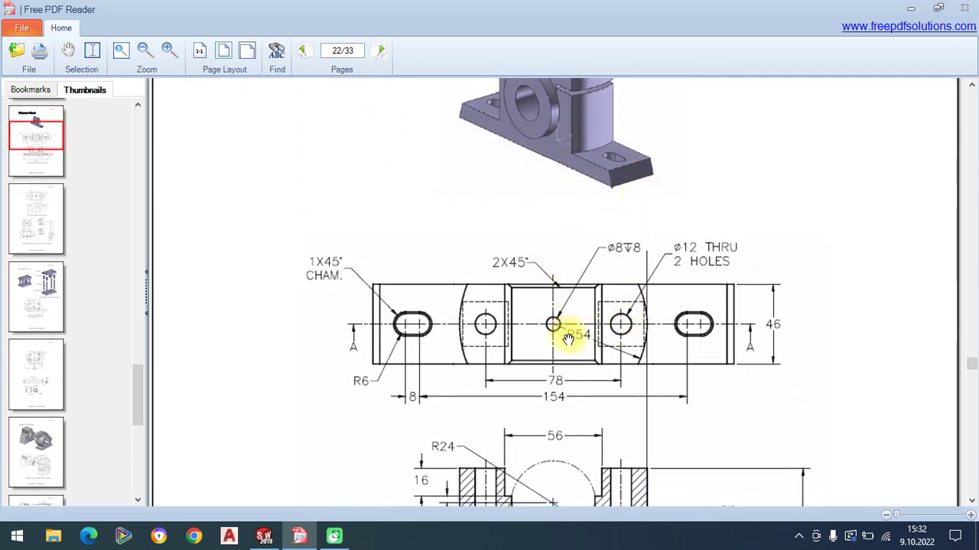
{"action": "mouse_move", "coordinate": [566, 535]}
{"action": "left_mouse_down"}
{"action": "mouse_move", "coordinate": [542, 127]}
{"action": "mouse_move", "coordinate": [561, 380]}
{"action": "mouse_move", "coordinate": [560, 366]}
{"action": "left_mouse_up"}
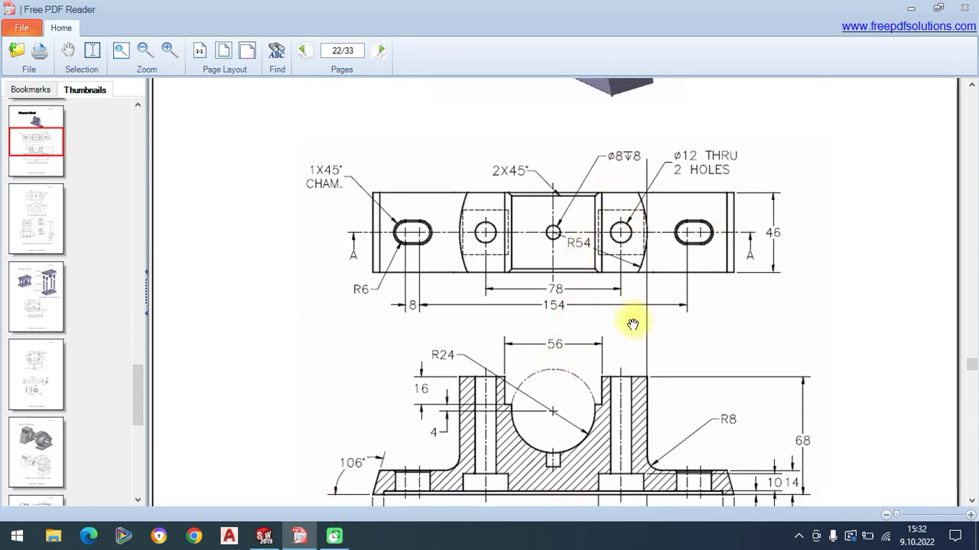
{"action": "left_click_drag", "start_coordinate": [633, 324], "coordinate": [633, 186]}
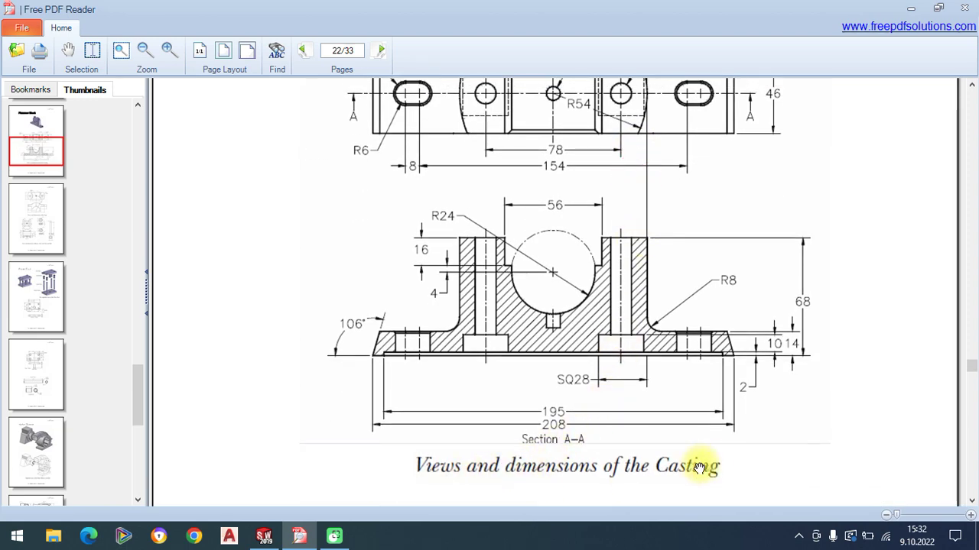
{"action": "mouse_move", "coordinate": [559, 212]}
{"action": "left_mouse_down"}
{"action": "mouse_move", "coordinate": [555, 415]}
{"action": "mouse_move", "coordinate": [558, 282]}
{"action": "left_mouse_up"}
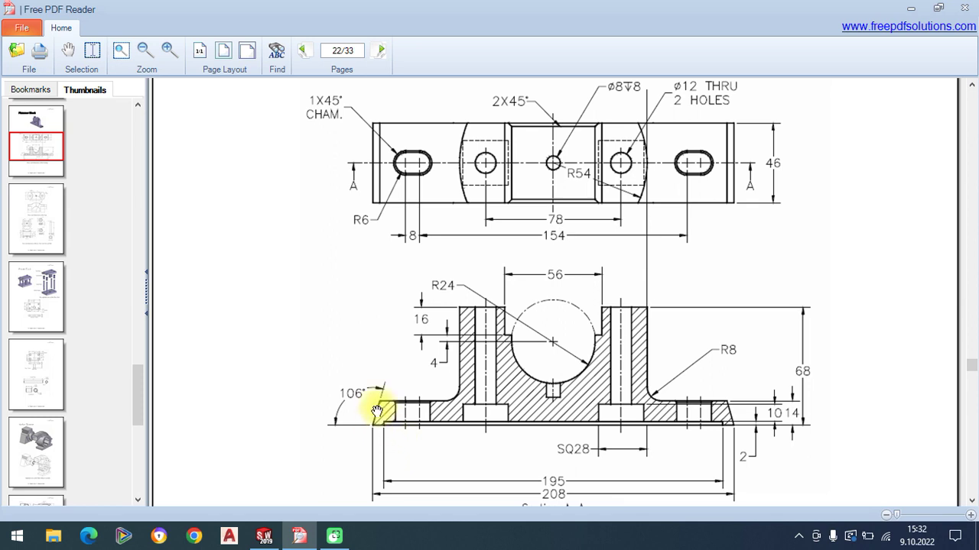
{"action": "scroll", "coordinate": [688, 203], "scroll_direction": "up", "scroll_amount": 2}
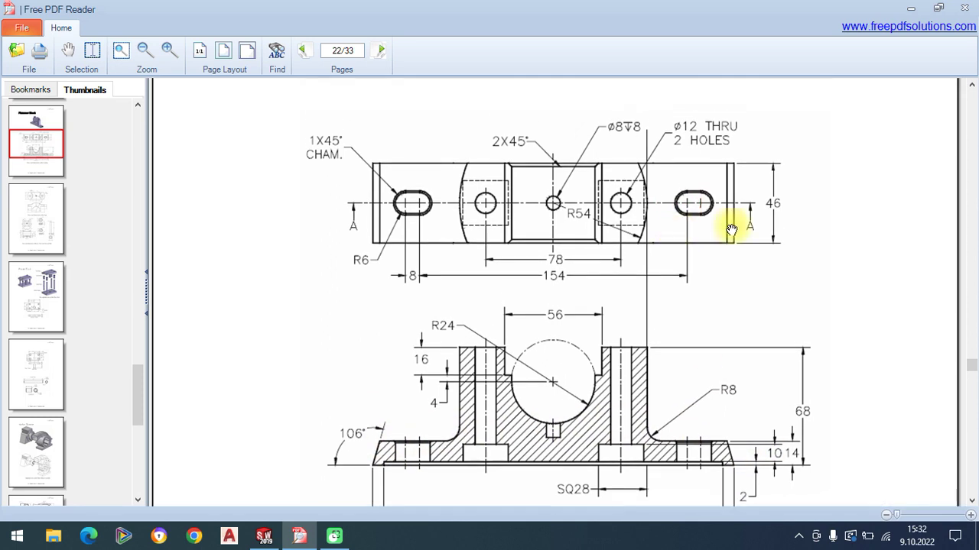
{"action": "scroll", "coordinate": [558, 321], "scroll_direction": "down", "scroll_amount": 5}
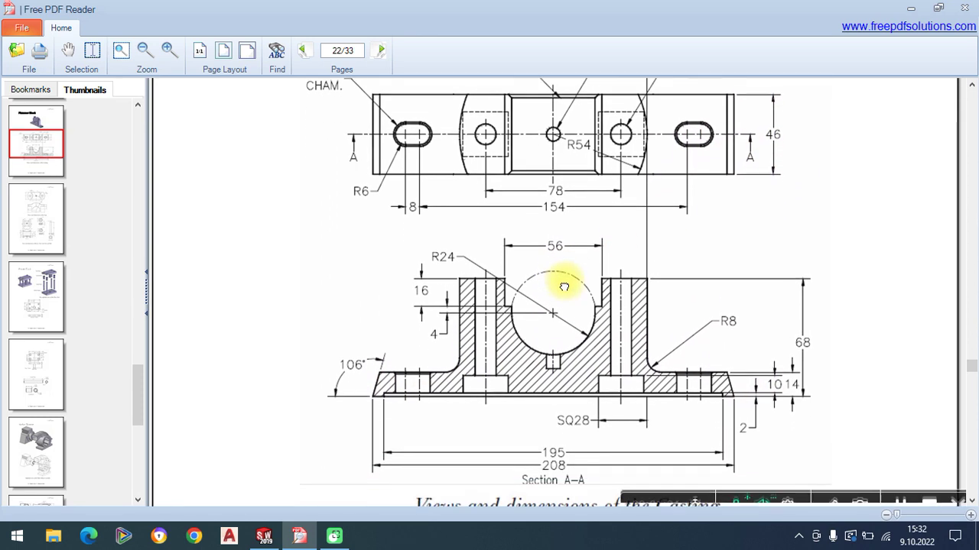
Step: Create a new empty part in SOLIDWORKS
{"action": "left_click", "coordinate": [264, 535]}
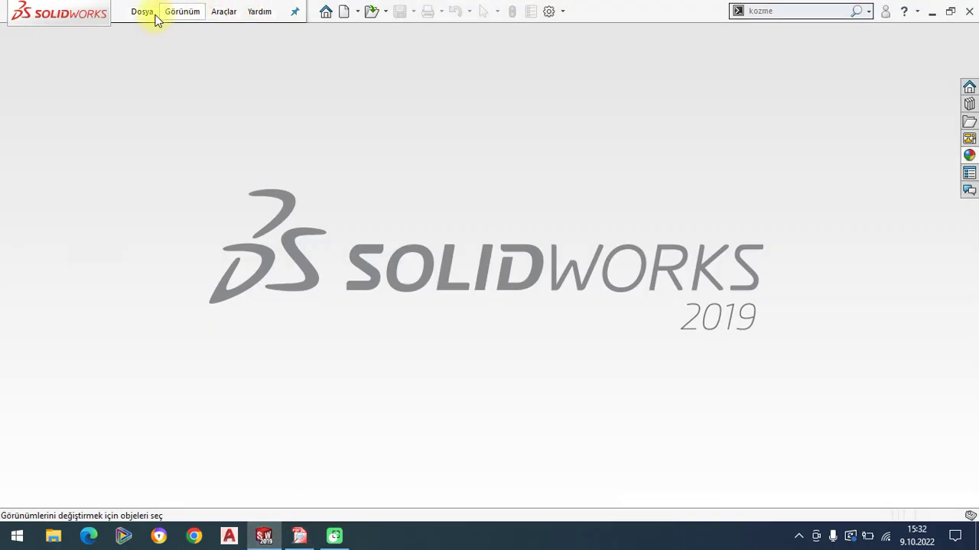
{"action": "left_click", "coordinate": [144, 14]}
{"action": "left_click", "coordinate": [155, 34]}
{"action": "left_click", "coordinate": [351, 225]}
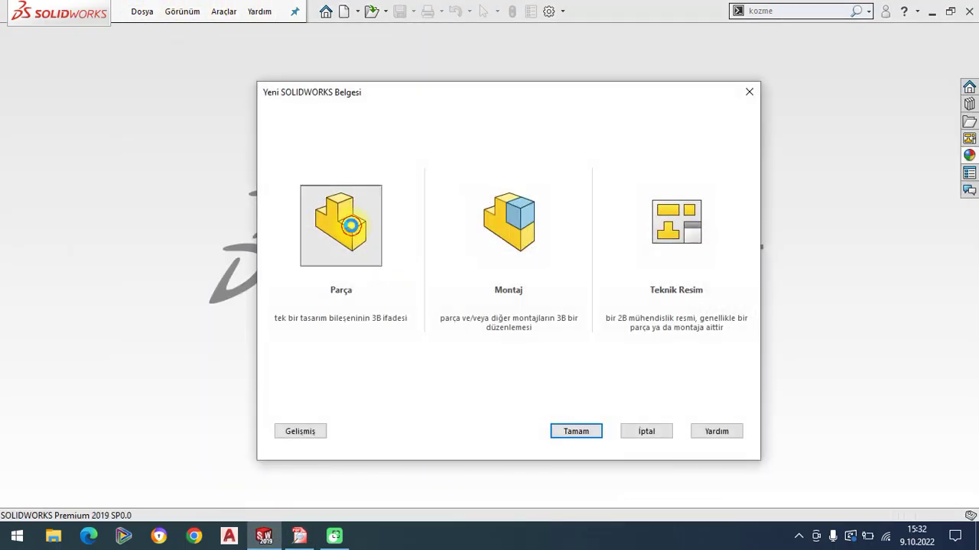
{"action": "double_click", "coordinate": [351, 226]}
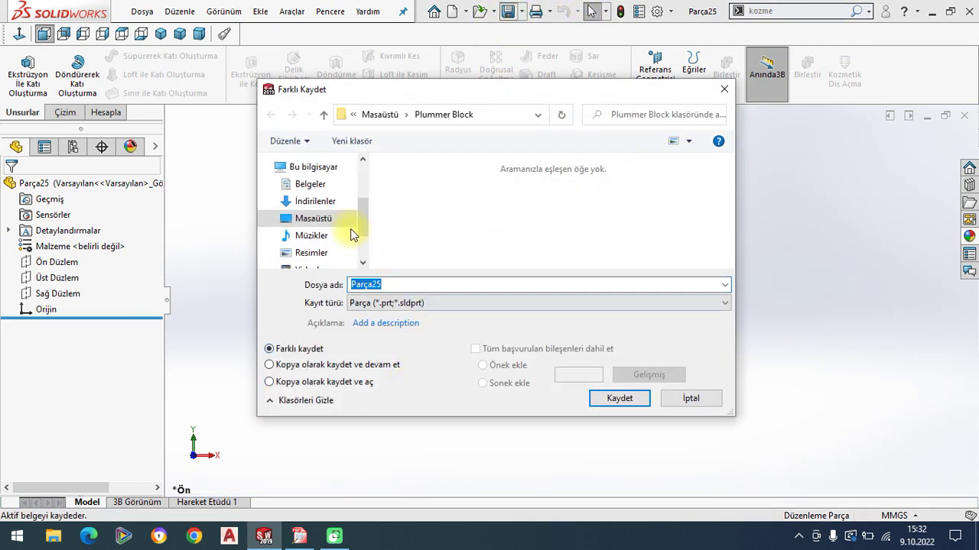
Step: Save the part as 'Casting' in the desktop Plummer Block folder
{"action": "left_click", "coordinate": [313, 224]}
{"action": "scroll", "coordinate": [543, 233], "scroll_direction": "down", "scroll_amount": 2}
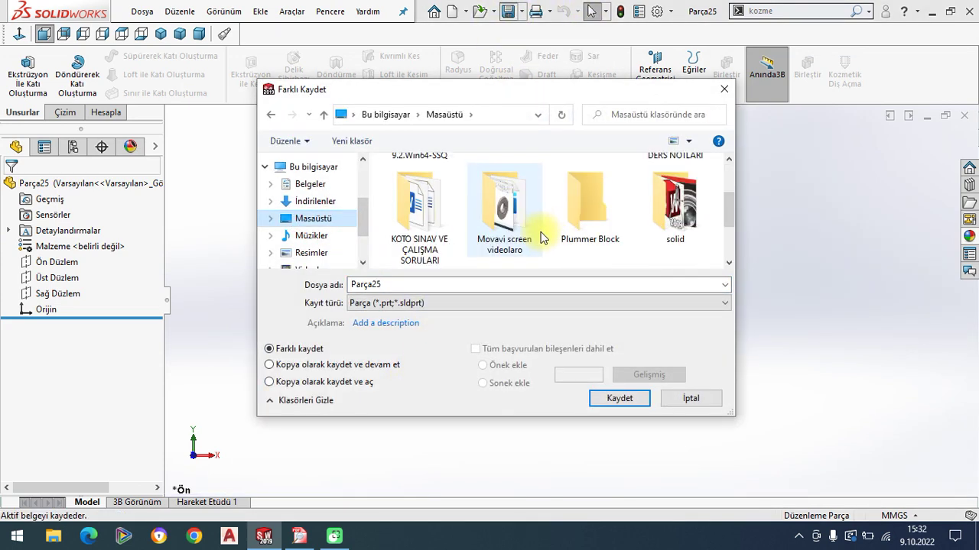
{"action": "double_click", "coordinate": [588, 210]}
{"action": "left_click_drag", "start_coordinate": [406, 285], "coordinate": [340, 288]}
{"action": "type", "text": "Casting"}
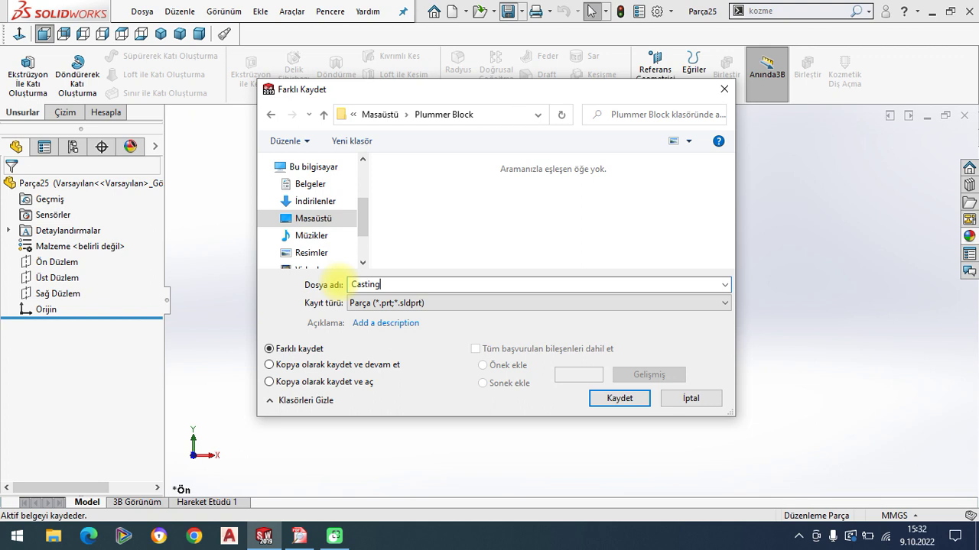
{"action": "key", "text": "Return"}
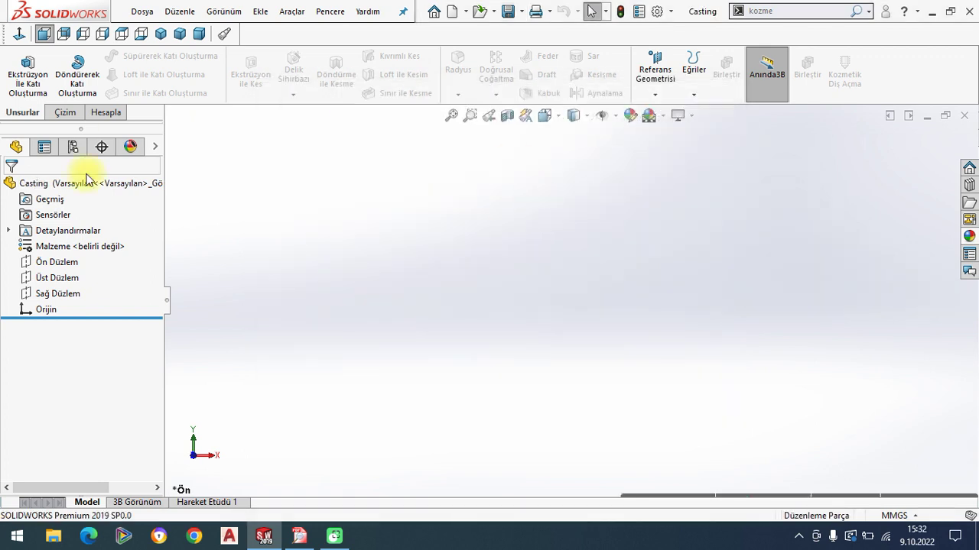
{"action": "left_click", "coordinate": [25, 264]}
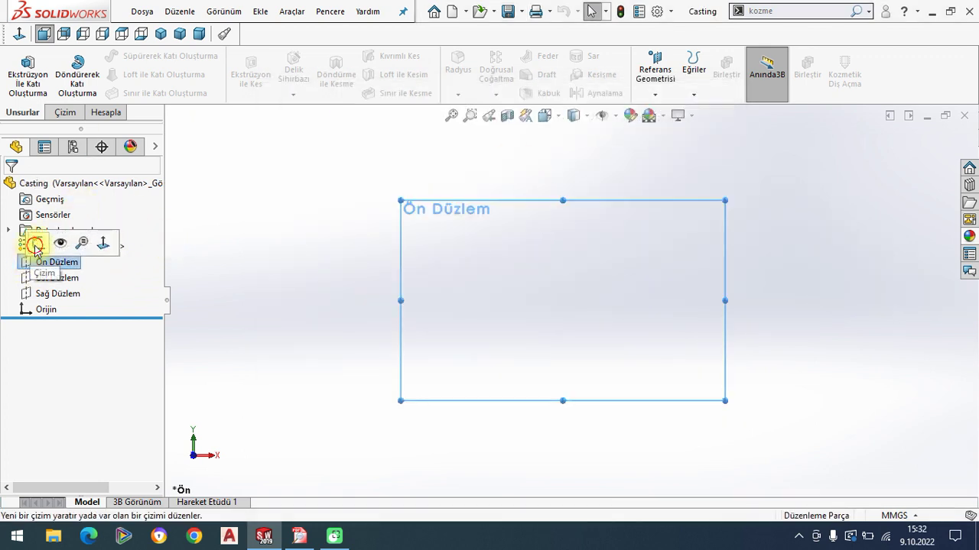
Step: Start a front-plane sketch with a horizontal base line centred on the origin
{"action": "left_click", "coordinate": [35, 241]}
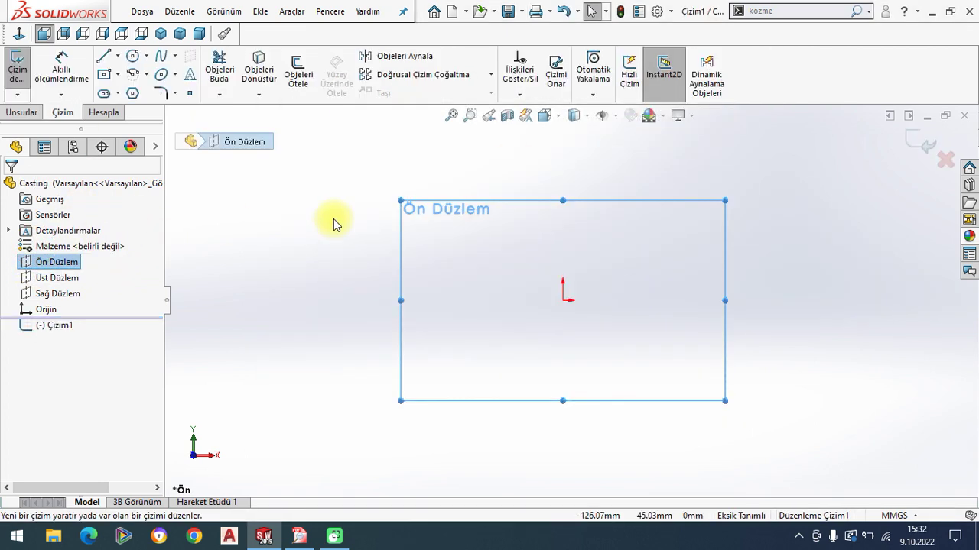
{"action": "left_click", "coordinate": [119, 60]}
{"action": "left_click", "coordinate": [149, 105]}
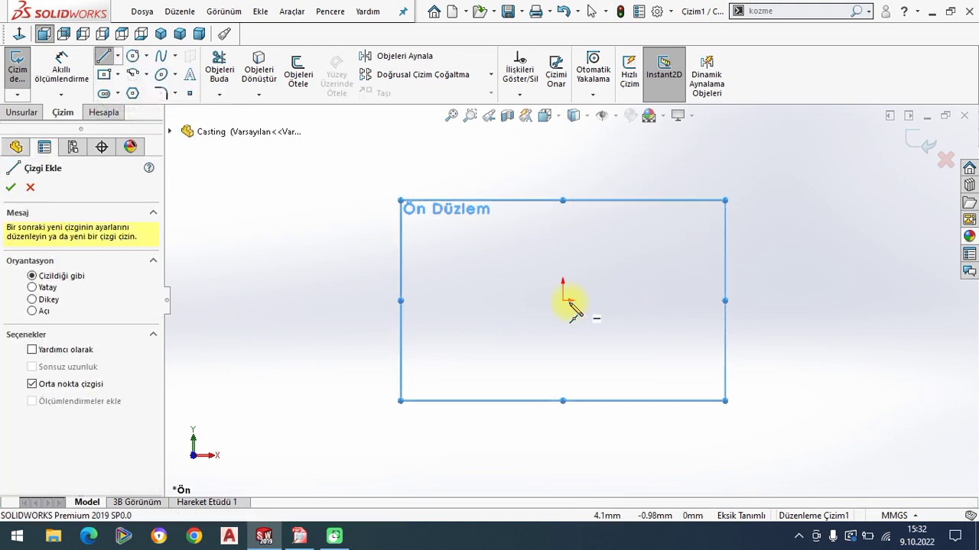
{"action": "left_click", "coordinate": [563, 300]}
{"action": "left_click", "coordinate": [742, 302]}
{"action": "key", "text": "Escape"}
{"action": "key", "text": "Escape"}
Step: Draw the slanted left edge and the top horizontal edge toward the centre
{"action": "left_click", "coordinate": [299, 536]}
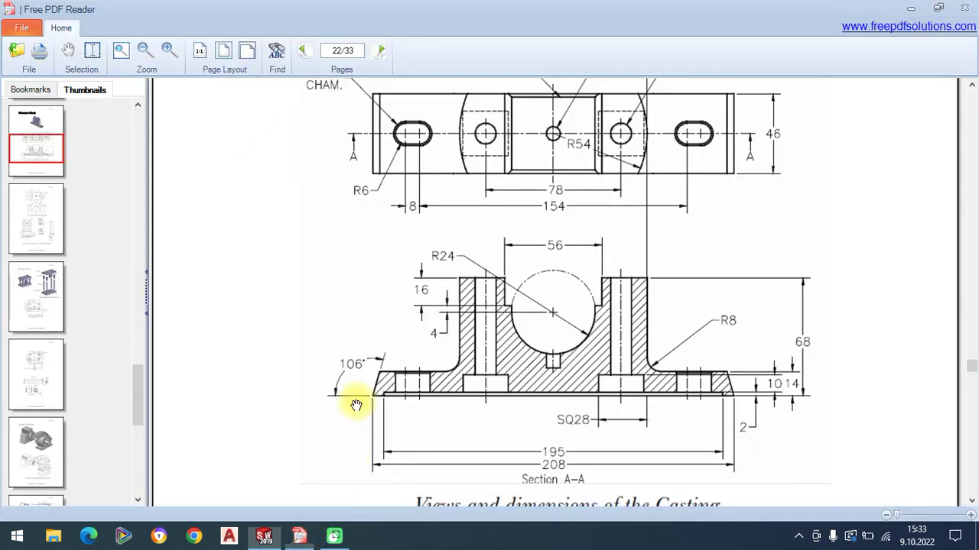
{"action": "left_click", "coordinate": [266, 535]}
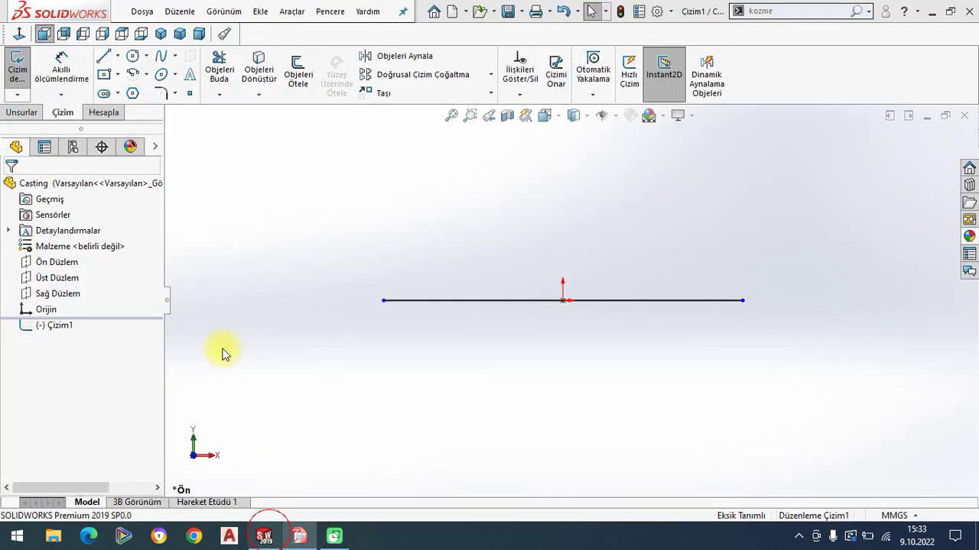
{"action": "left_click", "coordinate": [103, 59]}
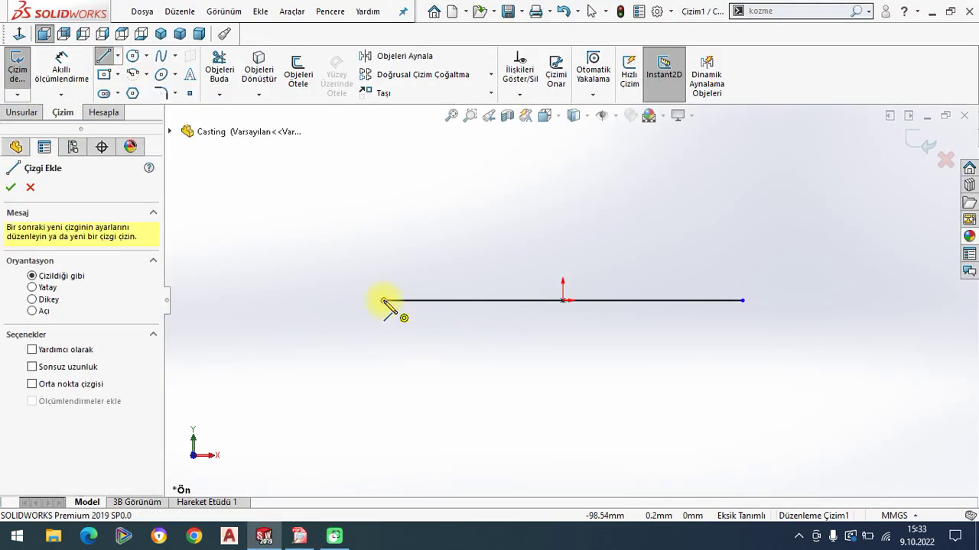
{"action": "left_click", "coordinate": [384, 301]}
{"action": "left_click", "coordinate": [405, 267]}
{"action": "left_click", "coordinate": [563, 267]}
{"action": "right_click", "coordinate": [241, 187]}
{"action": "left_click", "coordinate": [256, 189]}
Step: Dimension the angle between the base line and slanted edge as 106°
{"action": "left_click", "coordinate": [64, 61]}
{"action": "left_click", "coordinate": [395, 290]}
{"action": "left_click", "coordinate": [395, 290]}
{"action": "left_click", "coordinate": [328, 227]}
{"action": "type", "text": "106"}
{"action": "key", "text": "Return"}
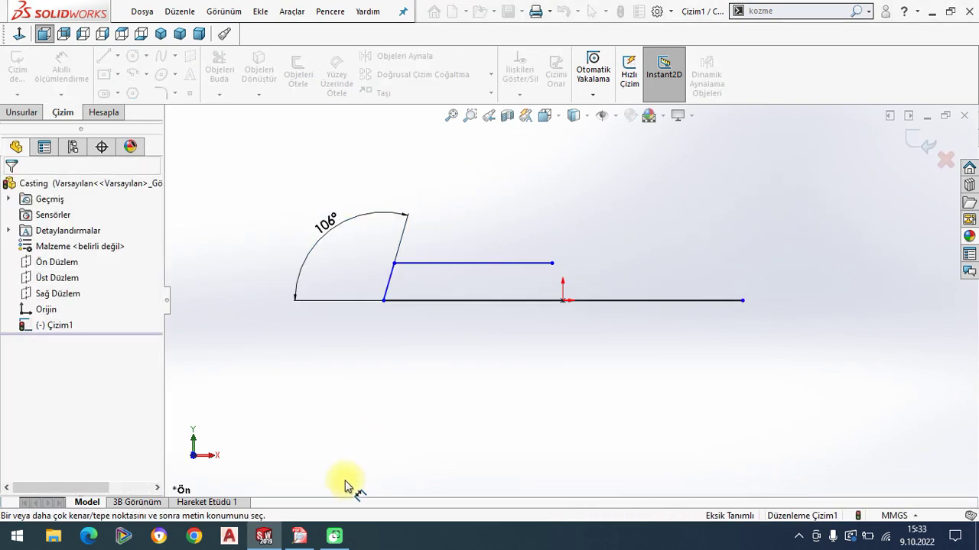
{"action": "left_click", "coordinate": [299, 536]}
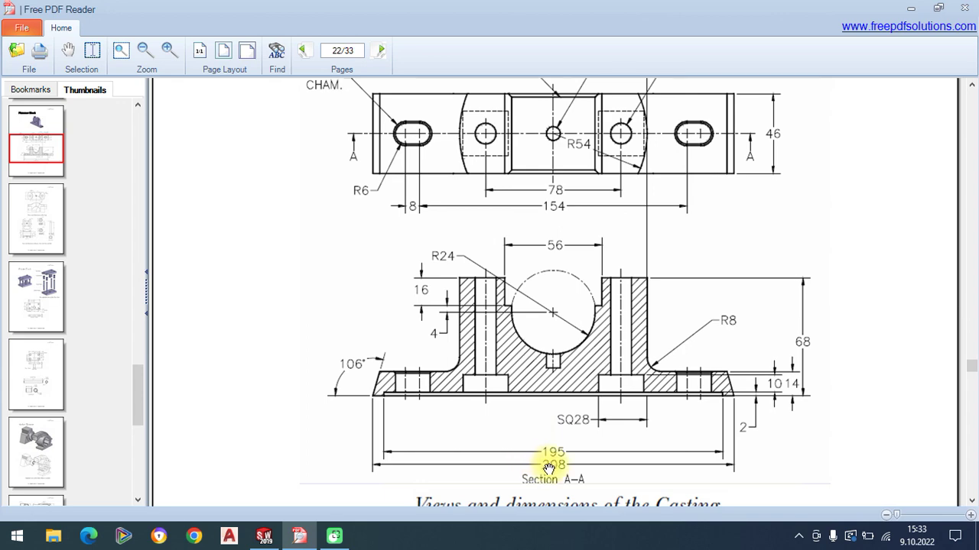
Step: Draw a vertical centerline through the origin
{"action": "left_click_drag", "start_coordinate": [550, 469], "coordinate": [553, 430]}
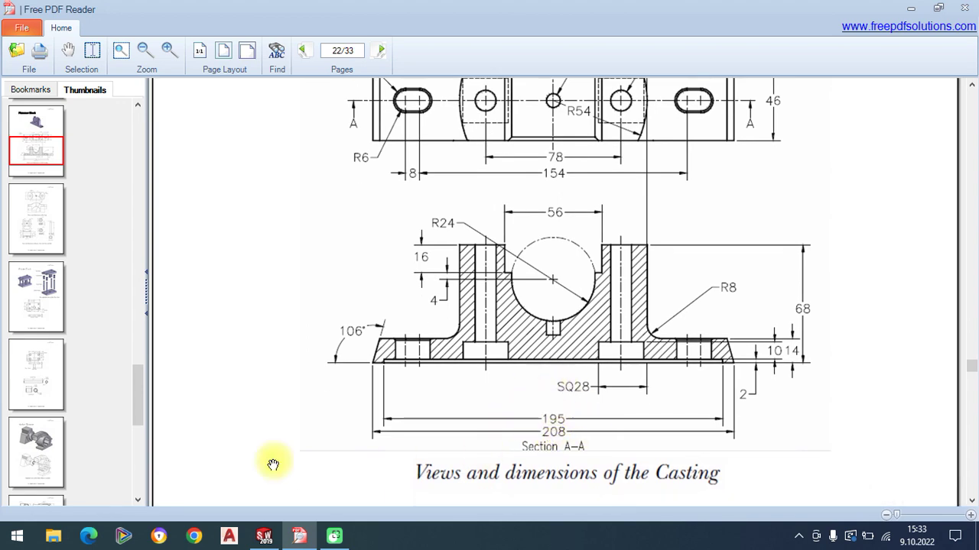
{"action": "left_click", "coordinate": [264, 536]}
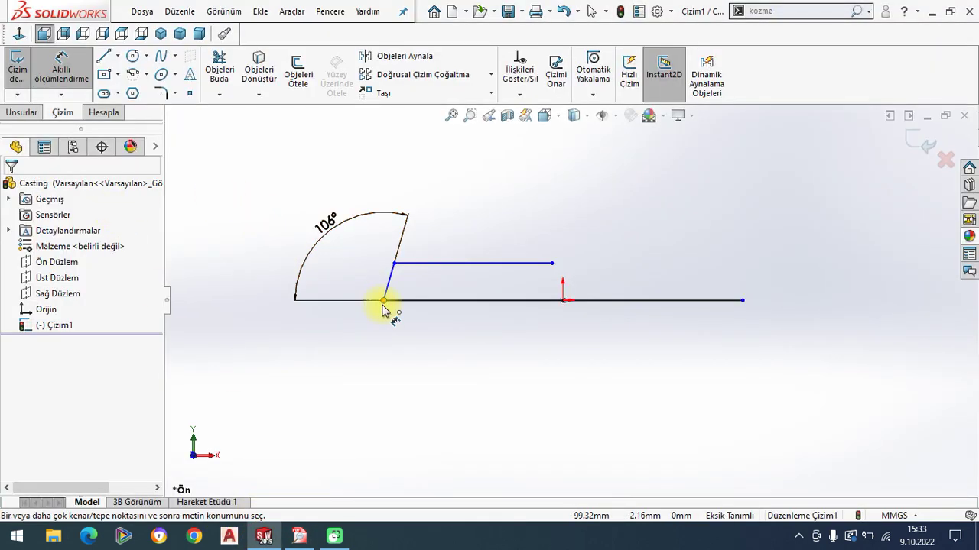
{"action": "left_click", "coordinate": [117, 56]}
{"action": "left_click", "coordinate": [151, 91]}
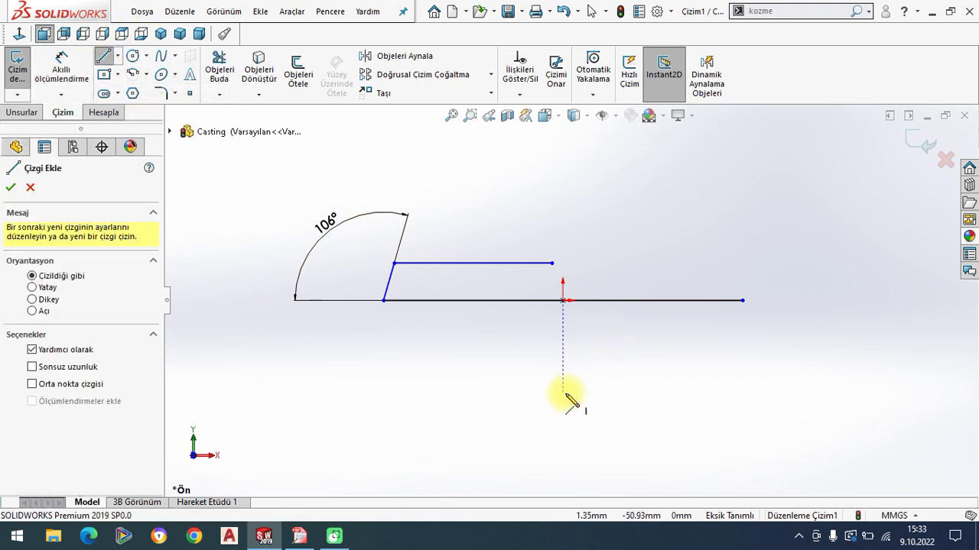
{"action": "left_click", "coordinate": [562, 393]}
{"action": "left_click", "coordinate": [563, 204]}
{"action": "key", "text": "Escape"}
{"action": "key", "text": "Escape"}
Step: Dimension the bottom base line to 208 mm
{"action": "left_click", "coordinate": [562, 265]}
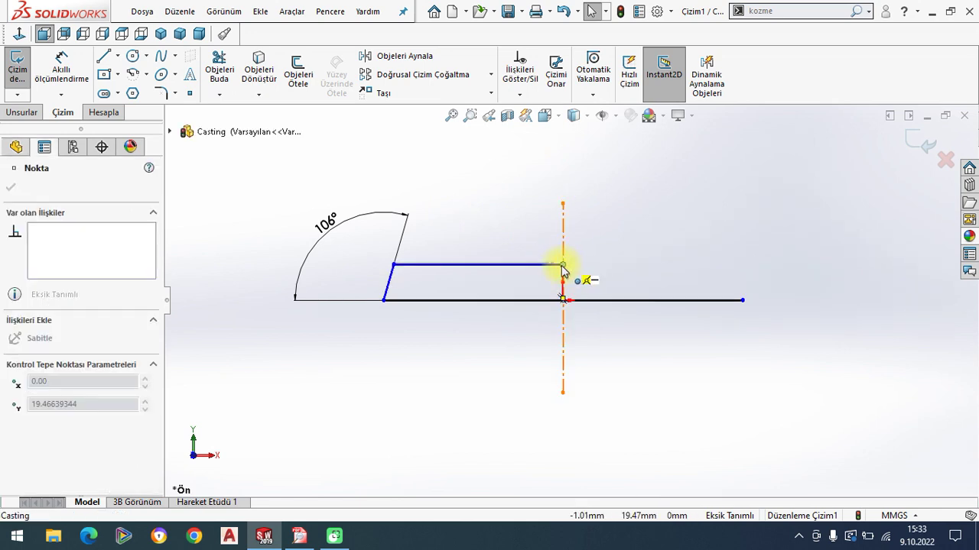
{"action": "left_click", "coordinate": [466, 206]}
{"action": "left_click", "coordinate": [61, 73]}
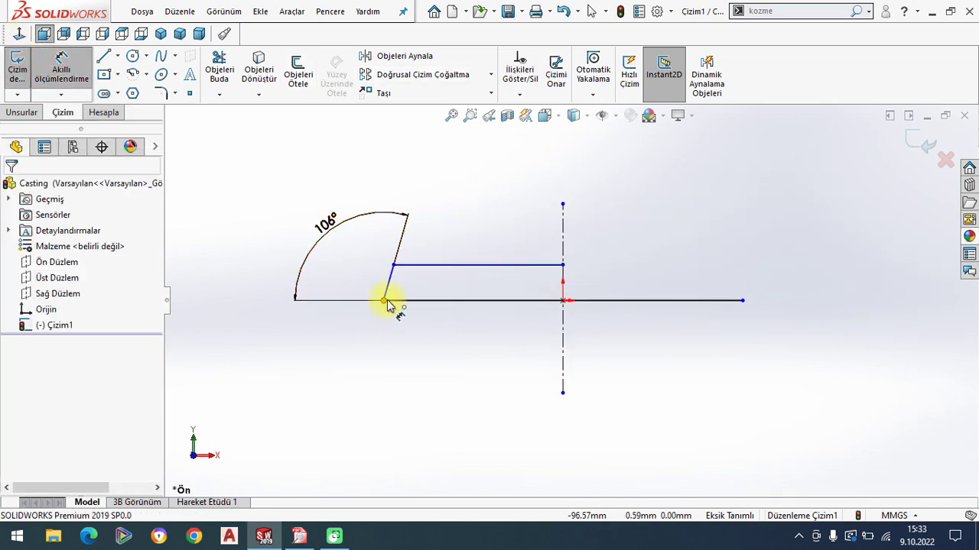
{"action": "left_click", "coordinate": [386, 301]}
{"action": "left_click", "coordinate": [572, 299]}
{"action": "left_click", "coordinate": [569, 445]}
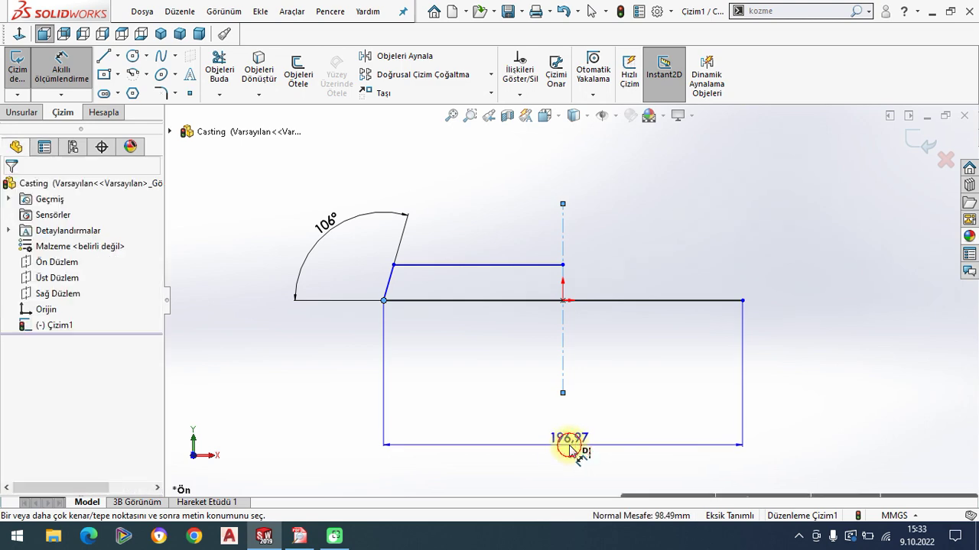
{"action": "type", "text": "208"}
{"action": "key", "text": "Return"}
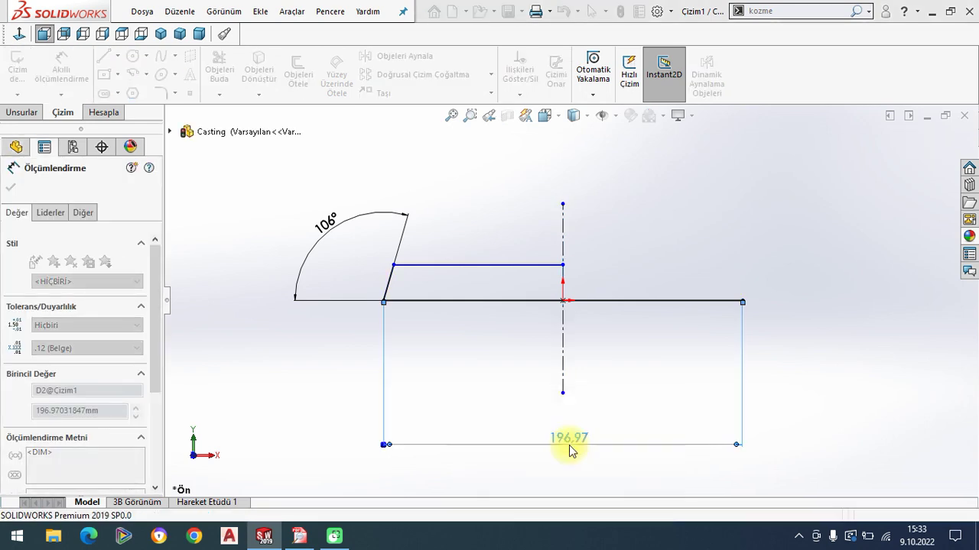
Step: Dimension the gap between the top and bottom lines as 14 mm thickness
{"action": "left_click", "coordinate": [299, 536]}
{"action": "left_click_drag", "start_coordinate": [535, 386], "coordinate": [538, 370]}
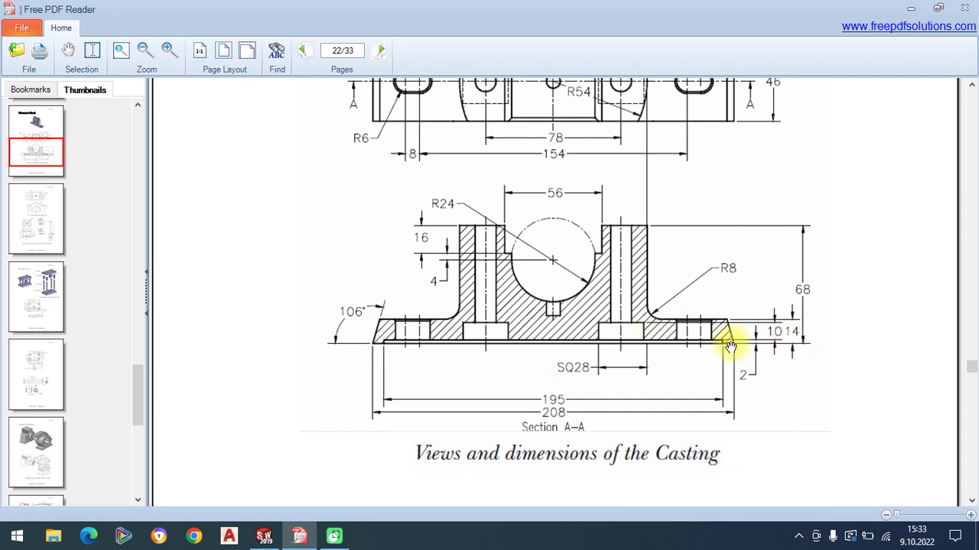
{"action": "left_click", "coordinate": [264, 536]}
{"action": "left_click", "coordinate": [419, 265]}
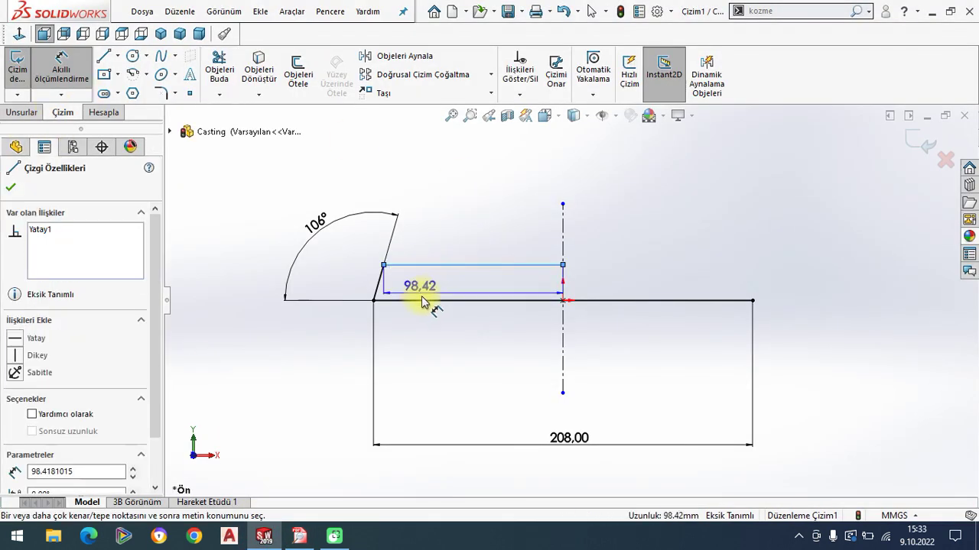
{"action": "left_click", "coordinate": [423, 300]}
{"action": "left_click", "coordinate": [238, 287]}
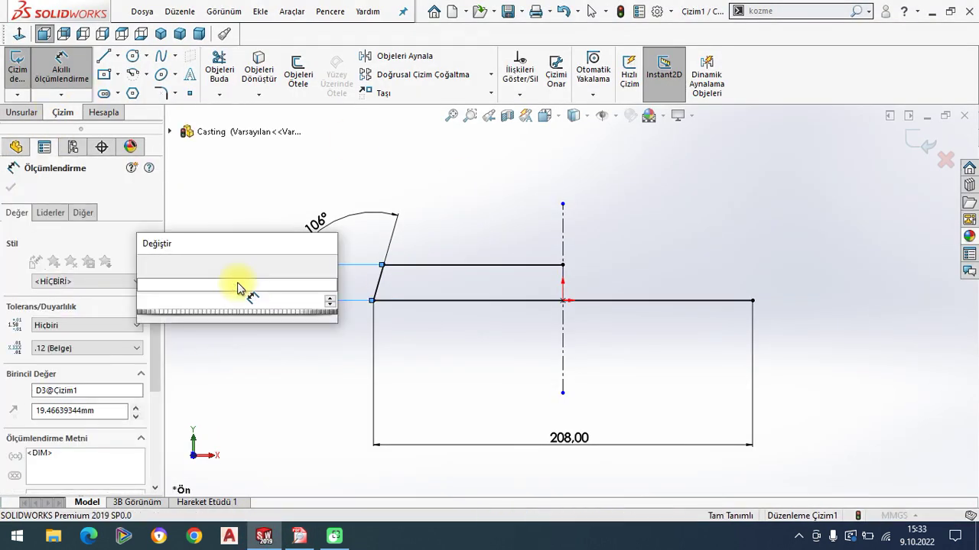
{"action": "type", "text": "14"}
{"action": "key", "text": "Return"}
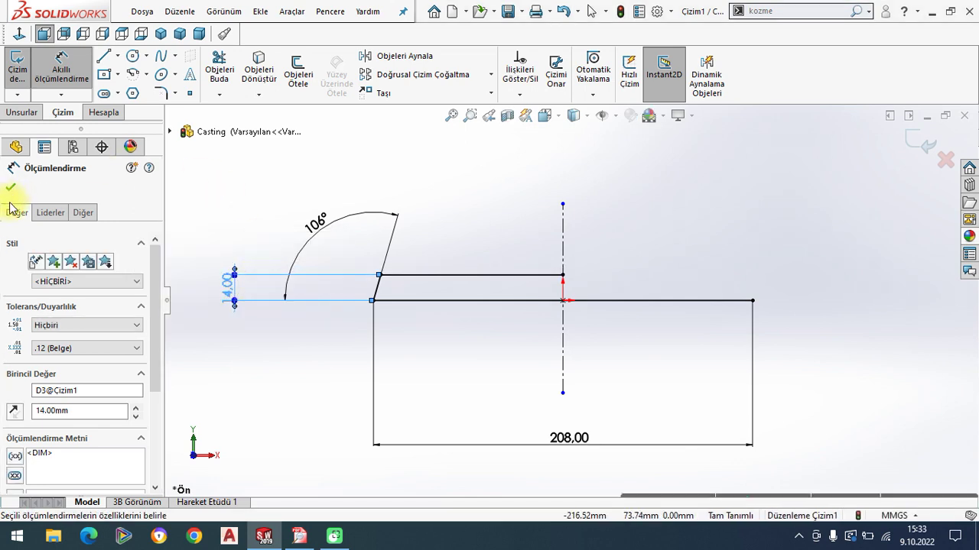
{"action": "left_click", "coordinate": [10, 188]}
{"action": "left_click", "coordinate": [403, 60]}
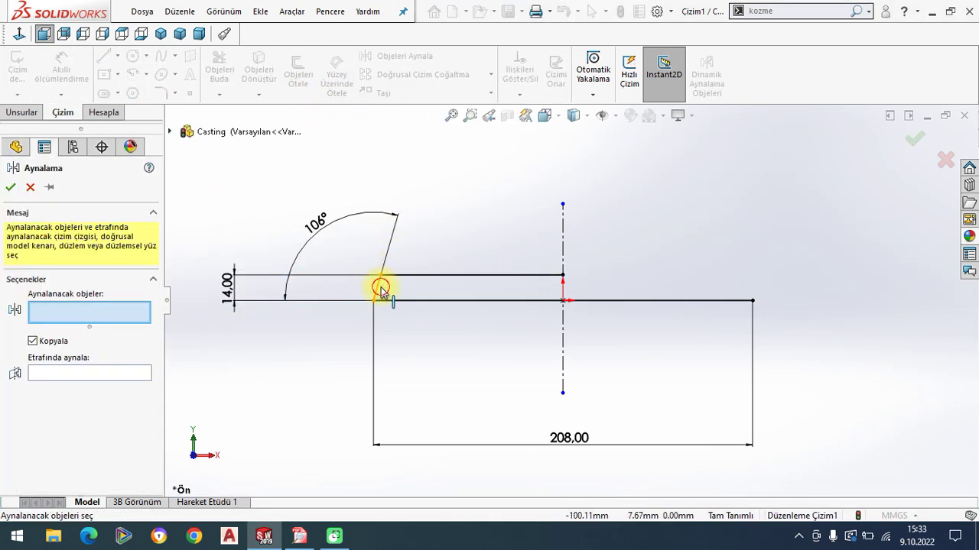
Step: Mirror the slanted and top lines about the centerline to close the profile
{"action": "left_click", "coordinate": [377, 284]}
{"action": "left_click", "coordinate": [399, 274]}
{"action": "left_click", "coordinate": [110, 385]}
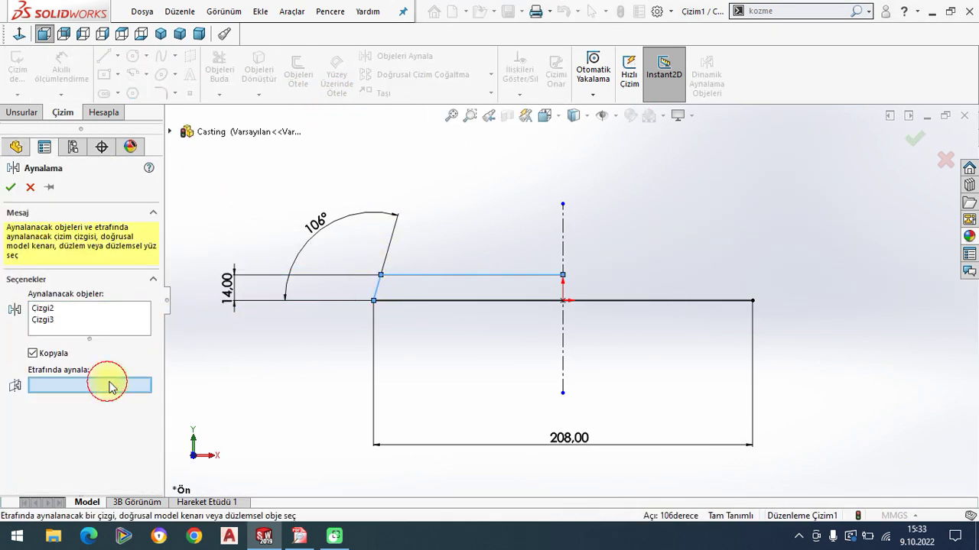
{"action": "left_click", "coordinate": [567, 224]}
{"action": "left_click", "coordinate": [11, 187]}
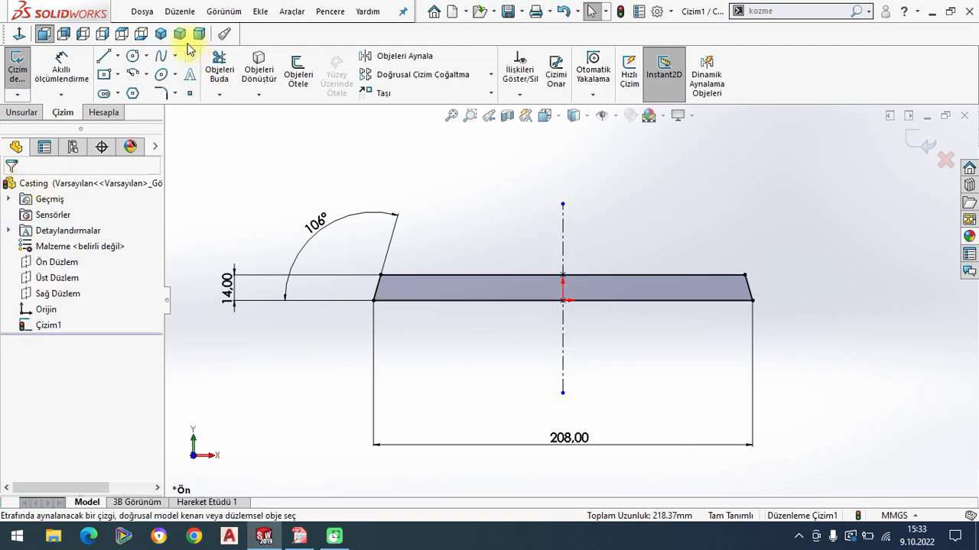
Step: Extrude the profile 46 mm Mid Plane, viewed in isometric
{"action": "left_click", "coordinate": [160, 34]}
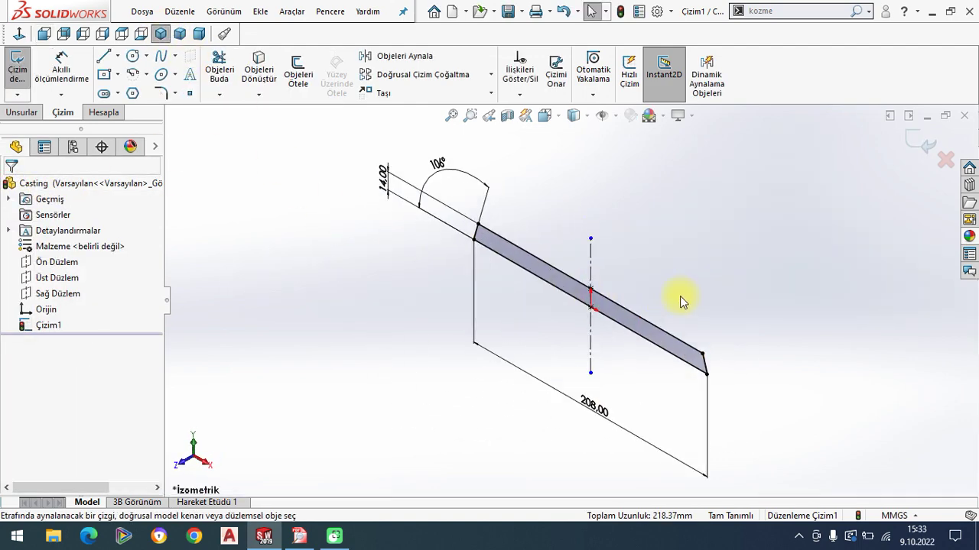
{"action": "left_click", "coordinate": [21, 113]}
{"action": "left_click", "coordinate": [21, 80]}
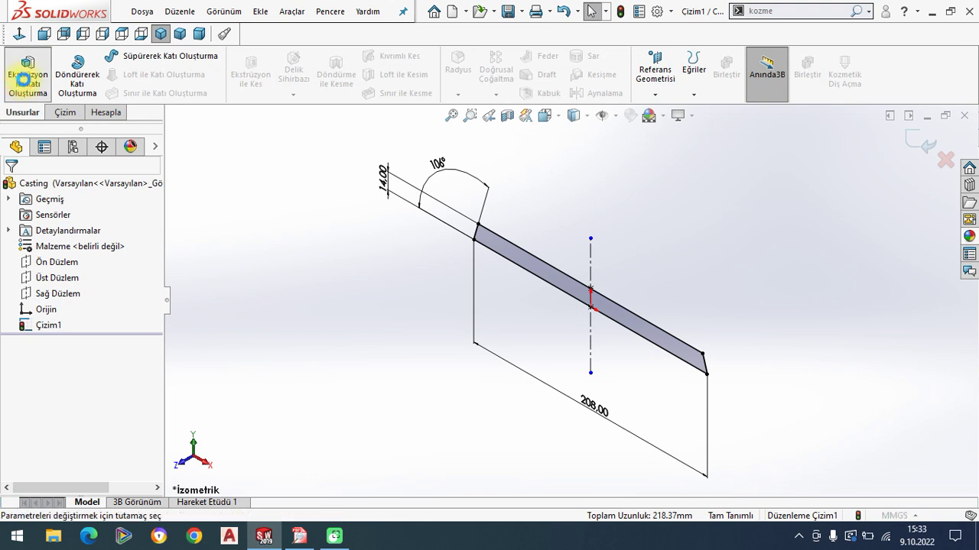
{"action": "left_click", "coordinate": [61, 275]}
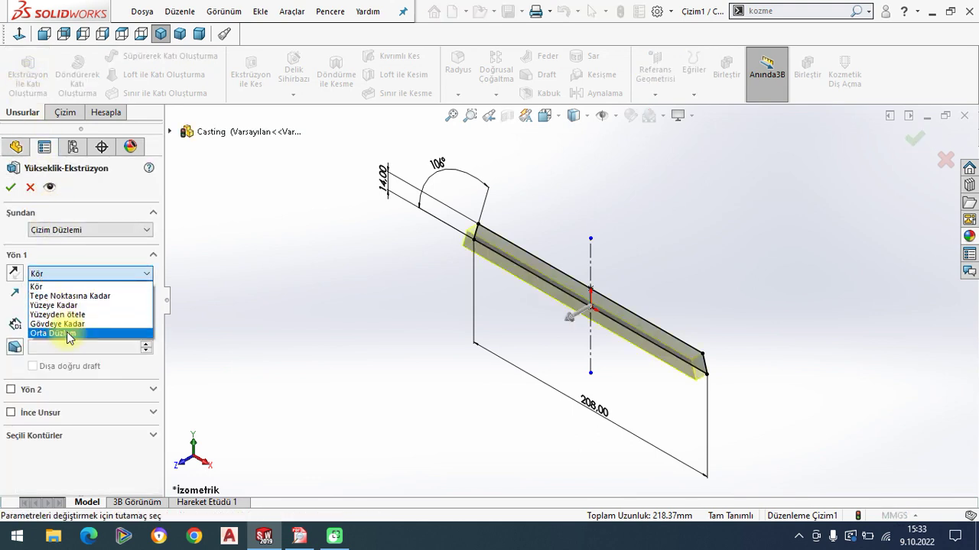
{"action": "left_click", "coordinate": [67, 333]}
{"action": "type", "text": "46"}
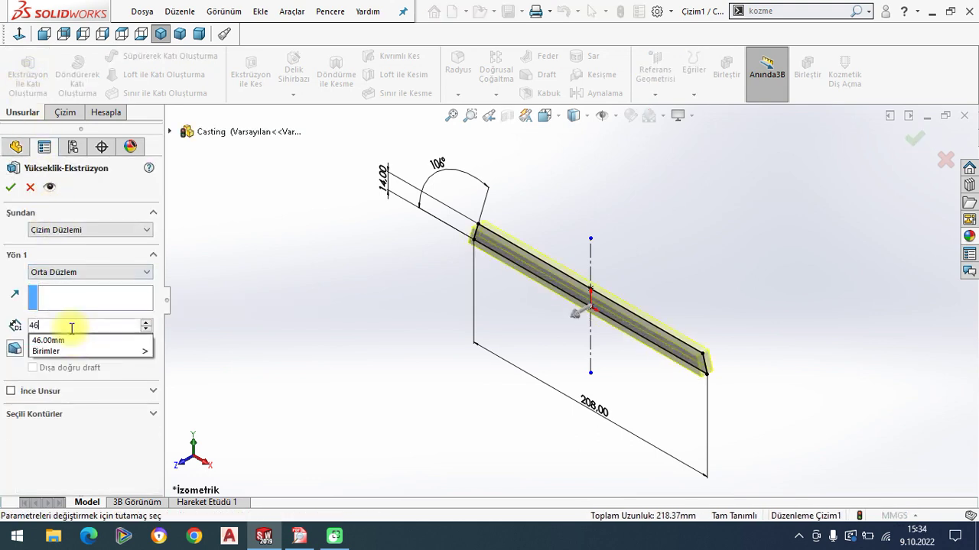
{"action": "key", "text": "Return"}
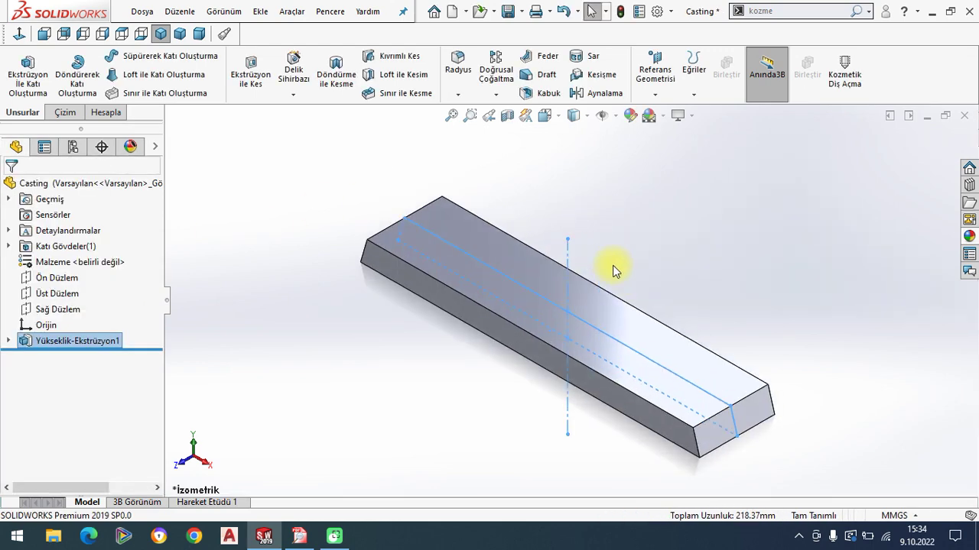
Step: Apply the Plain White background and start a sketch on the base's top face
{"action": "left_click", "coordinate": [709, 244]}
{"action": "left_click", "coordinate": [662, 115]}
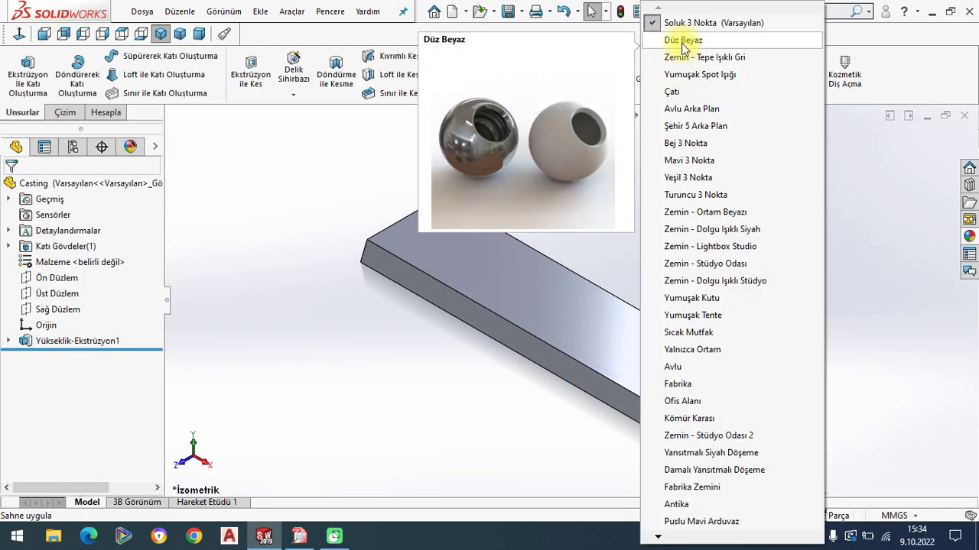
{"action": "left_click", "coordinate": [683, 38]}
{"action": "left_click", "coordinate": [544, 309]}
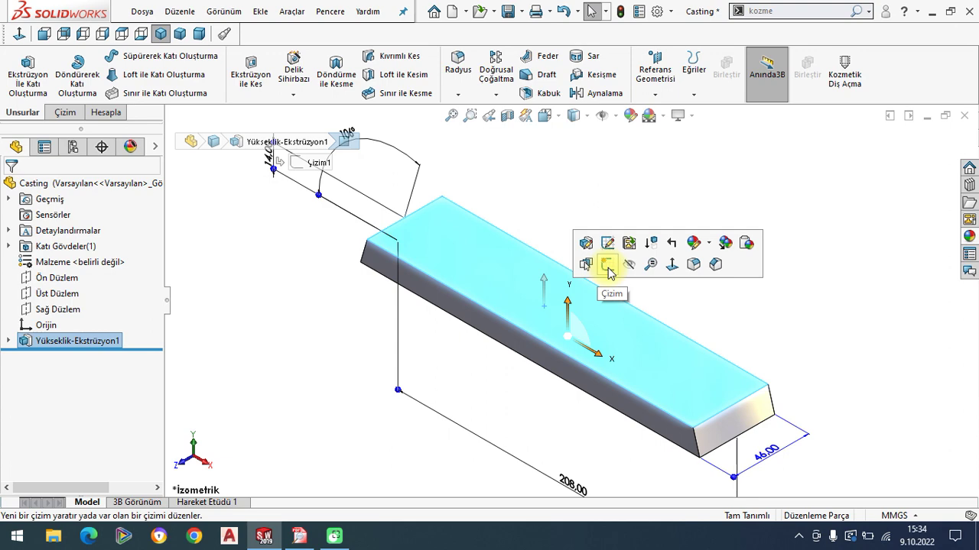
{"action": "left_click", "coordinate": [594, 267]}
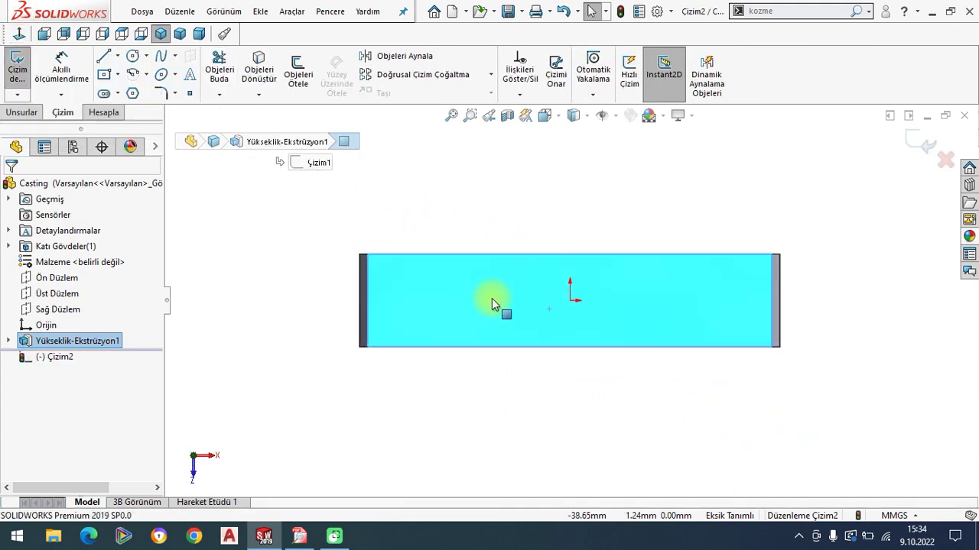
{"action": "left_click", "coordinate": [299, 536]}
{"action": "left_click_drag", "start_coordinate": [517, 280], "coordinate": [509, 393]}
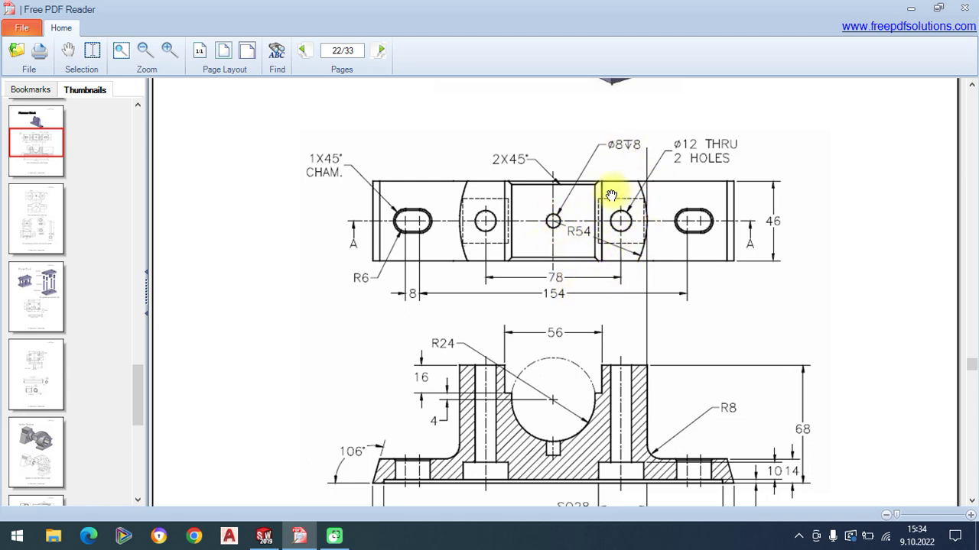
Step: Review Section A-A in the PDF, marking the central boss region, and return to SOLIDWORKS
{"action": "scroll", "coordinate": [530, 244], "scroll_direction": "up", "scroll_amount": 5}
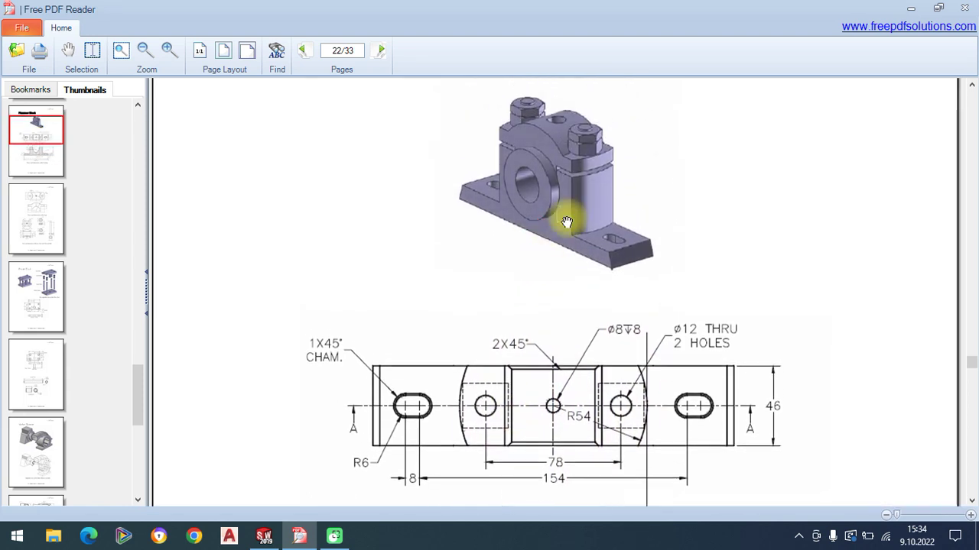
{"action": "left_click_drag", "start_coordinate": [566, 259], "coordinate": [566, 149]}
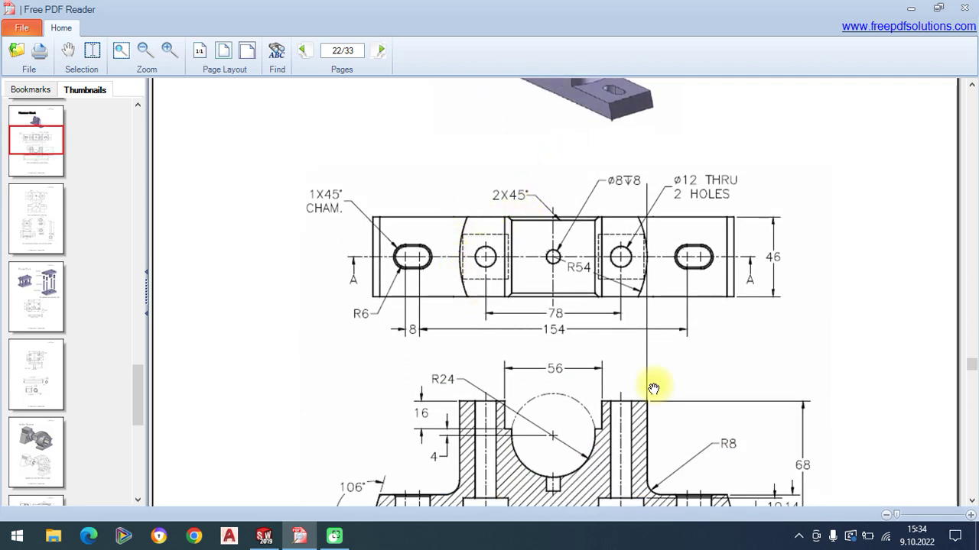
{"action": "left_click", "coordinate": [824, 515]}
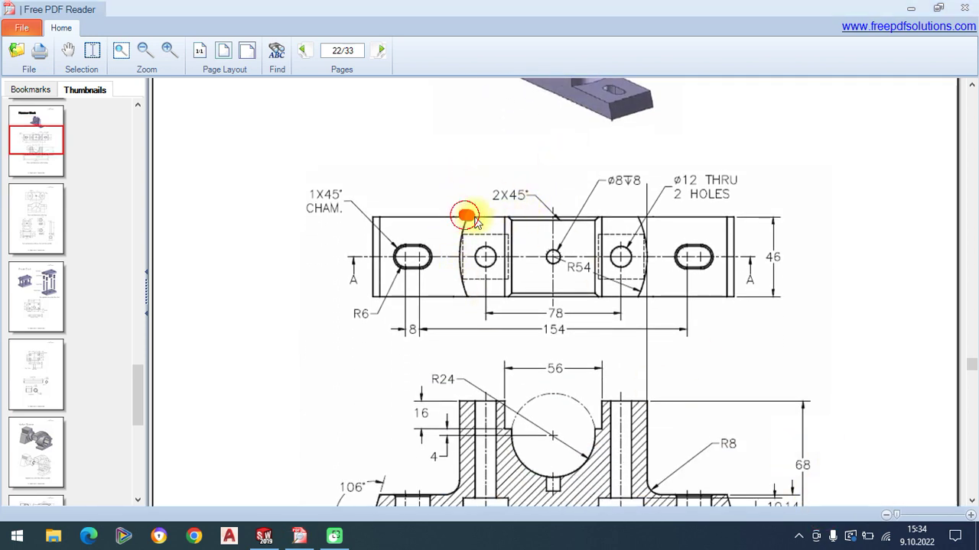
{"action": "left_click_drag", "start_coordinate": [474, 219], "coordinate": [583, 221]}
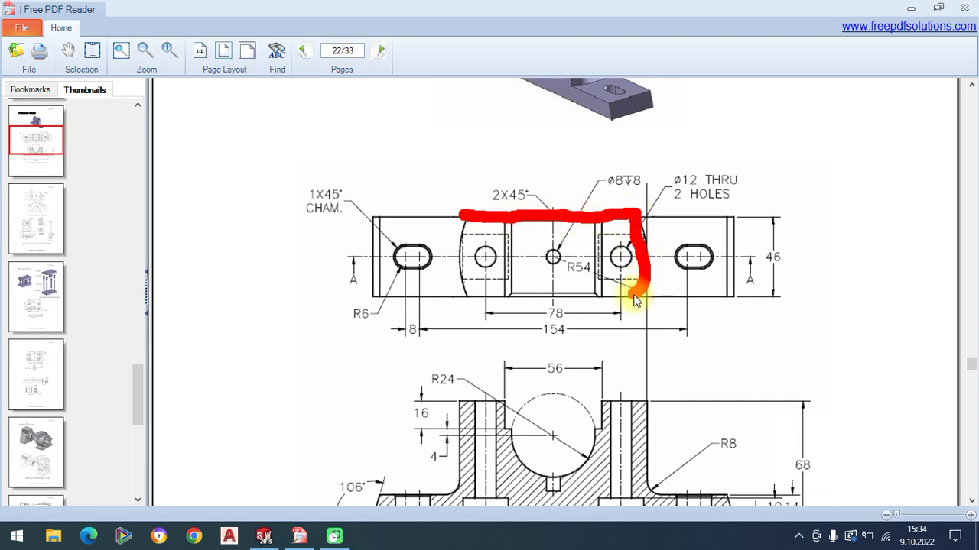
{"action": "mouse_move", "coordinate": [474, 220]}
{"action": "left_mouse_down"}
{"action": "mouse_move", "coordinate": [470, 284]}
{"action": "mouse_move", "coordinate": [481, 211]}
{"action": "left_mouse_up"}
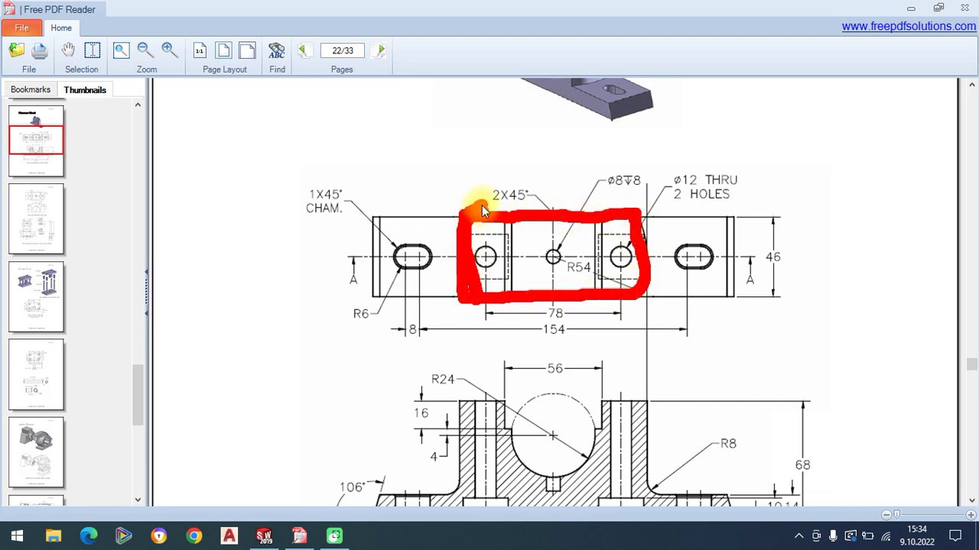
{"action": "left_click", "coordinate": [830, 511]}
{"action": "scroll", "coordinate": [583, 153], "scroll_direction": "up", "scroll_amount": 3}
{"action": "scroll", "coordinate": [579, 328], "scroll_direction": "down", "scroll_amount": 3}
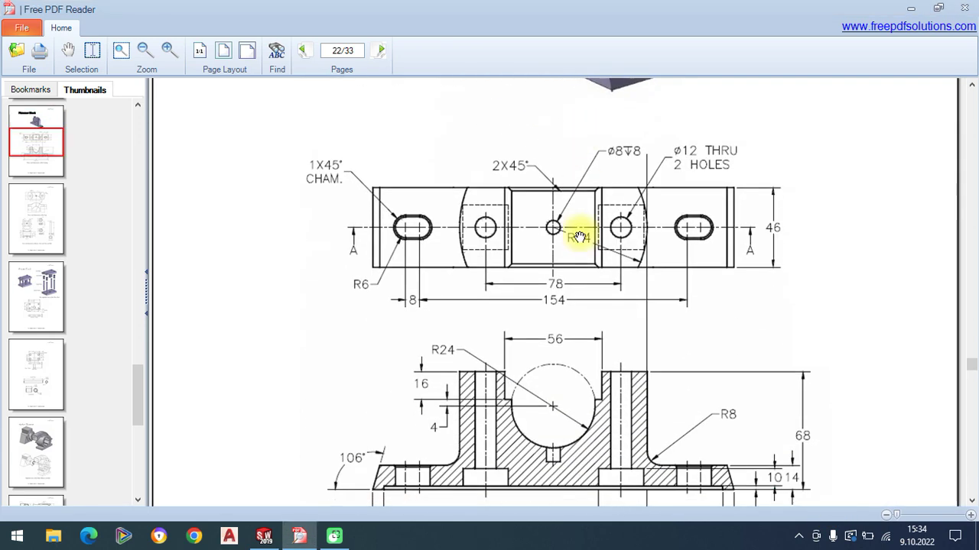
{"action": "scroll", "coordinate": [578, 237], "scroll_direction": "down", "scroll_amount": 3}
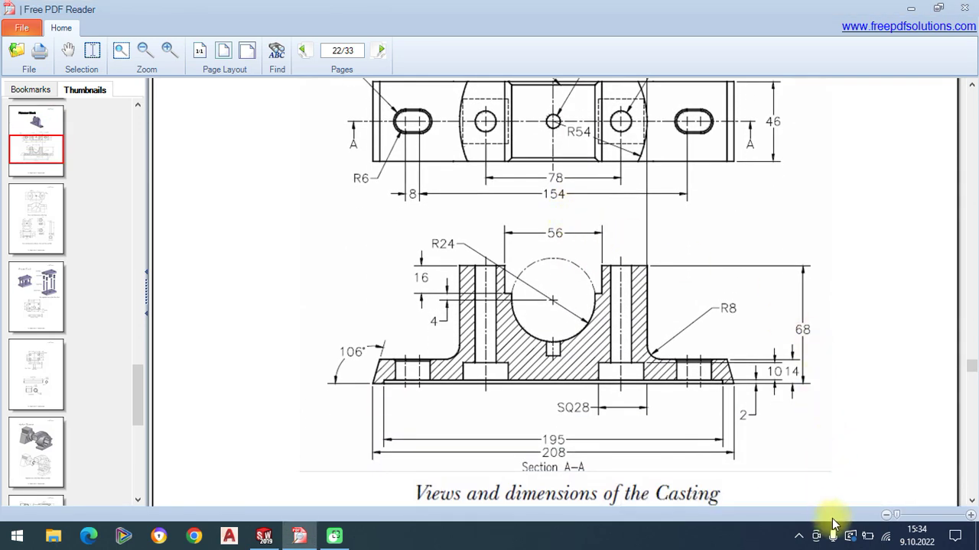
{"action": "mouse_move", "coordinate": [793, 349]}
{"action": "left_mouse_down"}
{"action": "mouse_move", "coordinate": [791, 305]}
{"action": "mouse_move", "coordinate": [781, 340]}
{"action": "left_mouse_up"}
{"action": "left_click", "coordinate": [265, 537]}
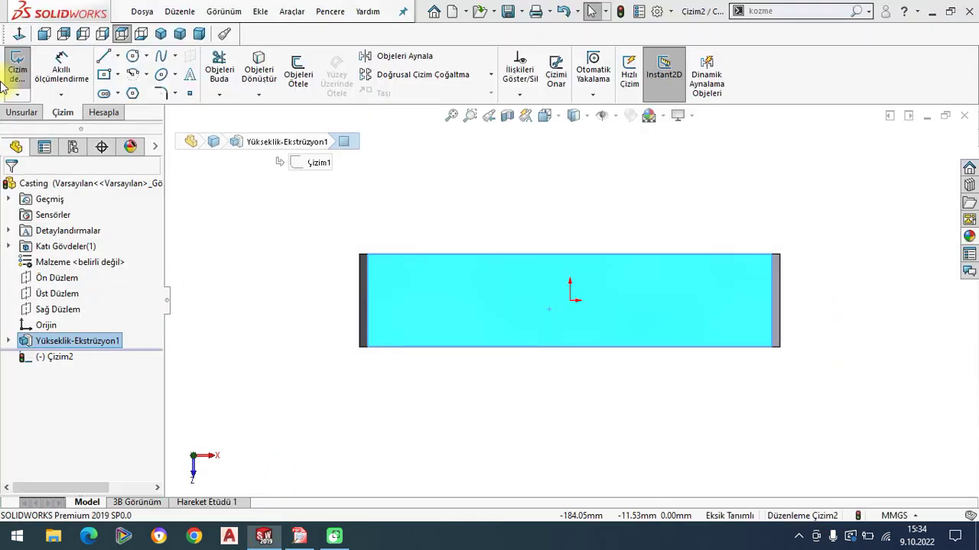
Step: Draw a circle at the origin, dimension it 108 mm diameter and display it as R54
{"action": "left_click", "coordinate": [133, 55]}
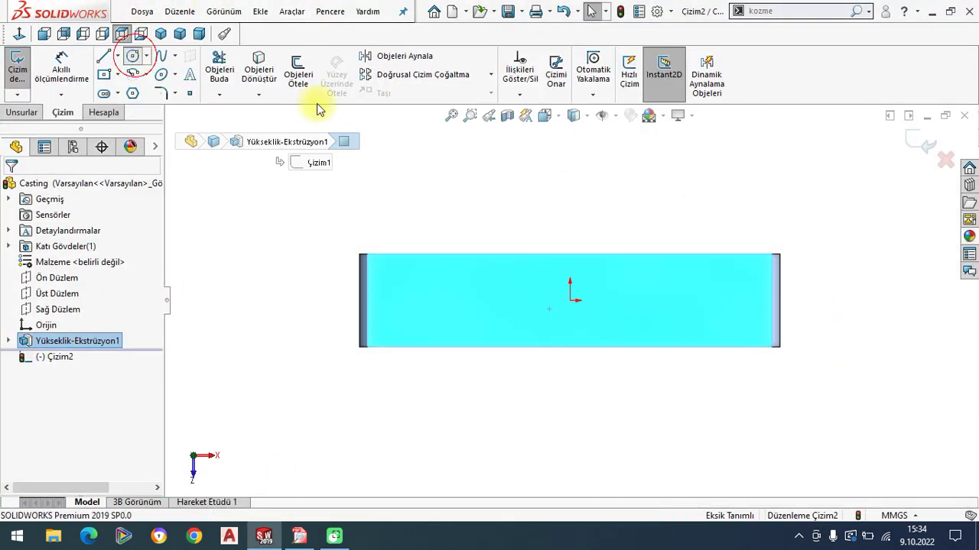
{"action": "left_click", "coordinate": [569, 300]}
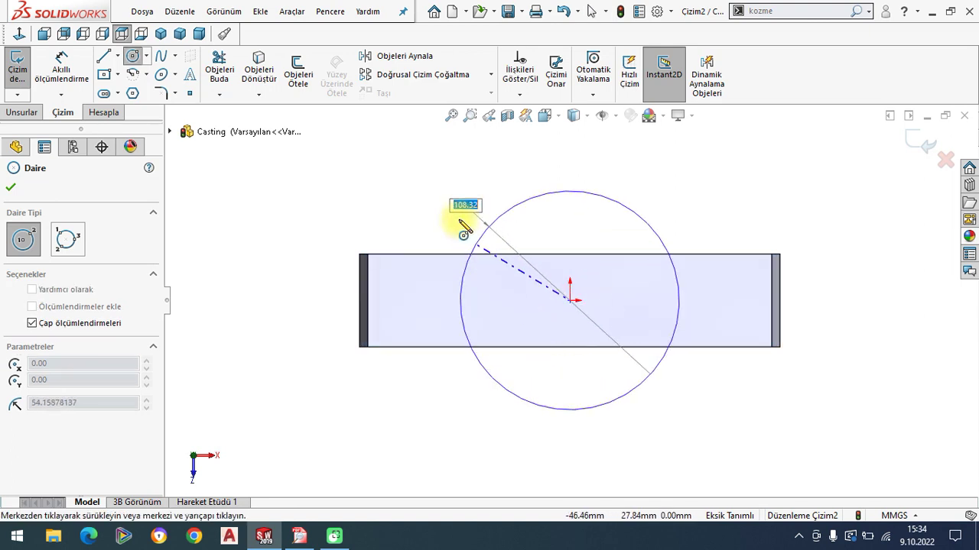
{"action": "left_click", "coordinate": [432, 220]}
{"action": "right_click", "coordinate": [248, 162]}
{"action": "left_click", "coordinate": [250, 162]}
{"action": "left_click", "coordinate": [61, 68]}
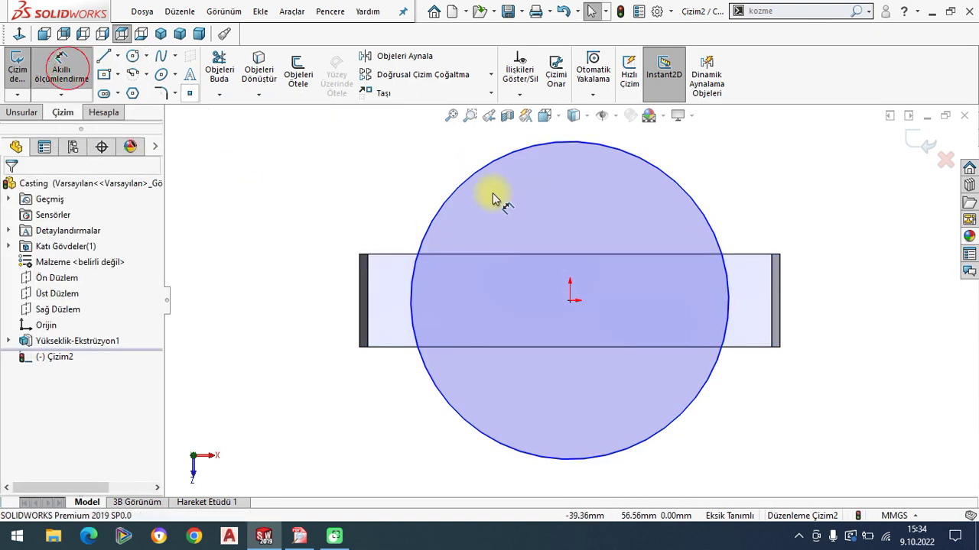
{"action": "left_click", "coordinate": [425, 217]}
{"action": "left_click", "coordinate": [411, 208]}
{"action": "type", "text": "108"}
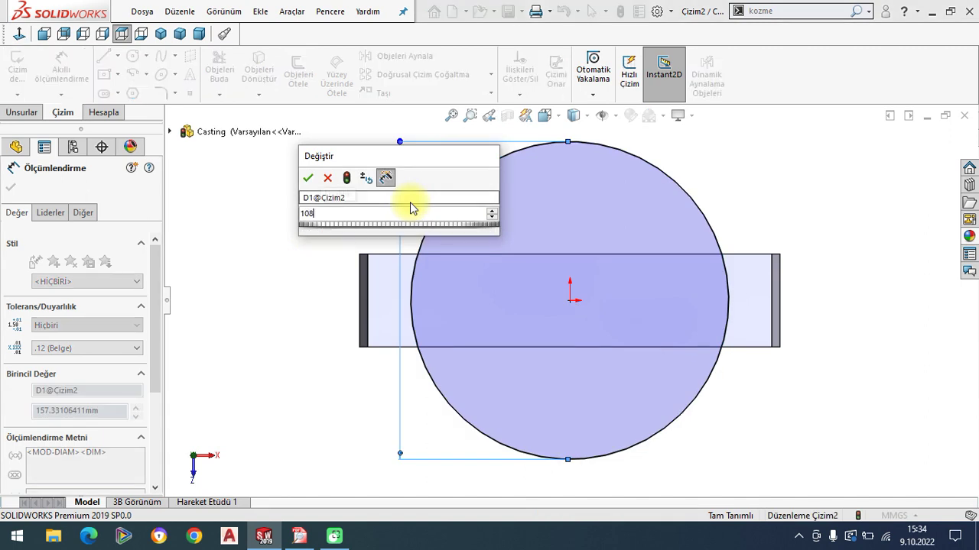
{"action": "type", "text": "108"}
{"action": "key", "text": "Return"}
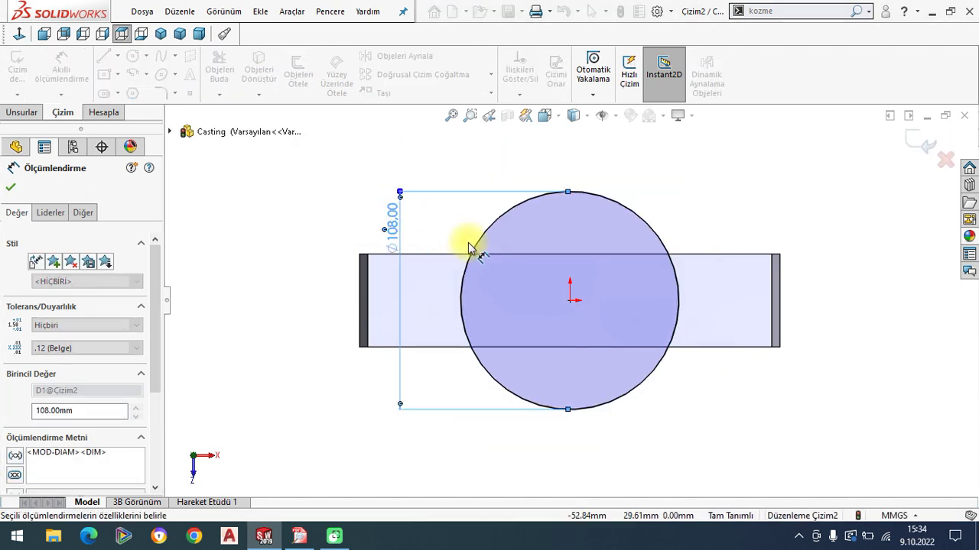
{"action": "left_click", "coordinate": [49, 216]}
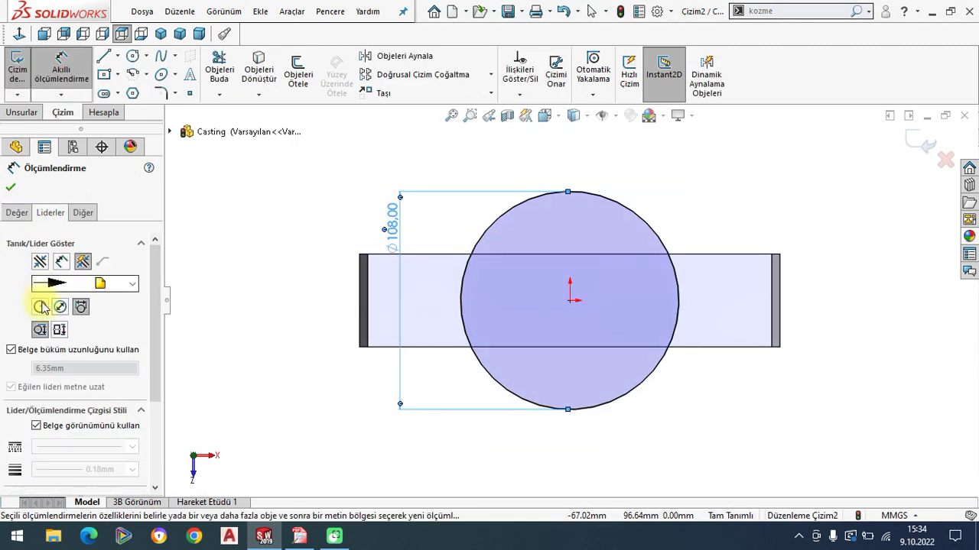
{"action": "left_click", "coordinate": [39, 306]}
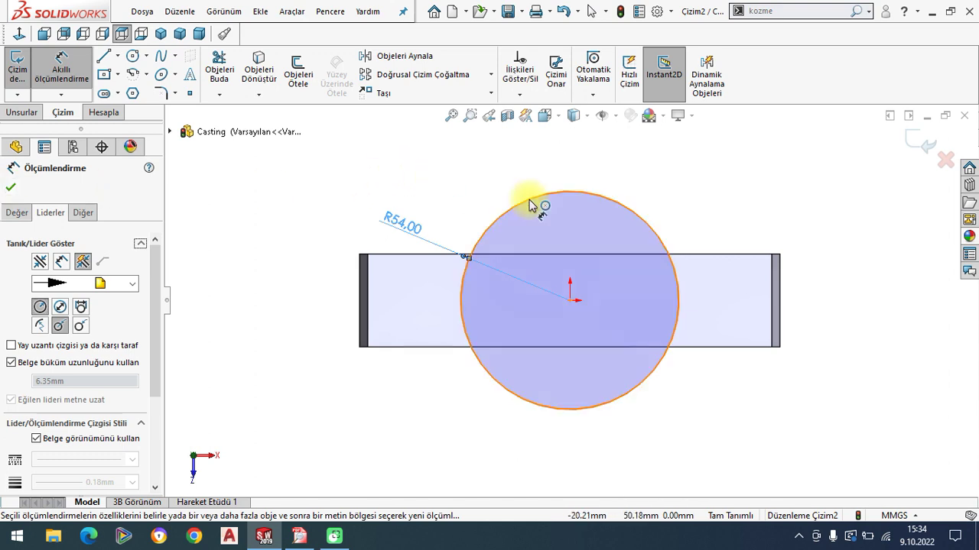
{"action": "left_click", "coordinate": [256, 180]}
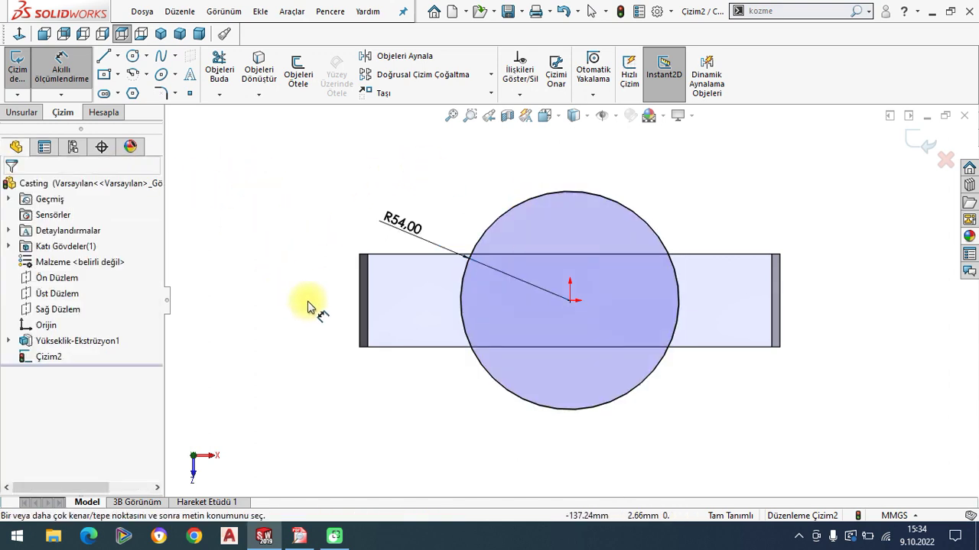
Step: Check the 46 mm gap between the plate's top and bottom edges
{"action": "left_click", "coordinate": [403, 257]}
{"action": "key", "text": "Escape"}
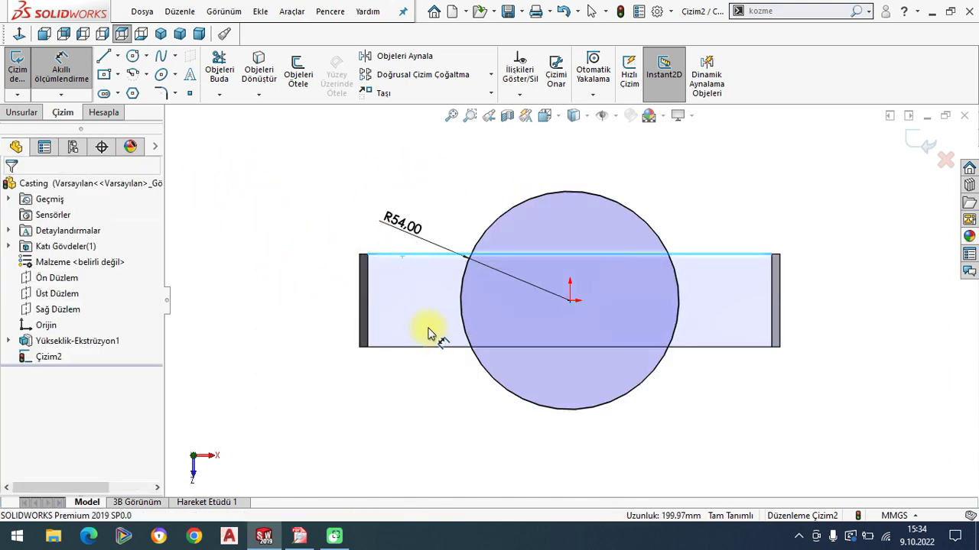
{"action": "key", "text": "Escape"}
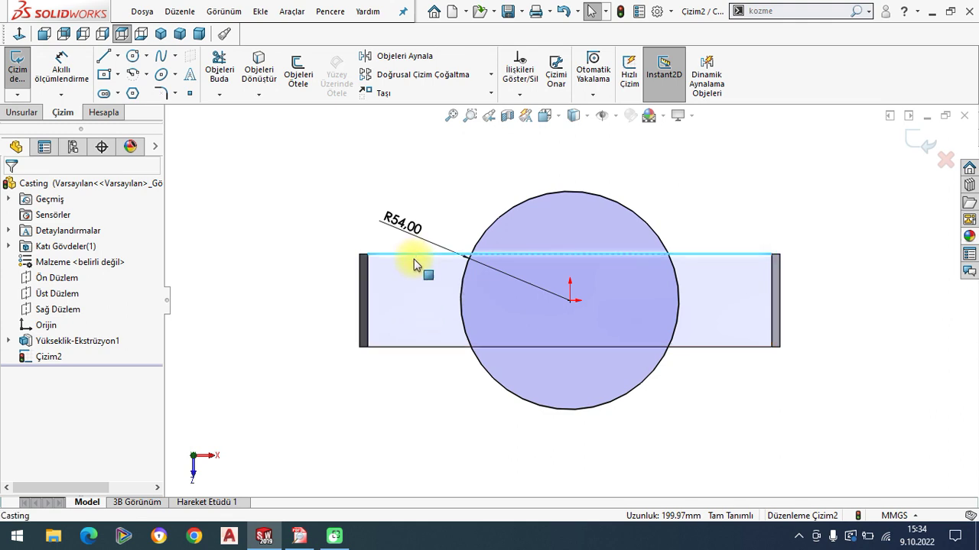
{"action": "left_click", "coordinate": [419, 348], "text": "ctrl"}
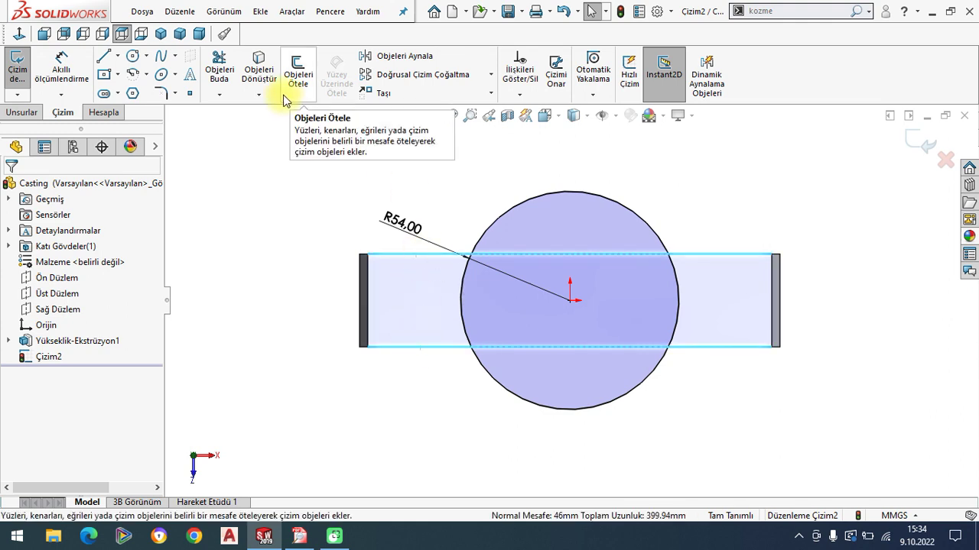
{"action": "key", "text": "Escape"}
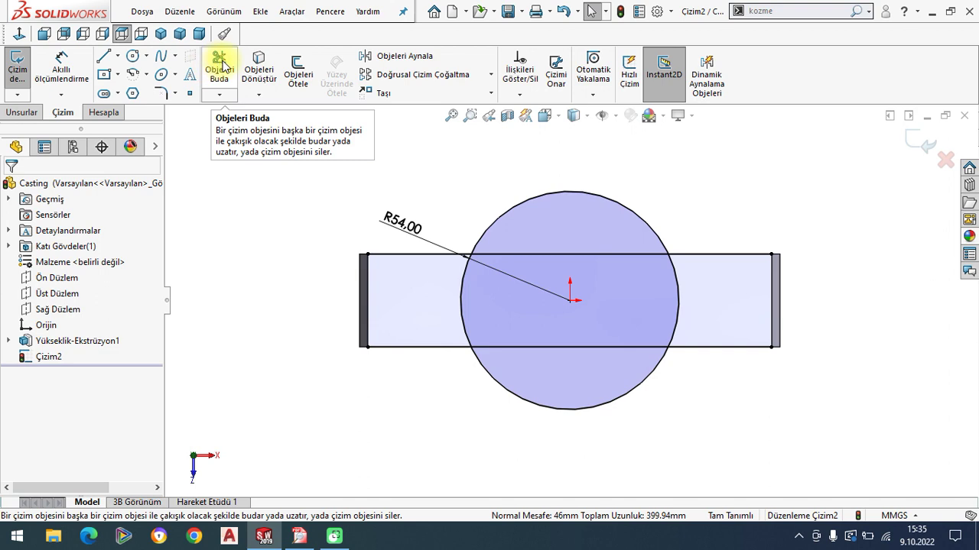
Step: Trim the circle's parts above and below the plate, leaving two arcs
{"action": "left_click", "coordinate": [219, 67]}
{"action": "left_click", "coordinate": [34, 468]}
{"action": "left_click_drag", "start_coordinate": [157, 362], "coordinate": [99, 432]}
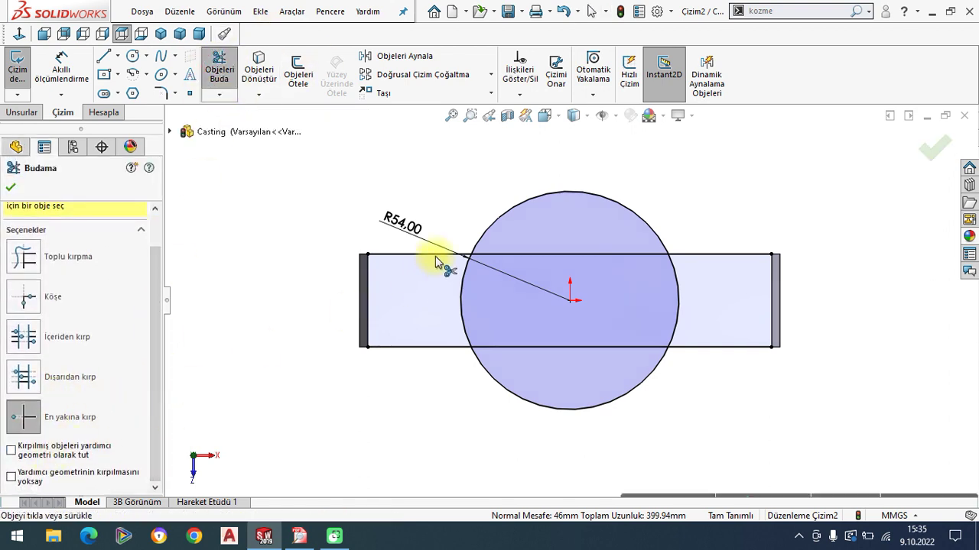
{"action": "left_click", "coordinate": [517, 205]}
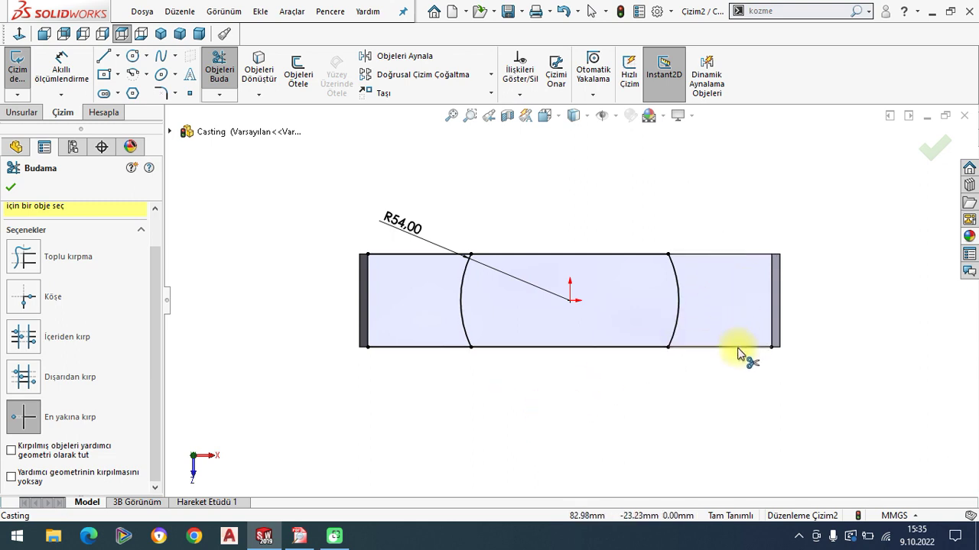
{"action": "left_click", "coordinate": [419, 347]}
{"action": "left_click", "coordinate": [15, 189]}
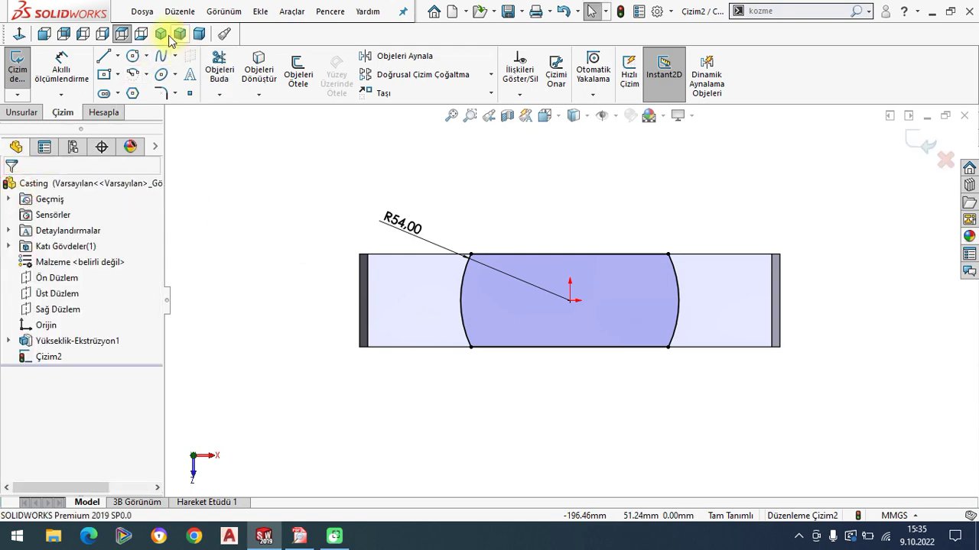
Step: In isometric view, start a boss extrusion of the arc-bounded region with From set to Surface/Face/Plane
{"action": "left_click", "coordinate": [161, 33]}
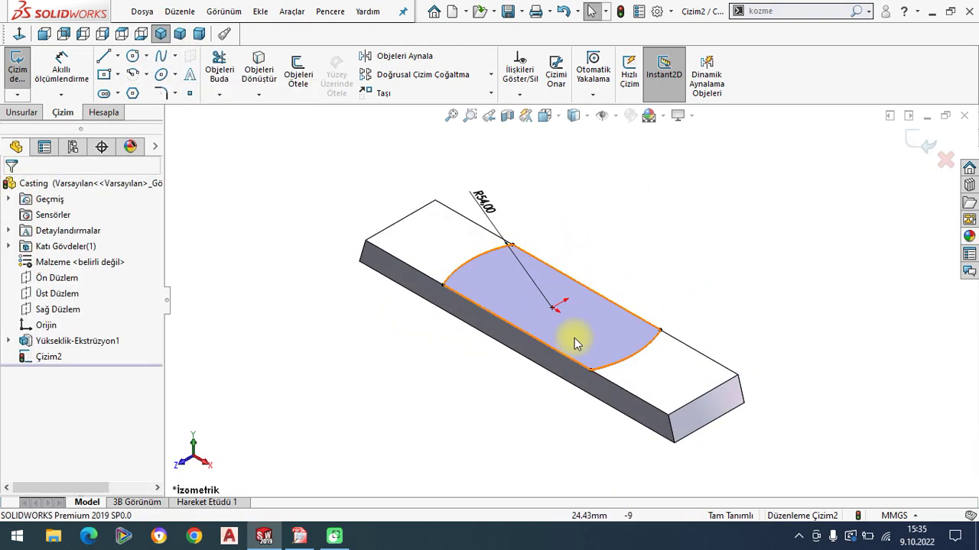
{"action": "scroll", "coordinate": [566, 330], "scroll_direction": "down", "scroll_amount": 2}
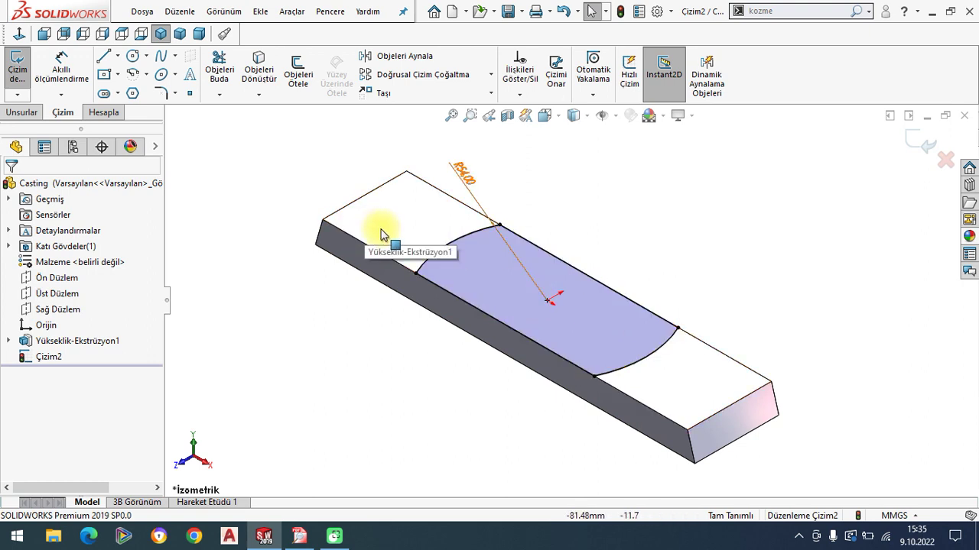
{"action": "left_click", "coordinate": [17, 114]}
{"action": "left_click", "coordinate": [27, 74]}
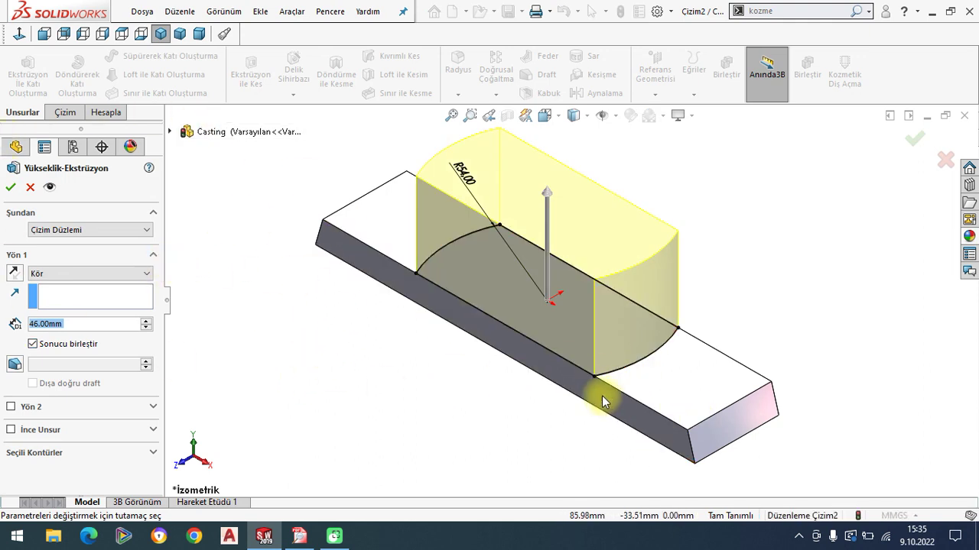
{"action": "left_click", "coordinate": [66, 231]}
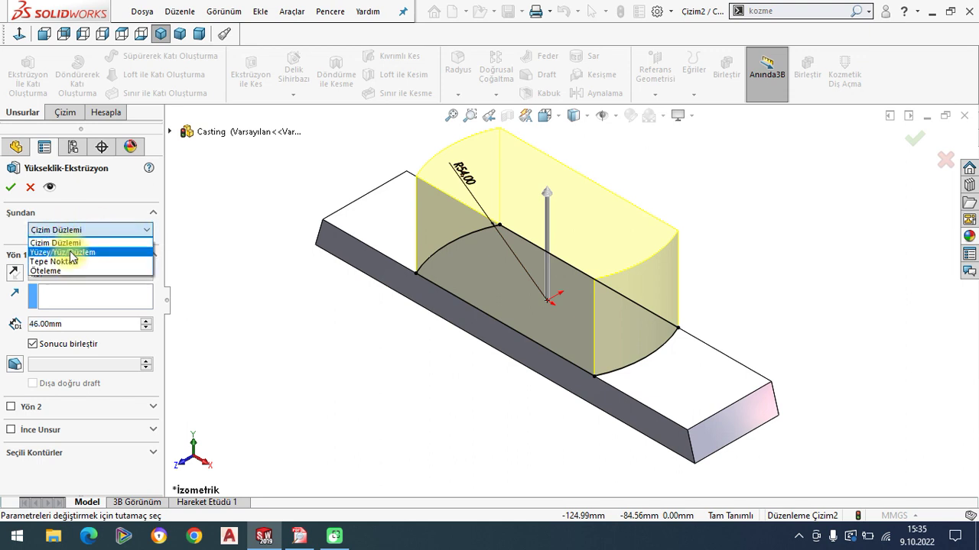
{"action": "left_click", "coordinate": [70, 253]}
Step: Use the base's underside face as the start and extrude 60 mm, replacing the 46 mm depth
{"action": "middle_click_drag", "start_coordinate": [491, 448], "coordinate": [500, 299]}
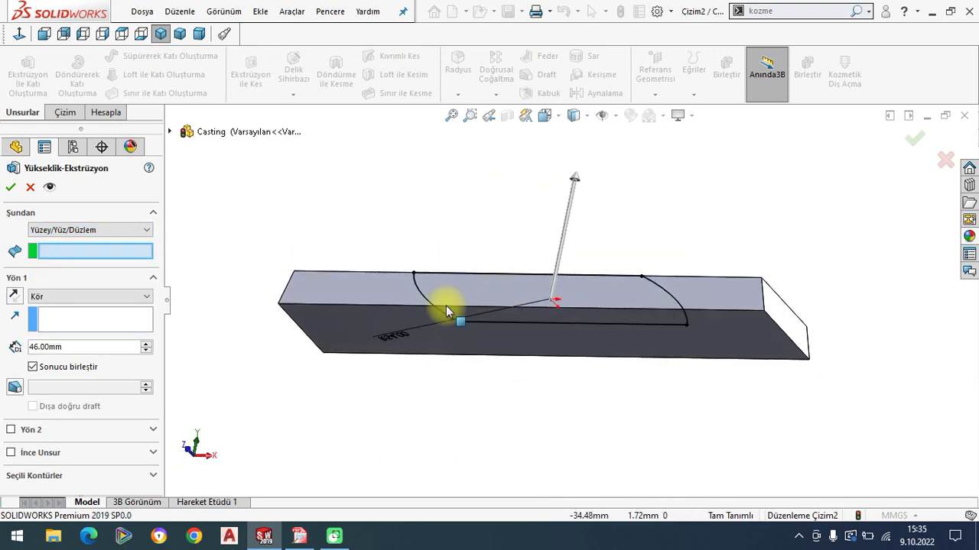
{"action": "left_click", "coordinate": [353, 321]}
{"action": "middle_click_drag", "start_coordinate": [431, 225], "coordinate": [404, 334]}
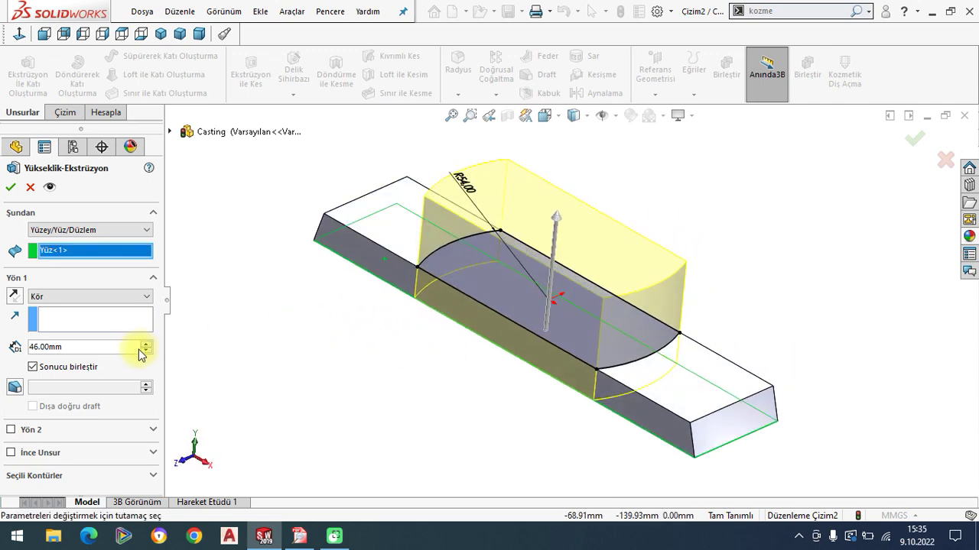
{"action": "left_click_drag", "start_coordinate": [79, 351], "coordinate": [29, 337]}
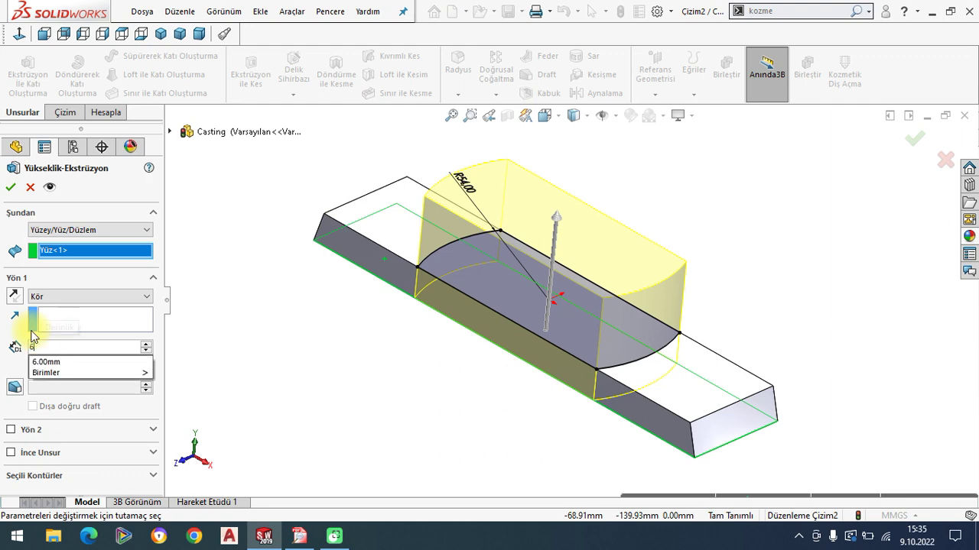
{"action": "type", "text": "60.00mm"}
{"action": "key", "text": "Return"}
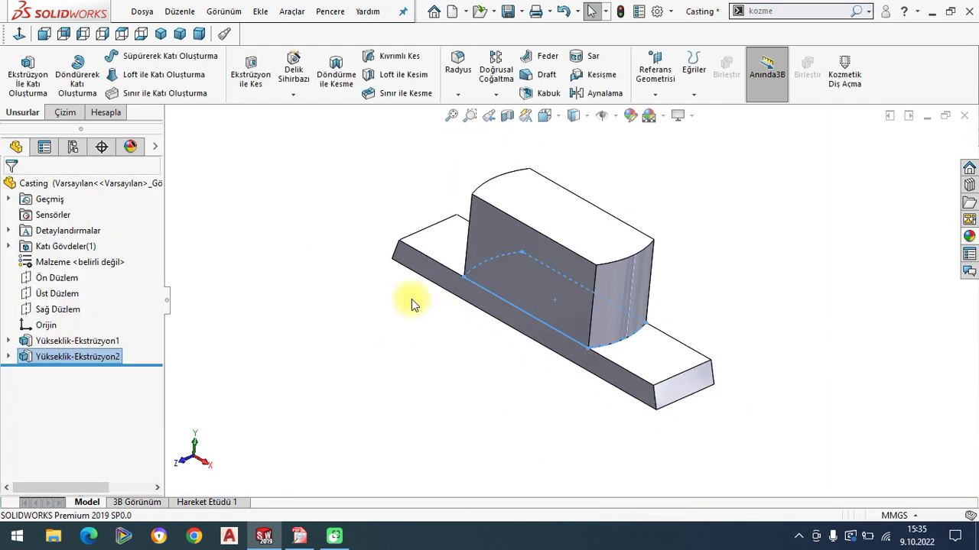
{"action": "left_click", "coordinate": [412, 299]}
{"action": "mouse_move", "coordinate": [545, 255]}
{"action": "middle_mouse_down"}
{"action": "mouse_move", "coordinate": [517, 273]}
{"action": "mouse_move", "coordinate": [533, 305]}
{"action": "middle_mouse_up"}
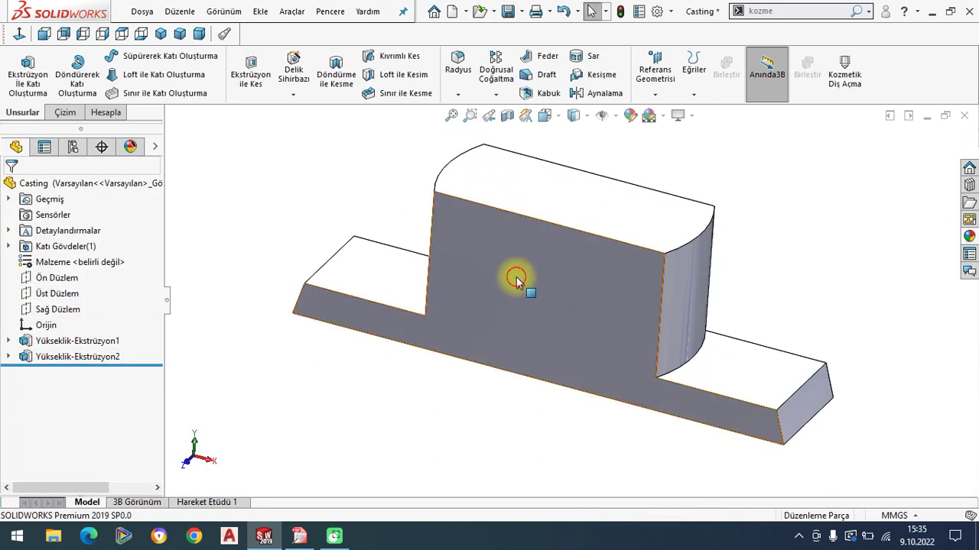
Step: Sketch on the block's front face, viewed head-on, with a vertical centreline rising from the origin
{"action": "left_click", "coordinate": [520, 277]}
{"action": "left_click", "coordinate": [557, 234]}
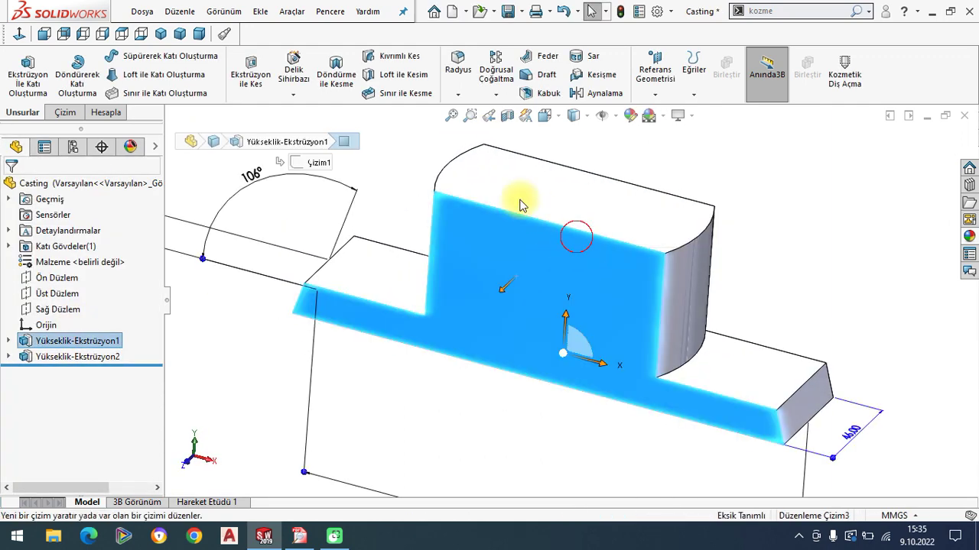
{"action": "left_click", "coordinate": [20, 36]}
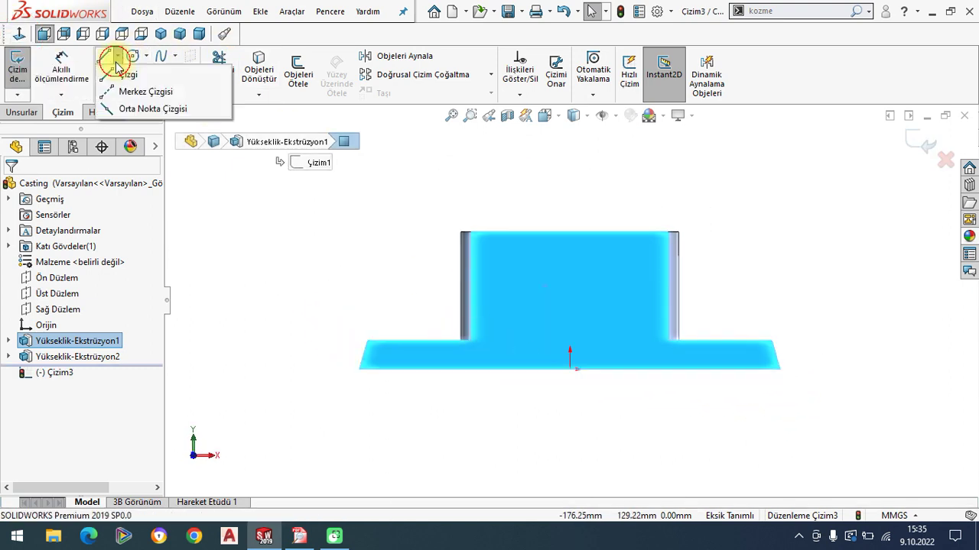
{"action": "left_click", "coordinate": [104, 55]}
{"action": "left_click", "coordinate": [570, 370]}
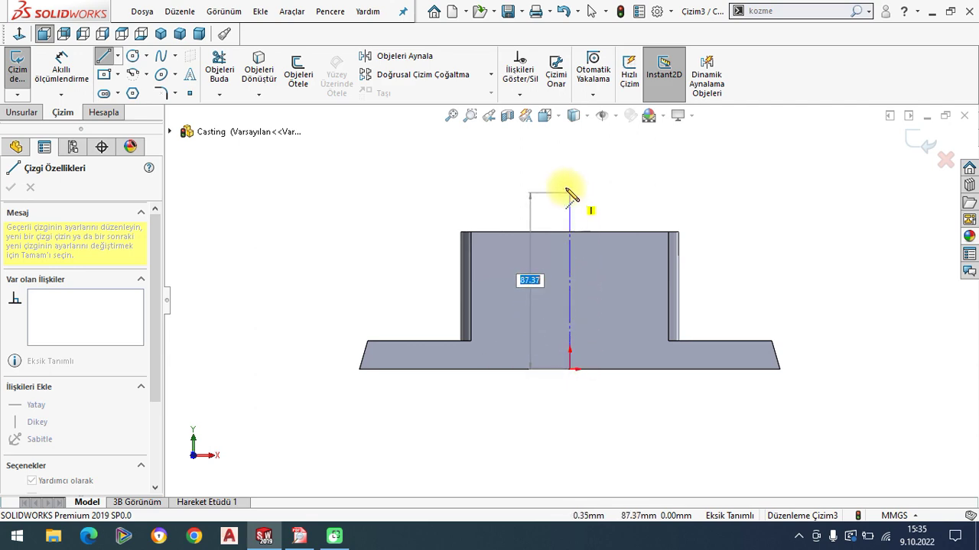
{"action": "left_click", "coordinate": [569, 173]}
{"action": "right_click", "coordinate": [263, 264]}
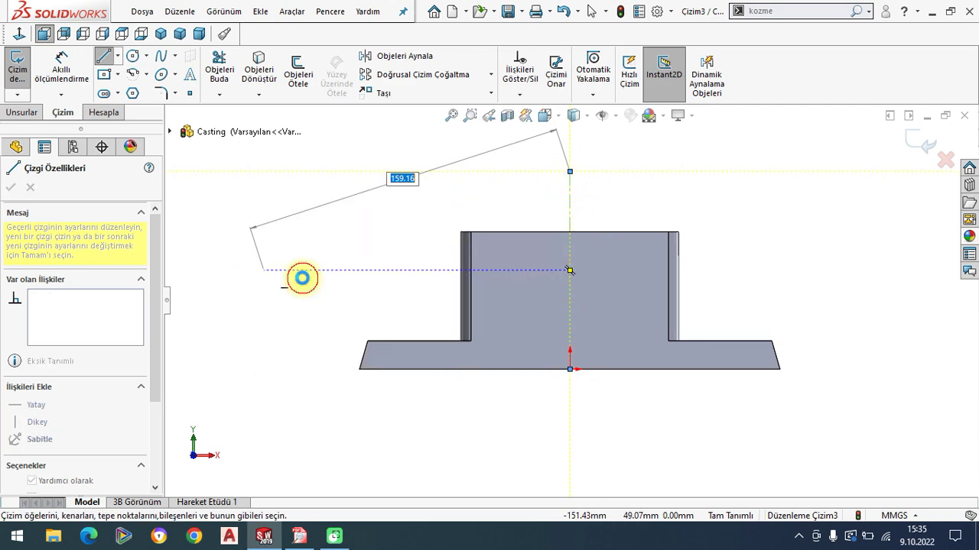
{"action": "left_click", "coordinate": [301, 277]}
Step: Glance at the Casting drawing PDF, then bring the SOLIDWORKS part back to the front
{"action": "left_click", "coordinate": [300, 536]}
{"action": "scroll", "coordinate": [508, 267], "scroll_direction": "down", "scroll_amount": 1}
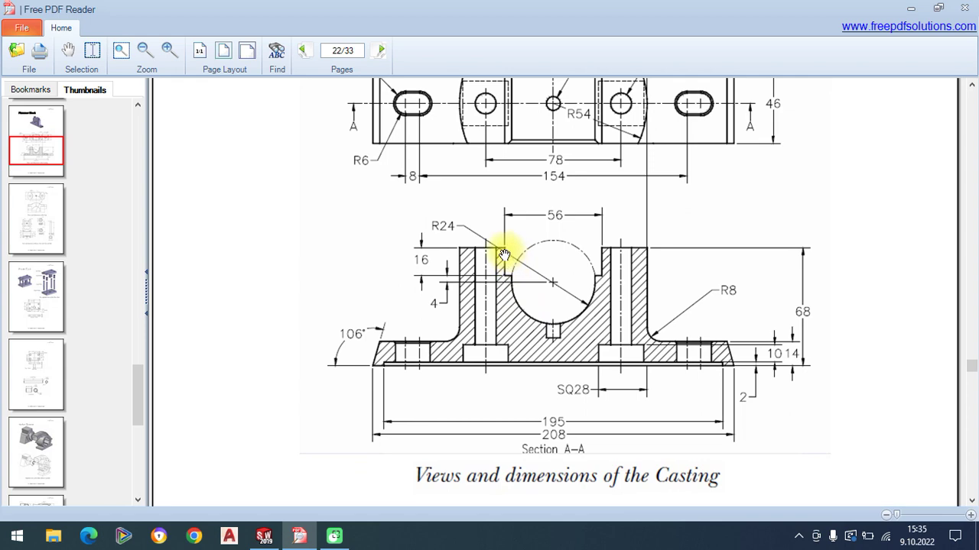
{"action": "left_click", "coordinate": [263, 509]}
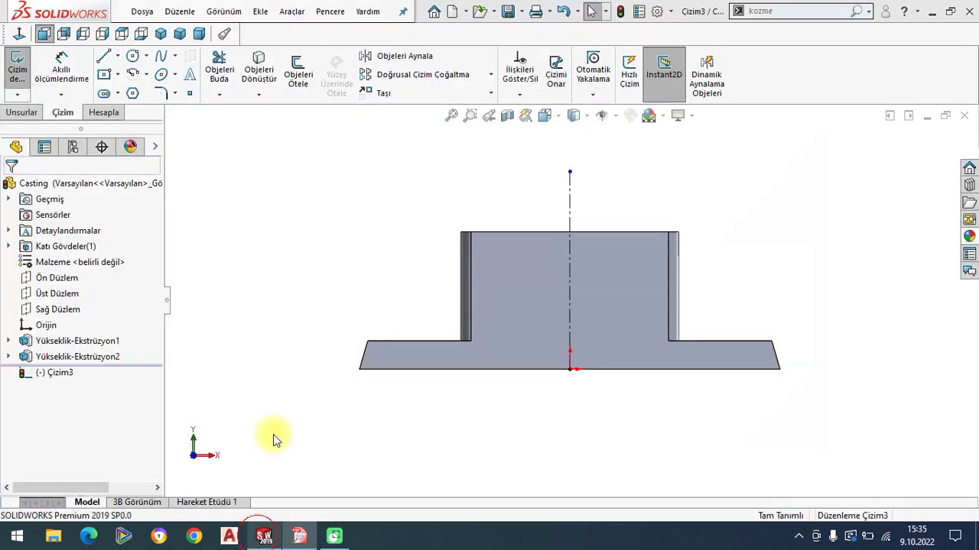
Step: Draw an L-shaped line starting on the boss's top edge
{"action": "left_click", "coordinate": [104, 56]}
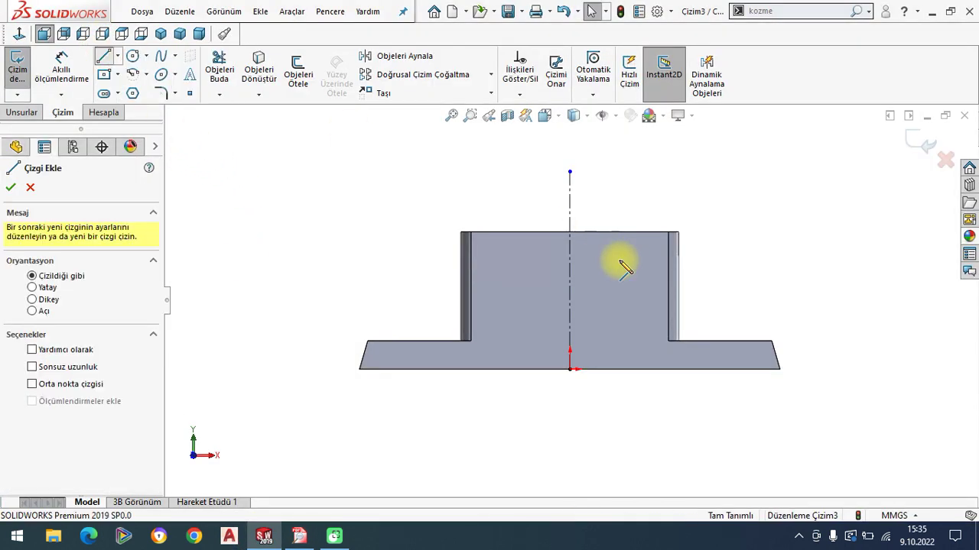
{"action": "left_click", "coordinate": [508, 232]}
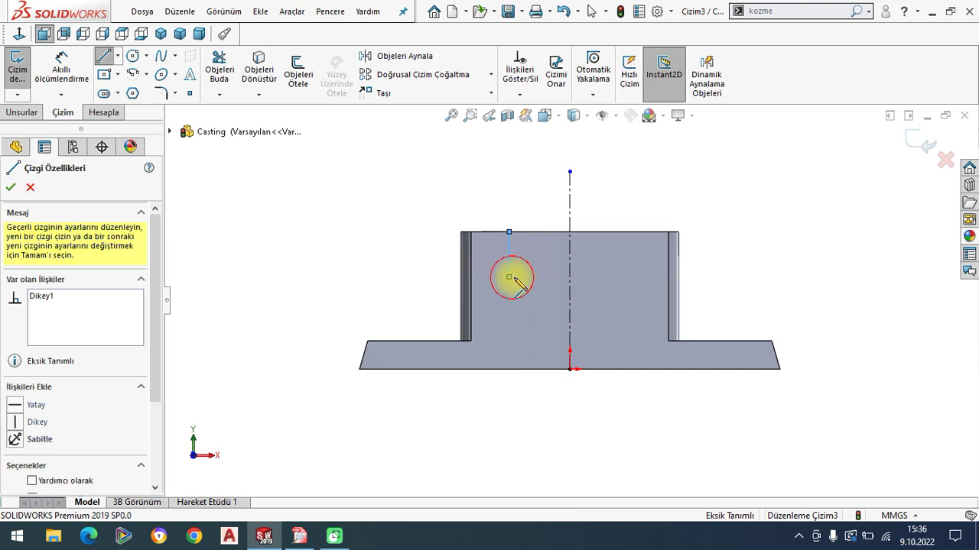
{"action": "left_click", "coordinate": [531, 277]}
{"action": "right_click", "coordinate": [330, 217]}
{"action": "left_click", "coordinate": [351, 223]}
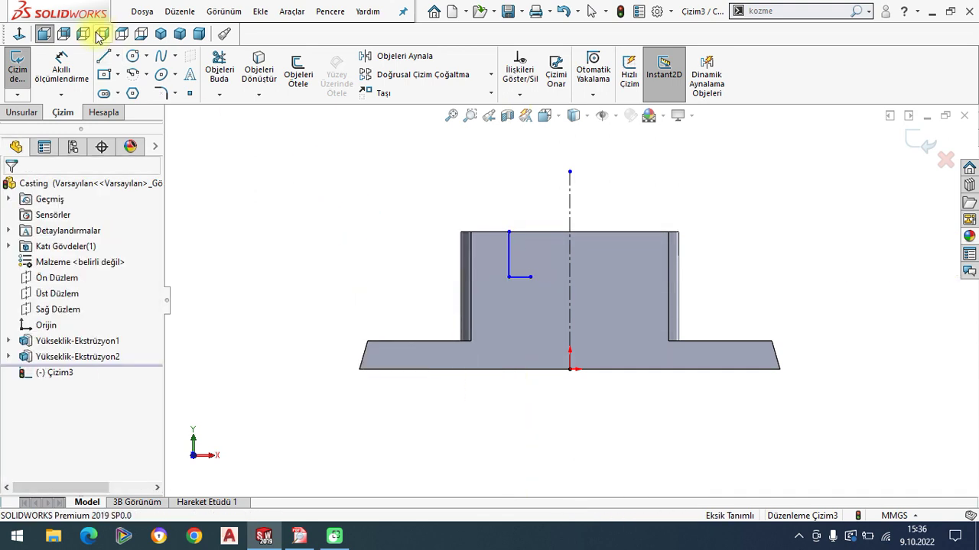
Step: Draw a three-point arc from the L-line's end down to the centreline
{"action": "left_click", "coordinate": [146, 74]}
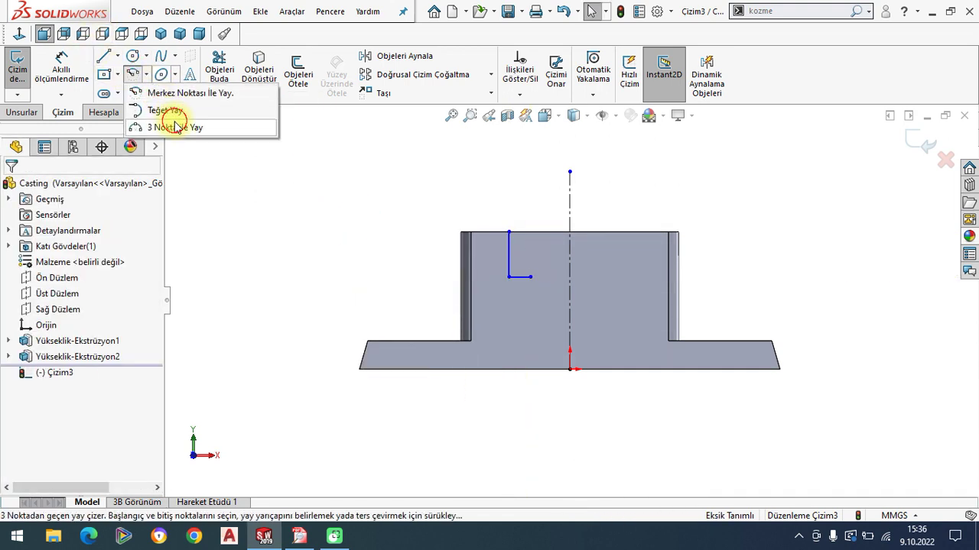
{"action": "left_click", "coordinate": [164, 124]}
{"action": "scroll", "coordinate": [610, 327], "scroll_direction": "down", "scroll_amount": 2}
{"action": "left_click", "coordinate": [494, 256]}
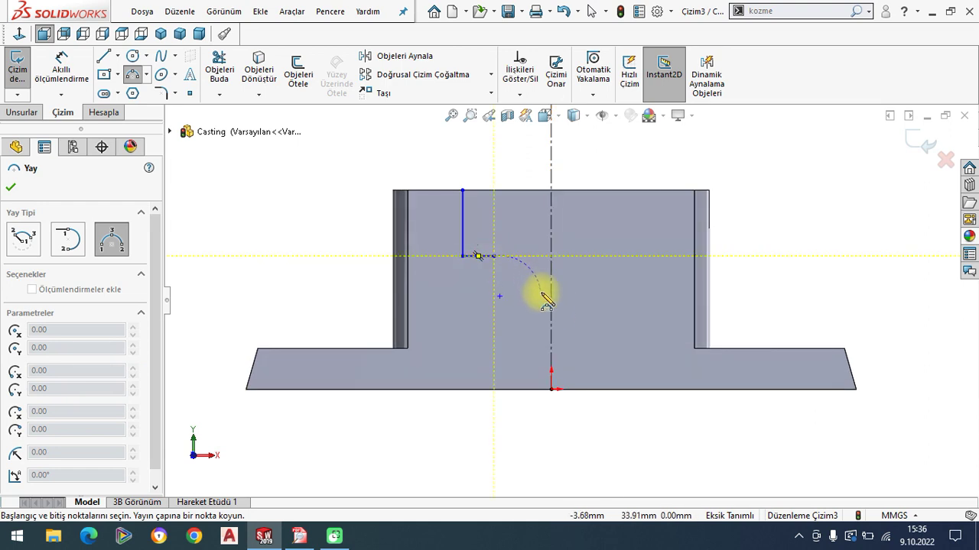
{"action": "left_click", "coordinate": [526, 307]}
{"action": "right_click", "coordinate": [248, 227]}
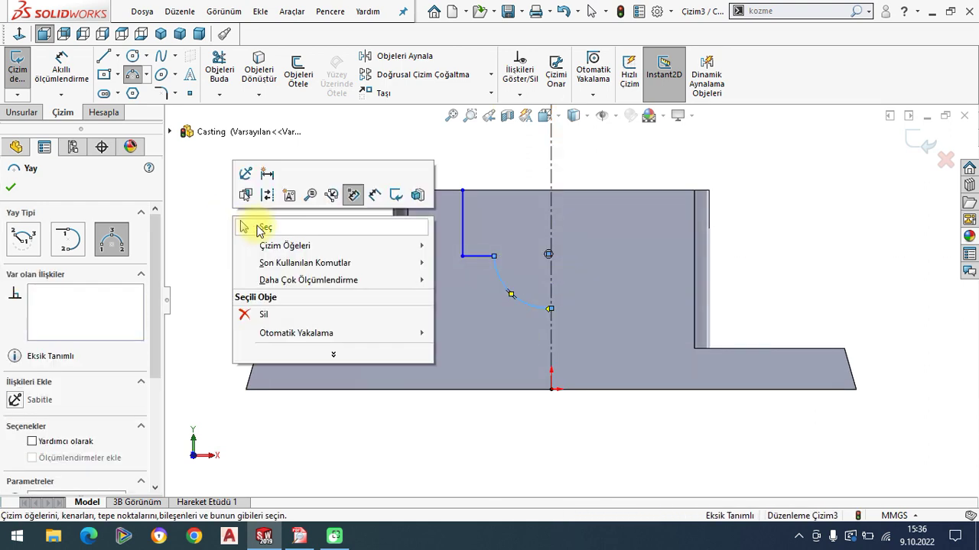
{"action": "left_click", "coordinate": [252, 226]}
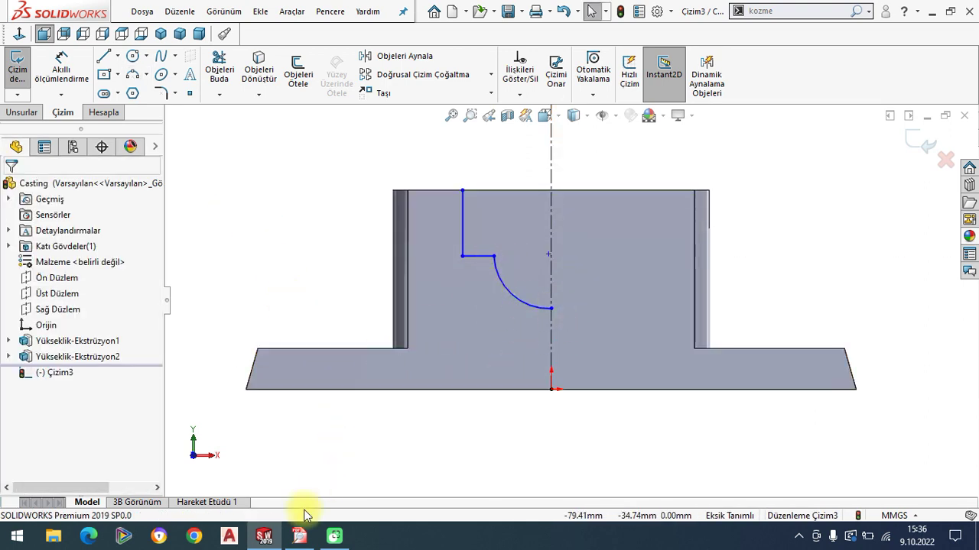
Step: After checking the section view, dimension the arc radius as 24 mm
{"action": "left_click", "coordinate": [299, 536]}
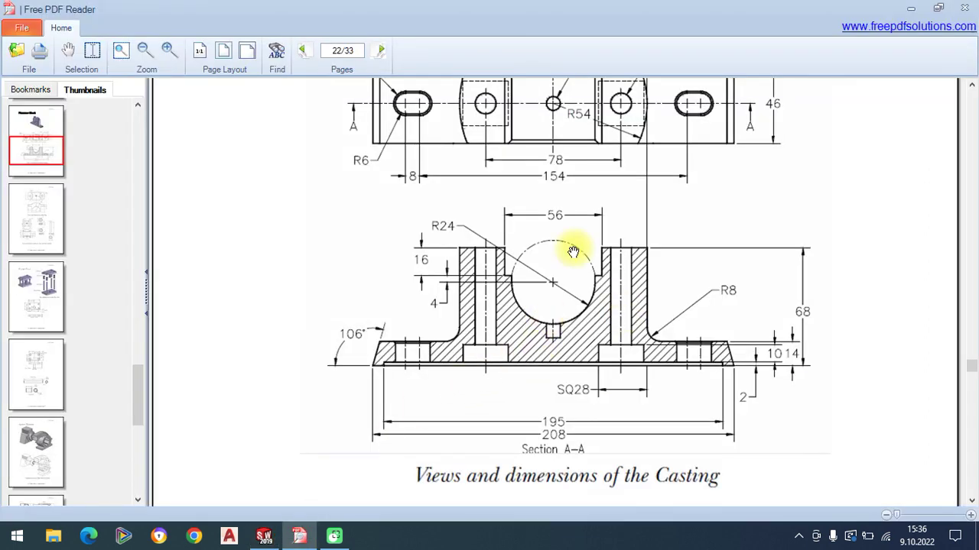
{"action": "left_click", "coordinate": [264, 535]}
{"action": "left_click", "coordinate": [502, 285]}
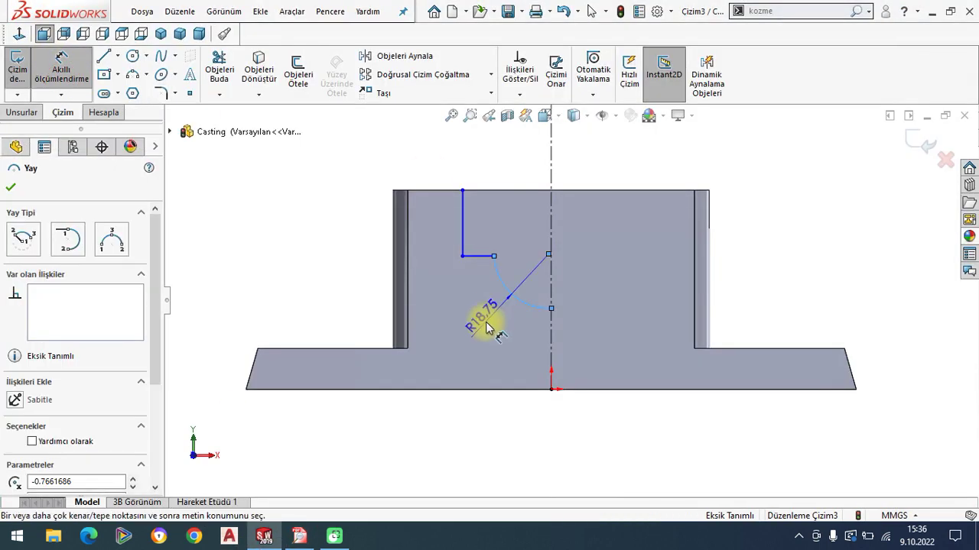
{"action": "left_click", "coordinate": [479, 329]}
{"action": "left_click", "coordinate": [479, 329]}
{"action": "key", "text": "Return"}
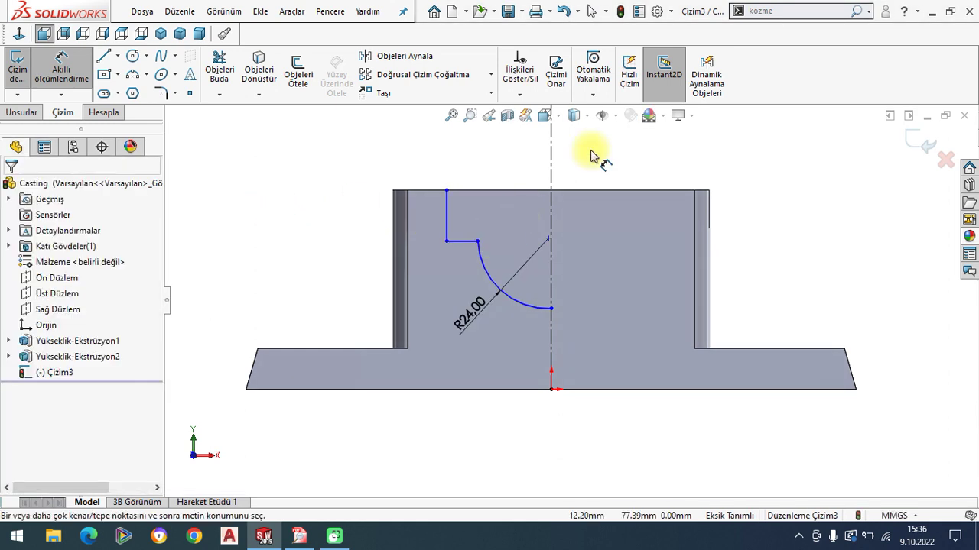
Step: After rechecking the section view, drag the arc's upper endpoint and its line upward
{"action": "left_click", "coordinate": [312, 531]}
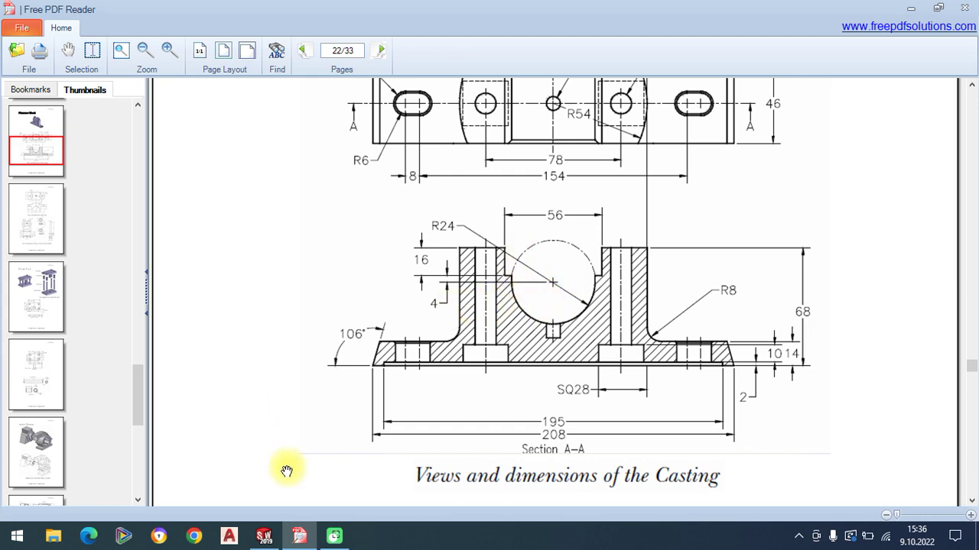
{"action": "left_click", "coordinate": [264, 536]}
{"action": "left_click", "coordinate": [478, 241]}
{"action": "left_click_drag", "start_coordinate": [488, 241], "coordinate": [482, 227]}
{"action": "left_click", "coordinate": [572, 249]}
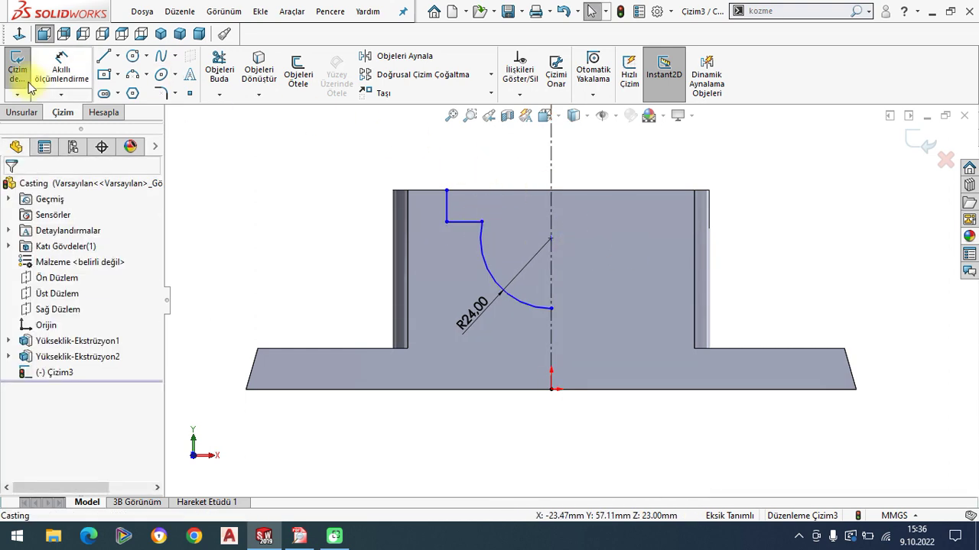
Step: Dimension the arc endpoint to the arc centre as a 4 mm vertical offset
{"action": "left_click", "coordinate": [62, 69]}
{"action": "left_click", "coordinate": [481, 222]}
{"action": "left_click", "coordinate": [551, 239]}
{"action": "left_click", "coordinate": [626, 235]}
{"action": "key", "text": "Return"}
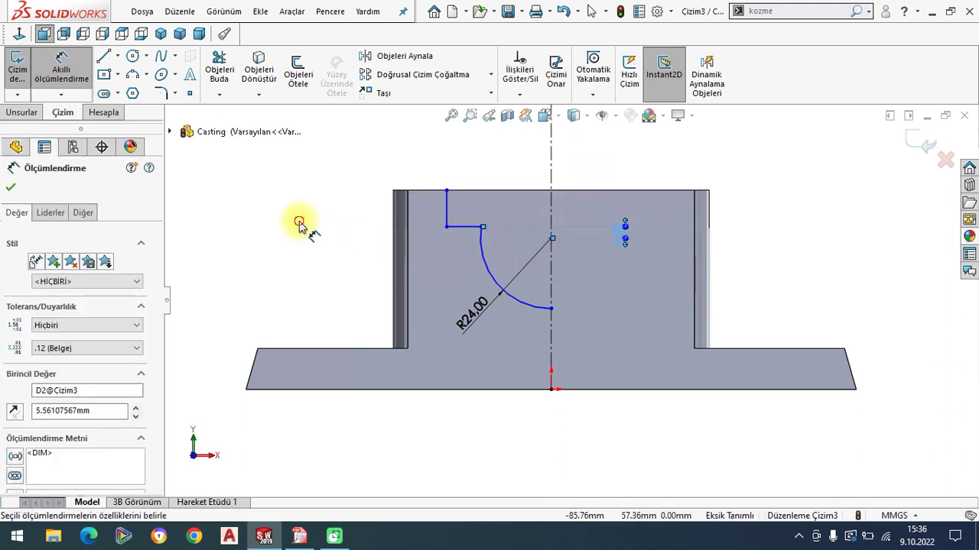
{"action": "key", "text": "Escape"}
{"action": "left_click", "coordinate": [299, 536]}
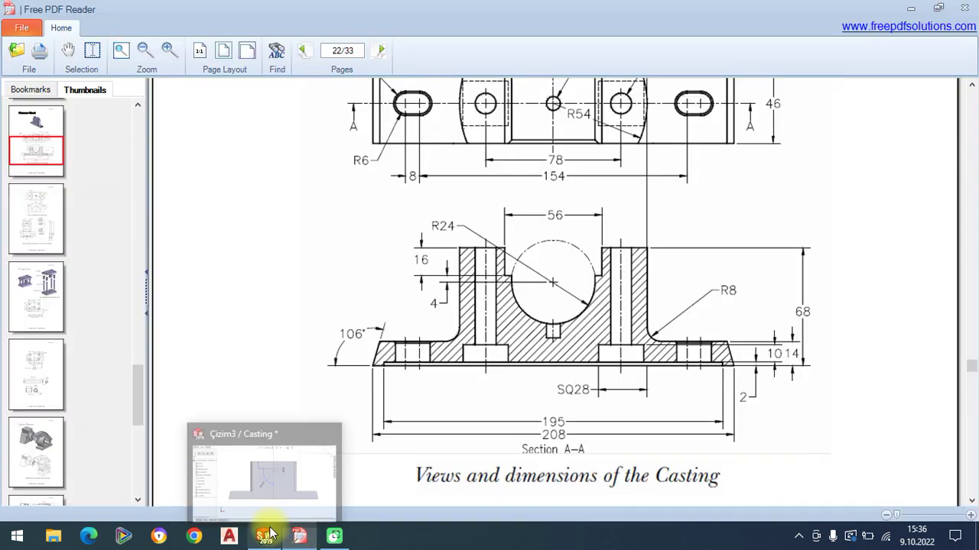
{"action": "left_click", "coordinate": [264, 535]}
Step: Set the vertical line's length to 16 mm
{"action": "left_click", "coordinate": [447, 208]}
{"action": "left_click", "coordinate": [359, 225]}
{"action": "type", "text": "16"}
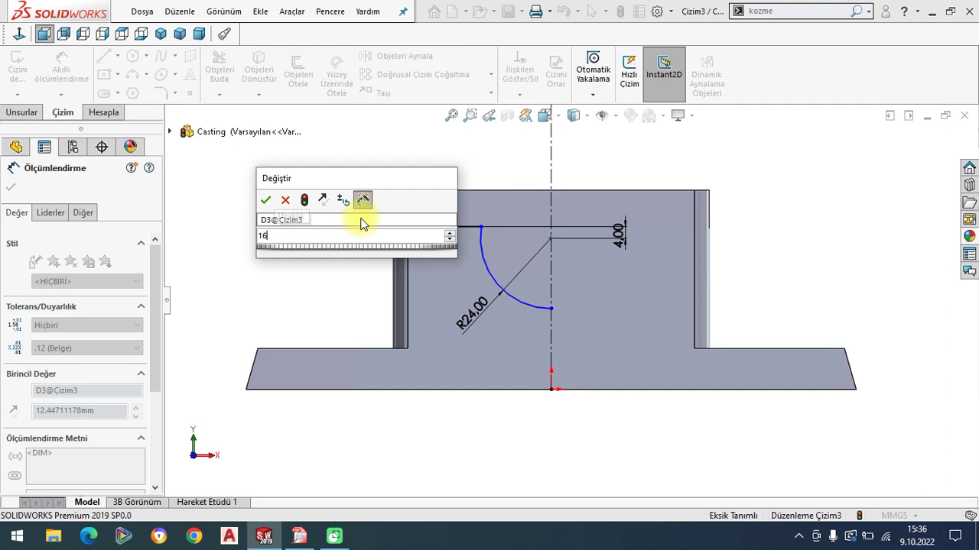
{"action": "key", "text": "Return"}
{"action": "left_click", "coordinate": [334, 450]}
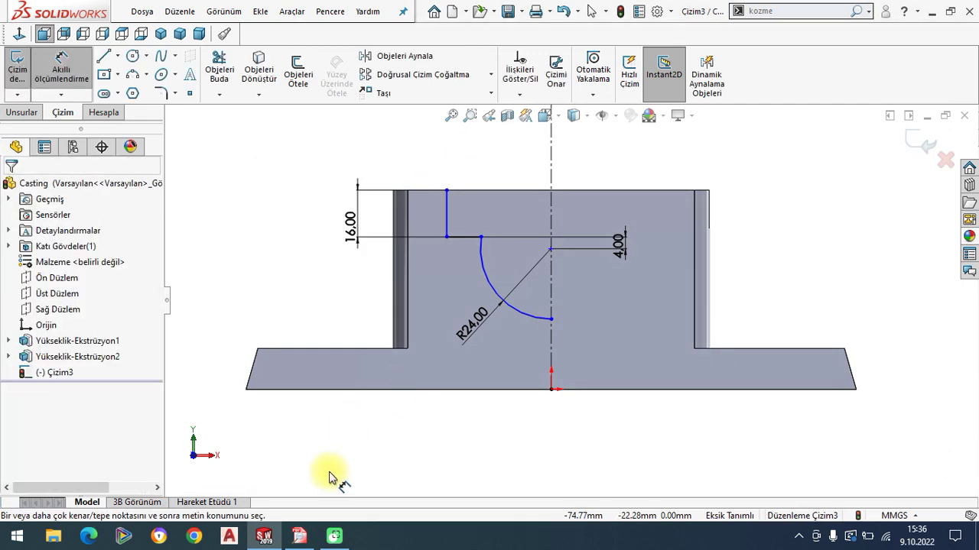
{"action": "left_click", "coordinate": [299, 536]}
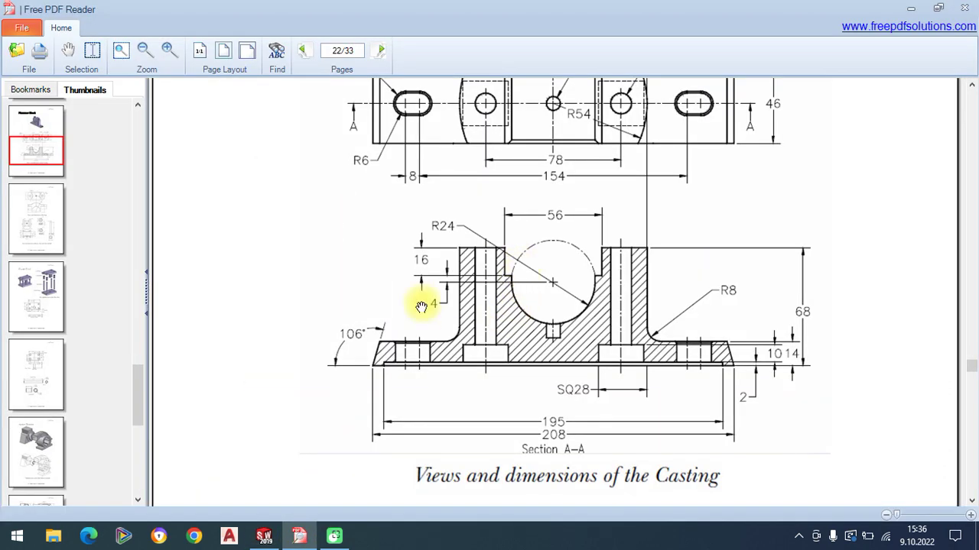
{"action": "left_click", "coordinate": [264, 536]}
Step: Dimension the opening width above the boss as 56 mm
{"action": "left_click", "coordinate": [545, 200]}
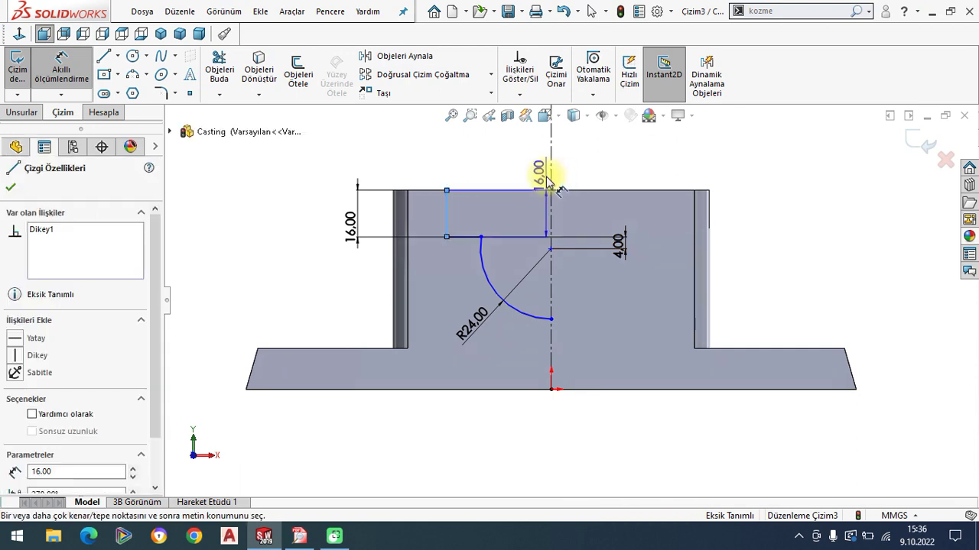
{"action": "left_click", "coordinate": [581, 173]}
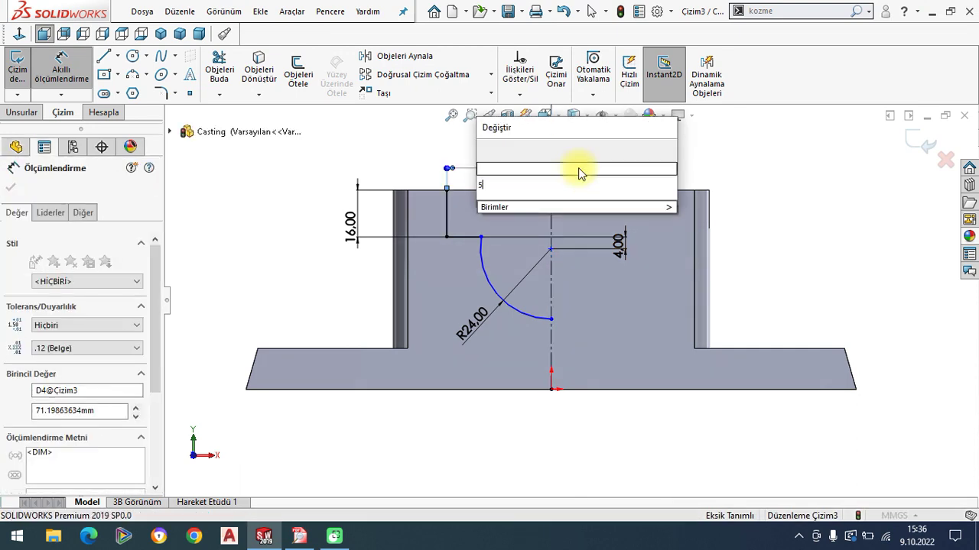
{"action": "type", "text": "56"}
{"action": "key", "text": "Return"}
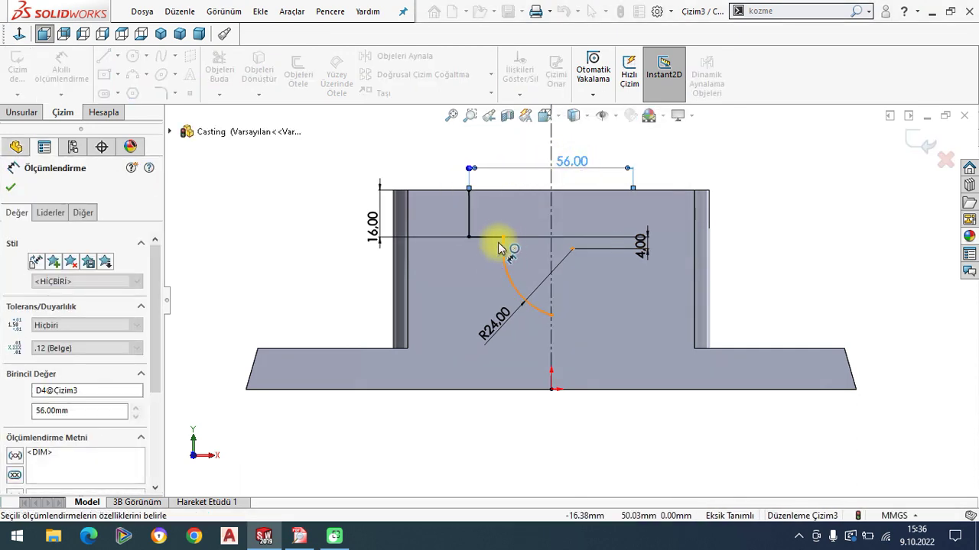
{"action": "left_click", "coordinate": [299, 284]}
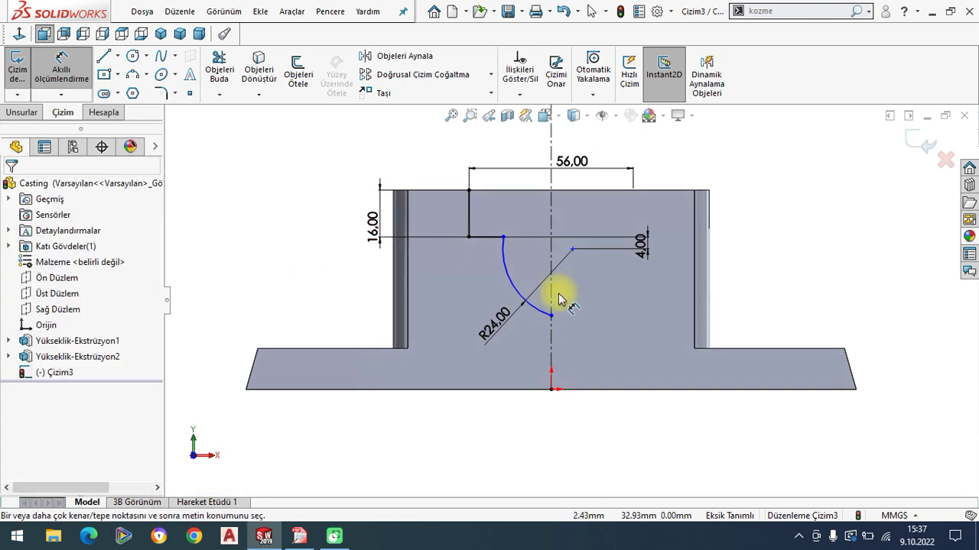
{"action": "left_click", "coordinate": [315, 508]}
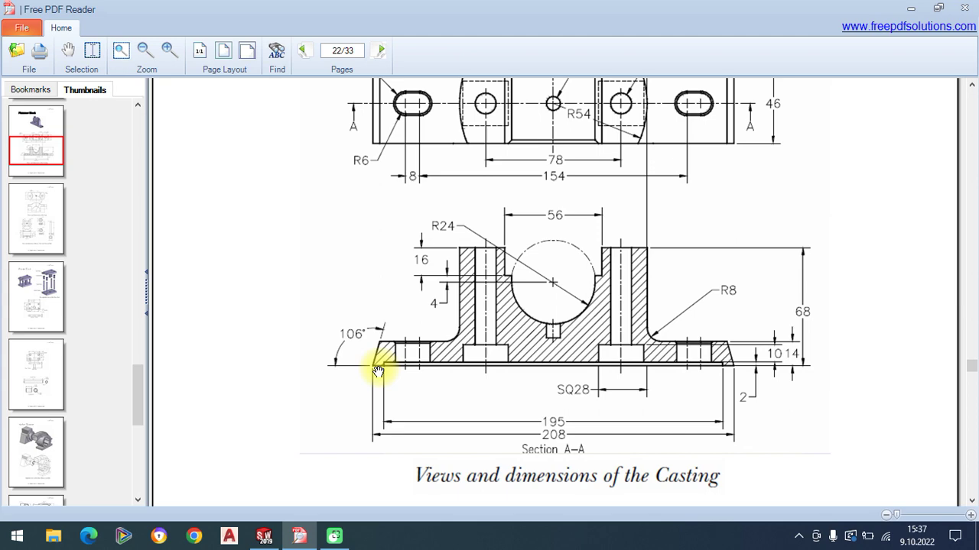
{"action": "key", "text": "alt+Tab"}
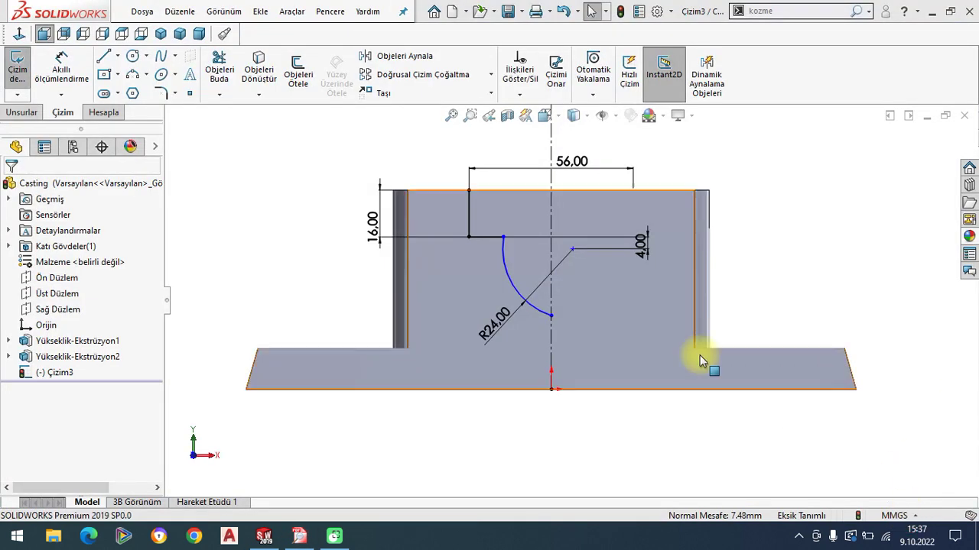
Step: Constrain the arc centre to lie on the vertical centreline
{"action": "left_click", "coordinate": [571, 248]}
{"action": "left_click", "coordinate": [553, 301]}
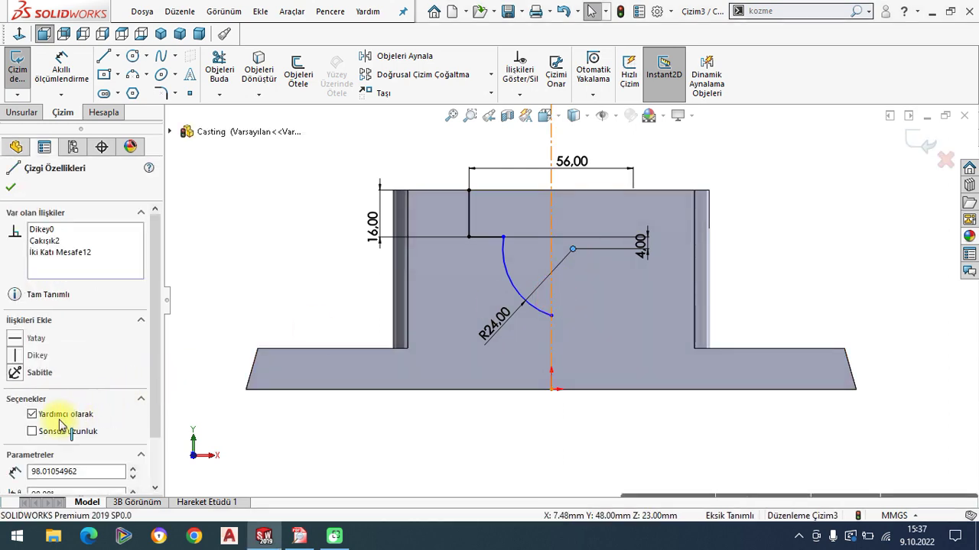
{"action": "left_click", "coordinate": [21, 379]}
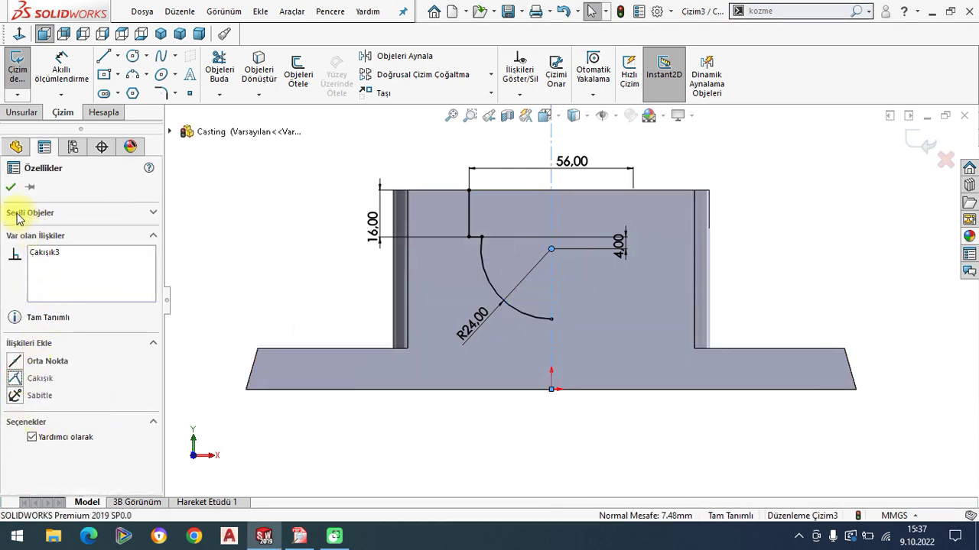
{"action": "left_click", "coordinate": [11, 187]}
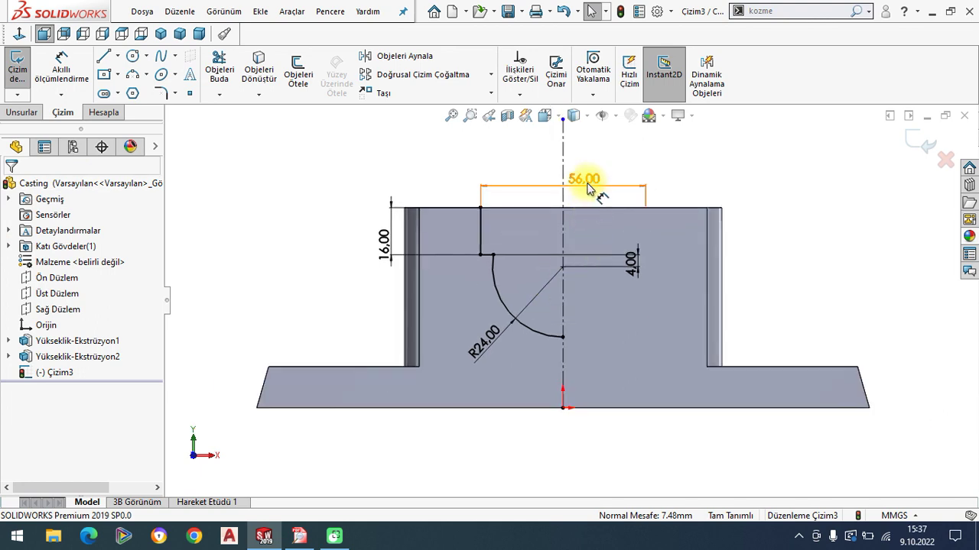
Step: Add a line along the boss top edge to close the half-profile
{"action": "left_click", "coordinate": [106, 61]}
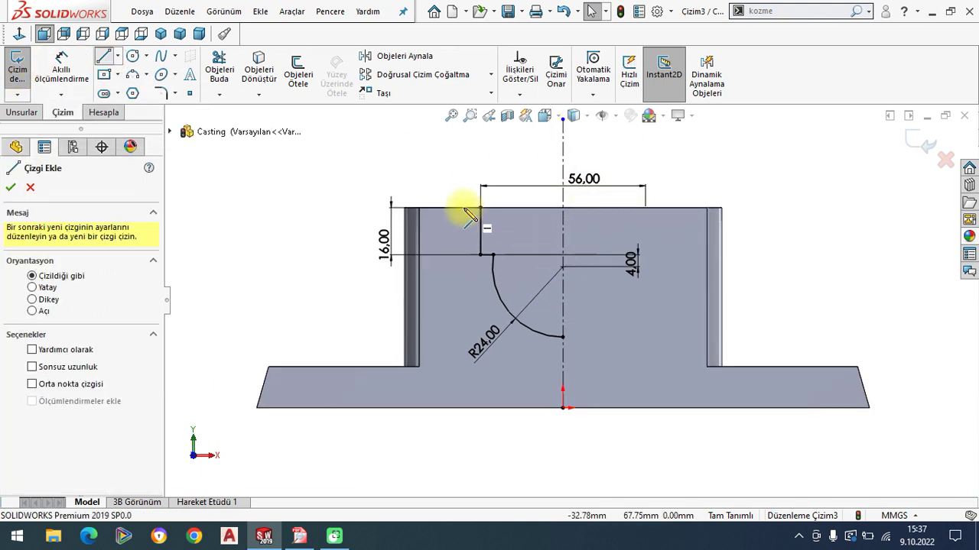
{"action": "left_click", "coordinate": [479, 207]}
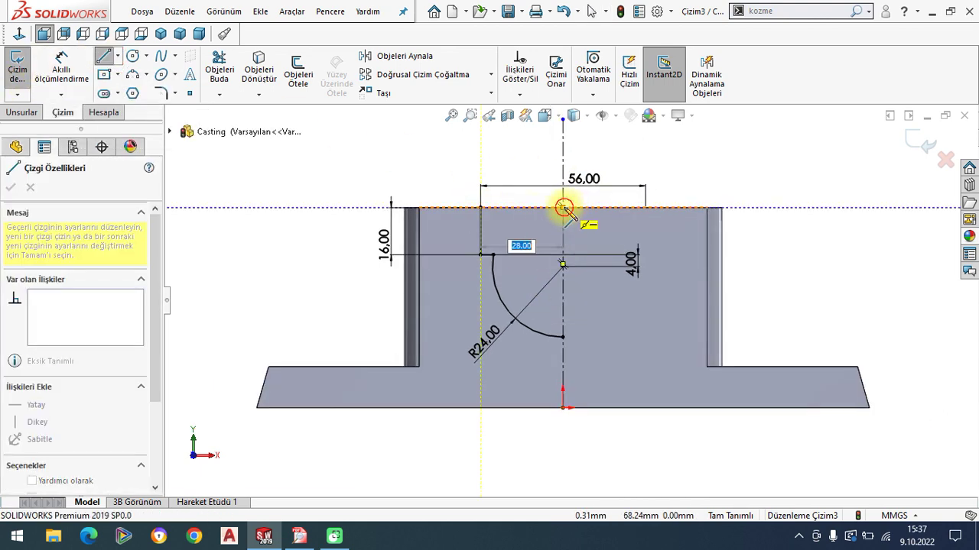
{"action": "right_click", "coordinate": [323, 196]}
{"action": "left_click", "coordinate": [350, 202]}
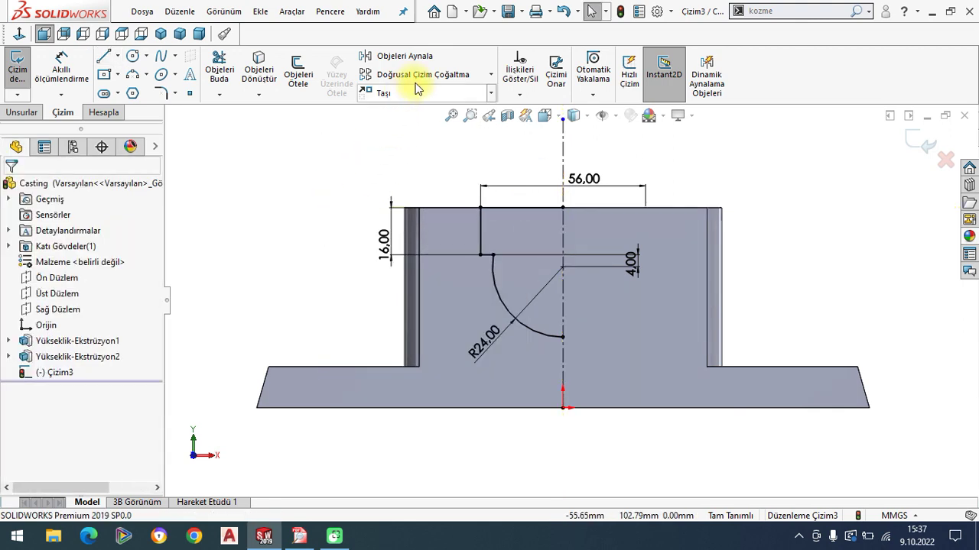
Step: Mirror the half-profile about the centreline to form the full cradle outline
{"action": "left_click", "coordinate": [504, 289]}
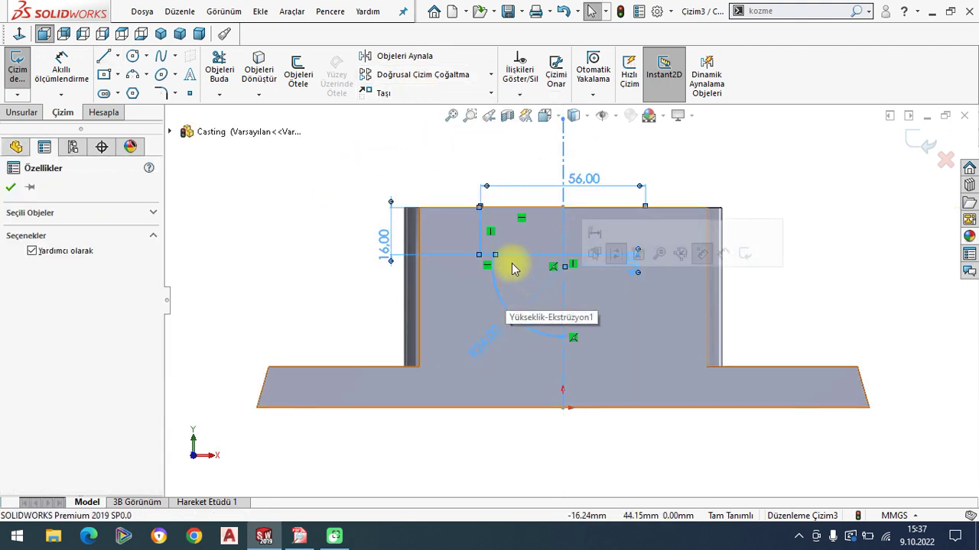
{"action": "left_click", "coordinate": [386, 56]}
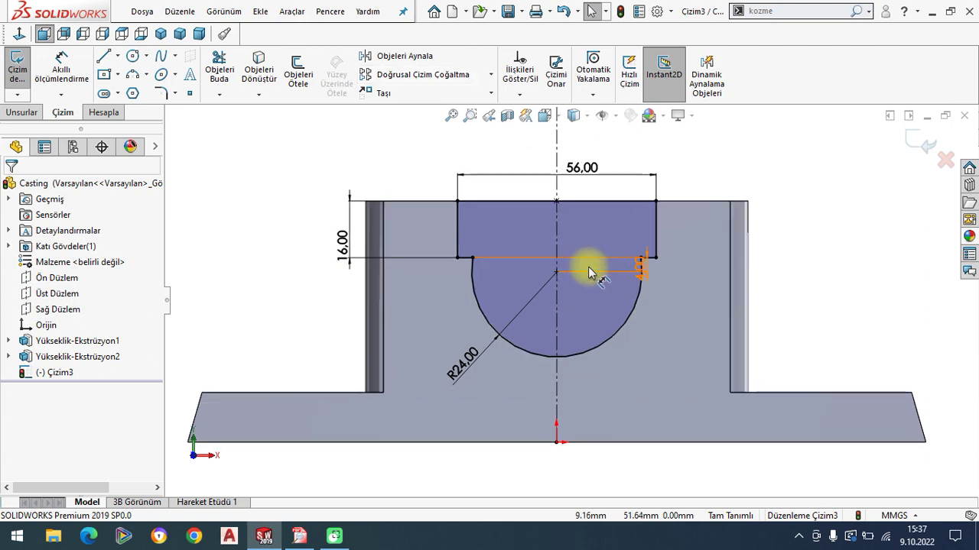
{"action": "middle_click_drag", "start_coordinate": [590, 336], "coordinate": [547, 393]}
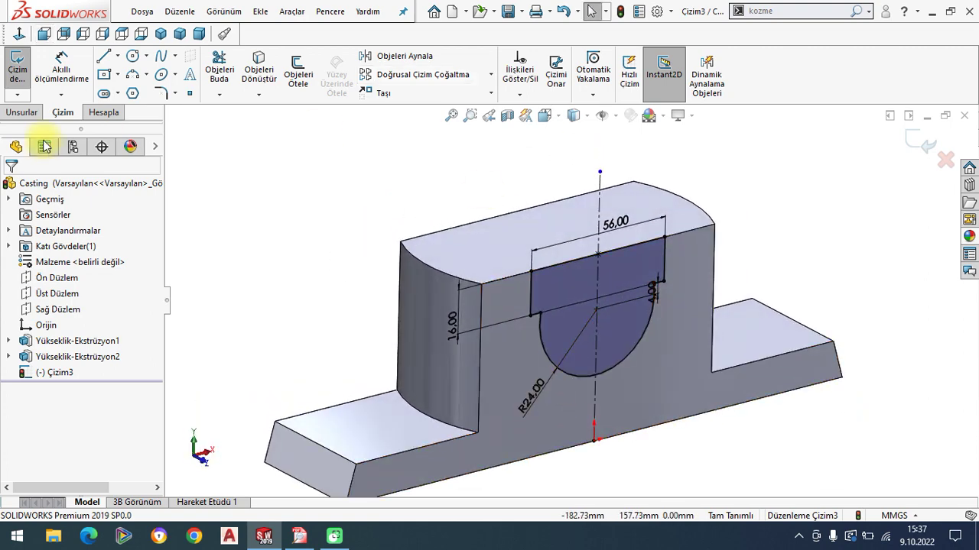
{"action": "left_click", "coordinate": [30, 114]}
{"action": "left_click", "coordinate": [250, 73]}
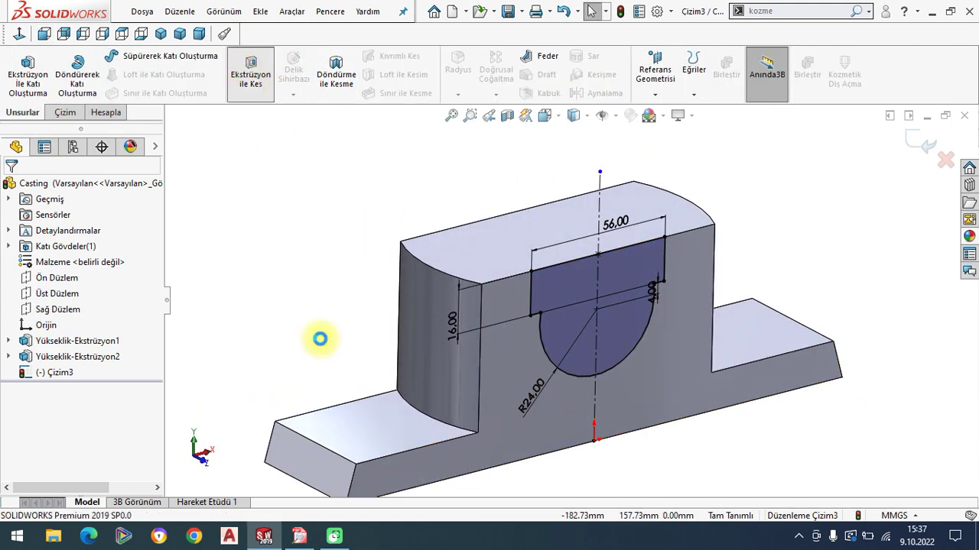
Step: Cut the cradle sketch Up To Next through the boss, view isometrically, and bring up the drawing PDF
{"action": "left_click", "coordinate": [61, 273]}
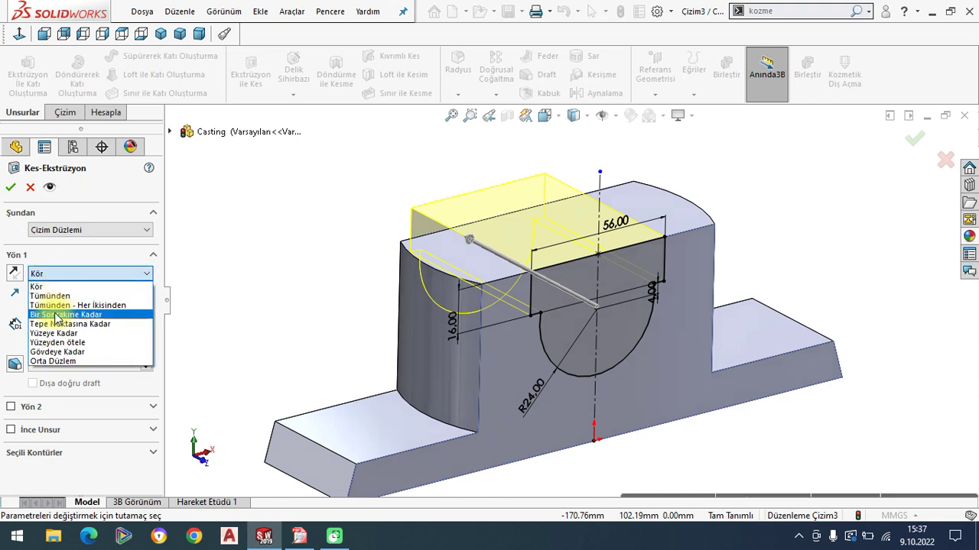
{"action": "left_click", "coordinate": [57, 315]}
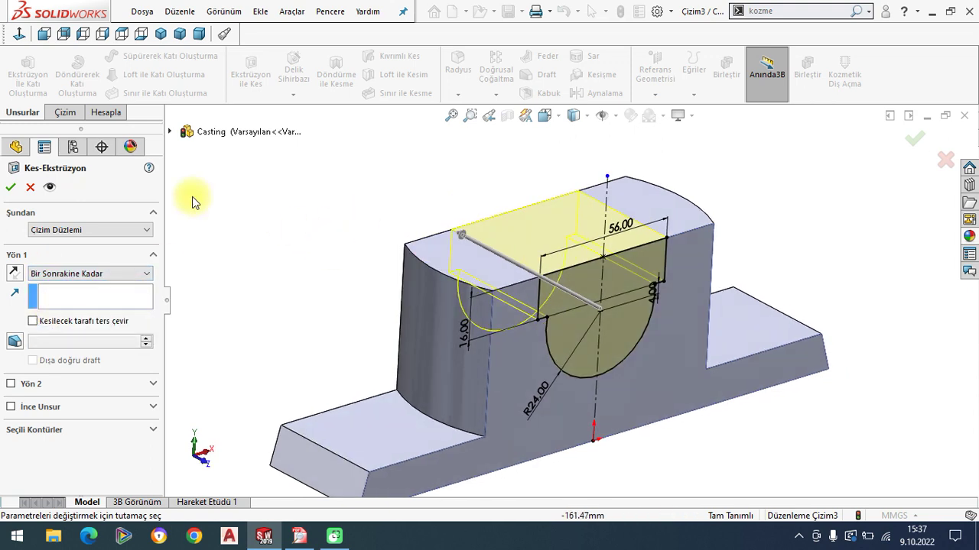
{"action": "left_click", "coordinate": [9, 187]}
{"action": "mouse_move", "coordinate": [225, 230]}
{"action": "middle_mouse_down"}
{"action": "mouse_move", "coordinate": [384, 305]}
{"action": "mouse_move", "coordinate": [316, 339]}
{"action": "mouse_move", "coordinate": [273, 289]}
{"action": "mouse_move", "coordinate": [295, 280]}
{"action": "middle_mouse_up"}
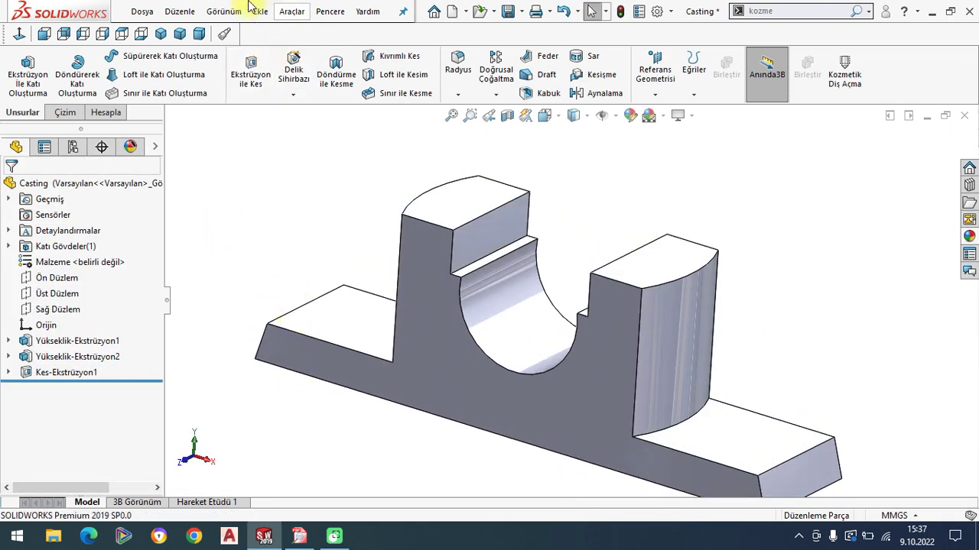
{"action": "left_click", "coordinate": [160, 35]}
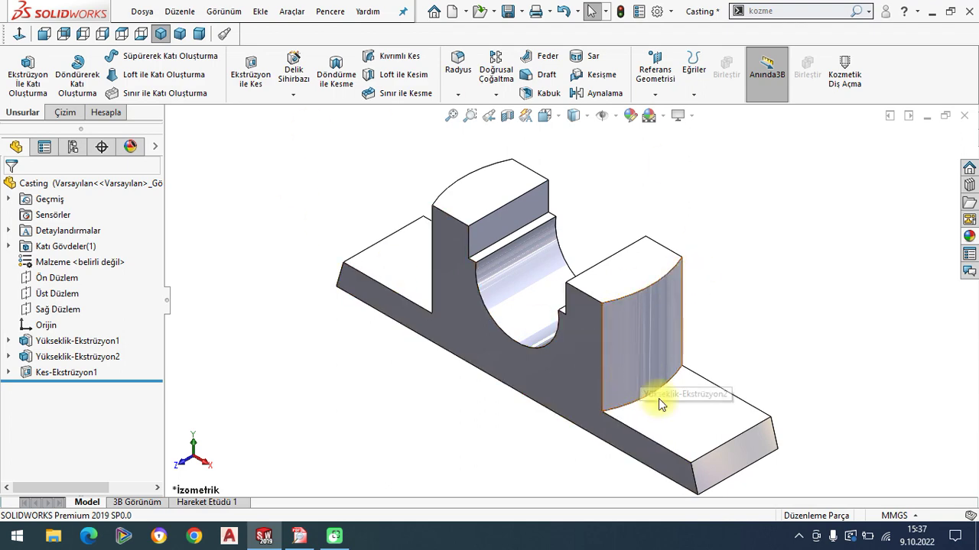
{"action": "left_click", "coordinate": [301, 535]}
{"action": "scroll", "coordinate": [563, 390], "scroll_direction": "down", "scroll_amount": 2}
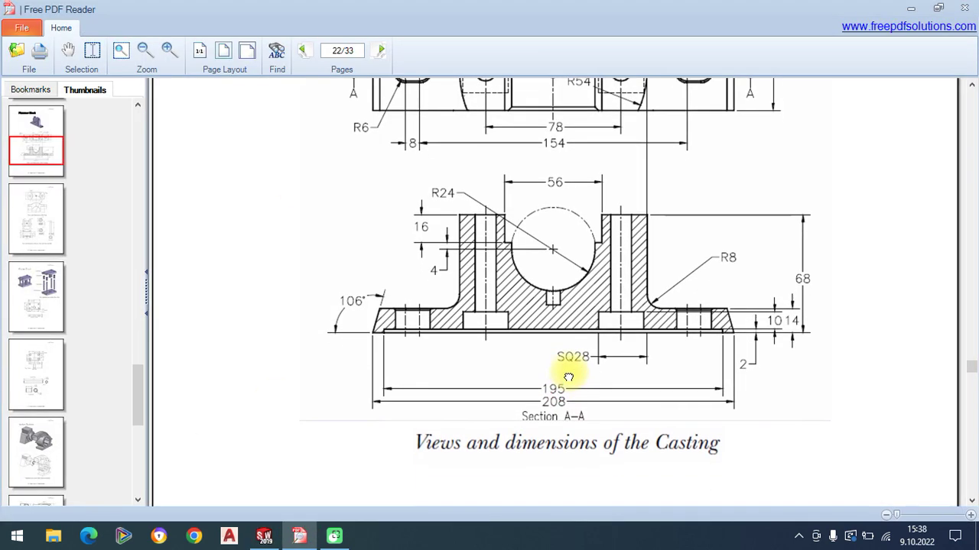
Step: Check the PDF top view's R6 slots, 8 mm length and 154 mm spacing, then return to SOLIDWORKS
{"action": "scroll", "coordinate": [611, 289], "scroll_direction": "up", "scroll_amount": 3}
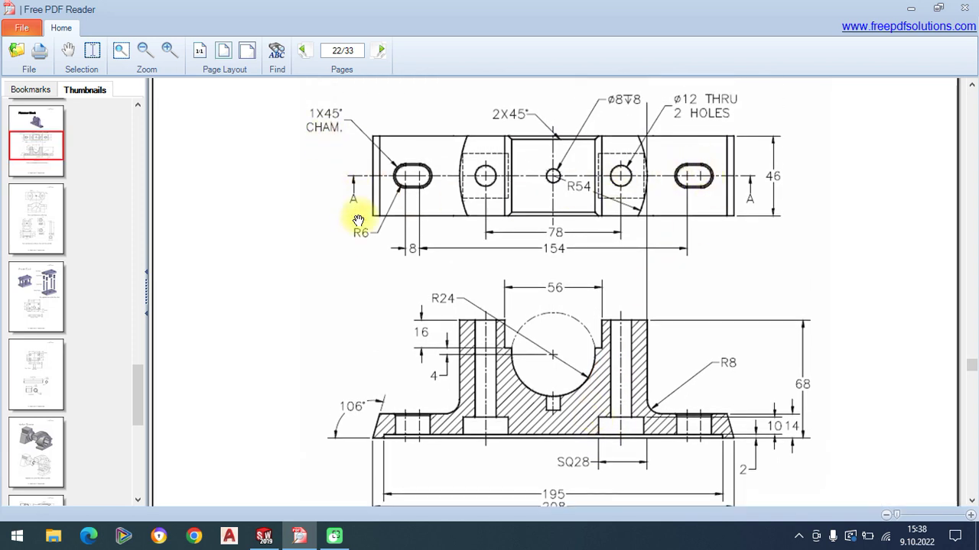
{"action": "scroll", "coordinate": [374, 262], "scroll_direction": "down", "scroll_amount": 1}
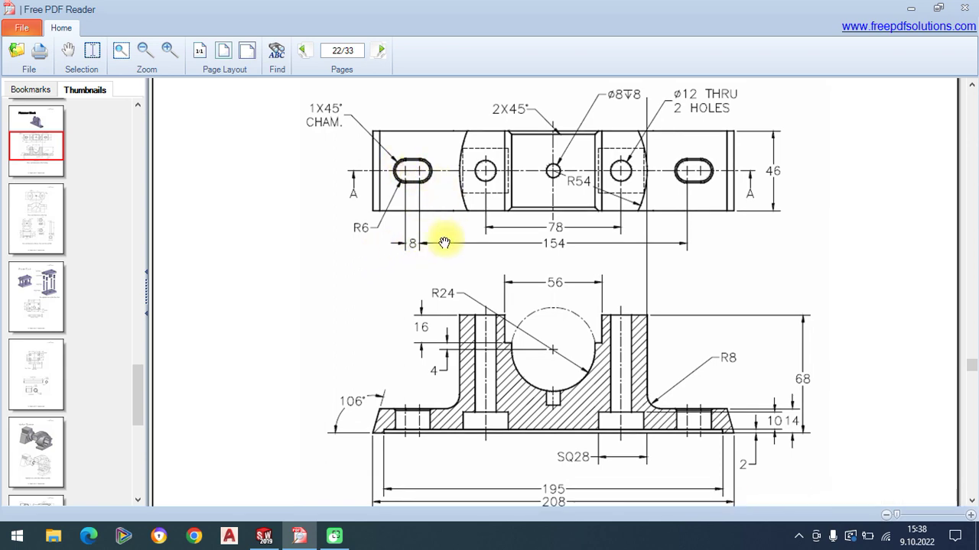
{"action": "left_click", "coordinate": [264, 535]}
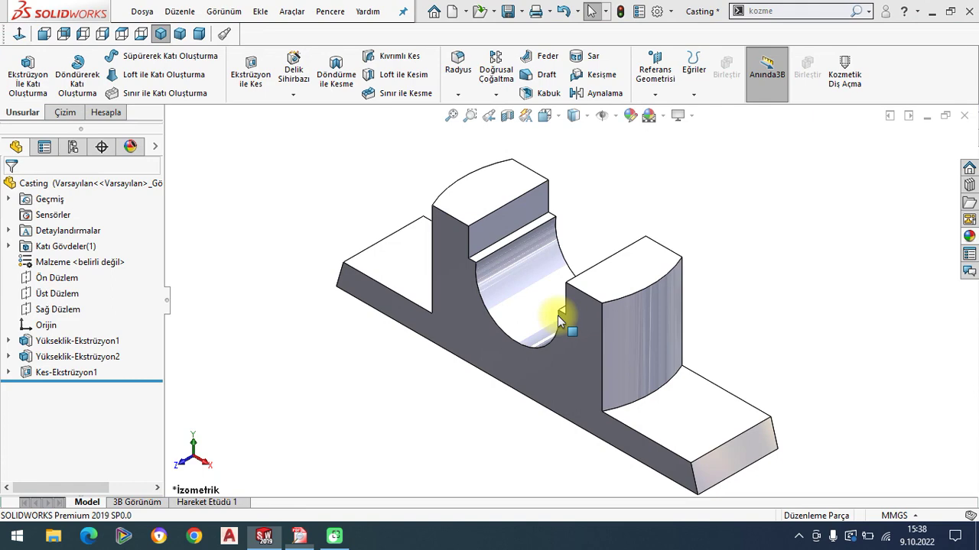
Step: Start a sketch on the base's top face, viewed normal, with a vertical centreline through the origin
{"action": "left_click", "coordinate": [683, 409]}
{"action": "left_click", "coordinate": [745, 370]}
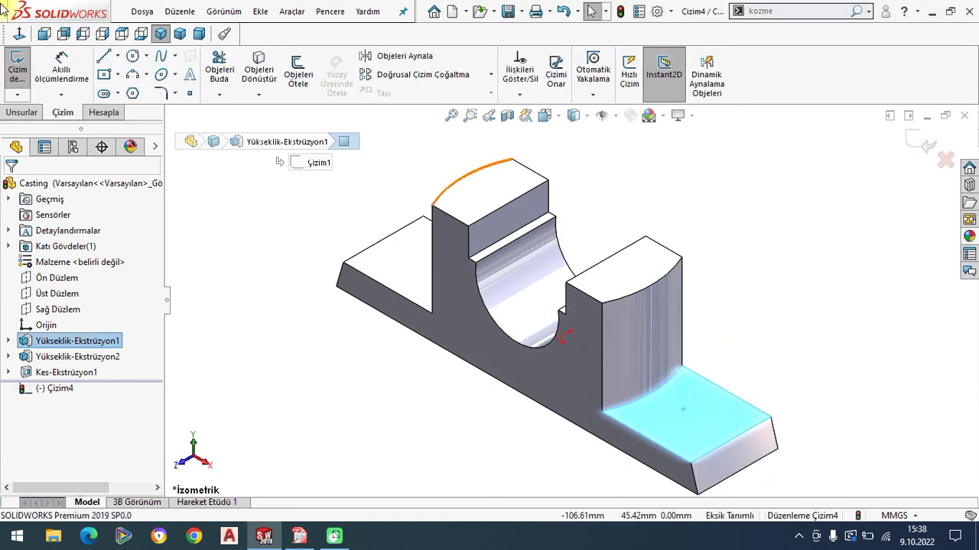
{"action": "left_click", "coordinate": [19, 34]}
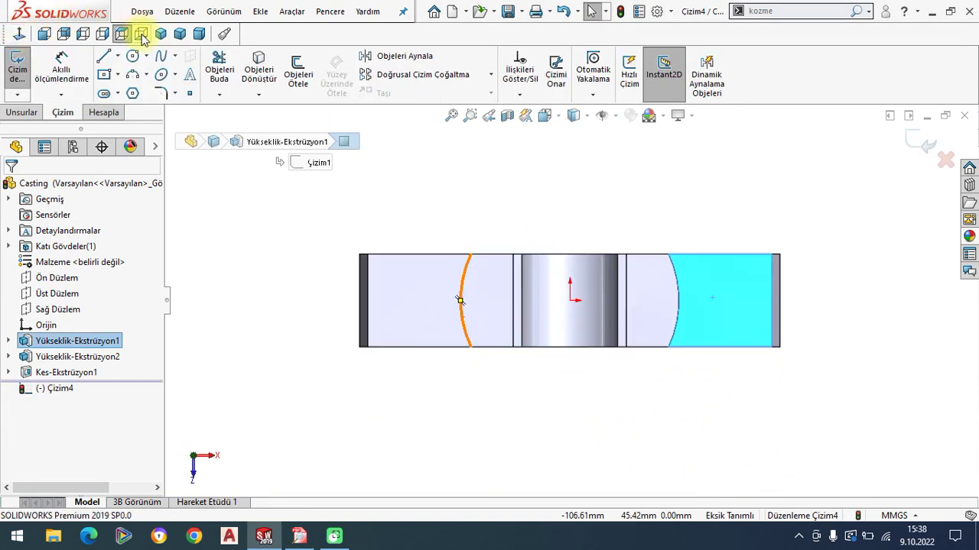
{"action": "left_click", "coordinate": [118, 57]}
{"action": "left_click", "coordinate": [151, 90]}
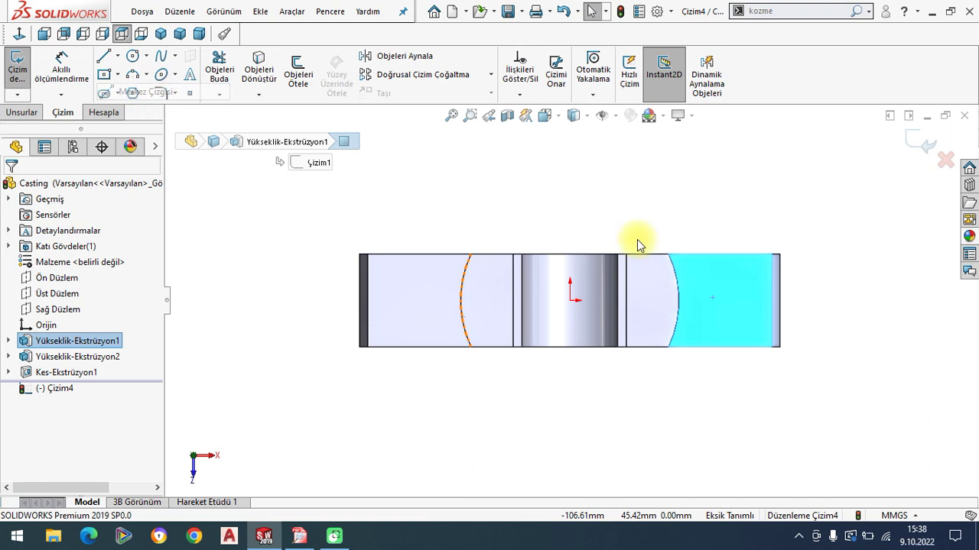
{"action": "left_click", "coordinate": [570, 365]}
{"action": "left_click", "coordinate": [569, 223]}
{"action": "right_click", "coordinate": [410, 201]}
{"action": "left_click", "coordinate": [440, 211]}
Step: Enable dynamic mirroring about the centreline and draw a slot at the base's left end
{"action": "scroll", "coordinate": [615, 268], "scroll_direction": "down", "scroll_amount": 1}
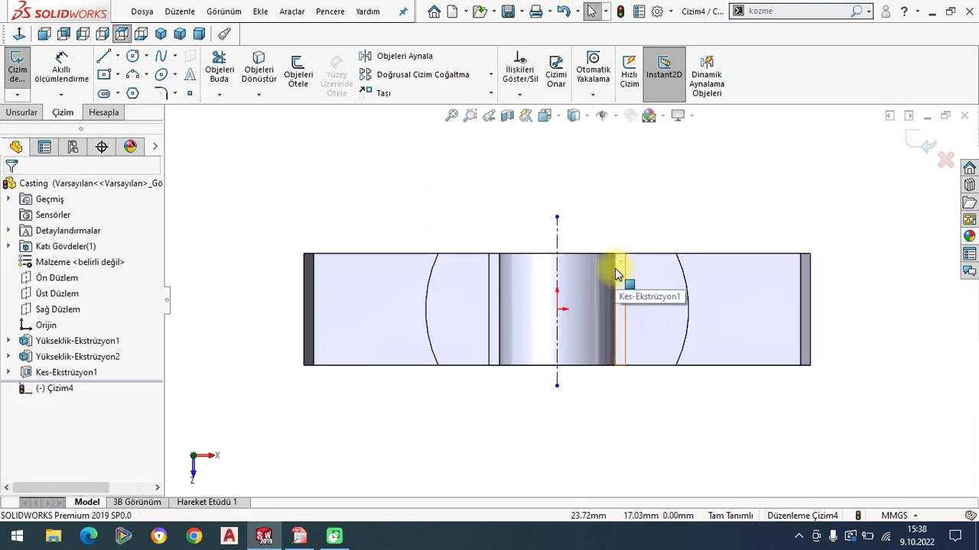
{"action": "left_click", "coordinate": [717, 83]}
{"action": "left_click", "coordinate": [557, 240]}
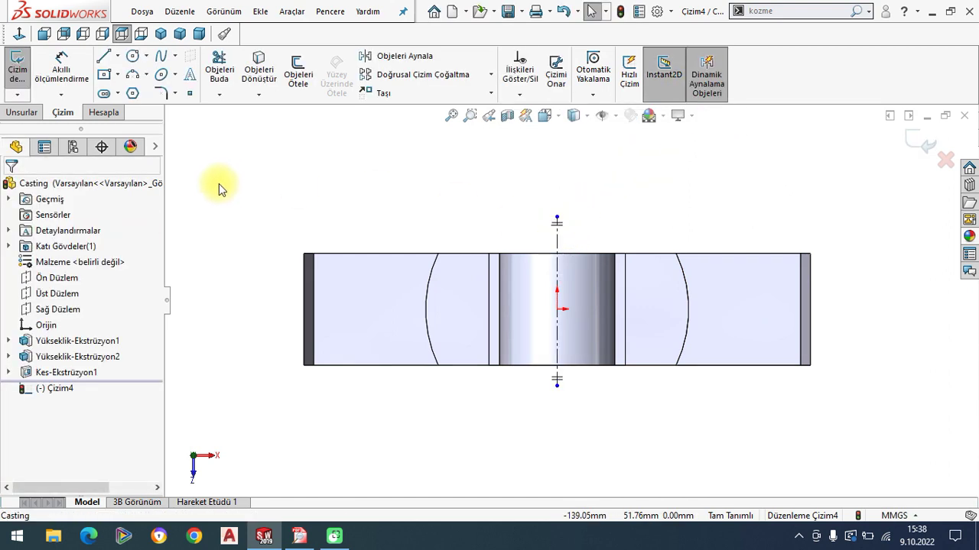
{"action": "left_click", "coordinate": [105, 95]}
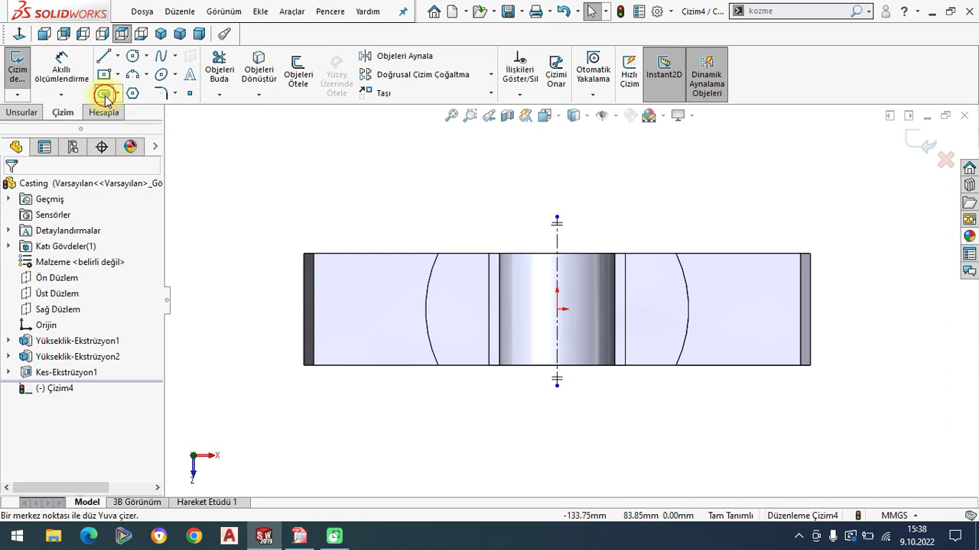
{"action": "left_click", "coordinate": [356, 297]}
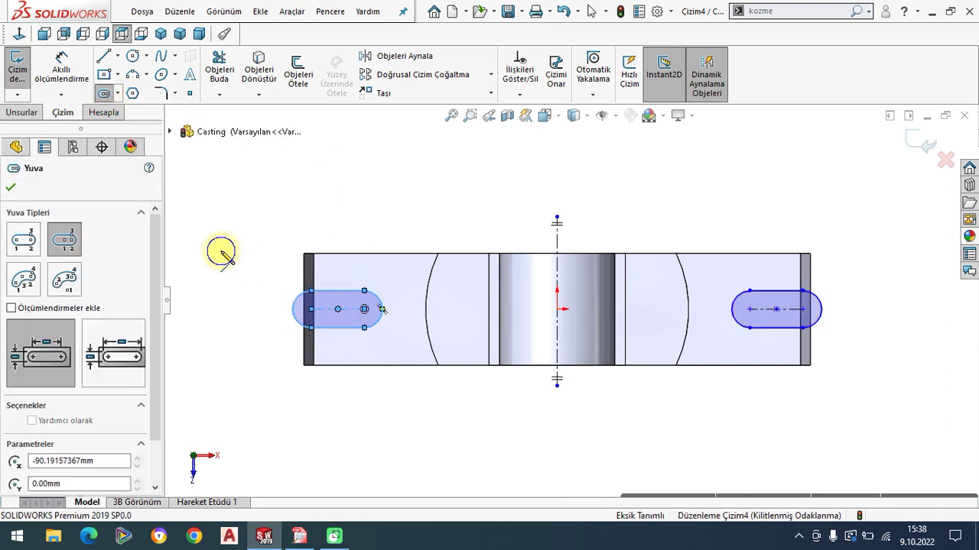
Step: Dimension the slot's end arc to a 6 mm radius
{"action": "right_click", "coordinate": [219, 252]}
{"action": "left_click", "coordinate": [244, 262]}
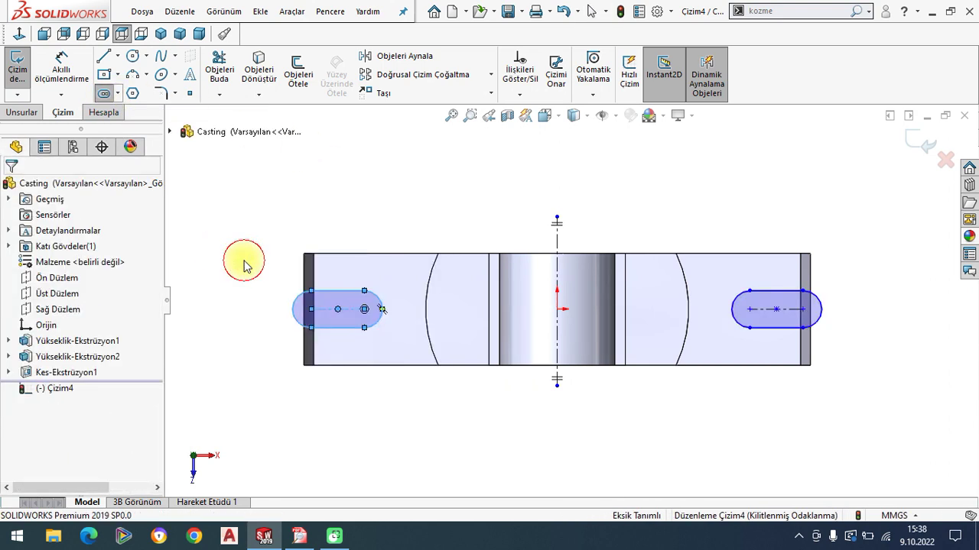
{"action": "left_click", "coordinate": [64, 75]}
{"action": "left_click", "coordinate": [294, 304]}
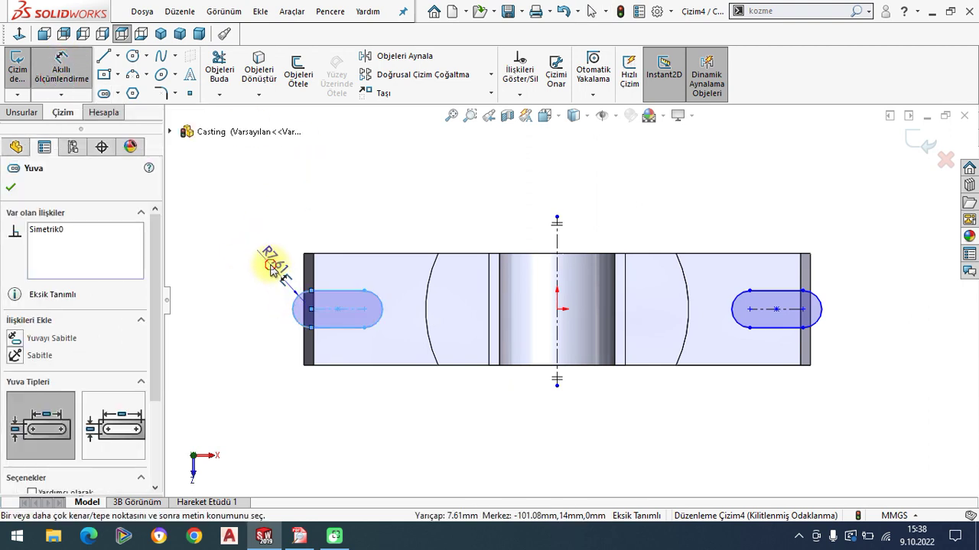
{"action": "left_click", "coordinate": [273, 262]}
{"action": "type", "text": "6"}
{"action": "key", "text": "Return"}
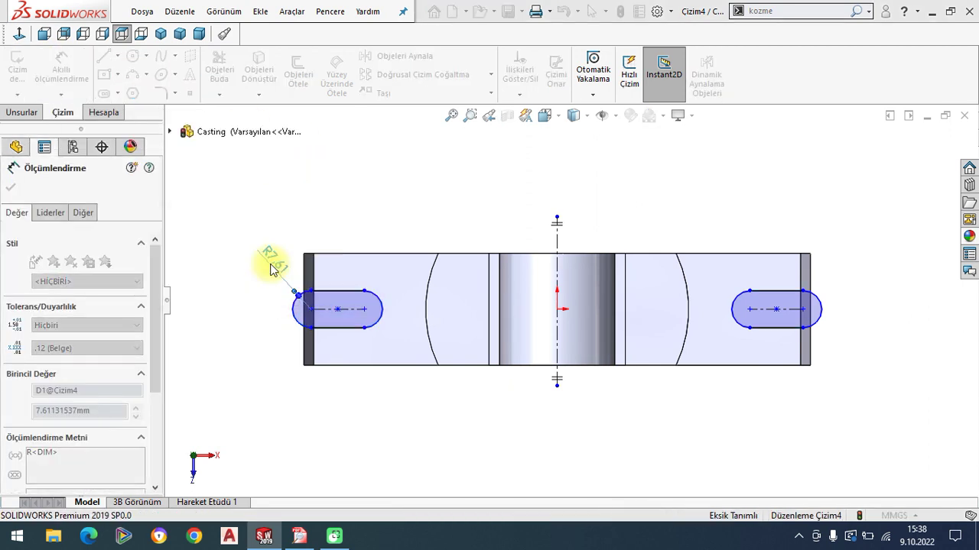
Step: Set the spacing between the two slot centres to 154 mm
{"action": "left_click", "coordinate": [364, 309]}
{"action": "left_click", "coordinate": [749, 308]}
{"action": "left_click", "coordinate": [554, 180]}
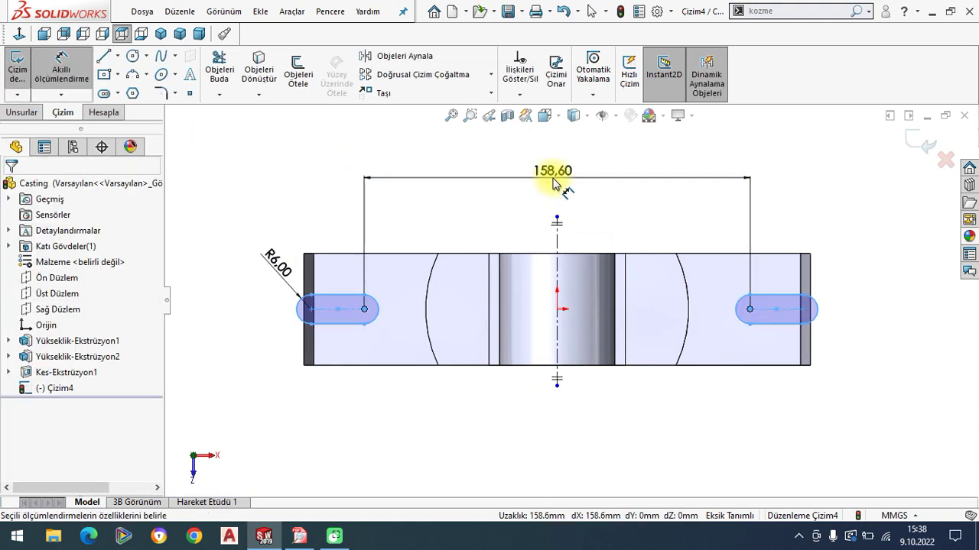
{"action": "type", "text": "154"}
{"action": "key", "text": "Return"}
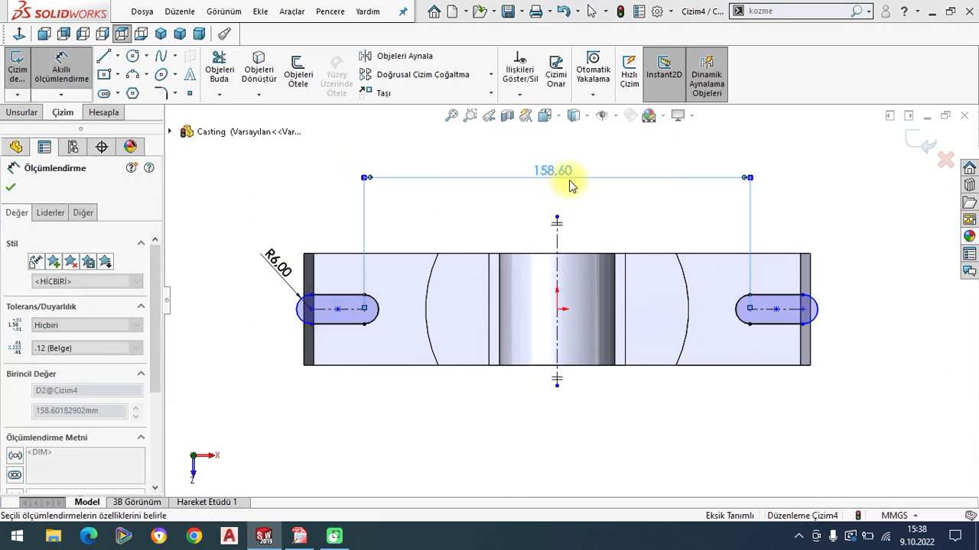
{"action": "left_click", "coordinate": [316, 175]}
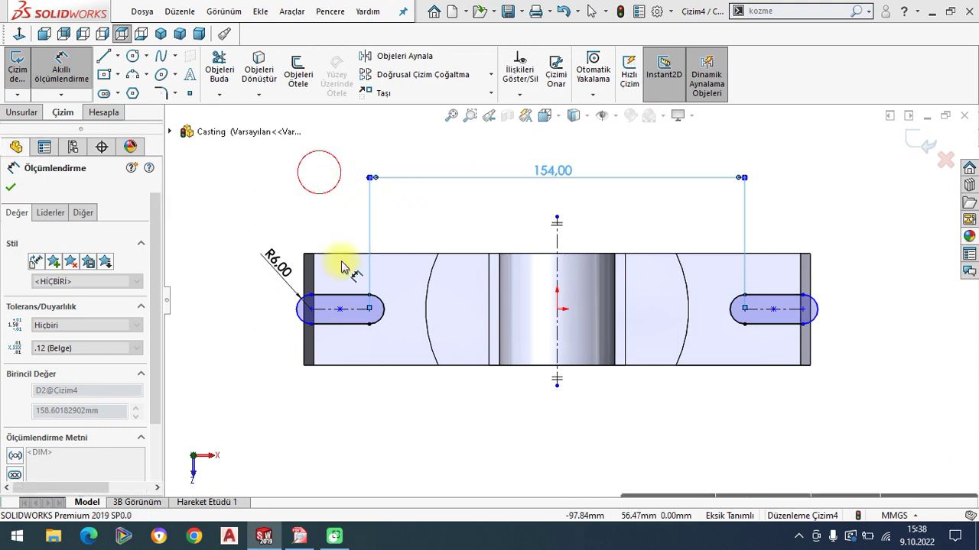
Step: Set the slot length to 8 mm and return to the isometric view
{"action": "left_click", "coordinate": [333, 204]}
{"action": "type", "text": "8"}
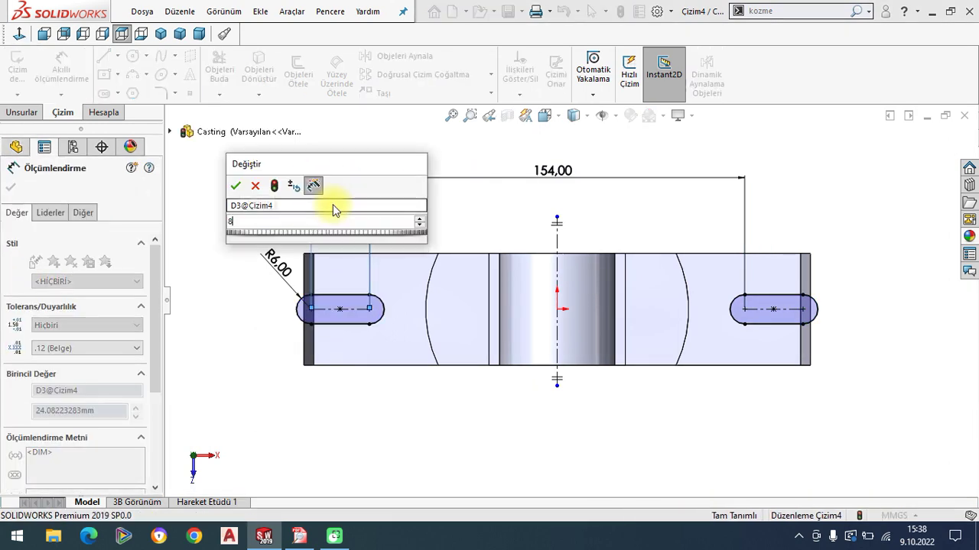
{"action": "key", "text": "Return"}
{"action": "key", "text": "Escape"}
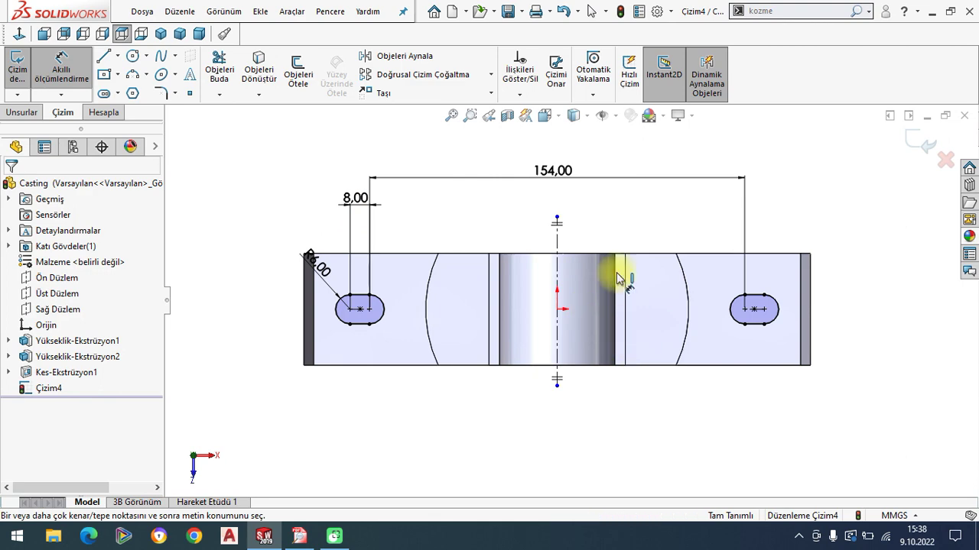
{"action": "left_click", "coordinate": [161, 36]}
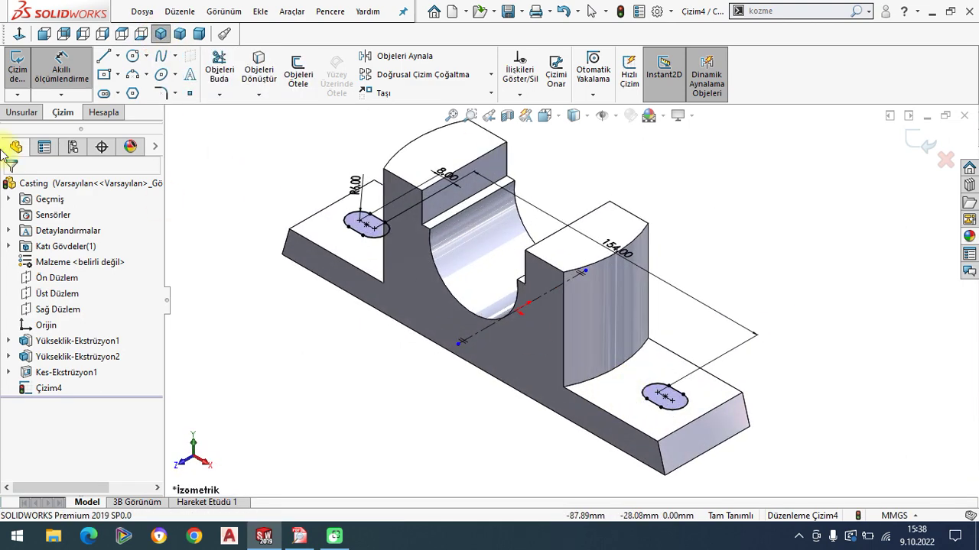
{"action": "left_click", "coordinate": [21, 112]}
Step: Cut the slot sketch Through All to form the two through-slots
{"action": "left_click", "coordinate": [249, 76]}
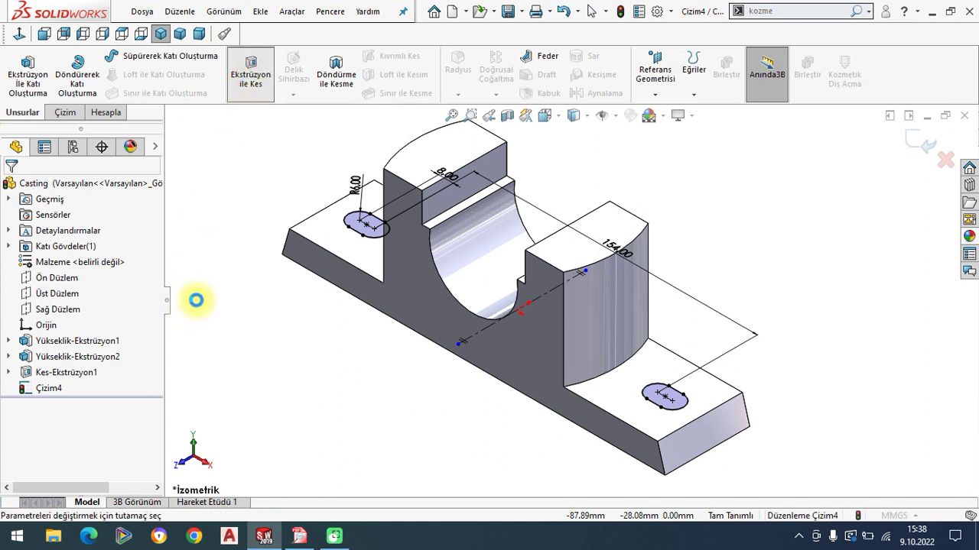
{"action": "left_click", "coordinate": [72, 273]}
{"action": "left_click", "coordinate": [66, 290]}
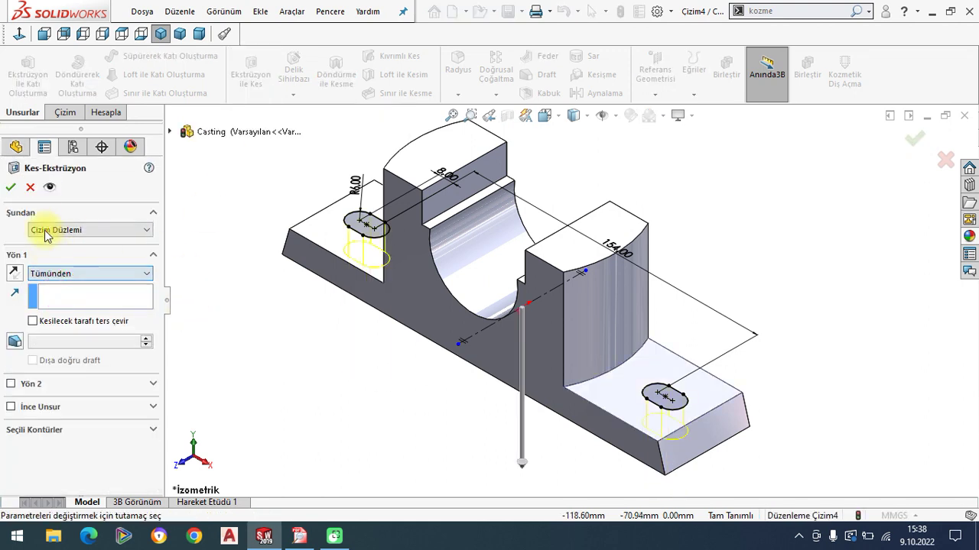
{"action": "left_click", "coordinate": [11, 188]}
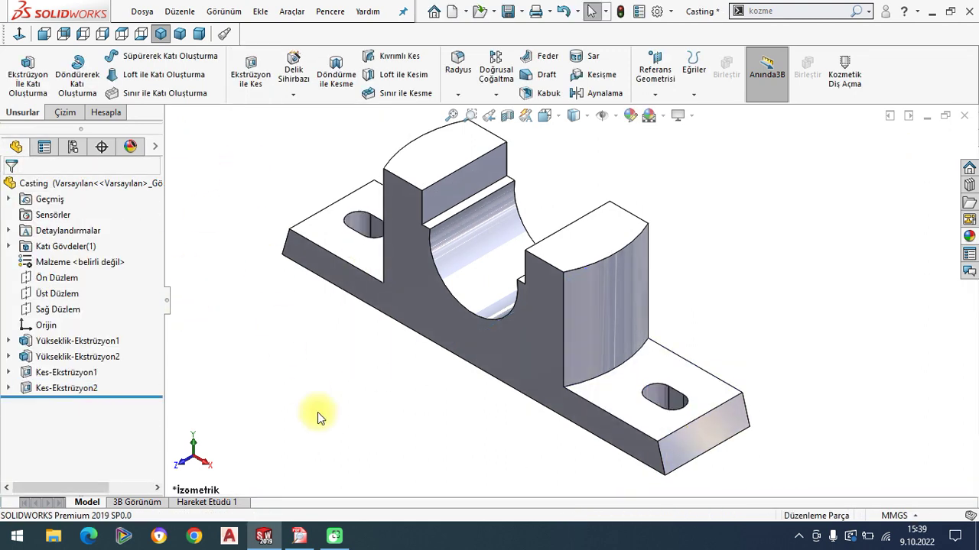
Step: Compare against the drawing PDF, then return to the 3D model
{"action": "left_click", "coordinate": [299, 536]}
{"action": "scroll", "coordinate": [374, 329], "scroll_direction": "down", "scroll_amount": 1}
{"action": "scroll", "coordinate": [374, 338], "scroll_direction": "up", "scroll_amount": 2}
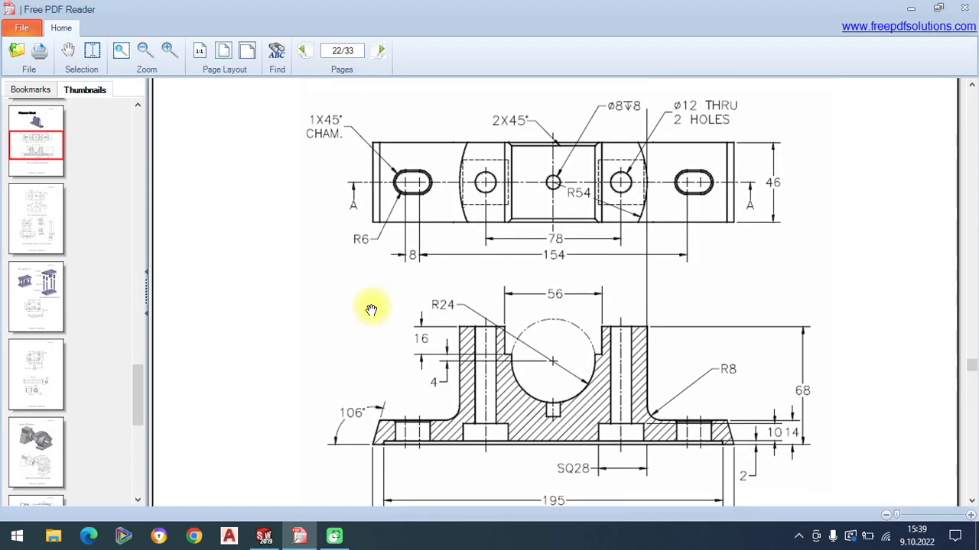
{"action": "left_click", "coordinate": [265, 535]}
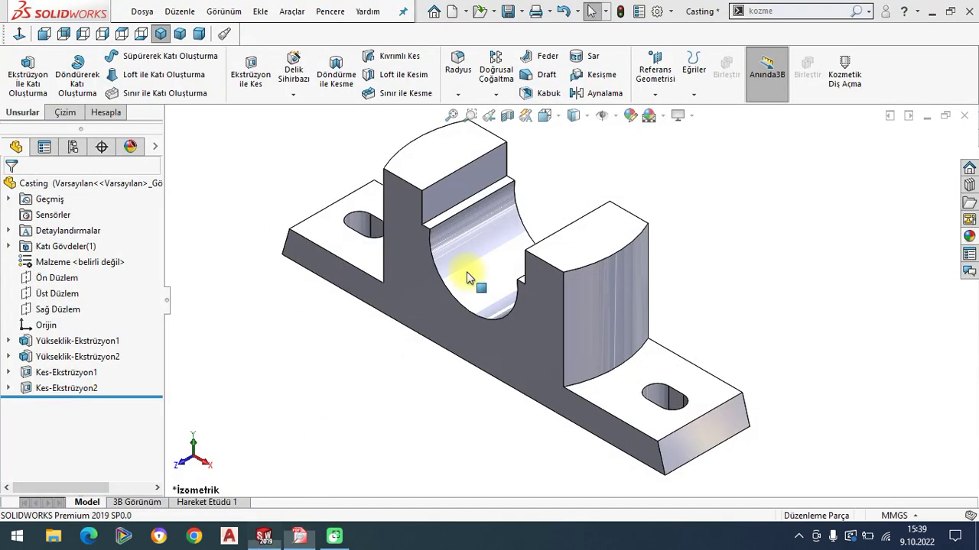
Step: Chamfer both slot top edges at 1 mm × 45°, then turn the model to select its underside face
{"action": "left_click", "coordinate": [457, 94]}
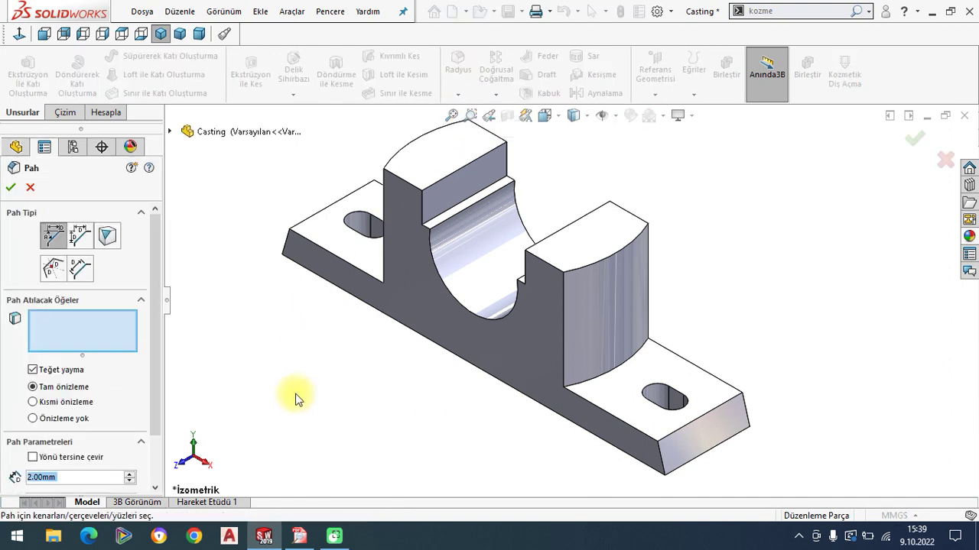
{"action": "type", "text": "1"}
{"action": "key", "text": "Return"}
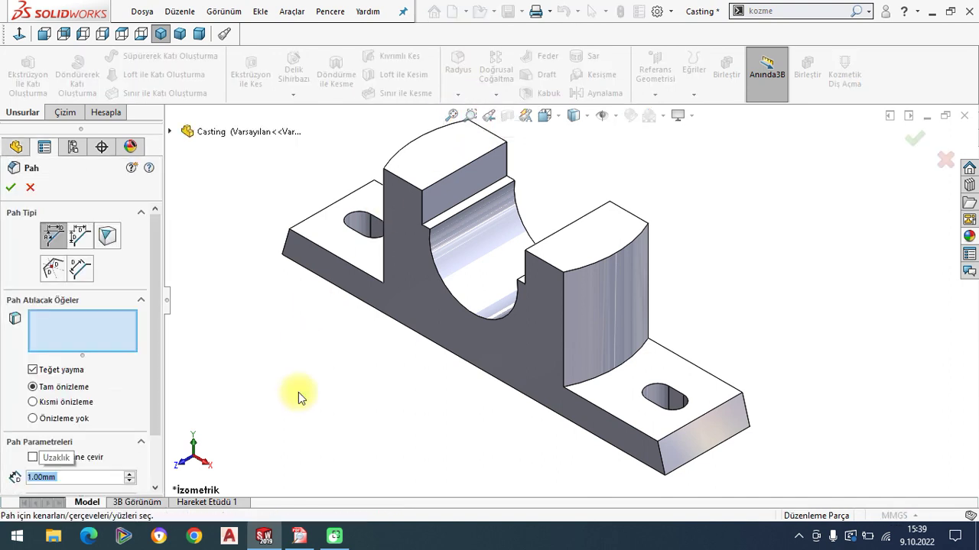
{"action": "scroll", "coordinate": [160, 314], "scroll_direction": "down", "scroll_amount": 2}
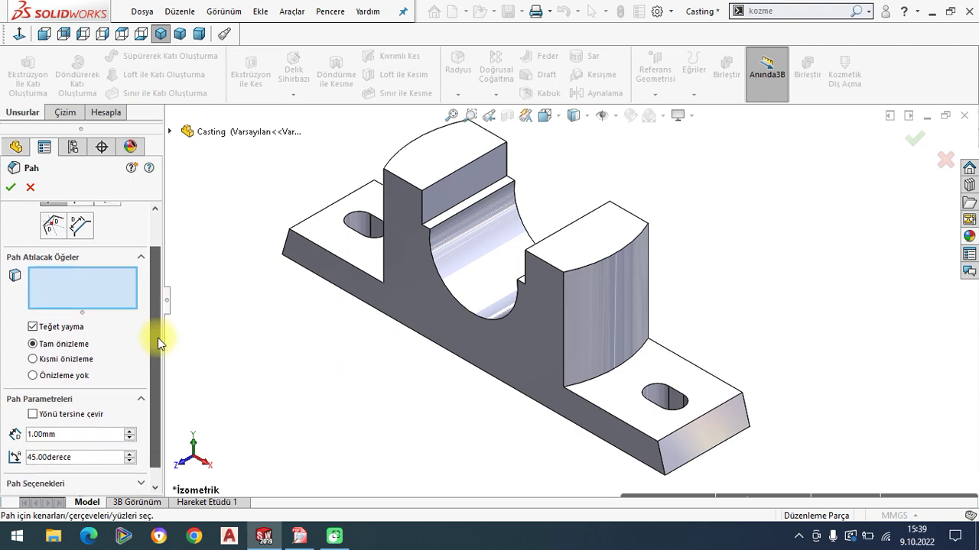
{"action": "left_click", "coordinate": [86, 457]}
{"action": "left_click", "coordinate": [367, 234]}
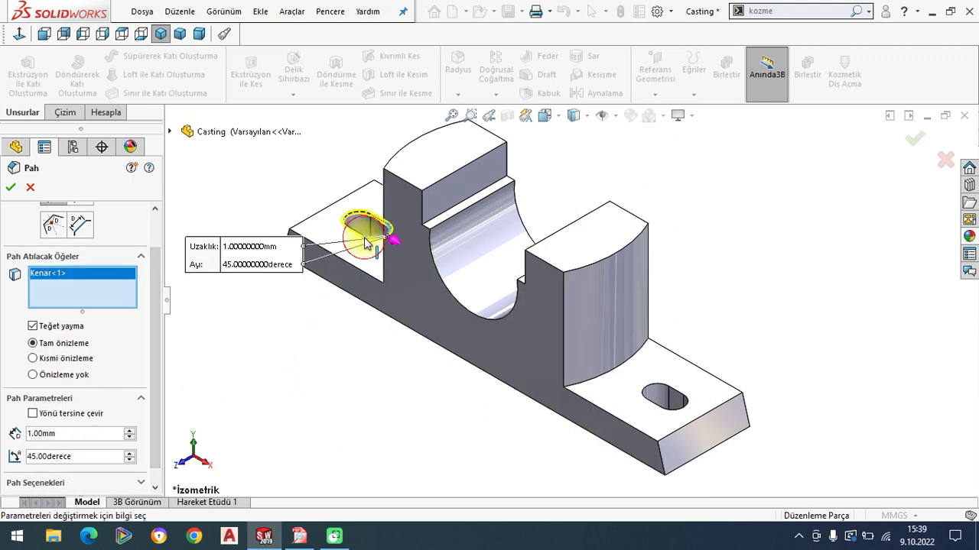
{"action": "left_click", "coordinate": [683, 399]}
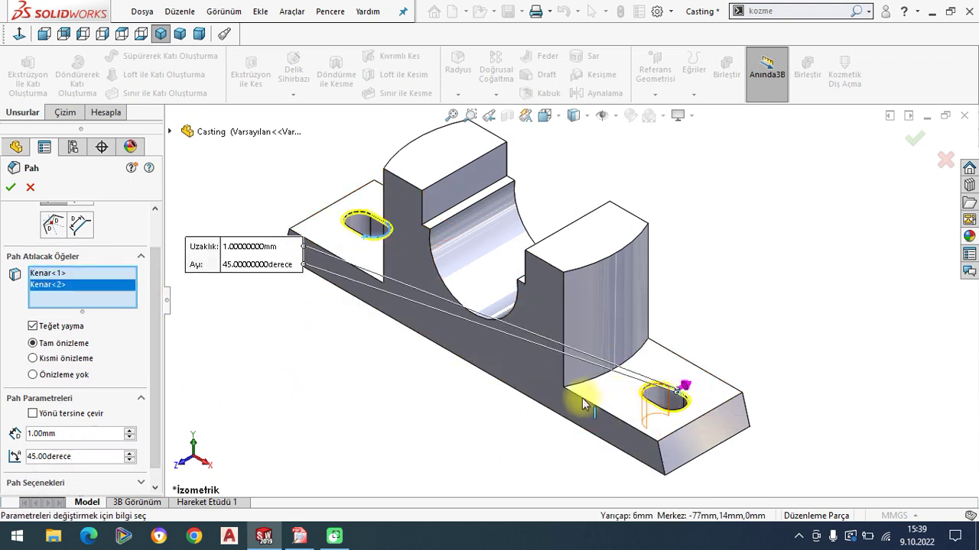
{"action": "left_click", "coordinate": [11, 189]}
{"action": "mouse_move", "coordinate": [465, 258]}
{"action": "middle_mouse_down"}
{"action": "mouse_move", "coordinate": [486, 327]}
{"action": "mouse_move", "coordinate": [458, 322]}
{"action": "middle_mouse_up"}
{"action": "left_click", "coordinate": [514, 302]}
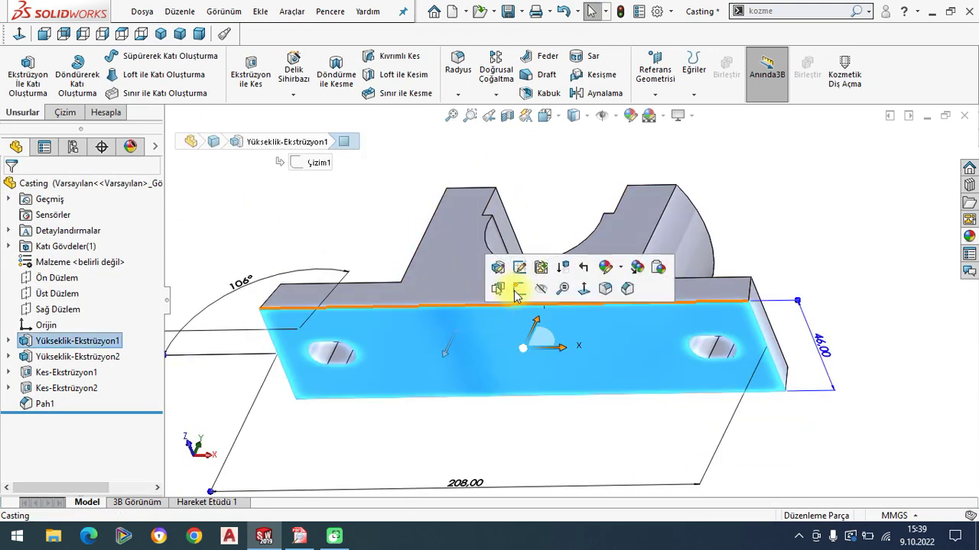
Step: Start a sketch on the underside face, then zoom and pan the PDF to Section A-A's dimensions
{"action": "left_click", "coordinate": [524, 291]}
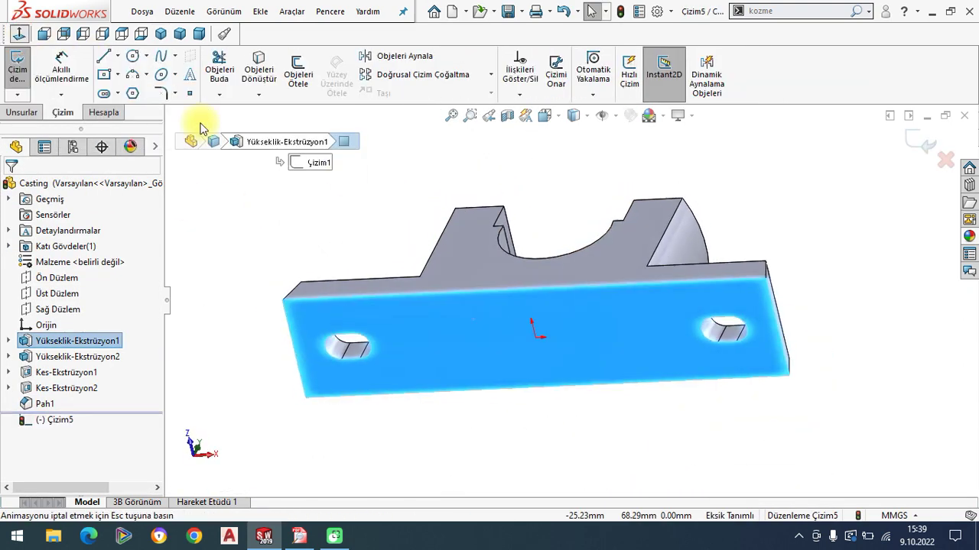
{"action": "left_click", "coordinate": [299, 536]}
{"action": "scroll", "coordinate": [535, 306], "scroll_direction": "down", "scroll_amount": 2}
{"action": "scroll", "coordinate": [535, 305], "scroll_direction": "down", "scroll_amount": 2}
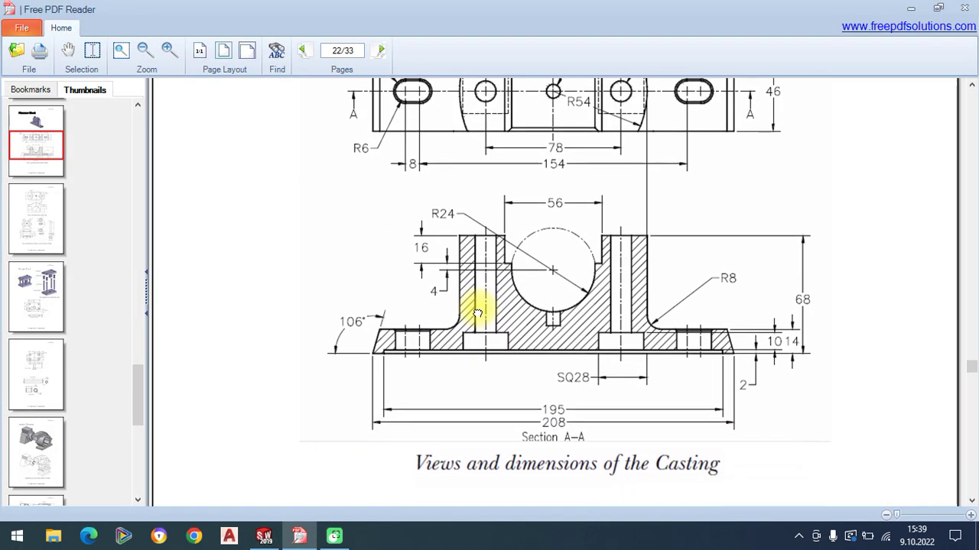
{"action": "left_click", "coordinate": [169, 51]}
{"action": "left_click", "coordinate": [68, 50]}
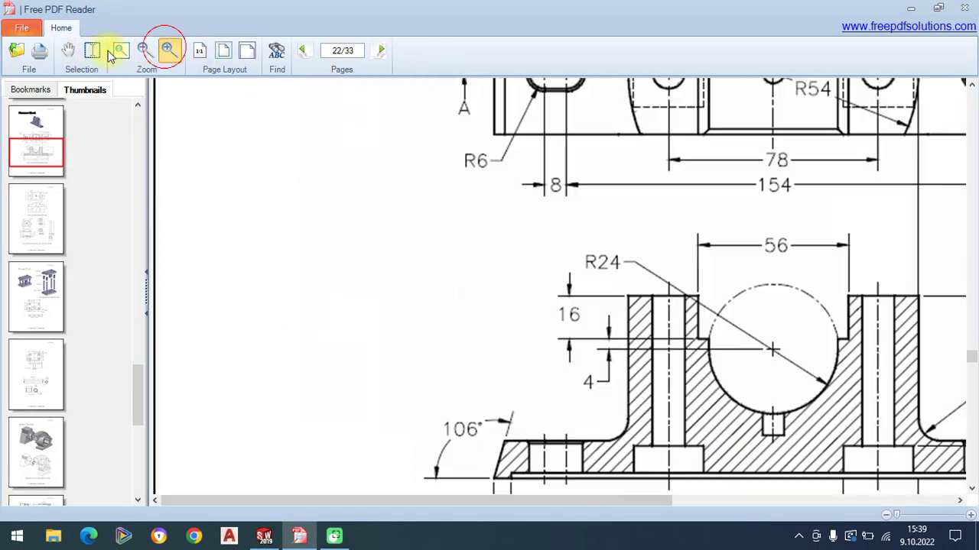
{"action": "left_click_drag", "start_coordinate": [608, 284], "coordinate": [357, 164]}
{"action": "left_click_drag", "start_coordinate": [475, 271], "coordinate": [504, 253]}
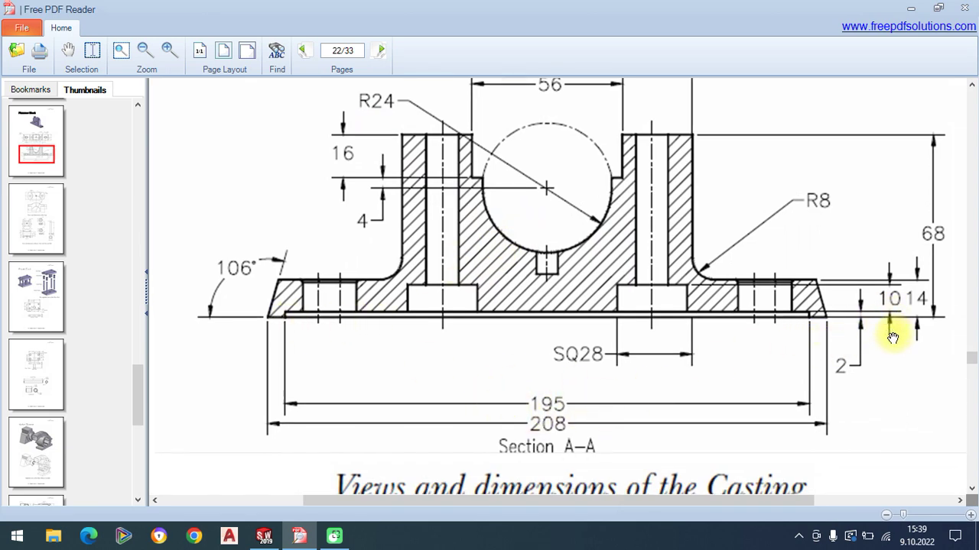
Step: Draw a centre rectangle from the origin on the underside sketch
{"action": "left_click", "coordinate": [264, 535]}
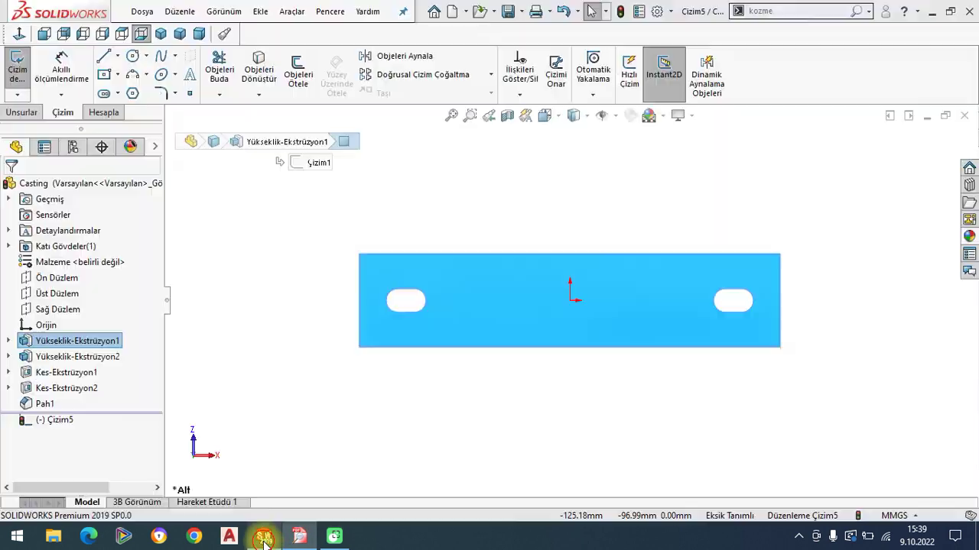
{"action": "left_click", "coordinate": [117, 74]}
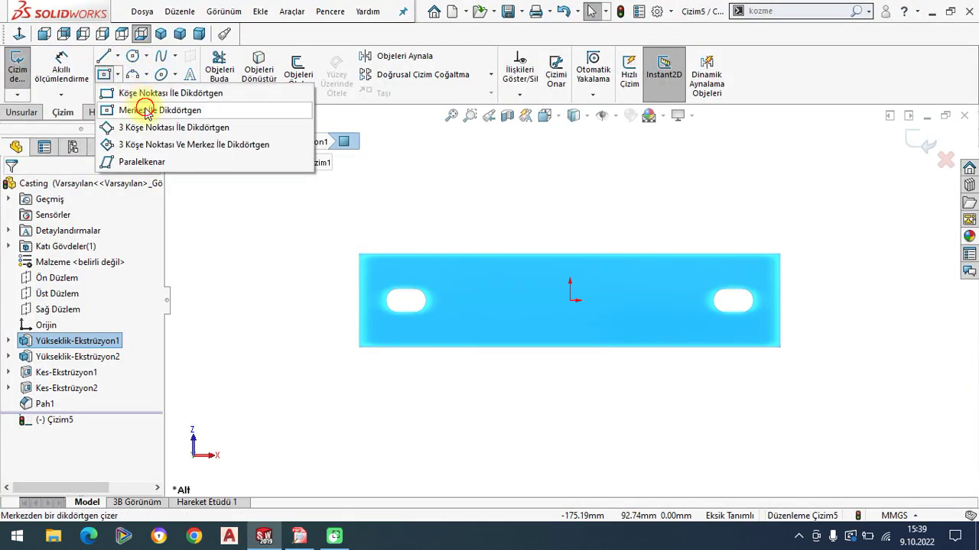
{"action": "left_click", "coordinate": [130, 109]}
{"action": "left_click", "coordinate": [570, 301]}
{"action": "left_click", "coordinate": [710, 269]}
Step: Dimension the rectangle 195 mm wide and 2 mm from the base edge, then view isometric
{"action": "left_click", "coordinate": [61, 69]}
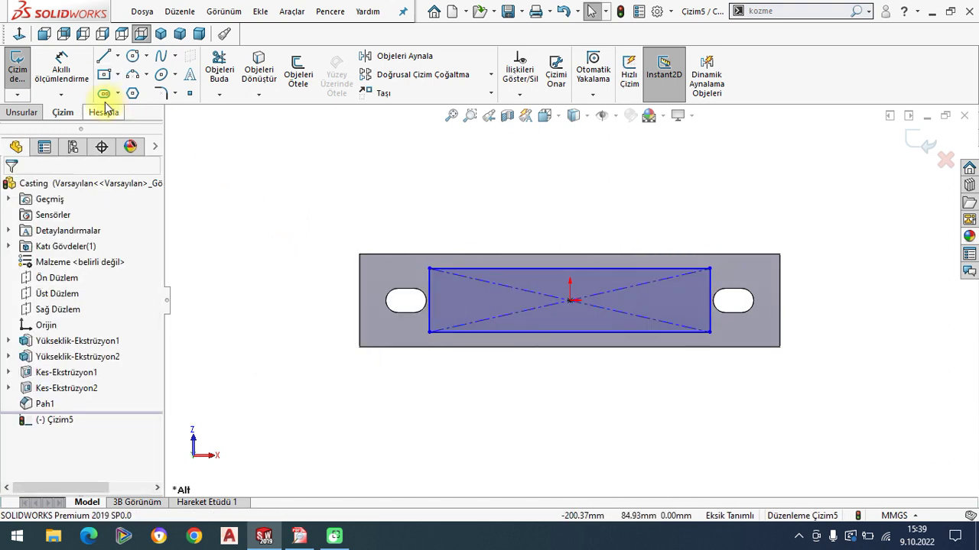
{"action": "left_click", "coordinate": [540, 333]}
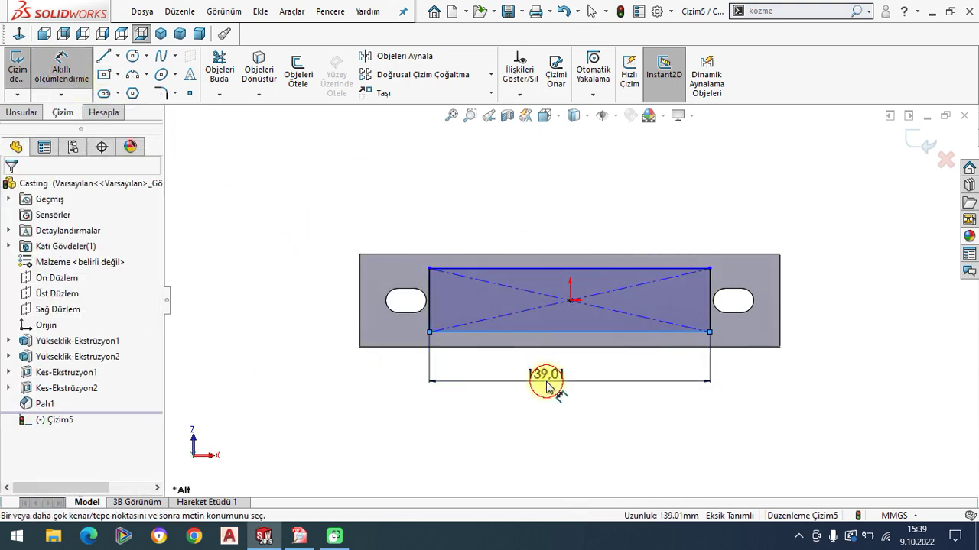
{"action": "left_click", "coordinate": [534, 403]}
{"action": "type", "text": "108"}
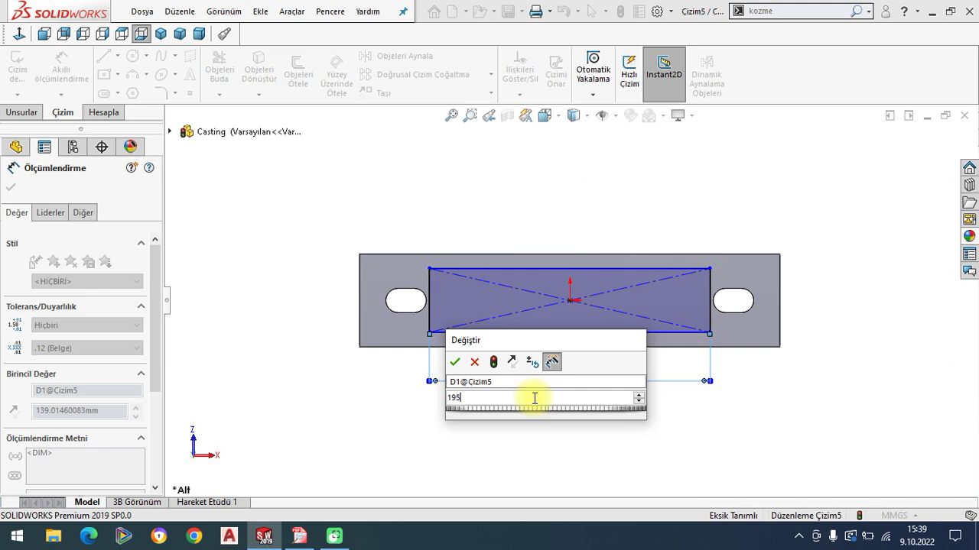
{"action": "key", "text": "Return"}
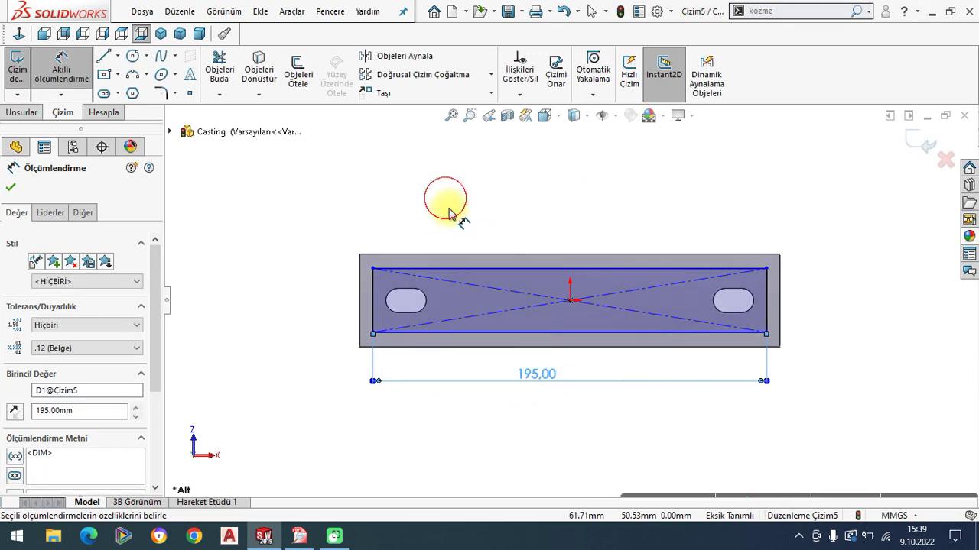
{"action": "left_click", "coordinate": [452, 271]}
{"action": "left_click", "coordinate": [459, 256]}
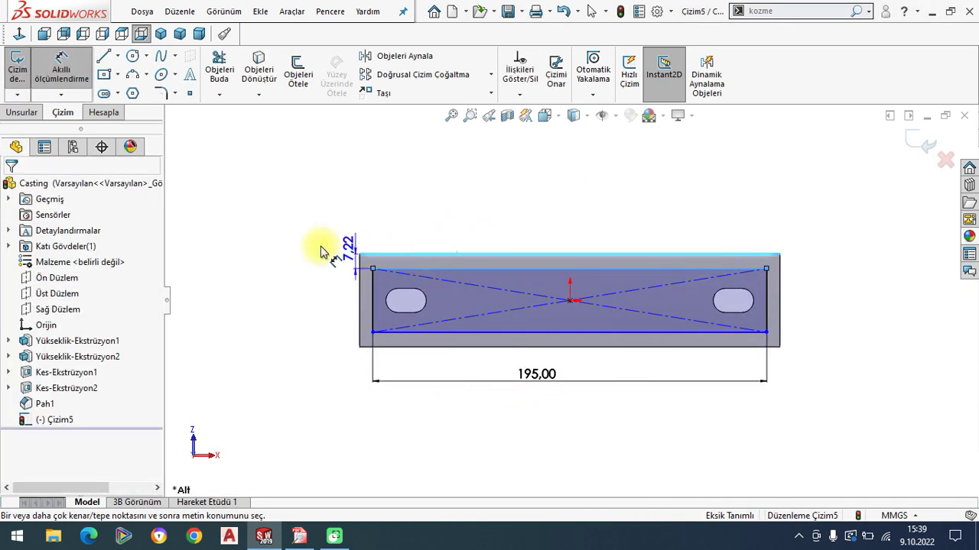
{"action": "left_click", "coordinate": [295, 267]}
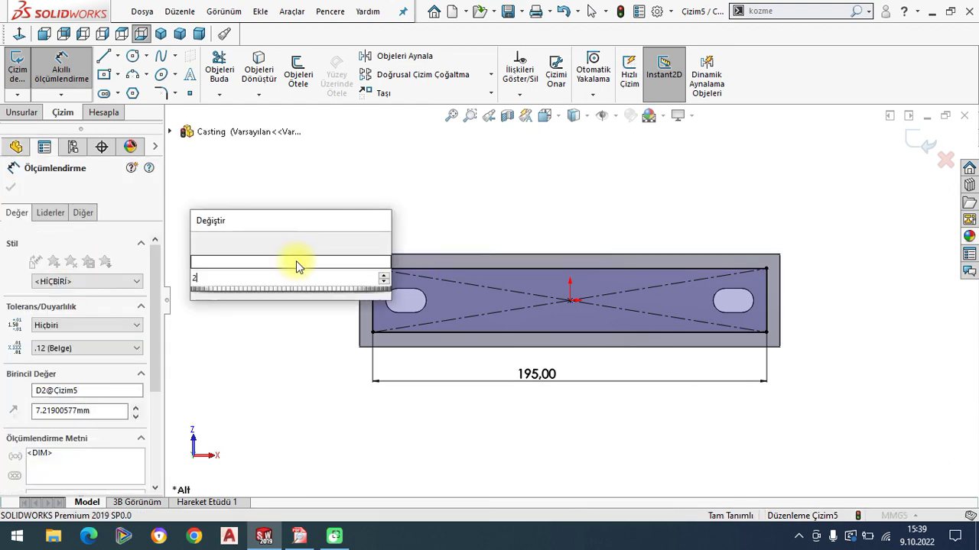
{"action": "key", "text": "Return"}
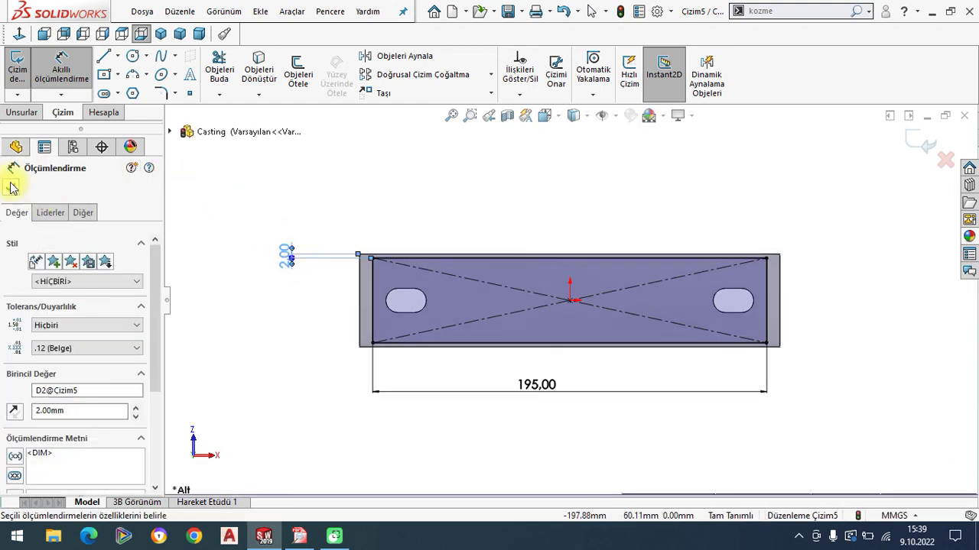
{"action": "left_click", "coordinate": [10, 187]}
{"action": "left_click", "coordinate": [161, 35]}
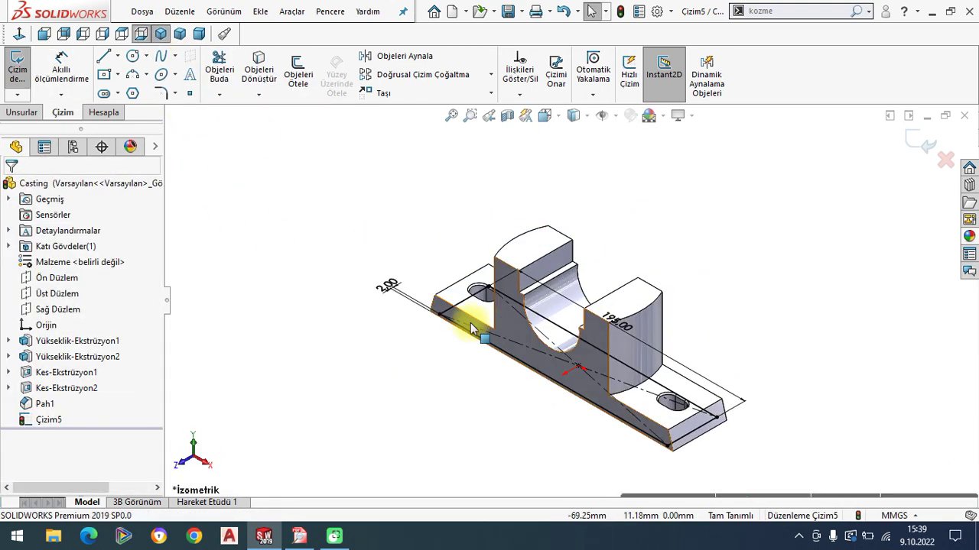
{"action": "left_click", "coordinate": [17, 114]}
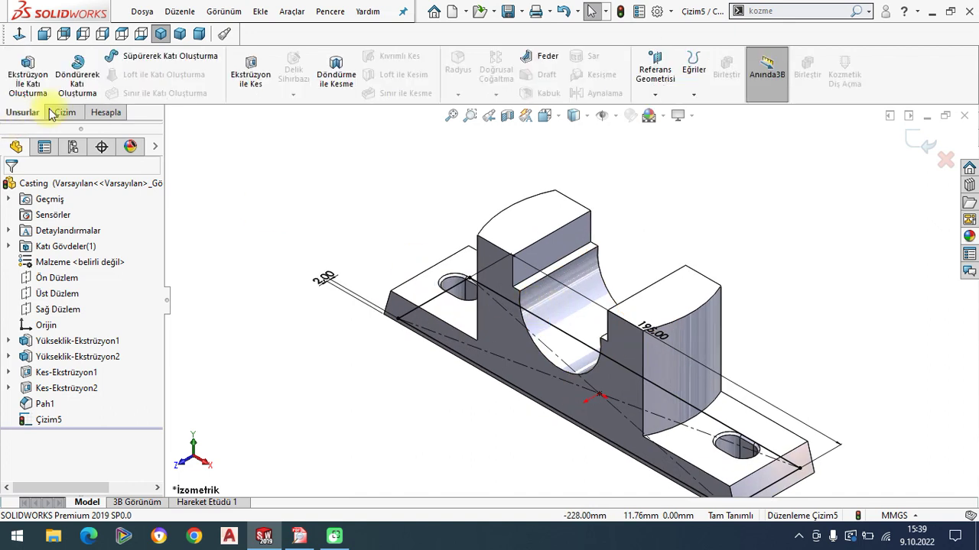
Step: Extrude-cut the rectangle sketch with a 200 depth to recess the underside
{"action": "left_click", "coordinate": [250, 75]}
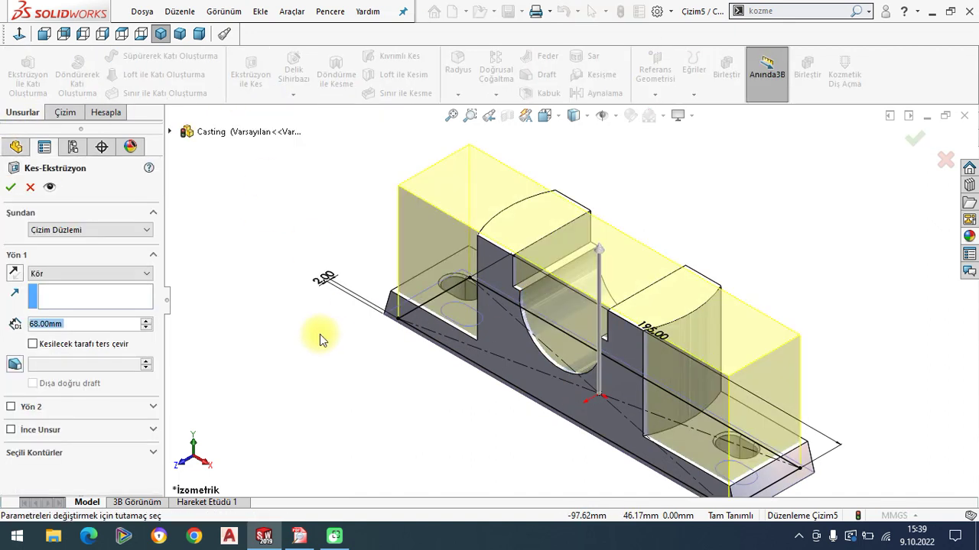
{"action": "type", "text": "200"}
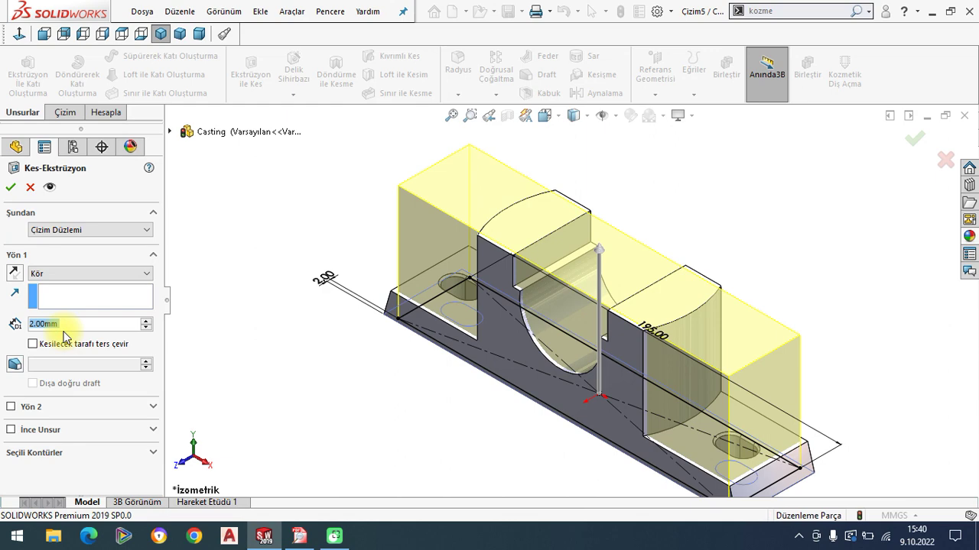
{"action": "key", "text": "Return"}
{"action": "left_click", "coordinate": [305, 212]}
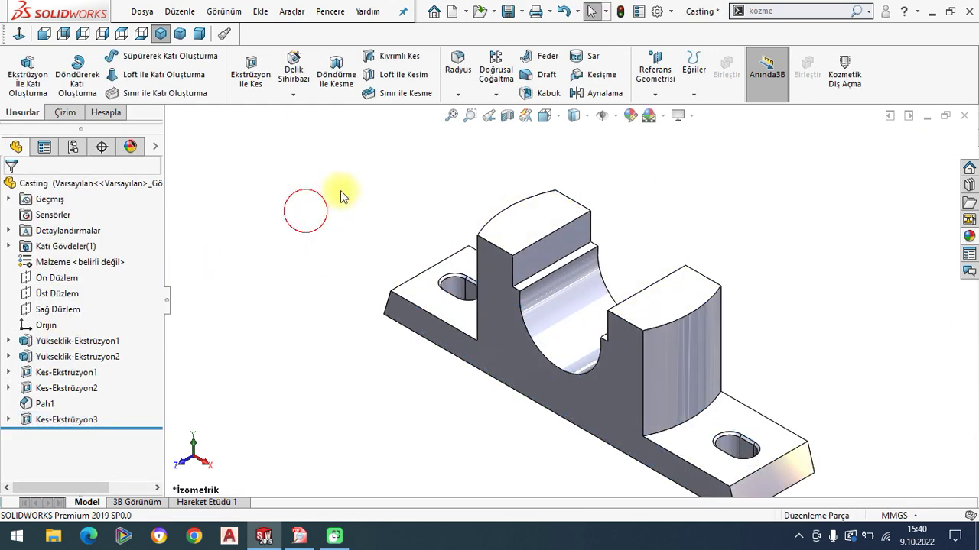
Step: Inspect the recess in a front section view, then pan the PDF to Section A–A
{"action": "left_click", "coordinate": [508, 119]}
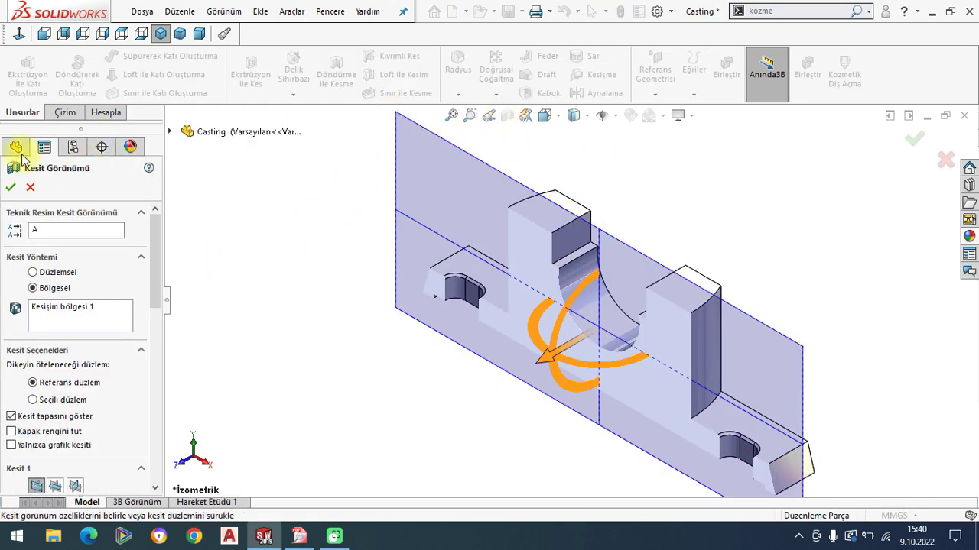
{"action": "left_click", "coordinate": [8, 192]}
{"action": "left_click", "coordinate": [44, 34]}
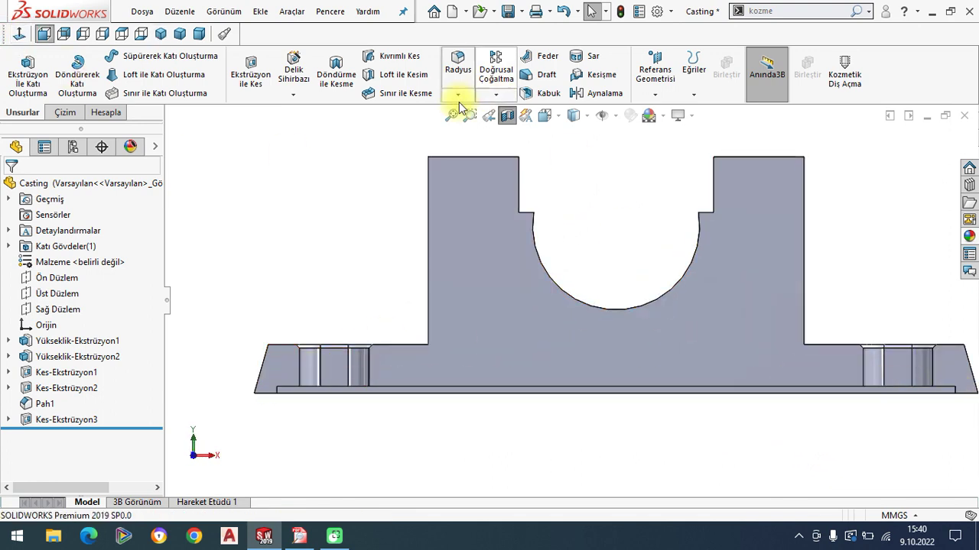
{"action": "left_click", "coordinate": [506, 115]}
{"action": "mouse_move", "coordinate": [527, 314]}
{"action": "middle_mouse_down"}
{"action": "mouse_move", "coordinate": [545, 371]}
{"action": "mouse_move", "coordinate": [586, 332]}
{"action": "mouse_move", "coordinate": [555, 350]}
{"action": "middle_mouse_up"}
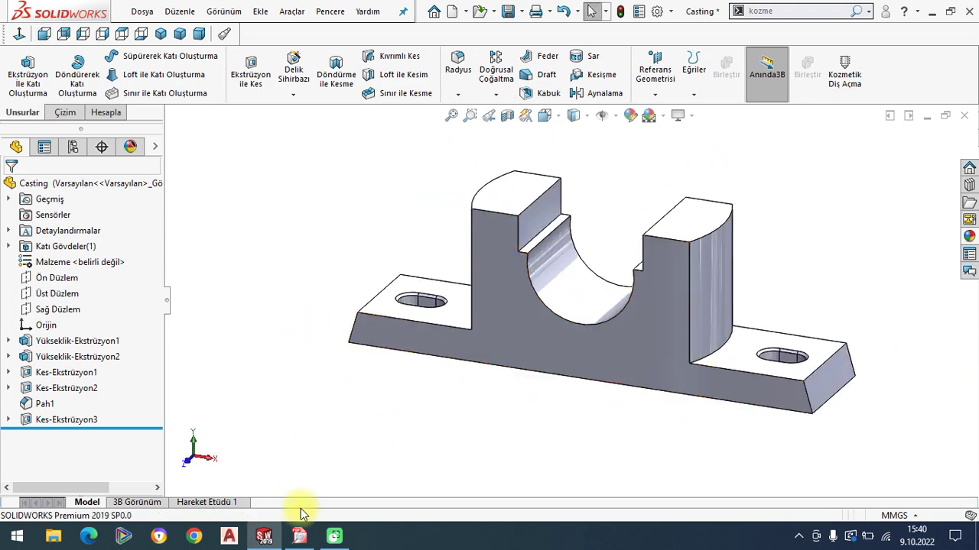
{"action": "left_click", "coordinate": [299, 536]}
{"action": "left_click_drag", "start_coordinate": [452, 389], "coordinate": [453, 443]}
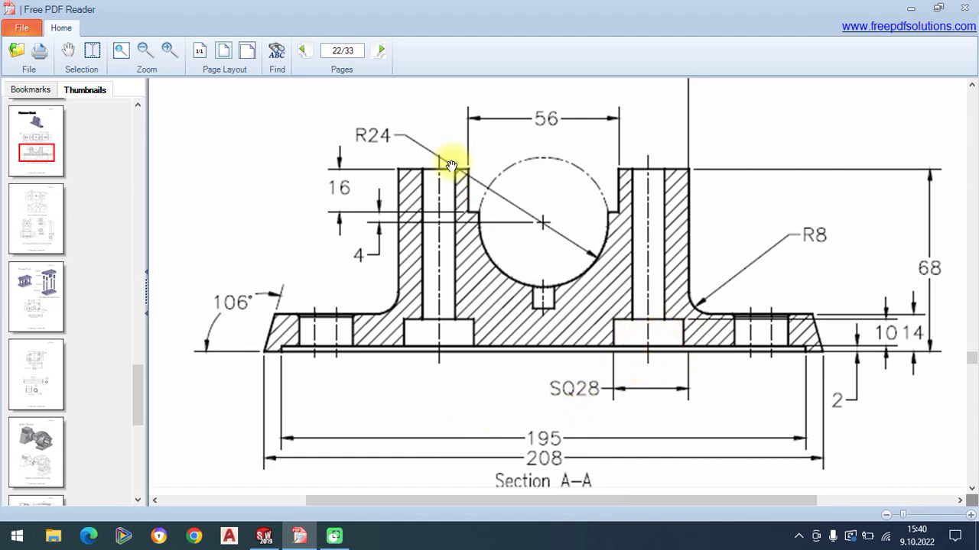
Step: Start a sketch on the boss top face with a vertical centreline through the origin
{"action": "left_click", "coordinate": [263, 535]}
{"action": "middle_click_drag", "start_coordinate": [526, 206], "coordinate": [512, 197]}
{"action": "left_click", "coordinate": [512, 197]}
{"action": "left_click", "coordinate": [568, 149]}
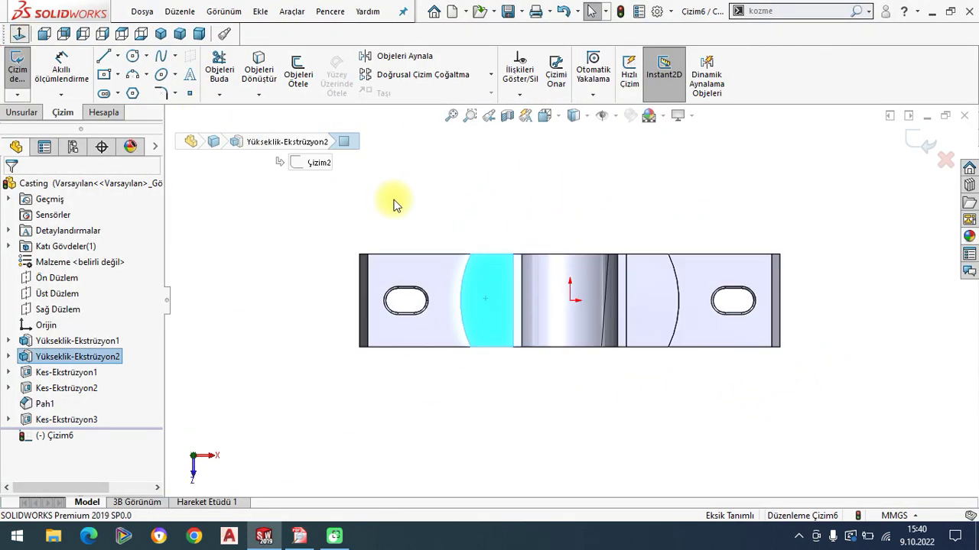
{"action": "left_click", "coordinate": [117, 57]}
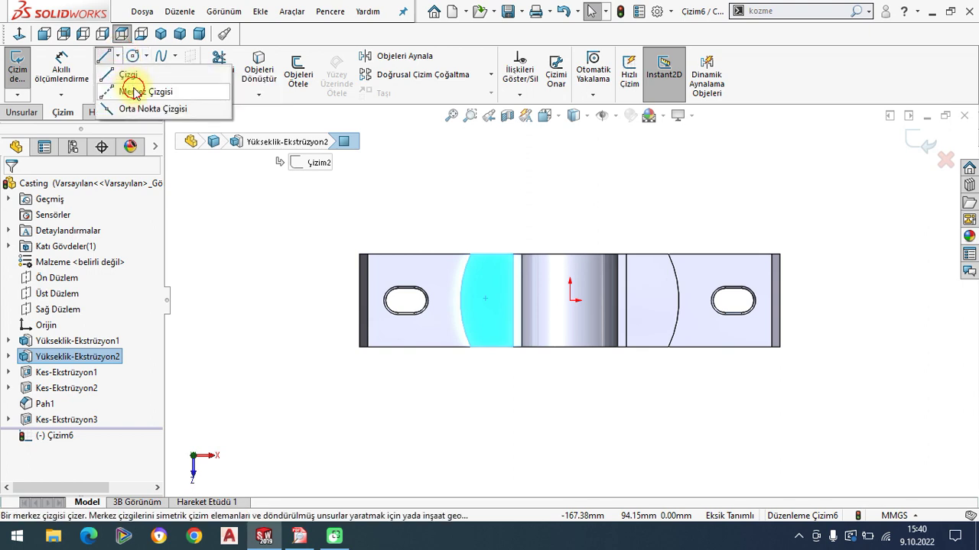
{"action": "left_click", "coordinate": [146, 92]}
{"action": "left_click", "coordinate": [569, 368]}
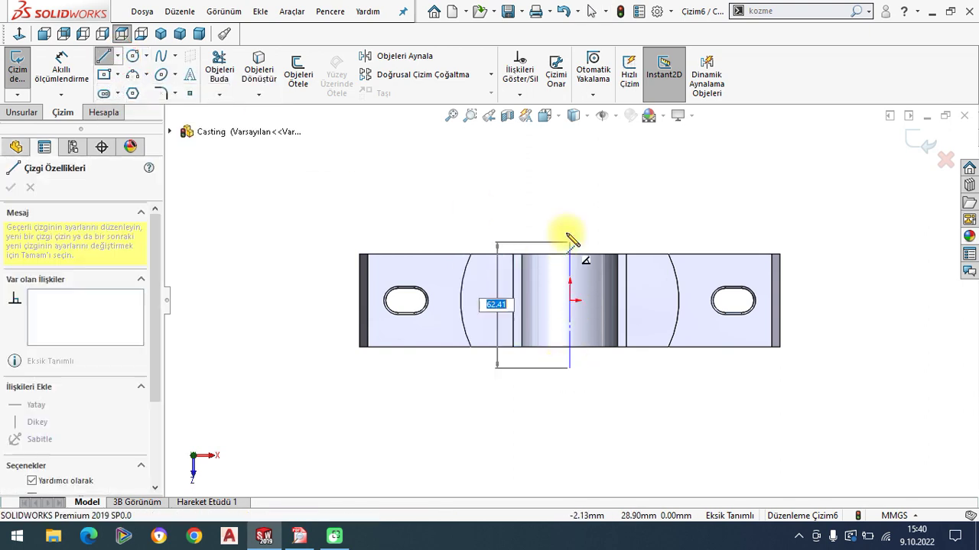
{"action": "left_click", "coordinate": [570, 222]}
{"action": "right_click", "coordinate": [374, 207]}
{"action": "left_click", "coordinate": [334, 212]}
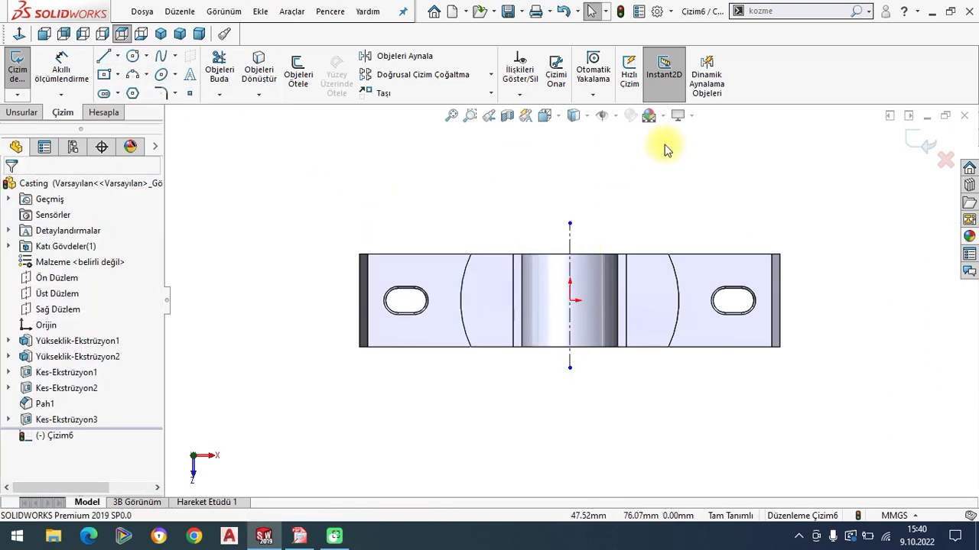
Step: Draw a circle on the left boss mirrored about the centreline, then check the drawing
{"action": "left_click", "coordinate": [709, 80]}
{"action": "left_click", "coordinate": [570, 246]}
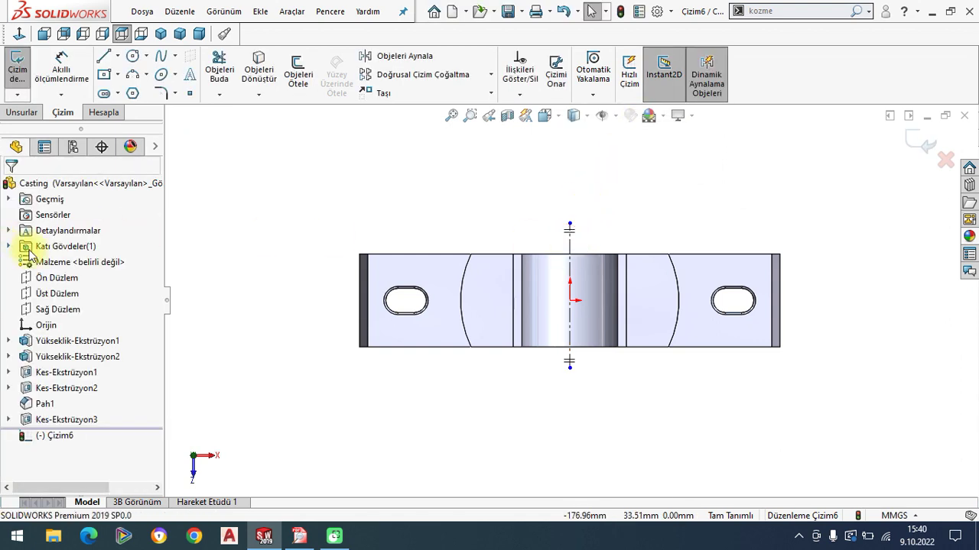
{"action": "left_click", "coordinate": [132, 56]}
{"action": "scroll", "coordinate": [497, 333], "scroll_direction": "down", "scroll_amount": 1}
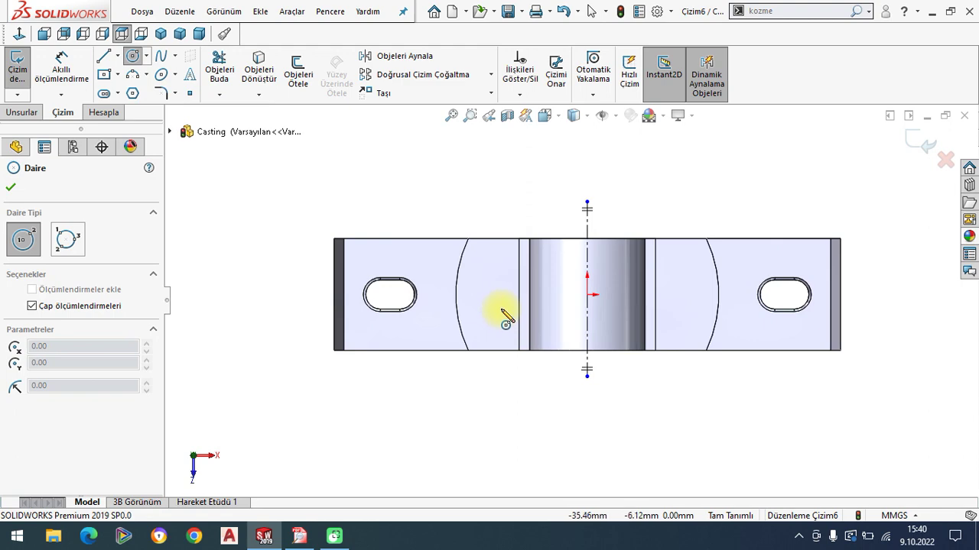
{"action": "left_click", "coordinate": [493, 295]}
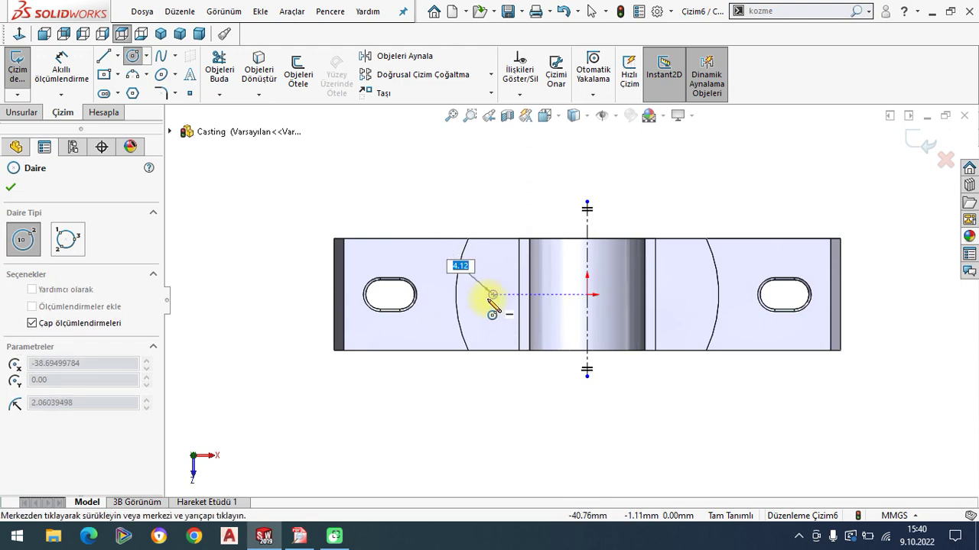
{"action": "left_click", "coordinate": [487, 325]}
{"action": "right_click", "coordinate": [306, 187]}
{"action": "left_click", "coordinate": [314, 192]}
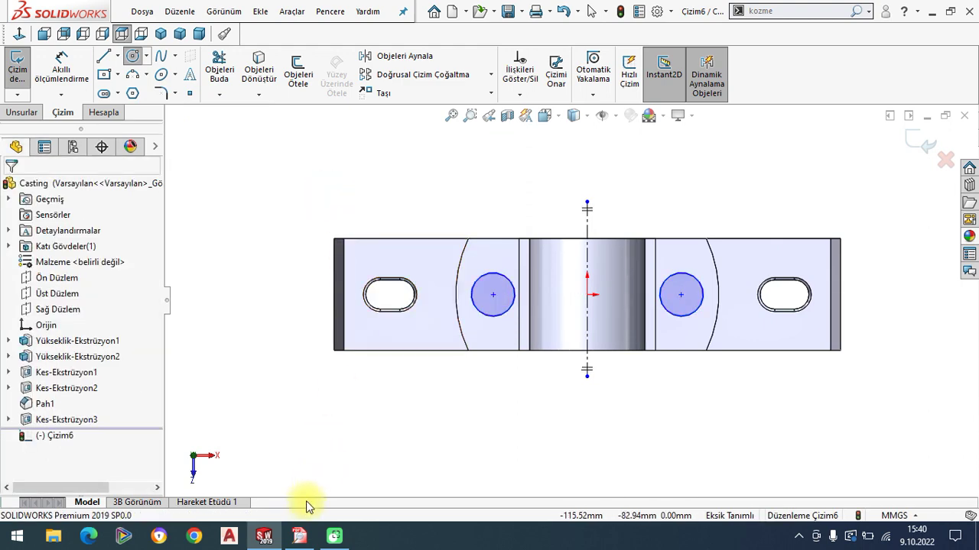
{"action": "left_click", "coordinate": [299, 535]}
{"action": "scroll", "coordinate": [533, 246], "scroll_direction": "up", "scroll_amount": 2}
{"action": "scroll", "coordinate": [532, 382], "scroll_direction": "up", "scroll_amount": 3}
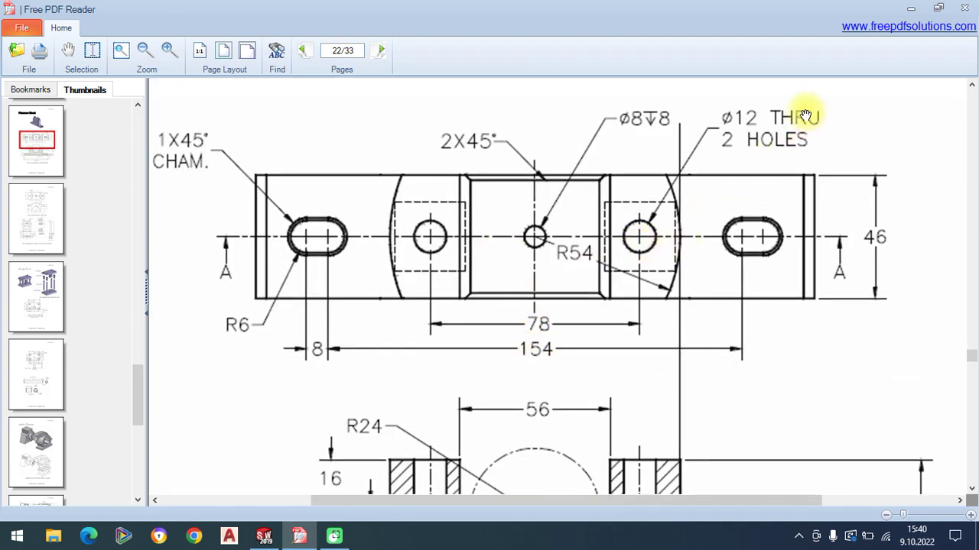
Step: Dimension the circle Ø12 and the centre-to-centre spacing 78 mm
{"action": "left_click", "coordinate": [264, 536]}
{"action": "left_click", "coordinate": [71, 74]}
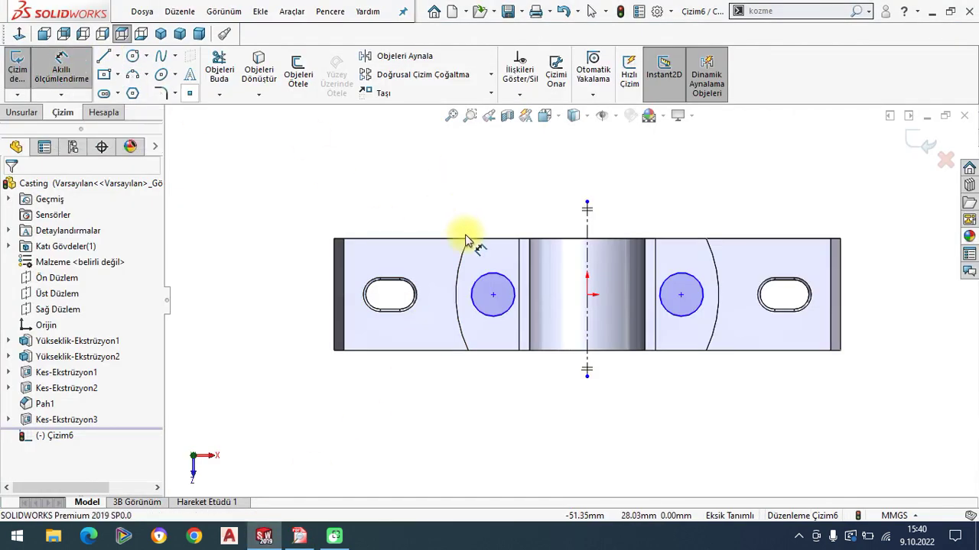
{"action": "left_click", "coordinate": [490, 285]}
{"action": "left_click", "coordinate": [430, 175]}
{"action": "type", "text": "12"}
{"action": "key", "text": "Return"}
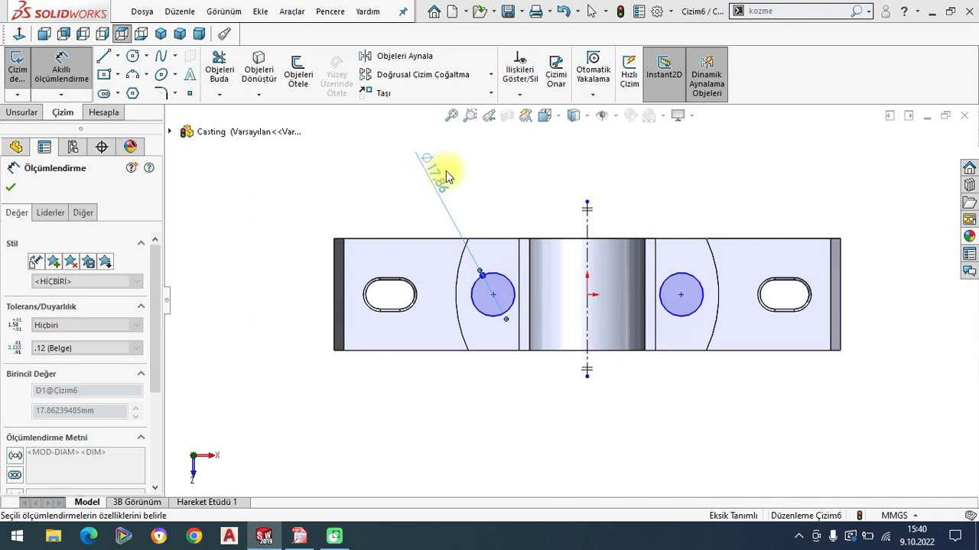
{"action": "left_click", "coordinate": [493, 294]}
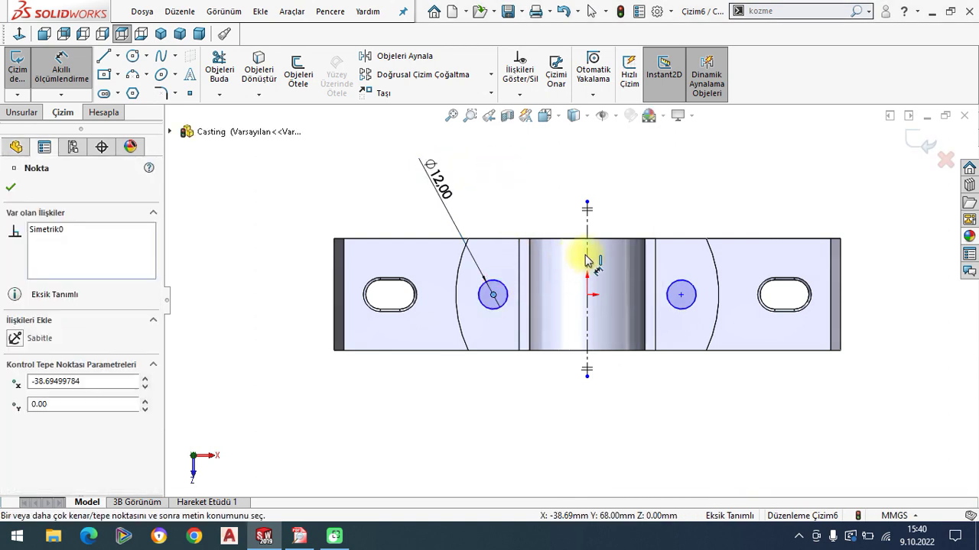
{"action": "left_click", "coordinate": [680, 294]}
{"action": "left_click", "coordinate": [624, 159]}
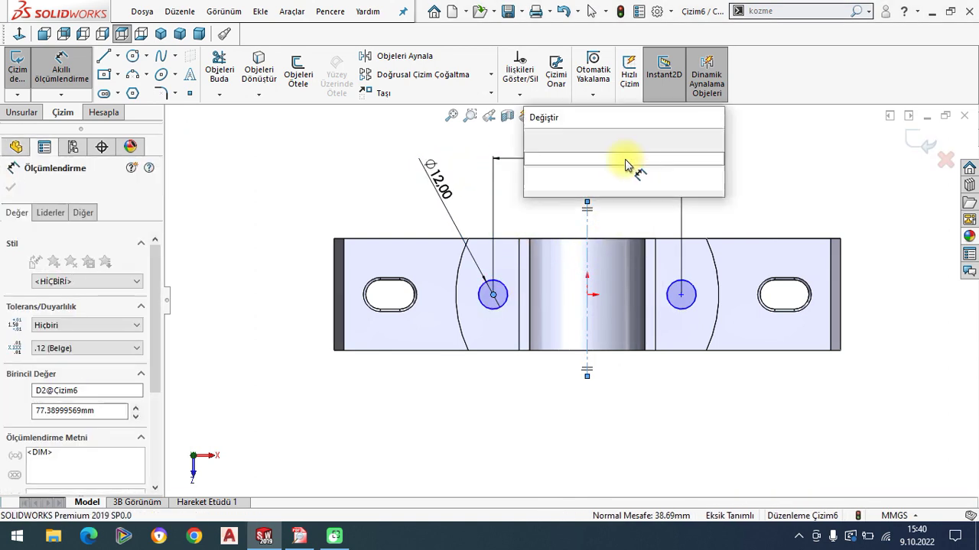
{"action": "type", "text": "78"}
{"action": "key", "text": "Return"}
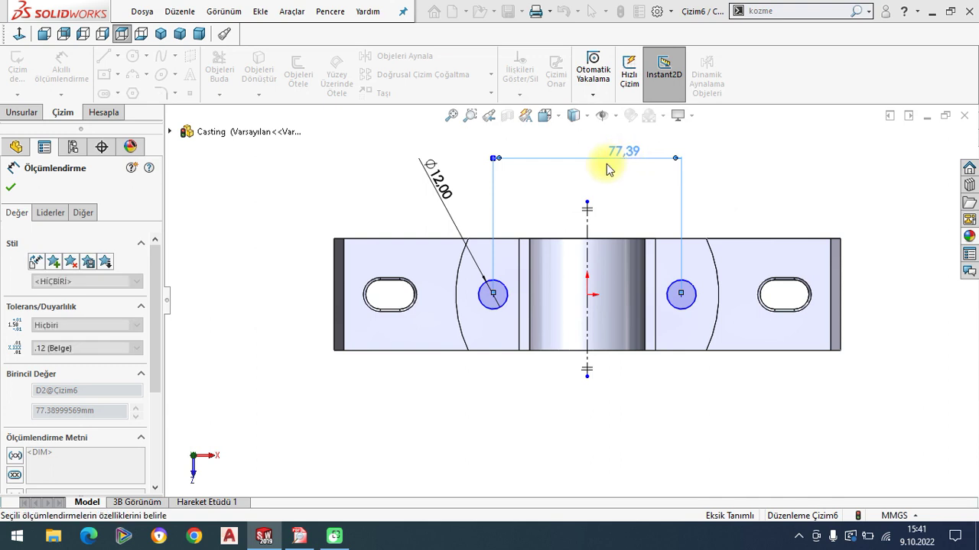
{"action": "left_click", "coordinate": [10, 187]}
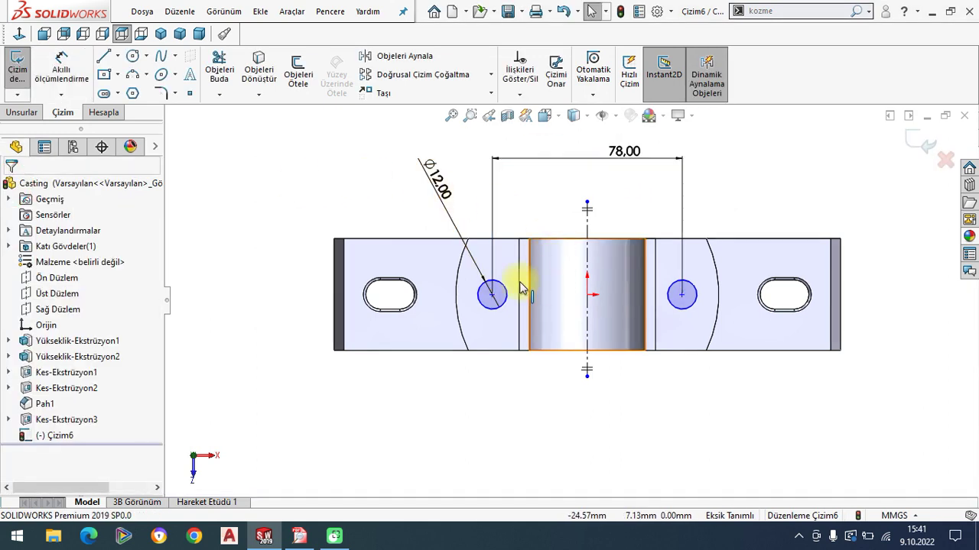
Step: Make the two circle centres horizontal to fully define the sketch, then view isometric
{"action": "left_click", "coordinate": [492, 295]}
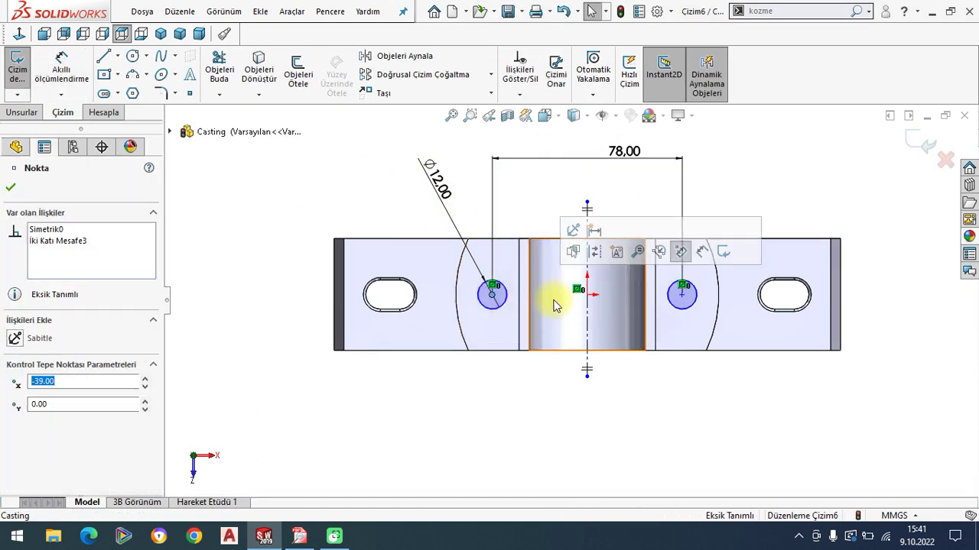
{"action": "left_click", "coordinate": [697, 299], "text": "ctrl"}
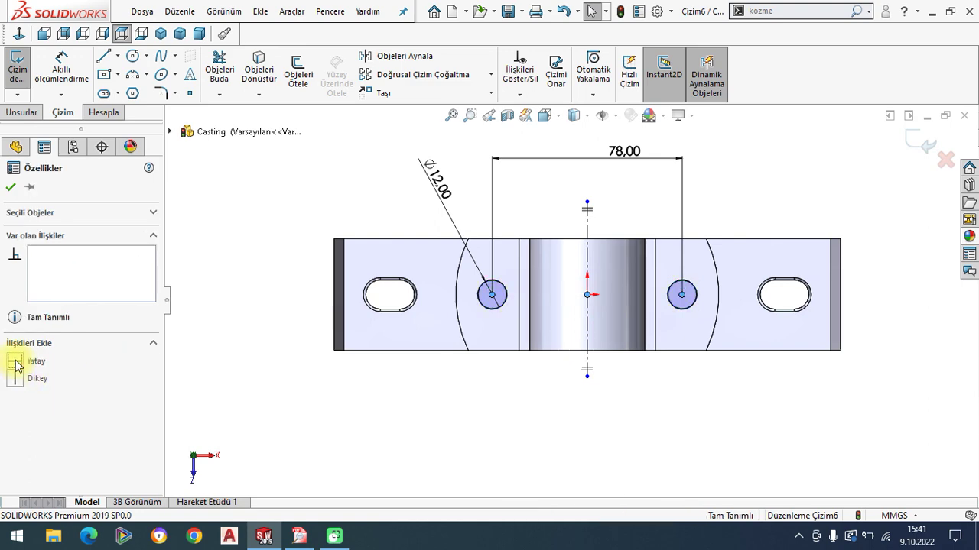
{"action": "left_click", "coordinate": [11, 187]}
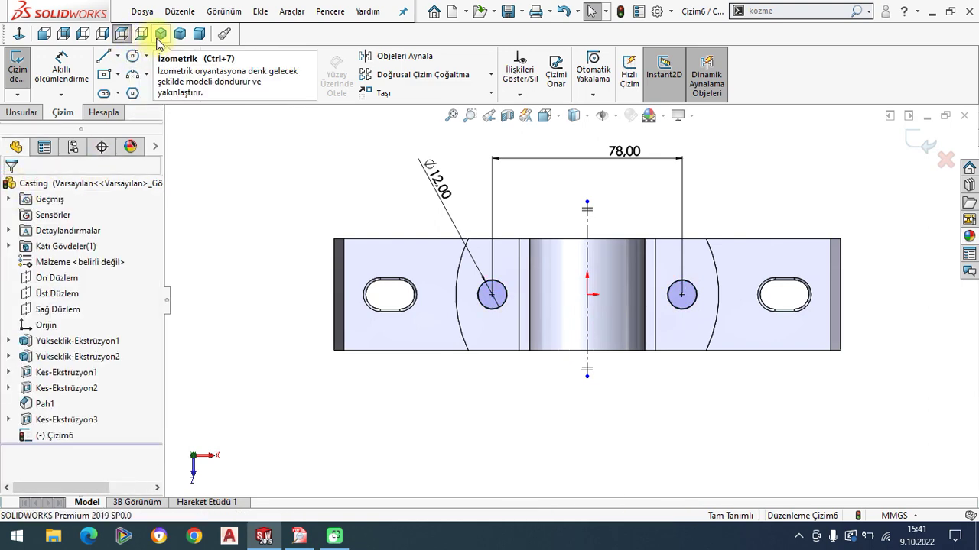
{"action": "left_click", "coordinate": [161, 33]}
{"action": "scroll", "coordinate": [588, 292], "scroll_direction": "down", "scroll_amount": 3}
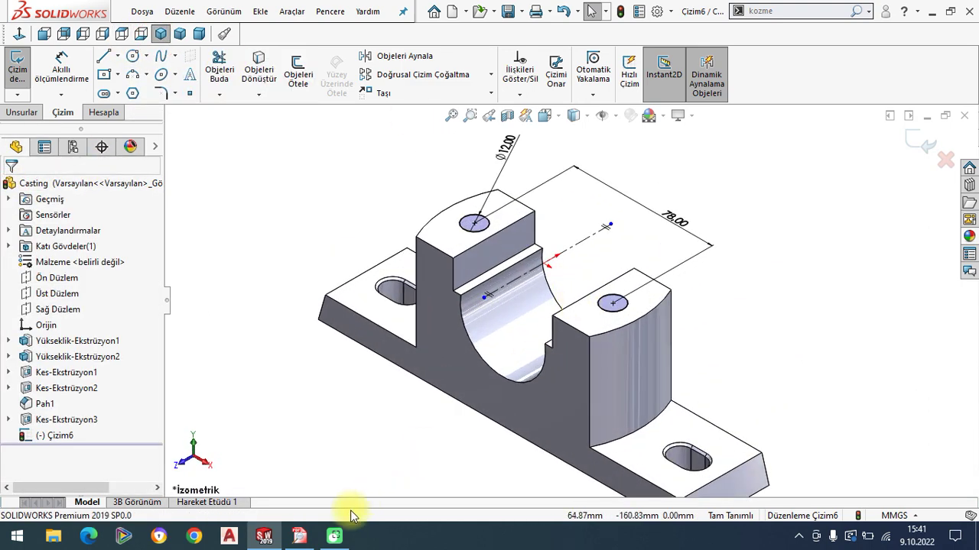
Step: Check the section view depths in the reference PDF drawing
{"action": "left_click", "coordinate": [299, 536]}
{"action": "scroll", "coordinate": [463, 321], "scroll_direction": "down", "scroll_amount": 1}
{"action": "scroll", "coordinate": [476, 253], "scroll_direction": "down", "scroll_amount": 3}
{"action": "scroll", "coordinate": [479, 283], "scroll_direction": "down", "scroll_amount": 1}
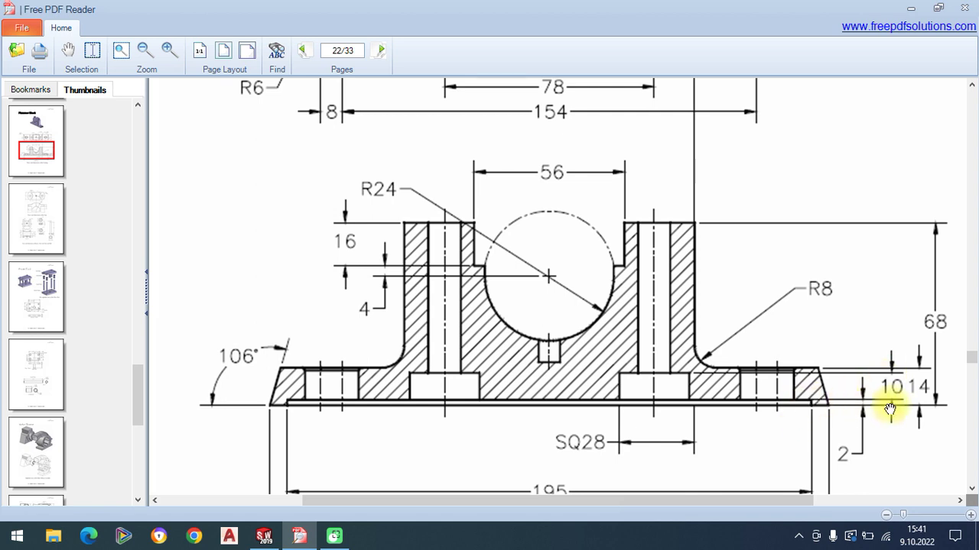
Step: Extrude-cut both Ø12 circles to a blind depth of 68−12 = 56 mm
{"action": "left_click", "coordinate": [263, 536]}
{"action": "left_click", "coordinate": [23, 112]}
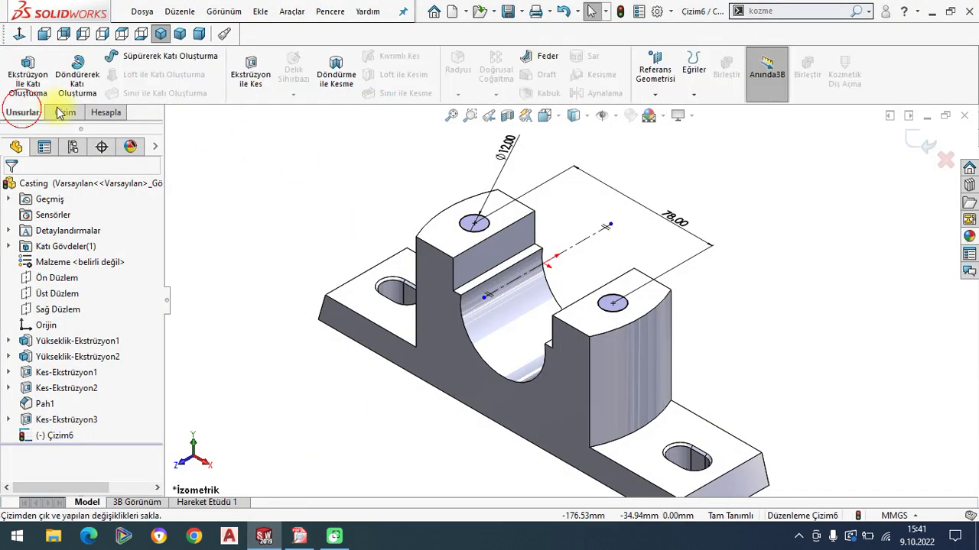
{"action": "left_click", "coordinate": [251, 73]}
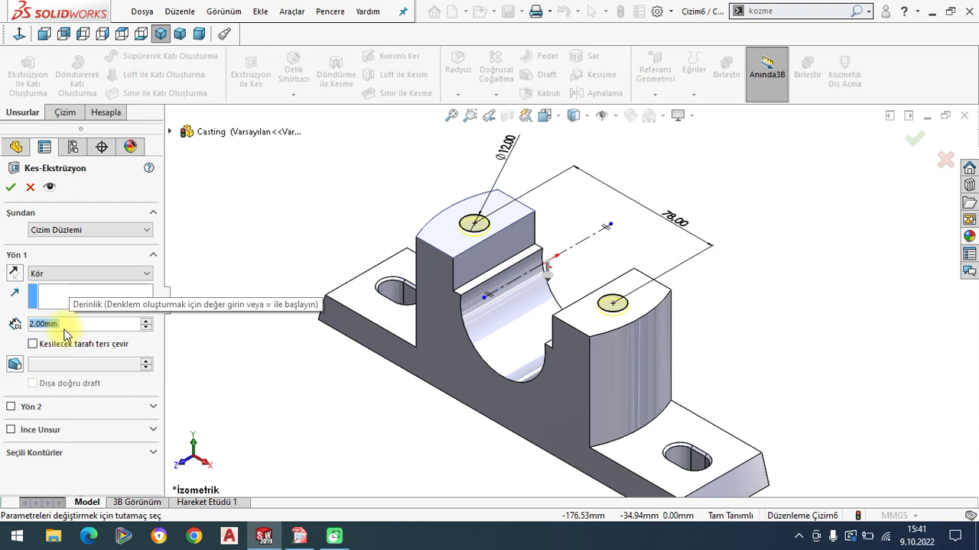
{"action": "type", "text": "68-12"}
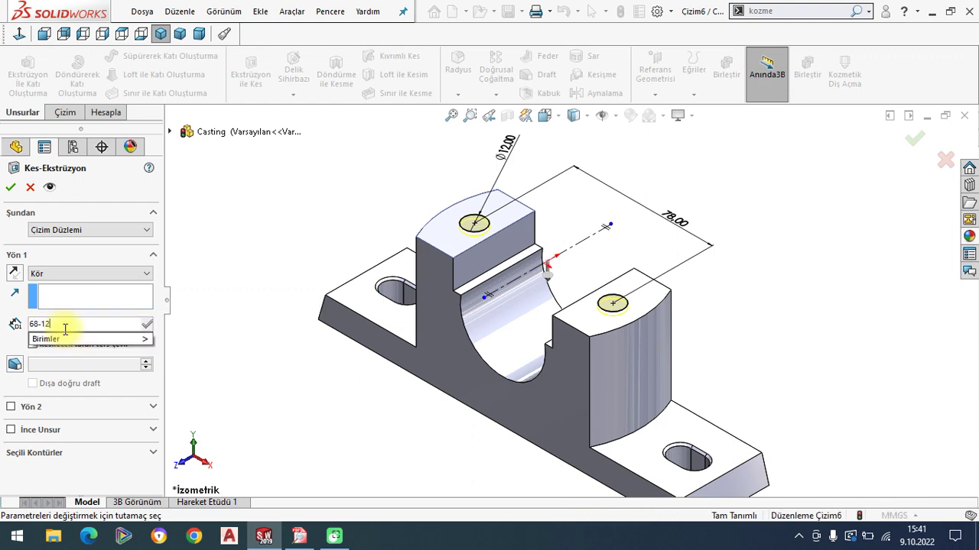
{"action": "left_click", "coordinate": [65, 328]}
{"action": "key", "text": "Return"}
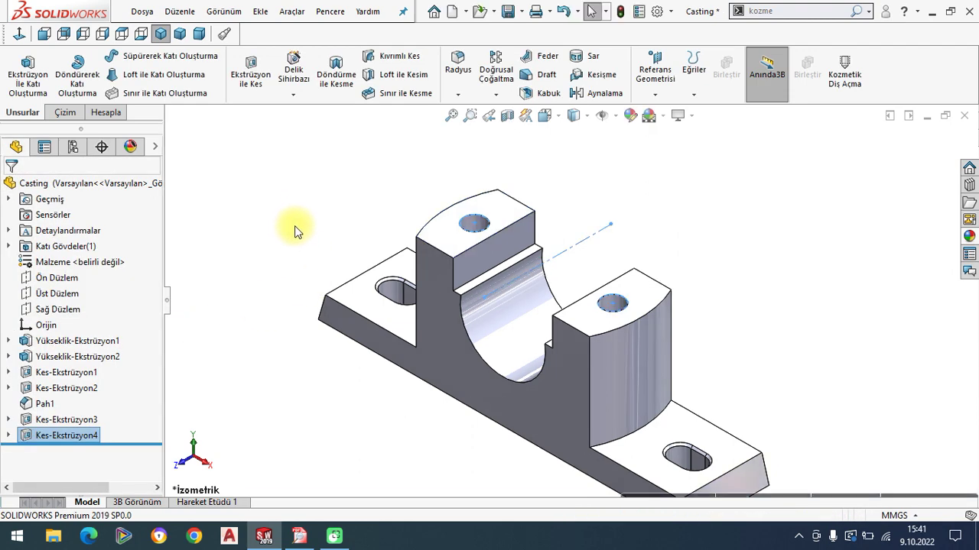
{"action": "middle_click_drag", "start_coordinate": [343, 427], "coordinate": [415, 340]}
Step: Start a sketch on the underside face with hidden edges shown dashed
{"action": "left_click", "coordinate": [426, 400]}
{"action": "left_click", "coordinate": [493, 360]}
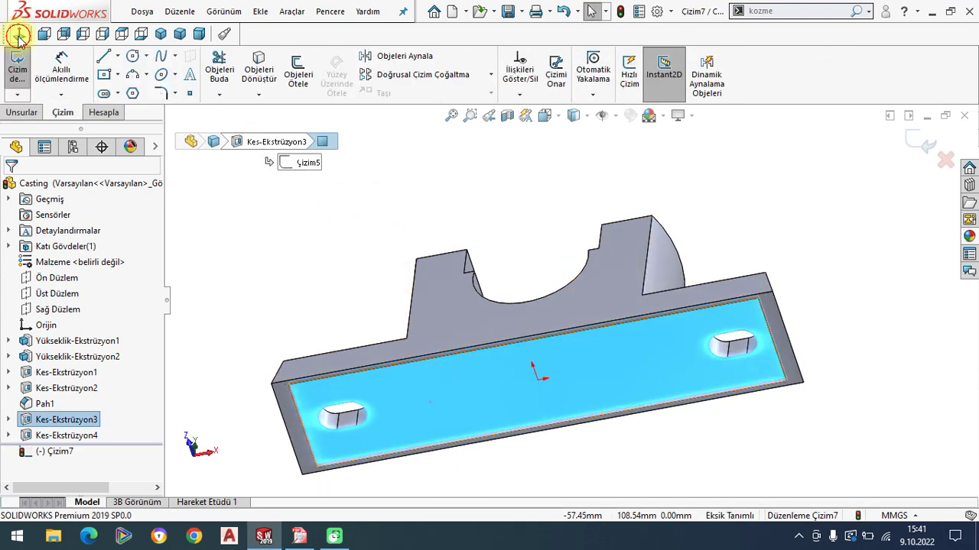
{"action": "left_click", "coordinate": [586, 116]}
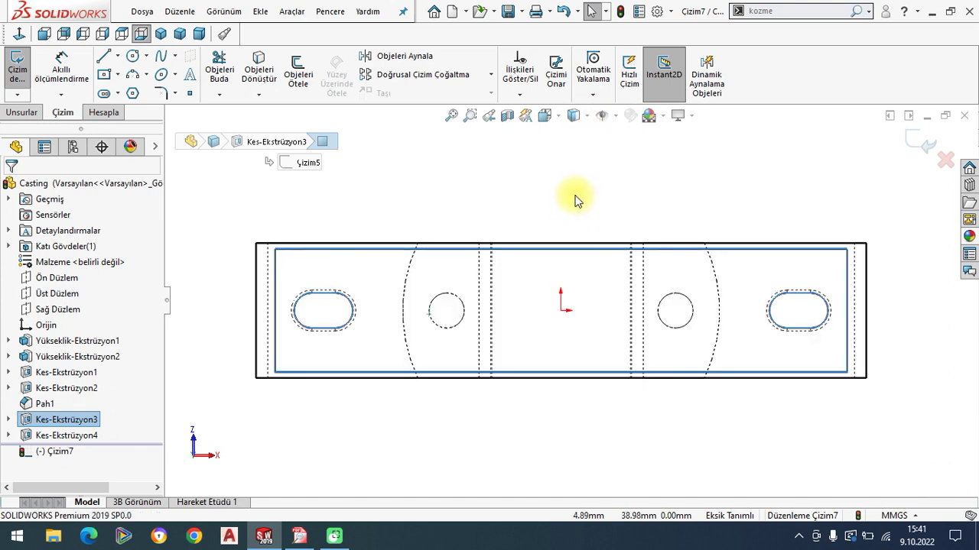
{"action": "left_click", "coordinate": [585, 118]}
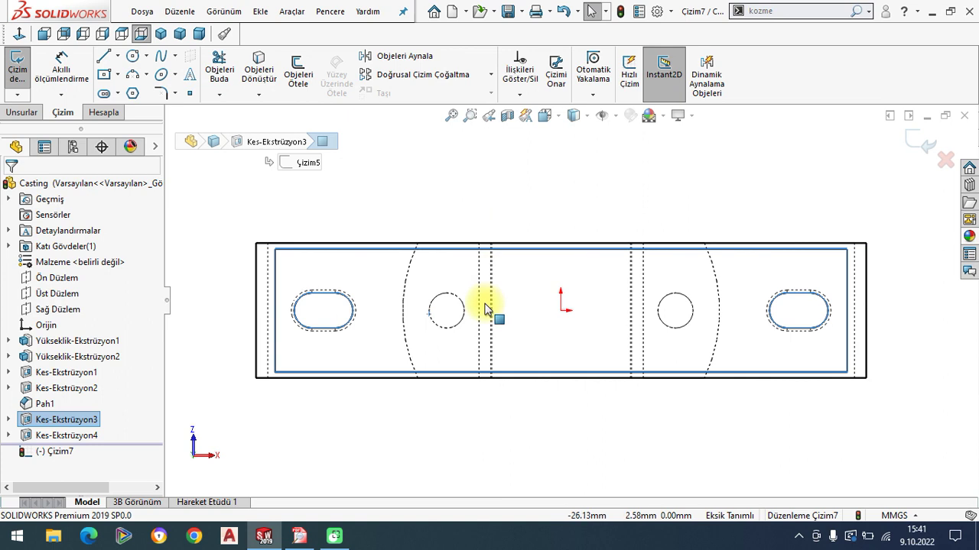
Step: Draw a centre rectangle centred on the left boss hole
{"action": "left_click", "coordinate": [117, 74]}
{"action": "left_click", "coordinate": [138, 111]}
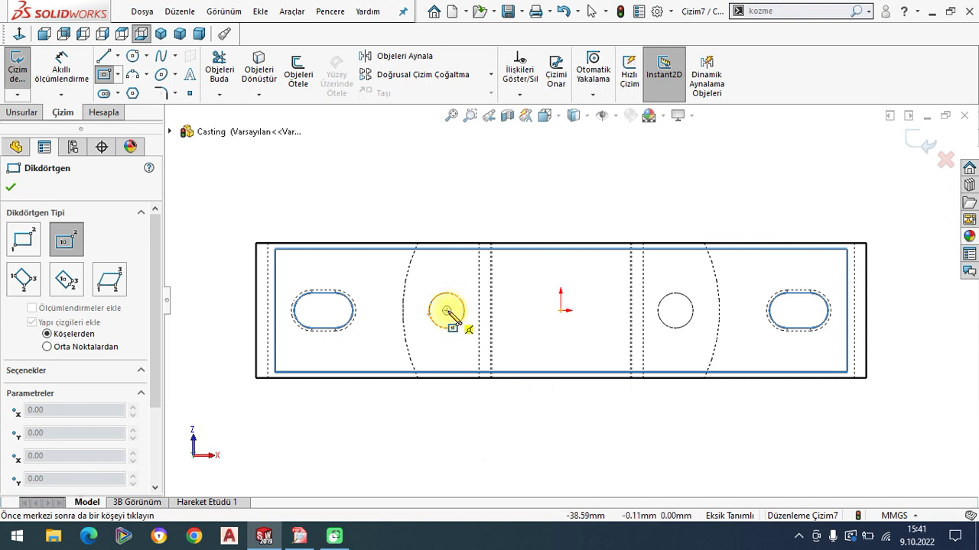
{"action": "left_click", "coordinate": [447, 311]}
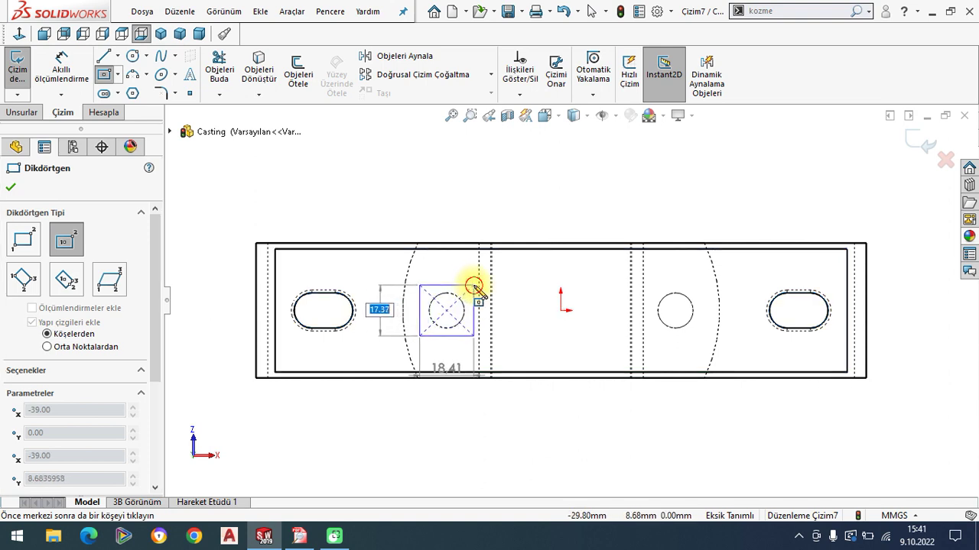
{"action": "left_click", "coordinate": [474, 286]}
{"action": "key", "text": "Escape"}
{"action": "left_click", "coordinate": [121, 57]}
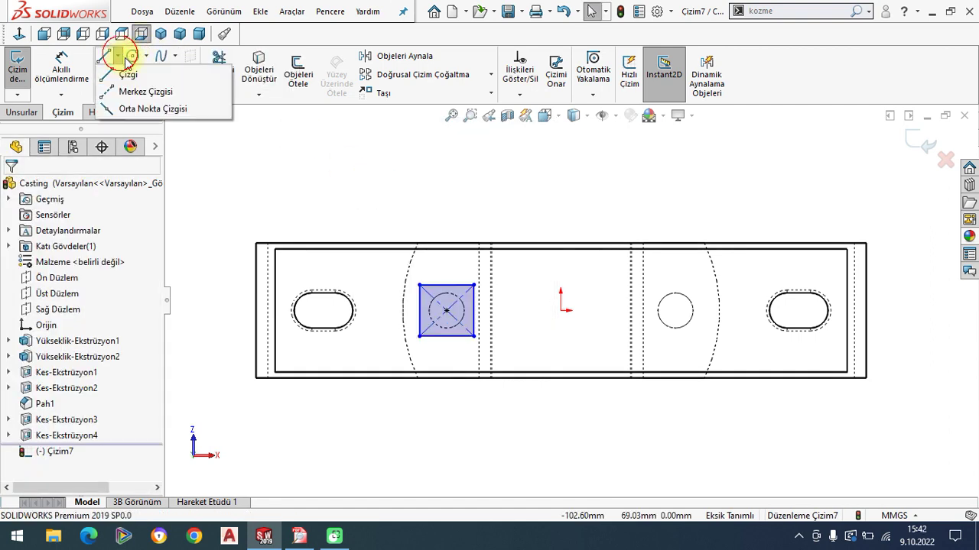
Step: Draw a vertical centerline through the origin across the full base
{"action": "left_click", "coordinate": [138, 92]}
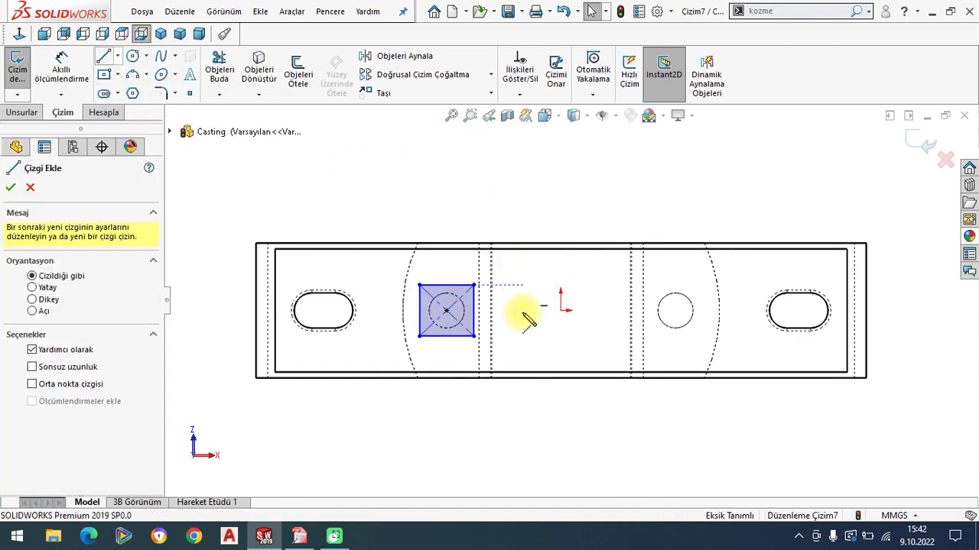
{"action": "left_click", "coordinate": [563, 388]}
{"action": "left_click", "coordinate": [560, 218]}
{"action": "key", "text": "Escape"}
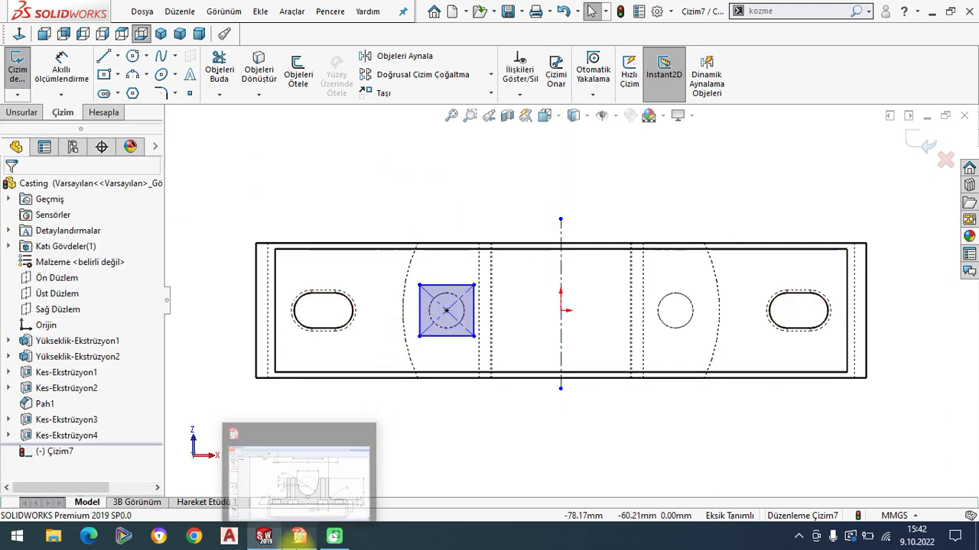
Step: Check the PDF top view's 78 and 154 hole callouts before dimensioning
{"action": "left_click", "coordinate": [299, 536]}
{"action": "mouse_move", "coordinate": [584, 369]}
{"action": "left_mouse_down"}
{"action": "mouse_move", "coordinate": [563, 268]}
{"action": "mouse_move", "coordinate": [557, 459]}
{"action": "left_mouse_up"}
{"action": "left_click_drag", "start_coordinate": [564, 348], "coordinate": [565, 371]}
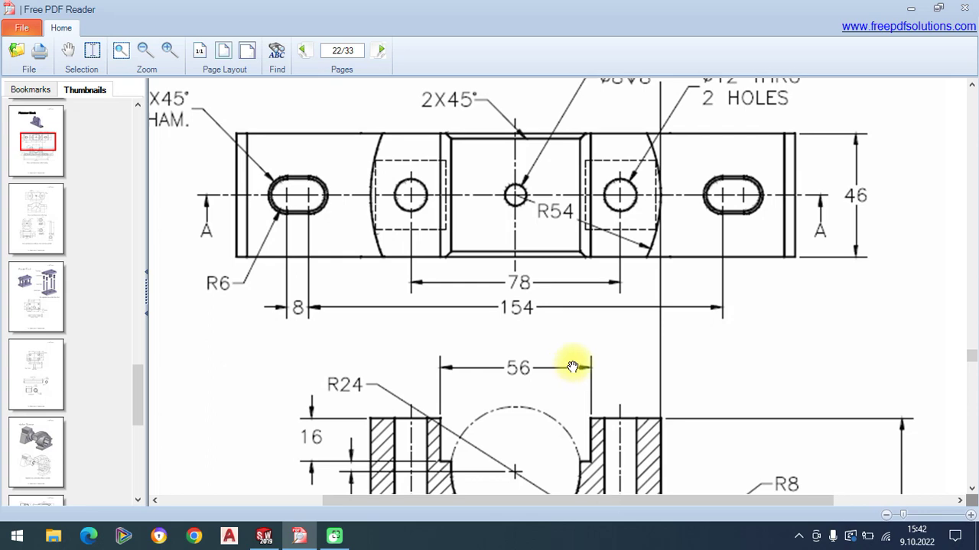
{"action": "mouse_move", "coordinate": [491, 341]}
{"action": "left_mouse_down"}
{"action": "mouse_move", "coordinate": [485, 430]}
{"action": "mouse_move", "coordinate": [454, 216]}
{"action": "left_mouse_up"}
{"action": "left_click_drag", "start_coordinate": [447, 370], "coordinate": [446, 273]}
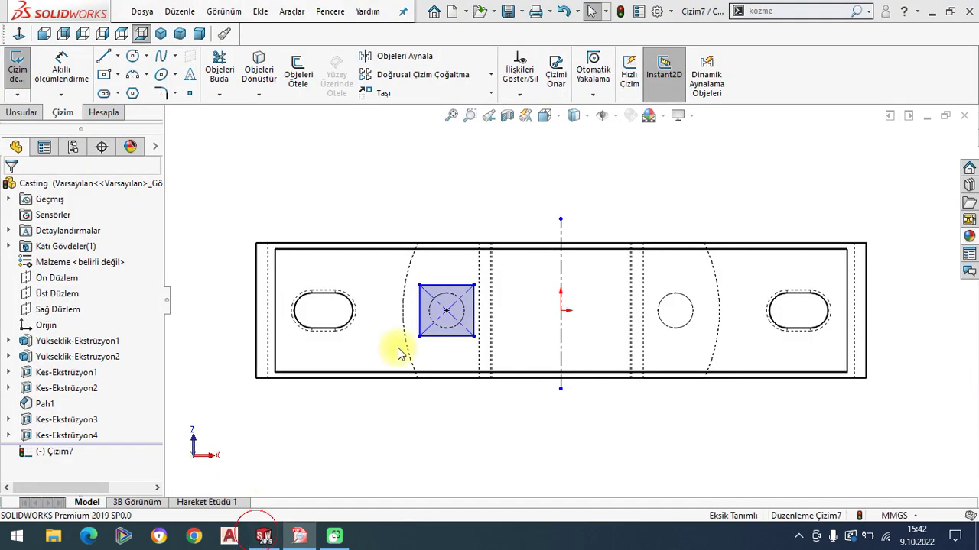
{"action": "left_click", "coordinate": [263, 536]}
{"action": "left_click", "coordinate": [60, 83]}
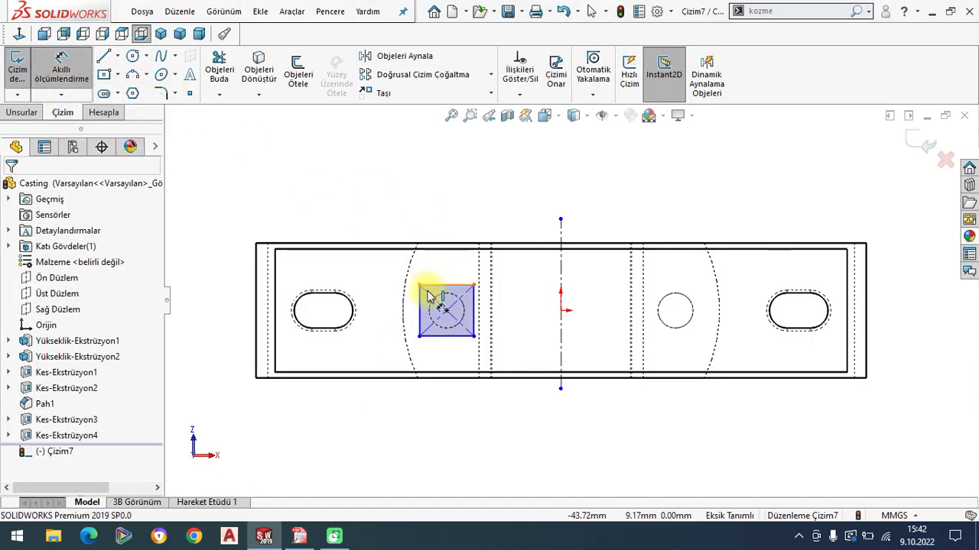
Step: Dimension the rectangle's left edge to 28 mm
{"action": "left_click", "coordinate": [422, 307]}
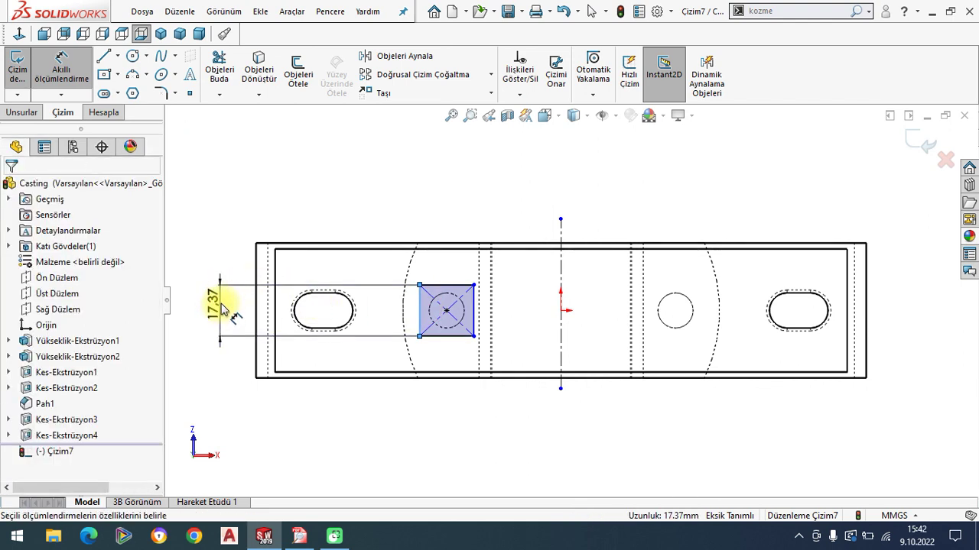
{"action": "left_click", "coordinate": [221, 309]}
{"action": "type", "text": "18"}
{"action": "key", "text": "Return"}
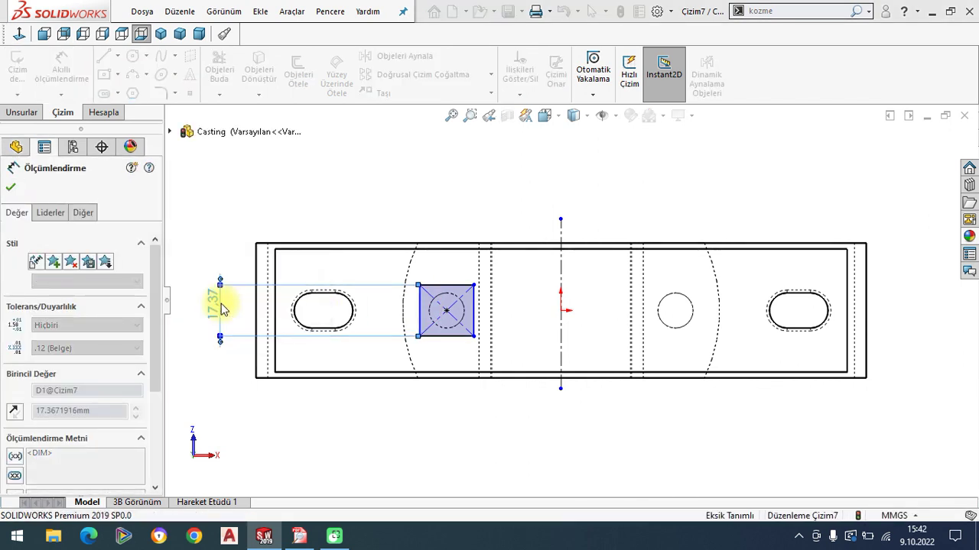
{"action": "left_click", "coordinate": [11, 188]}
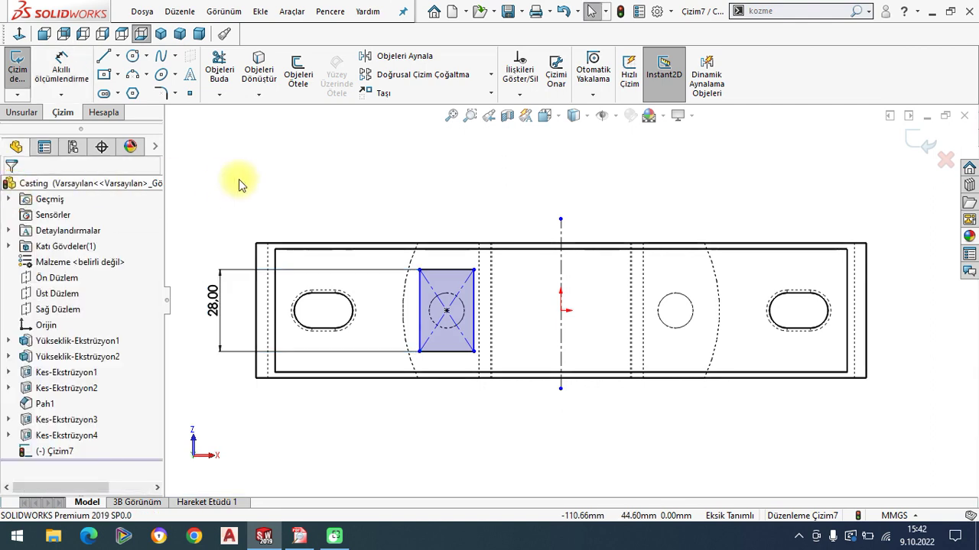
Step: Make the left and top edges equal, forming a fully defined 28 mm square
{"action": "left_click", "coordinate": [419, 325]}
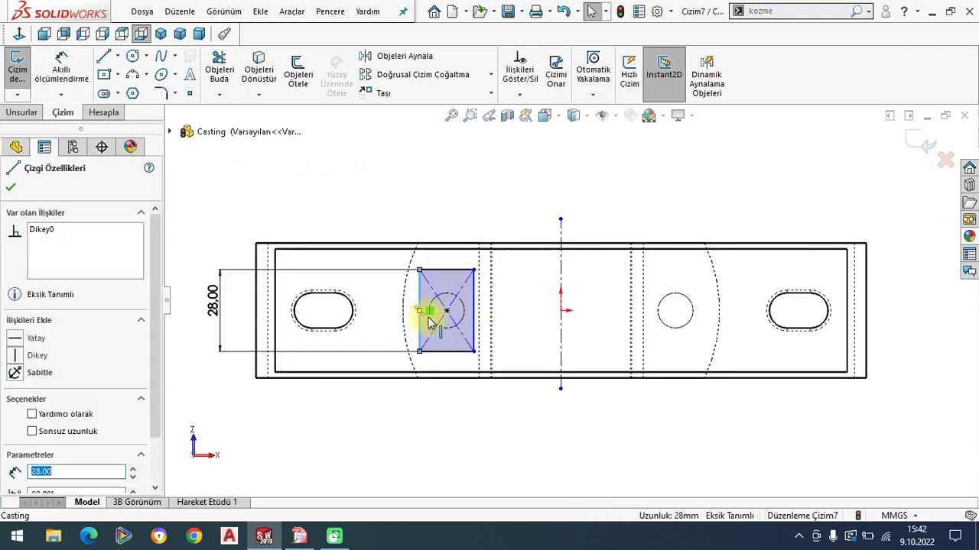
{"action": "left_click", "coordinate": [451, 270], "text": "ctrl"}
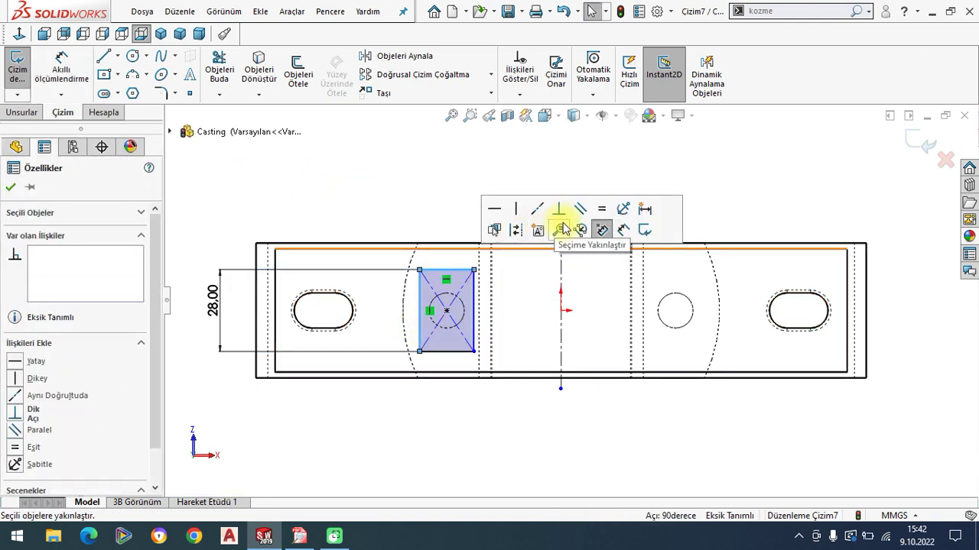
{"action": "left_click", "coordinate": [601, 217]}
{"action": "left_click", "coordinate": [12, 188]}
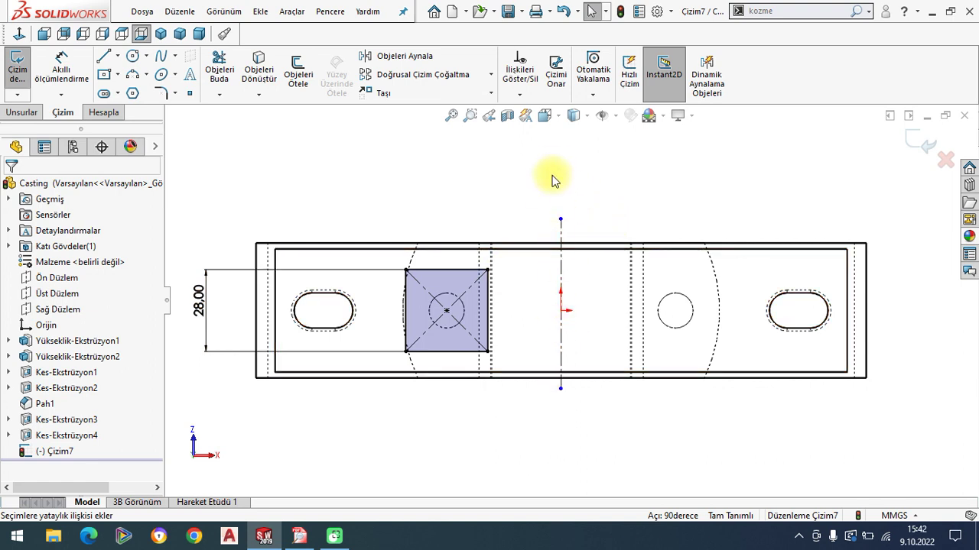
{"action": "left_click_drag", "start_coordinate": [339, 169], "coordinate": [526, 431]}
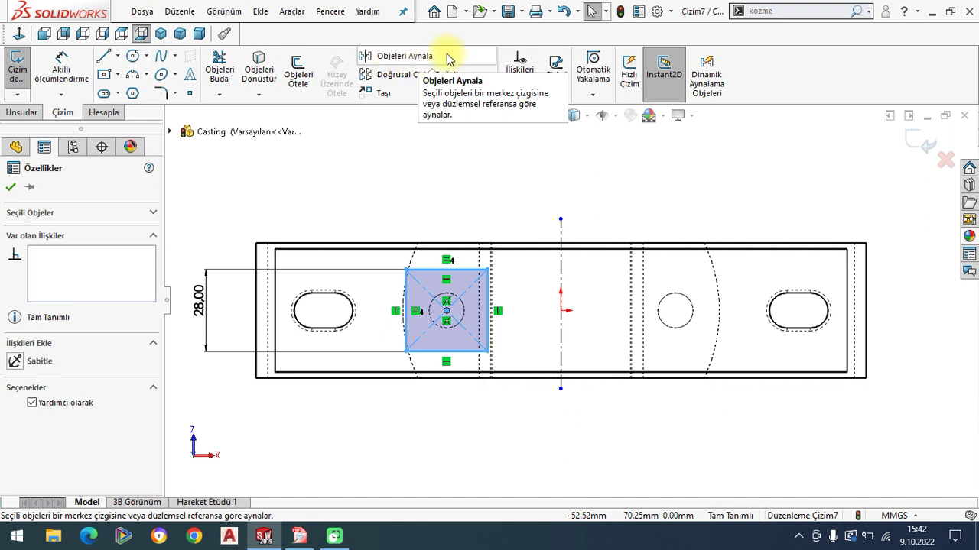
Step: Mirror the 28 mm square about the vertical centerline around the right hole
{"action": "left_click", "coordinate": [420, 59]}
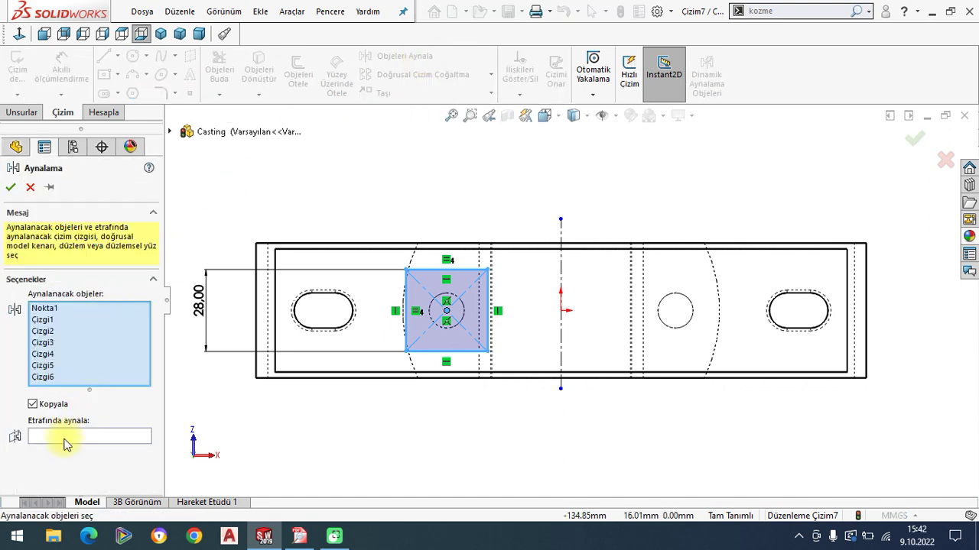
{"action": "left_click", "coordinate": [65, 436]}
{"action": "left_click", "coordinate": [562, 267]}
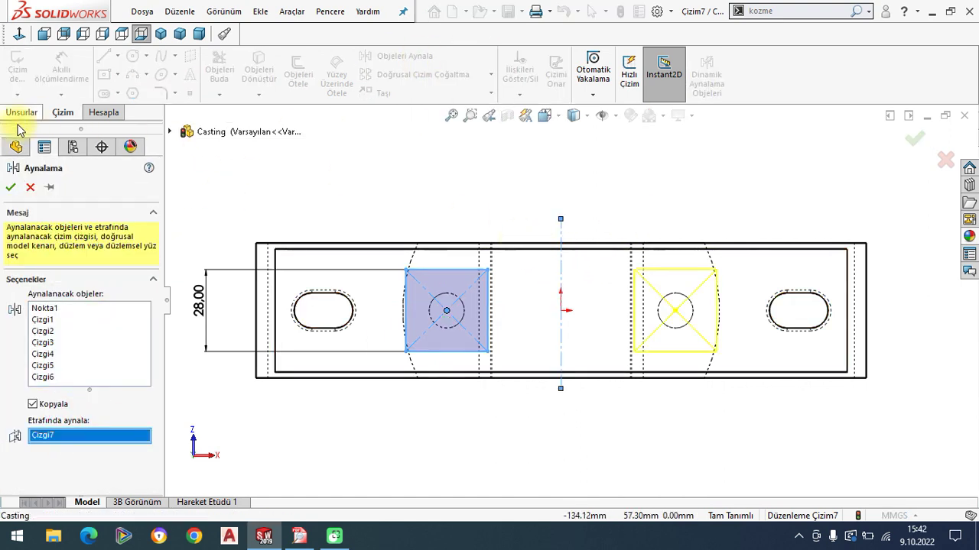
{"action": "left_click", "coordinate": [10, 185]}
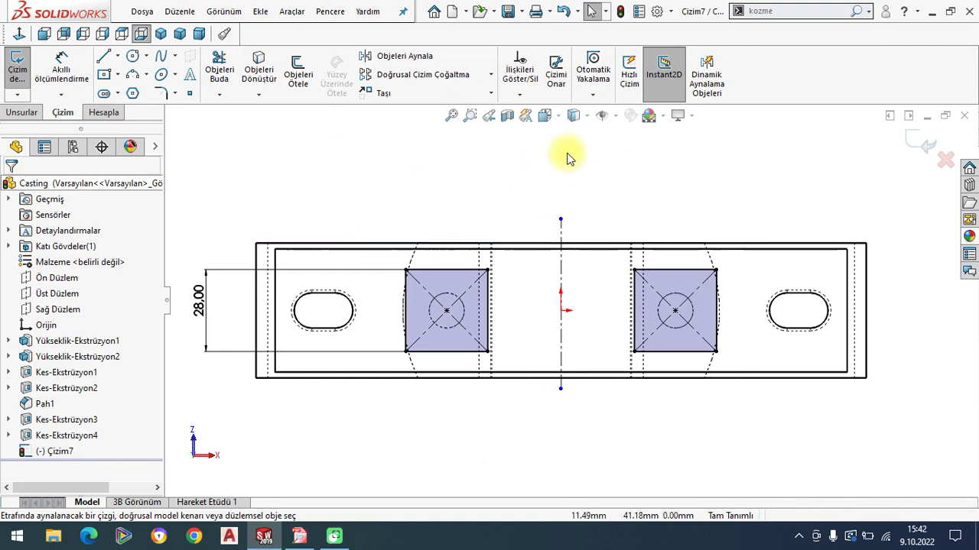
Step: Switch to shaded-with-edges isometric view and recheck the reference drawing
{"action": "left_click", "coordinate": [586, 118]}
{"action": "left_click", "coordinate": [575, 133]}
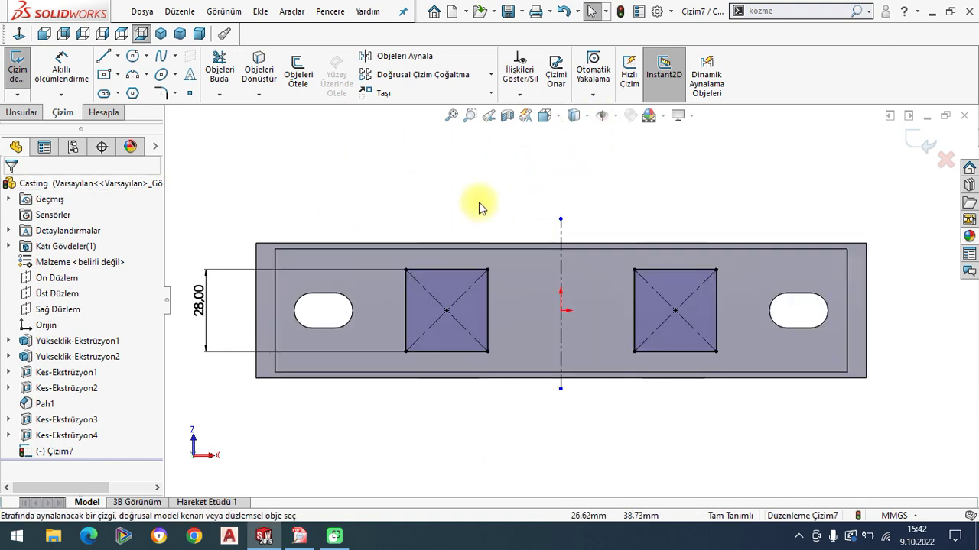
{"action": "left_click", "coordinate": [161, 34]}
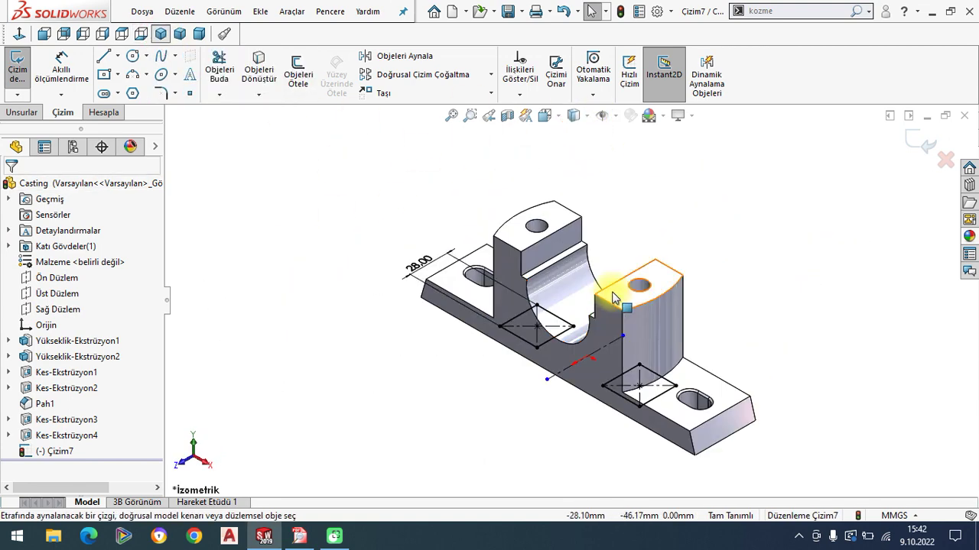
{"action": "left_click", "coordinate": [299, 536]}
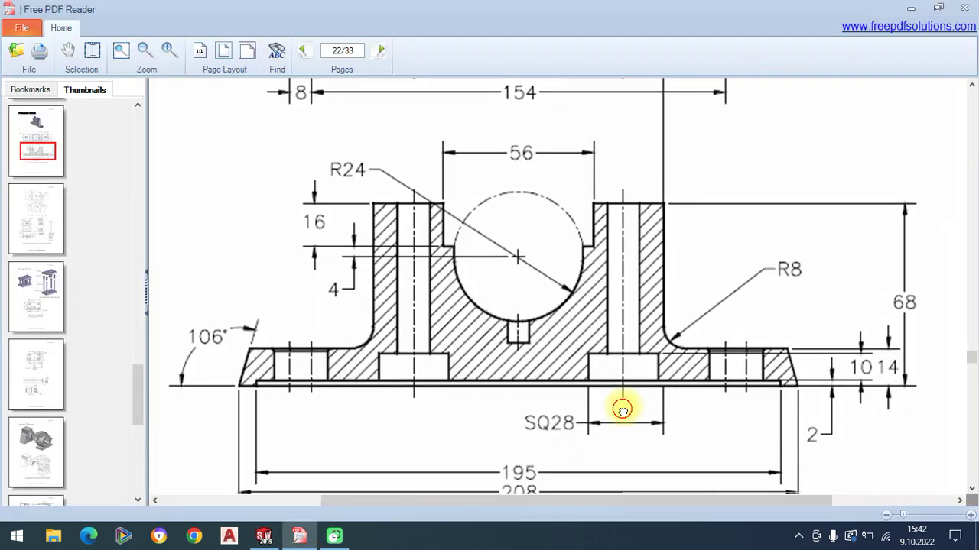
{"action": "scroll", "coordinate": [624, 398], "scroll_direction": "down", "scroll_amount": 1}
{"action": "left_click", "coordinate": [264, 536]}
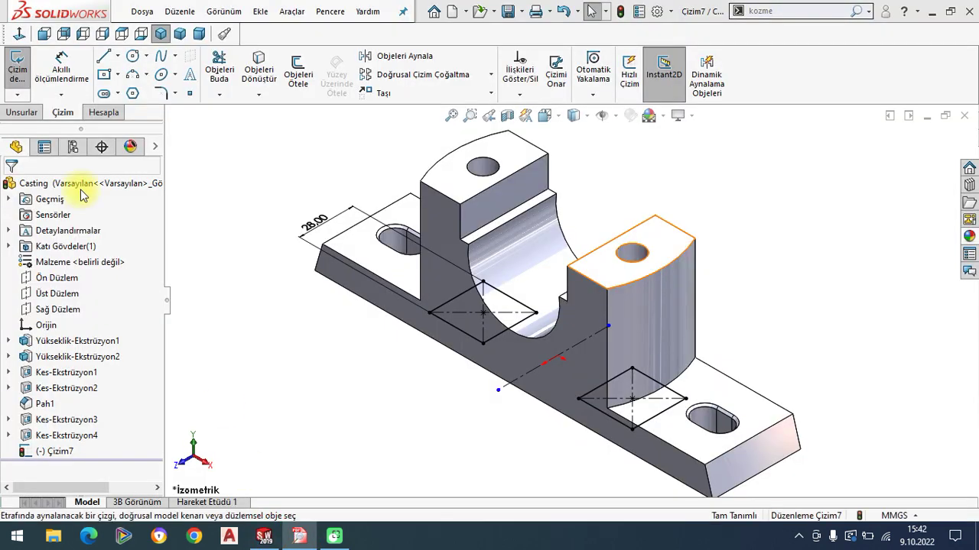
Step: Cut-extrude the two 28 mm square recesses 10 mm deep into the base's underside
{"action": "left_click", "coordinate": [21, 112]}
{"action": "left_click", "coordinate": [250, 75]}
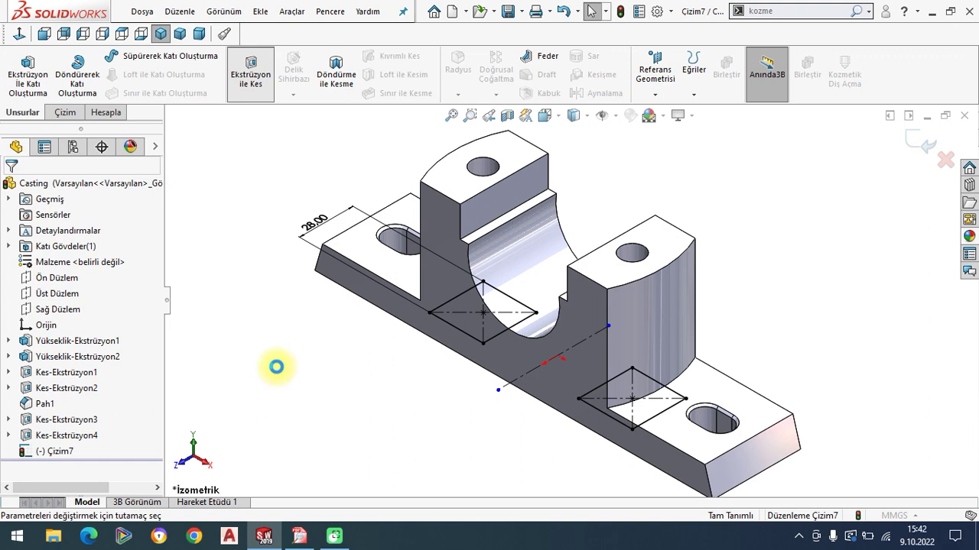
{"action": "type", "text": "10"}
{"action": "key", "text": "Return"}
Step: Orbit to inspect the underside recesses, then return to the reference drawing's top view
{"action": "mouse_move", "coordinate": [291, 367]}
{"action": "middle_mouse_down"}
{"action": "mouse_move", "coordinate": [415, 375]}
{"action": "mouse_move", "coordinate": [436, 201]}
{"action": "mouse_move", "coordinate": [429, 159]}
{"action": "mouse_move", "coordinate": [448, 343]}
{"action": "mouse_move", "coordinate": [439, 409]}
{"action": "middle_mouse_up"}
{"action": "mouse_move", "coordinate": [487, 375]}
{"action": "middle_mouse_down"}
{"action": "mouse_move", "coordinate": [465, 368]}
{"action": "mouse_move", "coordinate": [474, 379]}
{"action": "middle_mouse_up"}
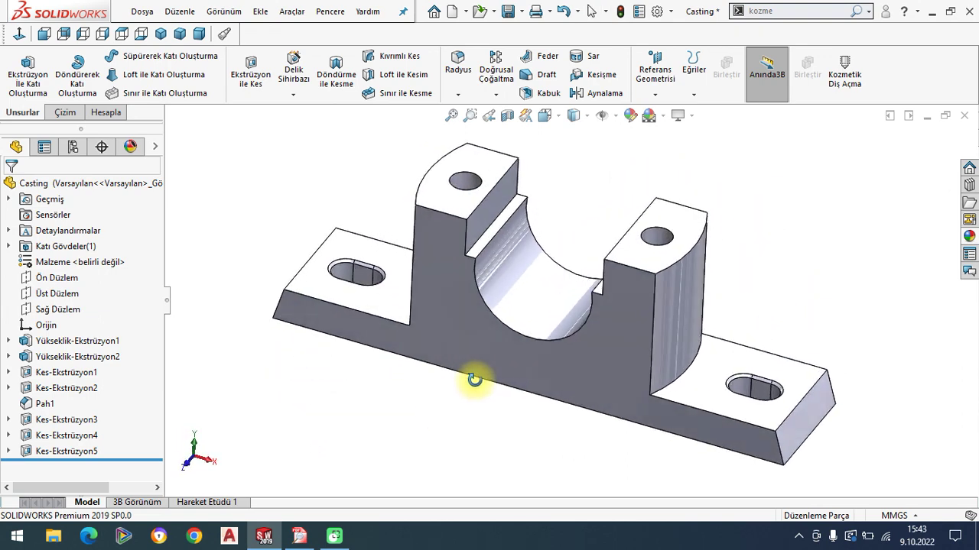
{"action": "left_click", "coordinate": [299, 536]}
{"action": "scroll", "coordinate": [556, 264], "scroll_direction": "up", "scroll_amount": 1}
Step: Scroll the Casting drawing to page 22's Section A–A with R24, 56, 68 and 106° dimensions
{"action": "scroll", "coordinate": [555, 266], "scroll_direction": "up", "scroll_amount": 3}
{"action": "scroll", "coordinate": [556, 266], "scroll_direction": "up", "scroll_amount": 3}
{"action": "scroll", "coordinate": [557, 310], "scroll_direction": "up", "scroll_amount": 3}
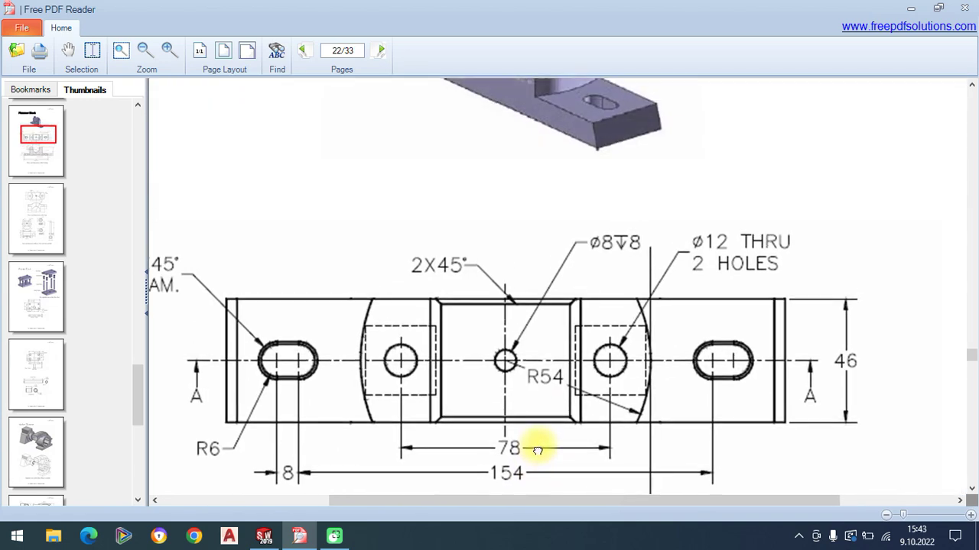
{"action": "scroll", "coordinate": [538, 451], "scroll_direction": "down", "scroll_amount": 1}
{"action": "scroll", "coordinate": [541, 423], "scroll_direction": "down", "scroll_amount": 4}
{"action": "scroll", "coordinate": [528, 192], "scroll_direction": "down", "scroll_amount": 3}
{"action": "scroll", "coordinate": [520, 405], "scroll_direction": "up", "scroll_amount": 2}
{"action": "scroll", "coordinate": [539, 402], "scroll_direction": "up", "scroll_amount": 2}
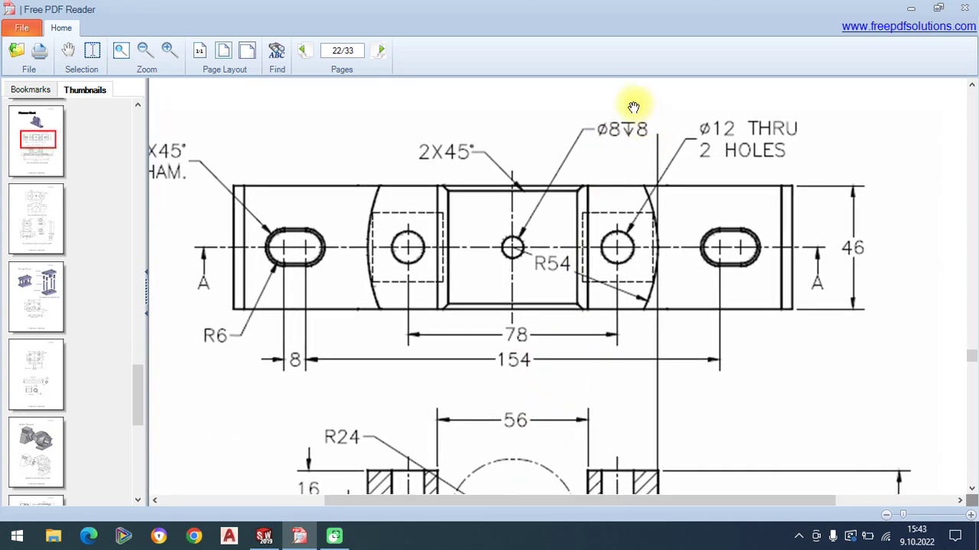
{"action": "scroll", "coordinate": [527, 281], "scroll_direction": "down", "scroll_amount": 1}
{"action": "scroll", "coordinate": [511, 283], "scroll_direction": "down", "scroll_amount": 1}
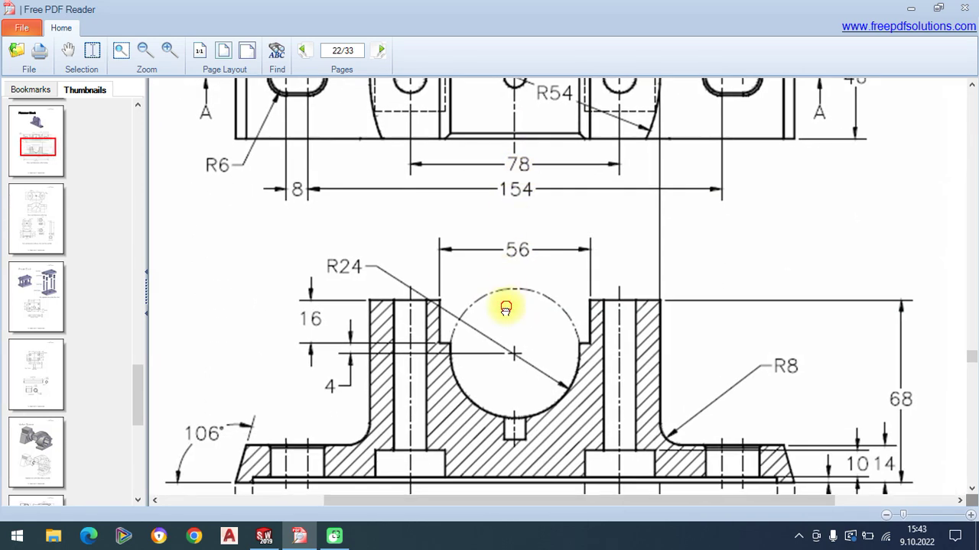
{"action": "scroll", "coordinate": [505, 282], "scroll_direction": "down", "scroll_amount": 1}
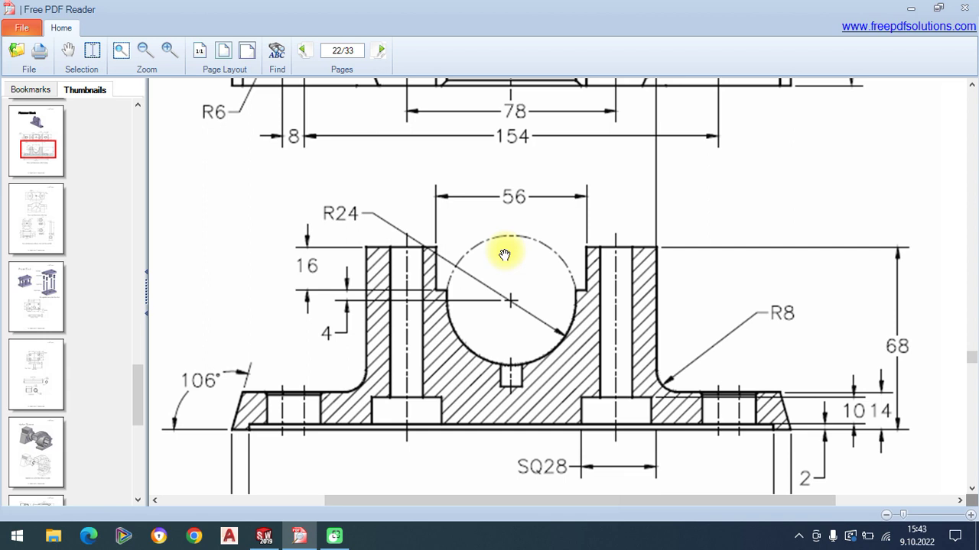
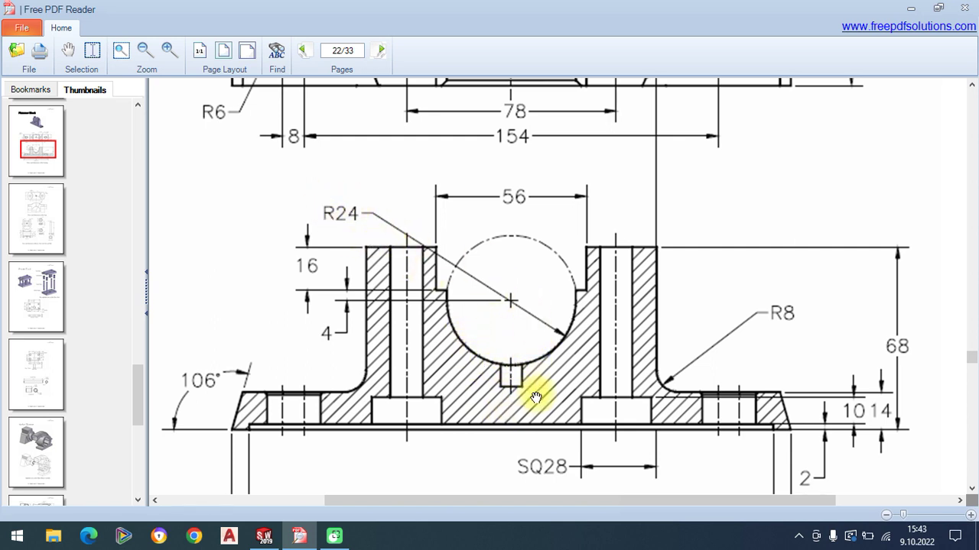
Step: Scroll through the page-22 Casting section drawing, then return to the Casting part
{"action": "scroll", "coordinate": [459, 417], "scroll_direction": "down", "scroll_amount": 2}
{"action": "left_click", "coordinate": [263, 536]}
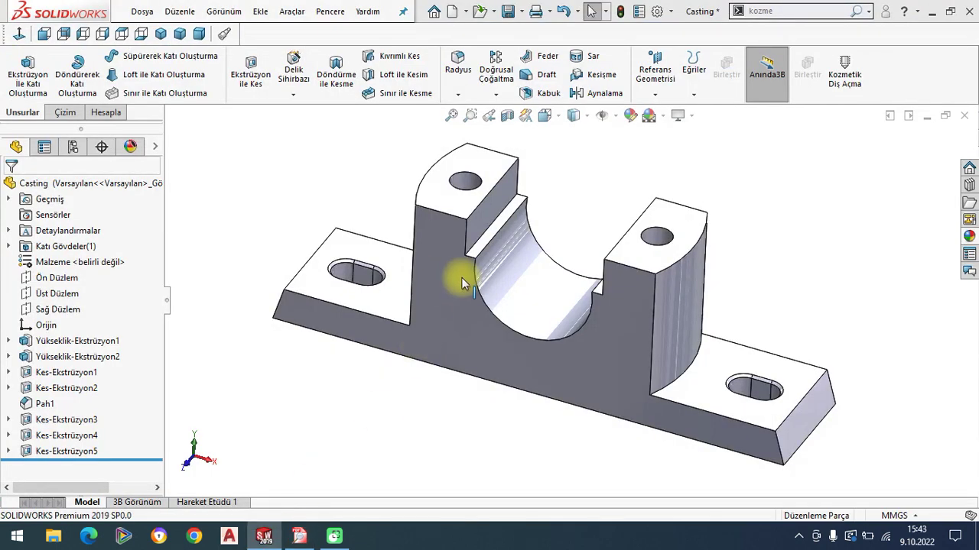
Step: Create plane Düzlem1 offset 20 mm from the left upright's top face, flipped into the part
{"action": "left_click", "coordinate": [160, 33]}
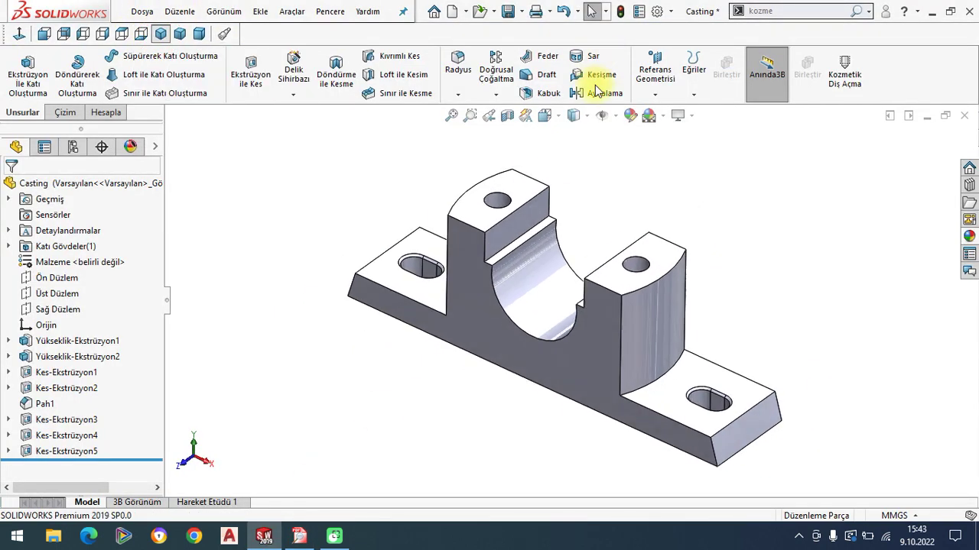
{"action": "left_click", "coordinate": [654, 94]}
{"action": "left_click", "coordinate": [667, 111]}
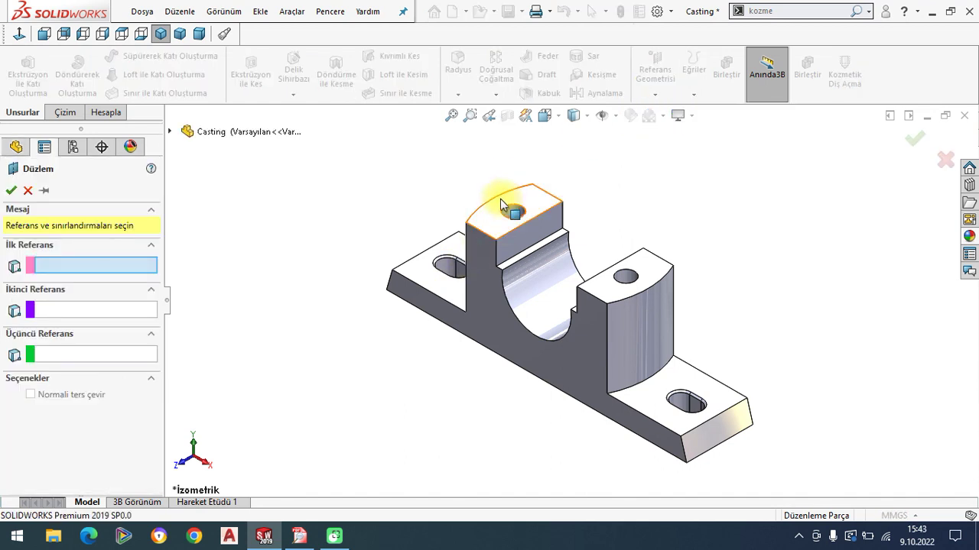
{"action": "left_click", "coordinate": [498, 224]}
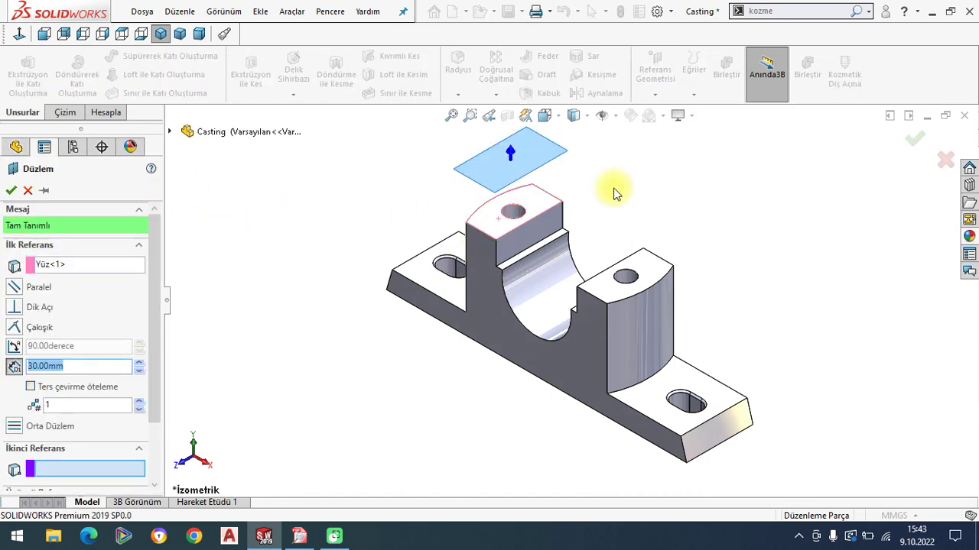
{"action": "left_click", "coordinate": [31, 388]}
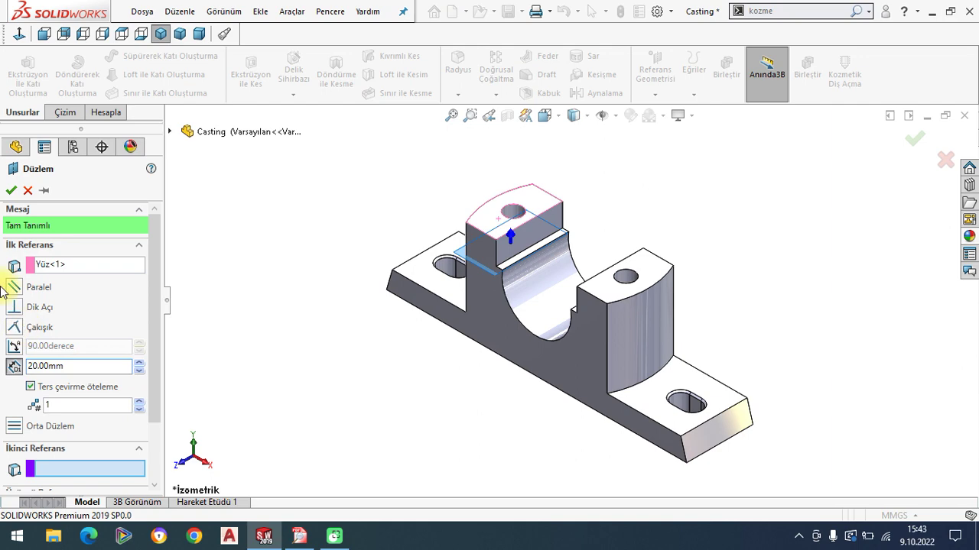
{"action": "left_click", "coordinate": [11, 187]}
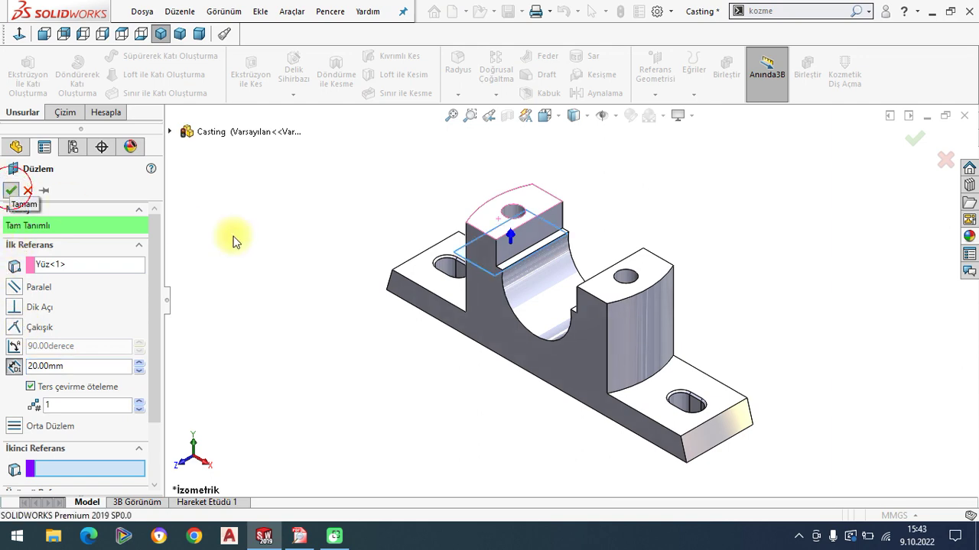
{"action": "left_click", "coordinate": [536, 253]}
Step: Start a sketch on Düzlem1 facing it and draw a circle centred on the origin
{"action": "left_click", "coordinate": [595, 213]}
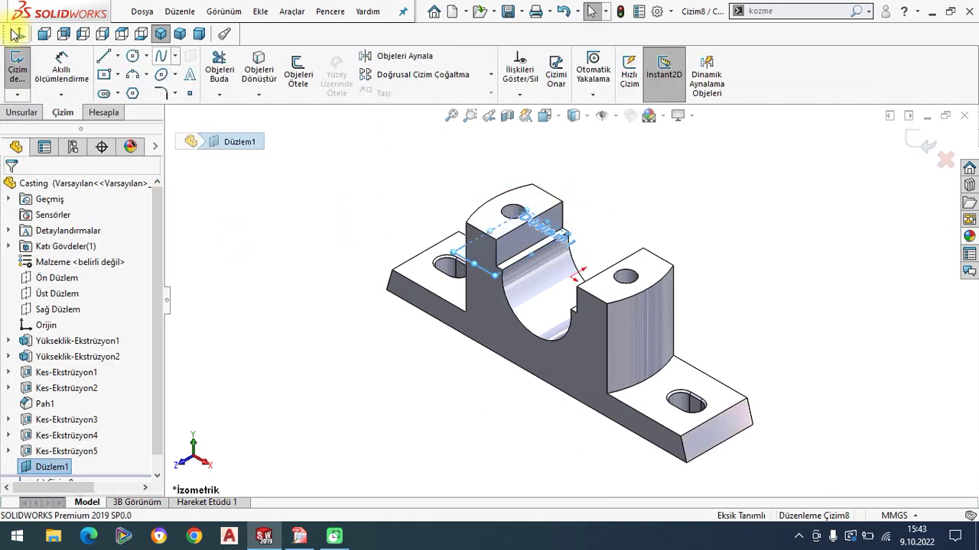
{"action": "left_click", "coordinate": [21, 33]}
{"action": "left_click", "coordinate": [132, 56]}
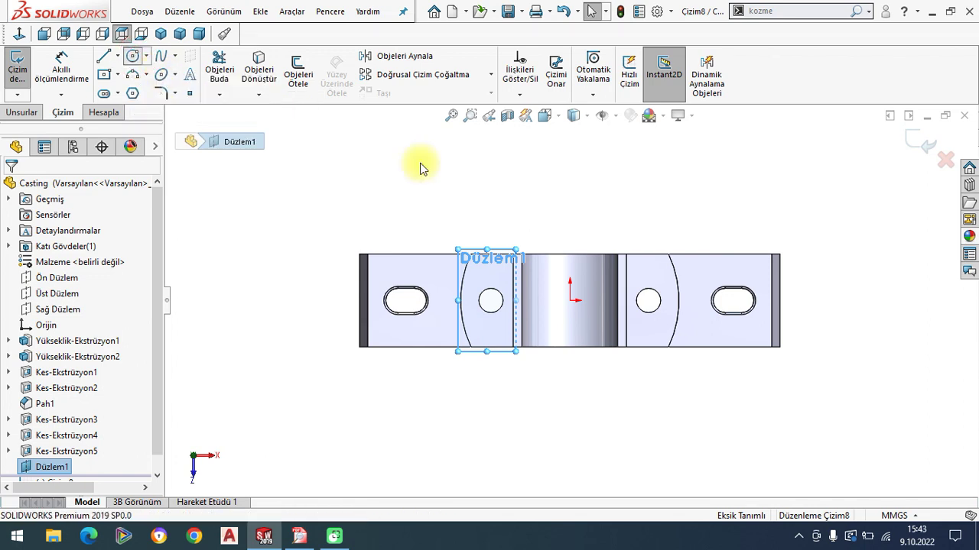
{"action": "scroll", "coordinate": [579, 313], "scroll_direction": "down", "scroll_amount": 2}
{"action": "left_click", "coordinate": [564, 294]}
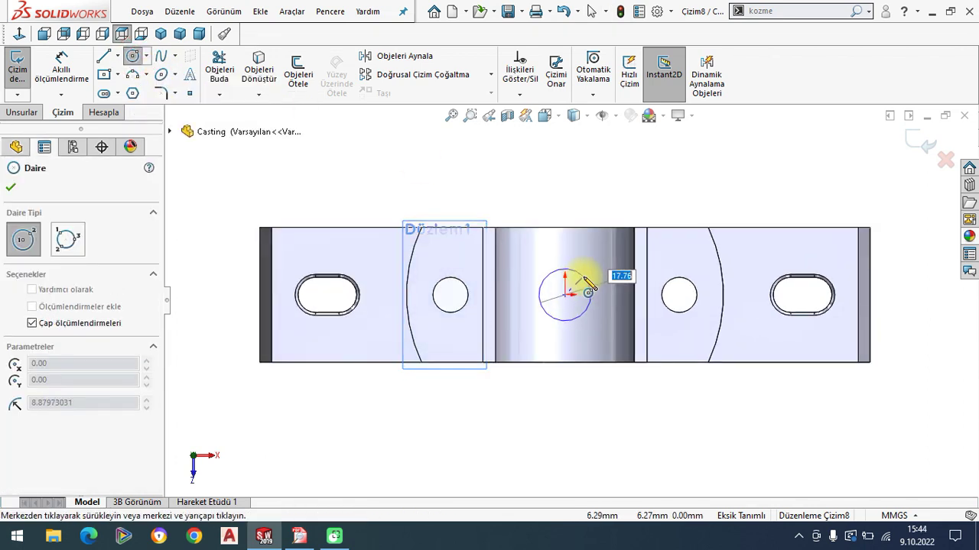
{"action": "left_click", "coordinate": [589, 280]}
{"action": "right_click", "coordinate": [350, 202]}
{"action": "left_click", "coordinate": [335, 201]}
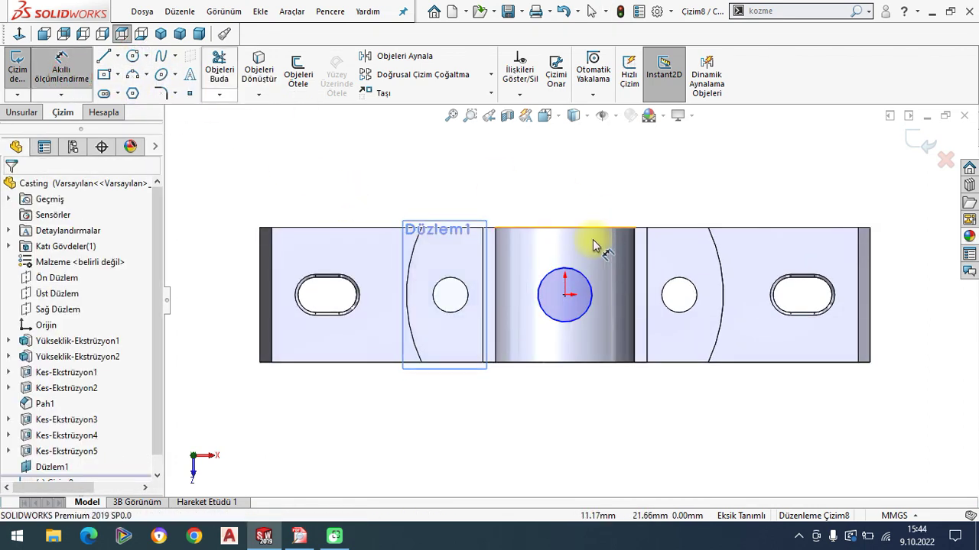
Step: Dimension the circle's diameter to 8 mm and return to the isometric view
{"action": "left_click", "coordinate": [583, 280]}
{"action": "left_click", "coordinate": [587, 193]}
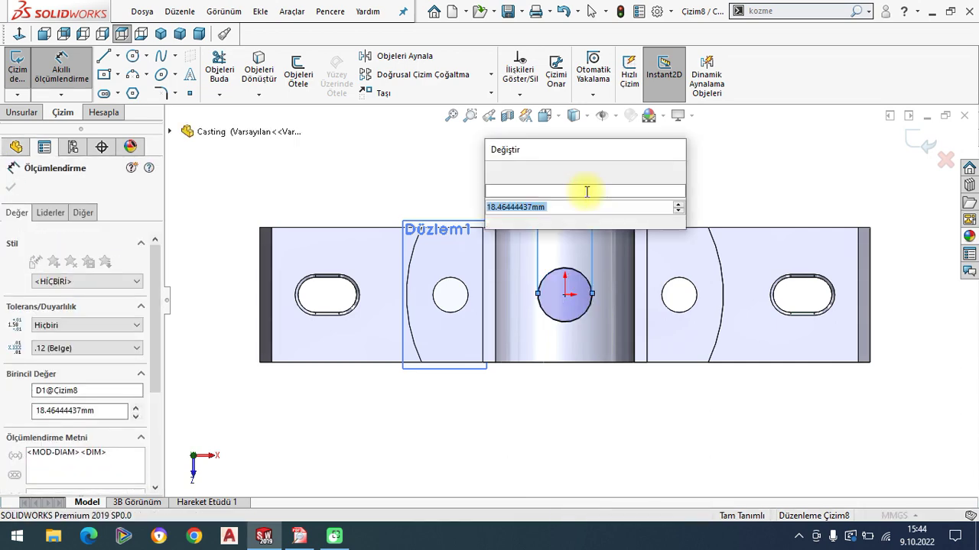
{"action": "type", "text": "8"}
{"action": "key", "text": "Return"}
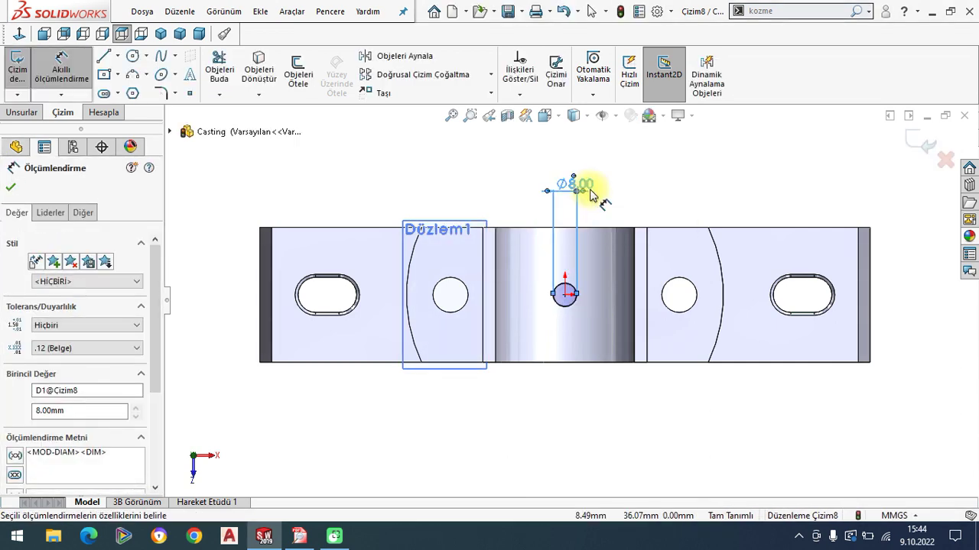
{"action": "left_click", "coordinate": [11, 188]}
{"action": "left_click", "coordinate": [161, 32]}
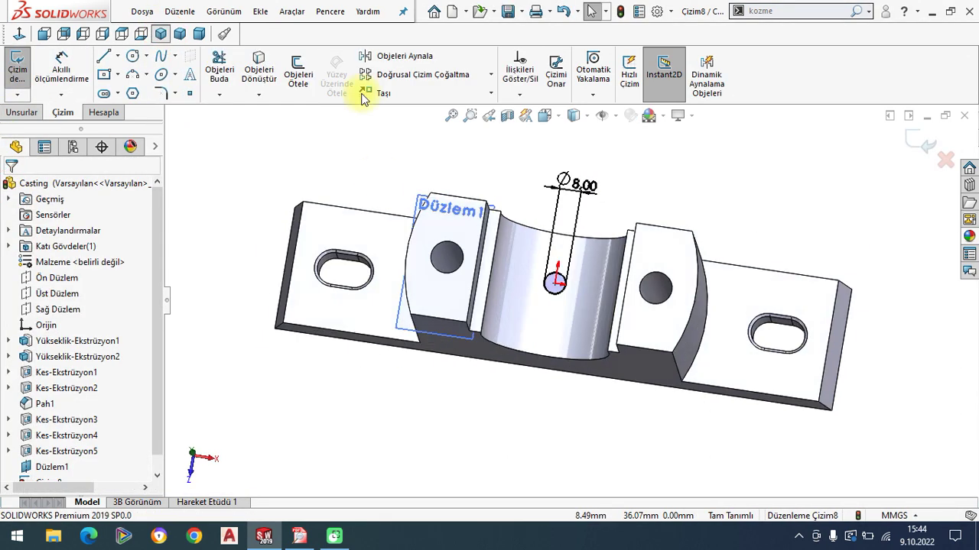
{"action": "left_click", "coordinate": [21, 112]}
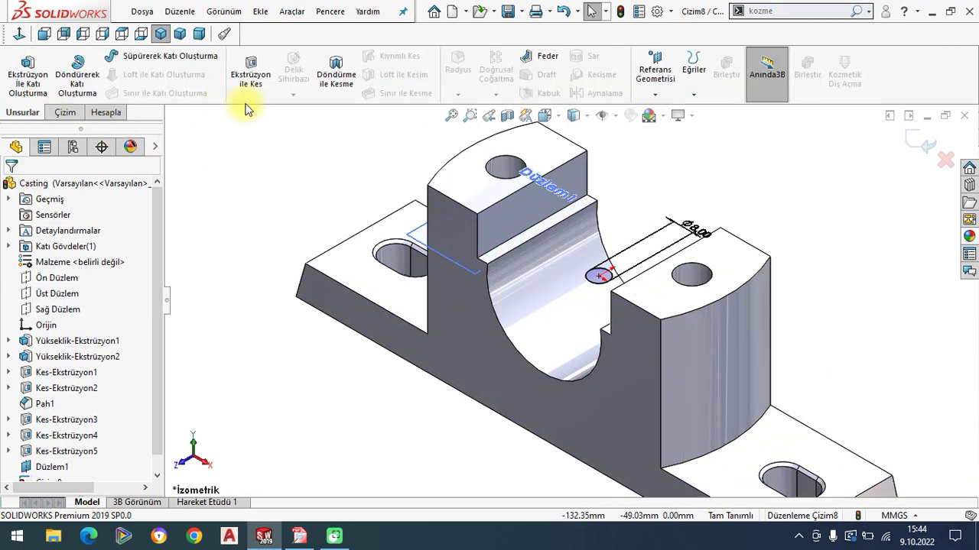
{"action": "left_click", "coordinate": [258, 83]}
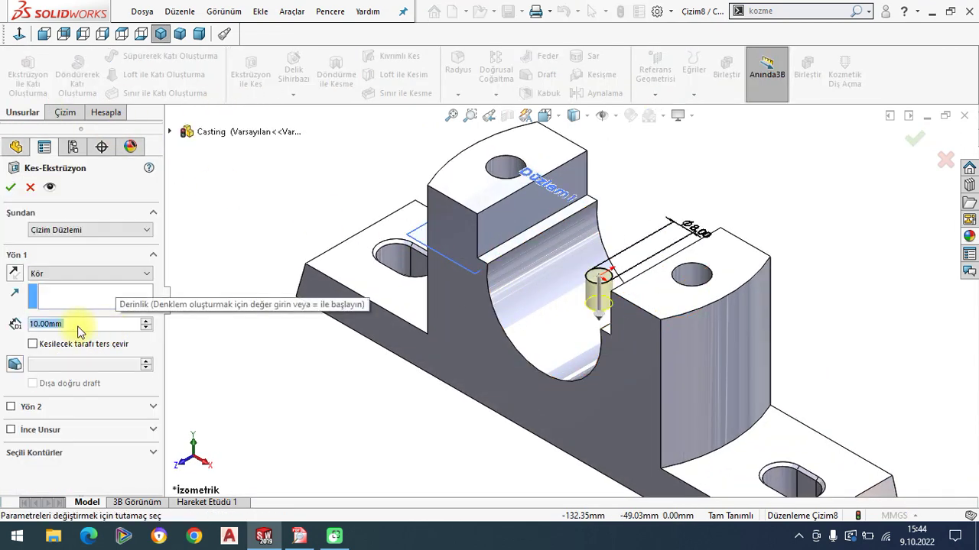
{"action": "type", "text": "32"}
Step: Cut the Ø8 circle as a 32 mm blind extruded cut and inspect the new hole
{"action": "key", "text": "Return"}
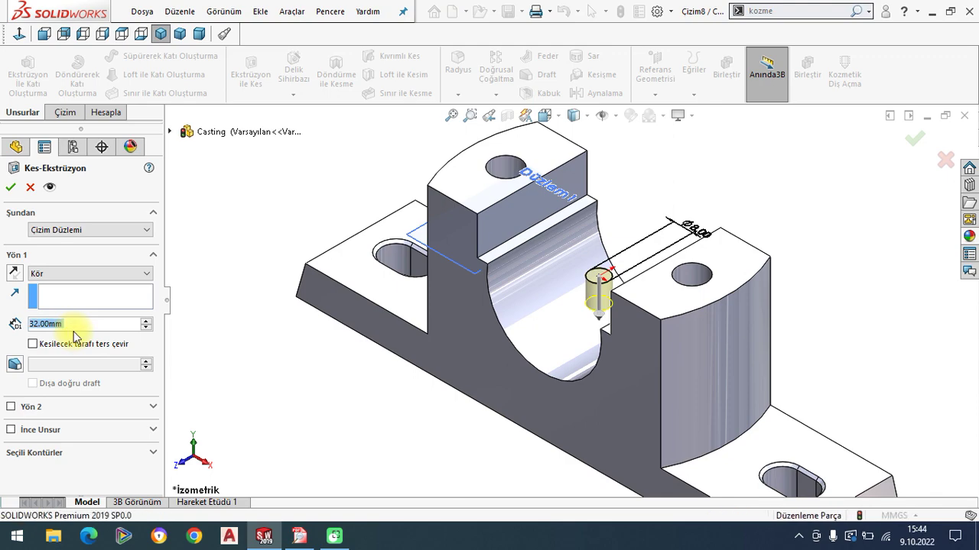
{"action": "key", "text": "Return"}
{"action": "mouse_move", "coordinate": [338, 316]}
{"action": "middle_mouse_down"}
{"action": "mouse_move", "coordinate": [485, 404]}
{"action": "mouse_move", "coordinate": [575, 374]}
{"action": "mouse_move", "coordinate": [600, 306]}
{"action": "mouse_move", "coordinate": [596, 278]}
{"action": "middle_mouse_up"}
{"action": "scroll", "coordinate": [575, 374], "scroll_direction": "down", "scroll_amount": 3}
{"action": "scroll", "coordinate": [596, 278], "scroll_direction": "up", "scroll_amount": 2}
{"action": "scroll", "coordinate": [581, 271], "scroll_direction": "up", "scroll_amount": 2}
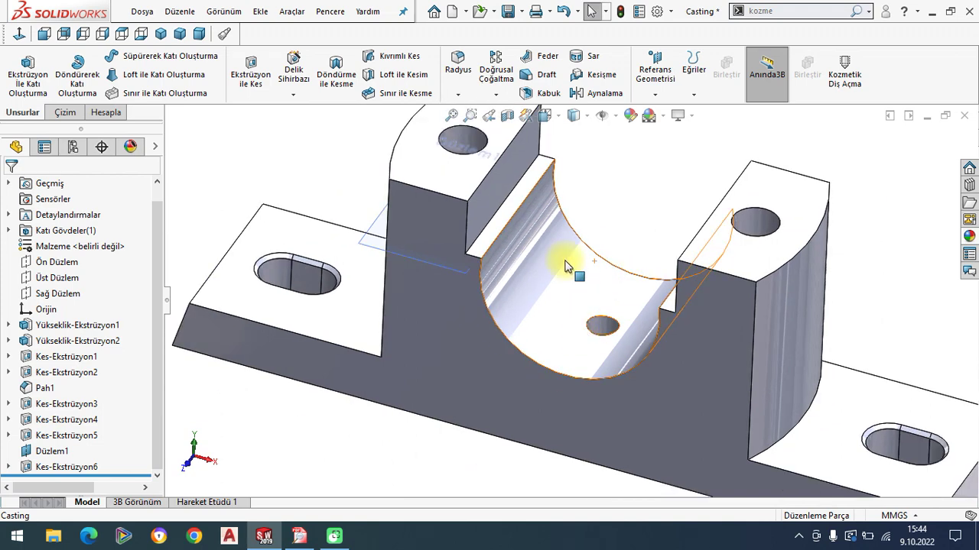
{"action": "right_click", "coordinate": [458, 274]}
{"action": "left_click", "coordinate": [516, 249]}
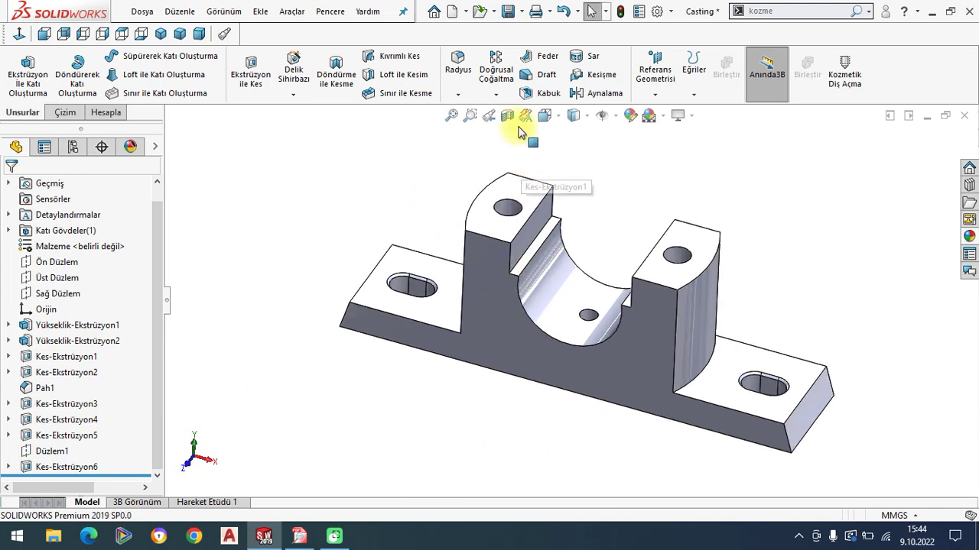
{"action": "left_click", "coordinate": [30, 187]}
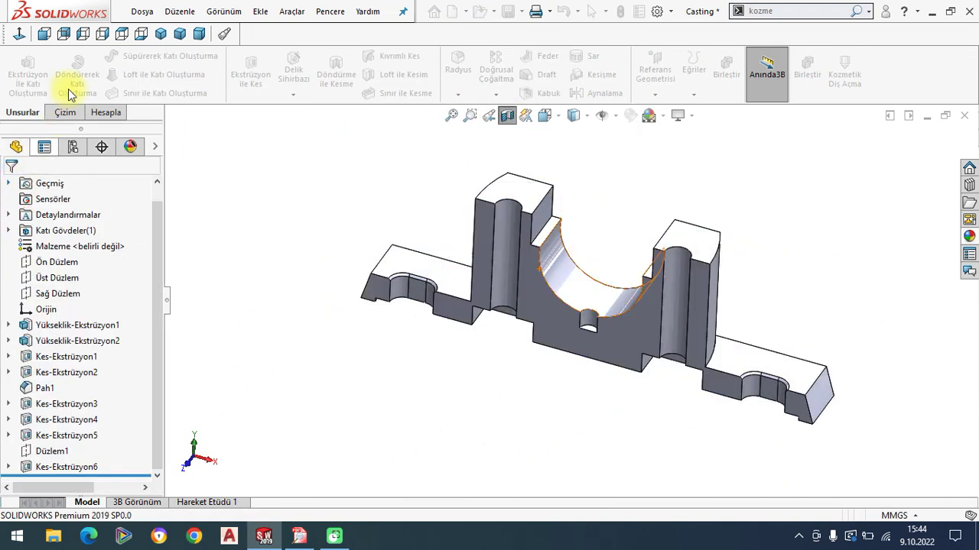
{"action": "key", "text": "ctrl+1"}
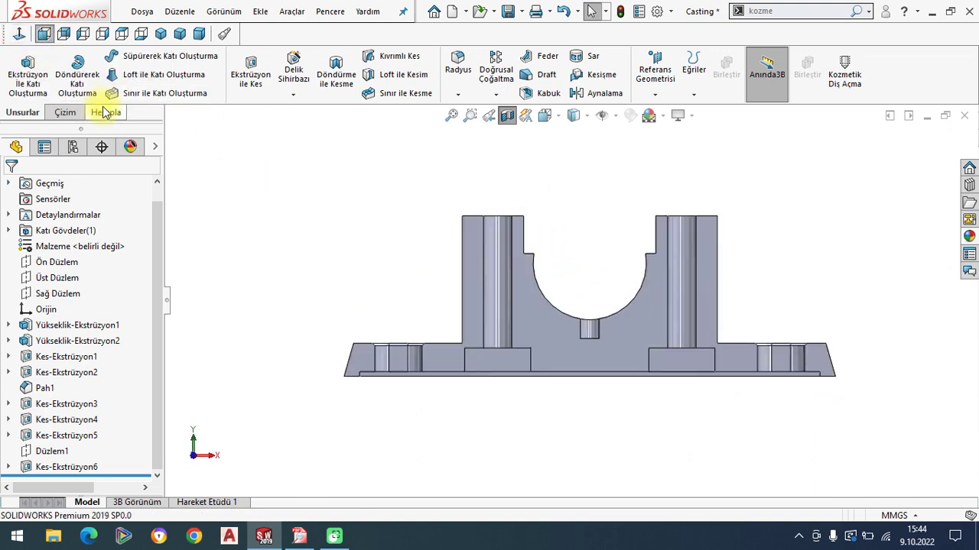
{"action": "left_click", "coordinate": [105, 112]}
{"action": "left_click", "coordinate": [101, 70]}
{"action": "scroll", "coordinate": [573, 329], "scroll_direction": "down", "scroll_amount": 4}
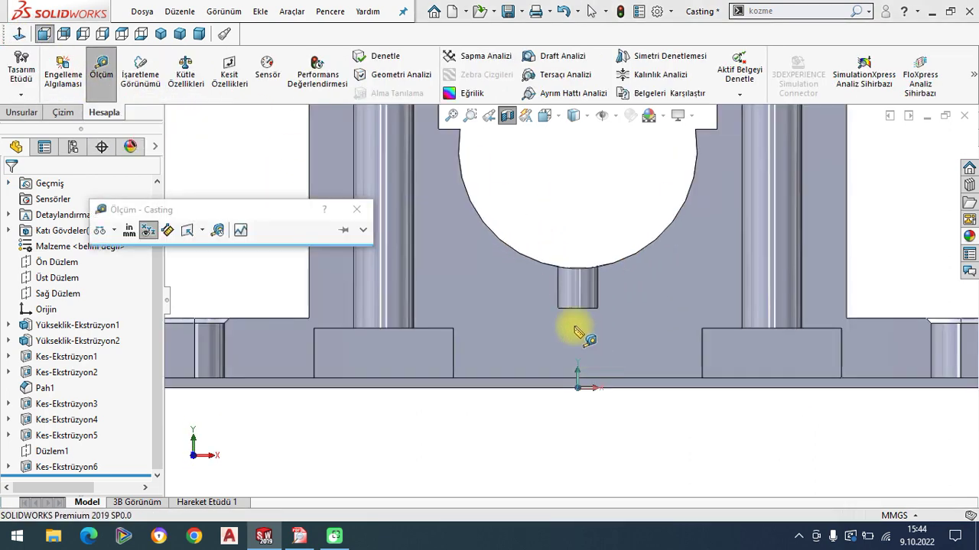
{"action": "left_click", "coordinate": [578, 270]}
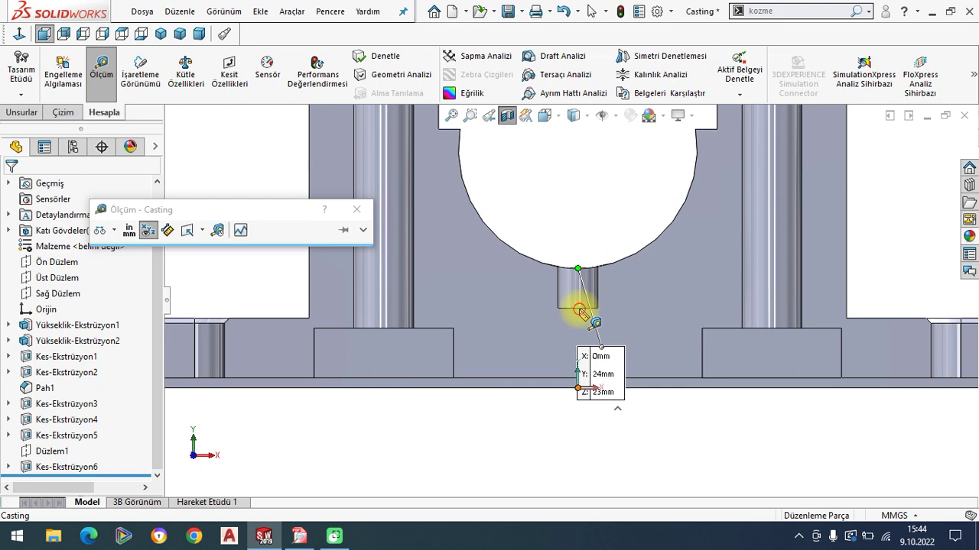
{"action": "left_click", "coordinate": [579, 311]}
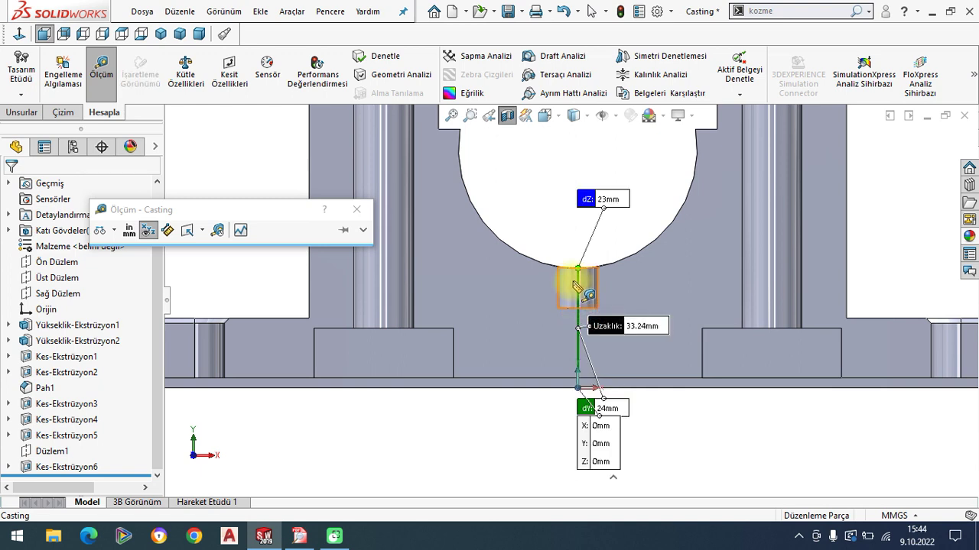
{"action": "key", "text": "Escape"}
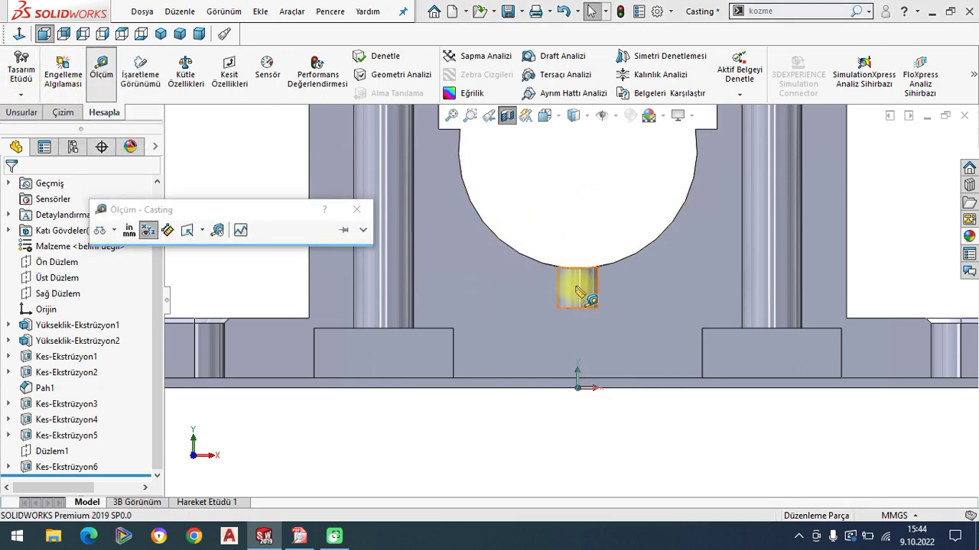
{"action": "left_click", "coordinate": [578, 269]}
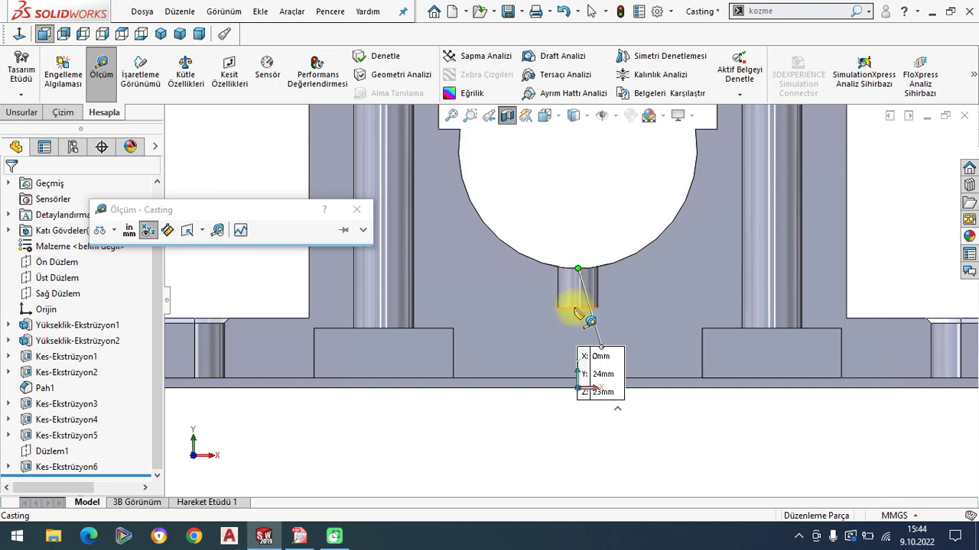
{"action": "left_click", "coordinate": [579, 309]}
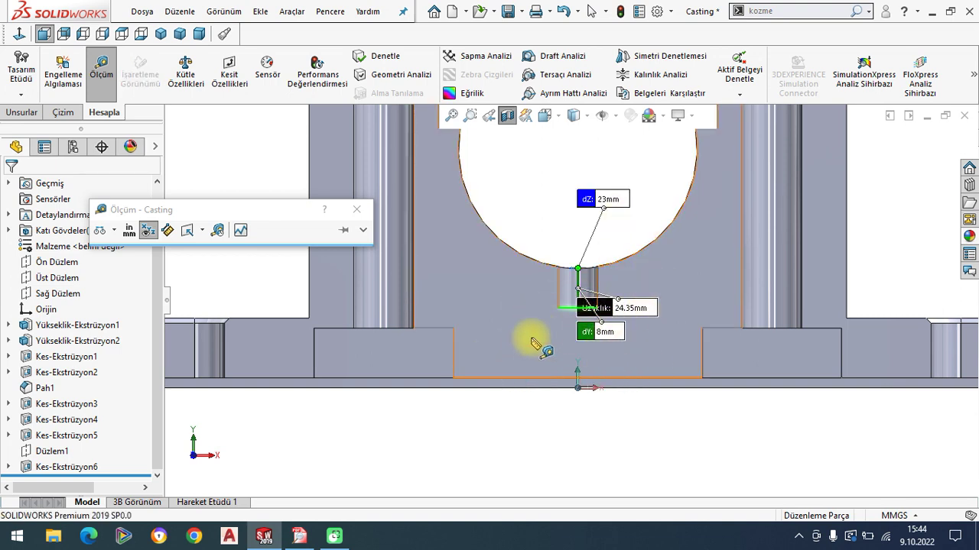
{"action": "key", "text": "Escape"}
{"action": "key", "text": "ctrl+7"}
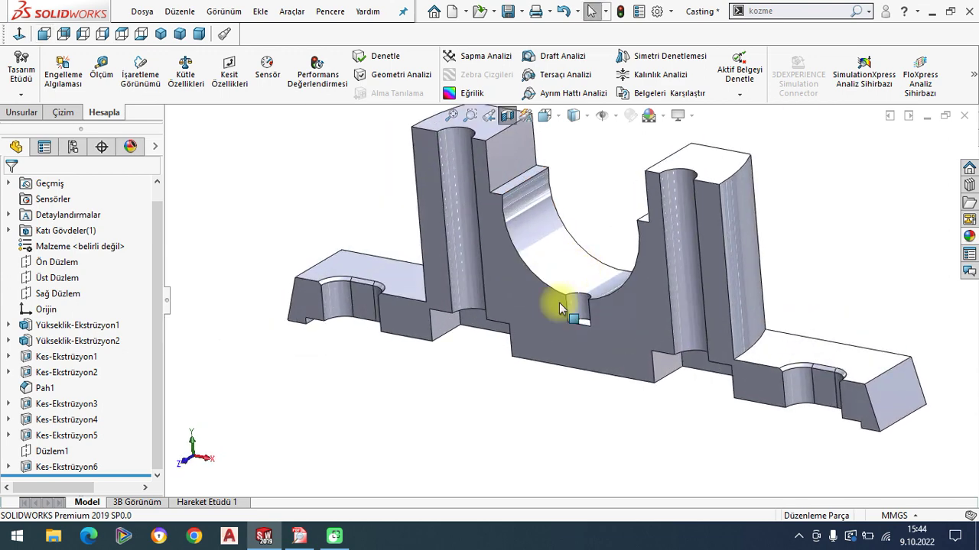
{"action": "left_click", "coordinate": [508, 116]}
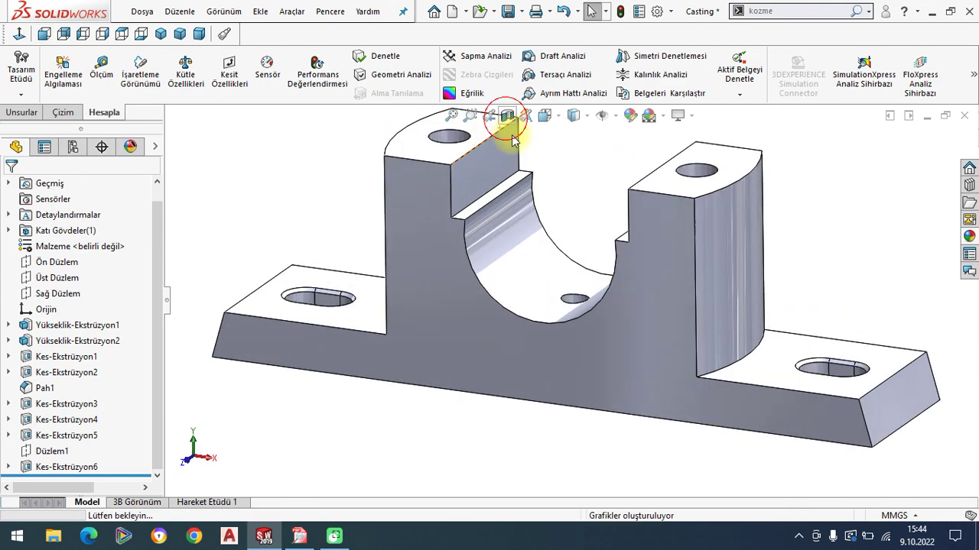
Step: Compare the Casting part against the PDF drawing and save the part
{"action": "scroll", "coordinate": [618, 306], "scroll_direction": "up", "scroll_amount": 3}
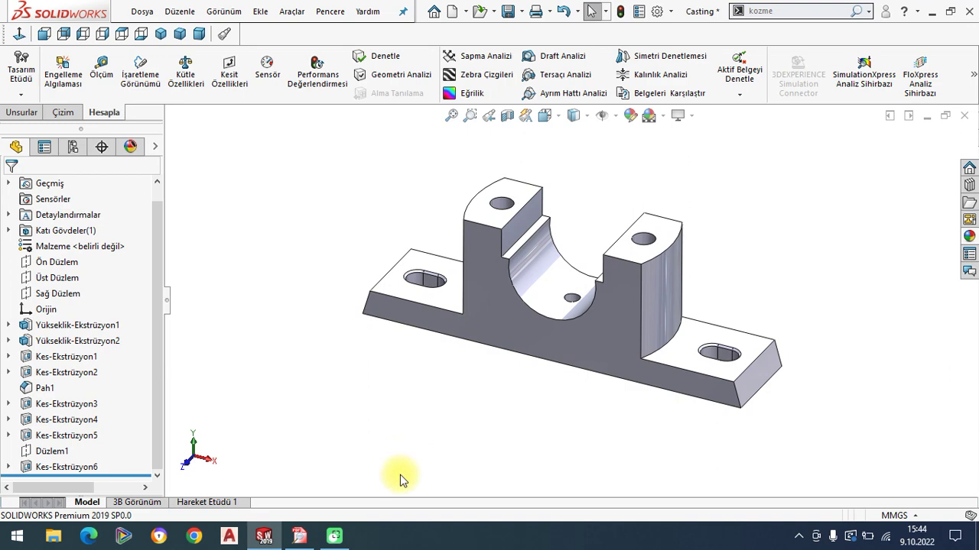
{"action": "left_click", "coordinate": [299, 536]}
{"action": "left_click", "coordinate": [527, 336]}
{"action": "scroll", "coordinate": [528, 321], "scroll_direction": "down", "scroll_amount": 5}
{"action": "scroll", "coordinate": [505, 374], "scroll_direction": "up", "scroll_amount": 1}
{"action": "scroll", "coordinate": [505, 290], "scroll_direction": "down", "scroll_amount": 3}
{"action": "scroll", "coordinate": [459, 383], "scroll_direction": "up", "scroll_amount": 2}
{"action": "left_click", "coordinate": [264, 535]}
{"action": "mouse_move", "coordinate": [462, 322]}
{"action": "middle_mouse_down"}
{"action": "mouse_move", "coordinate": [695, 301]}
{"action": "mouse_move", "coordinate": [619, 349]}
{"action": "middle_mouse_up"}
{"action": "left_click", "coordinate": [507, 14]}
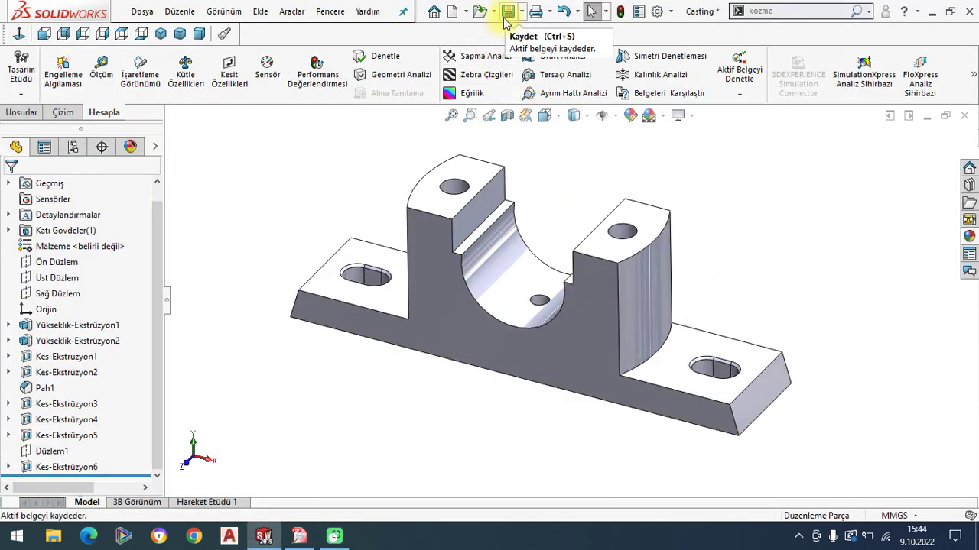
{"action": "left_click", "coordinate": [299, 536]}
{"action": "left_click_drag", "start_coordinate": [461, 344], "coordinate": [437, 500]}
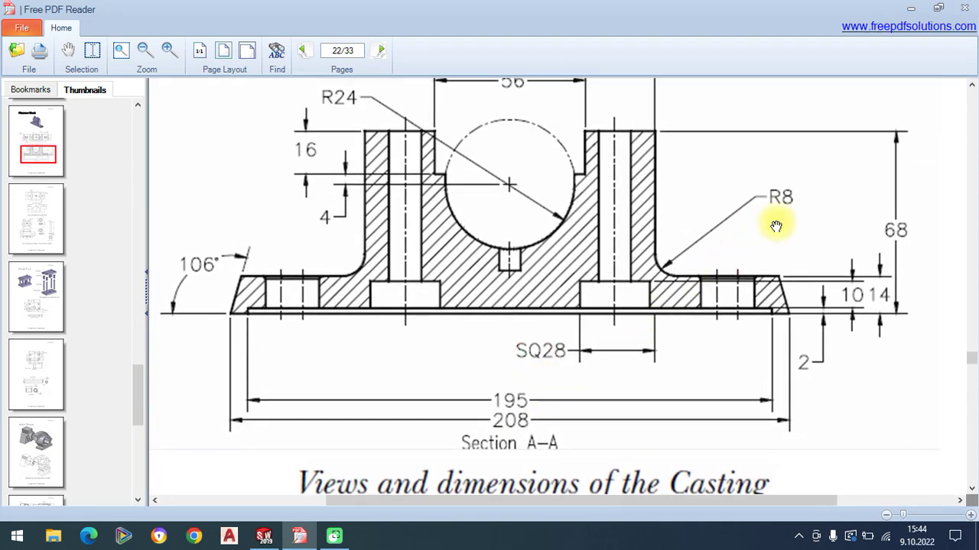
{"action": "left_click", "coordinate": [264, 536]}
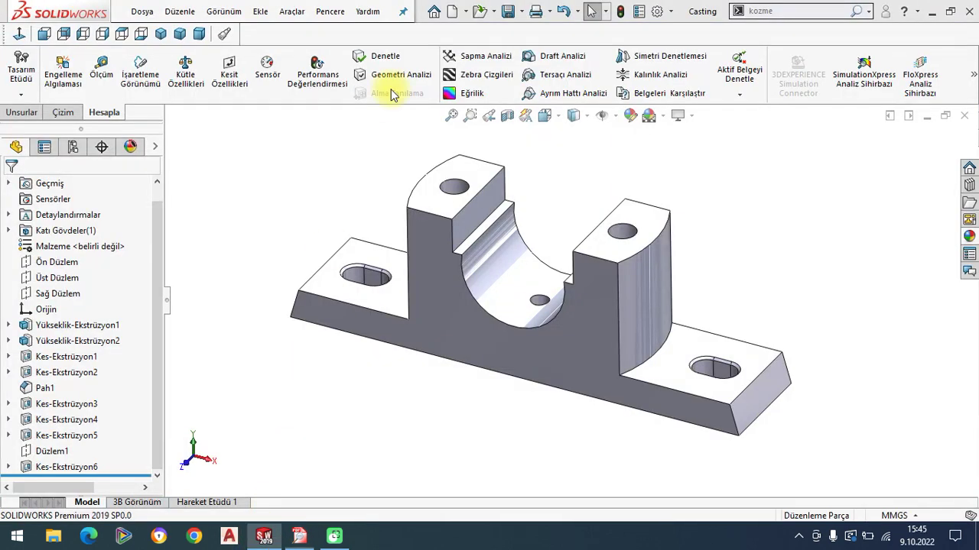
Step: Fillet both inner edges where the uprights meet the base with 8 mm radius
{"action": "left_click", "coordinate": [35, 113]}
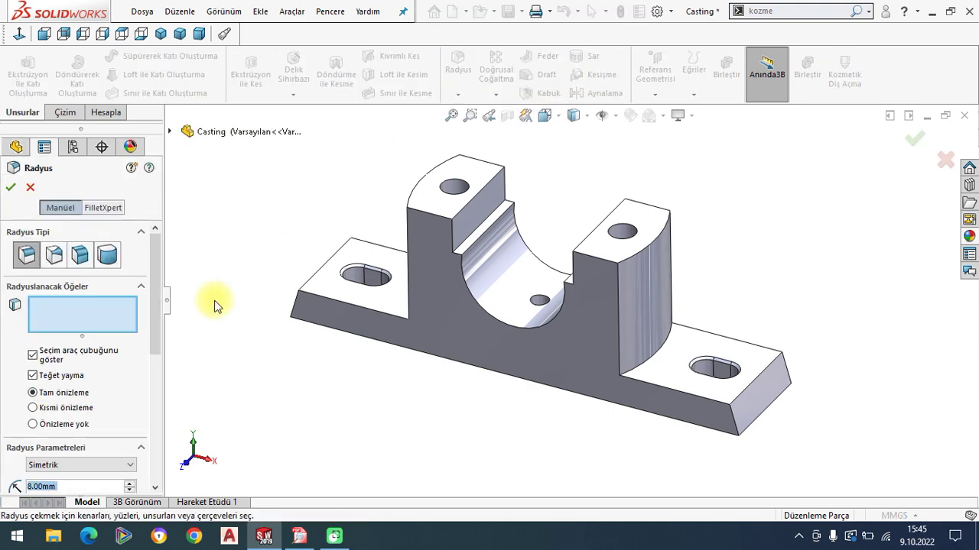
{"action": "left_click", "coordinate": [647, 367]}
{"action": "mouse_move", "coordinate": [404, 375]}
{"action": "middle_mouse_down"}
{"action": "mouse_move", "coordinate": [482, 367]}
{"action": "mouse_move", "coordinate": [419, 376]}
{"action": "middle_mouse_up"}
{"action": "left_click", "coordinate": [463, 334]}
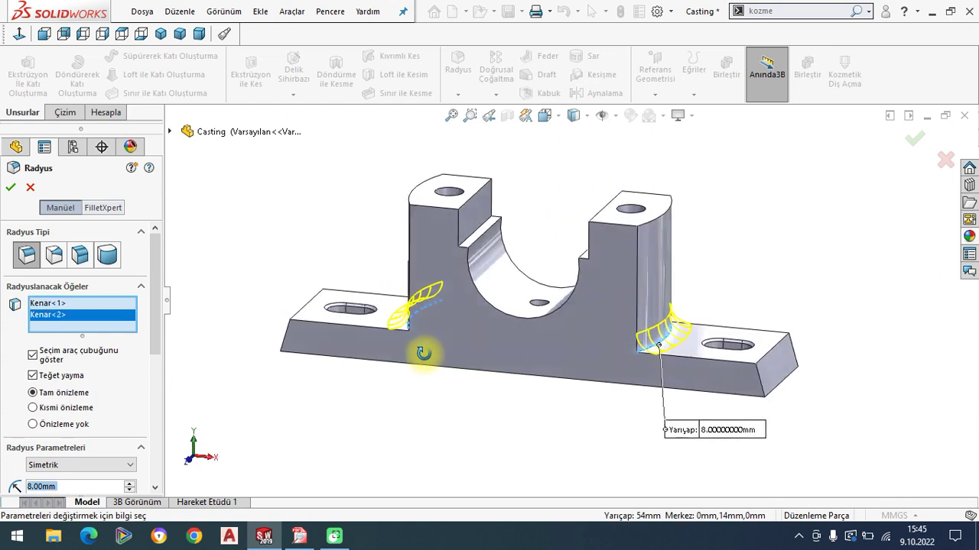
{"action": "left_click", "coordinate": [11, 189]}
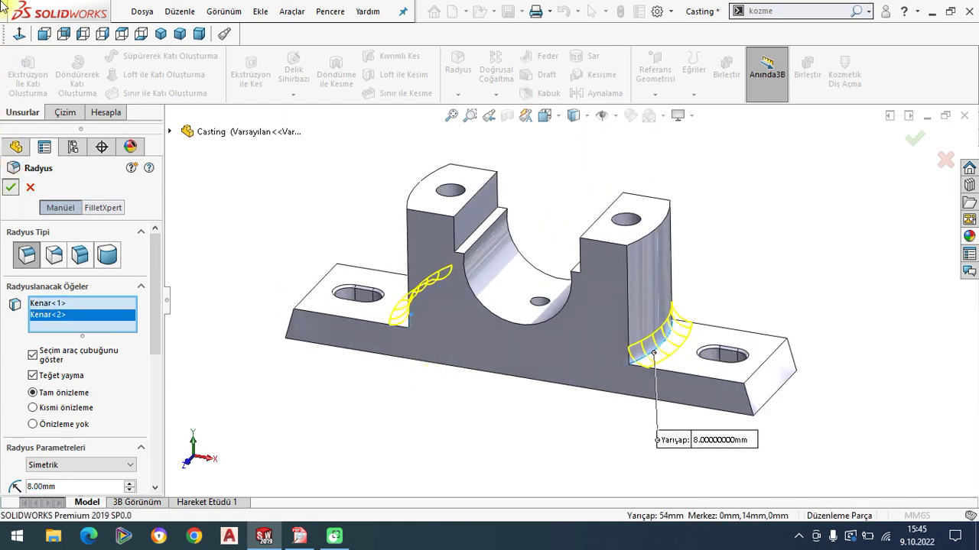
Step: Save and close the Casting part, then start a new Part document
{"action": "left_click", "coordinate": [507, 11]}
{"action": "left_click", "coordinate": [161, 36]}
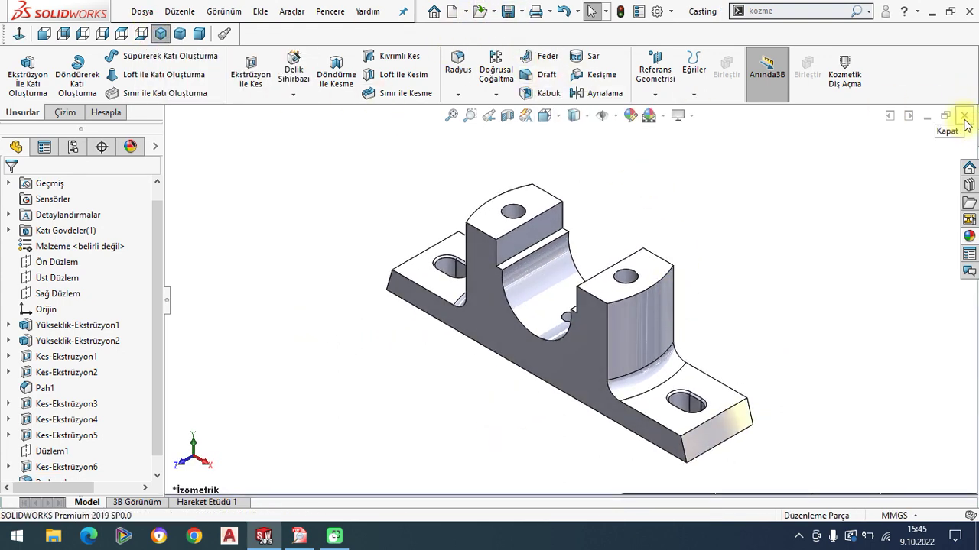
{"action": "left_click", "coordinate": [507, 10]}
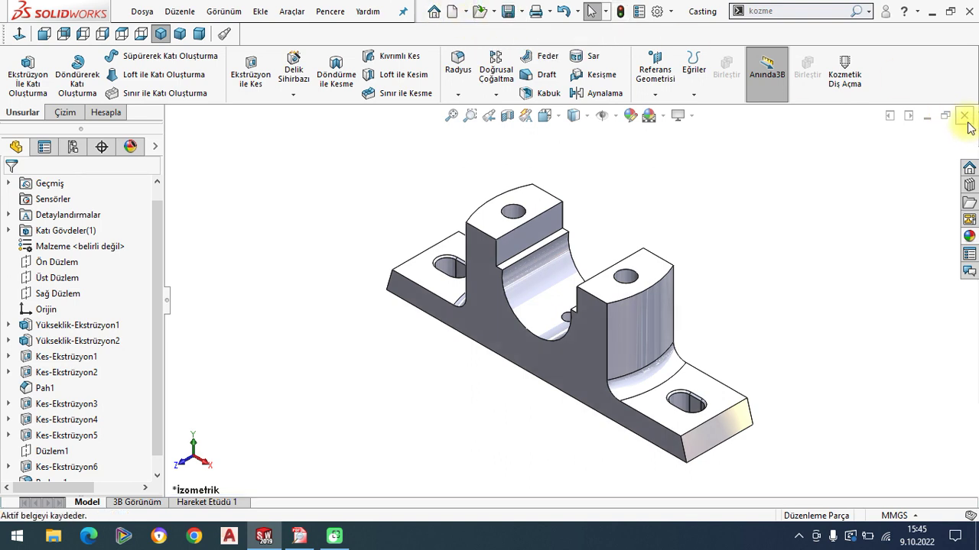
{"action": "left_click", "coordinate": [964, 116]}
{"action": "left_click", "coordinate": [142, 11]}
{"action": "left_click", "coordinate": [155, 35]}
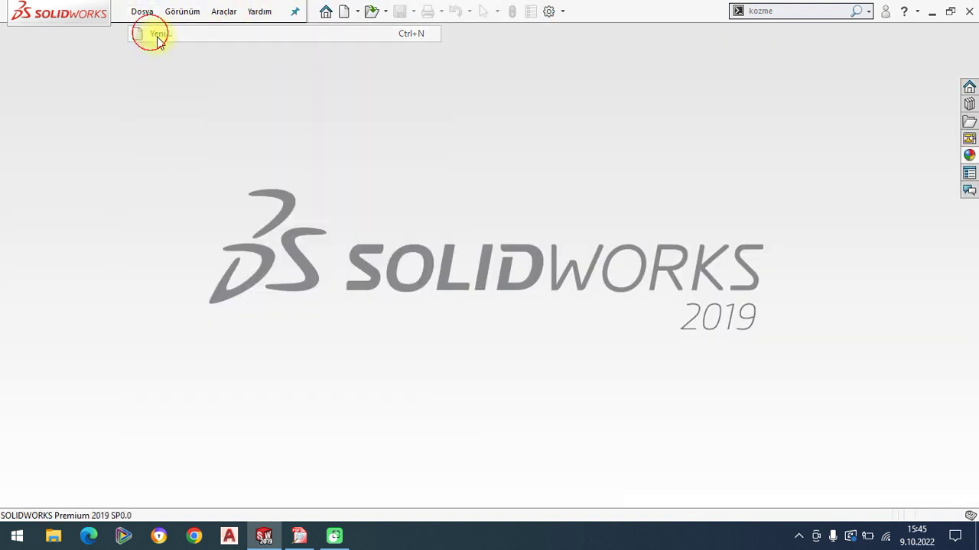
{"action": "left_click", "coordinate": [348, 222]}
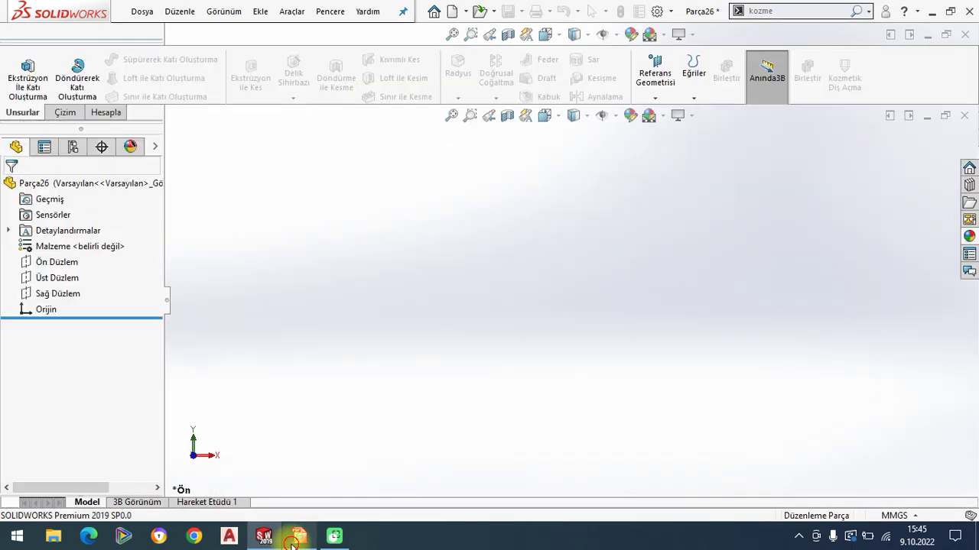
Step: Scroll the PDF to page 23 and view the Cap drawing at actual size
{"action": "left_click", "coordinate": [299, 536]}
{"action": "scroll", "coordinate": [501, 355], "scroll_direction": "down", "scroll_amount": 2}
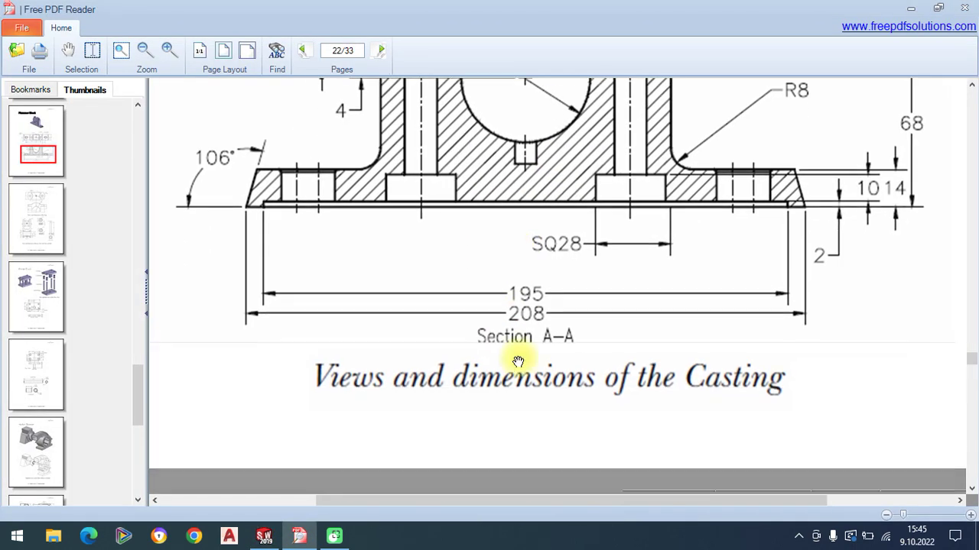
{"action": "scroll", "coordinate": [491, 323], "scroll_direction": "down", "scroll_amount": 3}
{"action": "scroll", "coordinate": [482, 299], "scroll_direction": "down", "scroll_amount": 3}
{"action": "scroll", "coordinate": [505, 306], "scroll_direction": "down", "scroll_amount": 3}
{"action": "scroll", "coordinate": [521, 292], "scroll_direction": "down", "scroll_amount": 3}
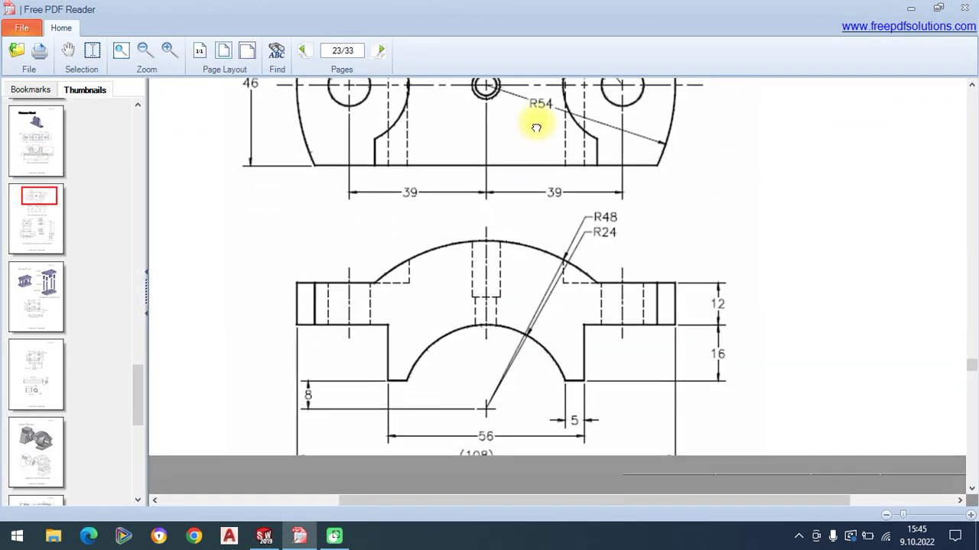
{"action": "scroll", "coordinate": [525, 285], "scroll_direction": "down", "scroll_amount": 1}
{"action": "scroll", "coordinate": [531, 227], "scroll_direction": "up", "scroll_amount": 3}
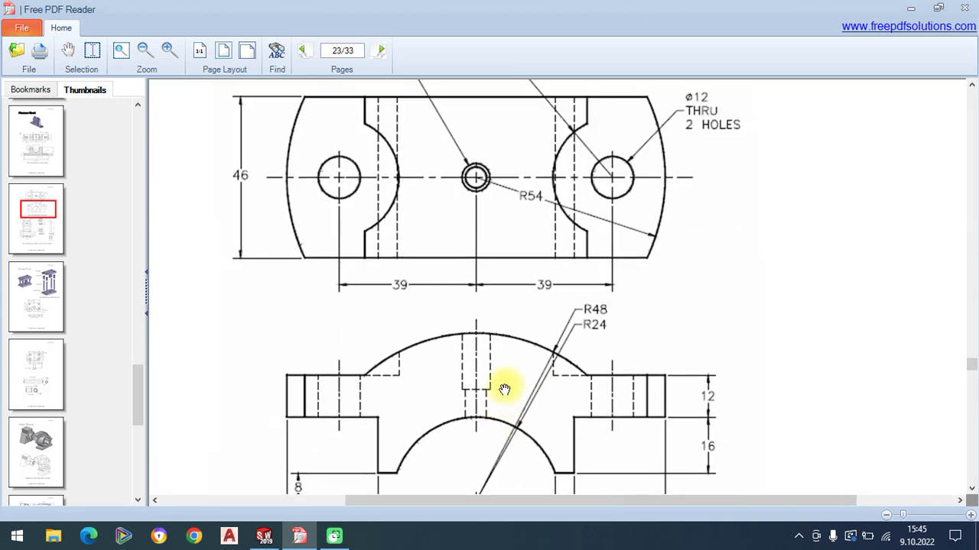
{"action": "left_click", "coordinate": [205, 53]}
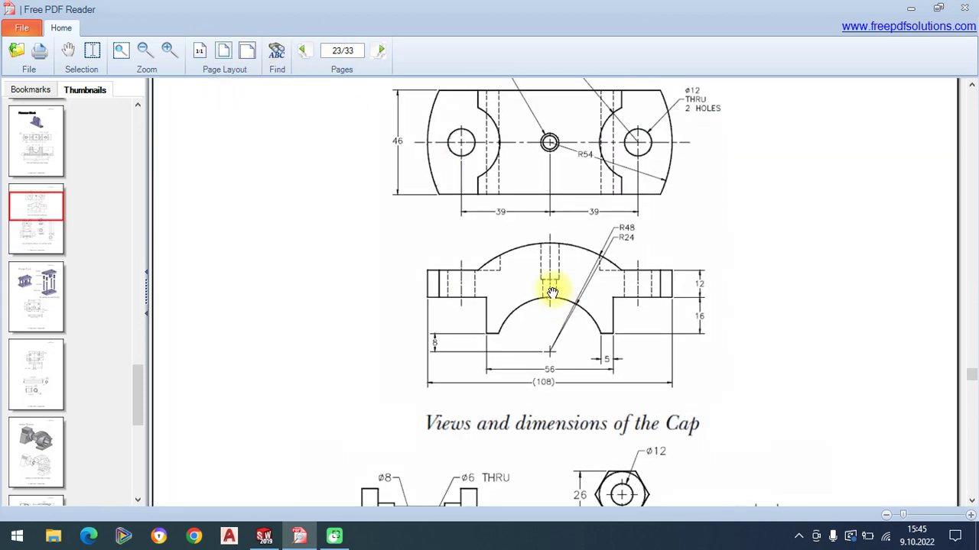
{"action": "left_click_drag", "start_coordinate": [535, 237], "coordinate": [517, 191]}
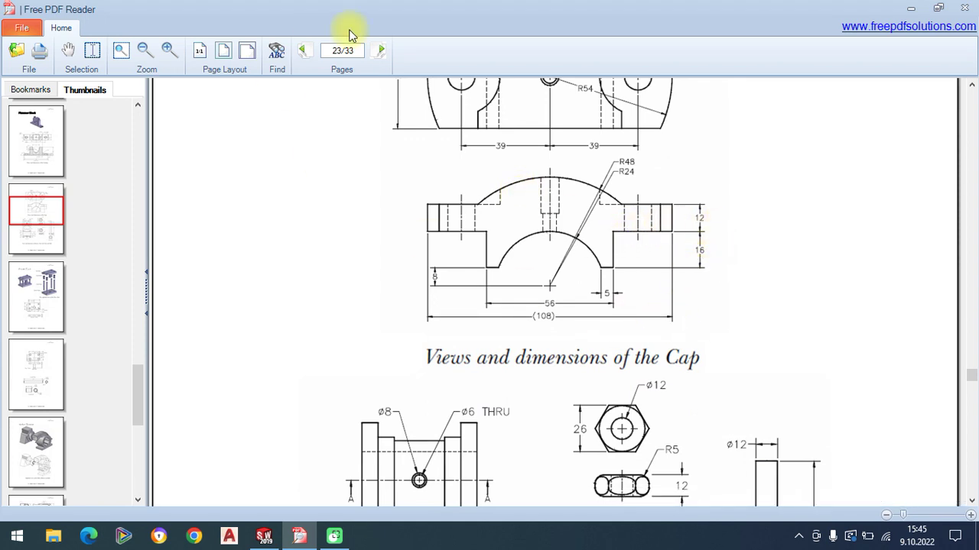
{"action": "scroll", "coordinate": [612, 283], "scroll_direction": "up", "scroll_amount": 1}
{"action": "scroll", "coordinate": [636, 252], "scroll_direction": "up", "scroll_amount": 1}
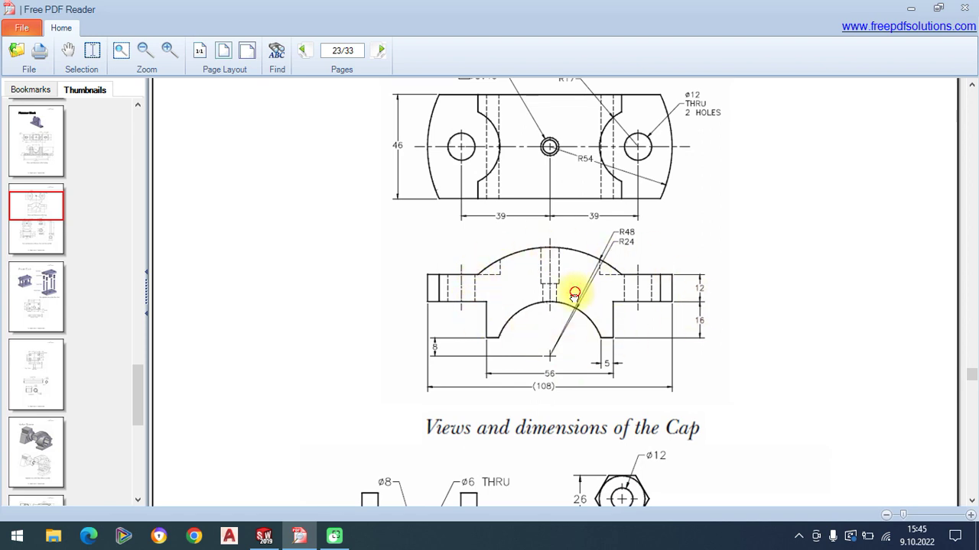
{"action": "scroll", "coordinate": [574, 306], "scroll_direction": "up", "scroll_amount": 1}
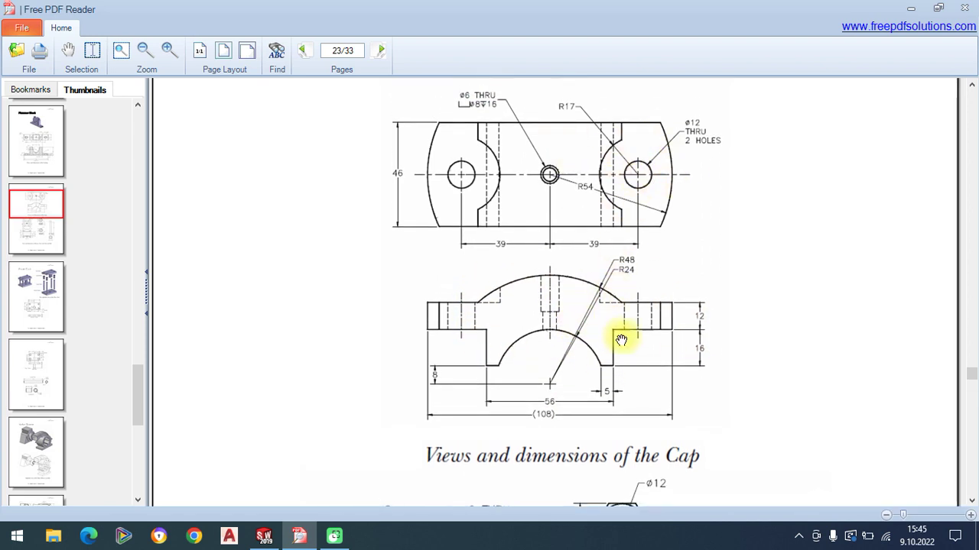
{"action": "left_click", "coordinate": [264, 536]}
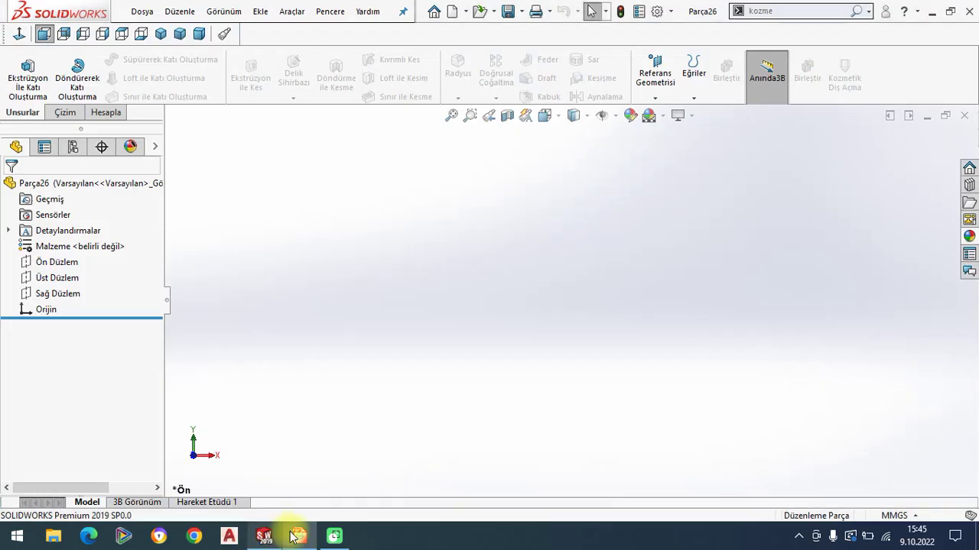
Step: Save the empty part with the file name Cap
{"action": "left_click", "coordinate": [23, 262]}
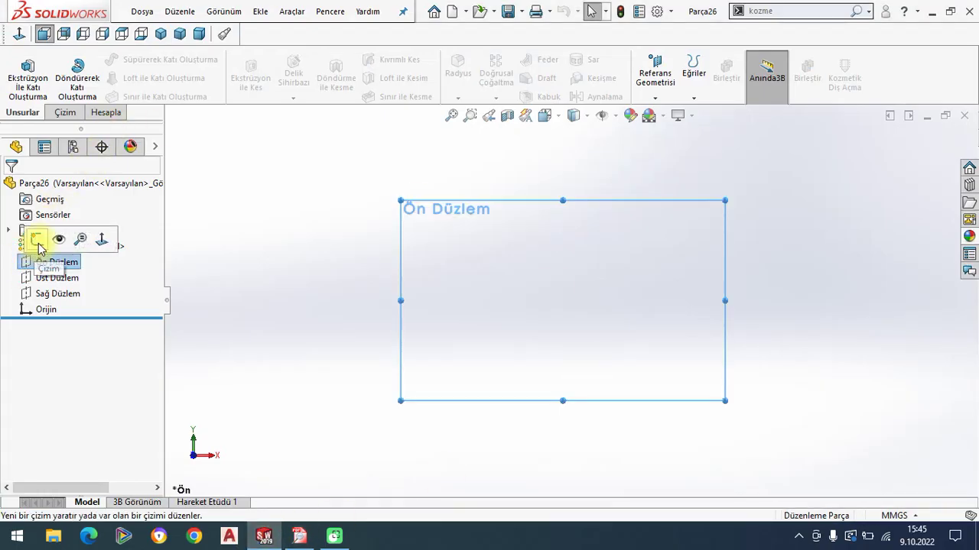
{"action": "left_click", "coordinate": [277, 233]}
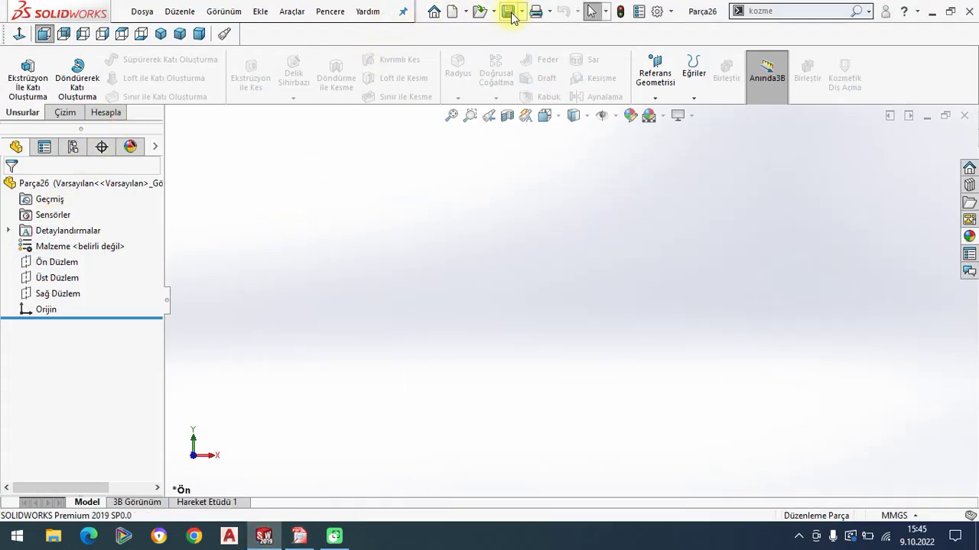
{"action": "key", "text": "ctrl+s"}
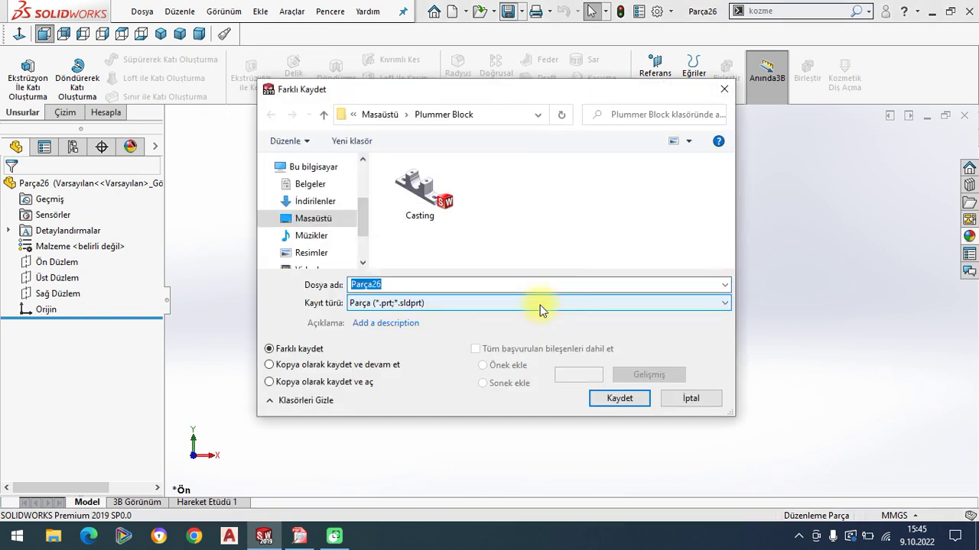
{"action": "type", "text": "Cap"}
{"action": "left_click", "coordinate": [620, 398]}
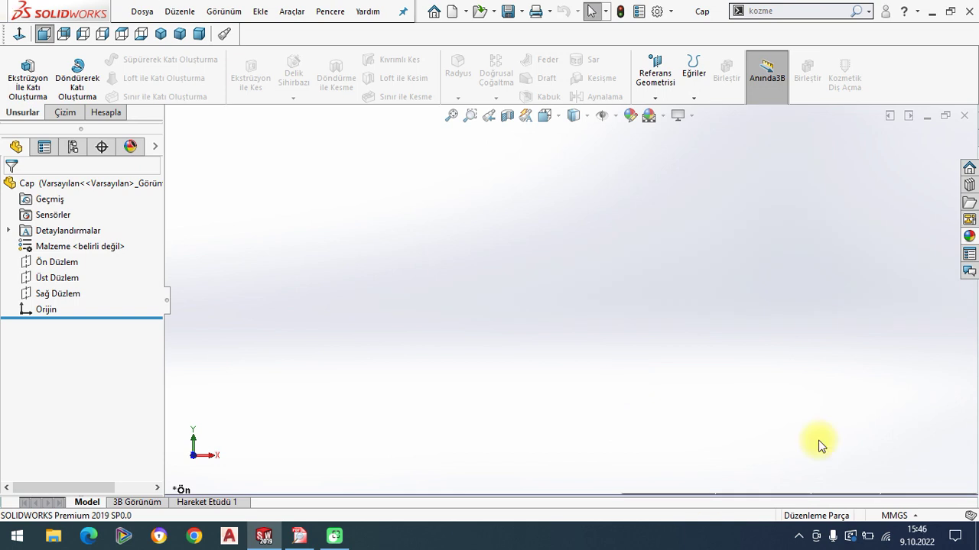
Step: Sketch a centerpoint arc about the origin on Ön Düzlem, then check the Cap drawing
{"action": "left_click", "coordinate": [44, 260]}
{"action": "left_click", "coordinate": [37, 236]}
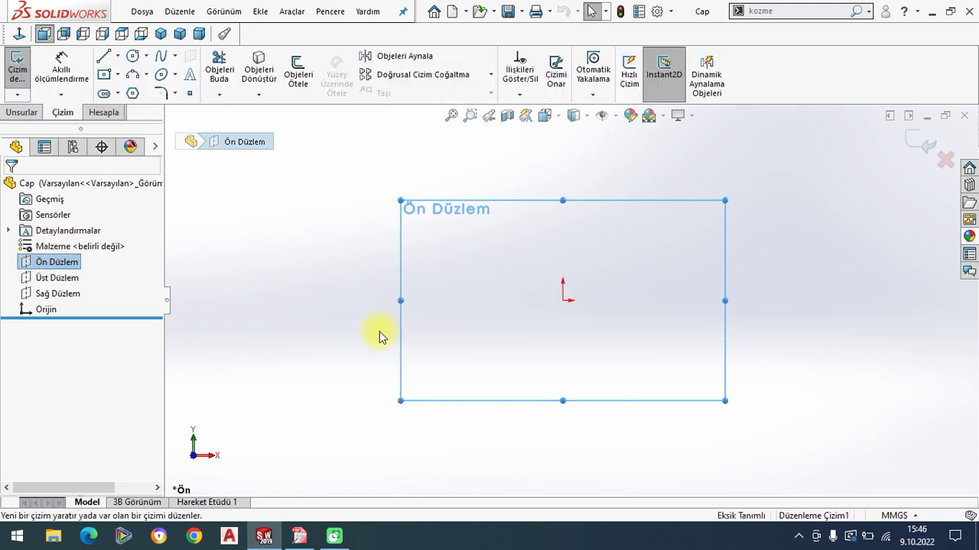
{"action": "left_click", "coordinate": [146, 75]}
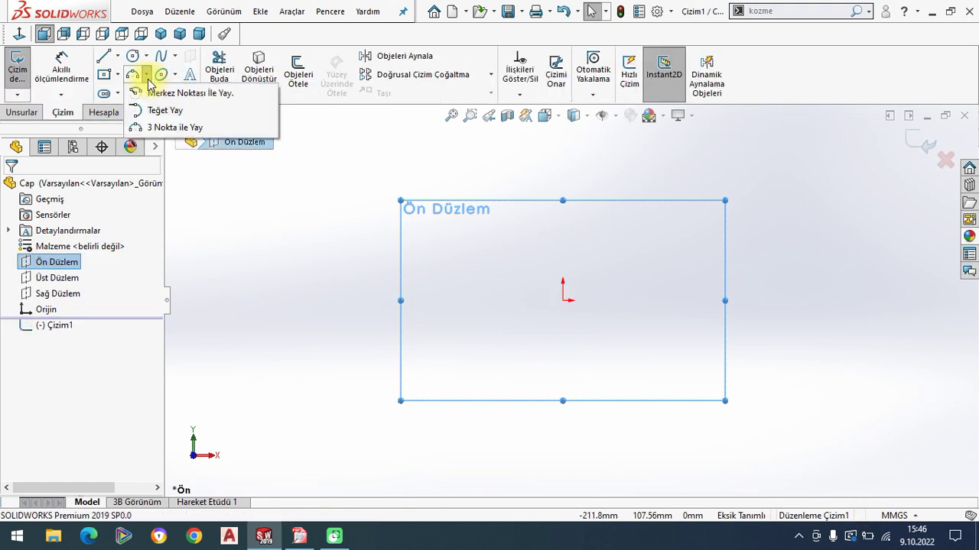
{"action": "left_click", "coordinate": [153, 94]}
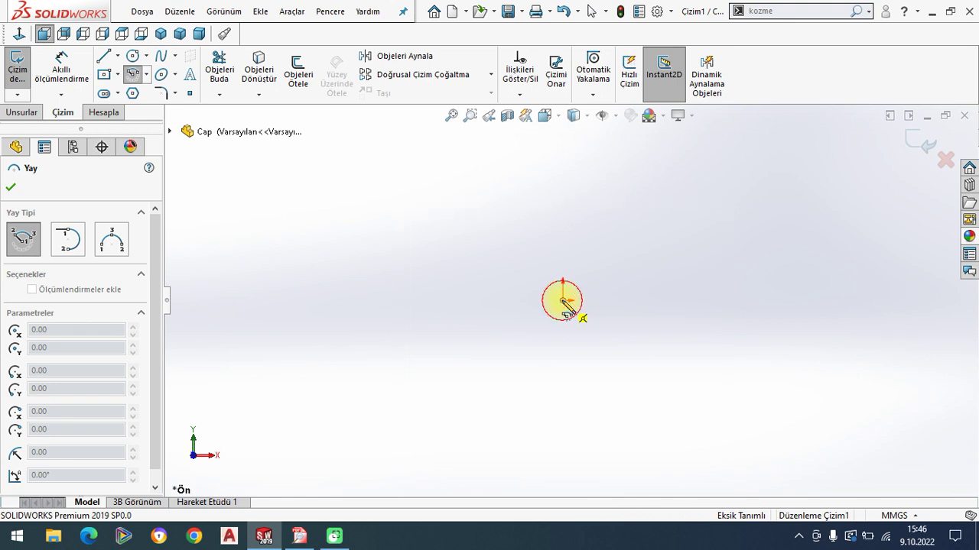
{"action": "left_click", "coordinate": [604, 268]}
{"action": "key", "text": "Escape"}
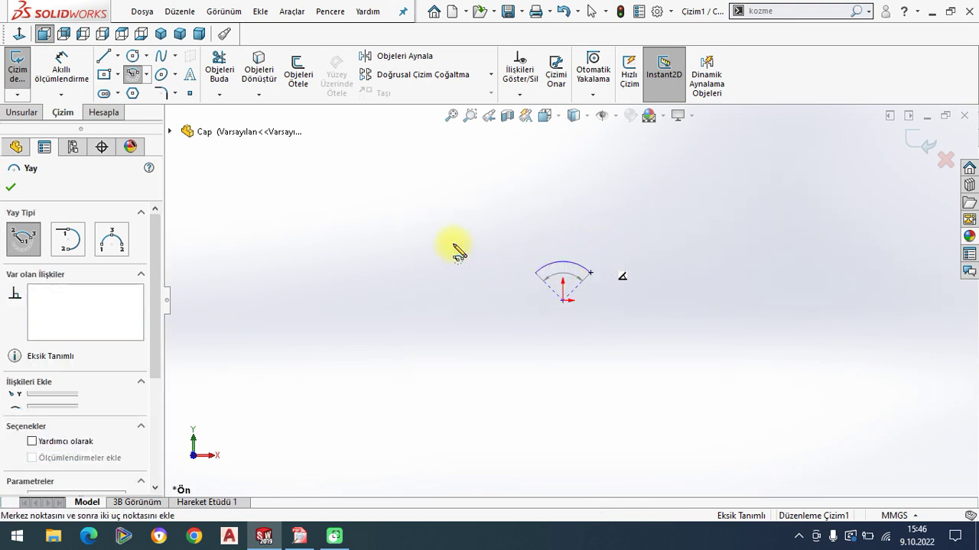
{"action": "left_click", "coordinate": [400, 229]}
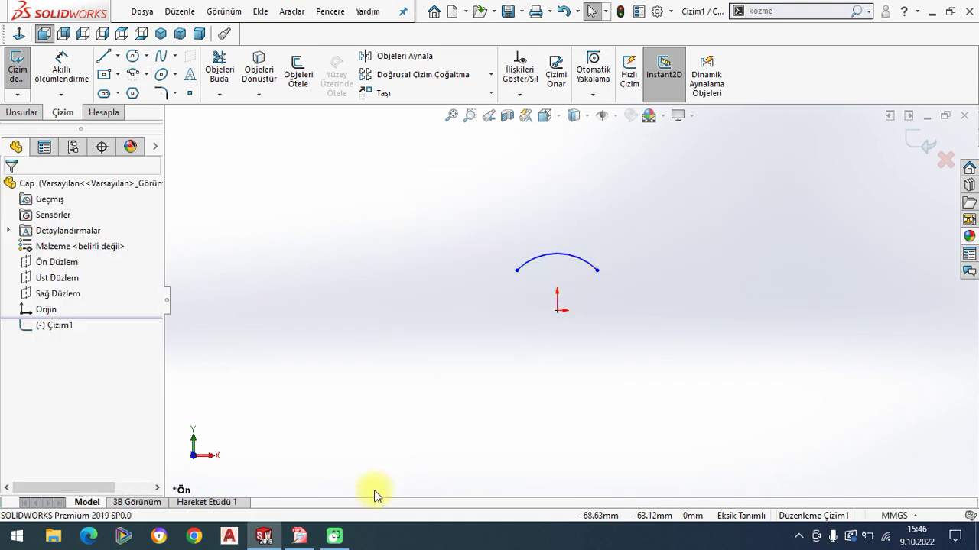
{"action": "left_click", "coordinate": [299, 536]}
{"action": "scroll", "coordinate": [543, 367], "scroll_direction": "down", "scroll_amount": 1}
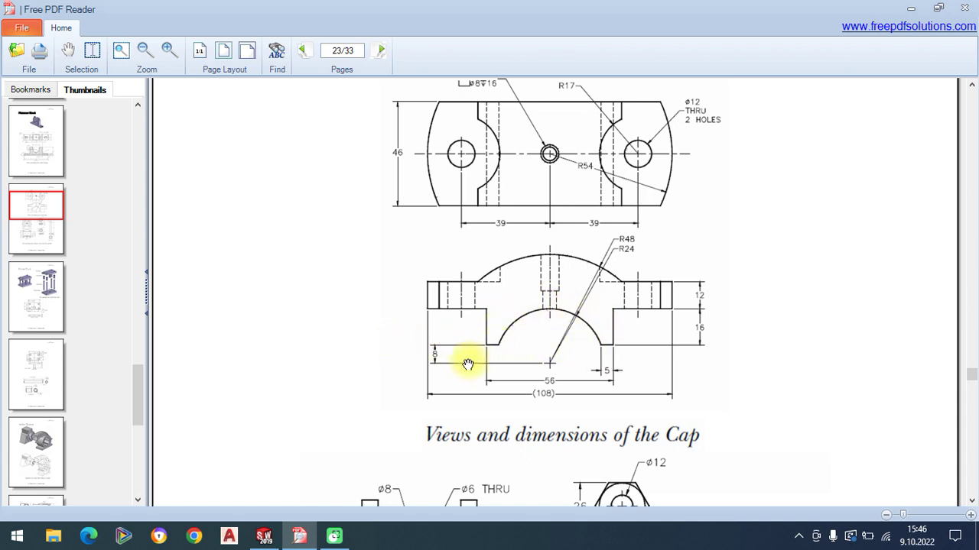
Step: Return from the Cap drawing to the arc sketch Çizim1 in SOLIDWORKS
{"action": "left_click", "coordinate": [263, 536]}
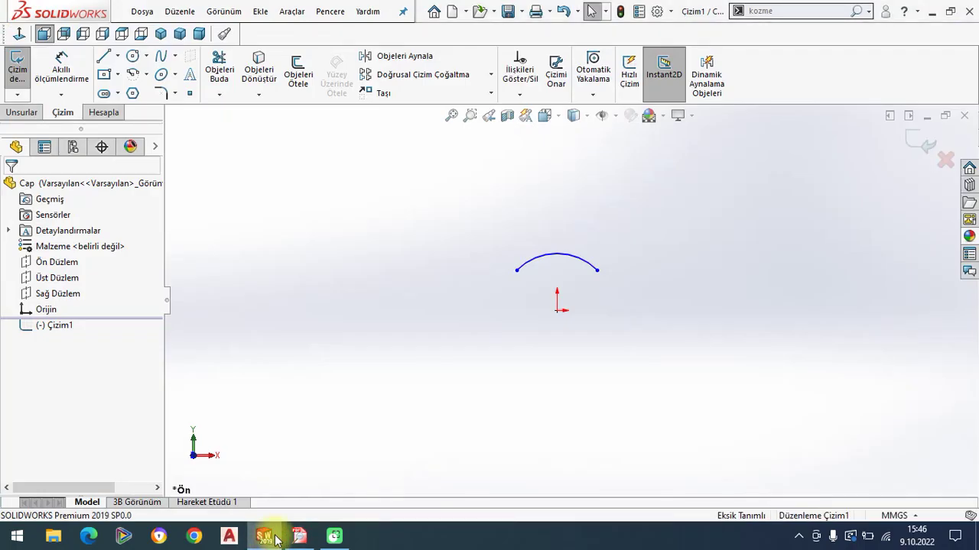
Step: Dimension the arc's end point 8 mm above the origin
{"action": "left_click", "coordinate": [67, 73]}
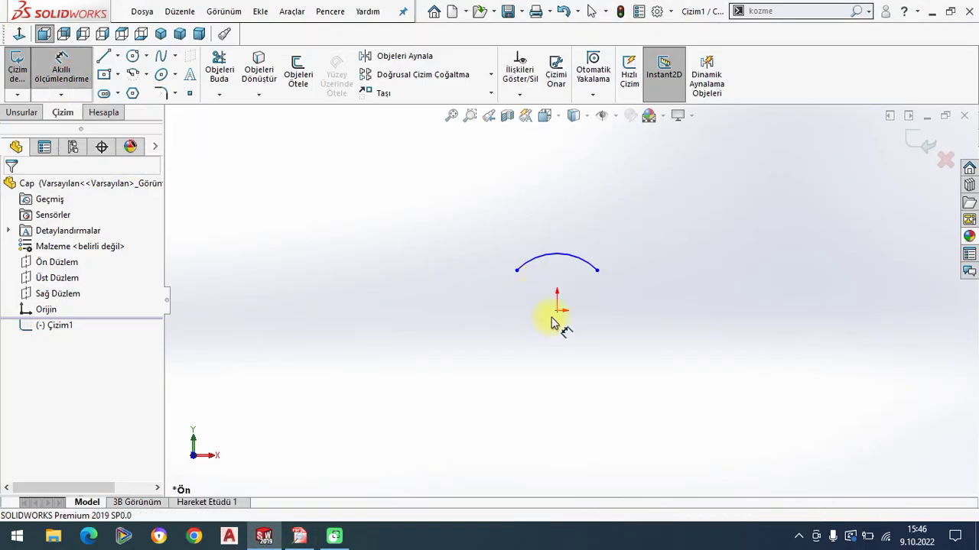
{"action": "left_click", "coordinate": [517, 271]}
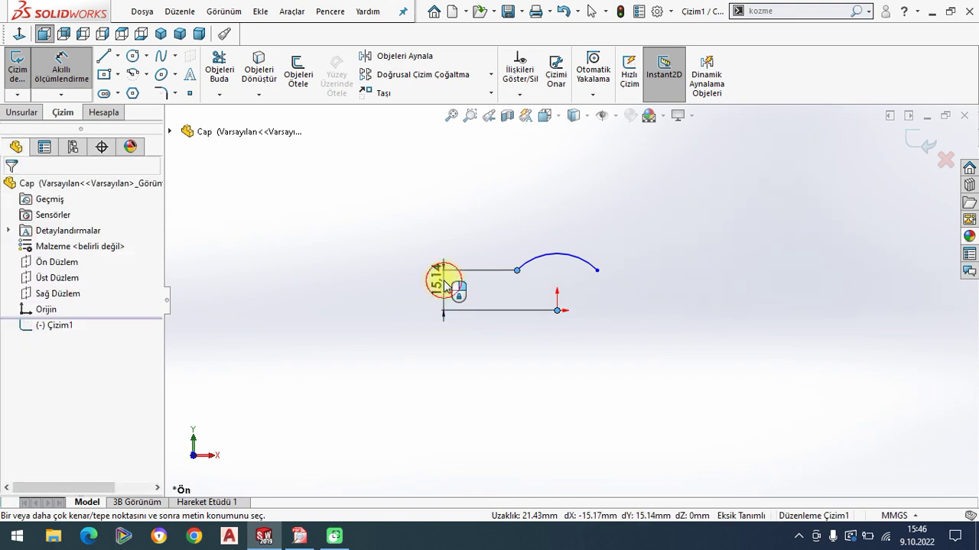
{"action": "left_click", "coordinate": [451, 282]}
{"action": "type", "text": "8"}
{"action": "key", "text": "Return"}
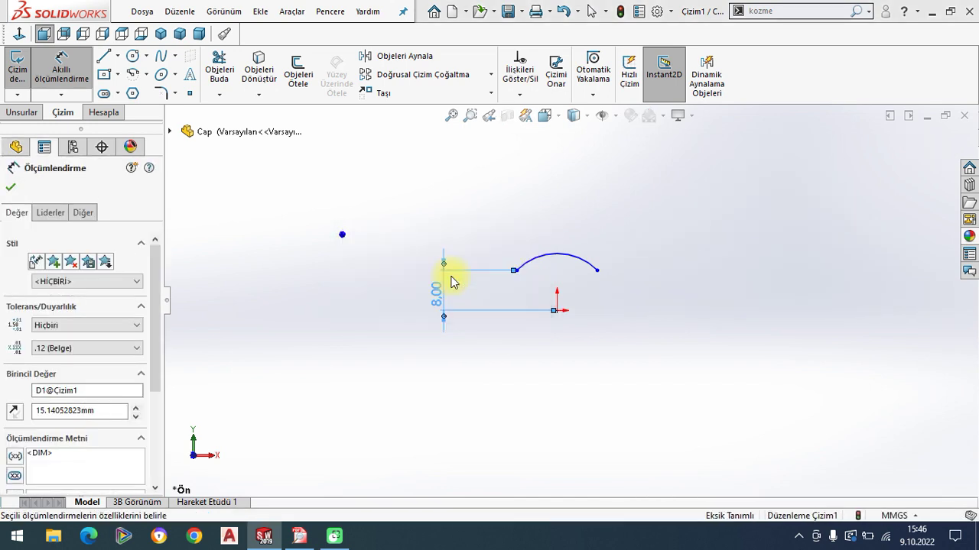
{"action": "left_click", "coordinate": [352, 382]}
{"action": "left_click", "coordinate": [299, 536]}
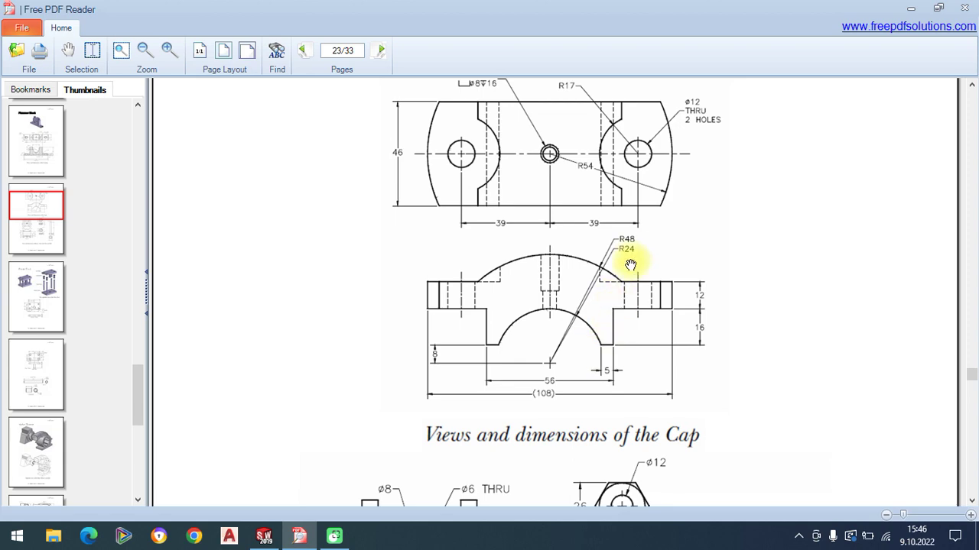
Step: Set the arc's radius dimension to 24 mm
{"action": "left_click", "coordinate": [264, 536]}
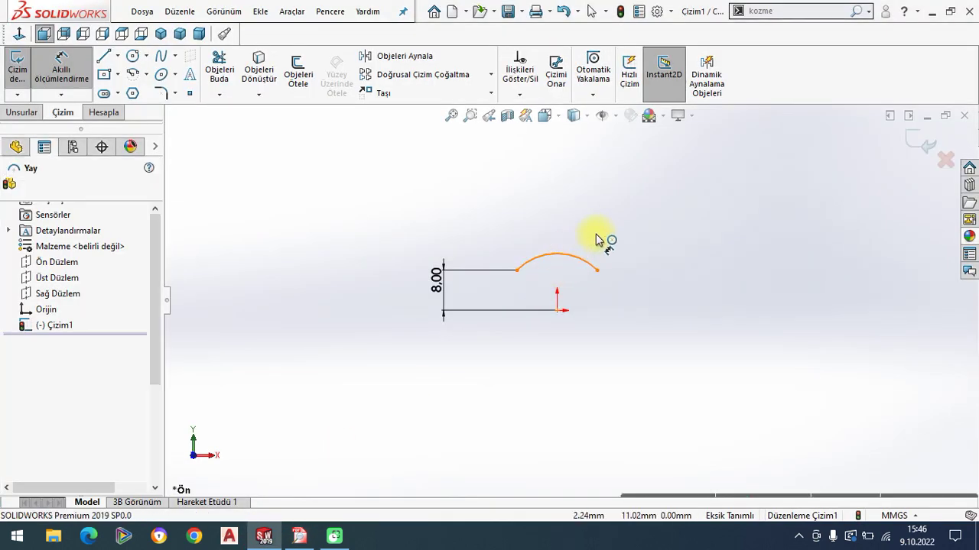
{"action": "left_click", "coordinate": [597, 239]}
{"action": "type", "text": "4"}
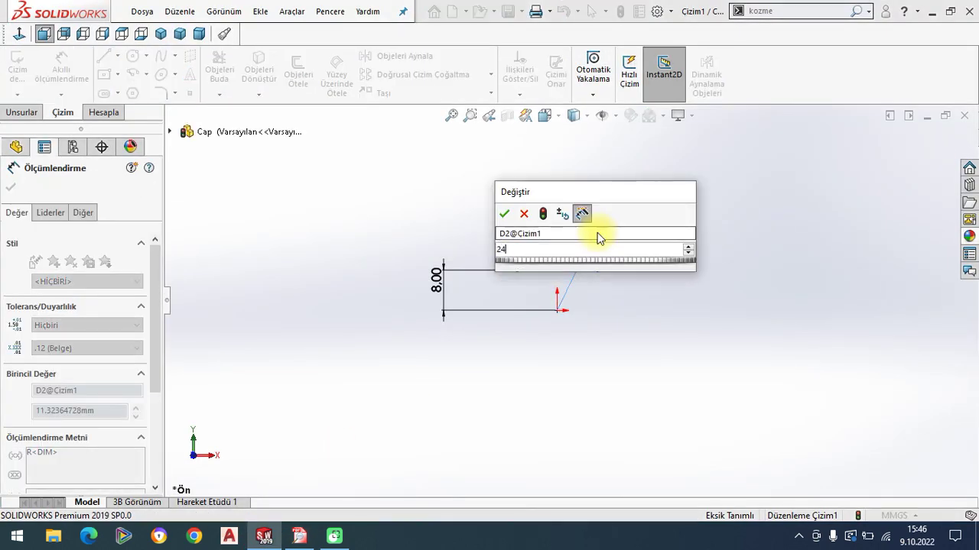
{"action": "key", "text": "Return"}
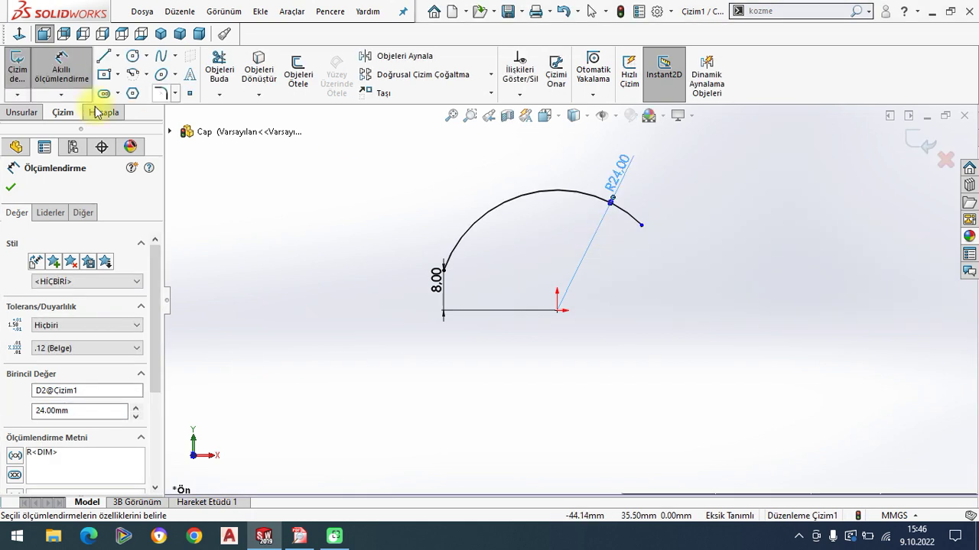
{"action": "left_click", "coordinate": [11, 180]}
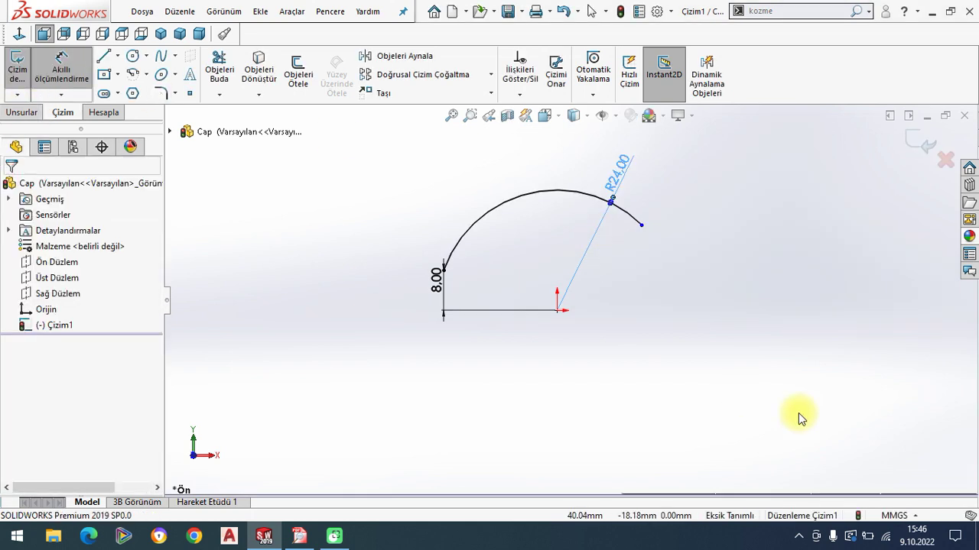
Step: Make the arc's two end points level with a Yatay (Horizontal) relation
{"action": "left_click", "coordinate": [646, 225]}
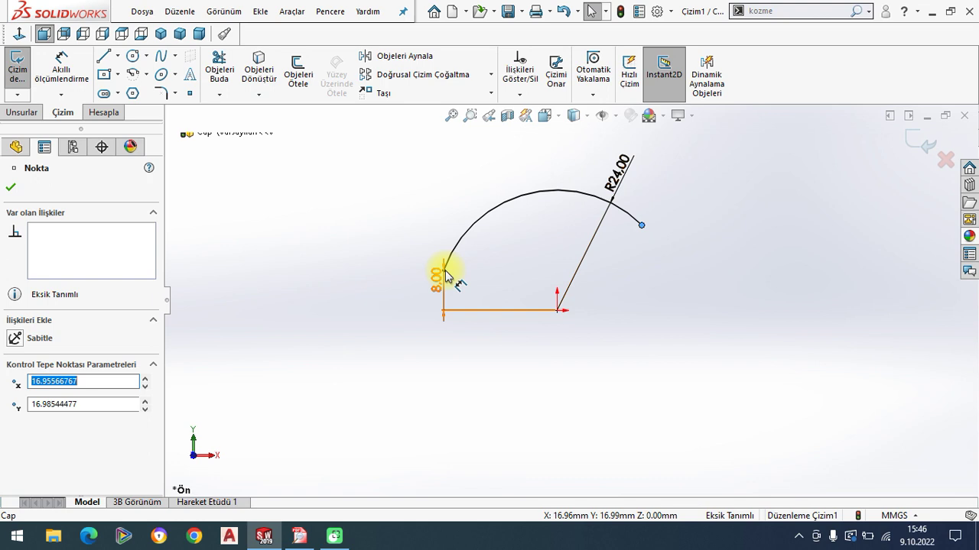
{"action": "left_click_drag", "start_coordinate": [444, 292], "coordinate": [374, 294]}
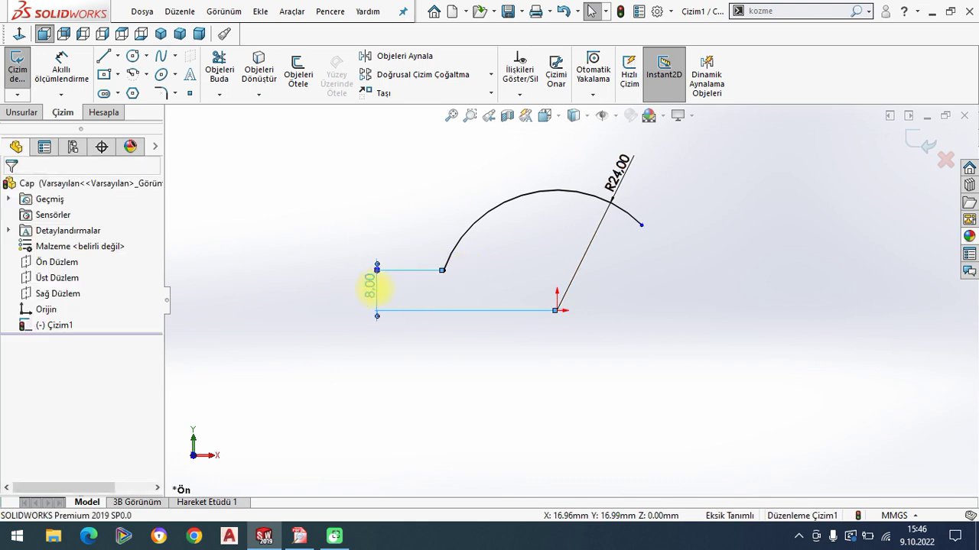
{"action": "left_click", "coordinate": [655, 226]}
{"action": "left_click", "coordinate": [641, 225]}
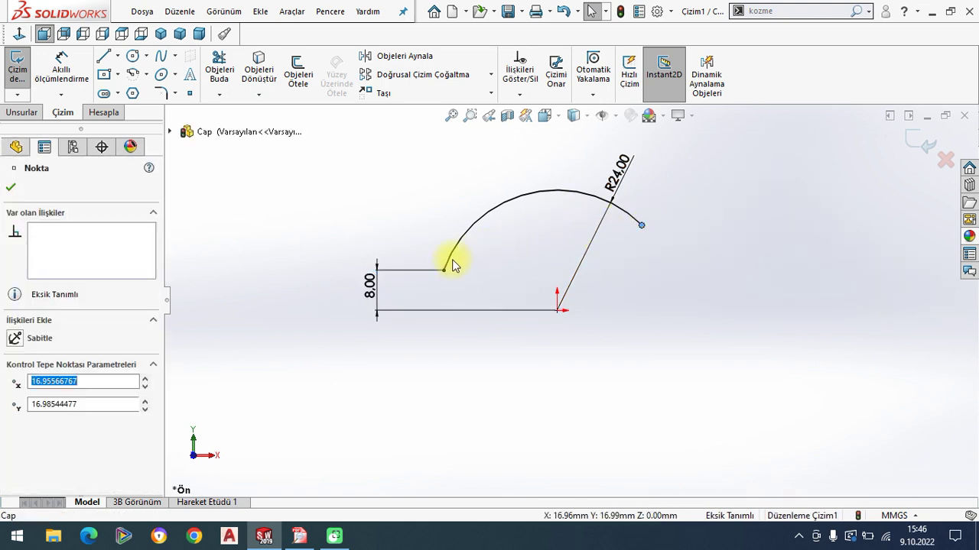
{"action": "left_click", "coordinate": [443, 270], "text": "ctrl"}
{"action": "left_click", "coordinate": [17, 362]}
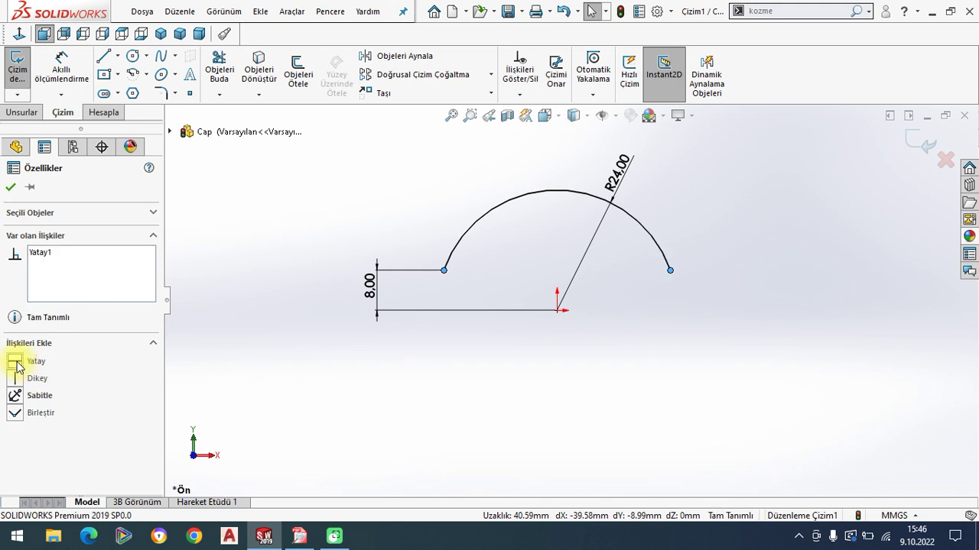
{"action": "left_click", "coordinate": [11, 189]}
Step: Move the 8 mm offset dimension to the arc's right side and recheck the drawing
{"action": "scroll", "coordinate": [566, 321], "scroll_direction": "up", "scroll_amount": 2}
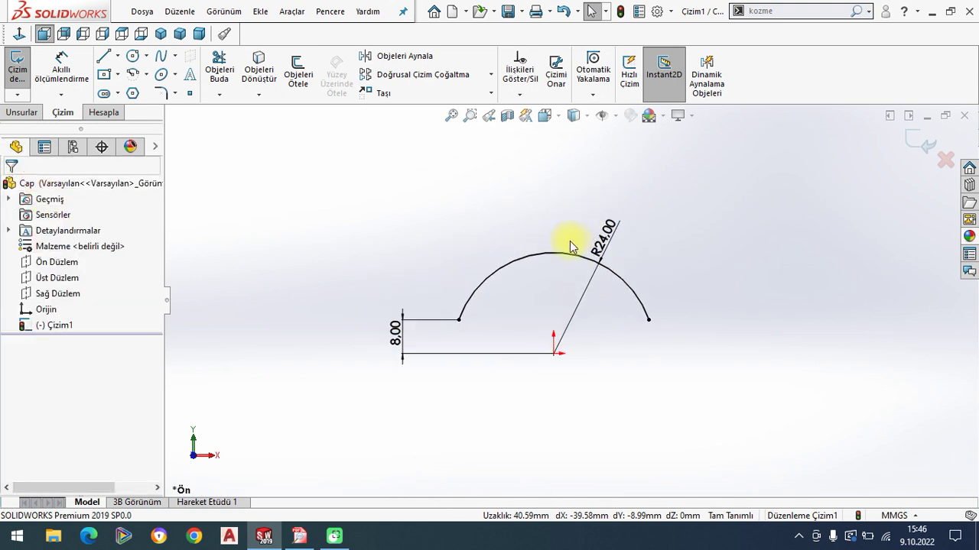
{"action": "left_click_drag", "start_coordinate": [390, 344], "coordinate": [698, 310]}
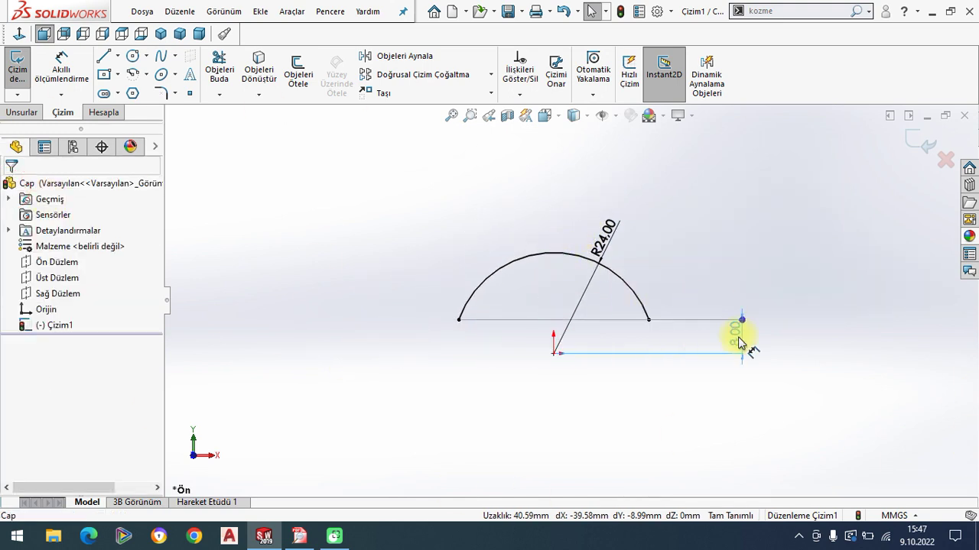
{"action": "left_click", "coordinate": [11, 190]}
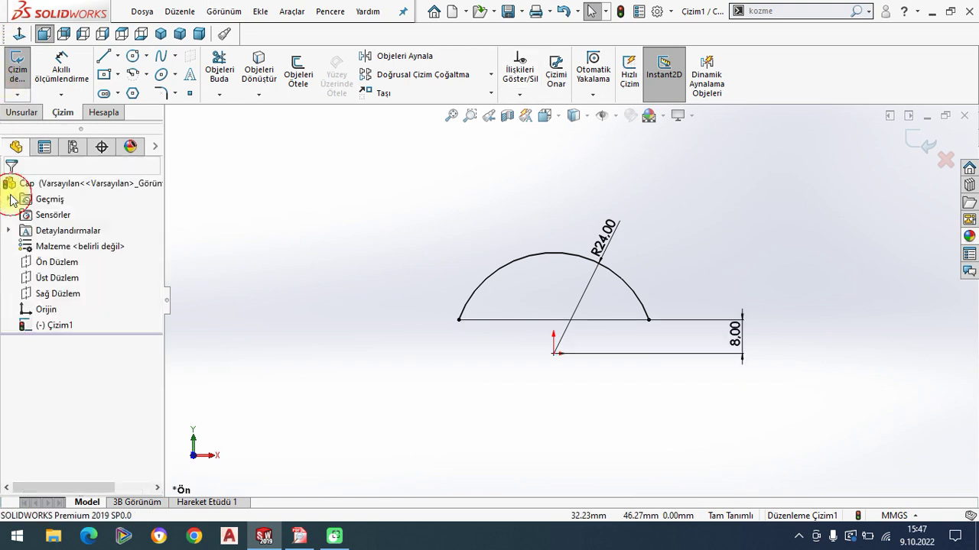
{"action": "left_click", "coordinate": [299, 536]}
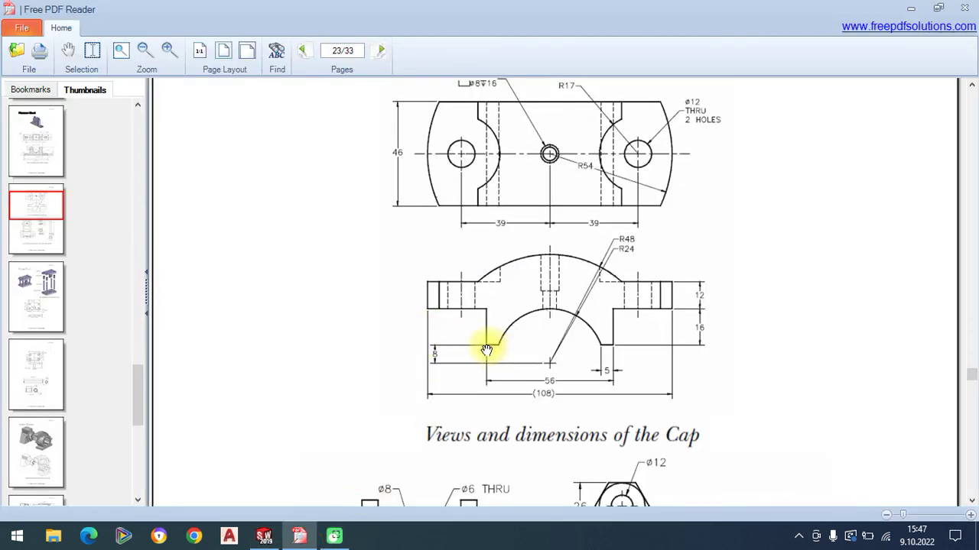
{"action": "left_click", "coordinate": [264, 536]}
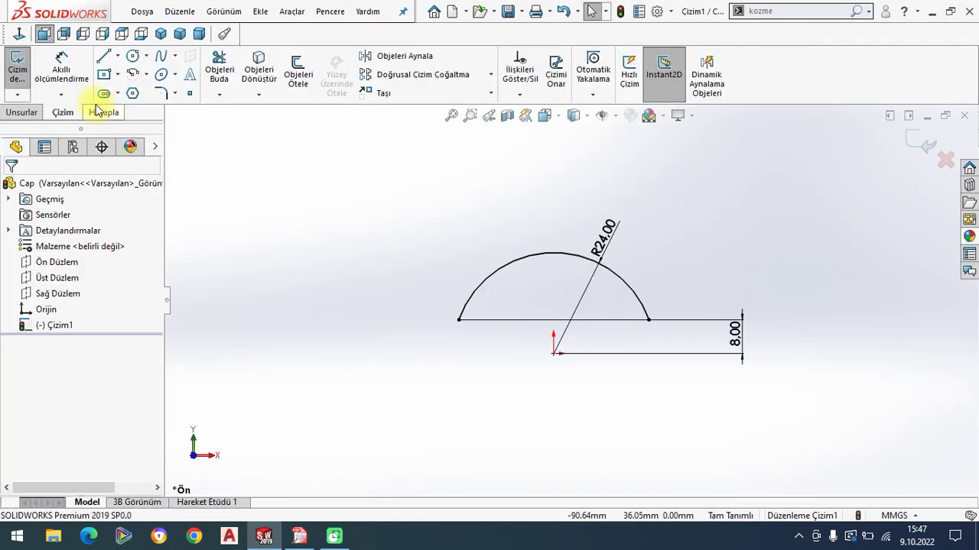
Step: Draw the stepped left outline from the arc's left end in alternating horizontal and vertical lines, ending in the top line
{"action": "left_click", "coordinate": [103, 56]}
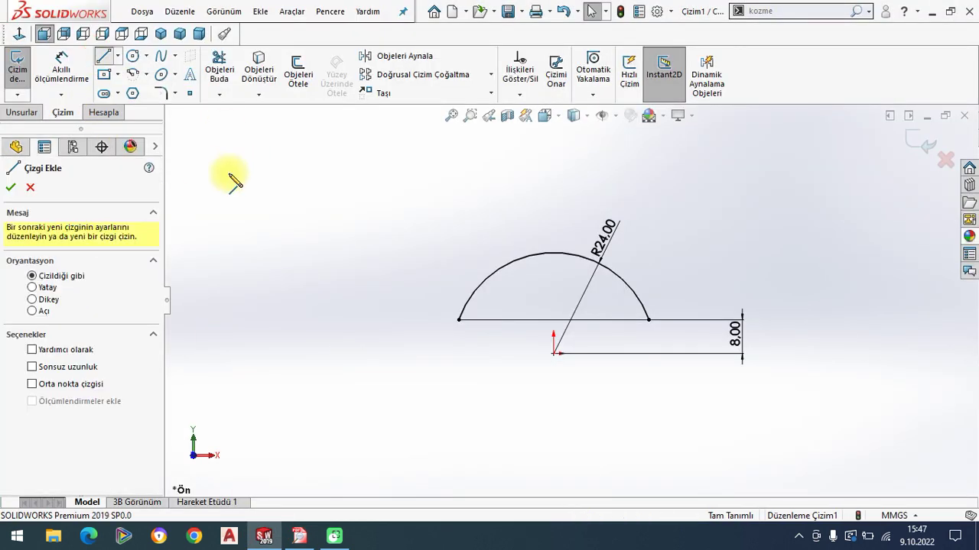
{"action": "left_click", "coordinate": [459, 320]}
{"action": "left_click", "coordinate": [412, 320]}
{"action": "left_click", "coordinate": [412, 245]}
{"action": "left_click", "coordinate": [299, 536]}
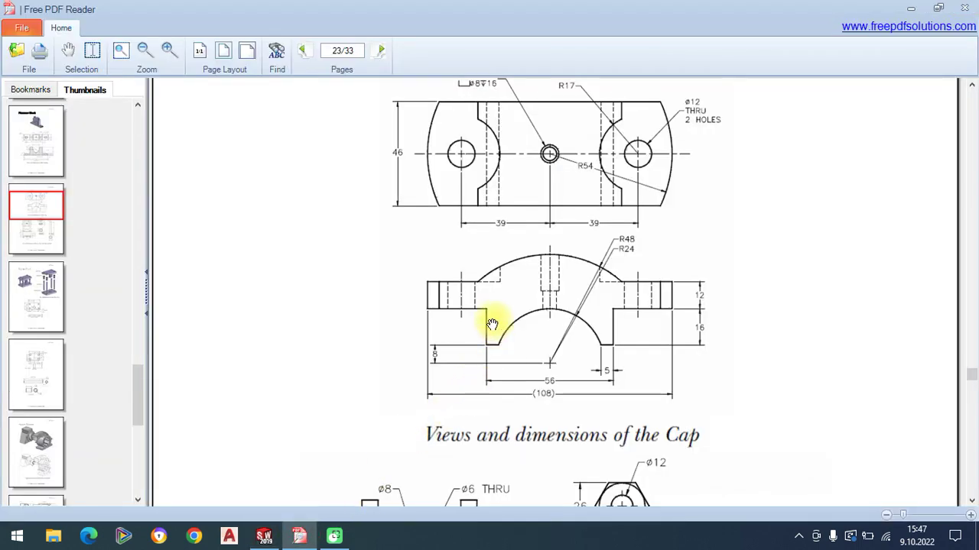
{"action": "left_click", "coordinate": [294, 536]}
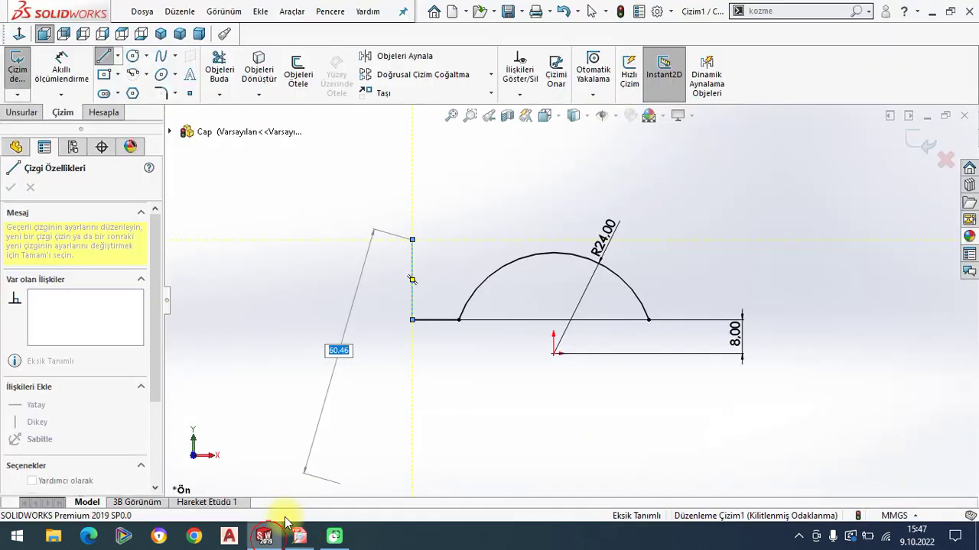
{"action": "left_click", "coordinate": [322, 240]}
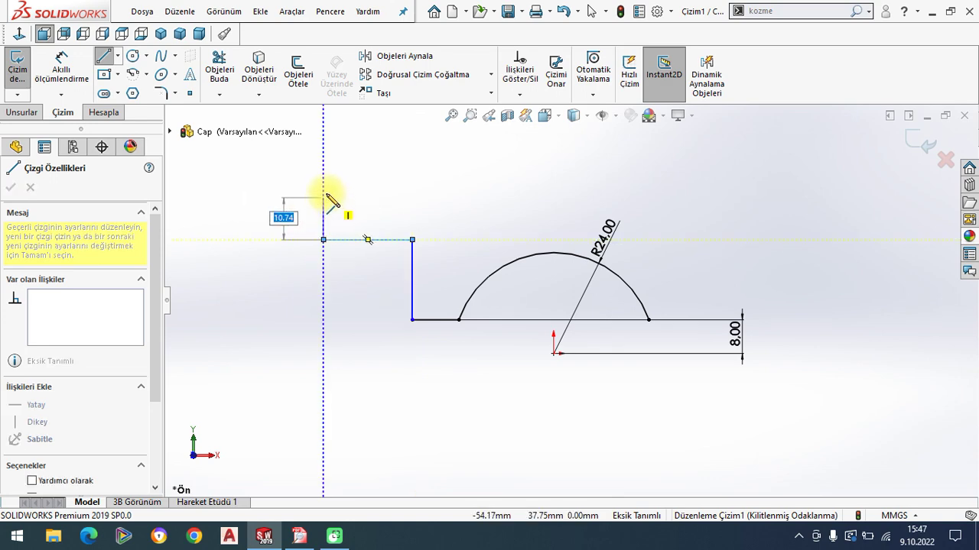
{"action": "double_click", "coordinate": [324, 192]}
{"action": "left_click", "coordinate": [296, 536]}
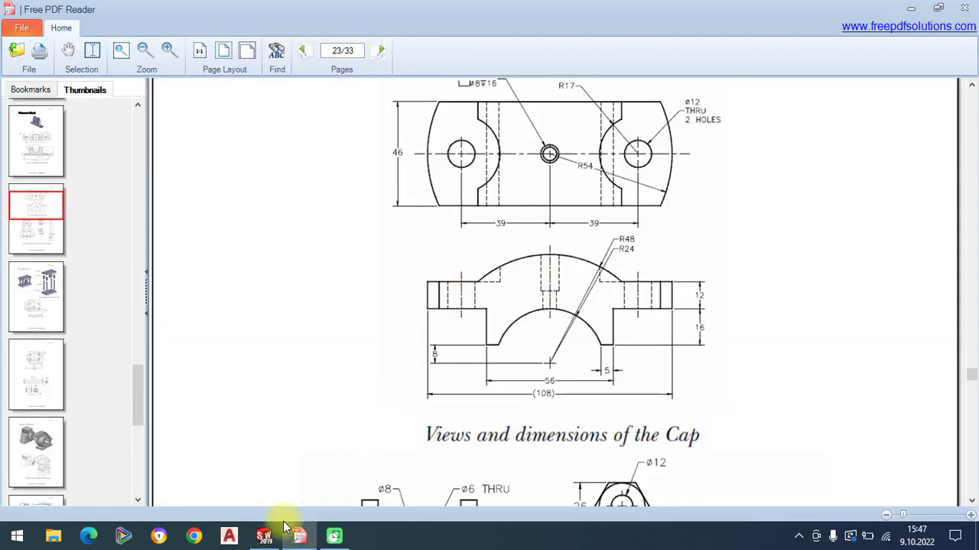
{"action": "left_click", "coordinate": [284, 526]}
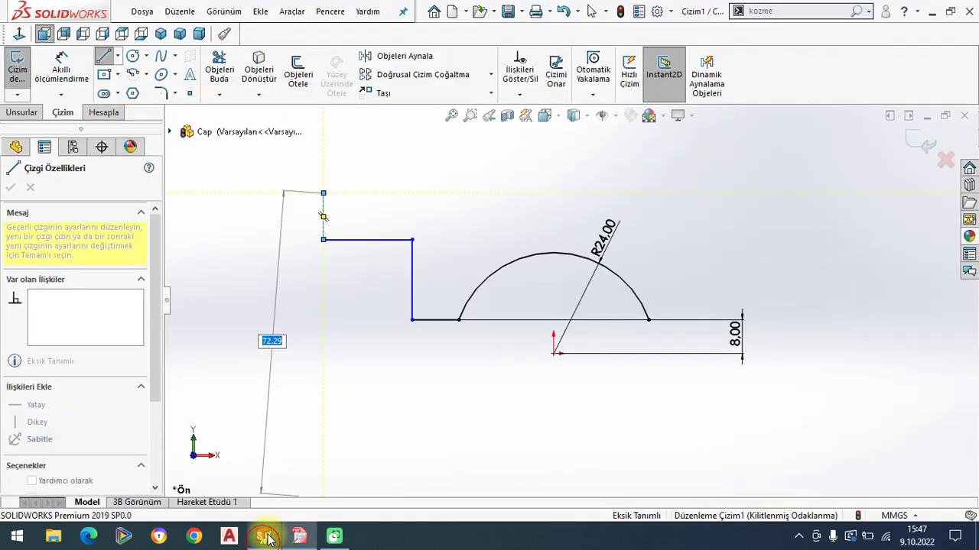
{"action": "left_click", "coordinate": [470, 194]}
{"action": "key", "text": "Escape"}
Step: Add a vertical centerline rising straight up from the origin
{"action": "scroll", "coordinate": [548, 302], "scroll_direction": "up", "scroll_amount": 2}
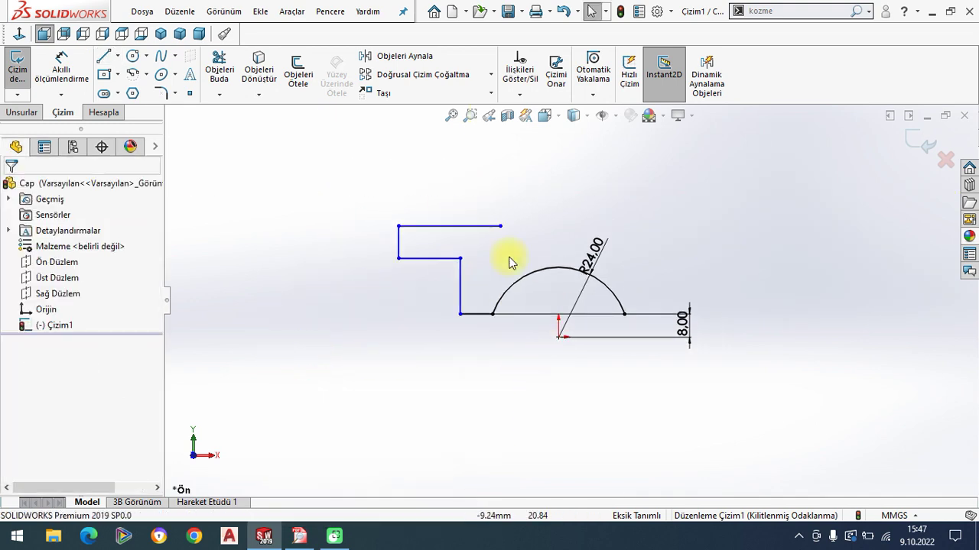
{"action": "left_click", "coordinate": [117, 56]}
{"action": "left_click", "coordinate": [127, 87]}
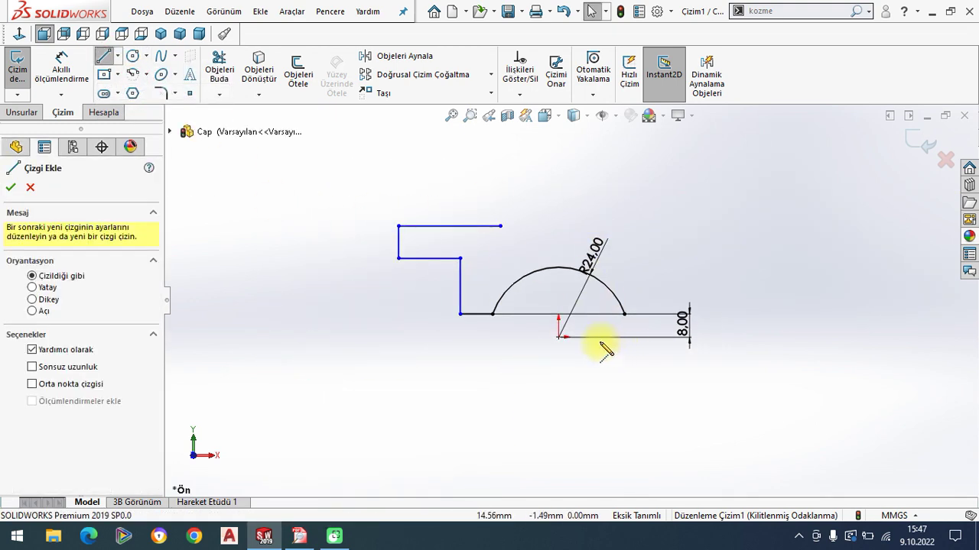
{"action": "left_click", "coordinate": [559, 336]}
{"action": "left_click", "coordinate": [560, 164]}
{"action": "right_click", "coordinate": [343, 389]}
{"action": "left_click", "coordinate": [367, 364]}
{"action": "scroll", "coordinate": [538, 301], "scroll_direction": "down", "scroll_amount": 2}
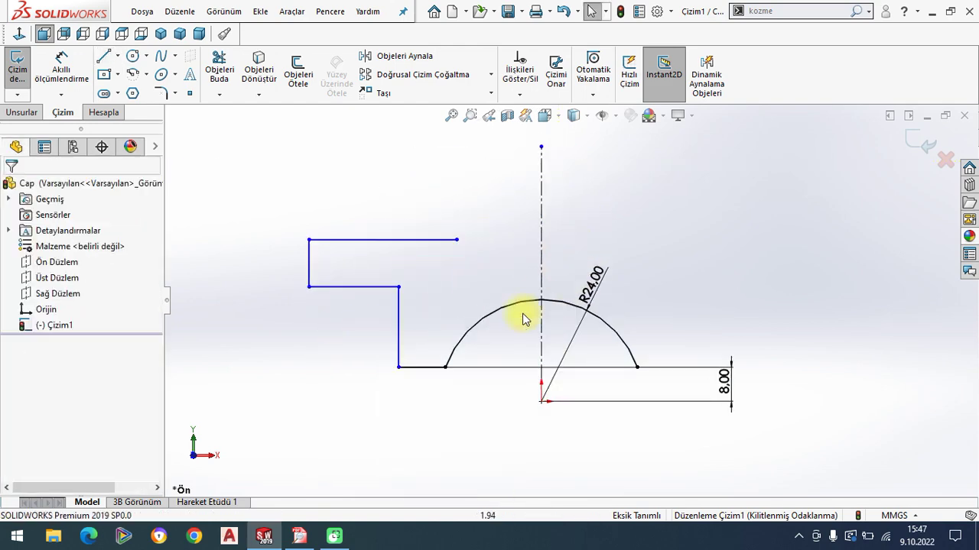
{"action": "left_click", "coordinate": [299, 535]}
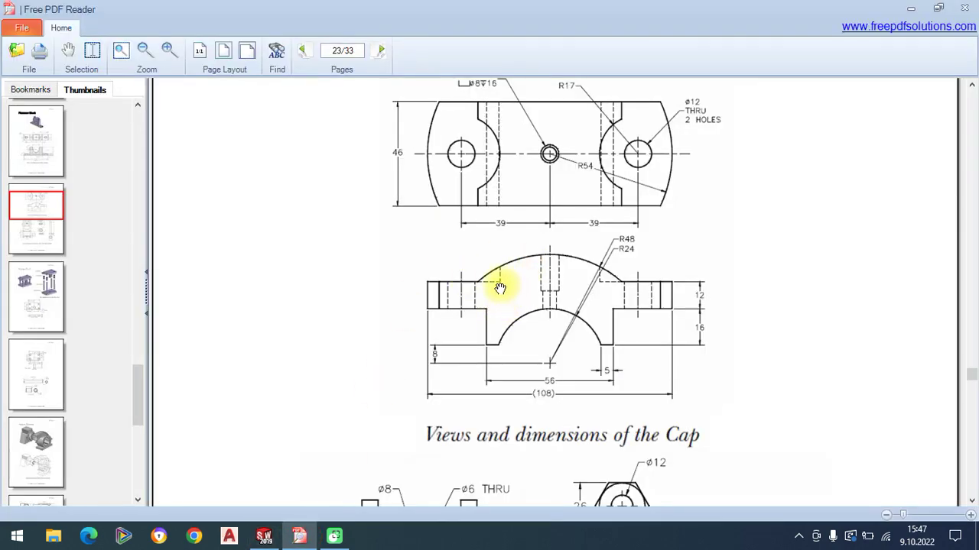
{"action": "left_click", "coordinate": [264, 536]}
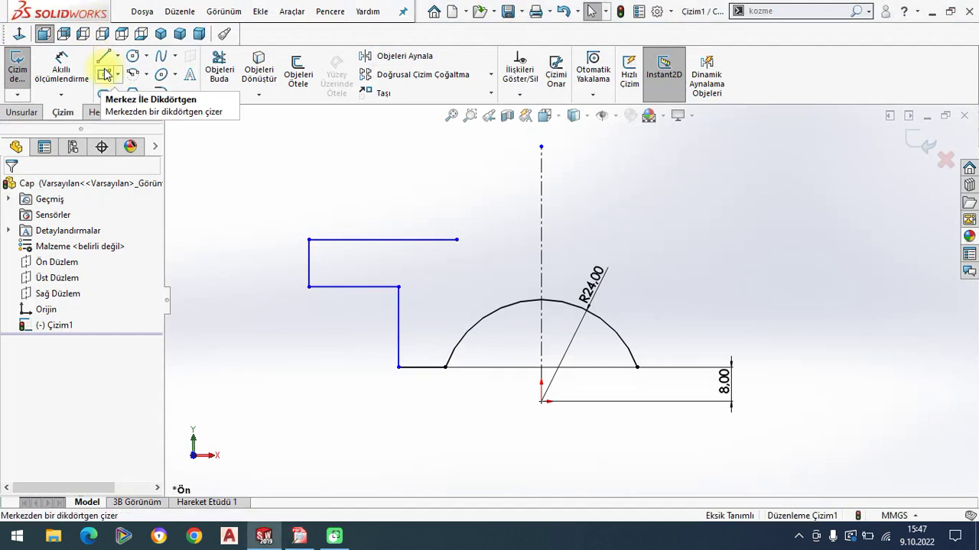
Step: Draw a 3-point arc from the top line's right end down to the centreline
{"action": "left_click", "coordinate": [148, 74]}
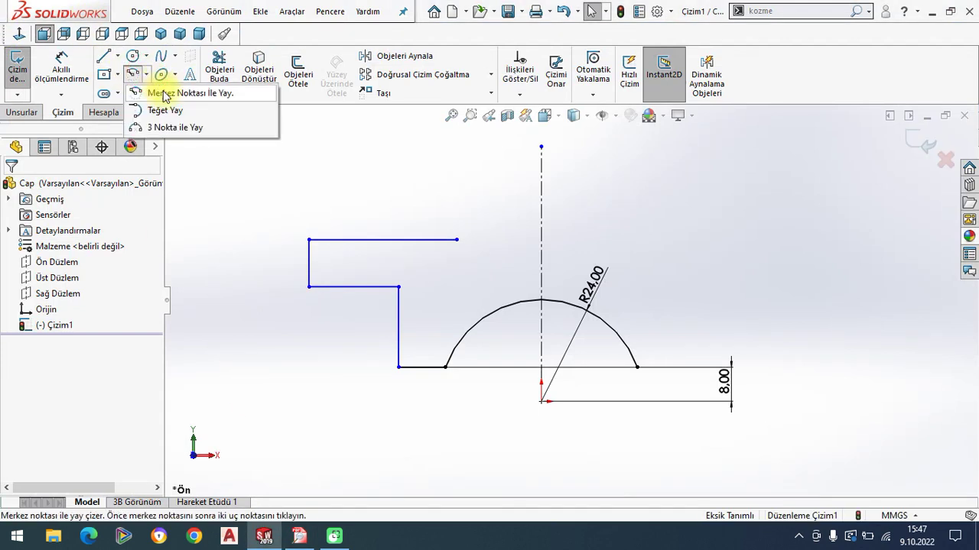
{"action": "left_click", "coordinate": [174, 128]}
{"action": "scroll", "coordinate": [522, 269], "scroll_direction": "down", "scroll_amount": 2}
{"action": "left_click", "coordinate": [428, 227]}
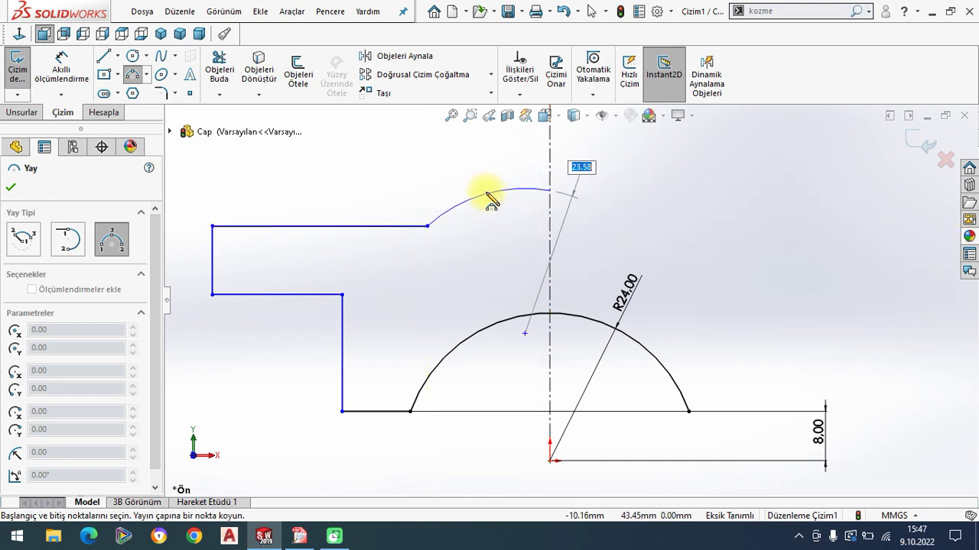
{"action": "right_click", "coordinate": [378, 168]}
{"action": "left_click", "coordinate": [397, 177]}
{"action": "scroll", "coordinate": [566, 348], "scroll_direction": "up", "scroll_amount": 1}
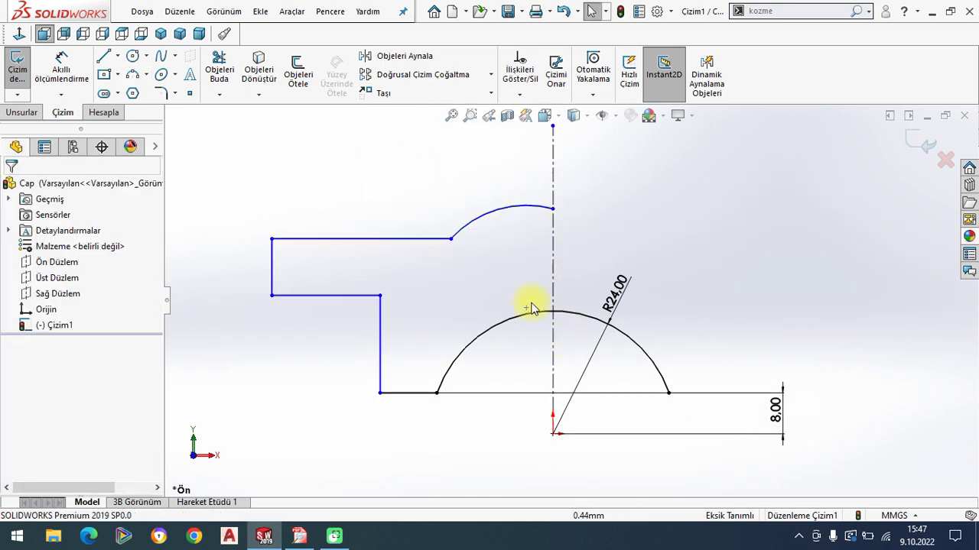
{"action": "scroll", "coordinate": [583, 337], "scroll_direction": "up", "scroll_amount": 2}
{"action": "scroll", "coordinate": [649, 332], "scroll_direction": "down", "scroll_amount": 1}
{"action": "scroll", "coordinate": [604, 301], "scroll_direction": "down", "scroll_amount": 1}
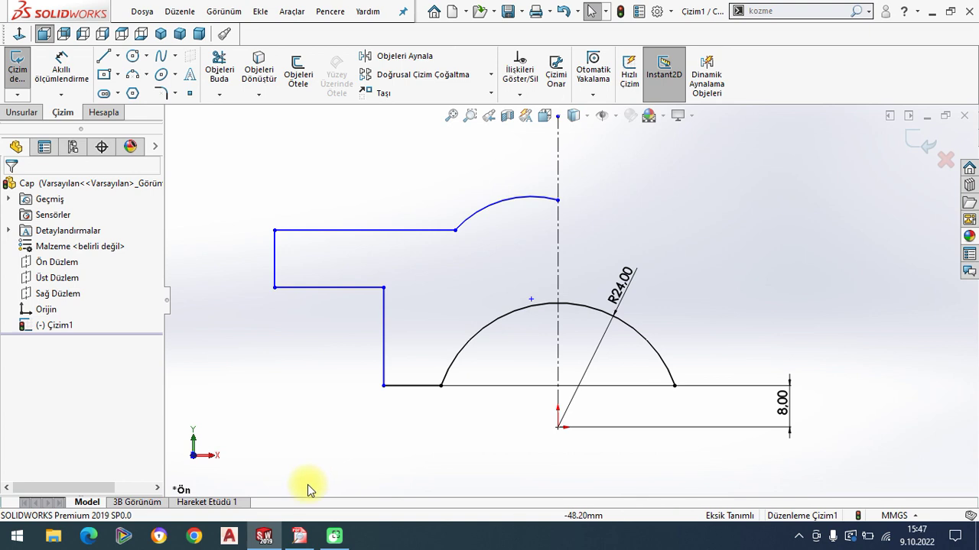
{"action": "left_click", "coordinate": [340, 476]}
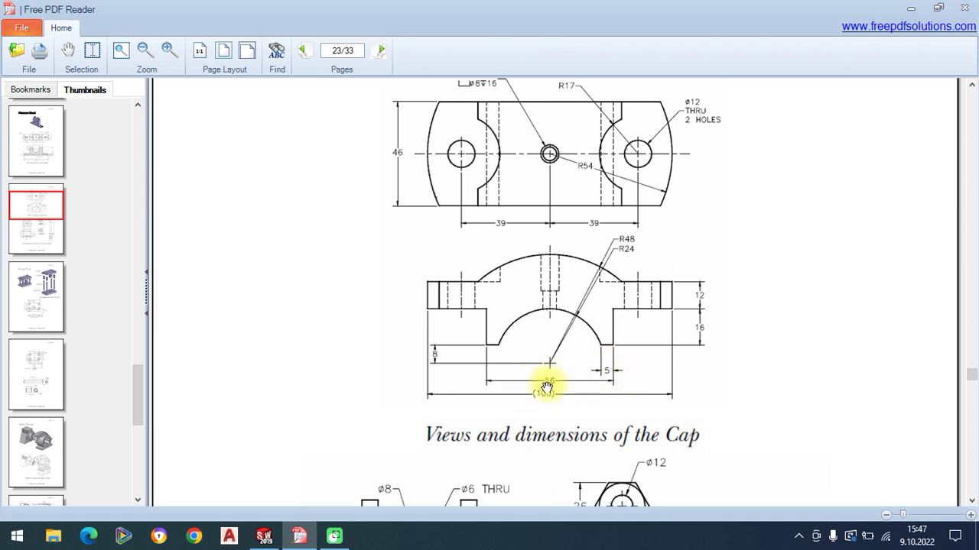
{"action": "left_click", "coordinate": [263, 535]}
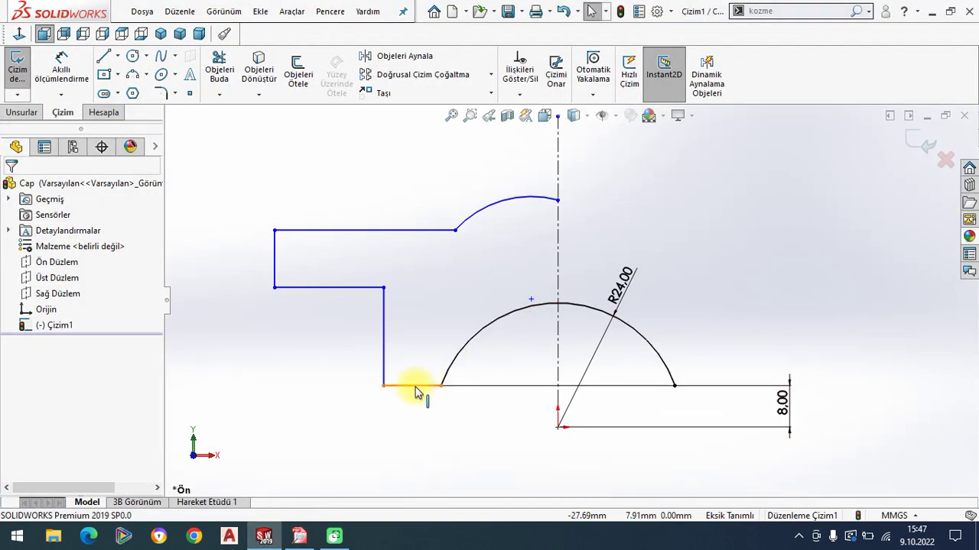
Step: Dimension the short bottom line left of the arc at 5 mm
{"action": "left_click", "coordinate": [61, 69]}
{"action": "left_click", "coordinate": [417, 386]}
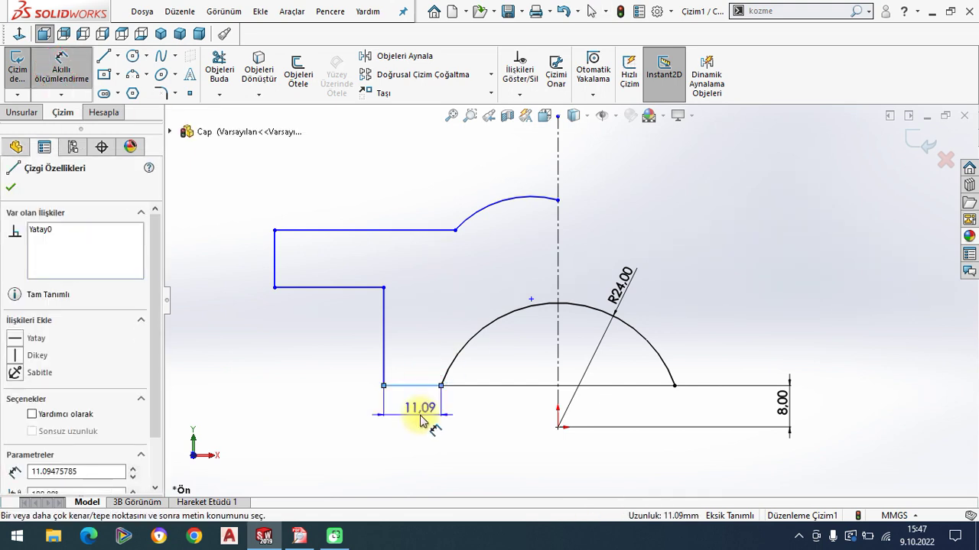
{"action": "left_click", "coordinate": [413, 425]}
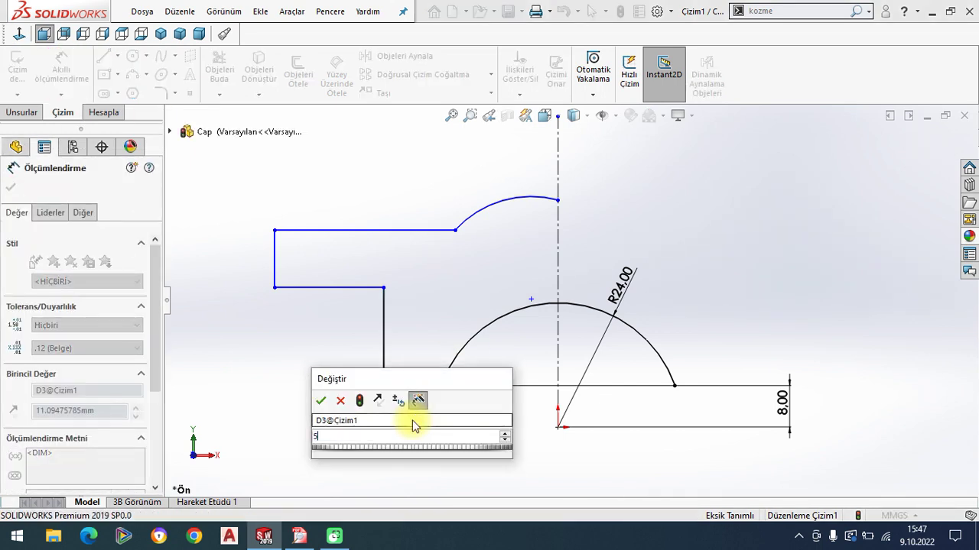
{"action": "key", "text": "Return"}
{"action": "right_click", "coordinate": [295, 372]}
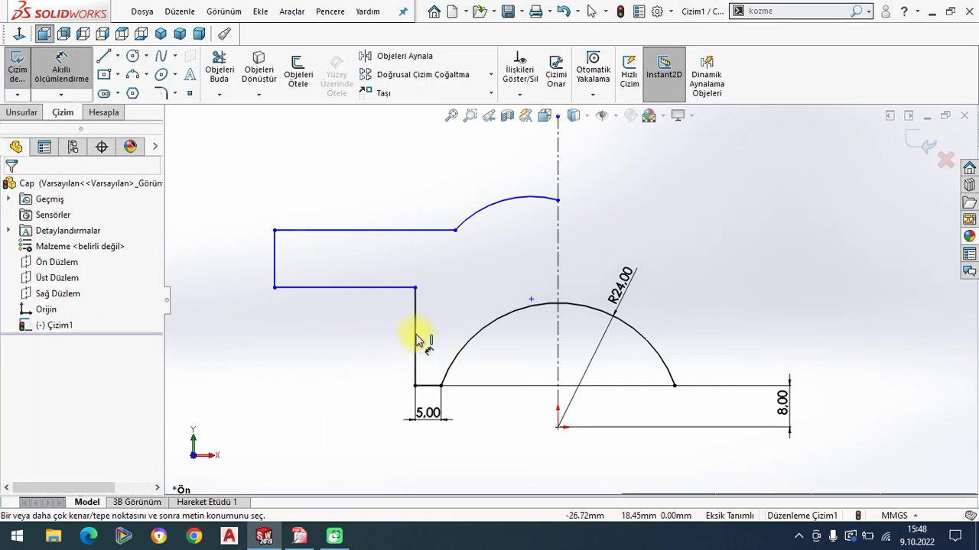
Step: Attempt a diameter dimension across the centreline, then cancel it as over-defining
{"action": "left_click", "coordinate": [552, 289]}
{"action": "left_click", "coordinate": [601, 262]}
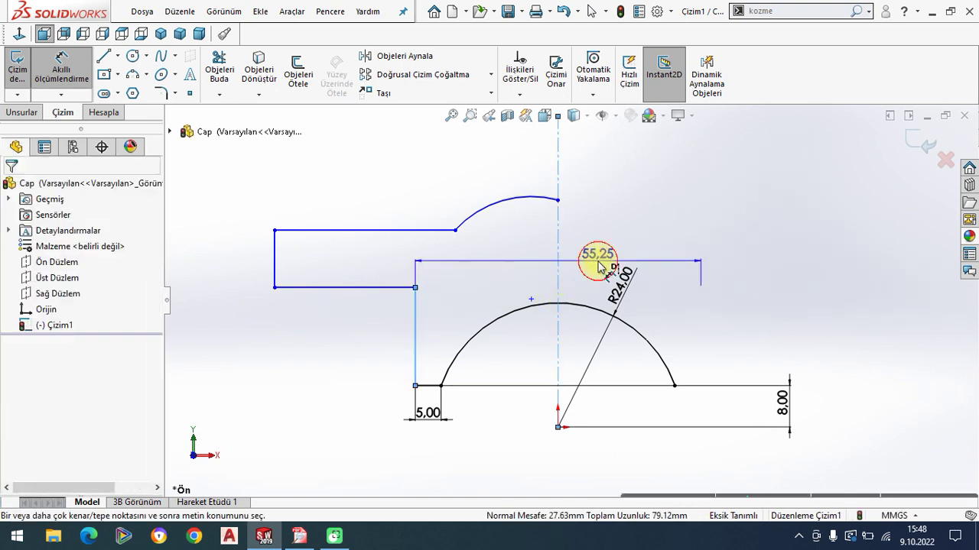
{"action": "left_click", "coordinate": [288, 205]}
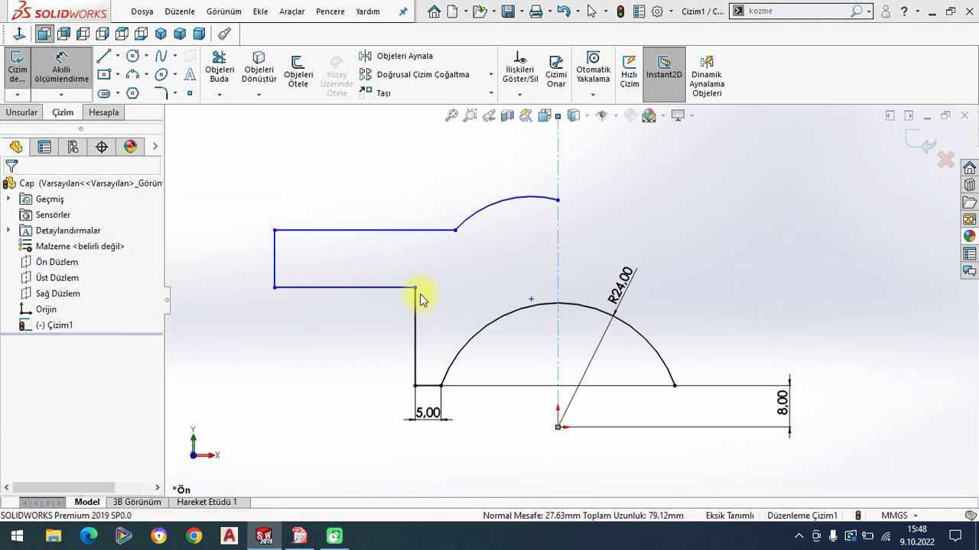
{"action": "left_click", "coordinate": [421, 436]}
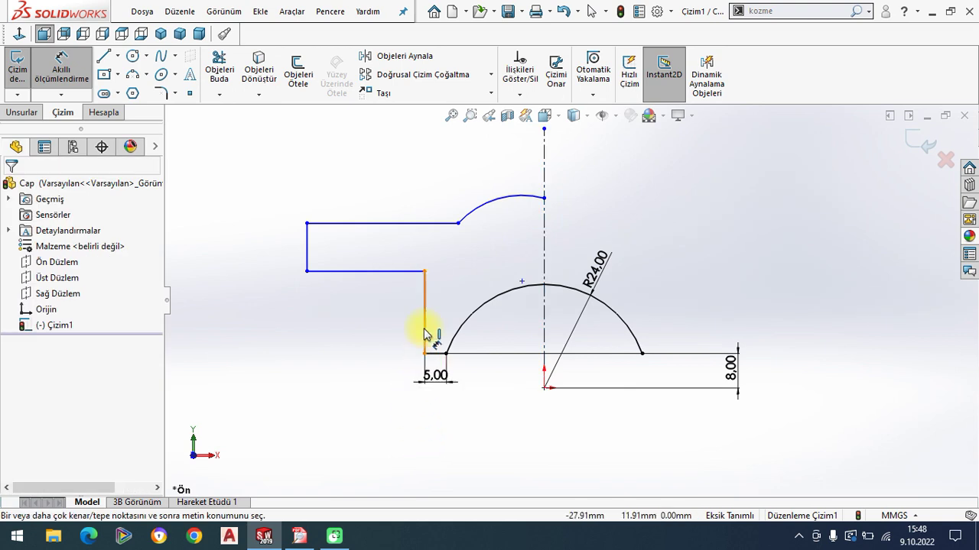
{"action": "left_click_drag", "start_coordinate": [441, 354], "coordinate": [548, 348]}
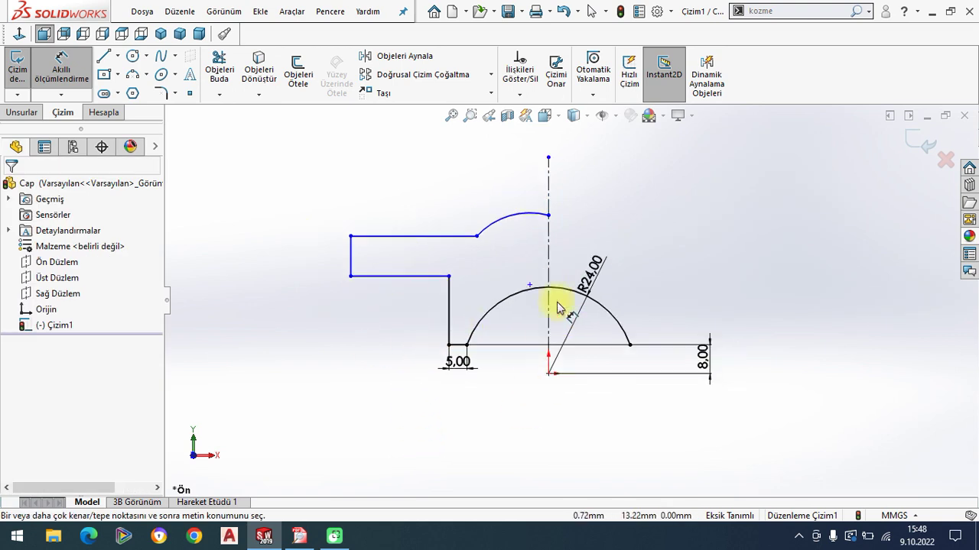
{"action": "key", "text": "Escape"}
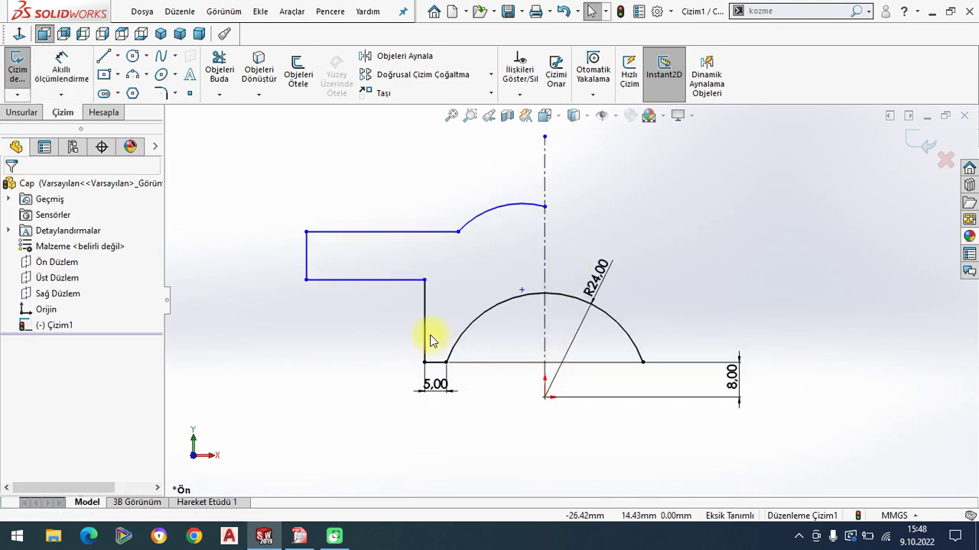
Step: Retry the 55.25 width from the inner vertical line to the centreline, cancelling the over-define prompt again
{"action": "left_click", "coordinate": [424, 328]}
{"action": "right_click", "coordinate": [433, 323]}
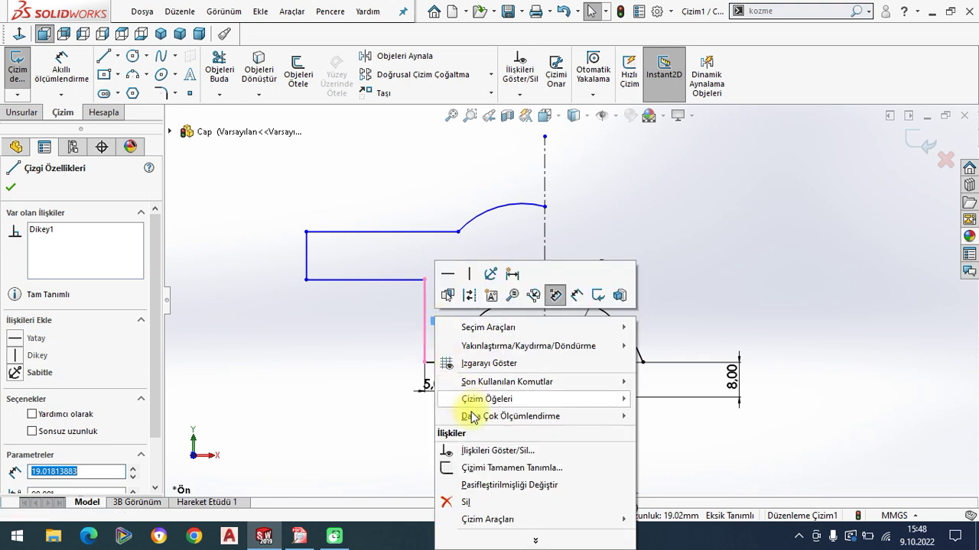
{"action": "left_click", "coordinate": [456, 499]}
{"action": "left_click", "coordinate": [273, 241]}
{"action": "left_click", "coordinate": [74, 88]}
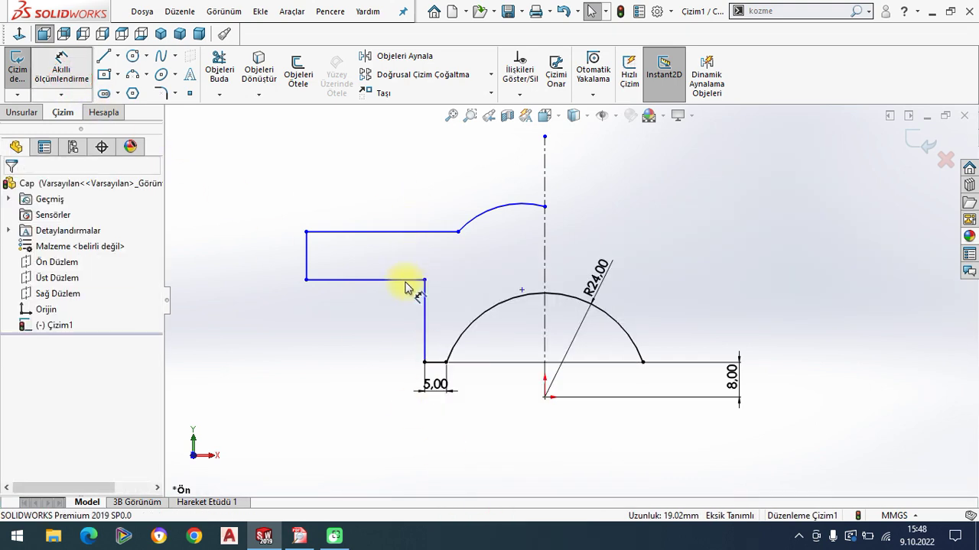
{"action": "left_click", "coordinate": [425, 327]}
{"action": "left_click", "coordinate": [545, 263]}
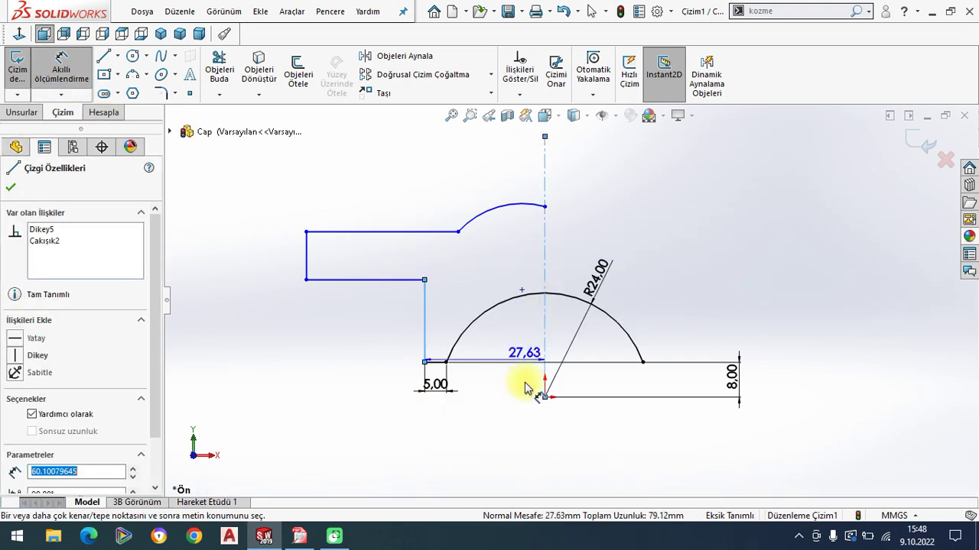
{"action": "left_click", "coordinate": [599, 480]}
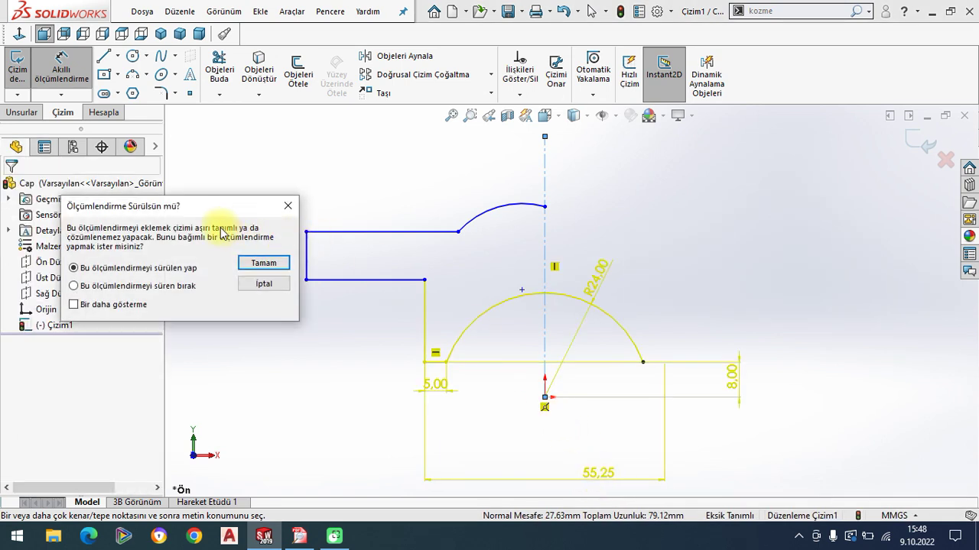
{"action": "left_click", "coordinate": [284, 205]}
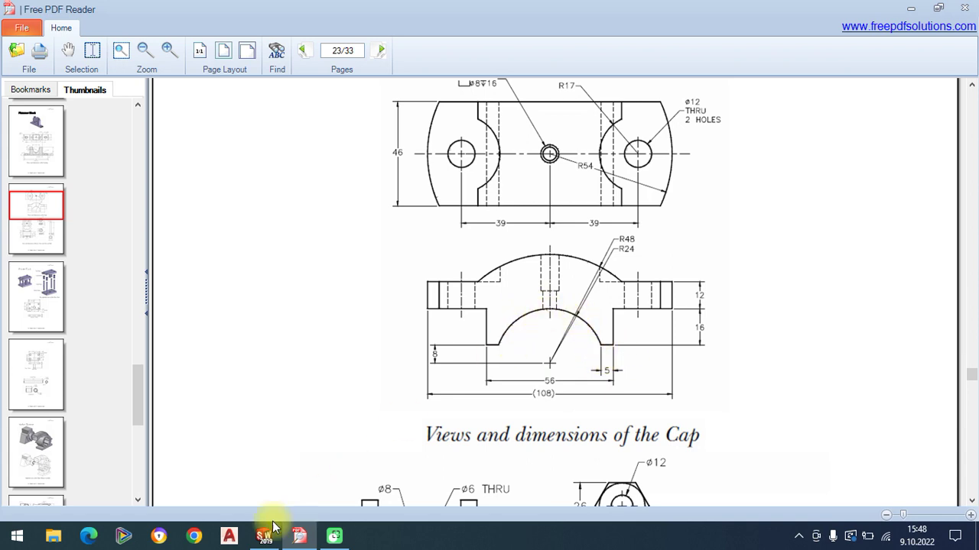
Step: Check the Cap front view on page 23 (R48, R24, 56, 5, 8, 16, 12, 108), then return to SOLIDWORKS
{"action": "left_click", "coordinate": [299, 531]}
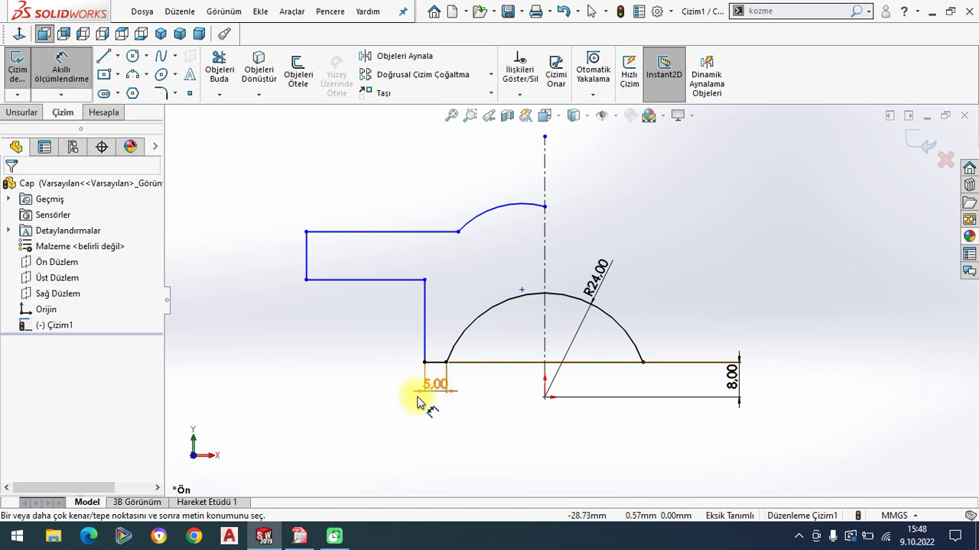
Step: Delete the 5.00 dimension and set the inner line's width across the centreline to 56
{"action": "key", "text": "Escape"}
{"action": "key", "text": "Delete"}
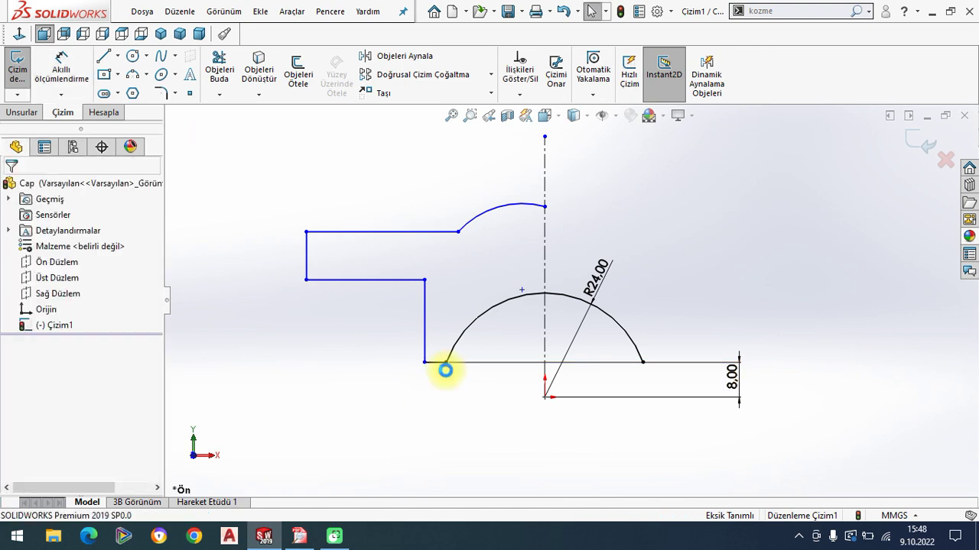
{"action": "left_click", "coordinate": [61, 71]}
{"action": "left_click", "coordinate": [429, 329]}
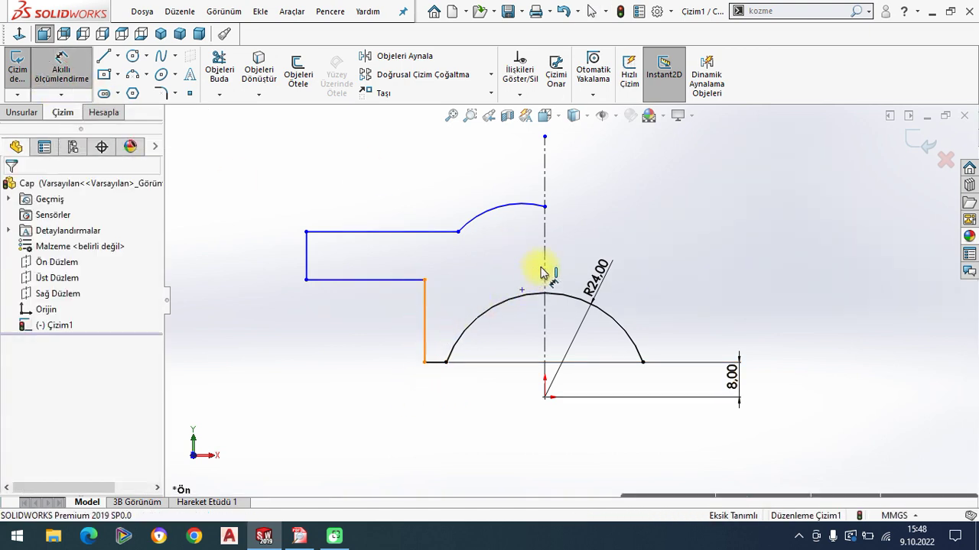
{"action": "left_click", "coordinate": [580, 474]}
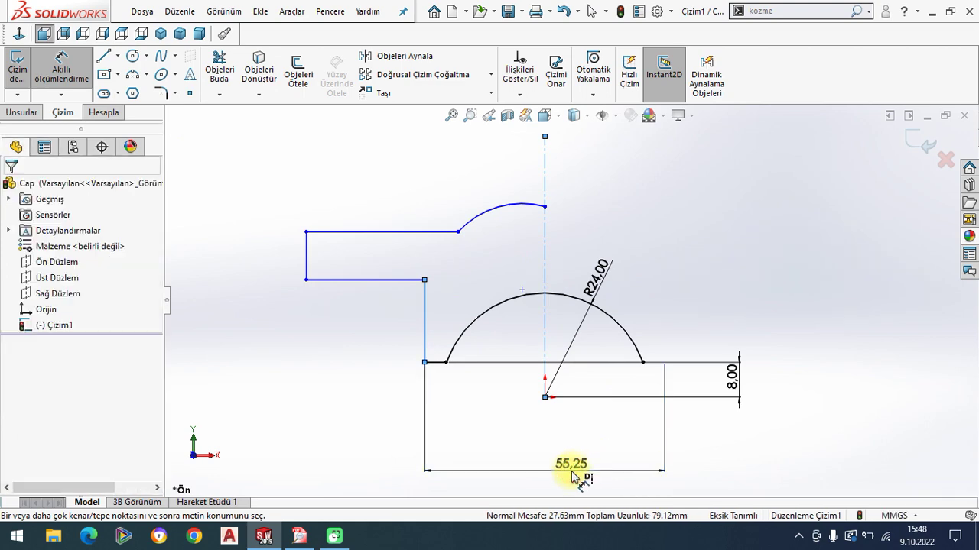
{"action": "type", "text": "56"}
{"action": "key", "text": "Return"}
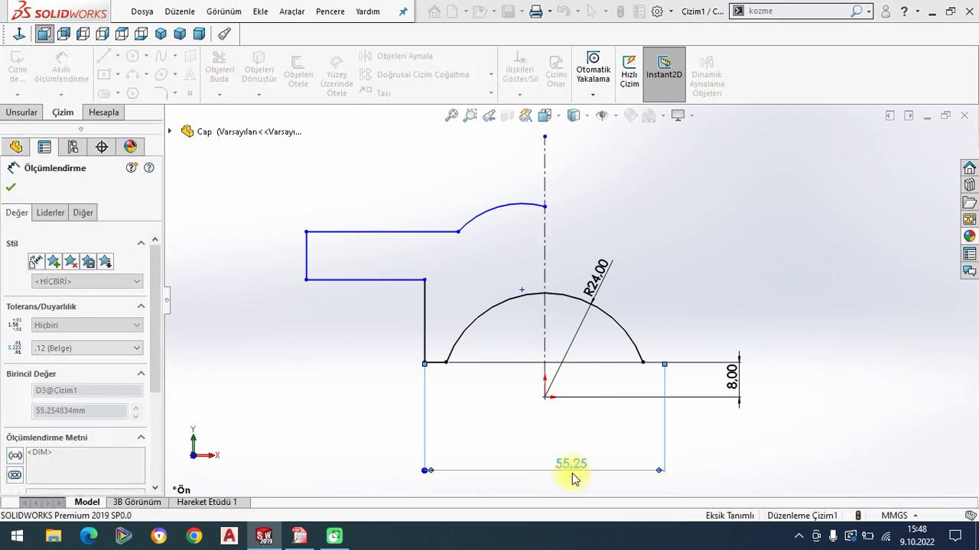
{"action": "key", "text": "Escape"}
Step: Dimension the flange height at 12 and the inner step height at 16
{"action": "left_click", "coordinate": [299, 536]}
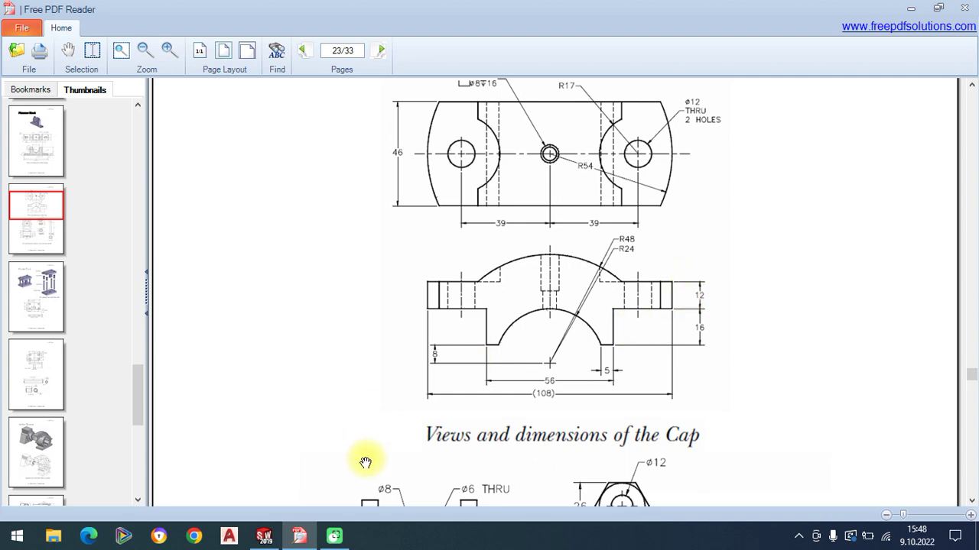
{"action": "left_click", "coordinate": [264, 536]}
{"action": "left_click", "coordinate": [305, 260]}
{"action": "left_click", "coordinate": [271, 260]}
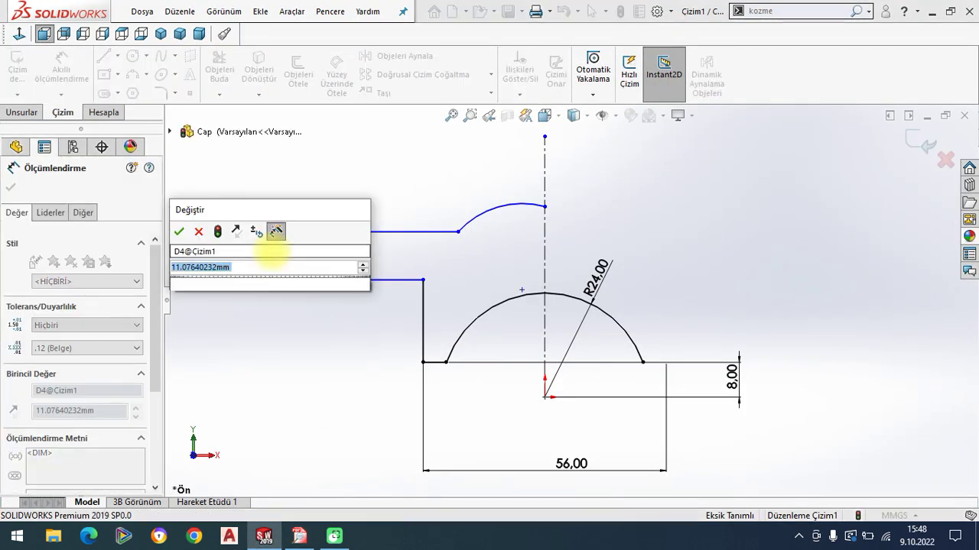
{"action": "key", "text": "Return"}
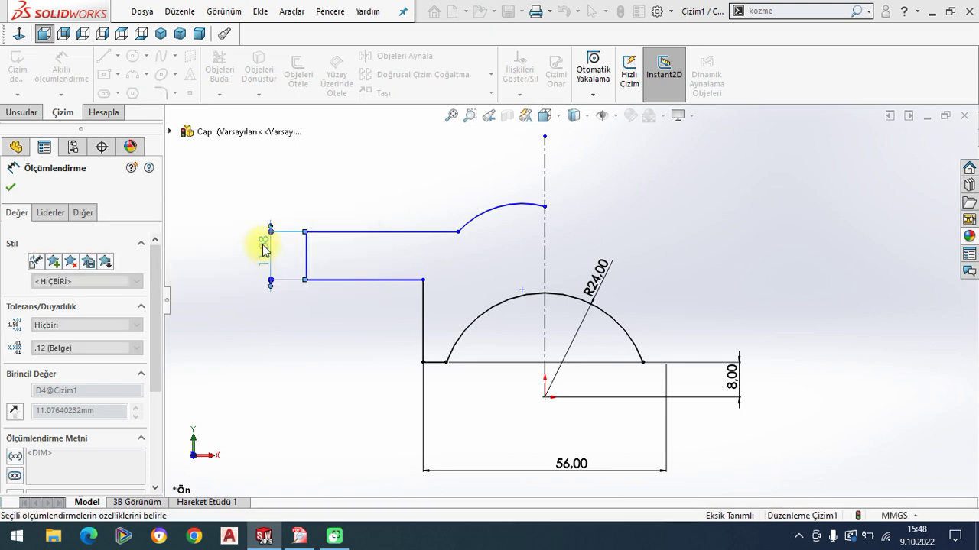
{"action": "left_click", "coordinate": [423, 323]}
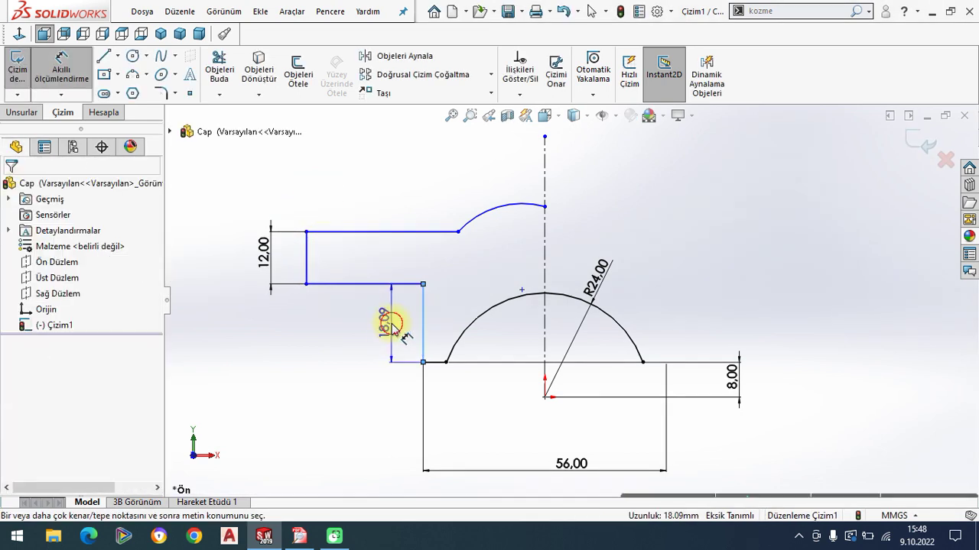
{"action": "left_click", "coordinate": [392, 325]}
{"action": "type", "text": "16"}
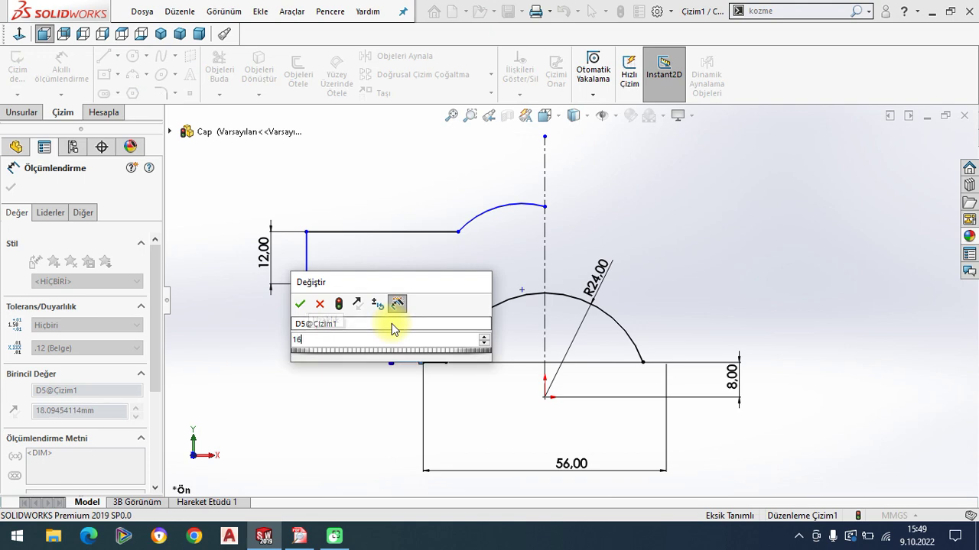
{"action": "key", "text": "Return"}
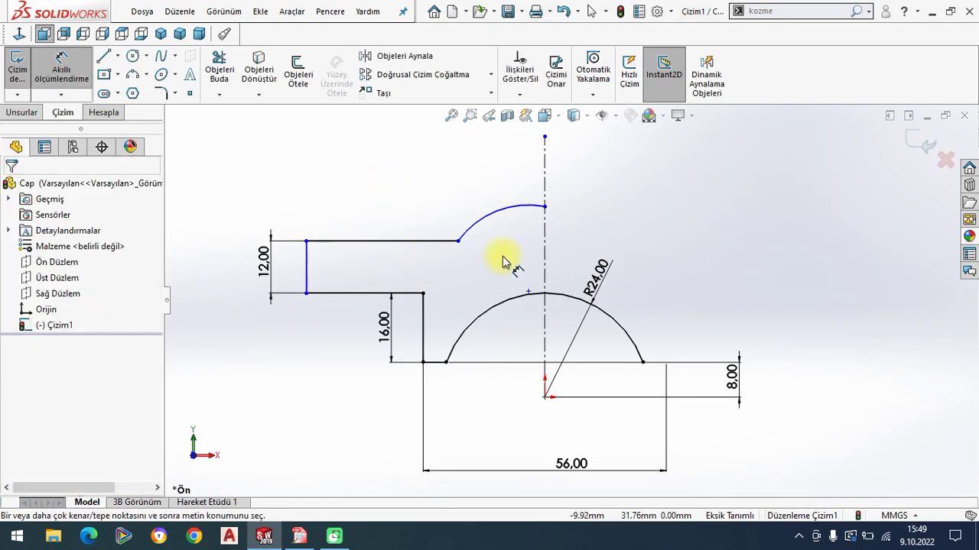
Step: Place a radius dimension on the top arc
{"action": "left_click", "coordinate": [299, 536]}
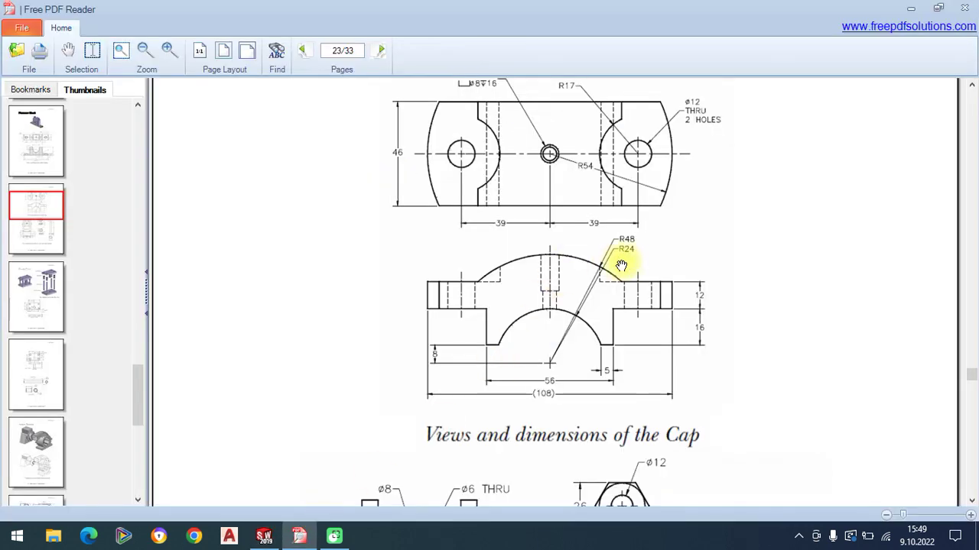
{"action": "left_click", "coordinate": [264, 535]}
{"action": "left_click", "coordinate": [497, 217]}
{"action": "left_click", "coordinate": [480, 192]}
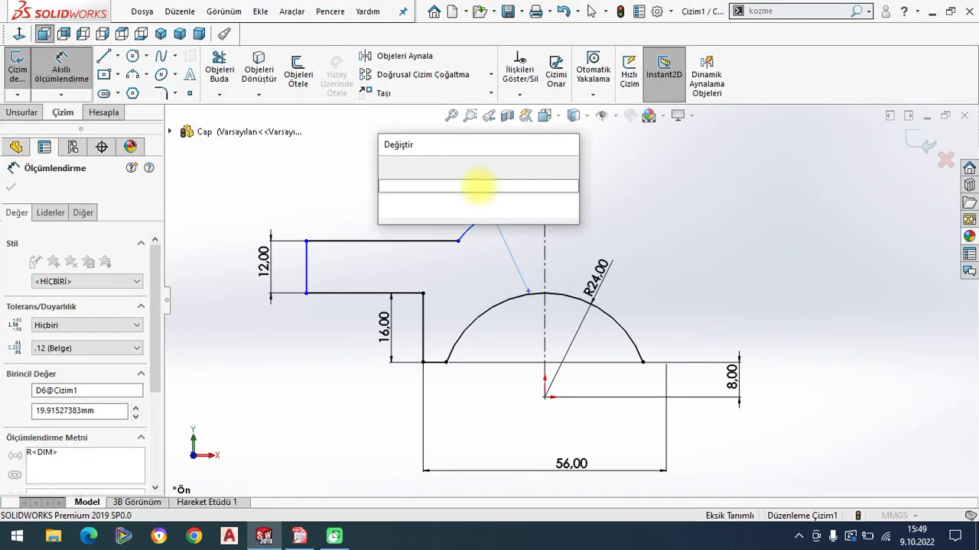
{"action": "type", "text": "48"}
Step: Set the top arc radius to 48 and merge its centre with the origin
{"action": "key", "text": "Return"}
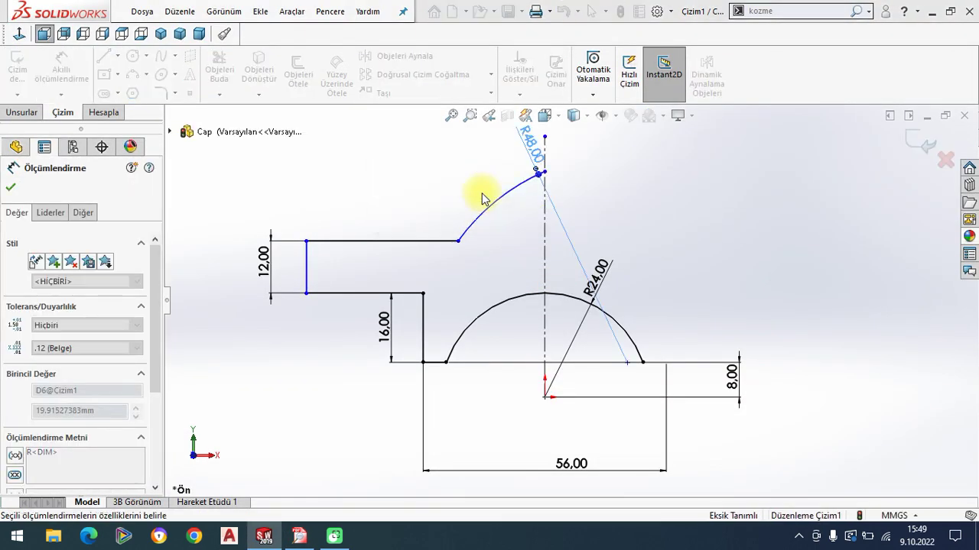
{"action": "type", "text": "48"}
{"action": "key", "text": "Return"}
{"action": "key", "text": "Escape"}
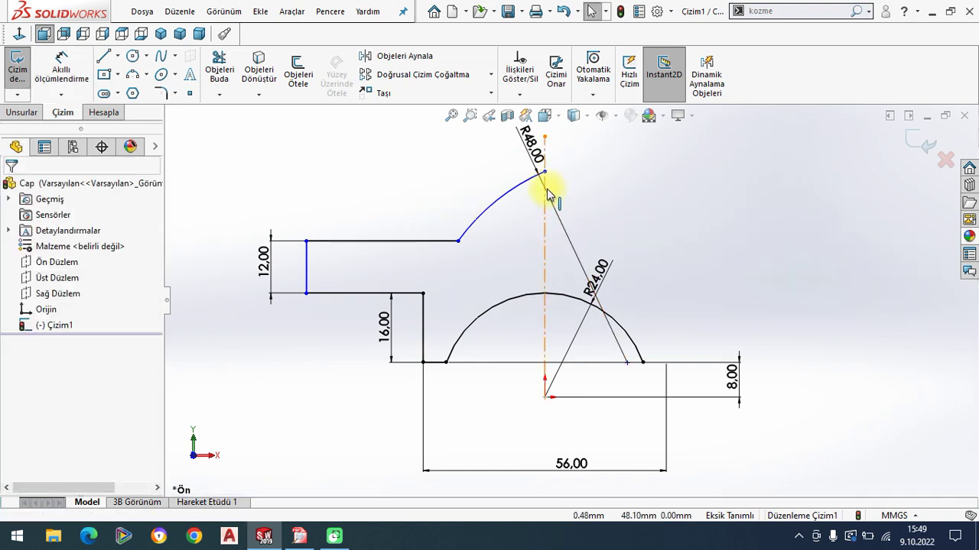
{"action": "scroll", "coordinate": [544, 162], "scroll_direction": "down", "scroll_amount": 2}
{"action": "mouse_move", "coordinate": [544, 175]}
{"action": "left_mouse_down"}
{"action": "mouse_move", "coordinate": [535, 224]}
{"action": "mouse_move", "coordinate": [545, 227]}
{"action": "left_mouse_up"}
{"action": "left_click", "coordinate": [561, 477]}
{"action": "left_click", "coordinate": [545, 445], "text": "ctrl"}
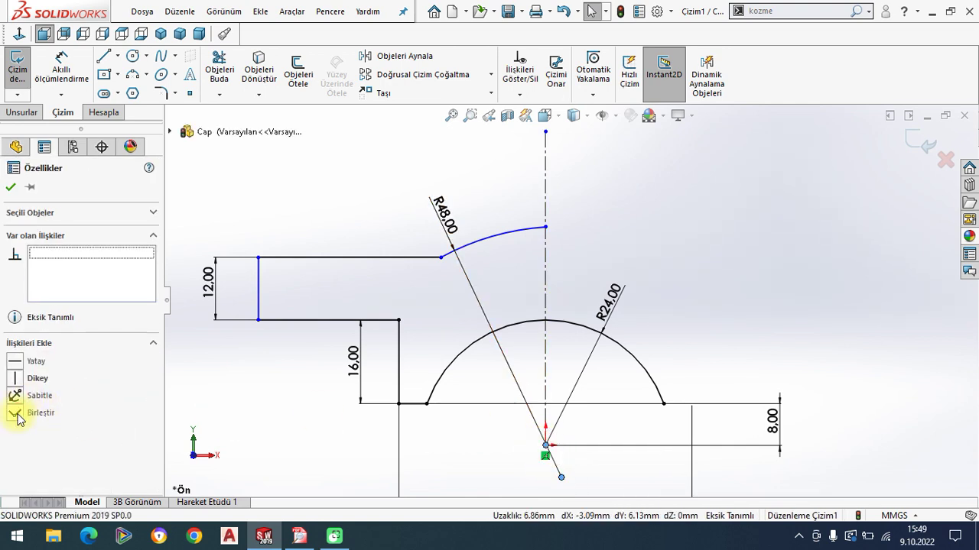
{"action": "left_click", "coordinate": [17, 415]}
{"action": "left_click", "coordinate": [11, 187]}
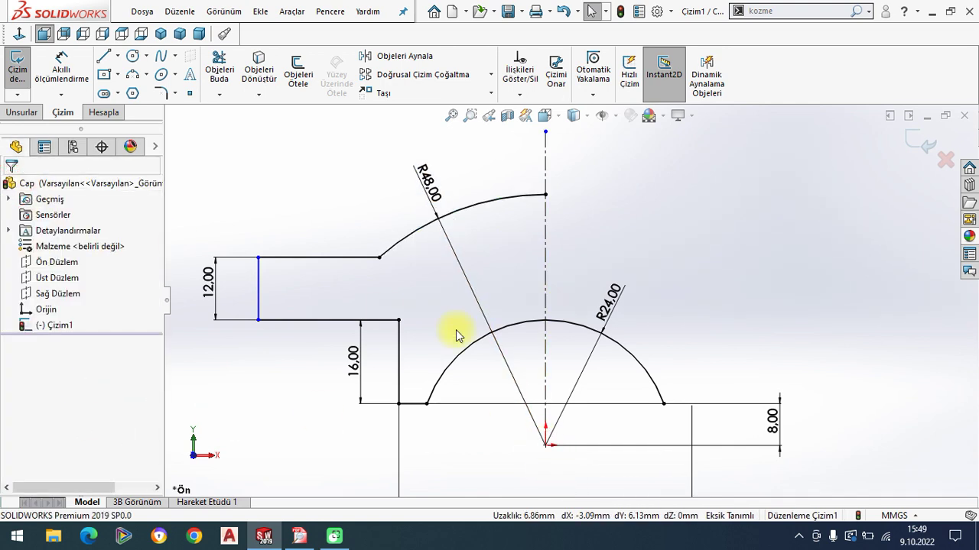
{"action": "scroll", "coordinate": [458, 334], "scroll_direction": "up", "scroll_amount": 1}
Step: Dimension the overall width to 108 from the flange edge across the centreline
{"action": "left_click", "coordinate": [298, 536]}
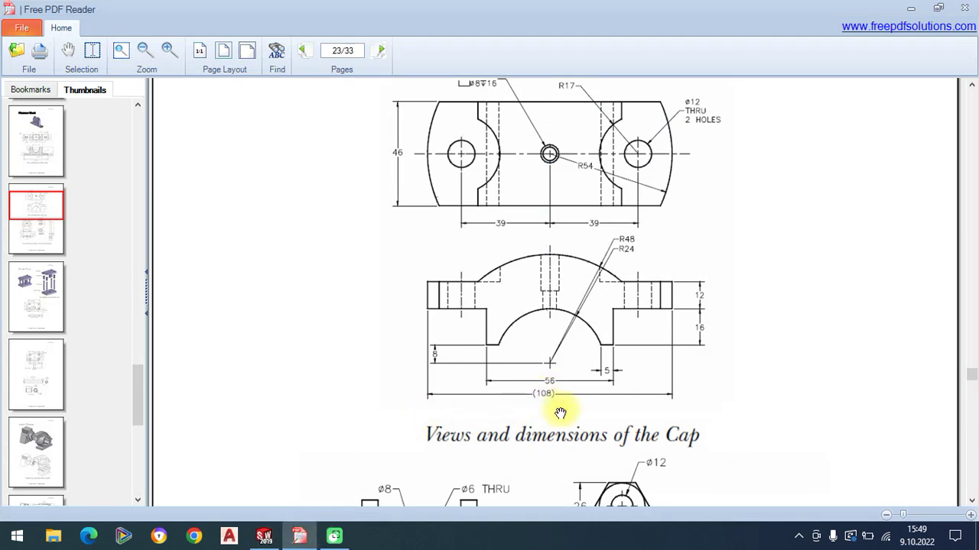
{"action": "left_click", "coordinate": [257, 533]}
{"action": "left_click", "coordinate": [61, 67]}
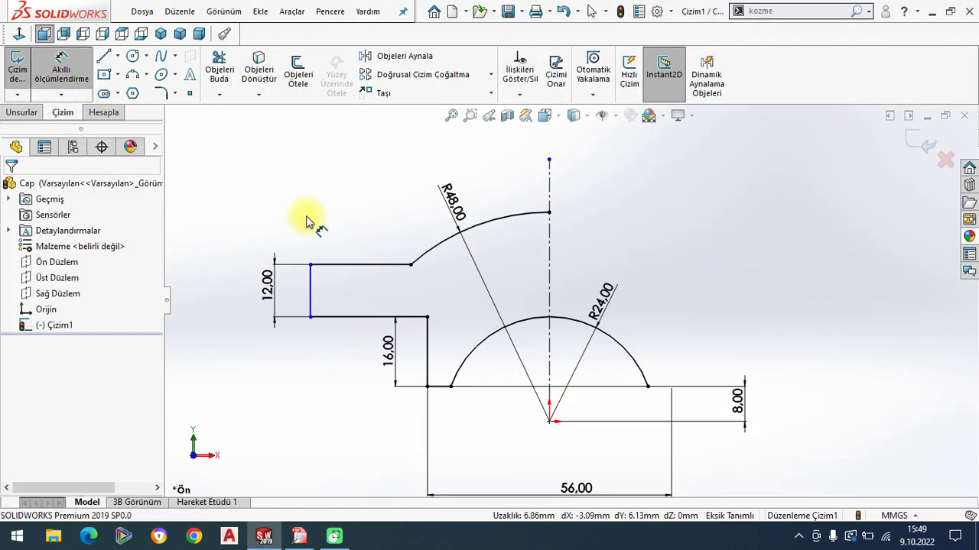
{"action": "left_click", "coordinate": [310, 288]}
{"action": "left_click", "coordinate": [549, 273]}
{"action": "scroll", "coordinate": [564, 295], "scroll_direction": "up", "scroll_amount": 2}
{"action": "left_click", "coordinate": [573, 178]}
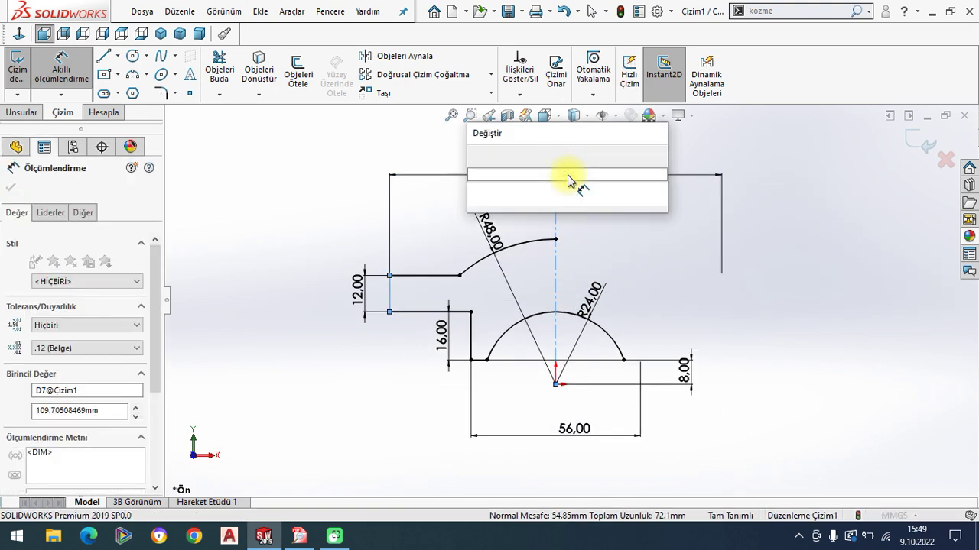
{"action": "type", "text": "108"}
{"action": "key", "text": "Return"}
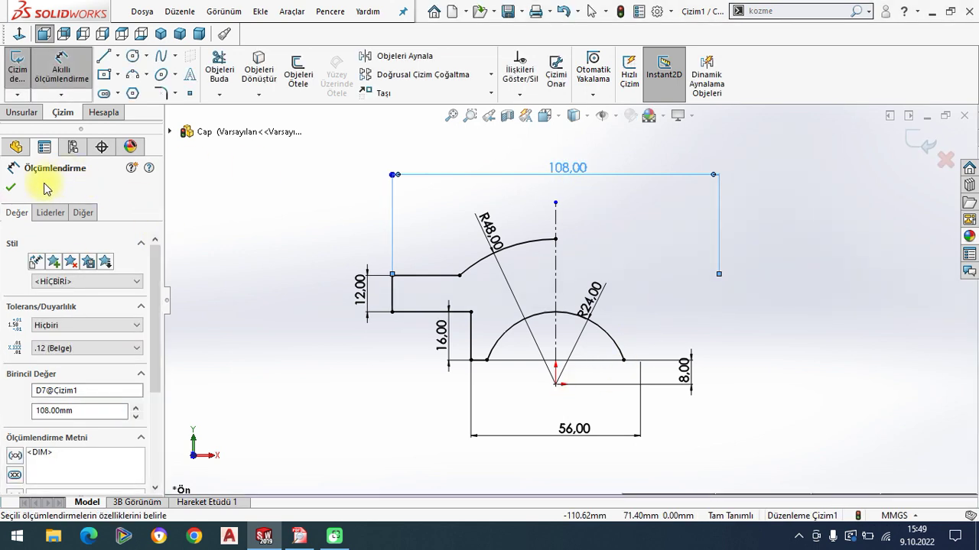
{"action": "left_click", "coordinate": [12, 189]}
{"action": "left_click", "coordinate": [403, 55]}
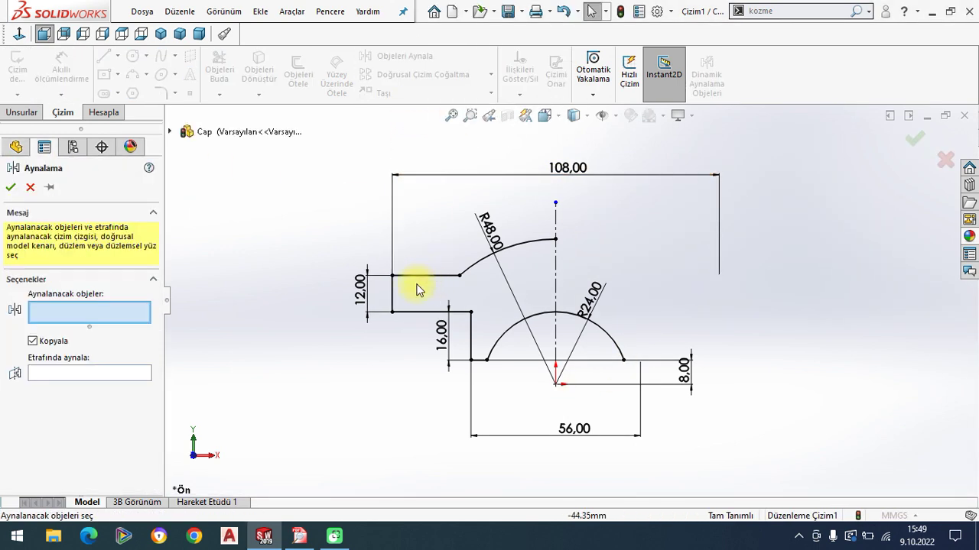
Step: Mirror the flange lines, step lines and R48 arc about the vertical centreline
{"action": "left_click", "coordinate": [394, 298]}
{"action": "left_click", "coordinate": [421, 276]}
{"action": "left_click", "coordinate": [475, 272]}
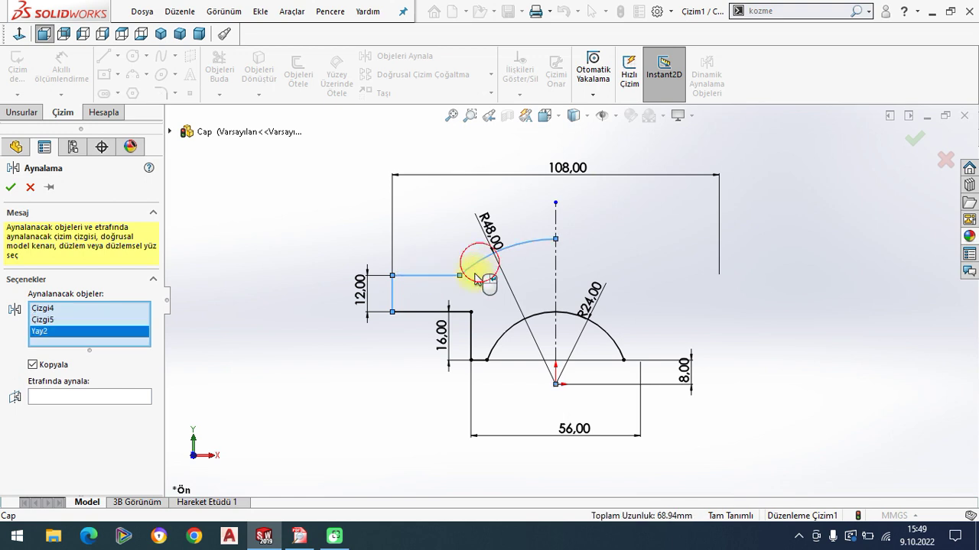
{"action": "left_click", "coordinate": [428, 313]}
{"action": "left_click", "coordinate": [471, 336]}
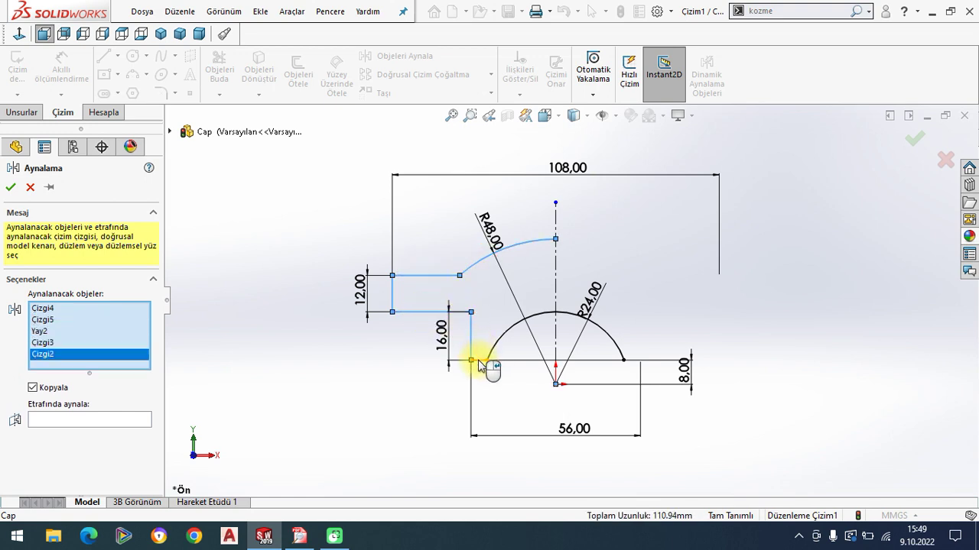
{"action": "left_click", "coordinate": [479, 361]}
{"action": "left_click", "coordinate": [66, 433]}
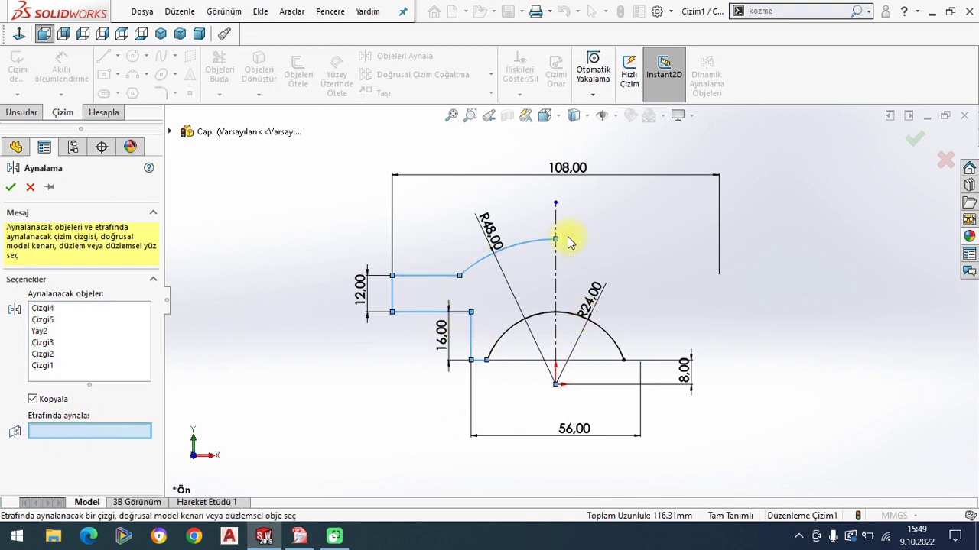
{"action": "left_click", "coordinate": [555, 276]}
{"action": "left_click", "coordinate": [10, 191]}
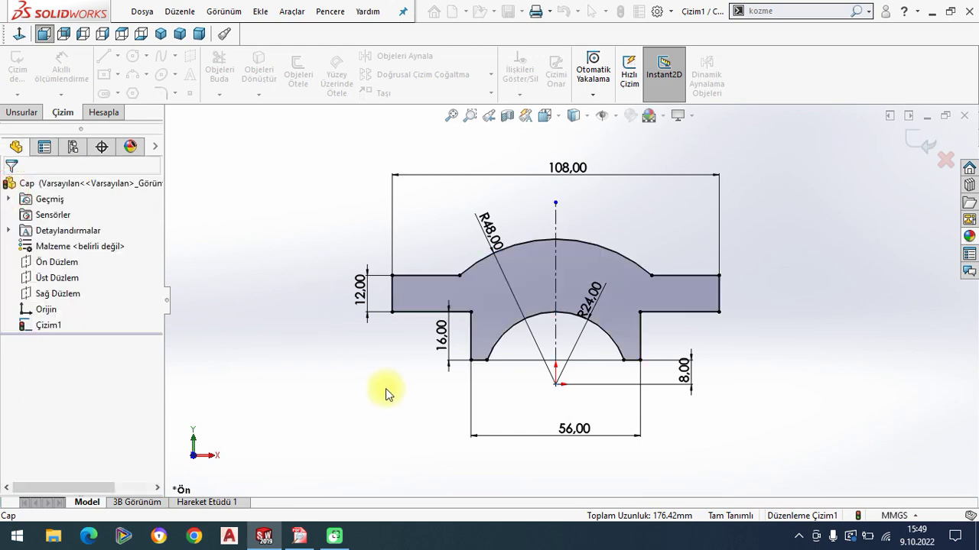
{"action": "left_click", "coordinate": [299, 536]}
{"action": "scroll", "coordinate": [559, 291], "scroll_direction": "up", "scroll_amount": 1}
{"action": "scroll", "coordinate": [535, 279], "scroll_direction": "up", "scroll_amount": 1}
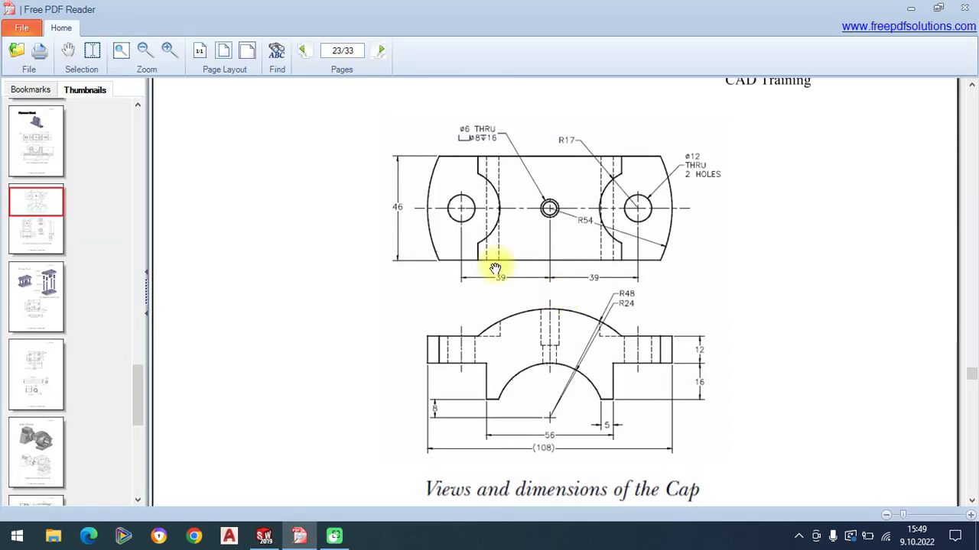
{"action": "left_click", "coordinate": [264, 536]}
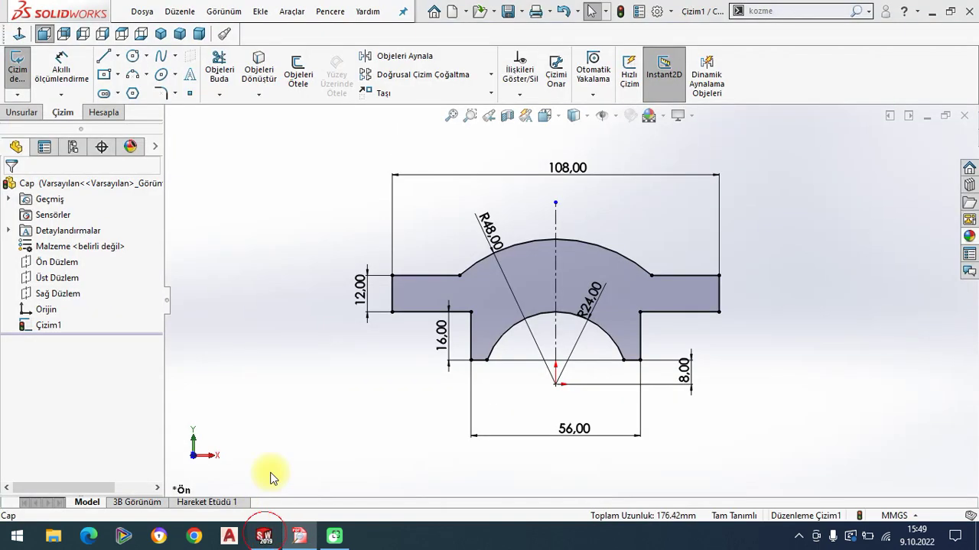
Step: Extrude the Cap profile 40 mm with a Mid Plane end condition
{"action": "left_click", "coordinate": [159, 32]}
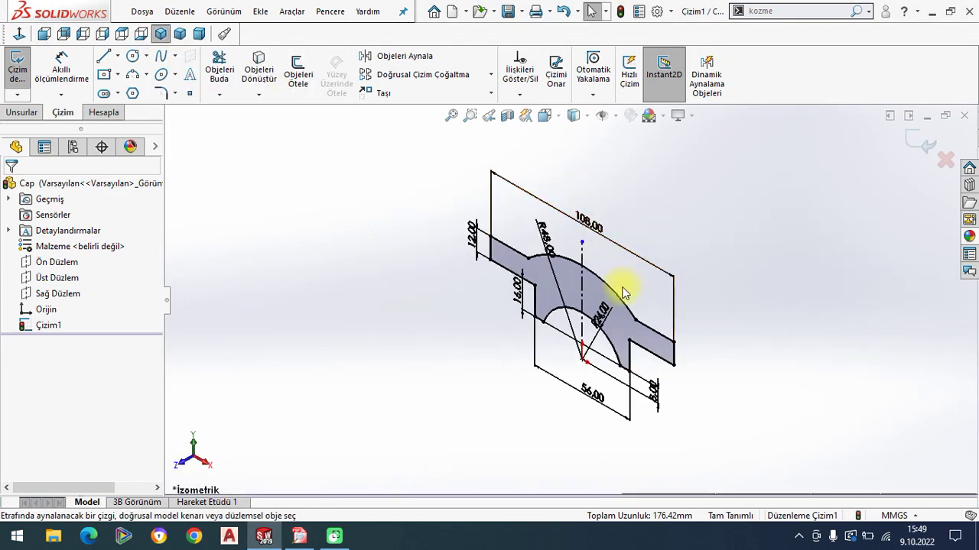
{"action": "left_click", "coordinate": [21, 113]}
{"action": "left_click", "coordinate": [24, 79]}
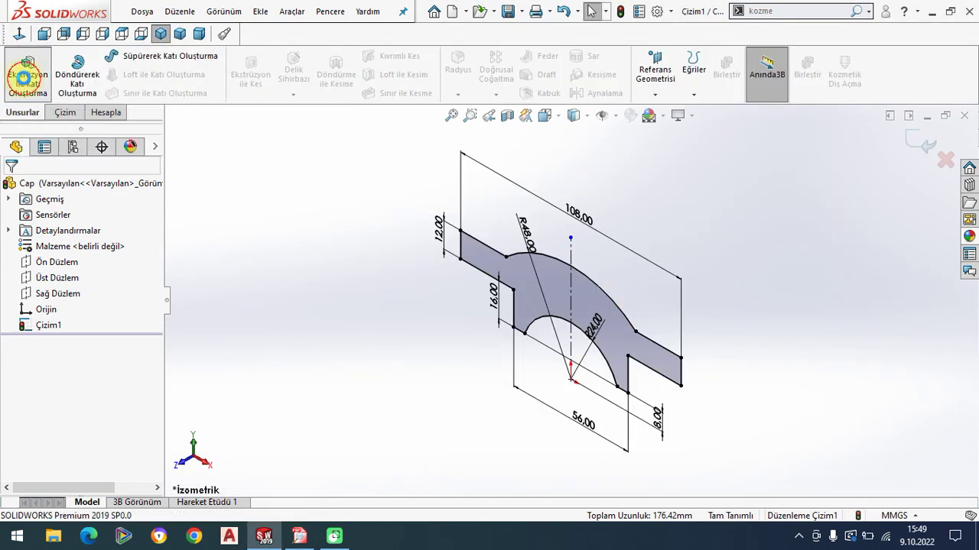
{"action": "left_click", "coordinate": [67, 273]}
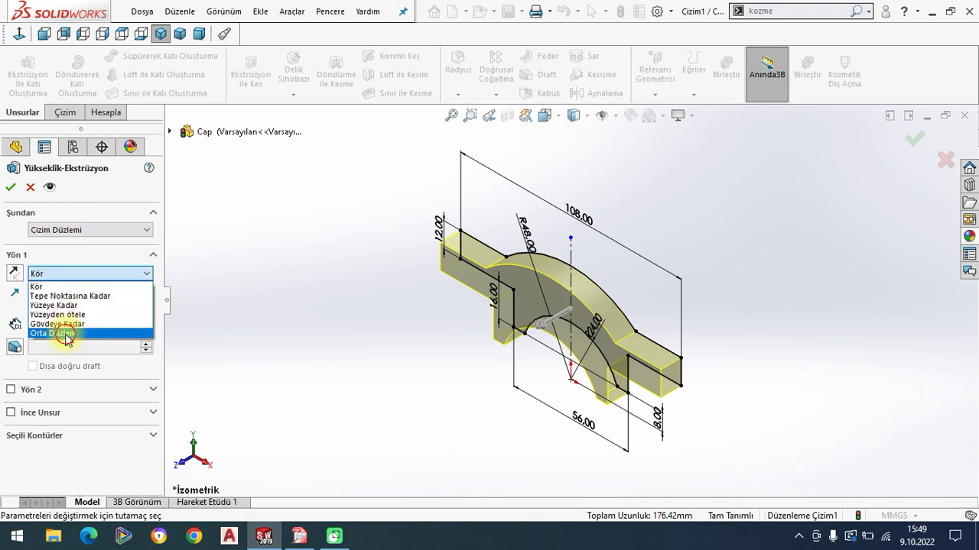
{"action": "left_click", "coordinate": [66, 331]}
{"action": "type", "text": "40"}
{"action": "key", "text": "Return"}
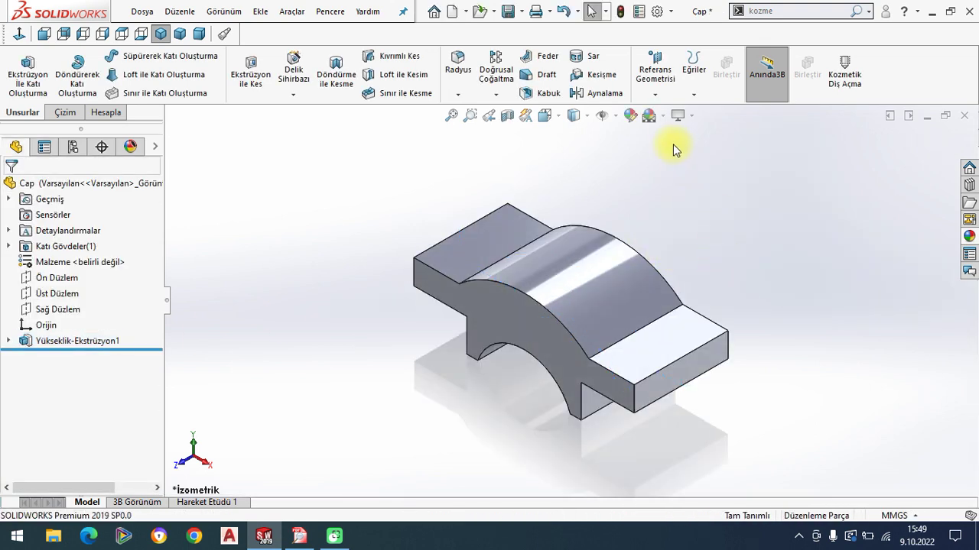
Step: Switch the scene to Plain White and bring up the Cap drawing PDF
{"action": "left_click", "coordinate": [664, 121]}
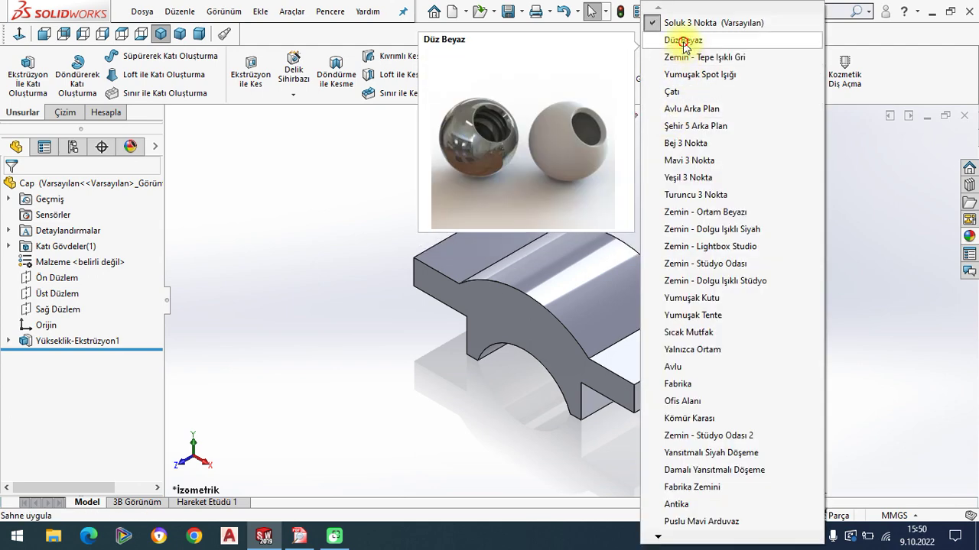
{"action": "left_click", "coordinate": [694, 38]}
{"action": "left_click", "coordinate": [299, 536]}
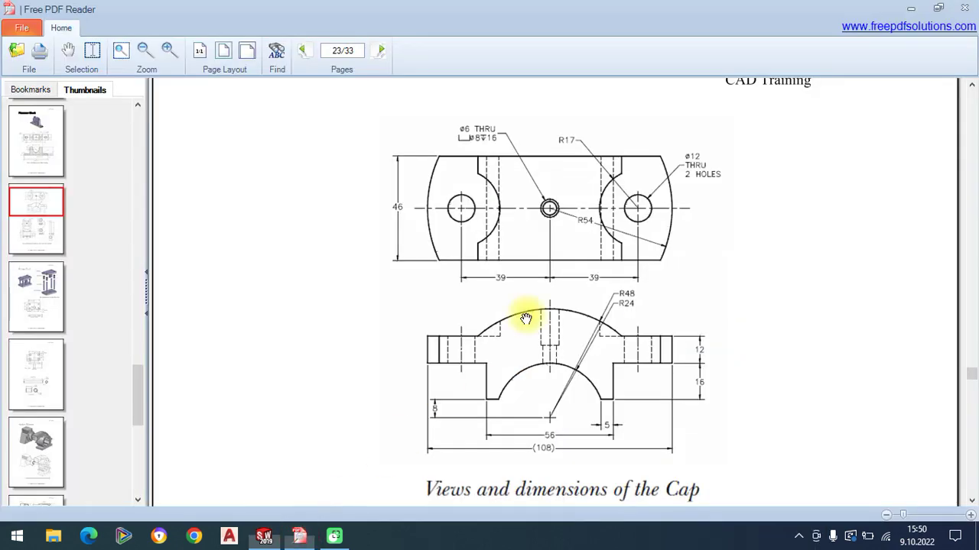
Step: Scroll to the Cap drawing's top view dimensions, then go back to the SOLIDWORKS part
{"action": "scroll", "coordinate": [627, 374], "scroll_direction": "up", "scroll_amount": 3}
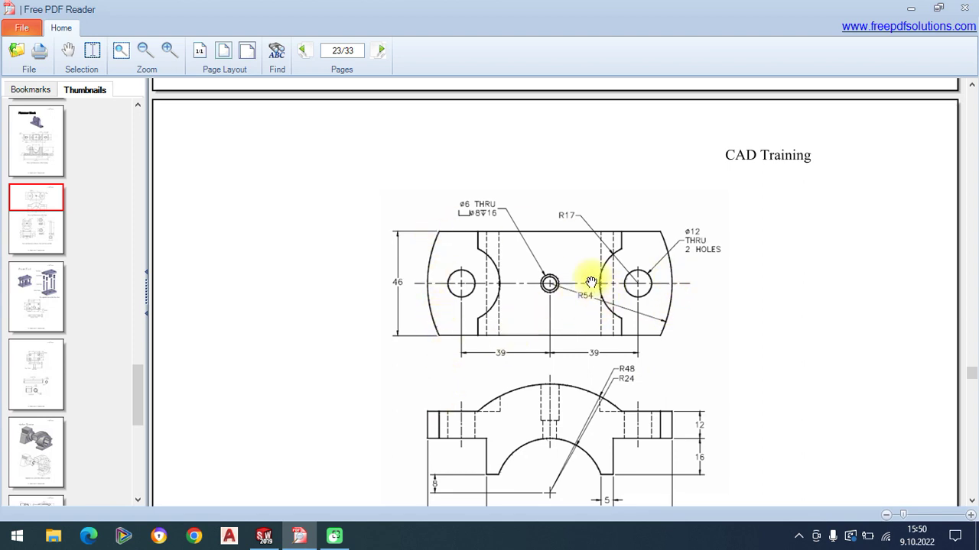
{"action": "scroll", "coordinate": [493, 402], "scroll_direction": "down", "scroll_amount": 2}
{"action": "left_click", "coordinate": [264, 533]}
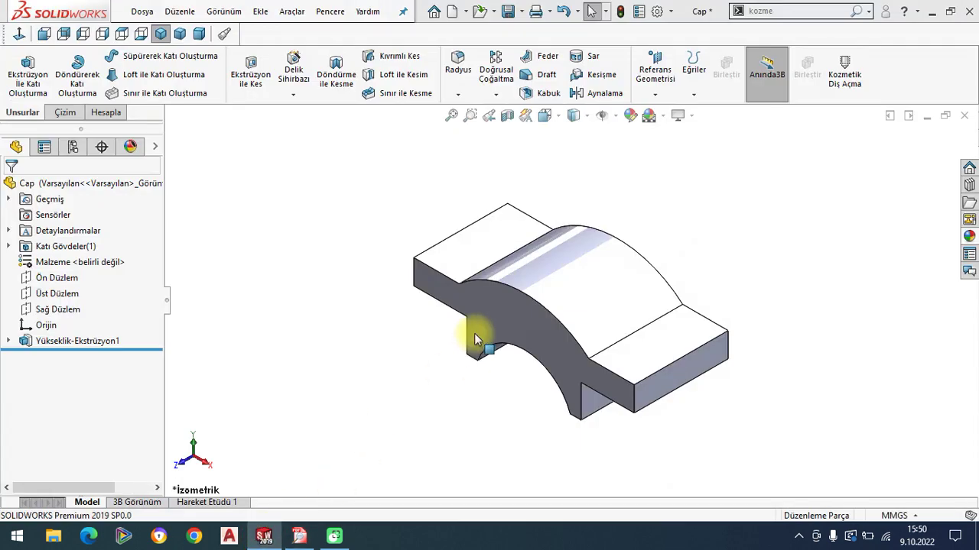
Step: Start a sketch on the top face and draw a Ø108 circle centred on the origin
{"action": "left_click", "coordinate": [464, 257]}
{"action": "left_click", "coordinate": [528, 189]}
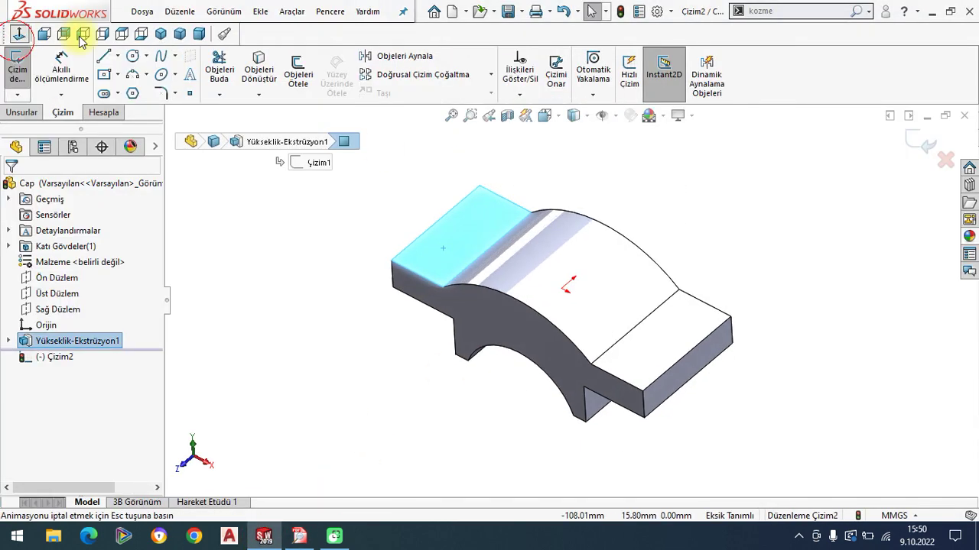
{"action": "left_click", "coordinate": [133, 58]}
{"action": "left_click", "coordinate": [570, 300]}
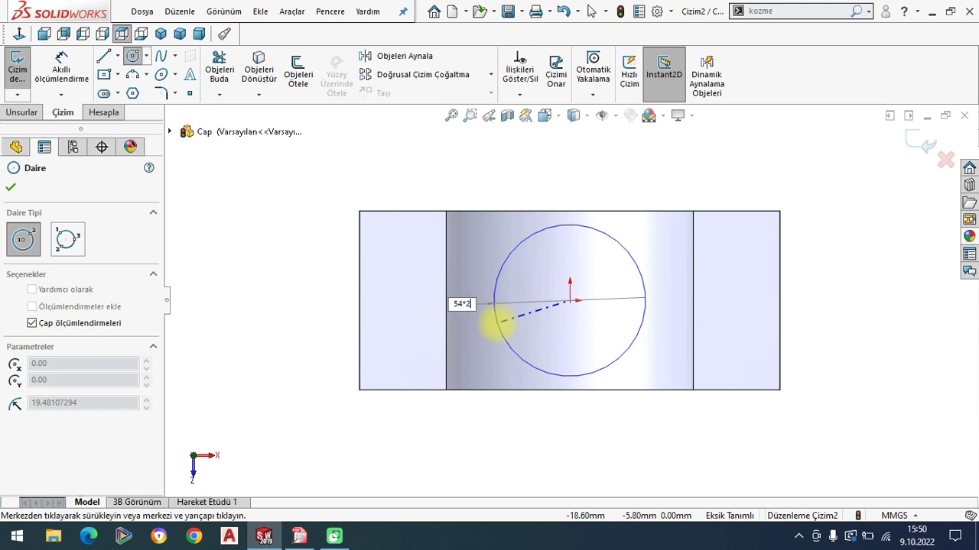
{"action": "key", "text": "Return"}
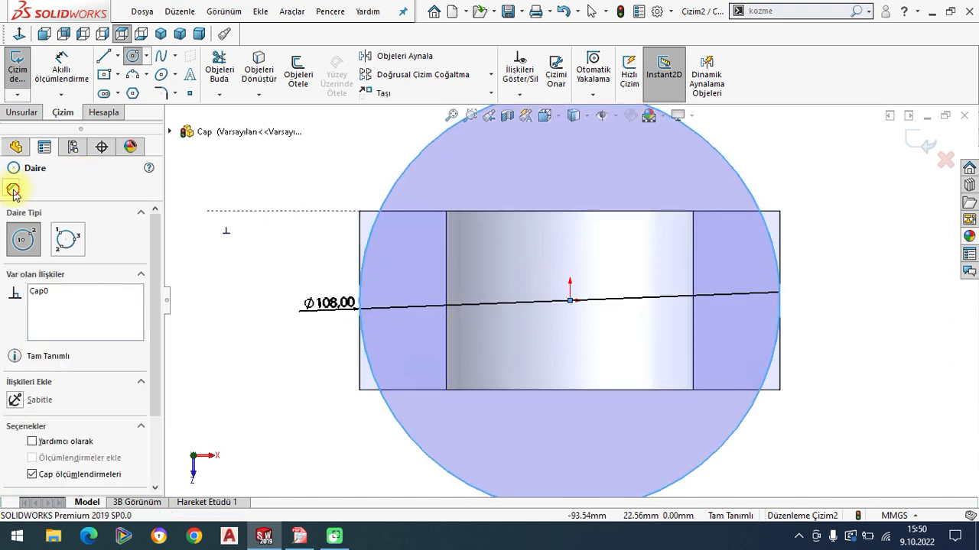
{"action": "left_click", "coordinate": [13, 190]}
{"action": "key", "text": "f"}
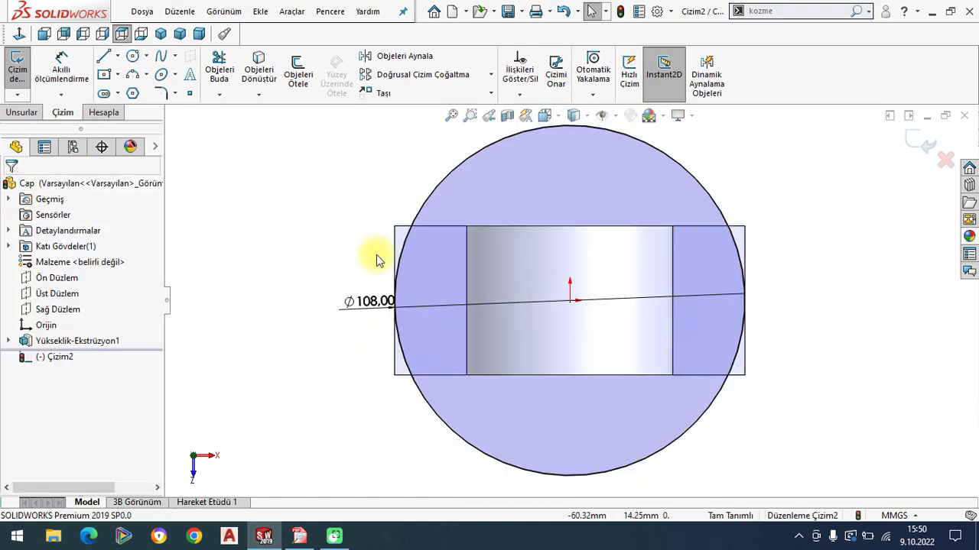
Step: Convert the top face's left and right end edges into the sketch
{"action": "left_click", "coordinate": [396, 257]}
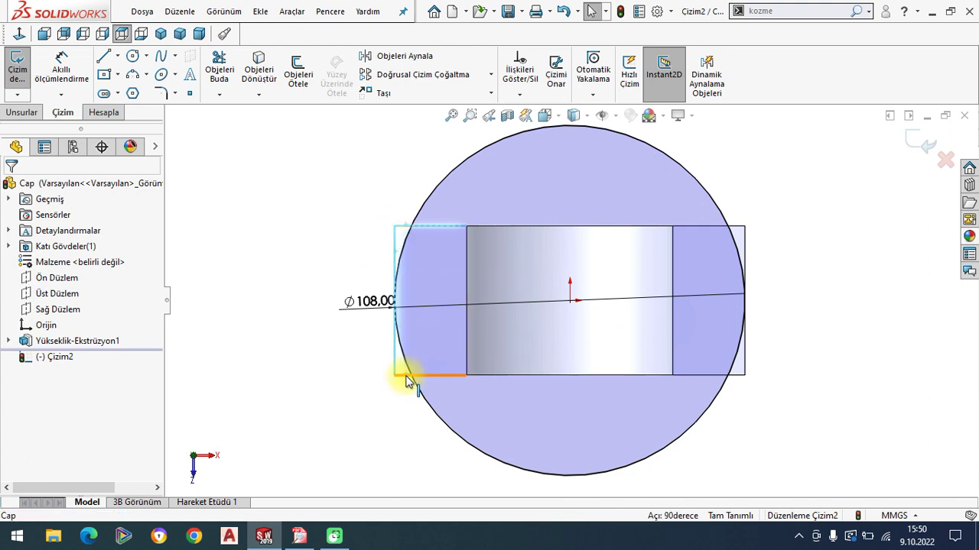
{"action": "left_click", "coordinate": [739, 231]}
{"action": "left_click", "coordinate": [745, 241], "text": "ctrl"}
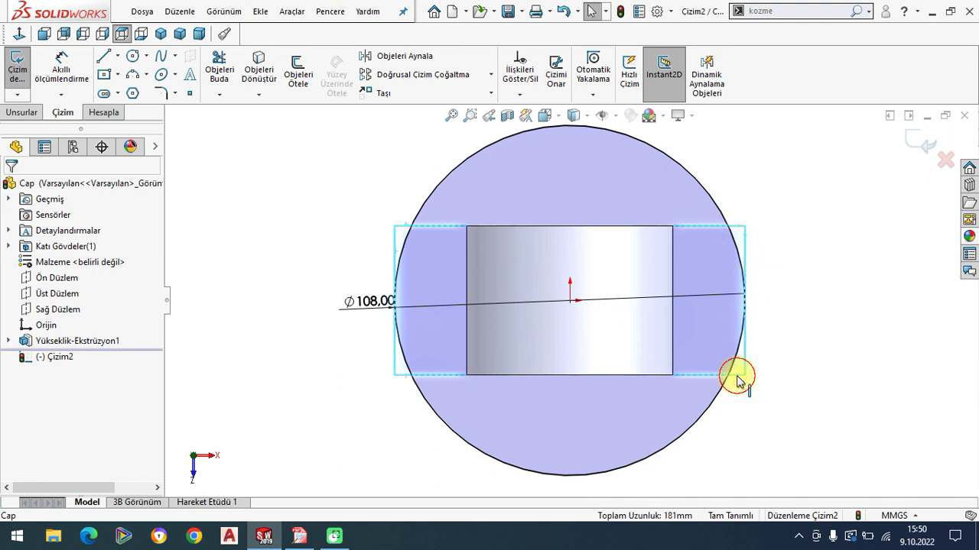
{"action": "left_click", "coordinate": [258, 73]}
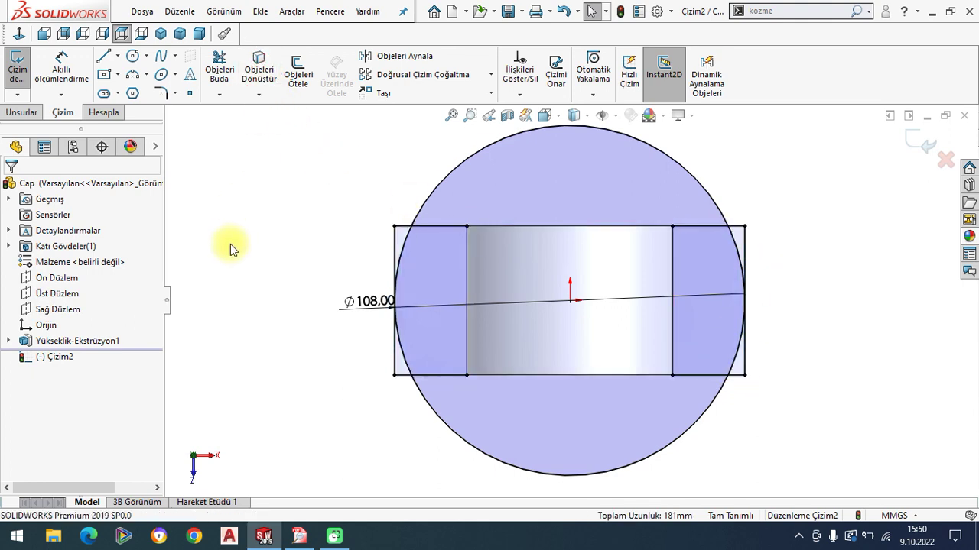
{"action": "left_click", "coordinate": [220, 62]}
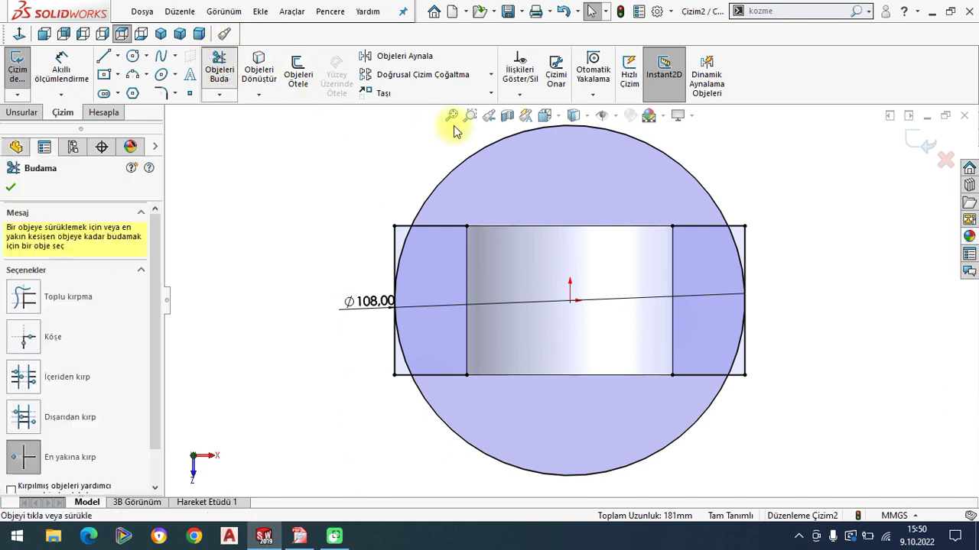
Step: Trim away the Ø108 circle's upper and lower arcs, then show the part in Isometric view
{"action": "scroll", "coordinate": [152, 291], "scroll_direction": "down", "scroll_amount": 2}
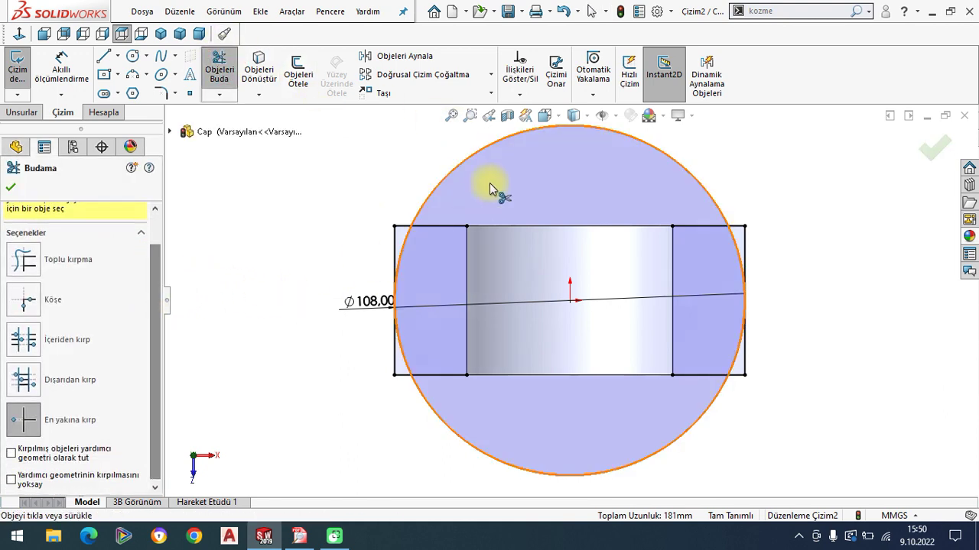
{"action": "left_click", "coordinate": [481, 152]}
{"action": "left_click", "coordinate": [535, 472]}
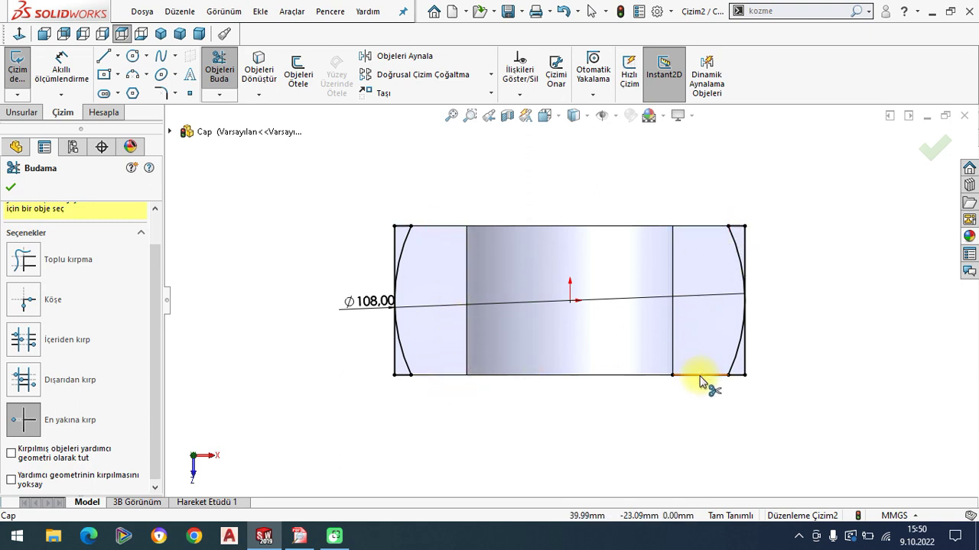
{"action": "left_click", "coordinate": [13, 184]}
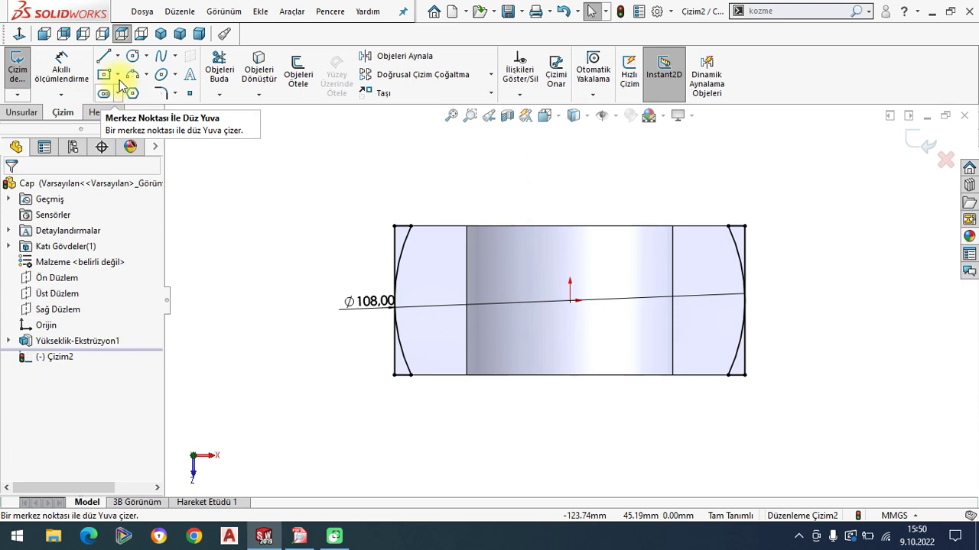
{"action": "left_click", "coordinate": [160, 33]}
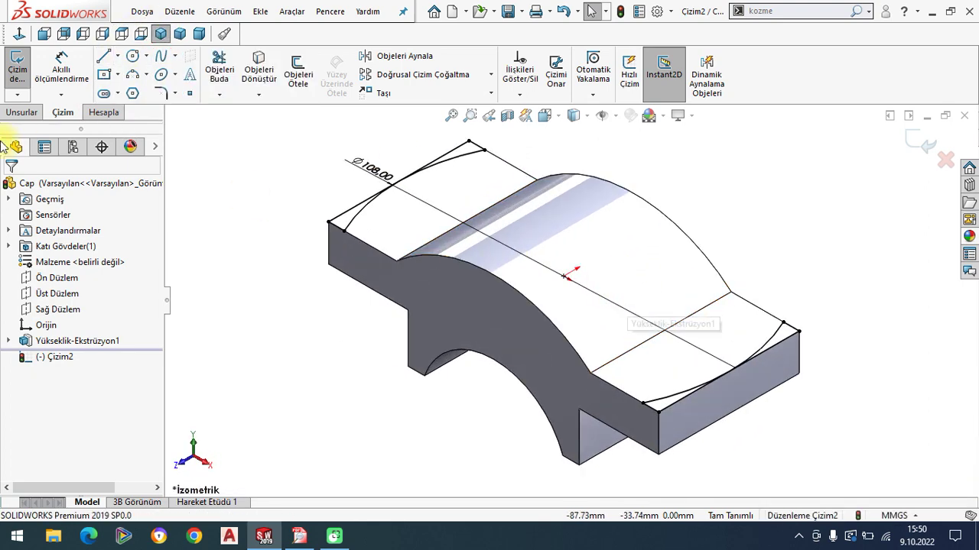
Step: Start an extruded cut and select the four corner regions of the trimmed sketch
{"action": "left_click", "coordinate": [17, 116]}
{"action": "left_click", "coordinate": [254, 72]}
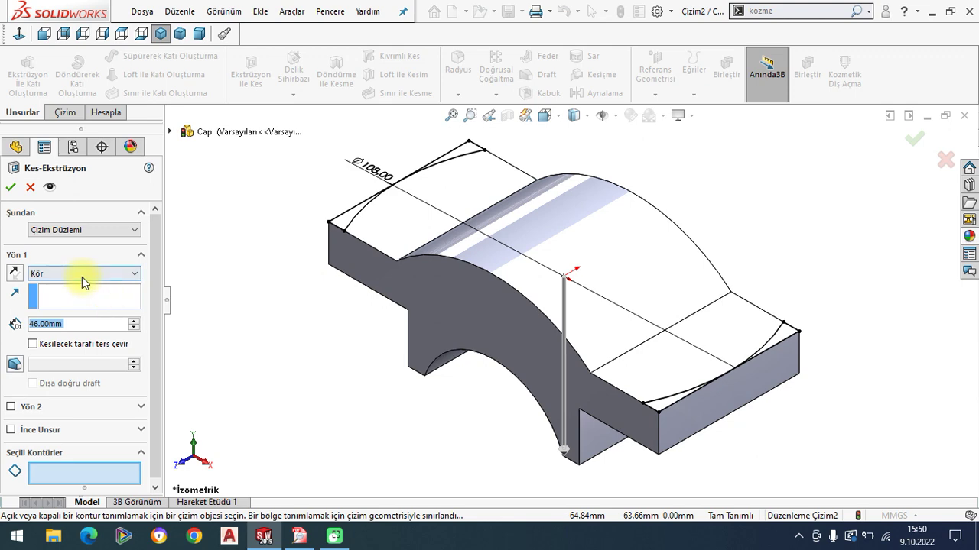
{"action": "scroll", "coordinate": [367, 245], "scroll_direction": "down", "scroll_amount": 2}
{"action": "scroll", "coordinate": [363, 259], "scroll_direction": "down", "scroll_amount": 2}
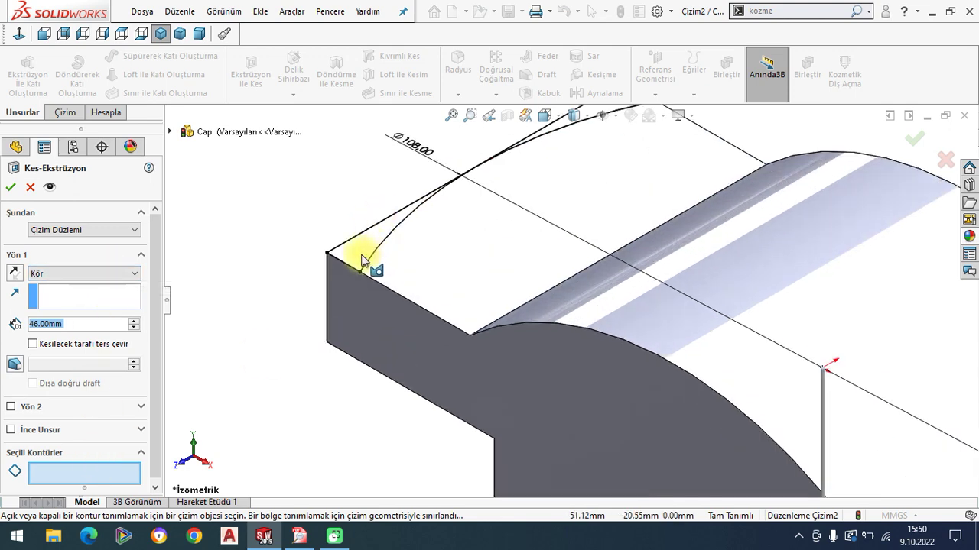
{"action": "left_click", "coordinate": [364, 259]}
{"action": "scroll", "coordinate": [551, 199], "scroll_direction": "up", "scroll_amount": 2}
{"action": "left_click", "coordinate": [606, 162]}
{"action": "scroll", "coordinate": [607, 162], "scroll_direction": "up", "scroll_amount": 2}
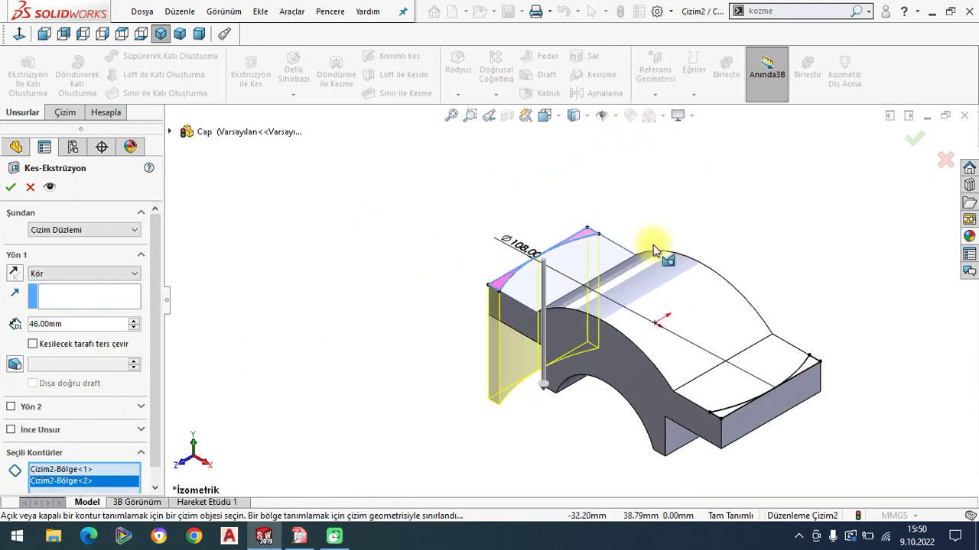
{"action": "scroll", "coordinate": [671, 371], "scroll_direction": "down", "scroll_amount": 3}
{"action": "left_click", "coordinate": [633, 357]}
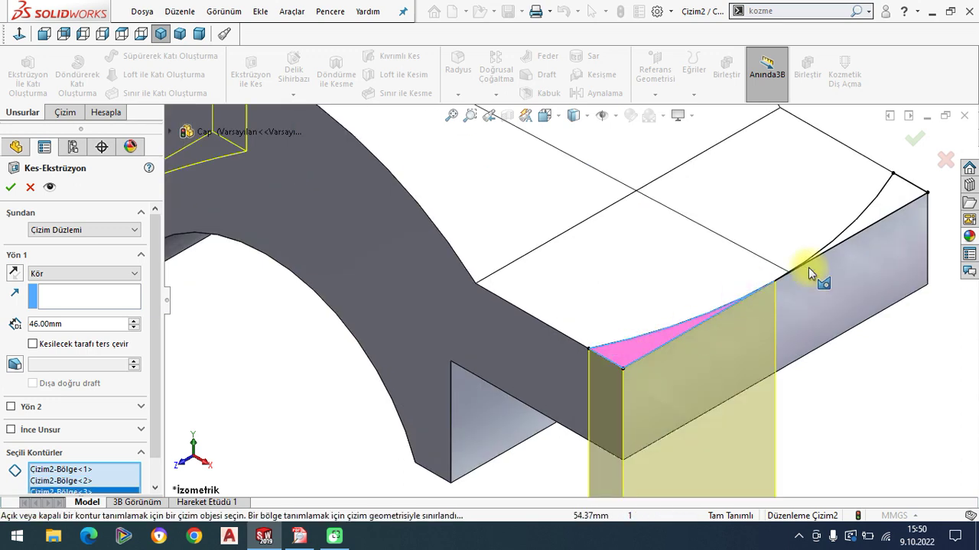
{"action": "left_click", "coordinate": [886, 205]}
Step: Set the cut to Through All and confirm it as Kes-Ekstrüzyon1
{"action": "scroll", "coordinate": [886, 205], "scroll_direction": "up", "scroll_amount": 2}
{"action": "scroll", "coordinate": [581, 283], "scroll_direction": "up", "scroll_amount": 2}
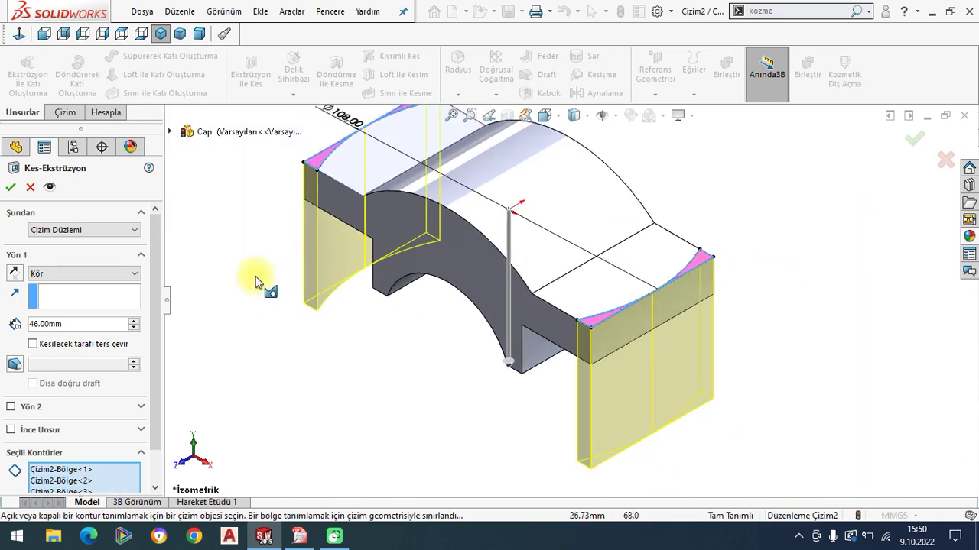
{"action": "left_click", "coordinate": [100, 273]}
{"action": "left_click", "coordinate": [61, 285]}
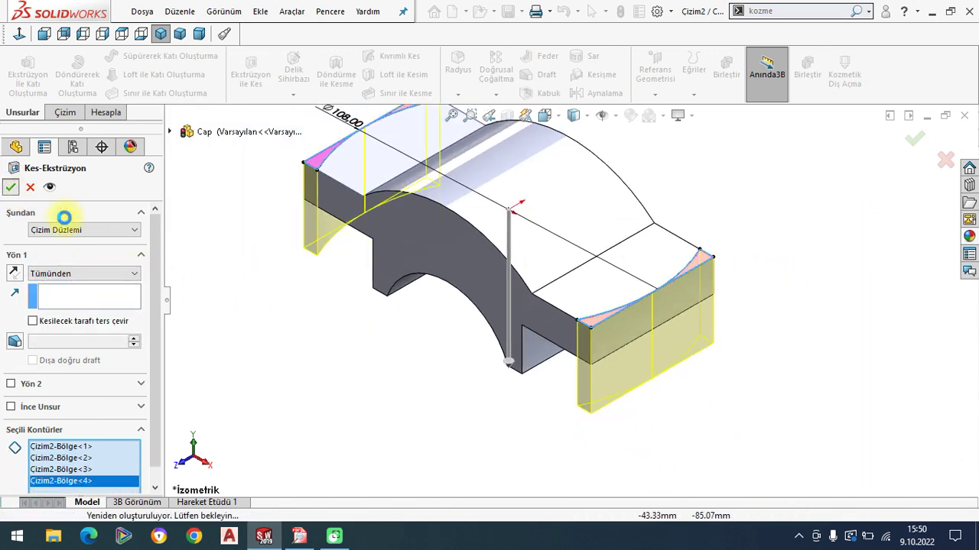
{"action": "key", "text": "Return"}
Step: Orbit the Cap back to a near-isometric view and bring up the Cap drawing PDF
{"action": "scroll", "coordinate": [516, 287], "scroll_direction": "down", "scroll_amount": 4}
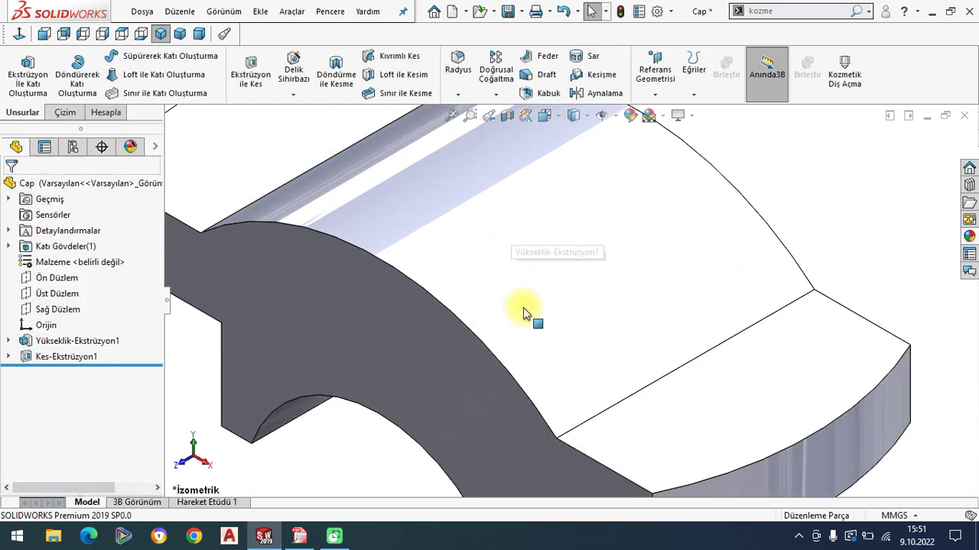
{"action": "scroll", "coordinate": [516, 287], "scroll_direction": "up", "scroll_amount": 4}
{"action": "mouse_move", "coordinate": [525, 341]}
{"action": "middle_mouse_down"}
{"action": "mouse_move", "coordinate": [590, 332]}
{"action": "mouse_move", "coordinate": [527, 321]}
{"action": "middle_mouse_up"}
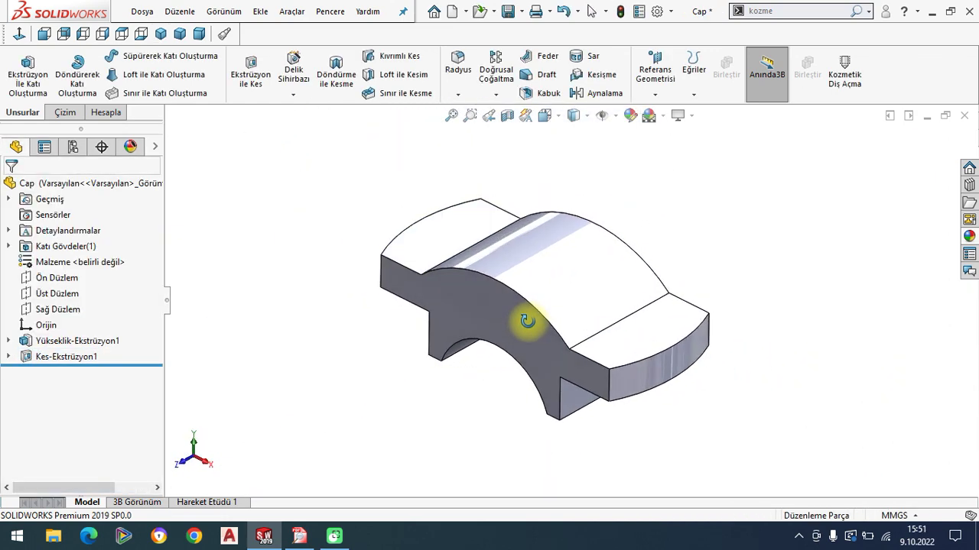
{"action": "left_click", "coordinate": [299, 536]}
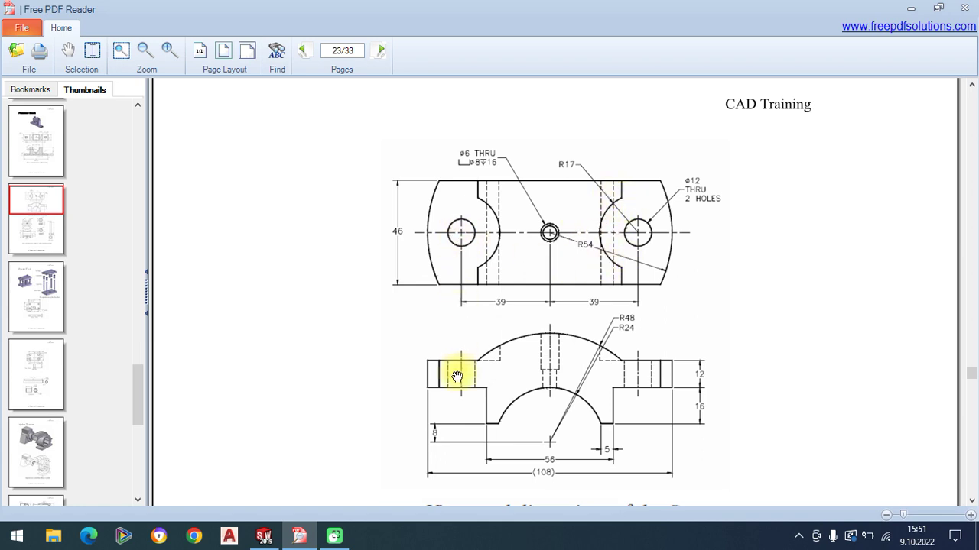
Step: Scroll to the Cap's views and dimensions, then back in SOLIDWORKS select the right flange's top face
{"action": "scroll", "coordinate": [458, 362], "scroll_direction": "down", "scroll_amount": 2}
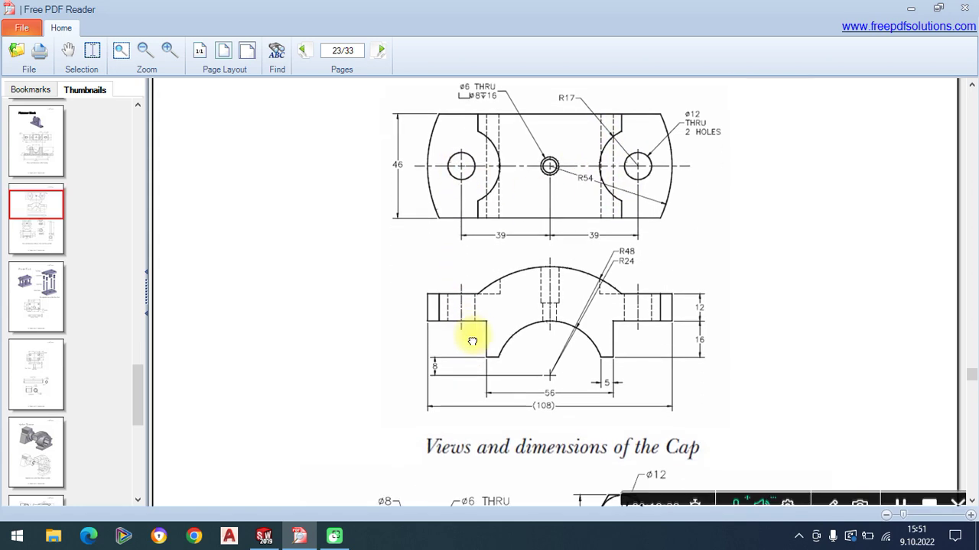
{"action": "left_click", "coordinate": [264, 536]}
{"action": "left_click", "coordinate": [621, 325]}
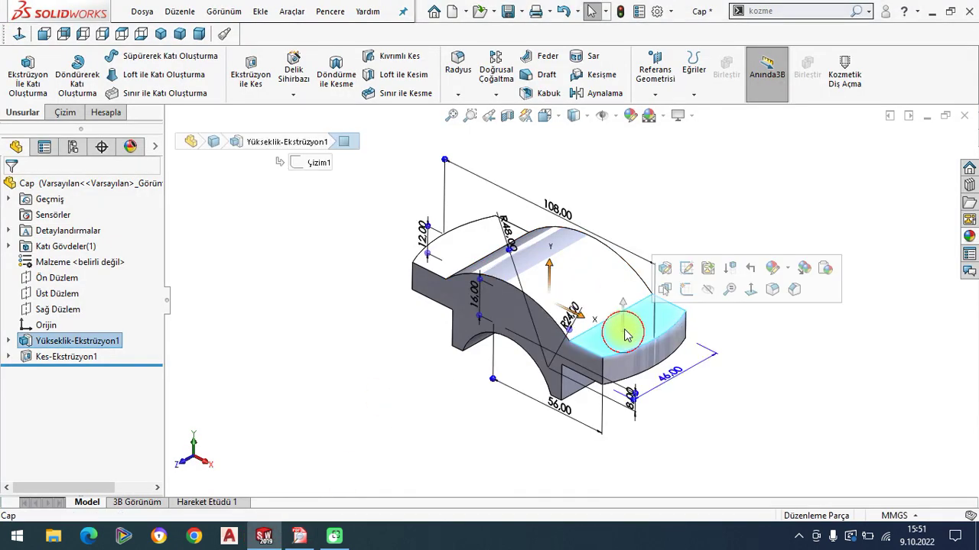
Step: Start sketch Çizim3 on the flange face, viewed Normal To, with a circle level with the origin
{"action": "left_click", "coordinate": [685, 292]}
{"action": "left_click", "coordinate": [21, 36]}
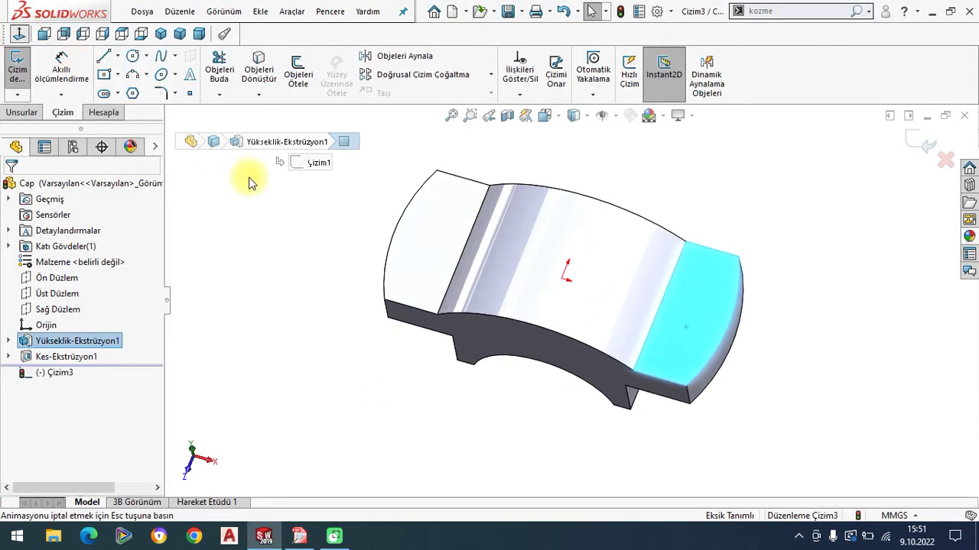
{"action": "left_click", "coordinate": [132, 56]}
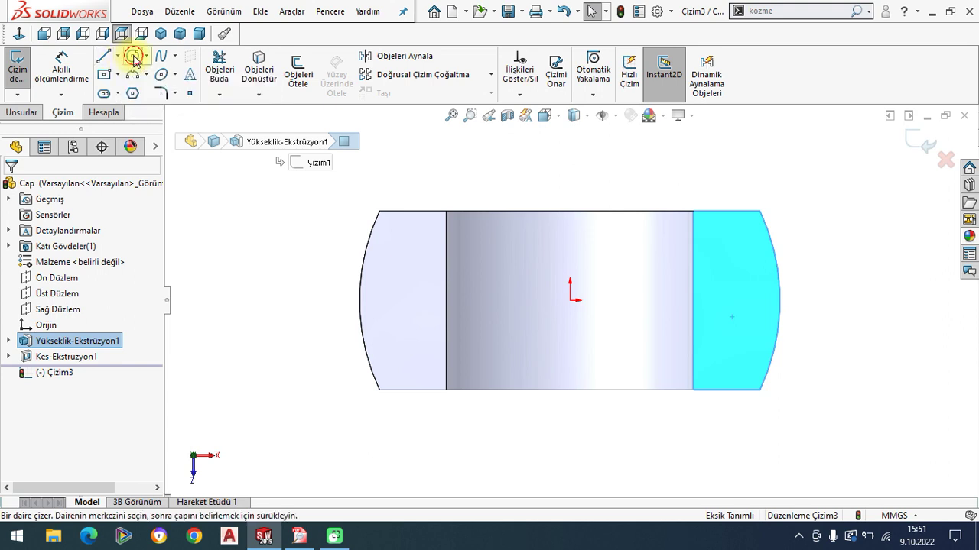
{"action": "left_click", "coordinate": [725, 301]}
{"action": "left_click", "coordinate": [722, 328]}
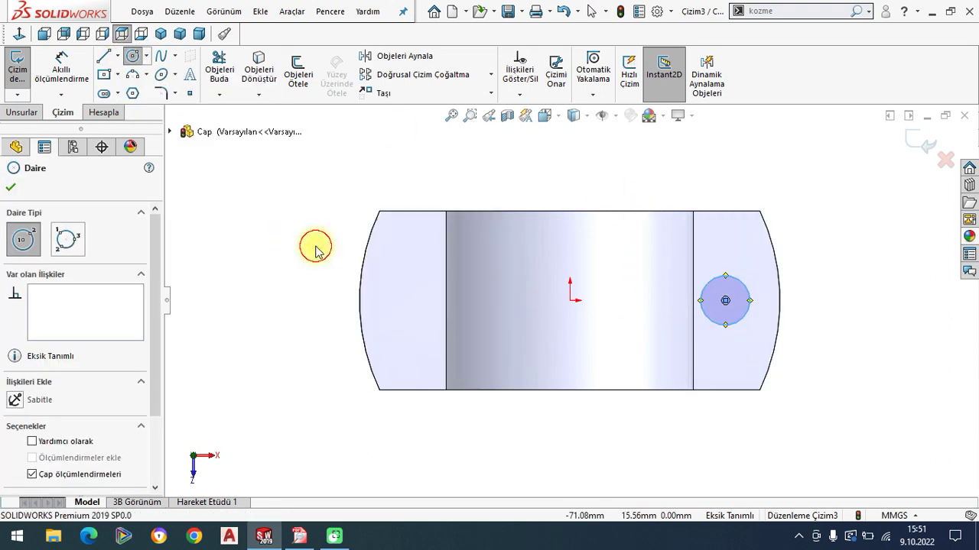
{"action": "key", "text": "Escape"}
Step: Dimension the circle to Ø34 and display it as radius R17
{"action": "left_click", "coordinate": [84, 82]}
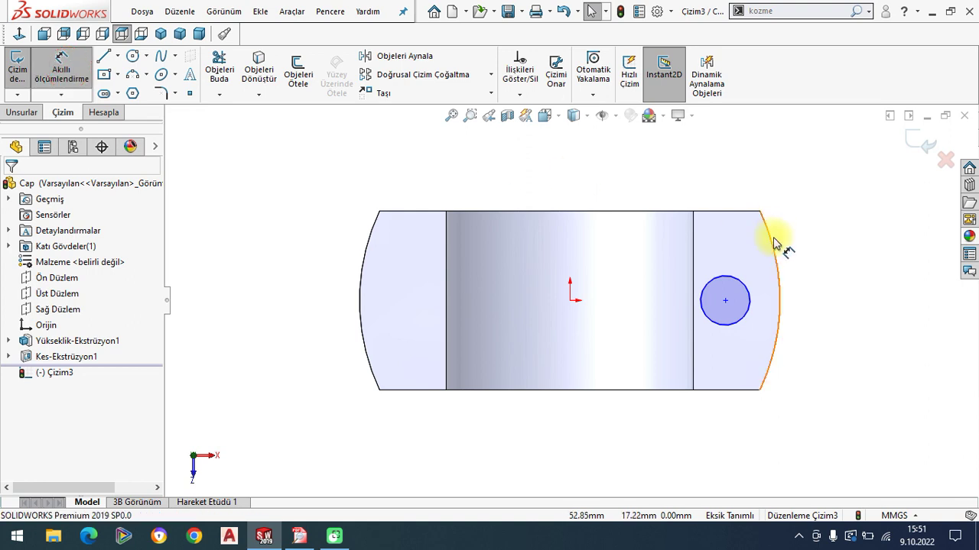
{"action": "left_click", "coordinate": [732, 282]}
{"action": "left_click", "coordinate": [758, 158]}
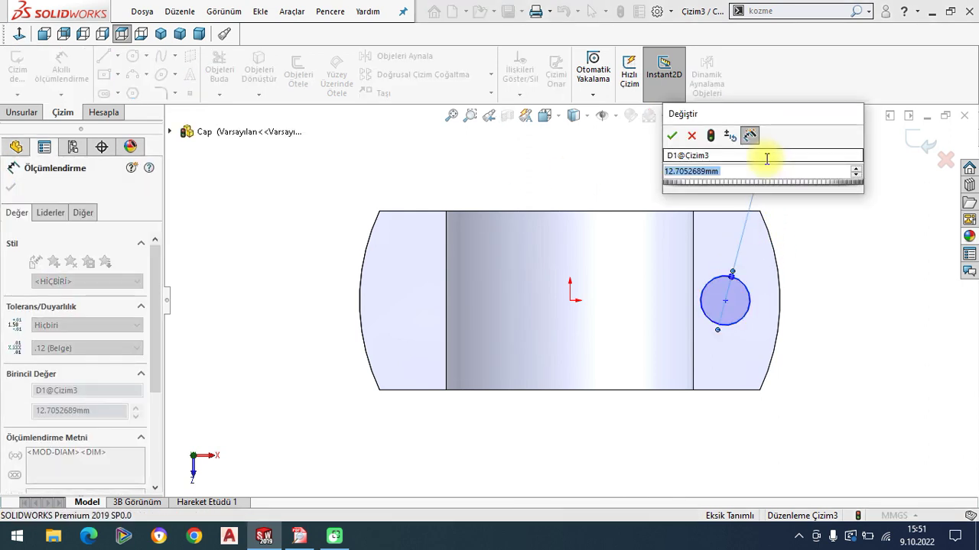
{"action": "type", "text": "12.7"}
{"action": "key", "text": "Return"}
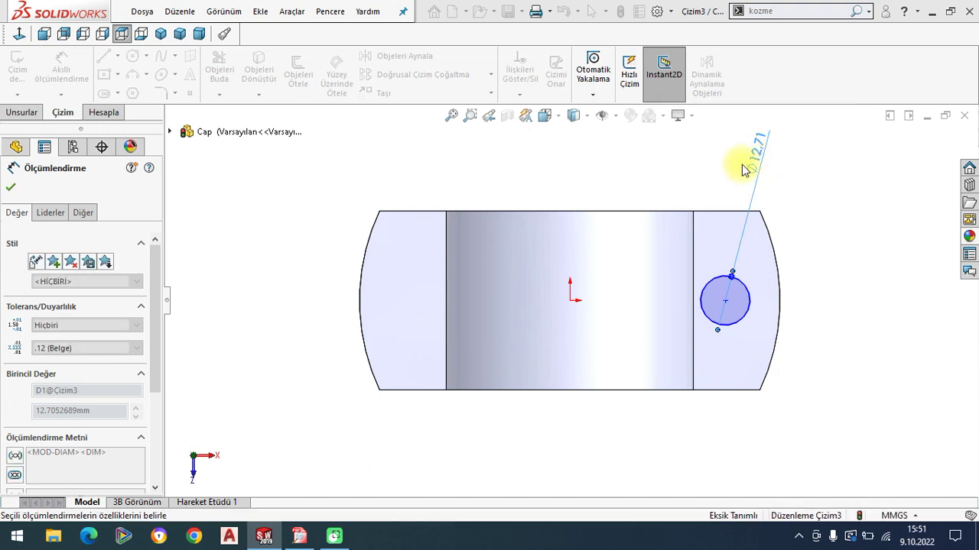
{"action": "left_click", "coordinate": [50, 212]}
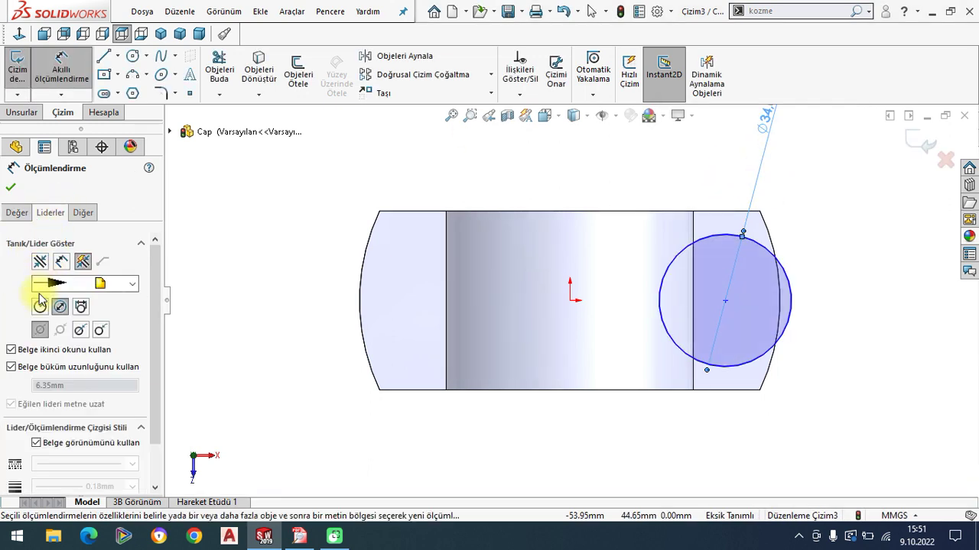
{"action": "left_click", "coordinate": [40, 307]}
{"action": "left_click", "coordinate": [11, 187]}
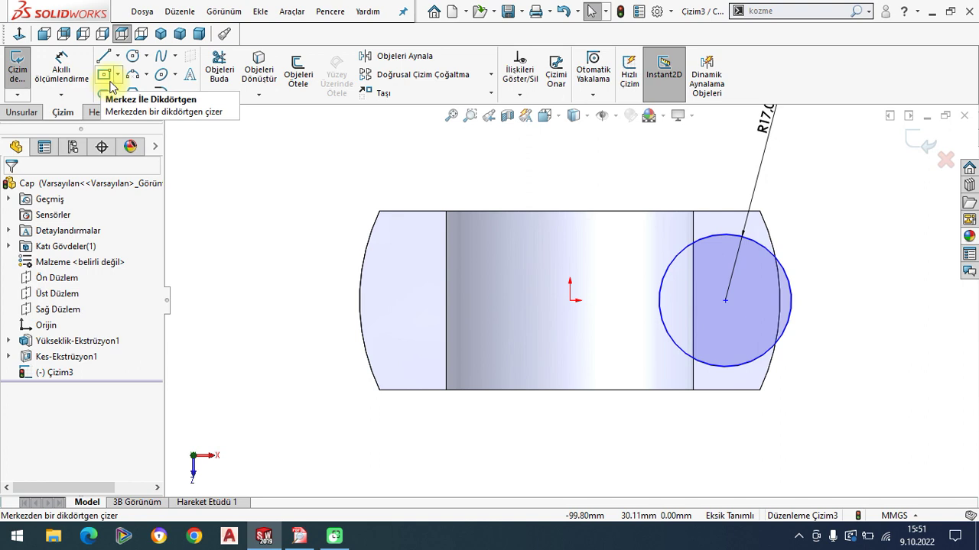
Step: Draw a vertical centreline about 60.97 mm long through the origin beside the R17 circle
{"action": "left_click", "coordinate": [118, 57]}
{"action": "left_click", "coordinate": [125, 87]}
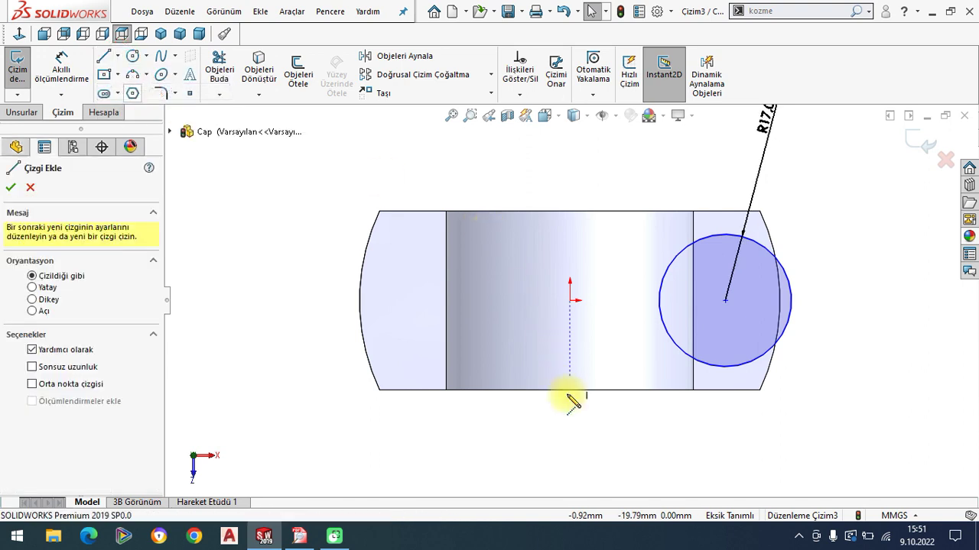
{"action": "left_click", "coordinate": [569, 410]}
{"action": "left_click", "coordinate": [575, 173]}
{"action": "right_click", "coordinate": [306, 249]}
{"action": "left_click", "coordinate": [364, 288]}
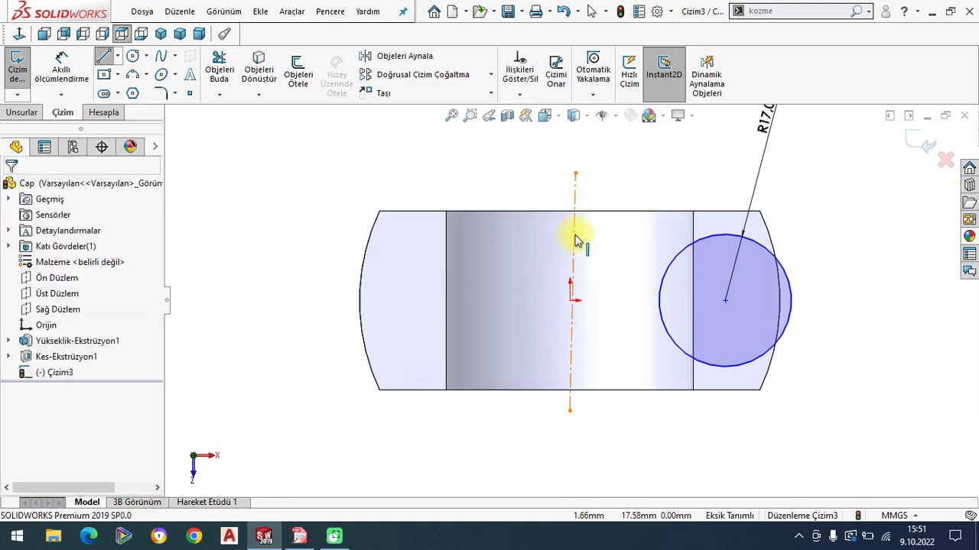
{"action": "left_click", "coordinate": [574, 240]}
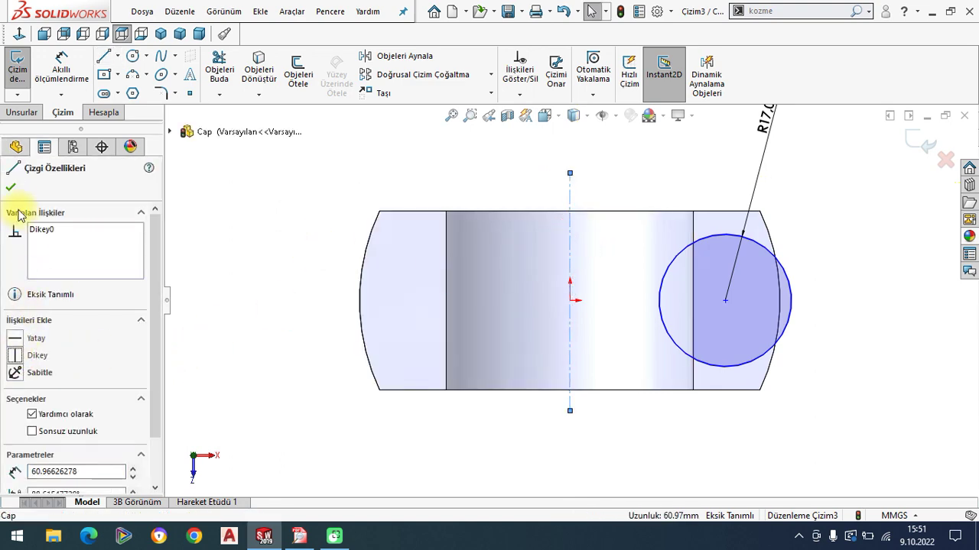
{"action": "left_click", "coordinate": [11, 187]}
Step: Pan the Cap drawing PDF to compare both views, then return to the sketch
{"action": "left_click", "coordinate": [299, 535]}
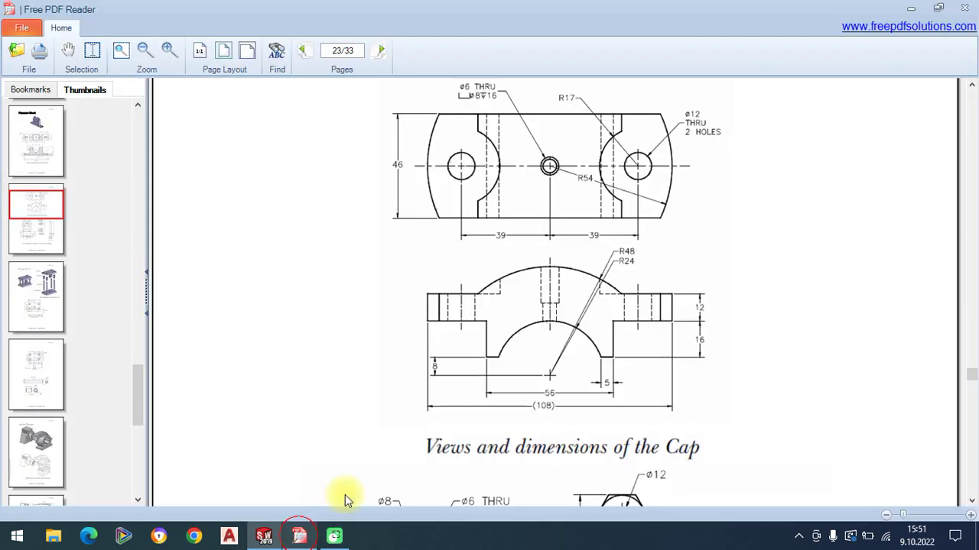
{"action": "left_click_drag", "start_coordinate": [555, 241], "coordinate": [578, 276]}
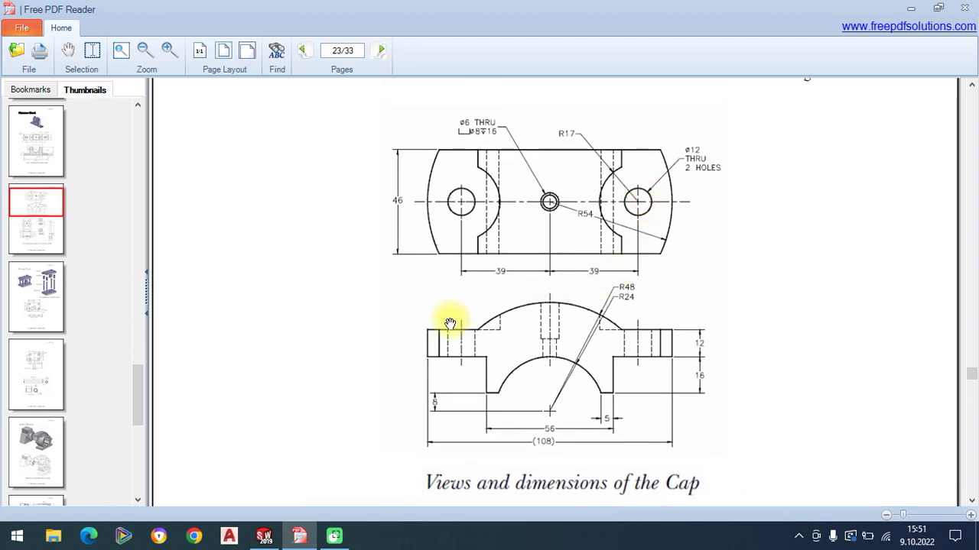
{"action": "left_click", "coordinate": [263, 536]}
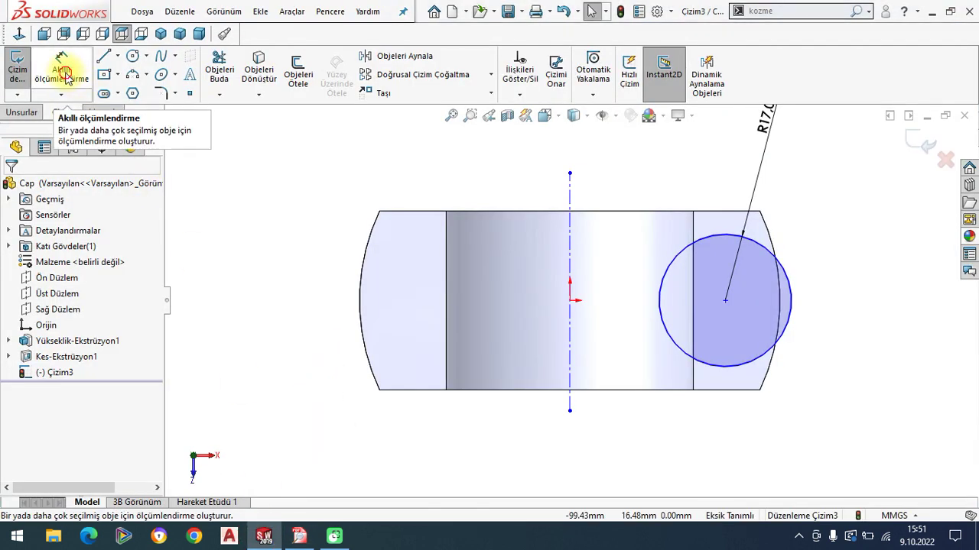
Step: Dimension the circle centre 39 mm from the vertical centreline
{"action": "key", "text": "d"}
{"action": "left_click", "coordinate": [726, 302]}
{"action": "left_click", "coordinate": [570, 344]}
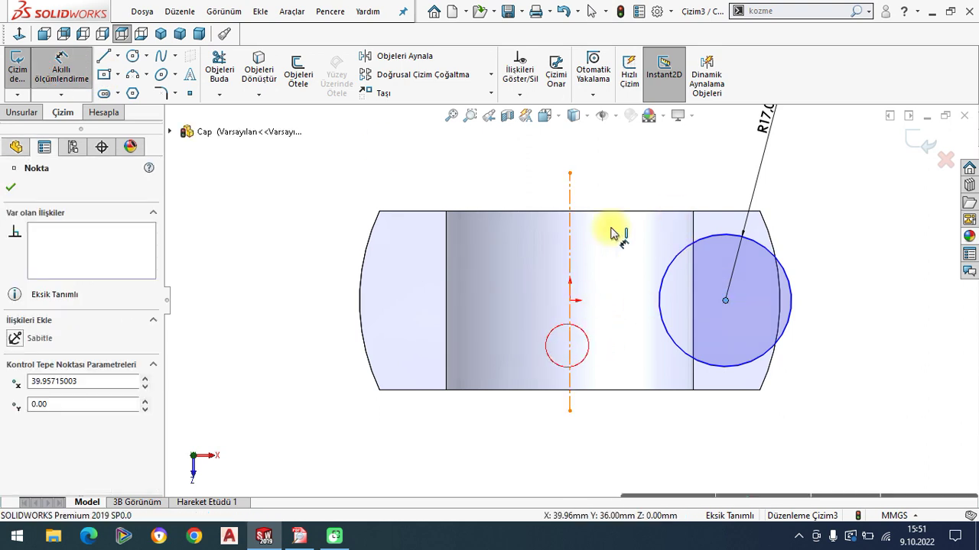
{"action": "left_click", "coordinate": [633, 186]}
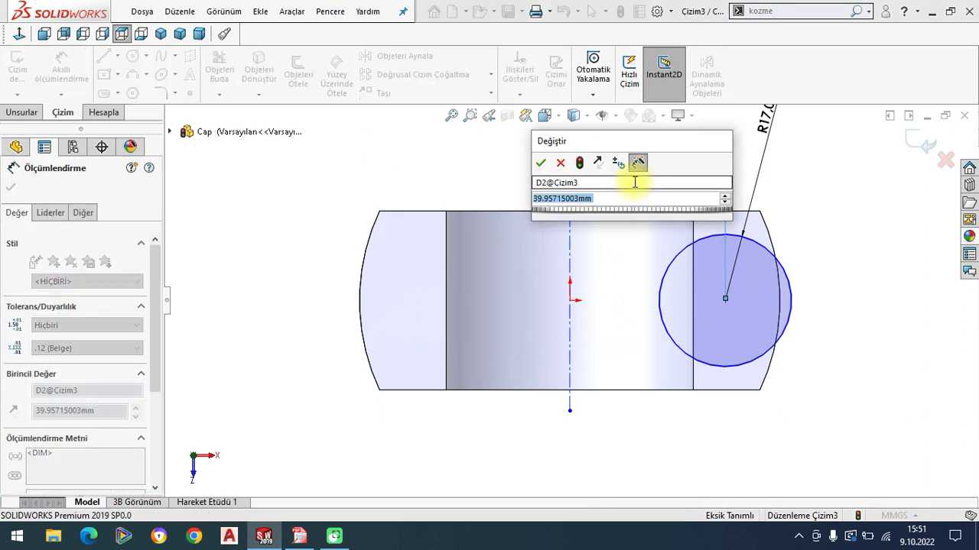
{"action": "type", "text": "39"}
{"action": "key", "text": "Return"}
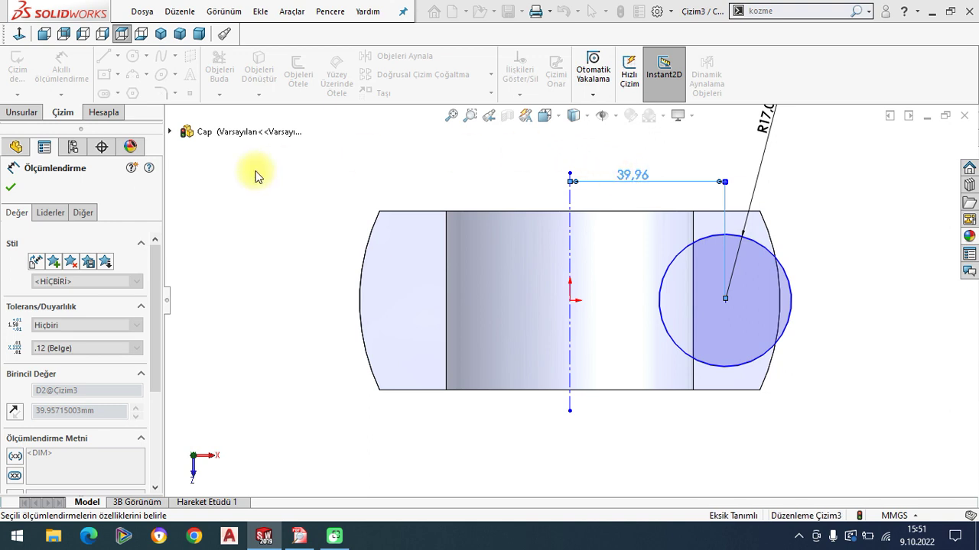
{"action": "left_click", "coordinate": [11, 187]}
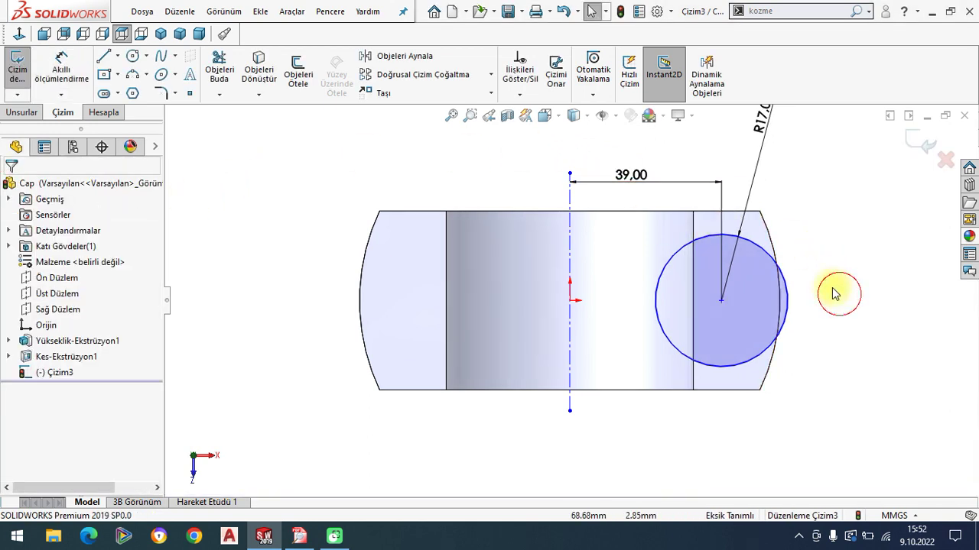
Step: Add a Horizontal relation between the circle centre and the origin
{"action": "left_click", "coordinate": [721, 300]}
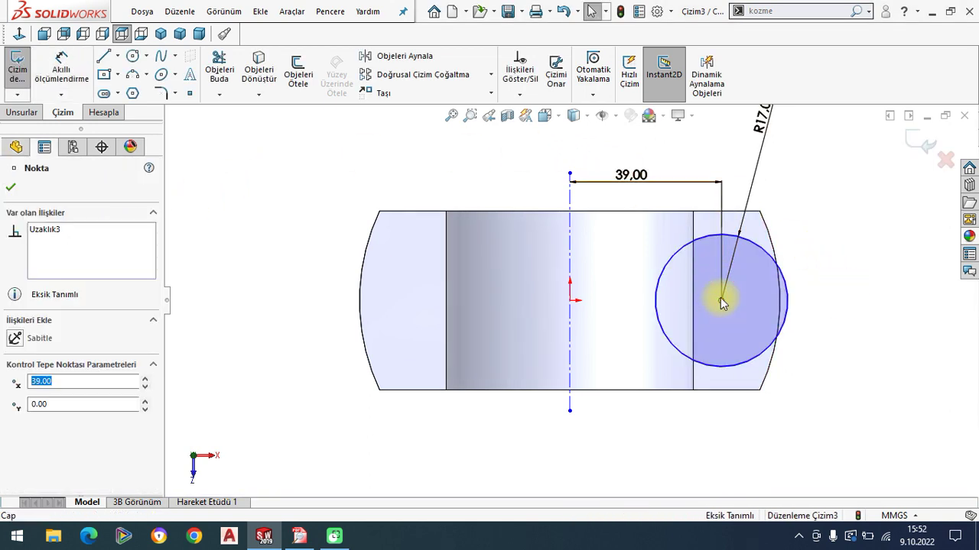
{"action": "left_click", "coordinate": [571, 302], "text": "ctrl"}
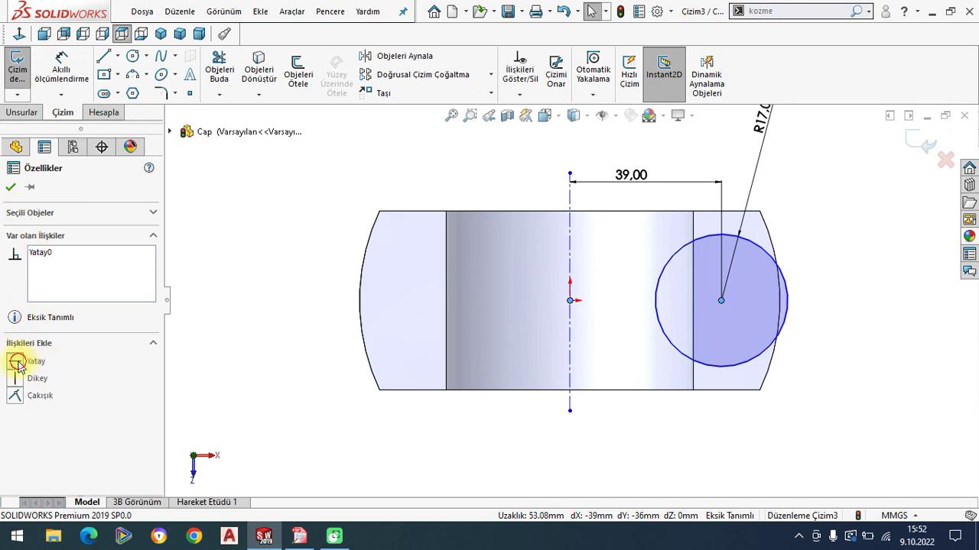
{"action": "left_click", "coordinate": [11, 188]}
{"action": "scroll", "coordinate": [707, 344], "scroll_direction": "up", "scroll_amount": 1}
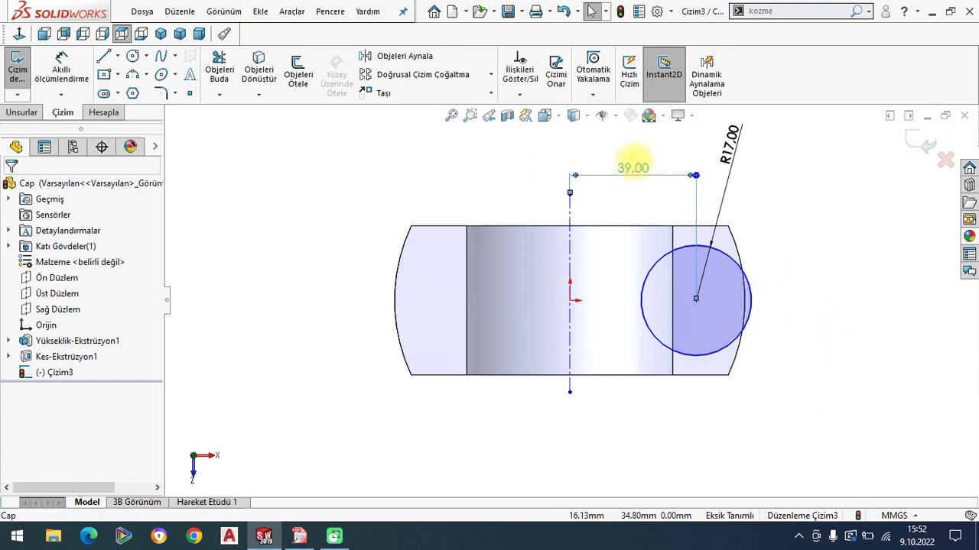
Step: Make the centreline coincident with the origin so Çizim3 is fully defined
{"action": "left_click", "coordinate": [696, 300]}
{"action": "left_click_drag", "start_coordinate": [730, 321], "coordinate": [687, 320]}
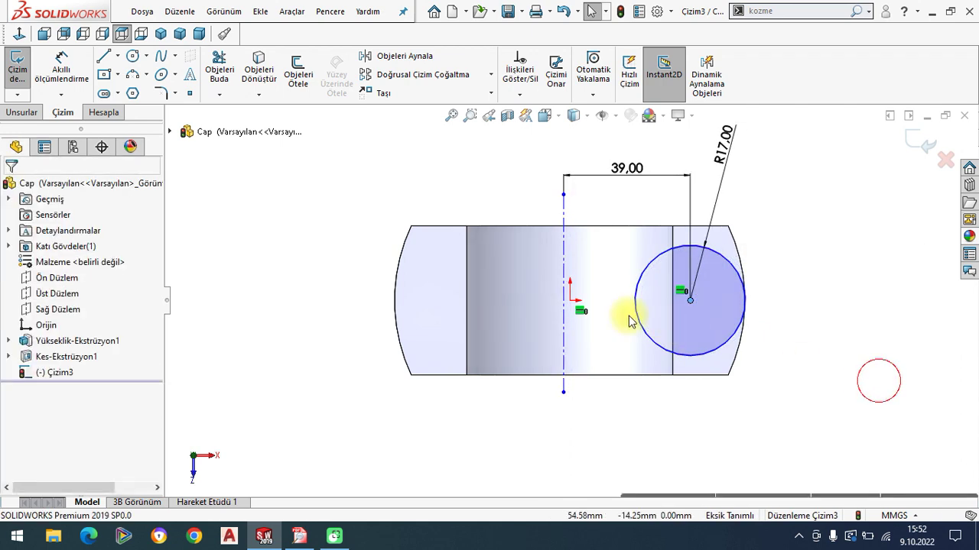
{"action": "left_click", "coordinate": [563, 306]}
{"action": "left_click", "coordinate": [572, 299], "text": "ctrl"}
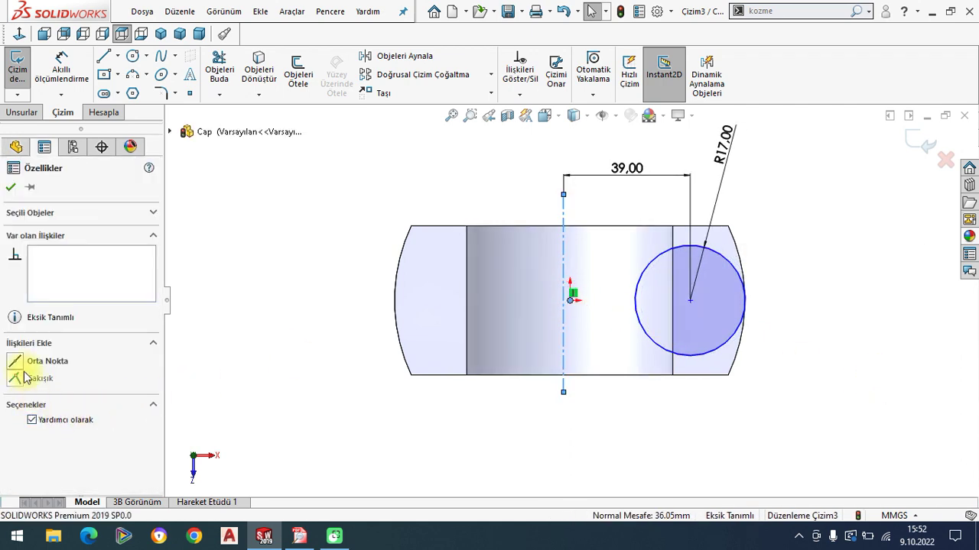
{"action": "left_click", "coordinate": [15, 379]}
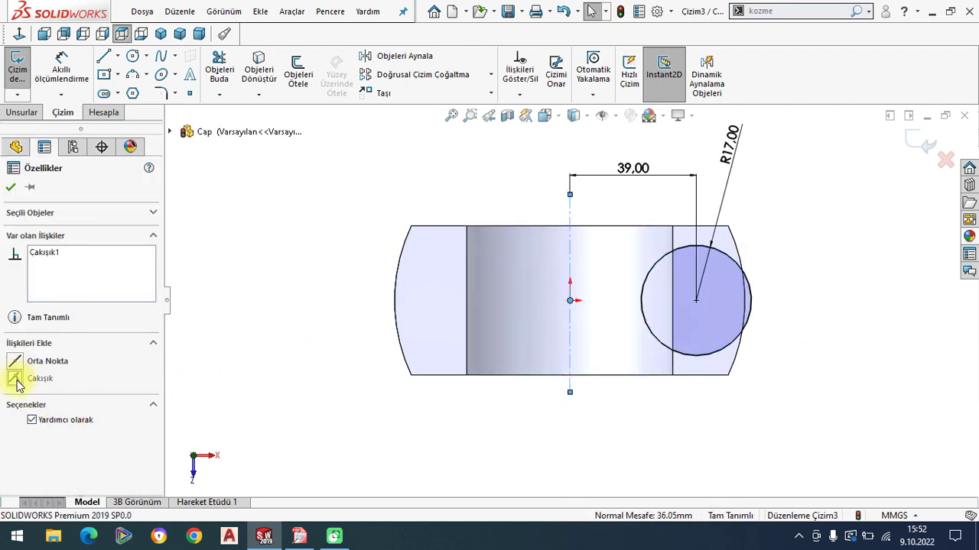
{"action": "left_click", "coordinate": [11, 190]}
Step: Check the sketch against the Cap drawing PDF and return to SOLIDWORKS
{"action": "left_click", "coordinate": [299, 536]}
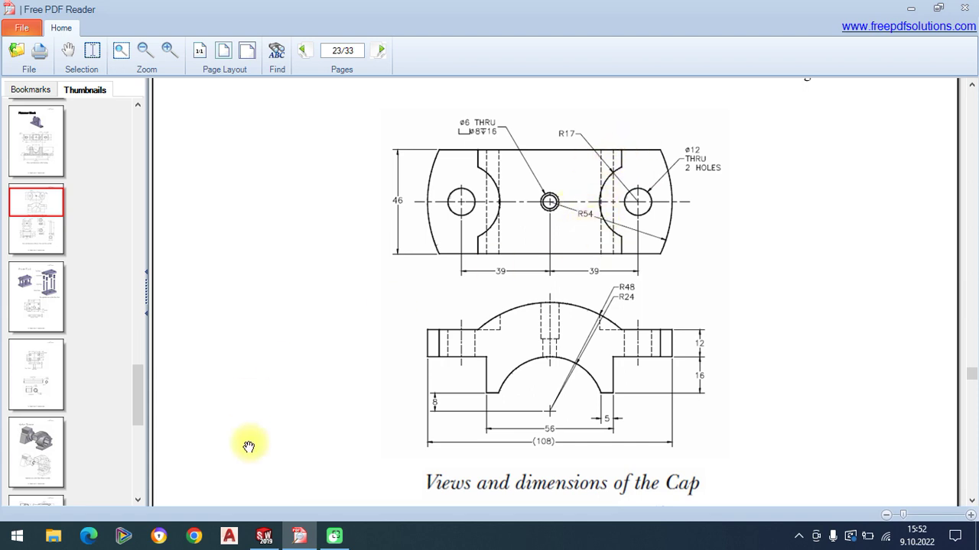
{"action": "left_click", "coordinate": [264, 536]}
{"action": "left_click", "coordinate": [105, 61]}
Step: Draw a vertical line across the R17 circle and trim away its right half
{"action": "left_click", "coordinate": [703, 227]}
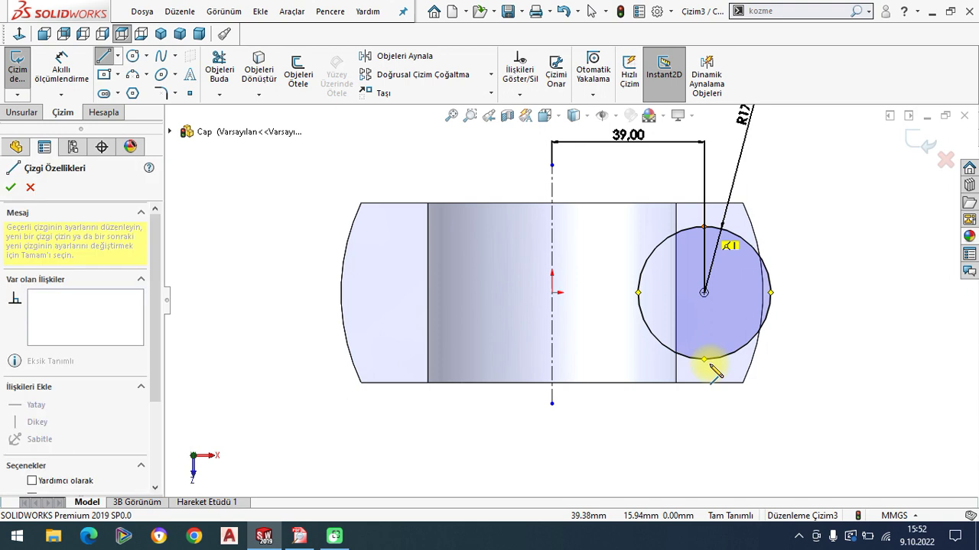
{"action": "left_click", "coordinate": [704, 358]}
{"action": "right_click", "coordinate": [269, 237]}
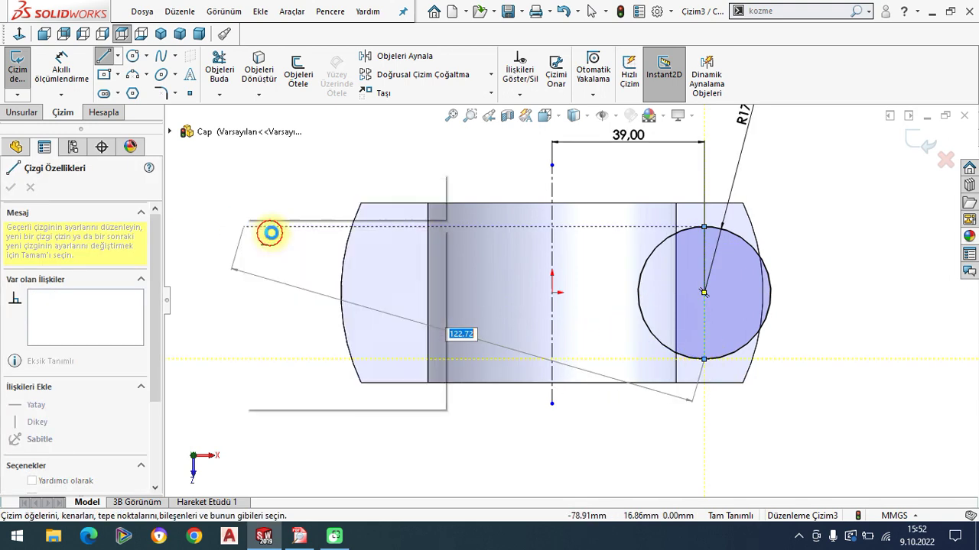
{"action": "left_click", "coordinate": [275, 237]}
{"action": "left_click", "coordinate": [218, 70]}
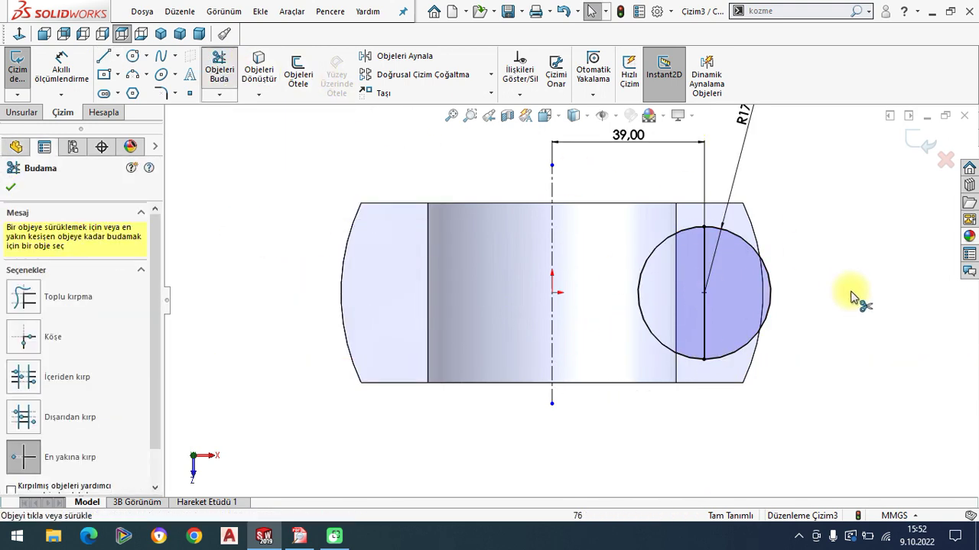
{"action": "left_click", "coordinate": [767, 273]}
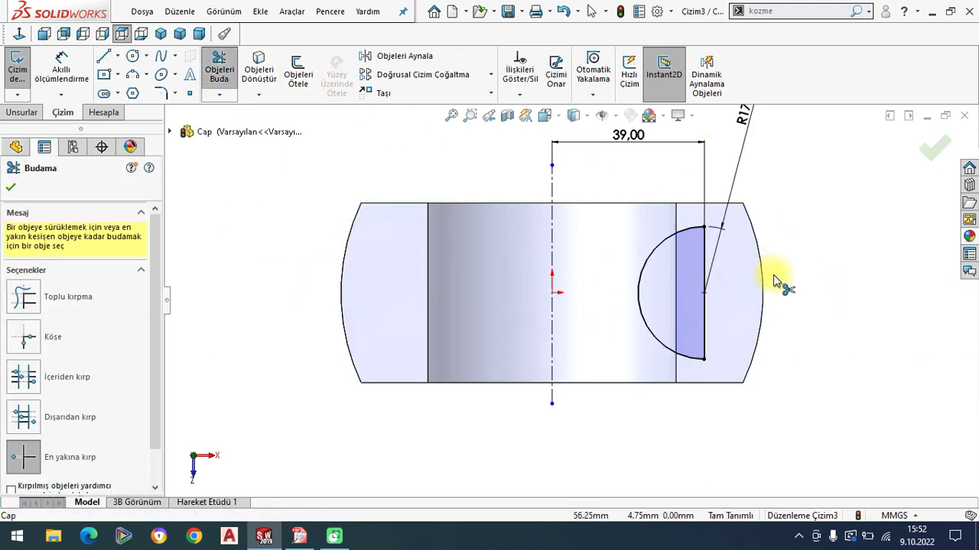
{"action": "left_click", "coordinate": [6, 189]}
Step: Mirror the line and half-circle arc about the vertical centreline to the left flange
{"action": "left_click", "coordinate": [397, 56]}
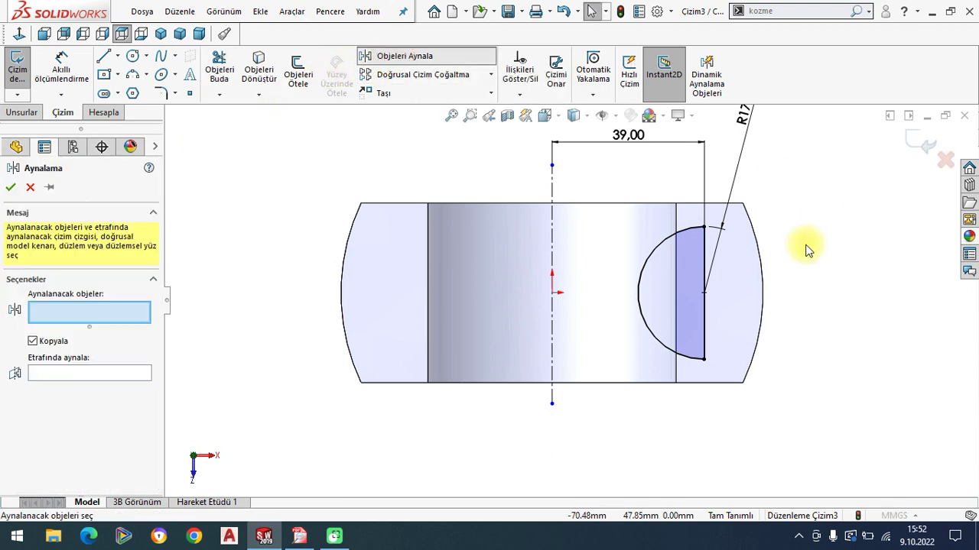
{"action": "left_click", "coordinate": [701, 273]}
{"action": "left_click", "coordinate": [654, 251]}
{"action": "left_click", "coordinate": [118, 386]}
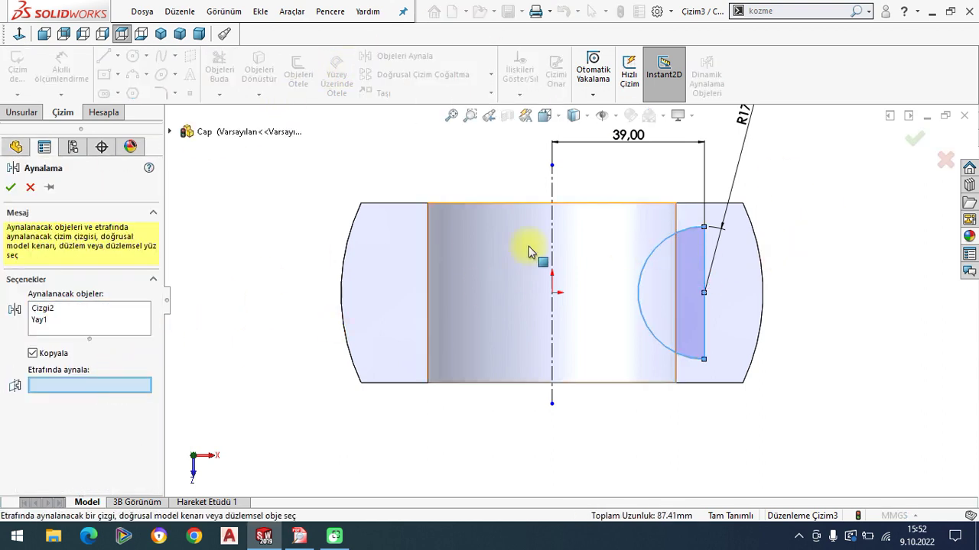
{"action": "left_click", "coordinate": [552, 235]}
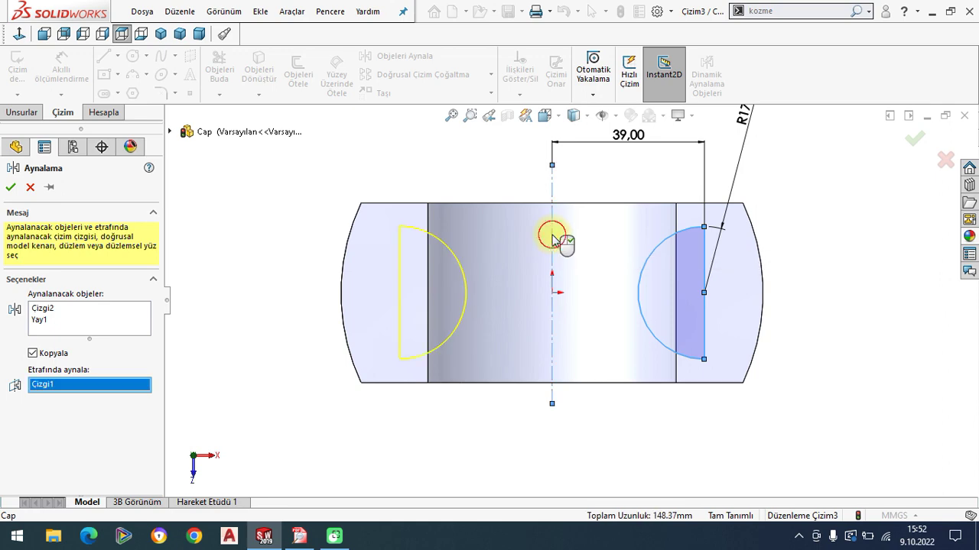
{"action": "left_click", "coordinate": [12, 188]}
{"action": "mouse_move", "coordinate": [421, 406]}
{"action": "middle_mouse_down"}
{"action": "mouse_move", "coordinate": [437, 277]}
{"action": "mouse_move", "coordinate": [393, 245]}
{"action": "middle_mouse_up"}
Step: Extrude-cut both notches with reversed direction as Kes-Ekstrüzyon2, then inspect them and bring up the PDF
{"action": "left_click", "coordinate": [22, 112]}
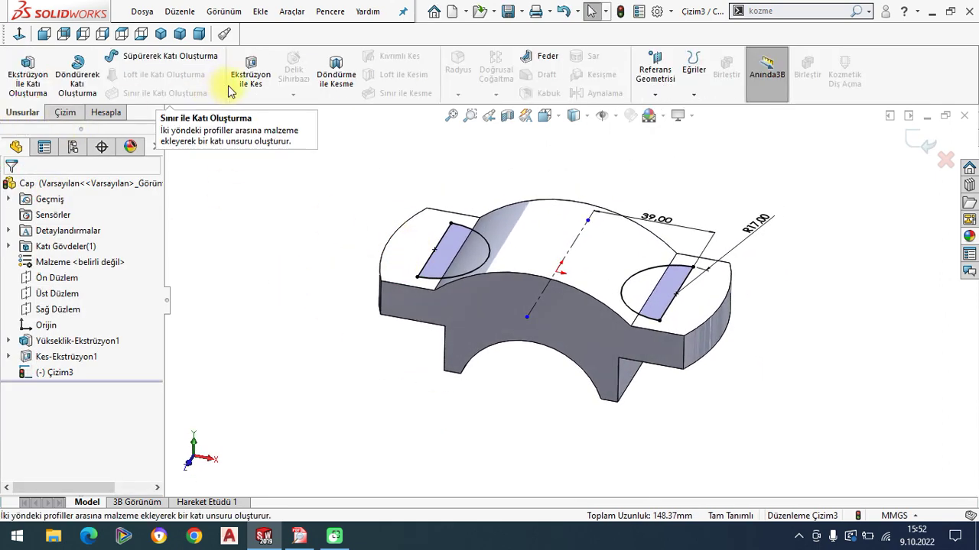
{"action": "left_click", "coordinate": [250, 74]}
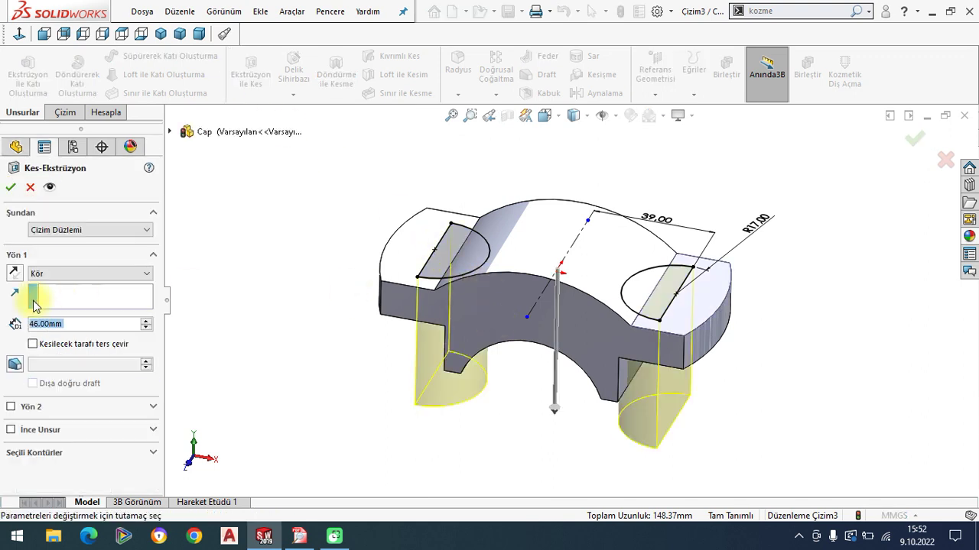
{"action": "left_click", "coordinate": [13, 274]}
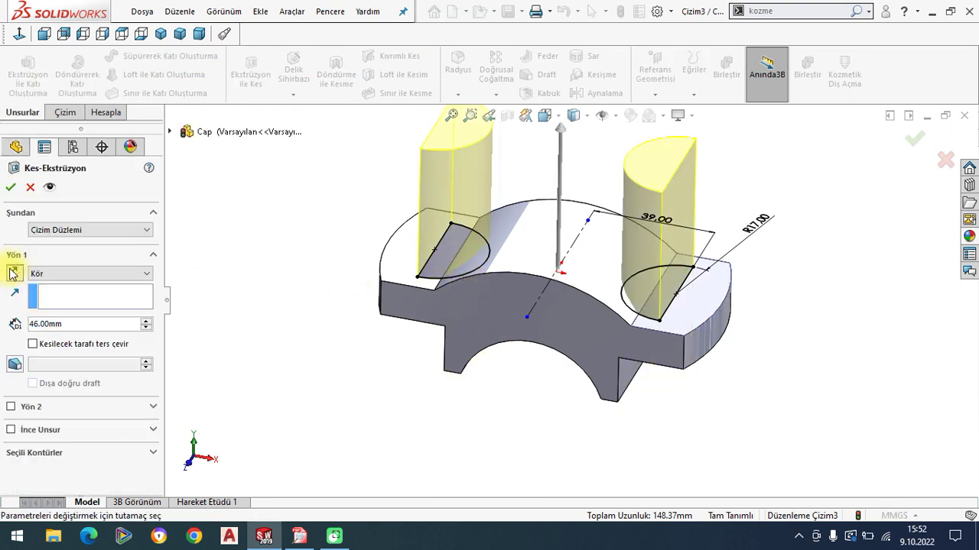
{"action": "left_click", "coordinate": [13, 191]}
{"action": "left_click", "coordinate": [343, 248]}
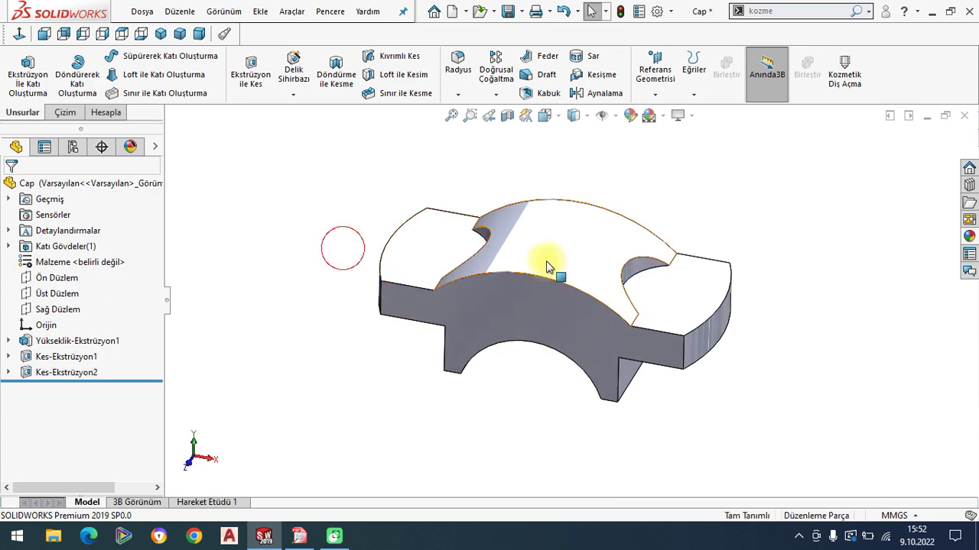
{"action": "scroll", "coordinate": [512, 262], "scroll_direction": "down", "scroll_amount": 2}
{"action": "middle_click_drag", "start_coordinate": [509, 283], "coordinate": [507, 288]}
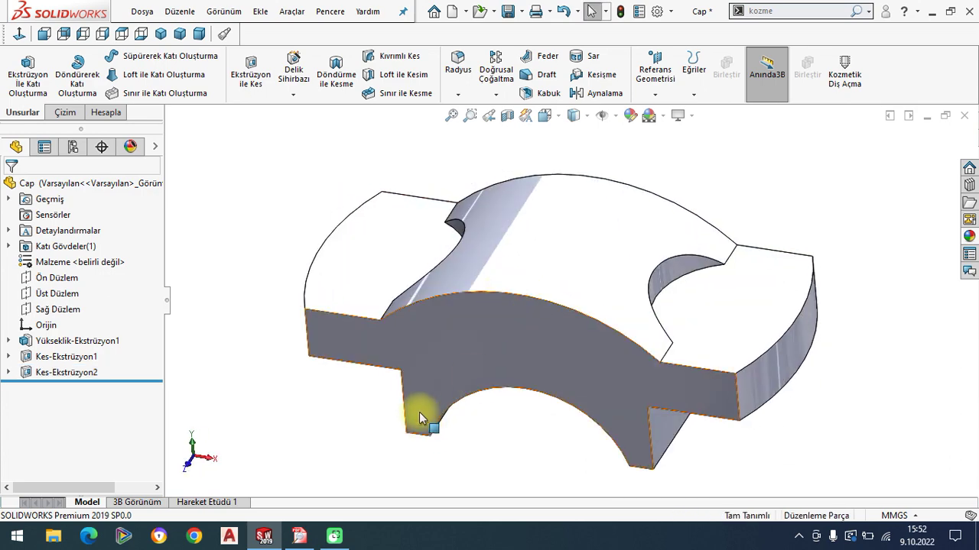
{"action": "left_click", "coordinate": [299, 536]}
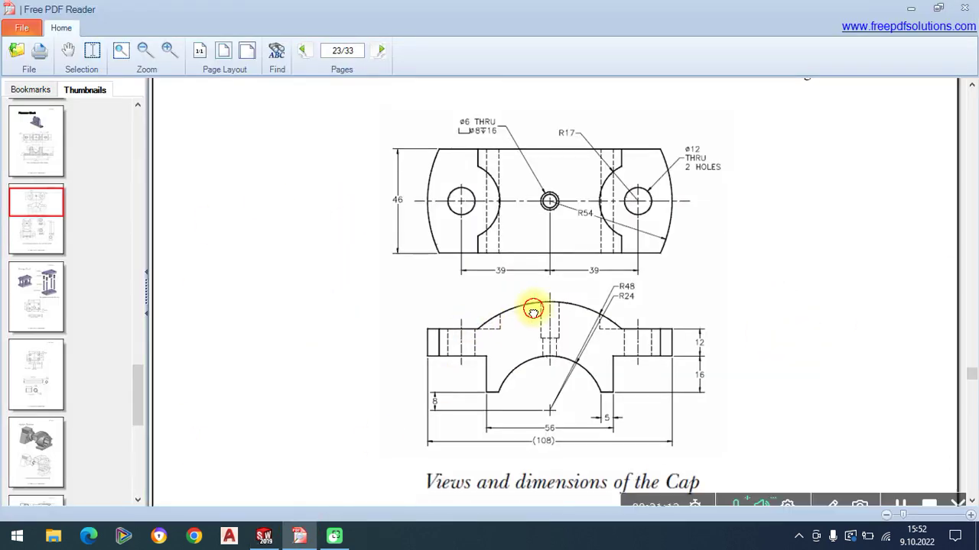
Step: Zoom and pan the page-23 drawing to read the Ø12 two-hole callout, then return to SOLIDWORKS
{"action": "scroll", "coordinate": [536, 313], "scroll_direction": "up", "scroll_amount": 2, "text": "ctrl"}
{"action": "scroll", "coordinate": [529, 330], "scroll_direction": "up", "scroll_amount": 2, "text": "ctrl"}
{"action": "left_click_drag", "start_coordinate": [529, 331], "coordinate": [563, 389]}
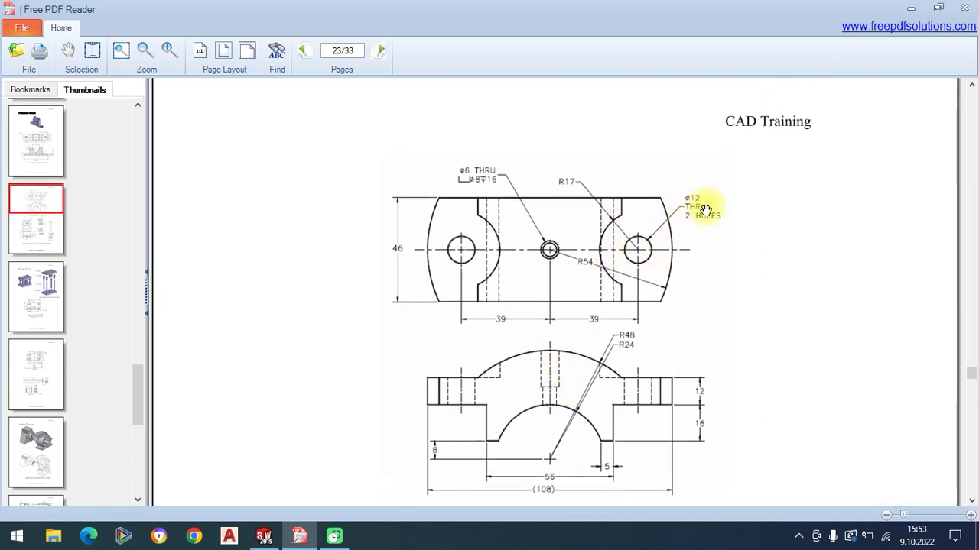
{"action": "left_click_drag", "start_coordinate": [654, 243], "coordinate": [688, 224]}
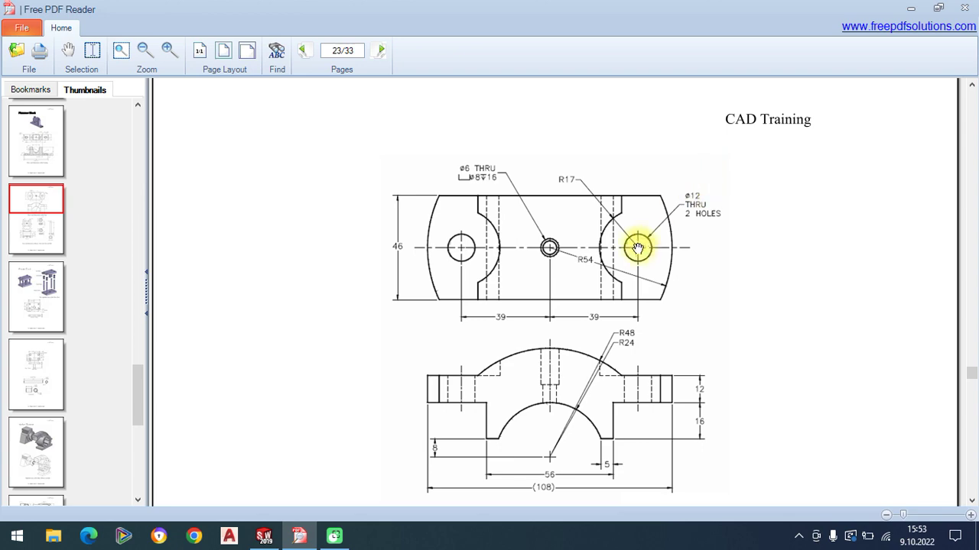
{"action": "left_click", "coordinate": [264, 536]}
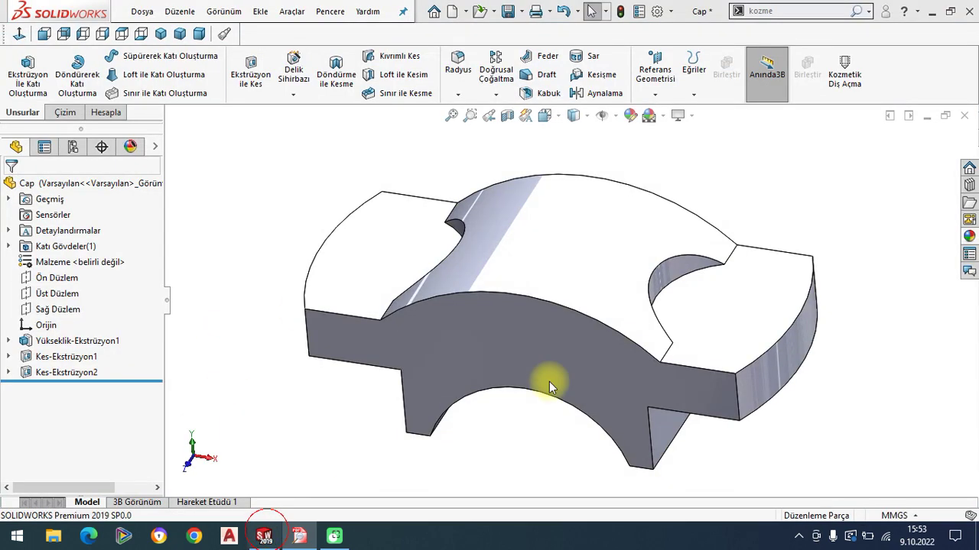
Step: Start sketch Çizim4 on the flange top face, viewed Normal To, with a vertical centreline
{"action": "left_click", "coordinate": [739, 323]}
{"action": "left_click", "coordinate": [791, 273]}
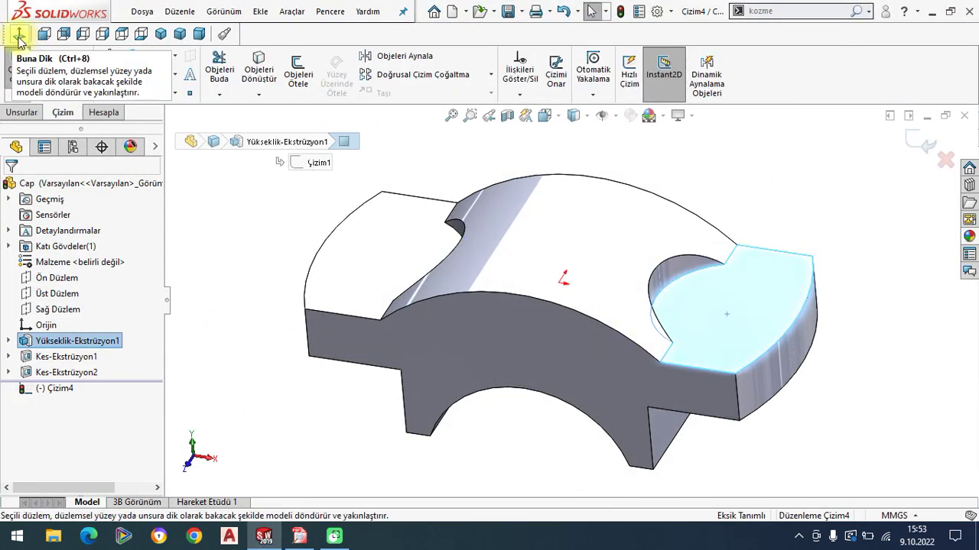
{"action": "left_click", "coordinate": [19, 38]}
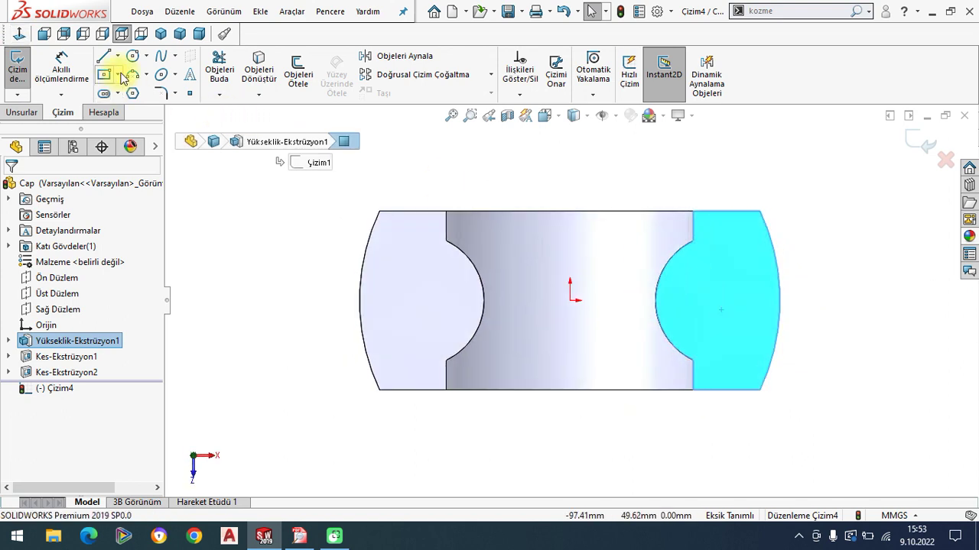
{"action": "left_click", "coordinate": [117, 57]}
{"action": "left_click", "coordinate": [142, 89]}
{"action": "left_click", "coordinate": [570, 399]}
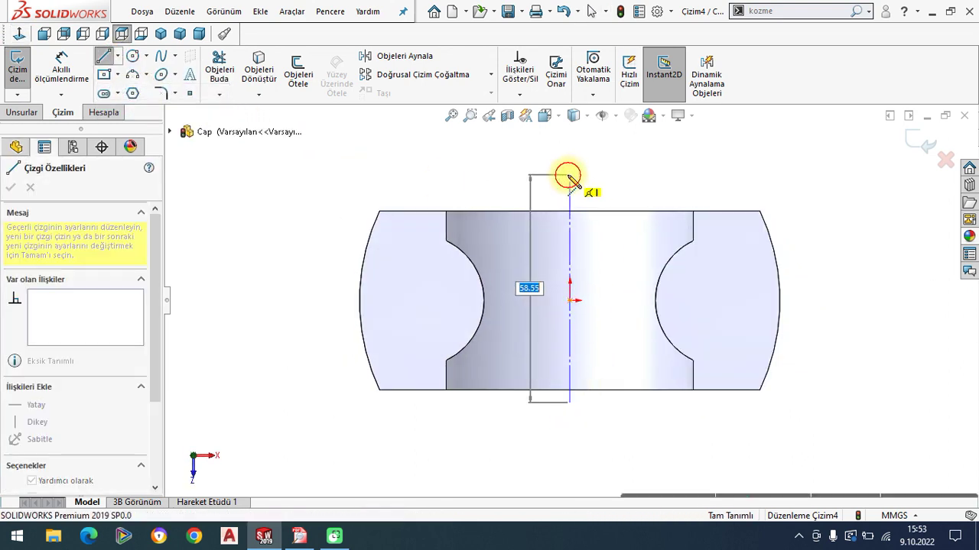
{"action": "left_click", "coordinate": [570, 175]}
{"action": "right_click", "coordinate": [286, 254]}
{"action": "left_click", "coordinate": [306, 261]}
Step: Using Dynamic Mirror about the centreline, draw a circle on the right notch centre, mirrored left
{"action": "left_click", "coordinate": [710, 83]}
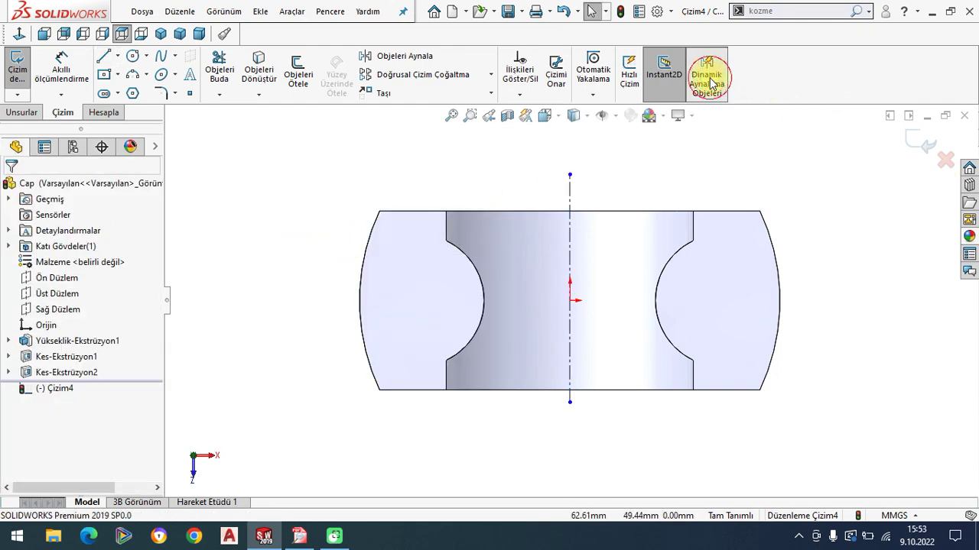
{"action": "left_click", "coordinate": [569, 239]}
{"action": "left_click", "coordinate": [132, 55]}
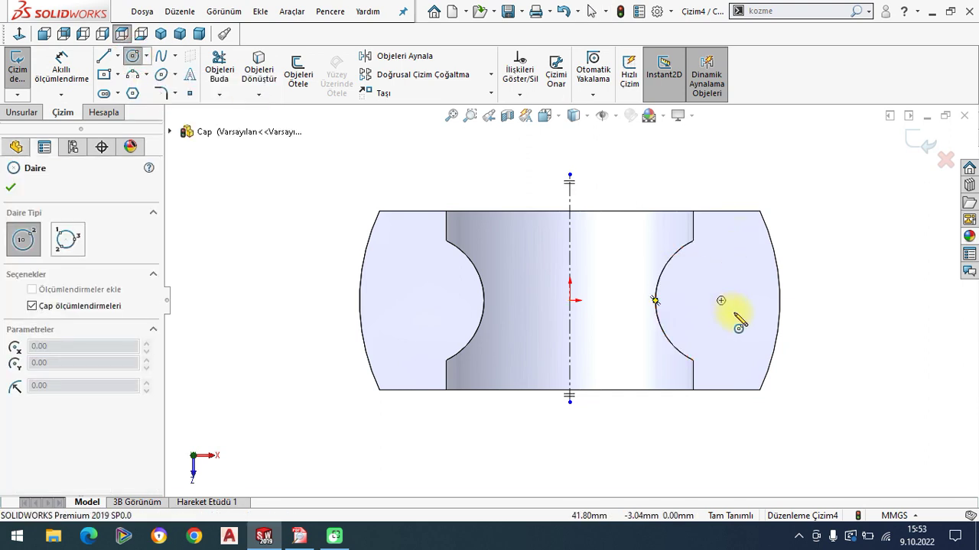
{"action": "left_click", "coordinate": [721, 301]}
{"action": "left_click", "coordinate": [727, 323]}
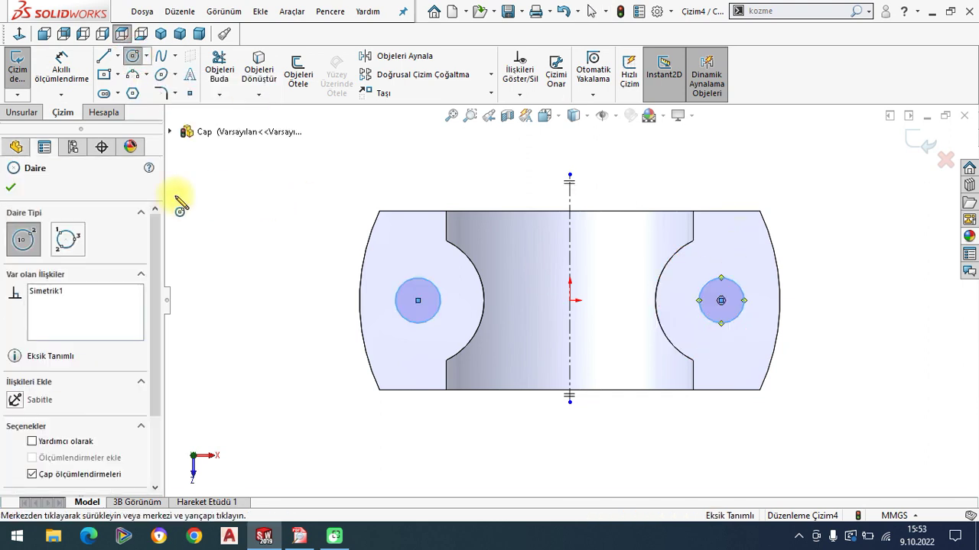
{"action": "right_click", "coordinate": [220, 218]}
{"action": "left_click", "coordinate": [246, 221]}
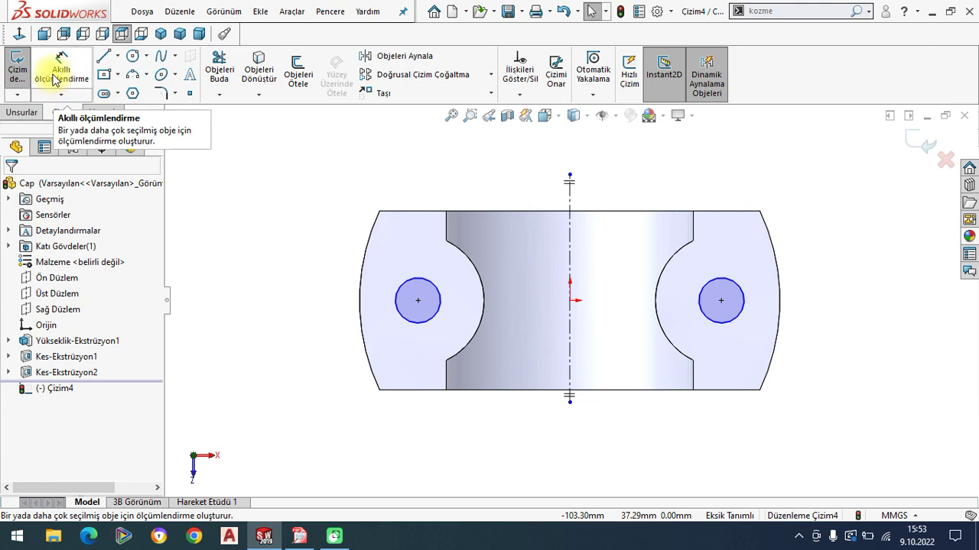
Step: Dimension the circles to Ø12
{"action": "left_click", "coordinate": [737, 273]}
{"action": "left_click", "coordinate": [812, 215]}
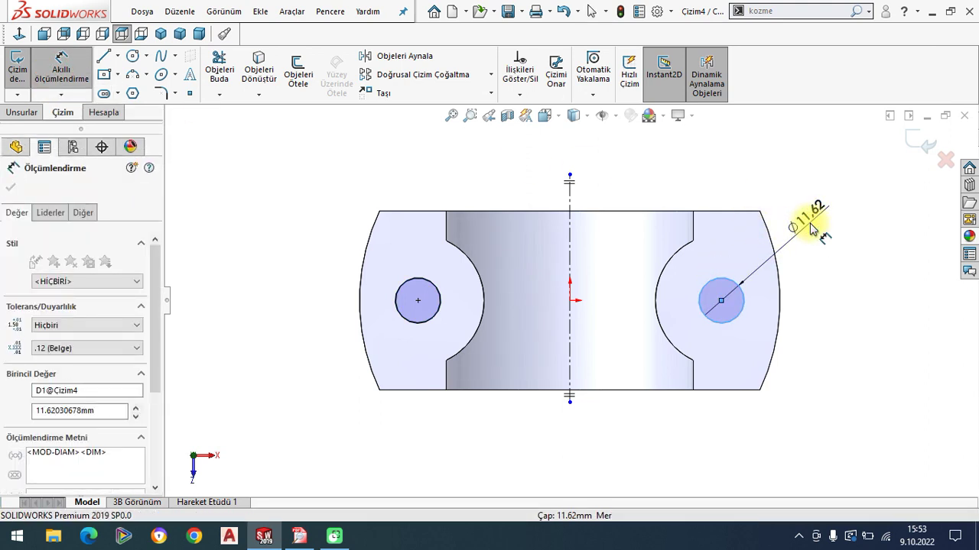
{"action": "type", "text": "10"}
{"action": "key", "text": "Escape"}
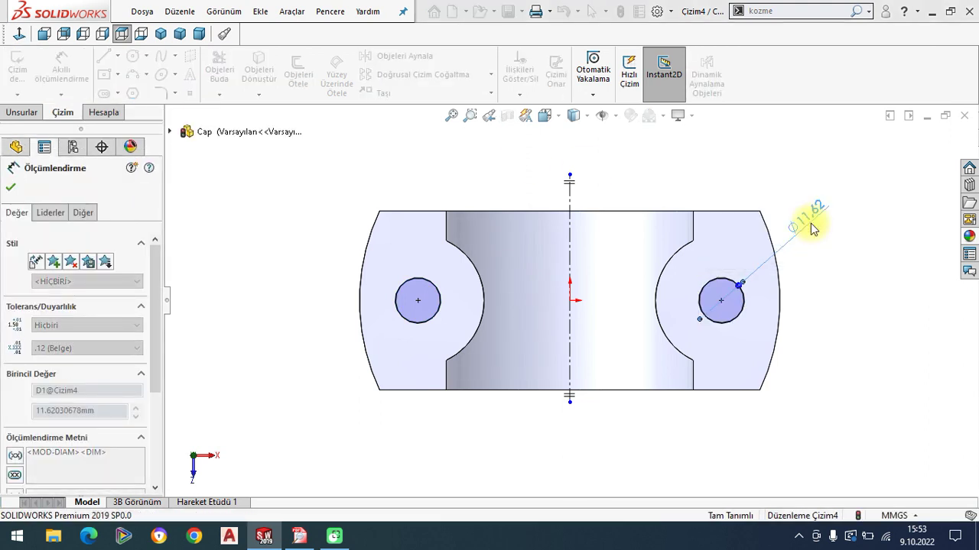
{"action": "left_click", "coordinate": [10, 187]}
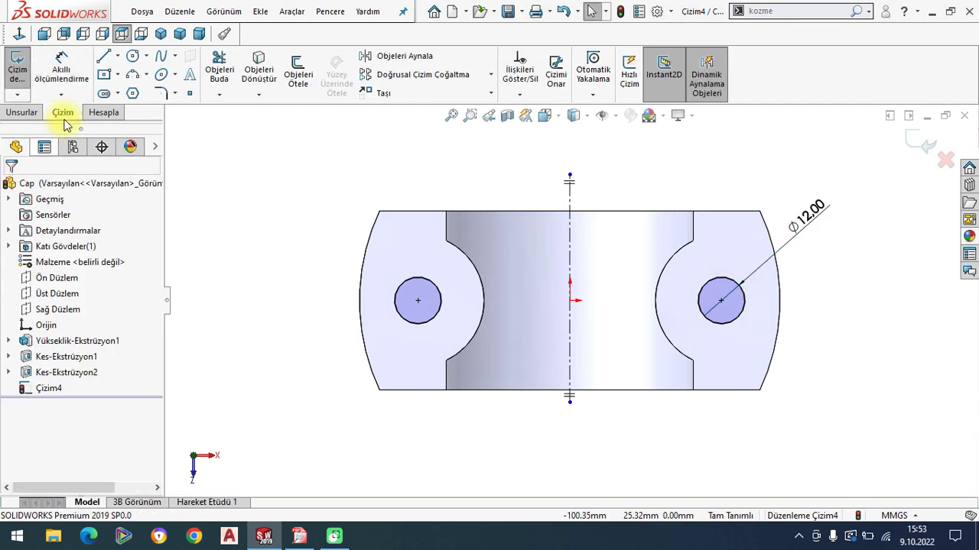
Step: Extrude-cut the two Ø12 circles Through All as Kes-Ekstrüzyon3
{"action": "left_click", "coordinate": [160, 34]}
{"action": "left_click", "coordinate": [22, 113]}
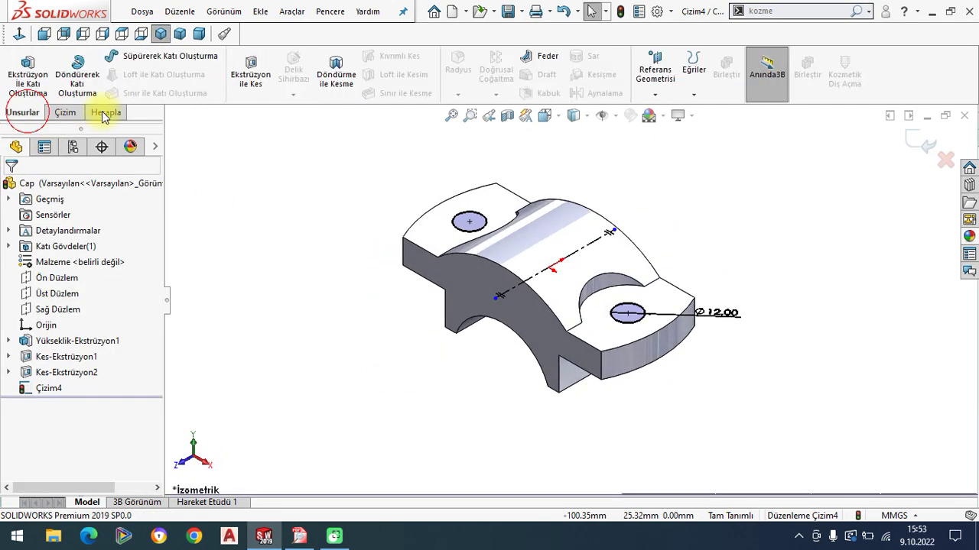
{"action": "left_click", "coordinate": [258, 87]}
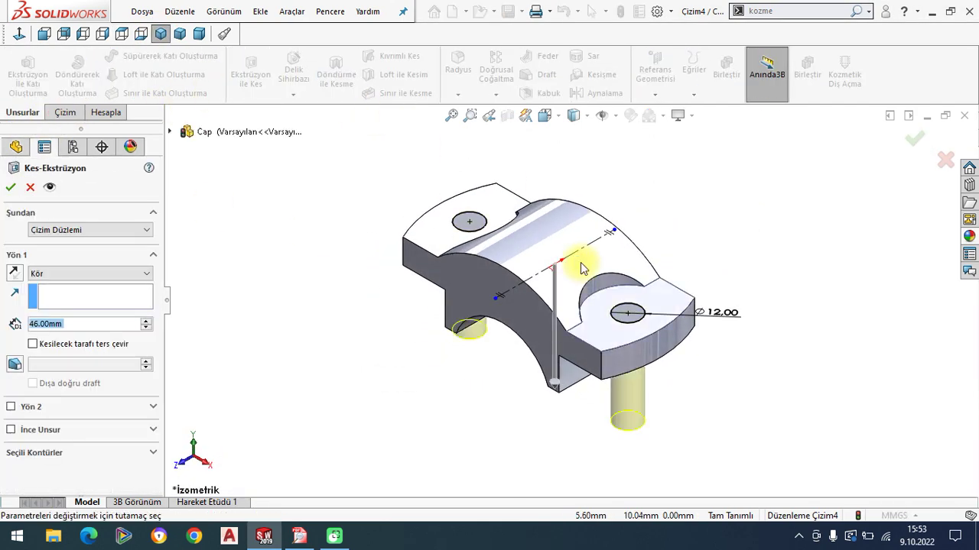
{"action": "left_click", "coordinate": [46, 273]}
{"action": "left_click", "coordinate": [46, 285]}
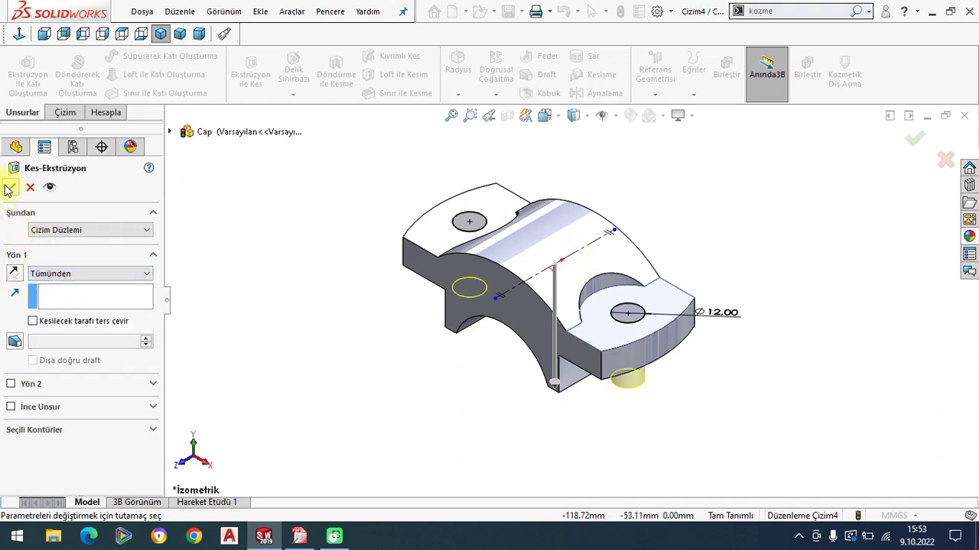
{"action": "left_click", "coordinate": [11, 187]}
Step: Orbit the Cap to view the new holes, then bring up the PDF drawing
{"action": "mouse_move", "coordinate": [297, 332]}
{"action": "middle_mouse_down"}
{"action": "mouse_move", "coordinate": [519, 276]}
{"action": "mouse_move", "coordinate": [553, 294]}
{"action": "middle_mouse_up"}
{"action": "scroll", "coordinate": [535, 349], "scroll_direction": "down", "scroll_amount": 3}
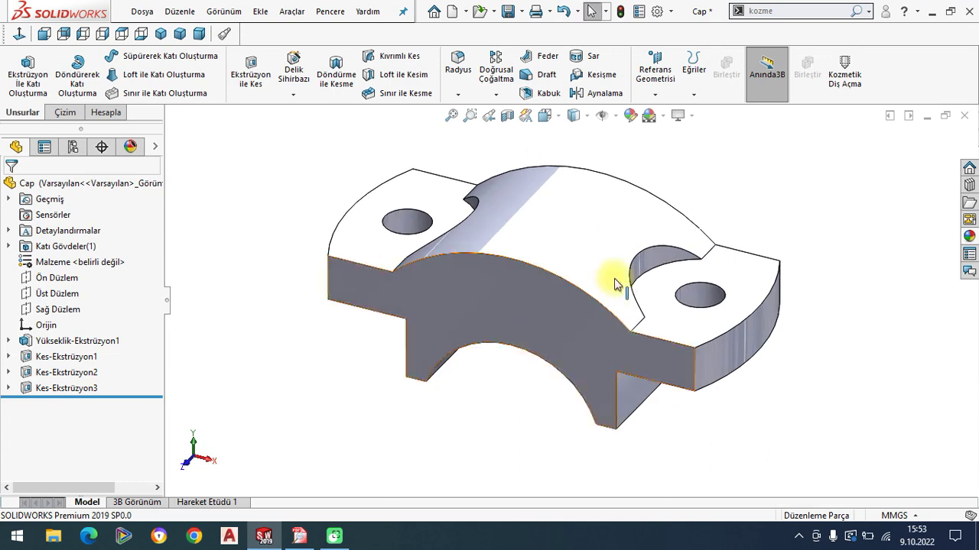
{"action": "scroll", "coordinate": [596, 286], "scroll_direction": "down", "scroll_amount": 2}
{"action": "scroll", "coordinate": [596, 286], "scroll_direction": "up", "scroll_amount": 2}
{"action": "left_click", "coordinate": [299, 536]}
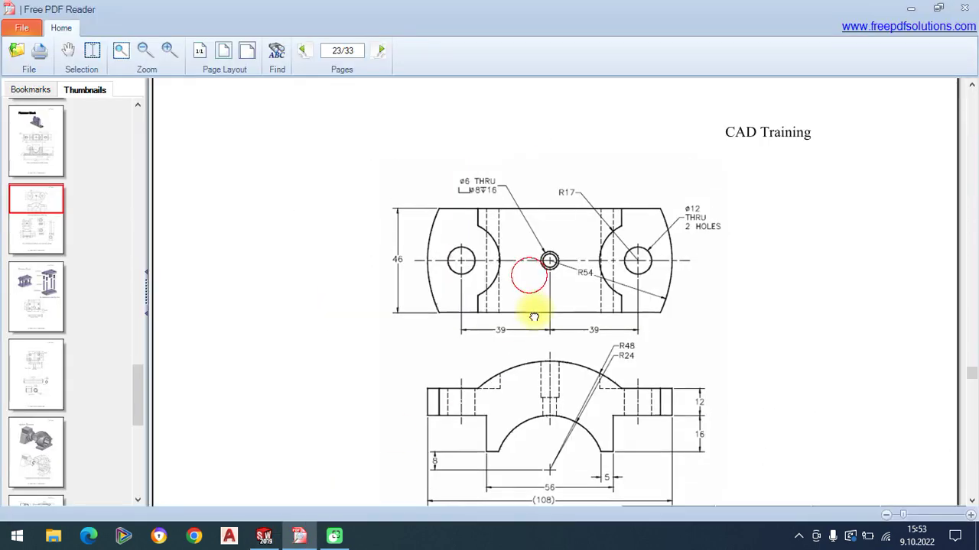
Step: Scroll through the Cap drawing's views and dimensions in the PDF, then return to SOLIDWORKS
{"action": "scroll", "coordinate": [534, 331], "scroll_direction": "up", "scroll_amount": 1}
{"action": "scroll", "coordinate": [533, 328], "scroll_direction": "down", "scroll_amount": 2}
{"action": "scroll", "coordinate": [555, 286], "scroll_direction": "down", "scroll_amount": 1}
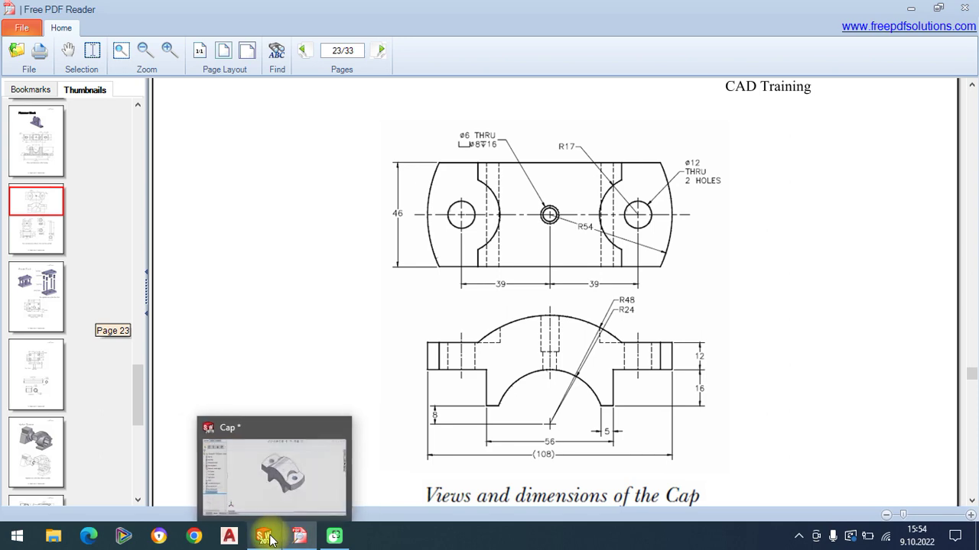
{"action": "mouse_move", "coordinate": [264, 536]}
{"action": "left_click", "coordinate": [264, 474]}
{"action": "scroll", "coordinate": [639, 233], "scroll_direction": "down", "scroll_amount": 2}
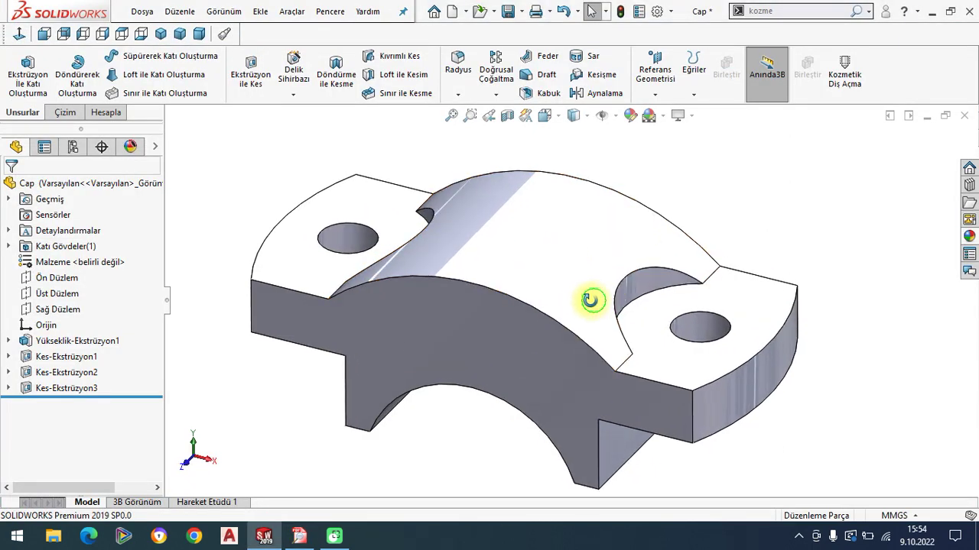
Step: Create plane Düzlem1 parallel to Üst Düzlem and tangent to the Cap's curved top
{"action": "left_click", "coordinate": [655, 96]}
{"action": "left_click", "coordinate": [664, 111]}
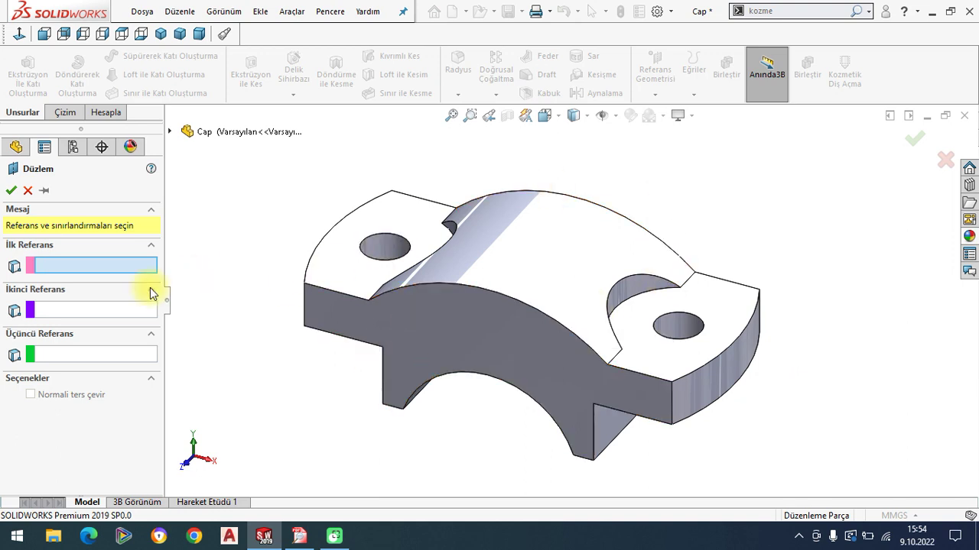
{"action": "left_click", "coordinate": [169, 131]}
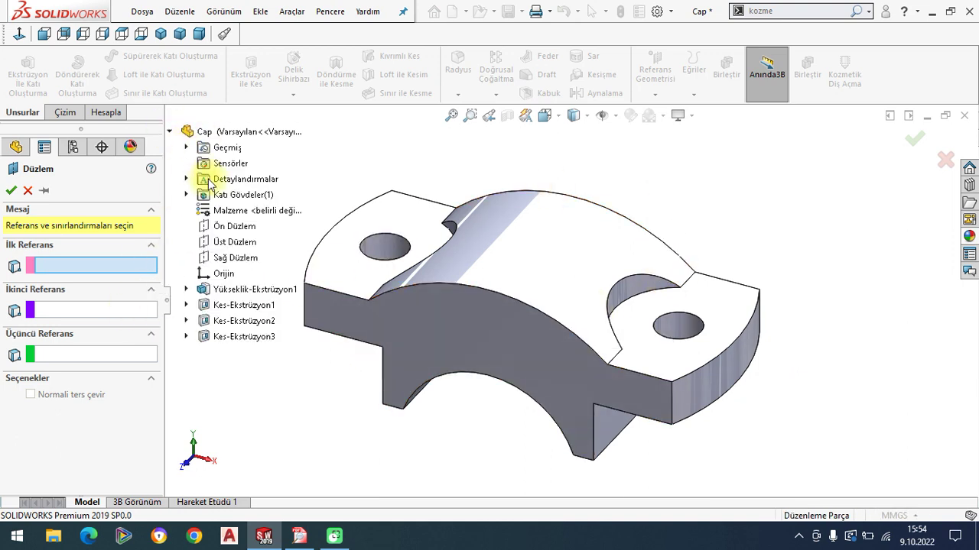
{"action": "left_click", "coordinate": [230, 246]}
{"action": "left_click", "coordinate": [545, 228]}
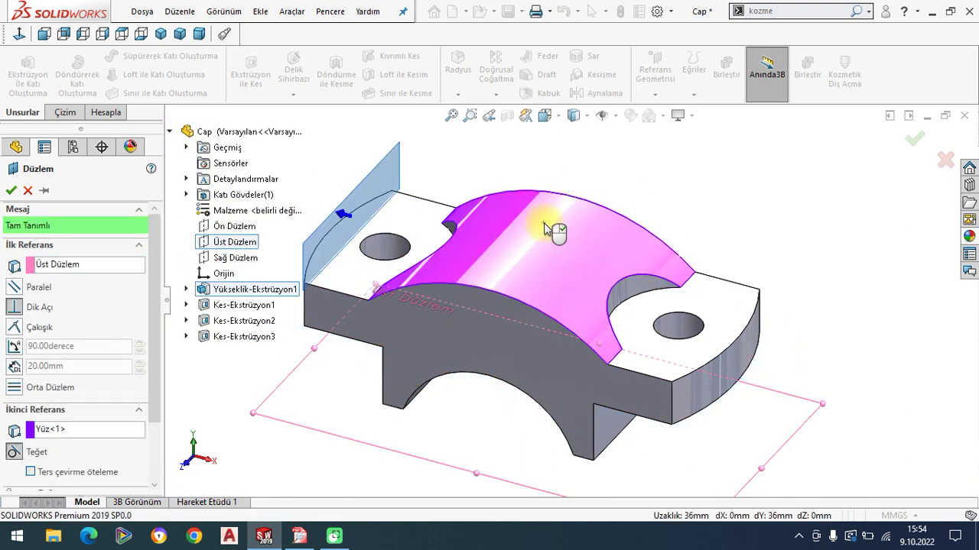
{"action": "left_click", "coordinate": [13, 289]}
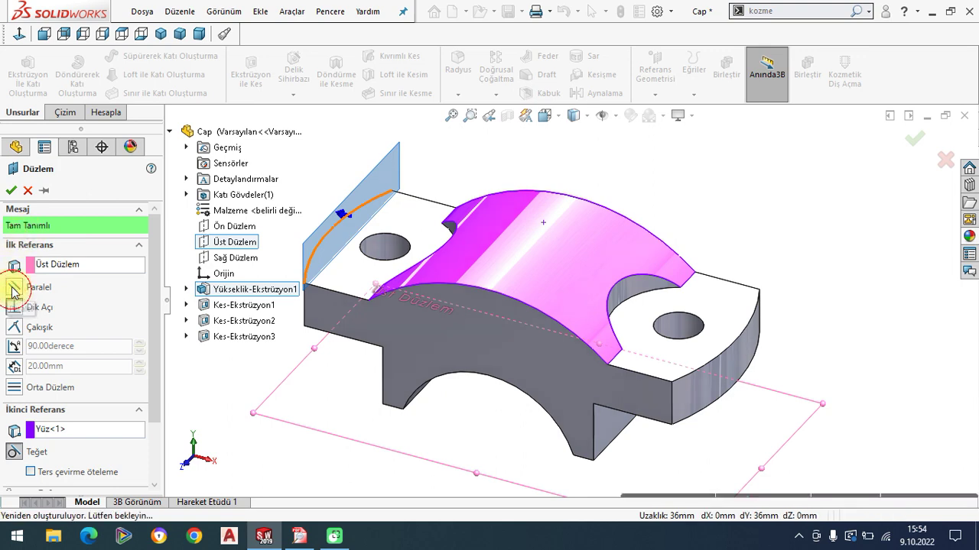
{"action": "left_click", "coordinate": [14, 191]}
Step: Start a new sketch, Çizim5, on Düzlem1
{"action": "scroll", "coordinate": [428, 310], "scroll_direction": "up", "scroll_amount": 3}
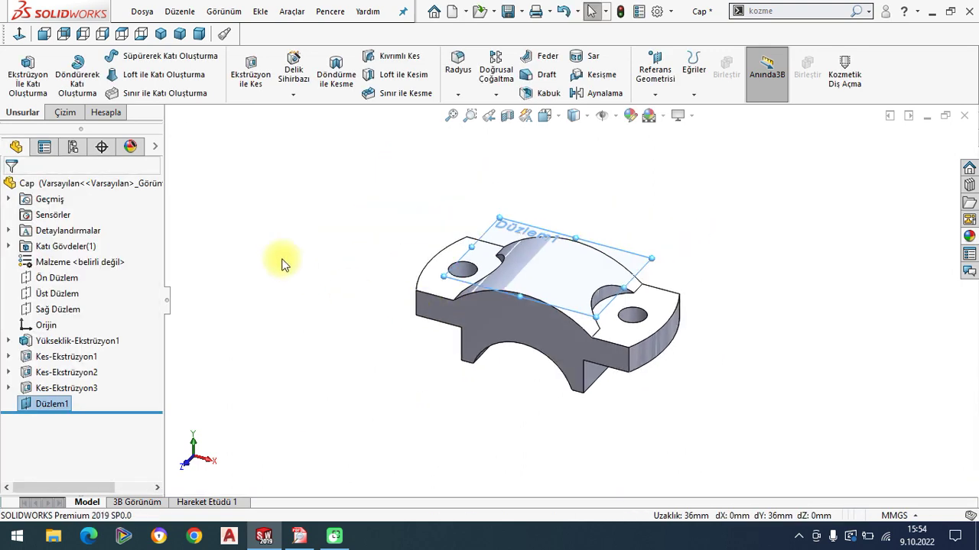
{"action": "scroll", "coordinate": [590, 276], "scroll_direction": "down", "scroll_amount": 2}
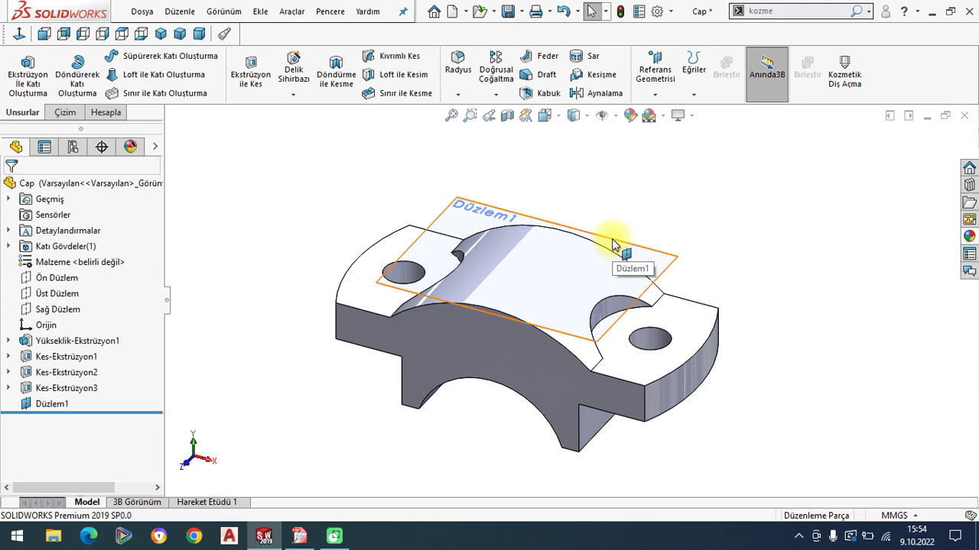
{"action": "left_click", "coordinate": [612, 243]}
{"action": "left_click", "coordinate": [673, 200]}
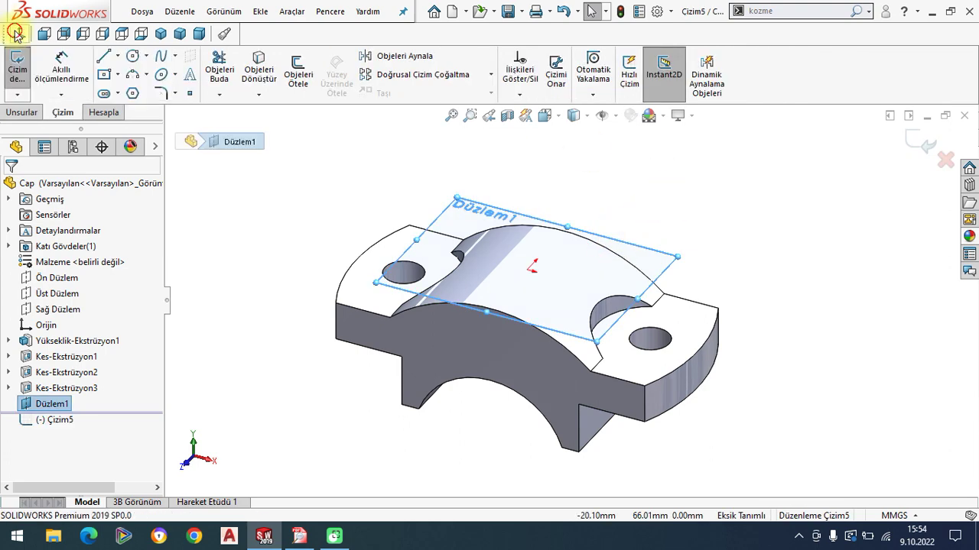
Step: Draw a Ø6 circle centred on the origin, viewed normal to Düzlem1
{"action": "left_click", "coordinate": [16, 33]}
{"action": "left_click", "coordinate": [132, 56]}
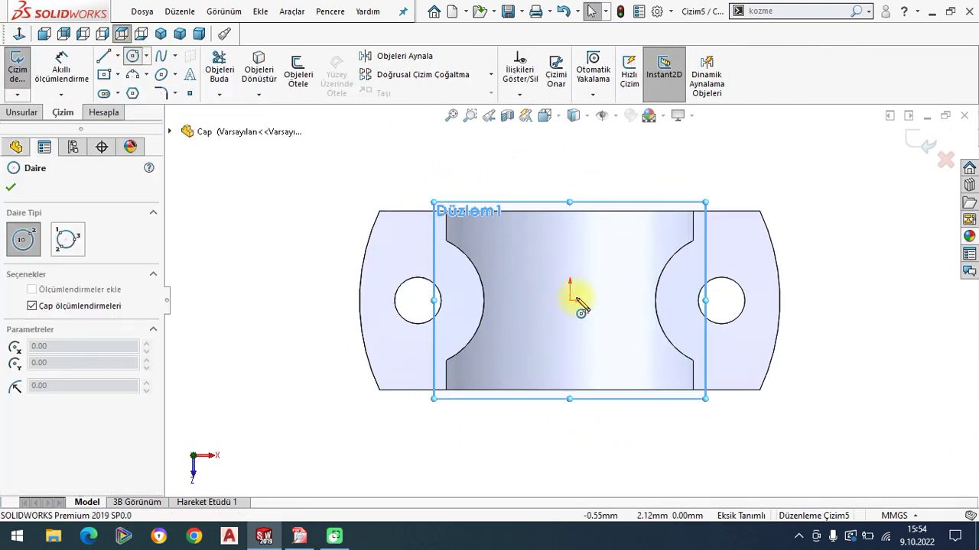
{"action": "left_click", "coordinate": [570, 301]}
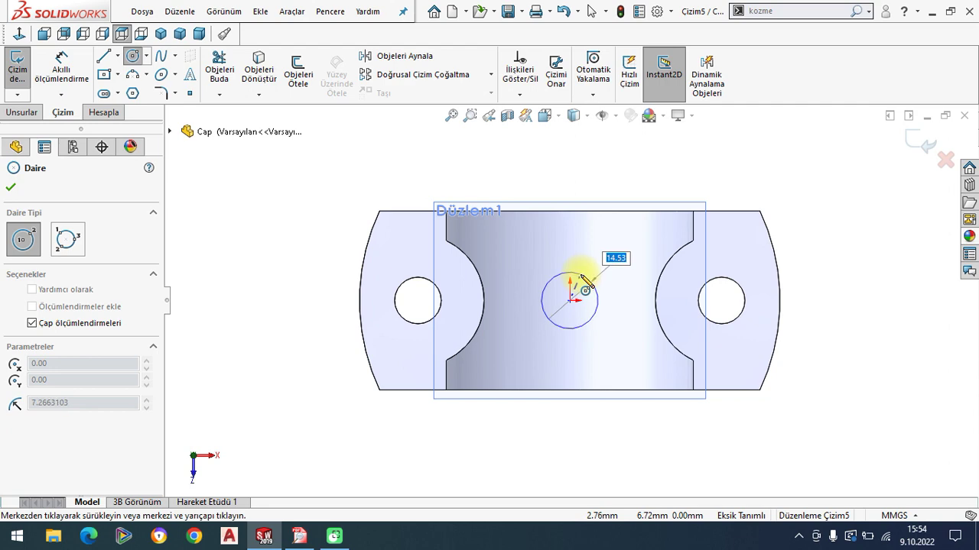
{"action": "left_click", "coordinate": [578, 292]}
{"action": "left_click", "coordinate": [10, 187]}
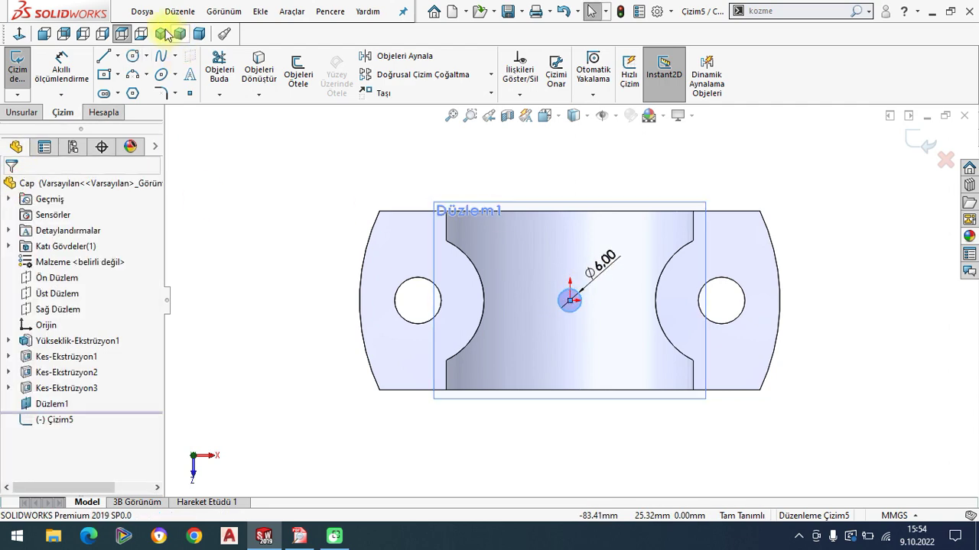
Step: Extrude-cut the Ø6 circle Through All to make the central hole
{"action": "left_click", "coordinate": [162, 34]}
{"action": "left_click", "coordinate": [22, 112]}
{"action": "left_click", "coordinate": [251, 74]}
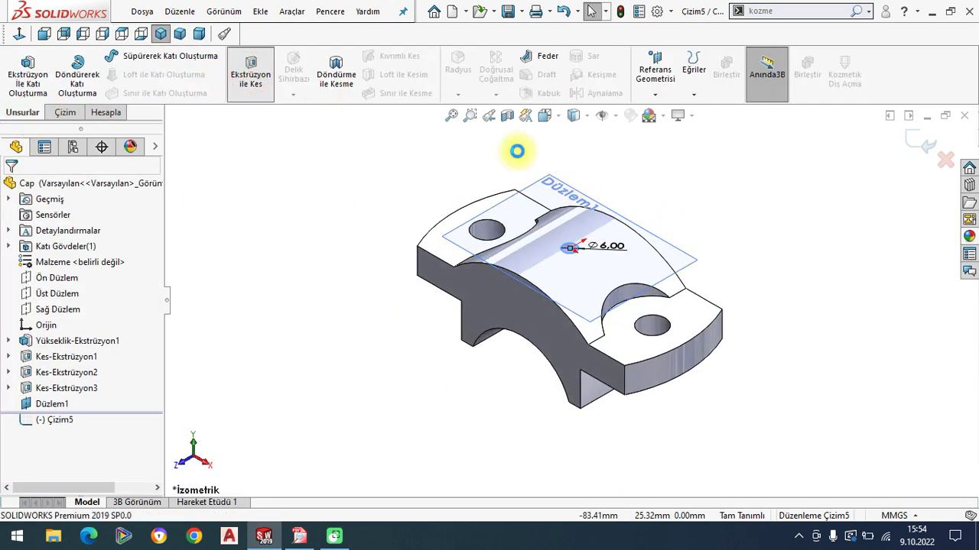
{"action": "left_click", "coordinate": [79, 273]}
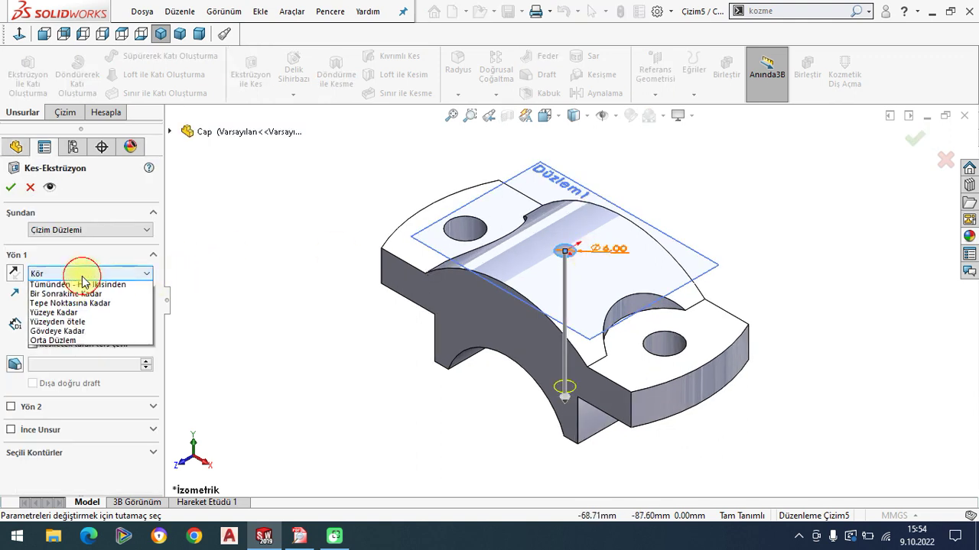
{"action": "left_click", "coordinate": [66, 291]}
{"action": "left_click", "coordinate": [11, 188]}
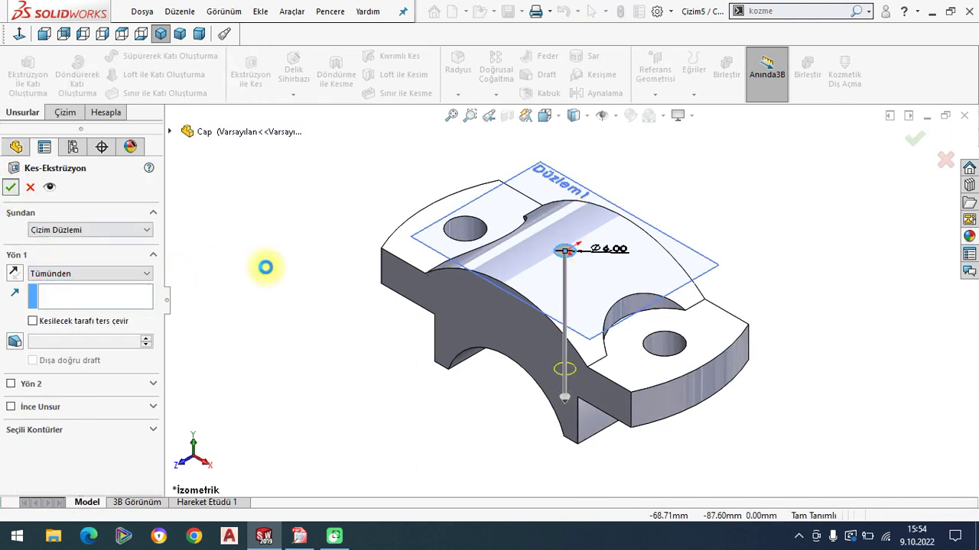
{"action": "left_click", "coordinate": [309, 356]}
{"action": "left_click", "coordinate": [642, 227]}
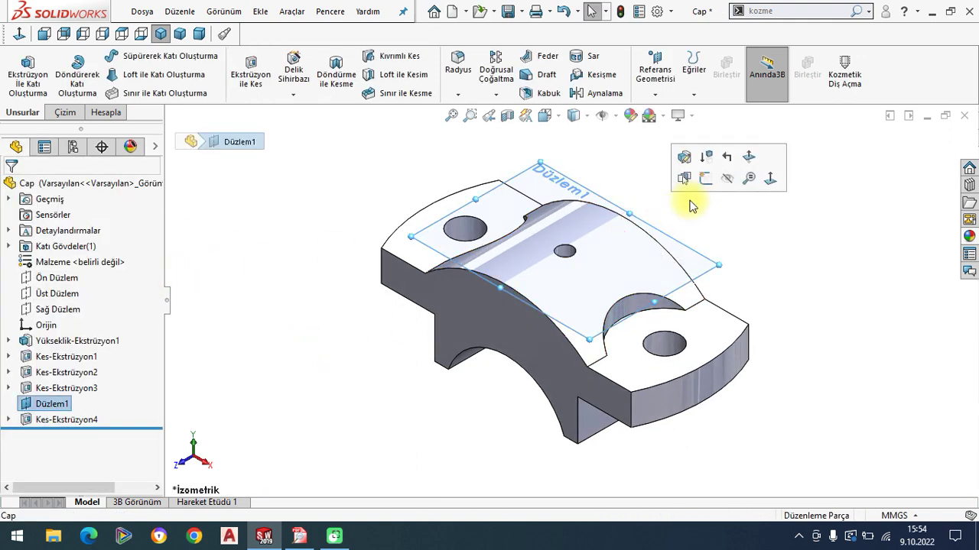
Step: Sketch a Ø8 circle centred on the origin on Düzlem1
{"action": "left_click", "coordinate": [704, 177]}
{"action": "left_click", "coordinate": [19, 35]}
{"action": "left_click", "coordinate": [132, 56]}
{"action": "left_click", "coordinate": [569, 300]}
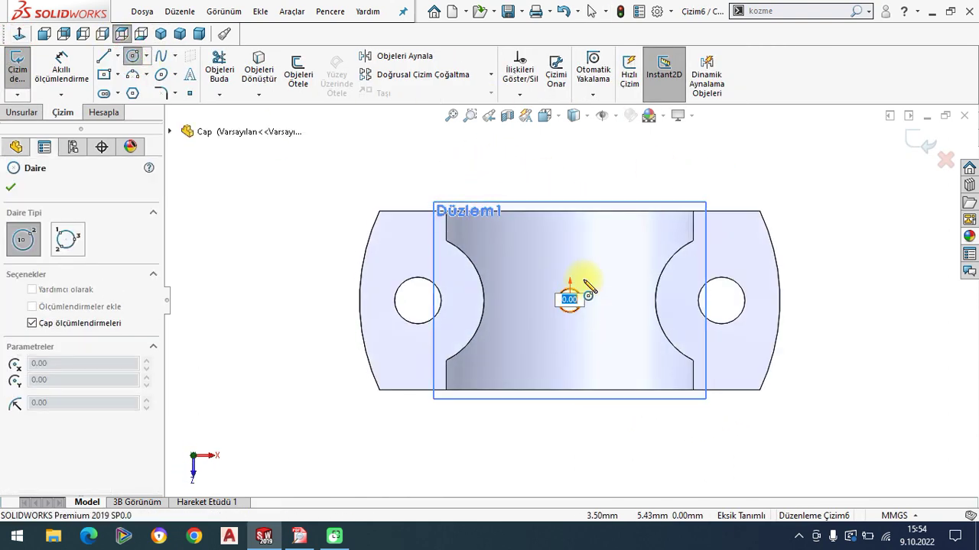
{"action": "key", "text": "Escape"}
{"action": "left_click", "coordinate": [133, 56]}
{"action": "left_click", "coordinate": [570, 302]}
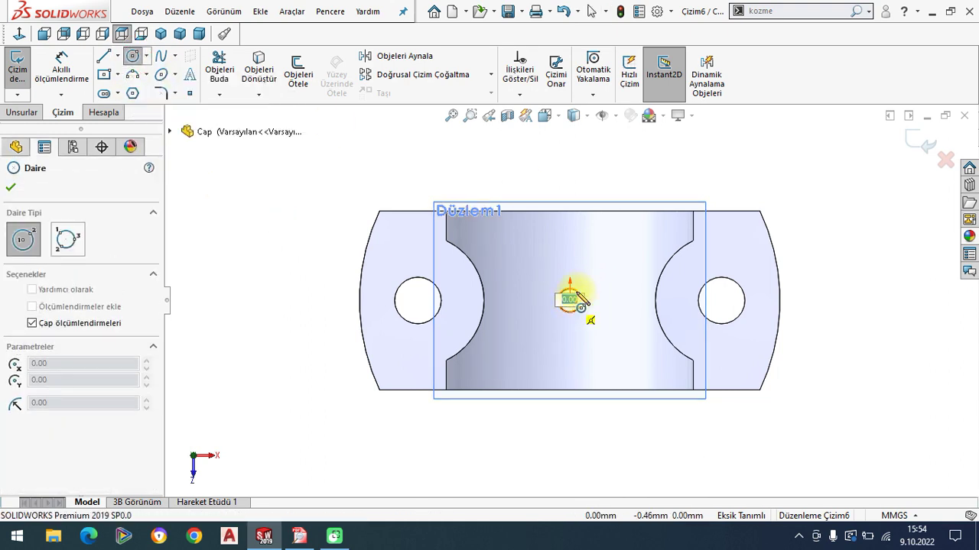
{"action": "type", "text": "8"}
{"action": "key", "text": "Return"}
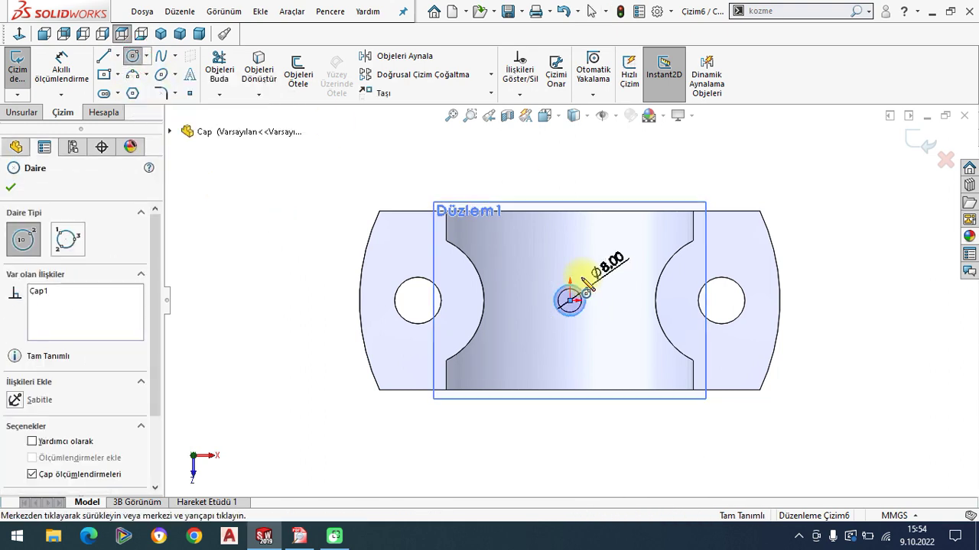
{"action": "left_click", "coordinate": [9, 190]}
{"action": "left_click", "coordinate": [161, 34]}
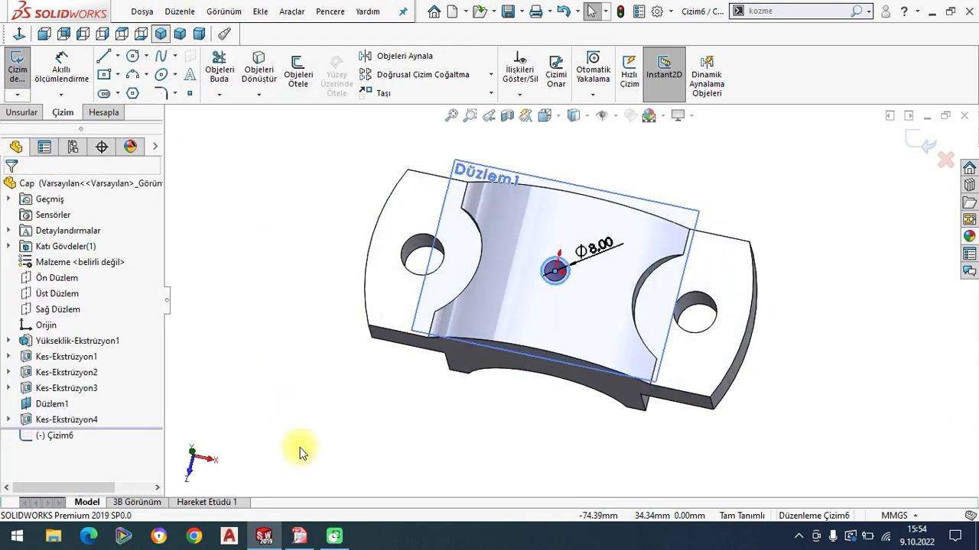
Step: Check the PDF, then cut the Ø8 circle blind to the counterbore depth
{"action": "left_click", "coordinate": [299, 536]}
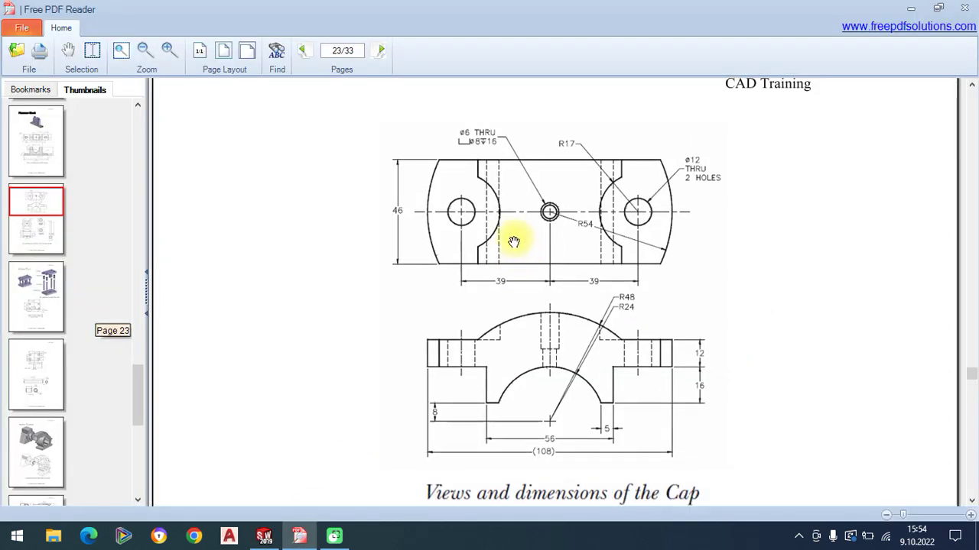
{"action": "left_click", "coordinate": [264, 535]}
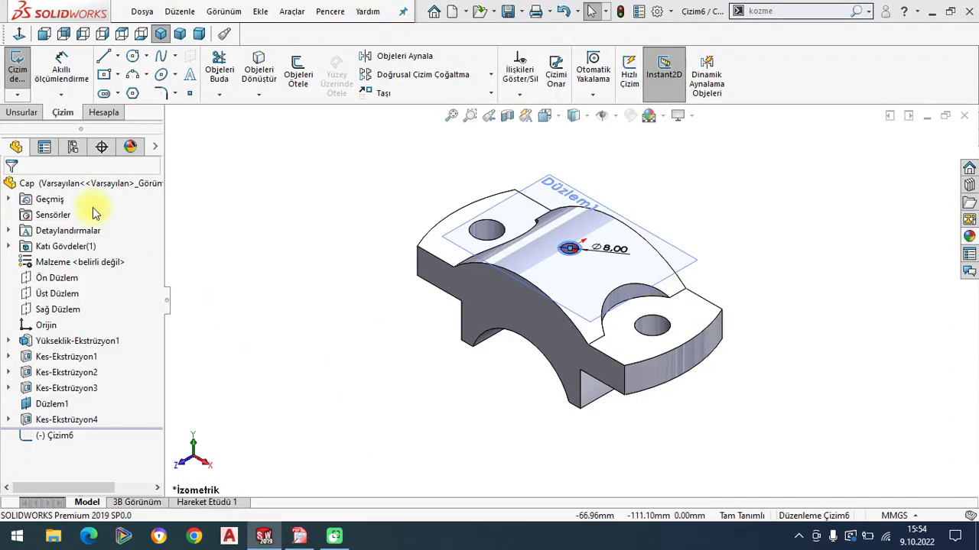
{"action": "left_click", "coordinate": [22, 113]}
{"action": "left_click", "coordinate": [251, 80]}
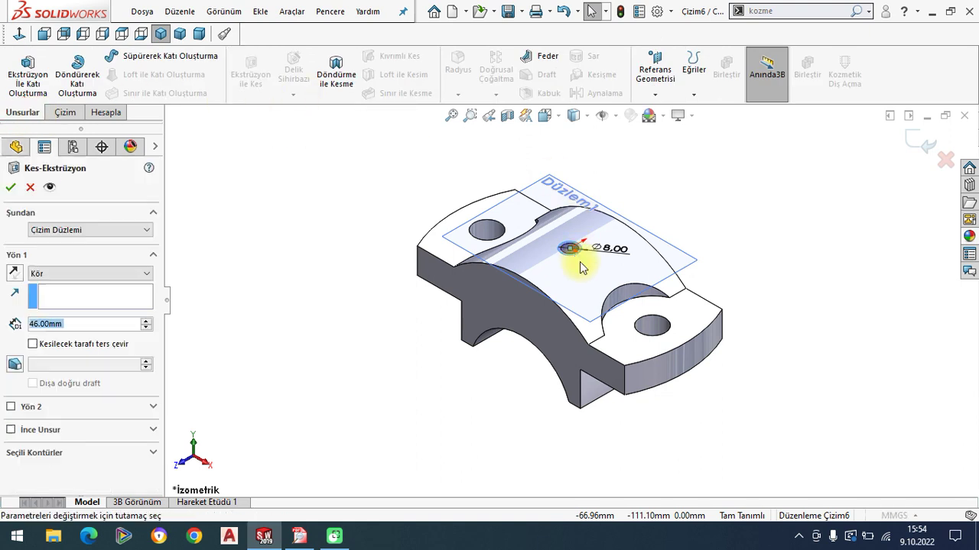
{"action": "left_click", "coordinate": [28, 330]}
{"action": "key", "text": "Return"}
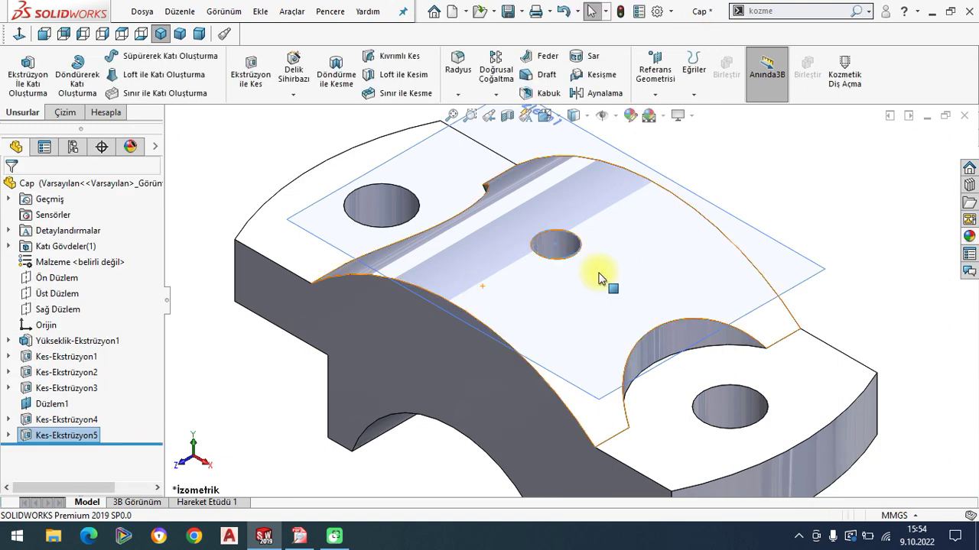
Step: Hide reference plane Düzlem1 and orbit to inspect the counterbore
{"action": "mouse_move", "coordinate": [581, 266]}
{"action": "middle_mouse_down"}
{"action": "mouse_move", "coordinate": [576, 389]}
{"action": "mouse_move", "coordinate": [572, 306]}
{"action": "mouse_move", "coordinate": [585, 258]}
{"action": "middle_mouse_up"}
{"action": "right_click", "coordinate": [698, 231]}
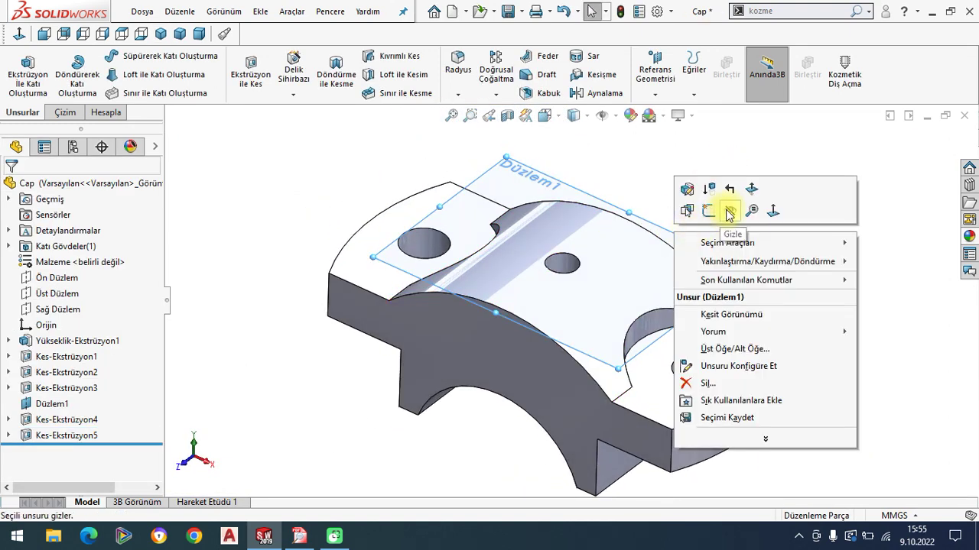
{"action": "left_click", "coordinate": [730, 214]}
{"action": "middle_click_drag", "start_coordinate": [634, 299], "coordinate": [651, 356]}
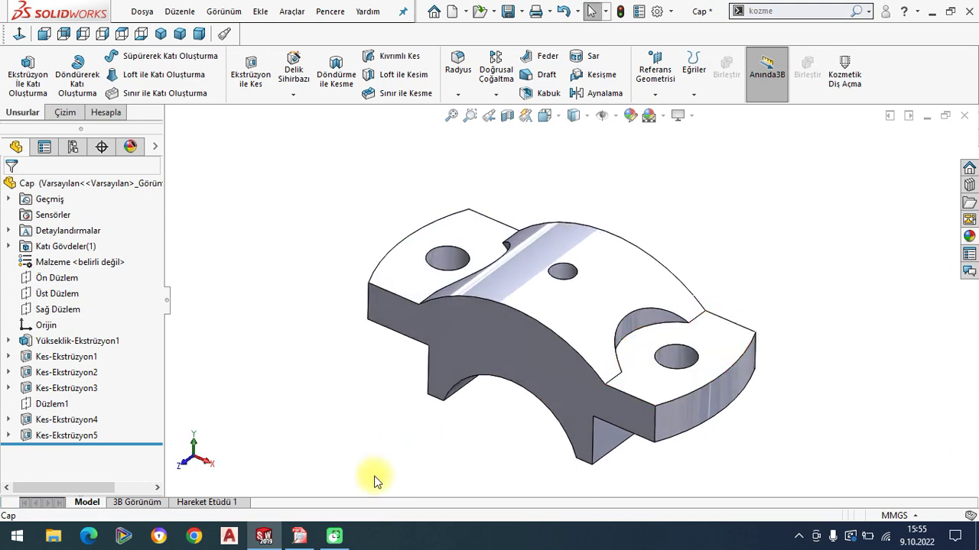
Step: Compare the model with the PDF drawing, then save and close the Cap part
{"action": "left_click", "coordinate": [299, 536]}
{"action": "left_click_drag", "start_coordinate": [560, 321], "coordinate": [560, 318]}
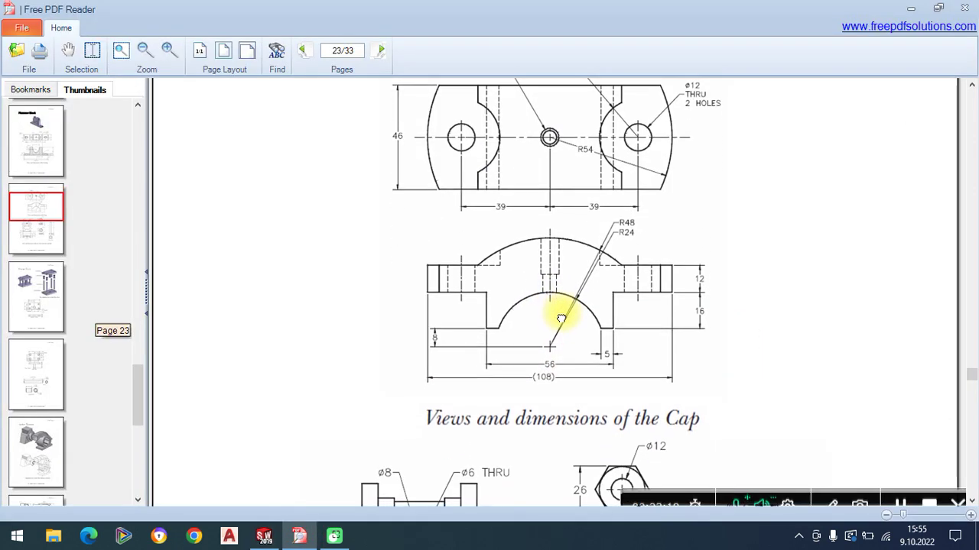
{"action": "left_click", "coordinate": [264, 536]}
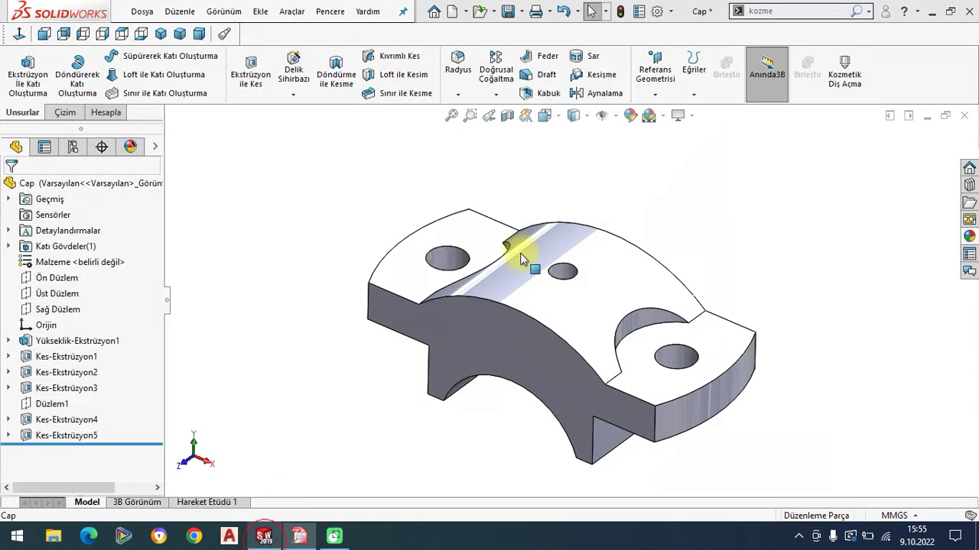
{"action": "left_click", "coordinate": [508, 11]}
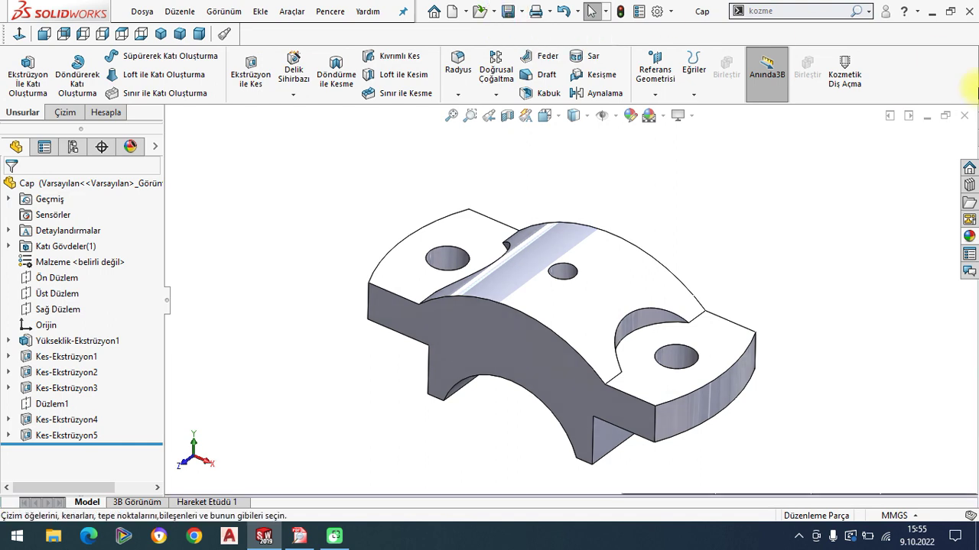
{"action": "left_click", "coordinate": [964, 116]}
Step: Create new empty part Parça27 and bring up the bush, nut and bolt drawings
{"action": "left_click", "coordinate": [141, 11]}
{"action": "left_click", "coordinate": [162, 36]}
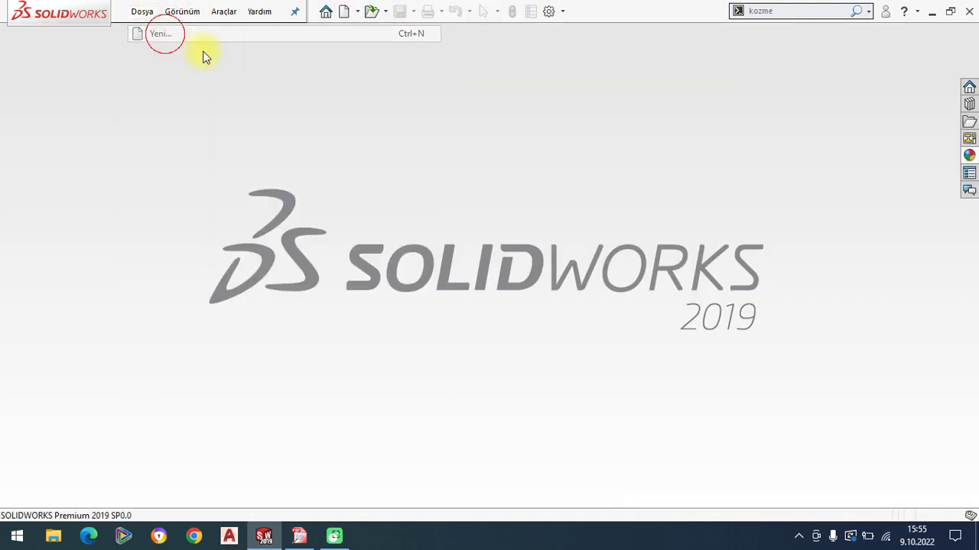
{"action": "left_click", "coordinate": [344, 216]}
{"action": "left_click", "coordinate": [343, 211]}
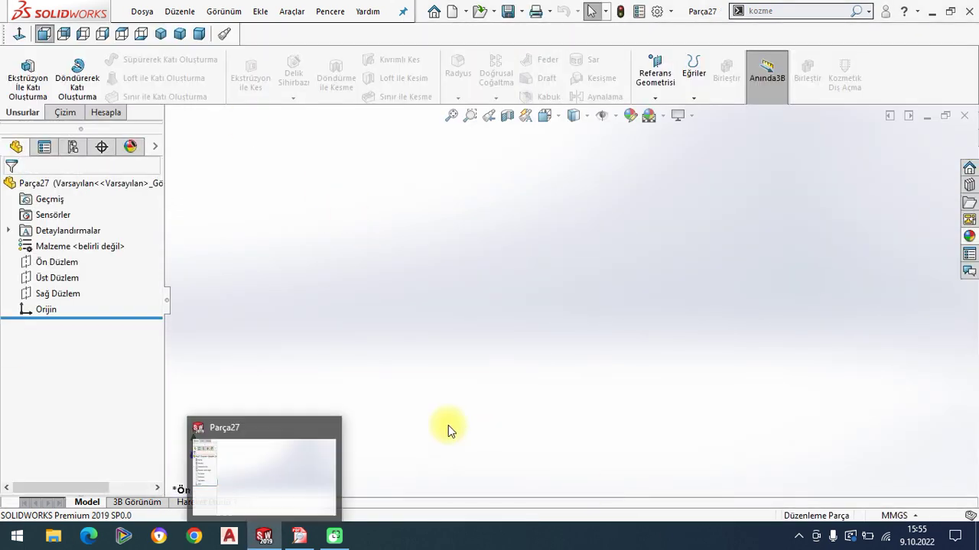
{"action": "left_click", "coordinate": [299, 536]}
{"action": "mouse_move", "coordinate": [533, 349]}
{"action": "left_mouse_down"}
{"action": "mouse_move", "coordinate": [538, 231]}
{"action": "mouse_move", "coordinate": [528, 299]}
{"action": "mouse_move", "coordinate": [542, 212]}
{"action": "mouse_move", "coordinate": [536, 238]}
{"action": "mouse_move", "coordinate": [610, 269]}
{"action": "left_mouse_up"}
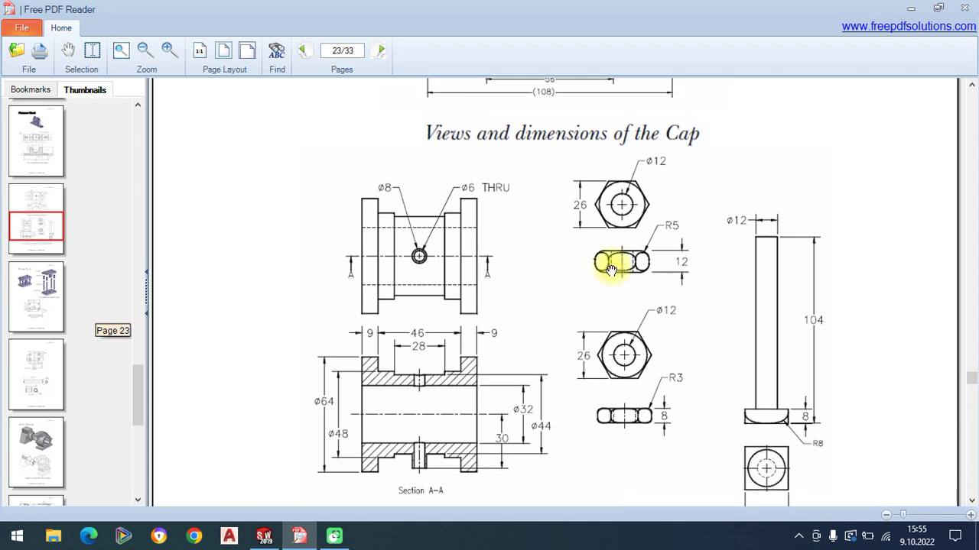
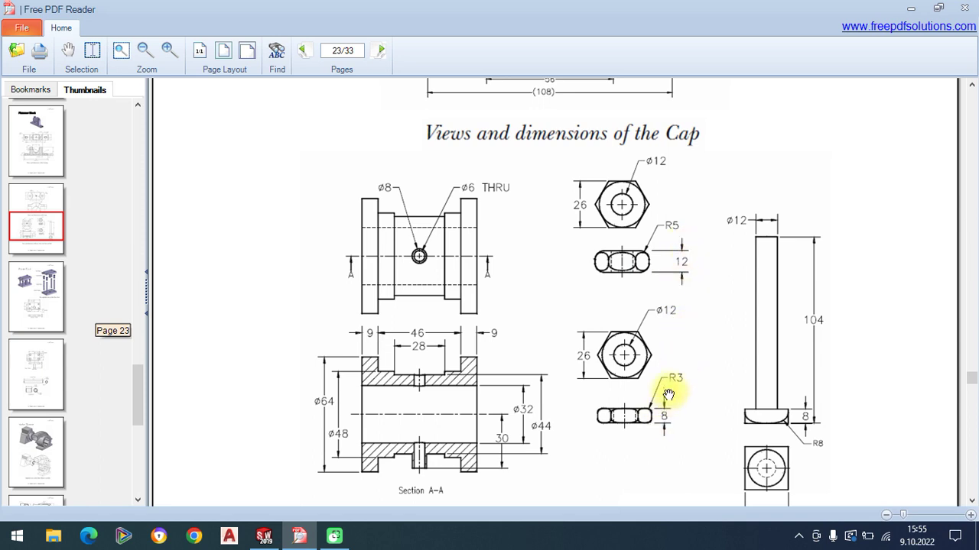
Step: Review the Cap drawing's nut and bolt dimensions, then start a sketch on Üst Düzlem
{"action": "left_click_drag", "start_coordinate": [726, 304], "coordinate": [727, 321]}
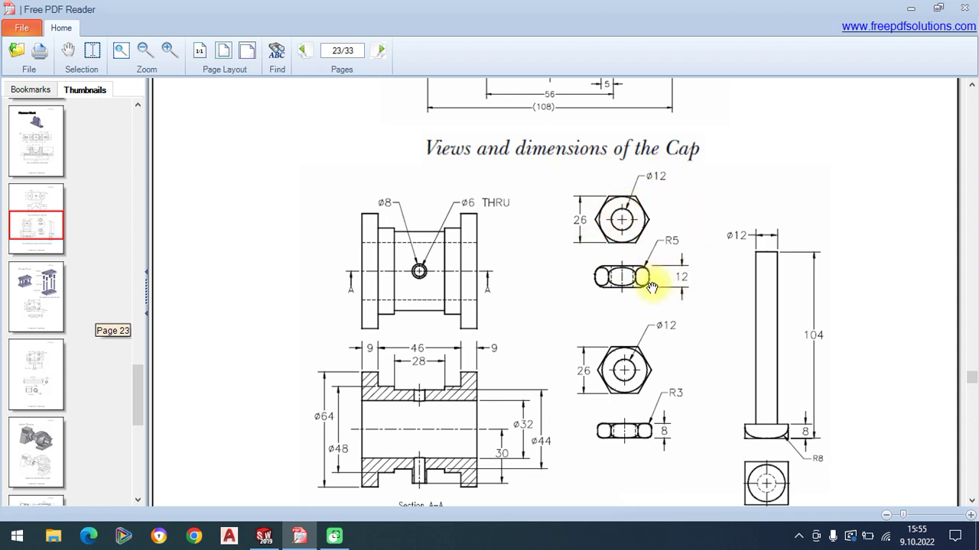
{"action": "left_click", "coordinate": [264, 536]}
{"action": "left_click", "coordinate": [47, 278]}
{"action": "left_click", "coordinate": [39, 261]}
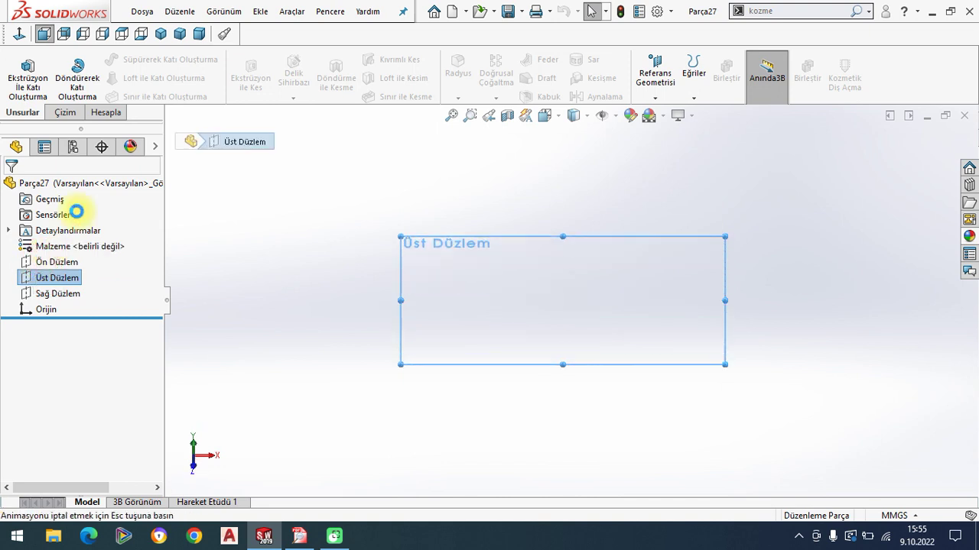
Step: Draw a six-sided polygon centred on the origin and compare it with the Cap drawing
{"action": "left_click", "coordinate": [133, 94]}
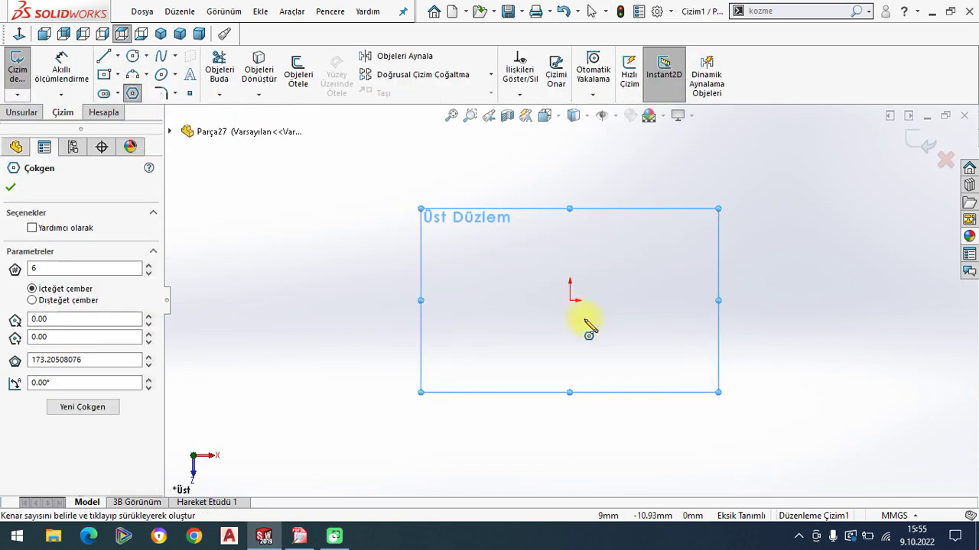
{"action": "left_click", "coordinate": [569, 300]}
{"action": "left_click", "coordinate": [616, 300]}
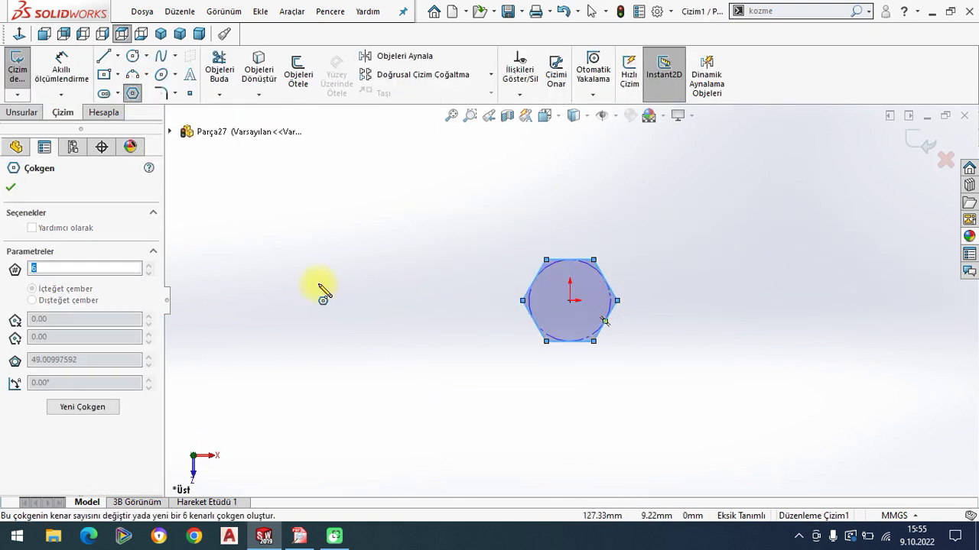
{"action": "right_click", "coordinate": [323, 289]}
{"action": "left_click", "coordinate": [345, 291]}
{"action": "left_click", "coordinate": [299, 536]}
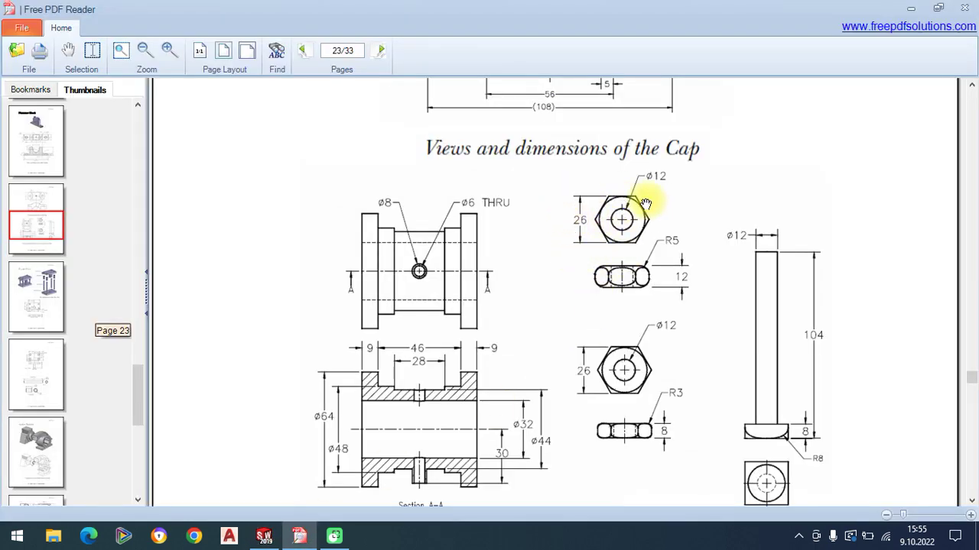
{"action": "left_click", "coordinate": [263, 536]}
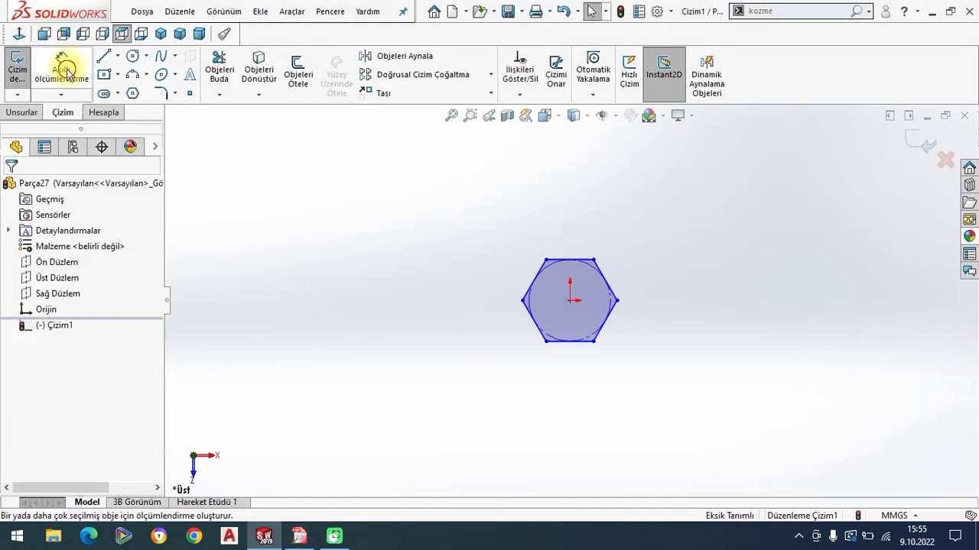
Step: Dimension the hexagon 26 across flats between its top and bottom edges
{"action": "left_click", "coordinate": [61, 65]}
{"action": "left_click", "coordinate": [587, 262]}
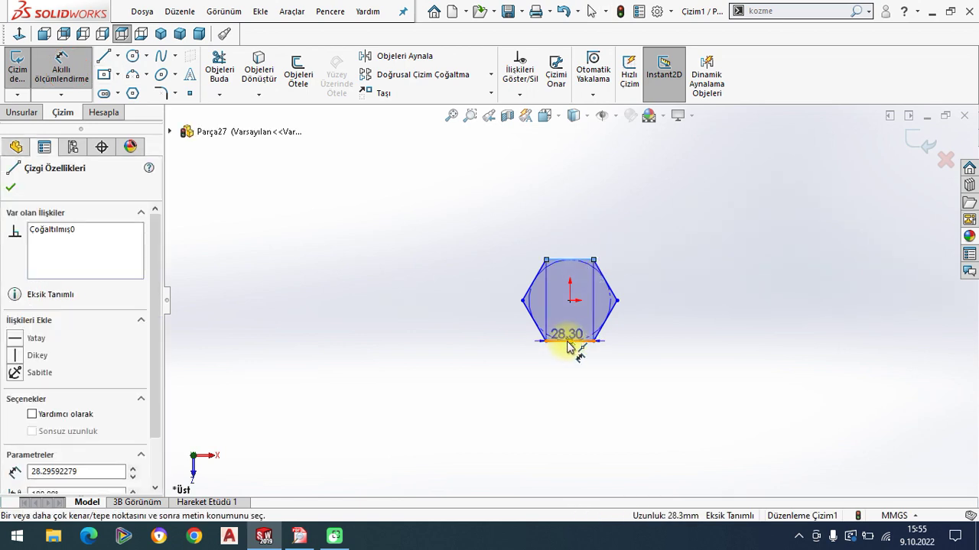
{"action": "left_click", "coordinate": [561, 342]}
{"action": "left_click", "coordinate": [448, 302]}
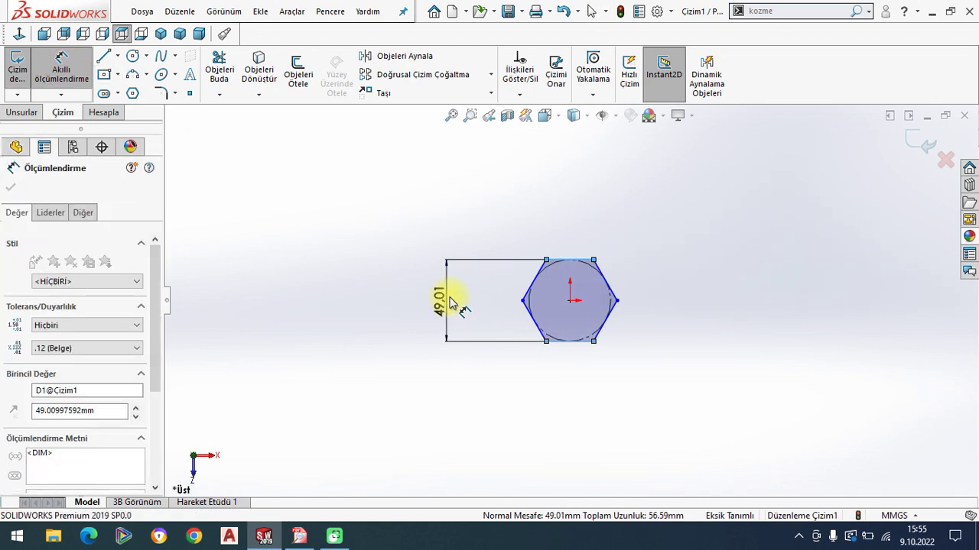
{"action": "type", "text": "26"}
{"action": "key", "text": "Return"}
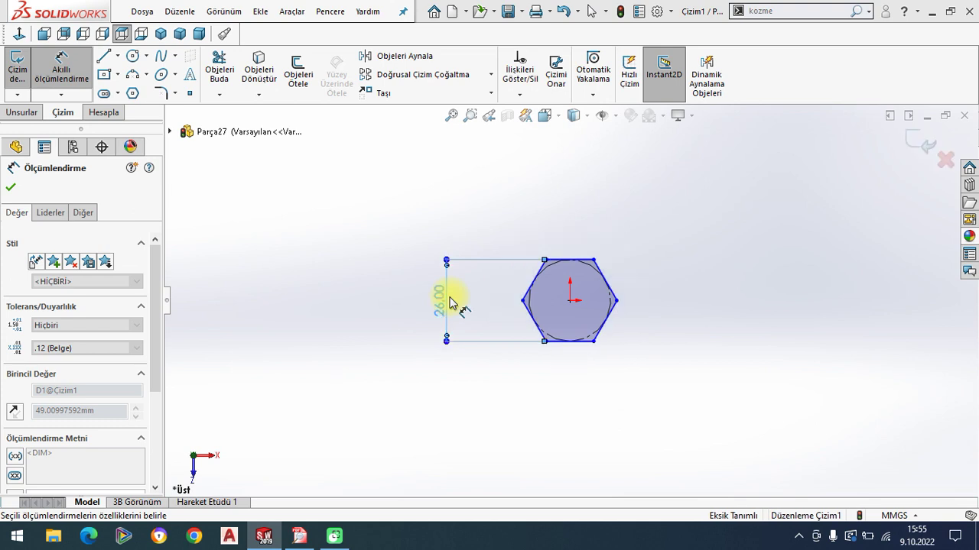
{"action": "left_click", "coordinate": [10, 188]}
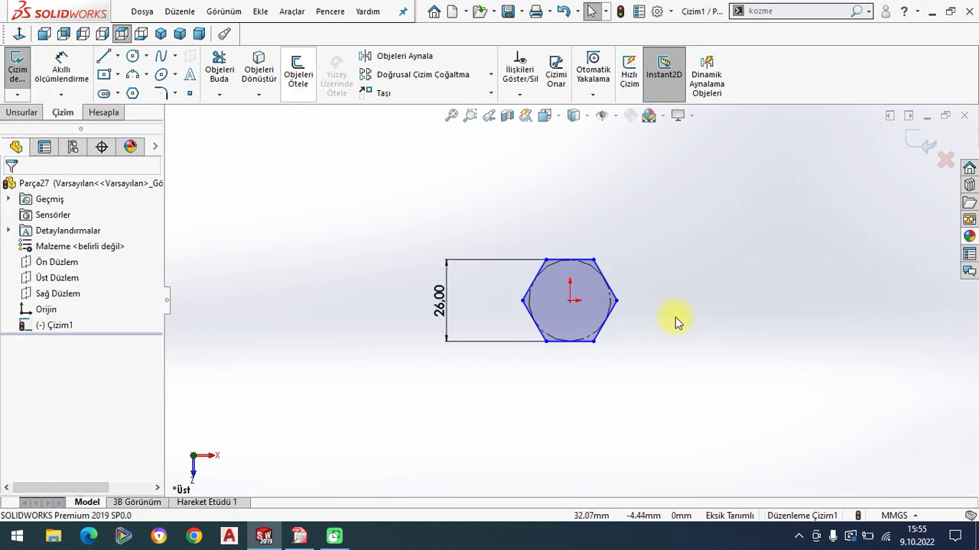
Step: Add a Yatay relation between the hexagon's centre and right corner, then recheck the Cap drawing
{"action": "scroll", "coordinate": [586, 298], "scroll_direction": "down", "scroll_amount": 2}
{"action": "scroll", "coordinate": [550, 306], "scroll_direction": "down", "scroll_amount": 1}
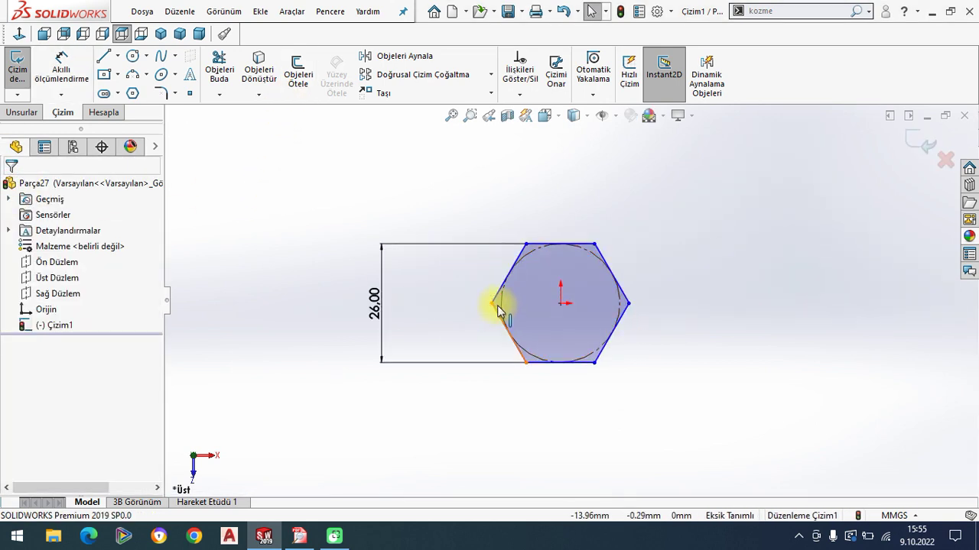
{"action": "left_click", "coordinate": [562, 304]}
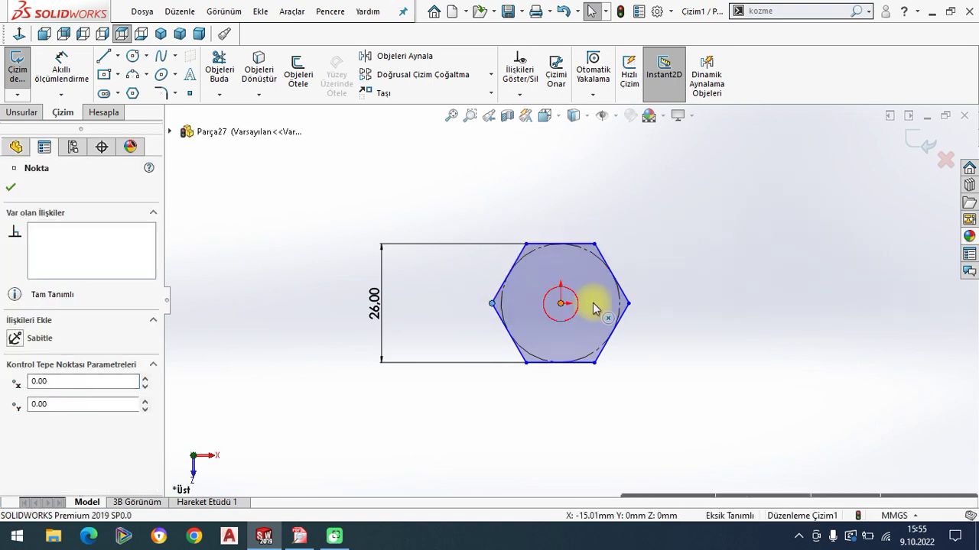
{"action": "left_click", "coordinate": [629, 304], "text": "ctrl"}
{"action": "left_click", "coordinate": [16, 365]}
{"action": "left_click", "coordinate": [11, 188]}
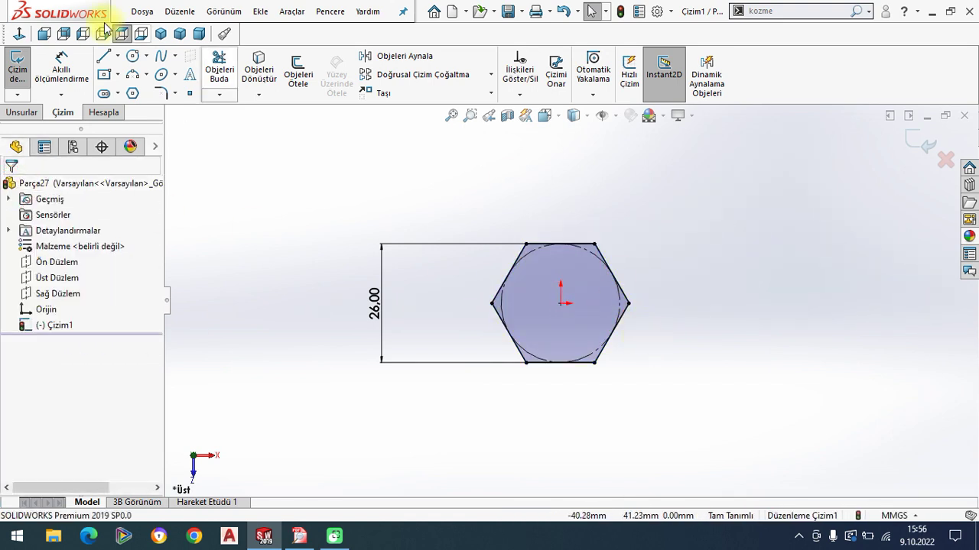
{"action": "left_click", "coordinate": [132, 56]}
{"action": "left_click", "coordinate": [299, 536]}
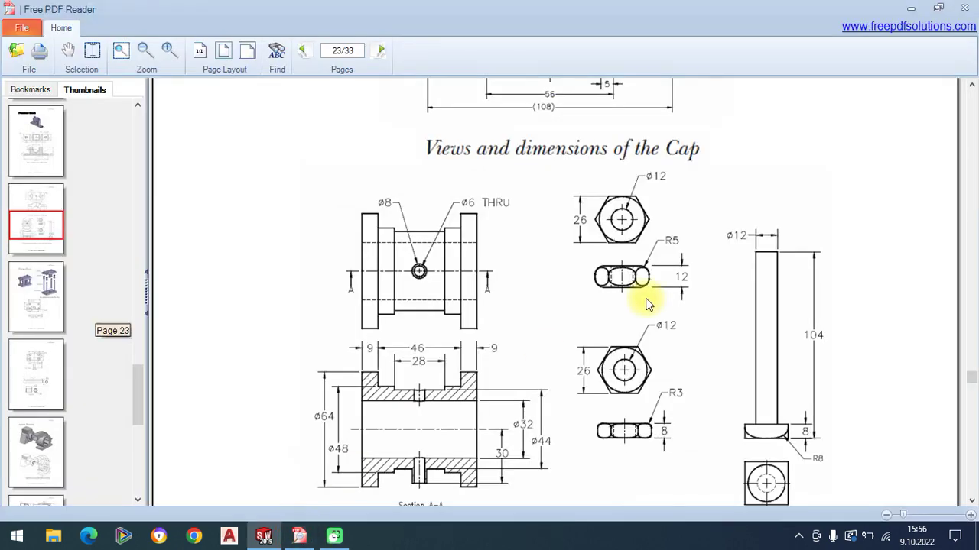
Step: Add a Ø12 circle at the hexagon's centre and view it isometrically
{"action": "left_click", "coordinate": [271, 533]}
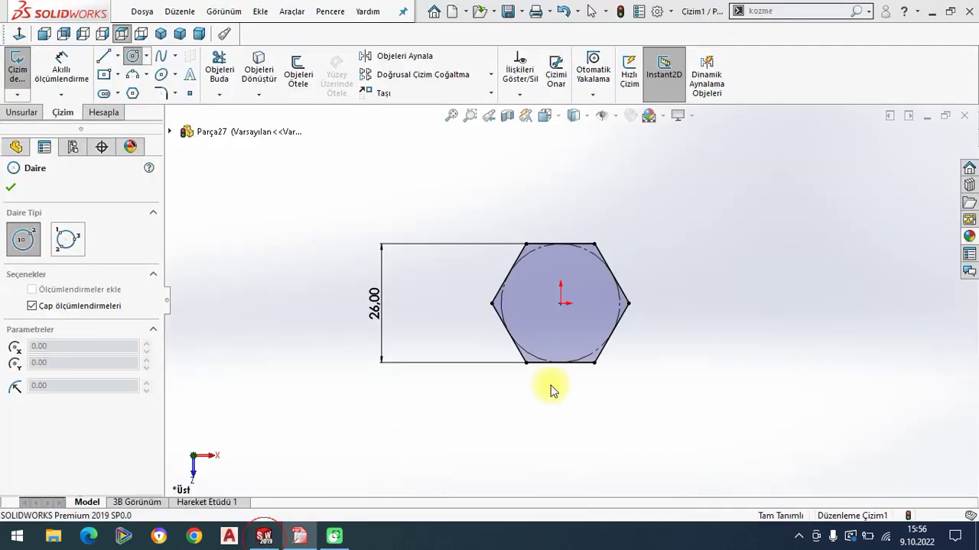
{"action": "left_click", "coordinate": [562, 303]}
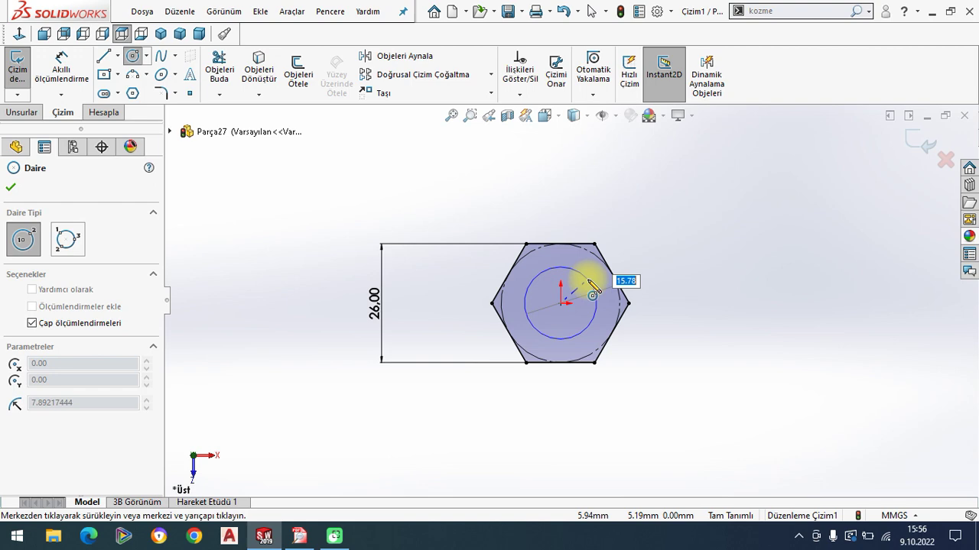
{"action": "type", "text": "12"}
{"action": "key", "text": "Return"}
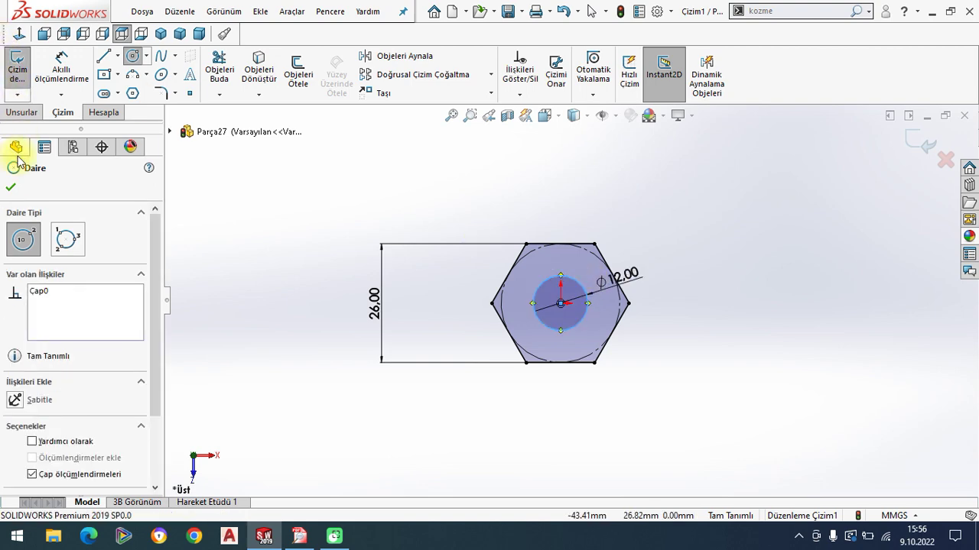
{"action": "left_click", "coordinate": [12, 189]}
{"action": "left_click", "coordinate": [160, 34]}
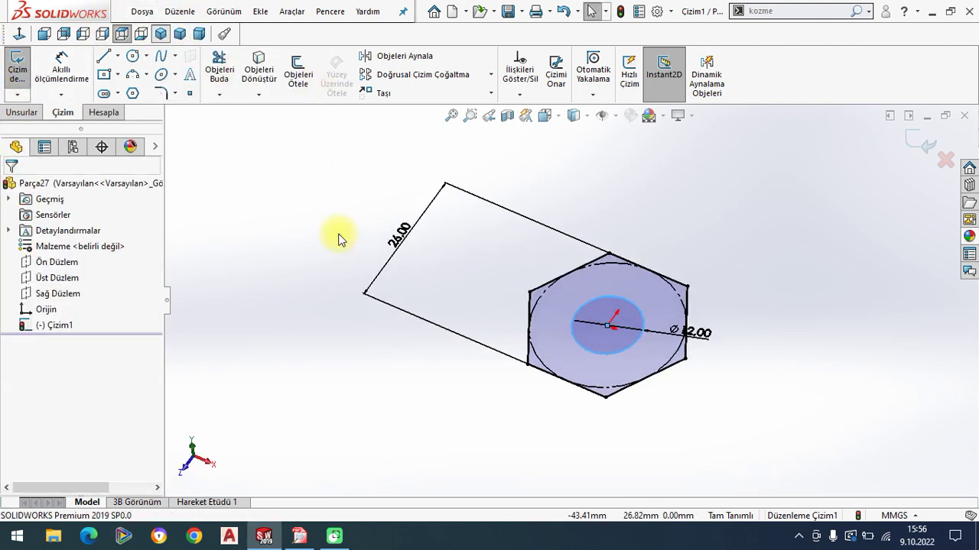
Step: Review the Cap drawing in the PDF reader again
{"action": "left_click", "coordinate": [299, 536]}
{"action": "left_click_drag", "start_coordinate": [639, 281], "coordinate": [684, 262]}
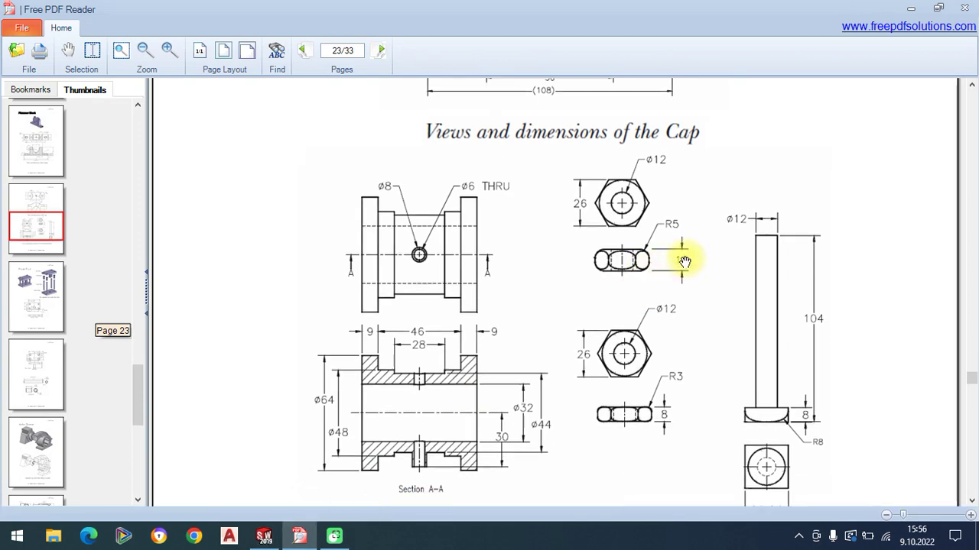
{"action": "left_click", "coordinate": [264, 536]}
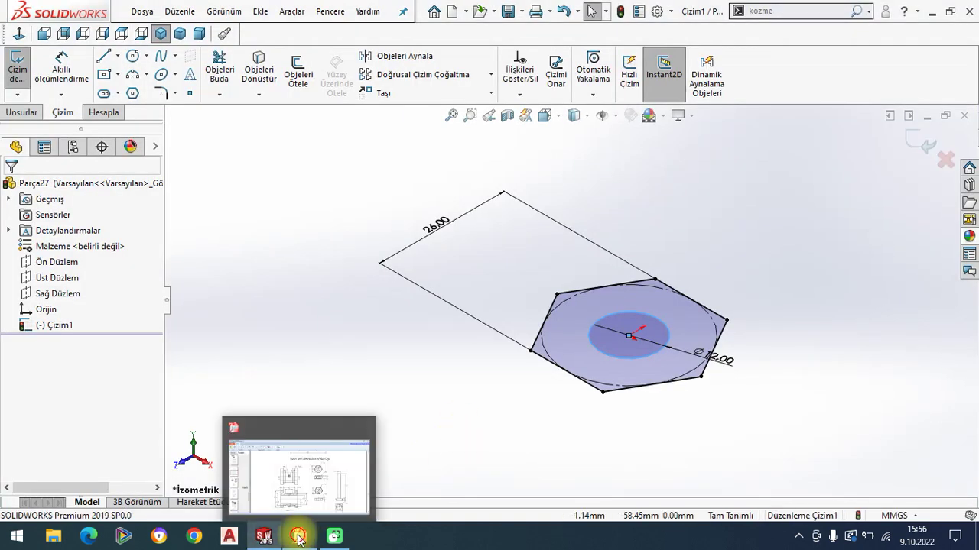
{"action": "left_click", "coordinate": [299, 536]}
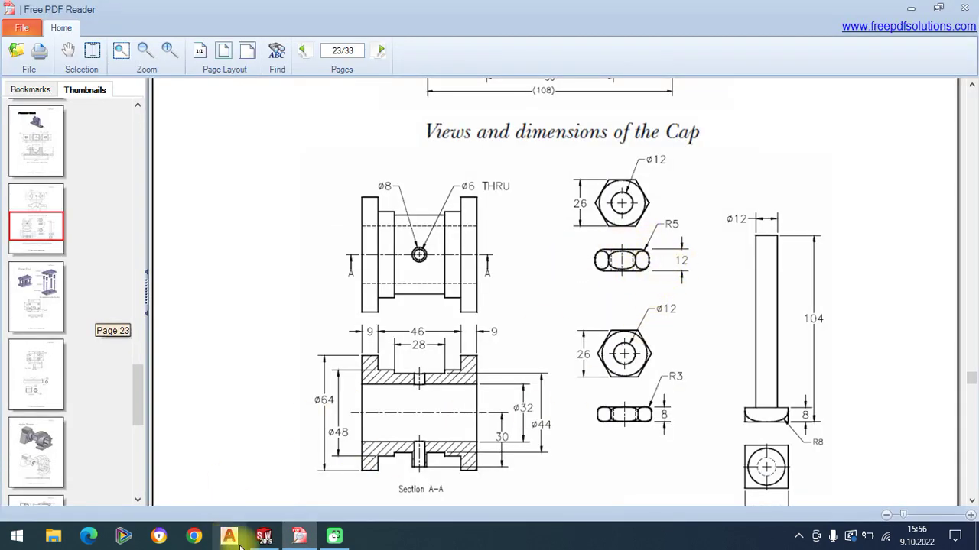
{"action": "left_click", "coordinate": [264, 536]}
Step: Extrude the sketch 12 mm with Orta Düzlem into the hexagonal nut
{"action": "left_click", "coordinate": [21, 114]}
{"action": "left_click", "coordinate": [39, 79]}
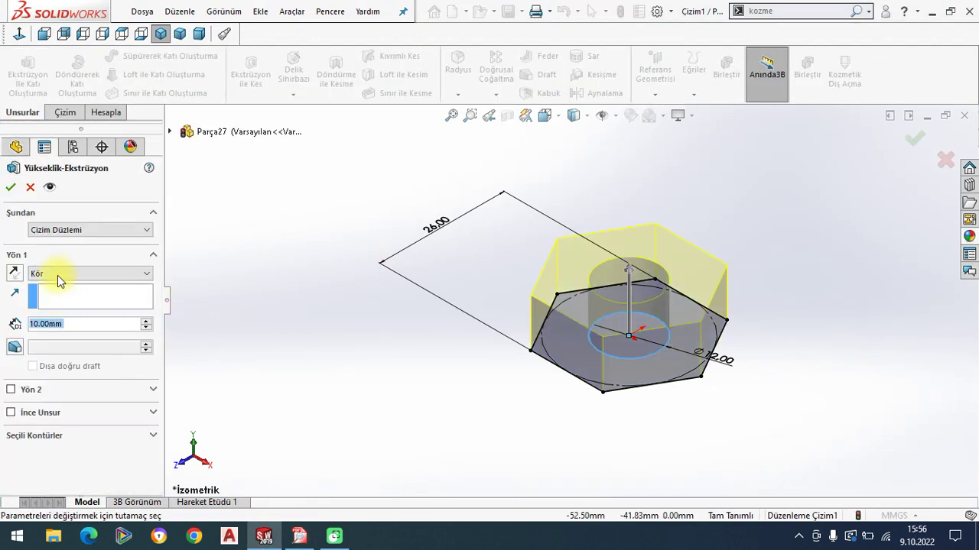
{"action": "left_click", "coordinate": [59, 276]}
{"action": "left_click", "coordinate": [69, 335]}
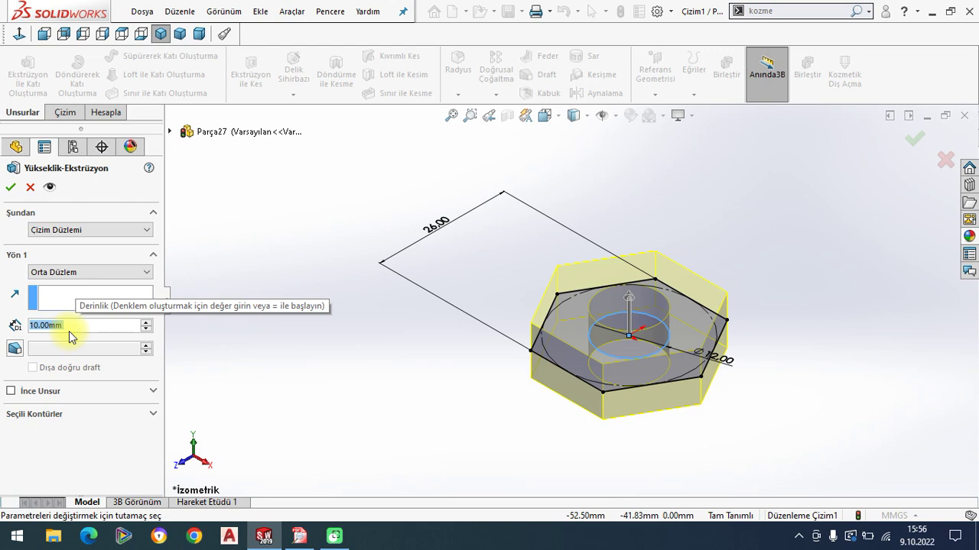
{"action": "type", "text": "12"}
{"action": "key", "text": "Return"}
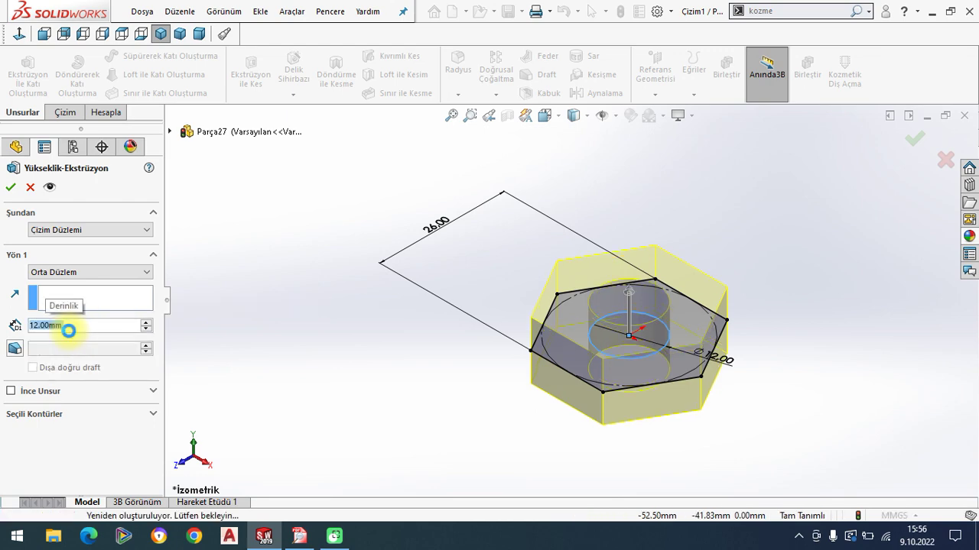
{"action": "key", "text": "Return"}
{"action": "left_click", "coordinate": [734, 351]}
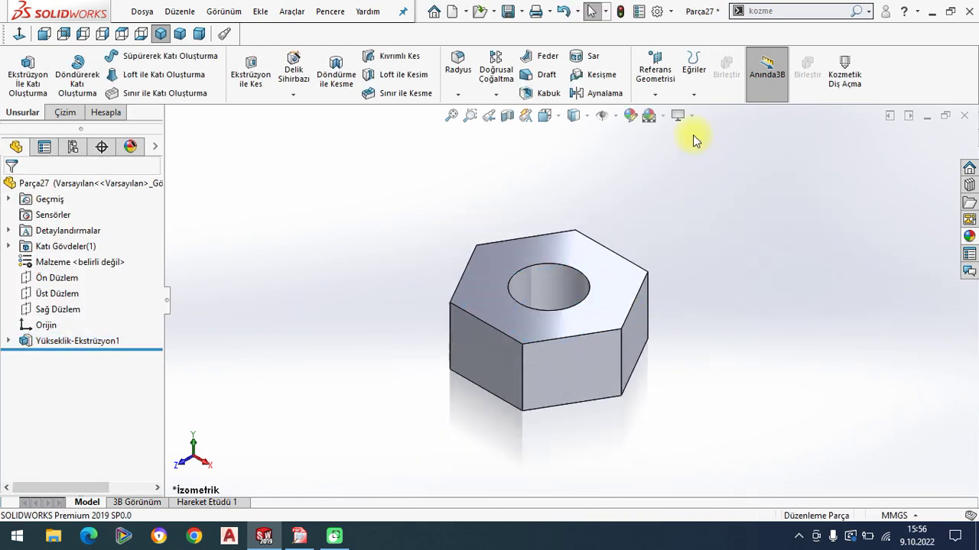
{"action": "left_click", "coordinate": [662, 116]}
Step: Apply a plain white scene and start a sketch facing the nut's top face
{"action": "left_click", "coordinate": [672, 46]}
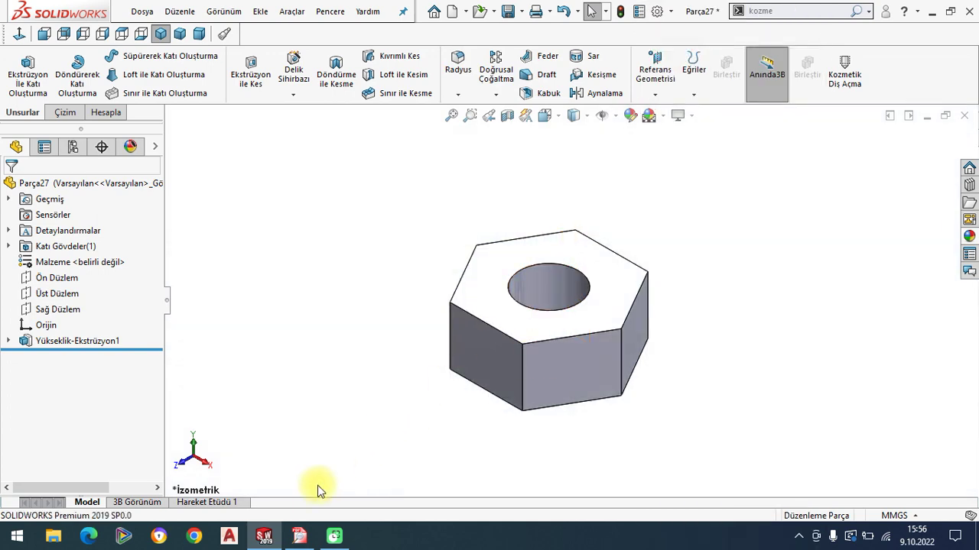
{"action": "left_click", "coordinate": [498, 306]}
{"action": "left_click", "coordinate": [550, 323]}
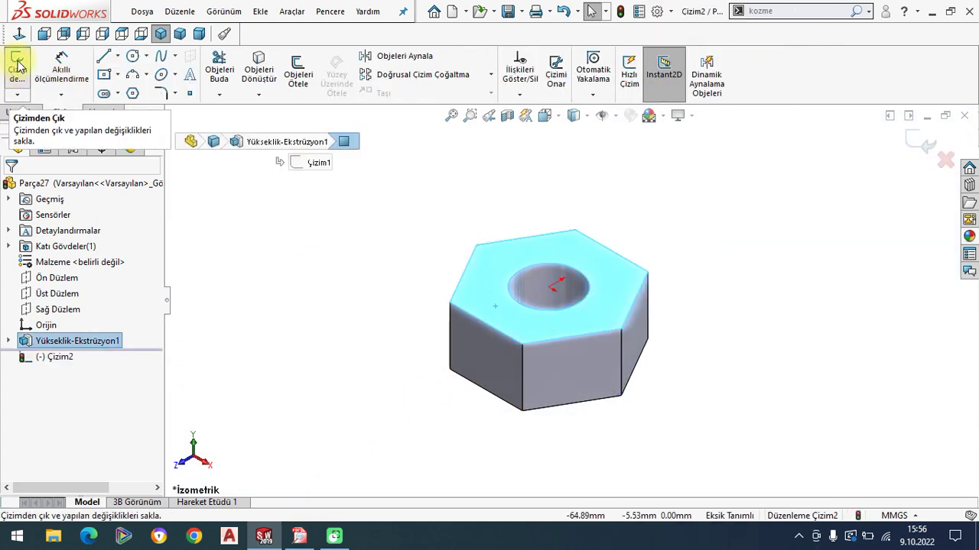
{"action": "left_click", "coordinate": [18, 35]}
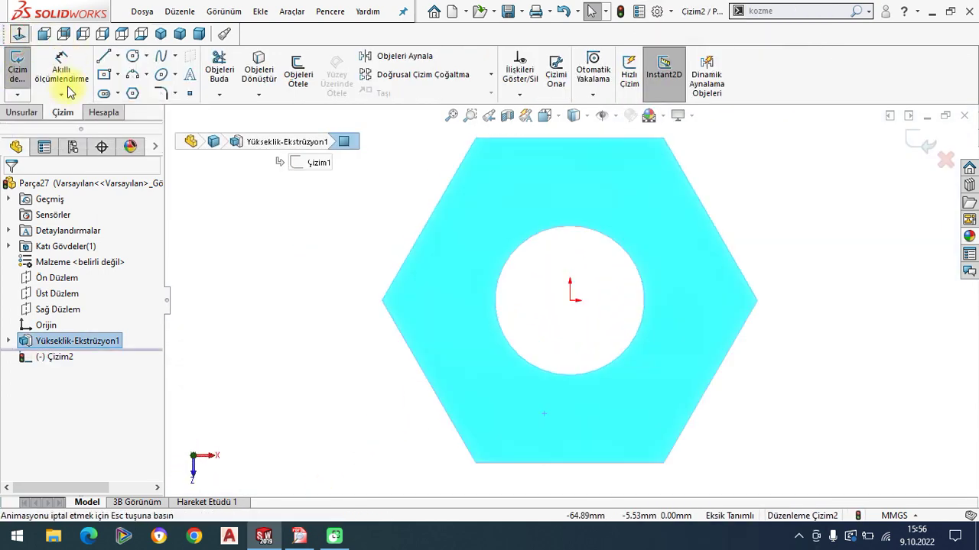
Step: Draw a three-point circle inside the hexagon
{"action": "left_click", "coordinate": [146, 56]}
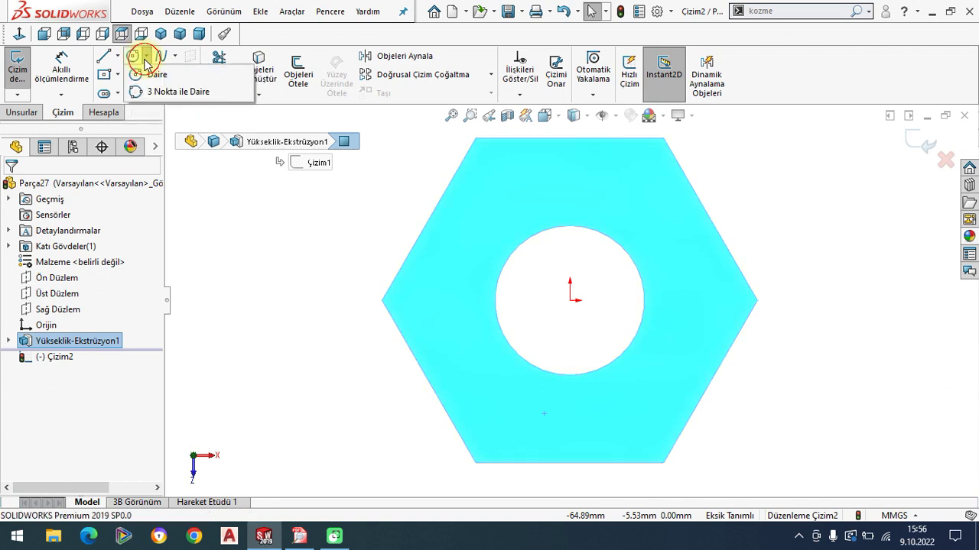
{"action": "left_click", "coordinate": [161, 92]}
{"action": "left_click", "coordinate": [456, 252]}
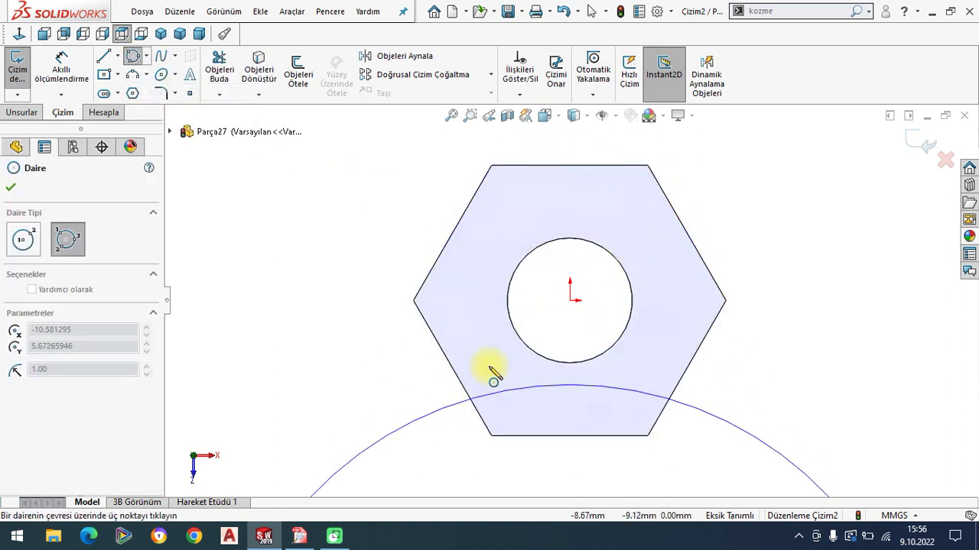
{"action": "left_click", "coordinate": [534, 163]}
{"action": "right_click", "coordinate": [376, 233]}
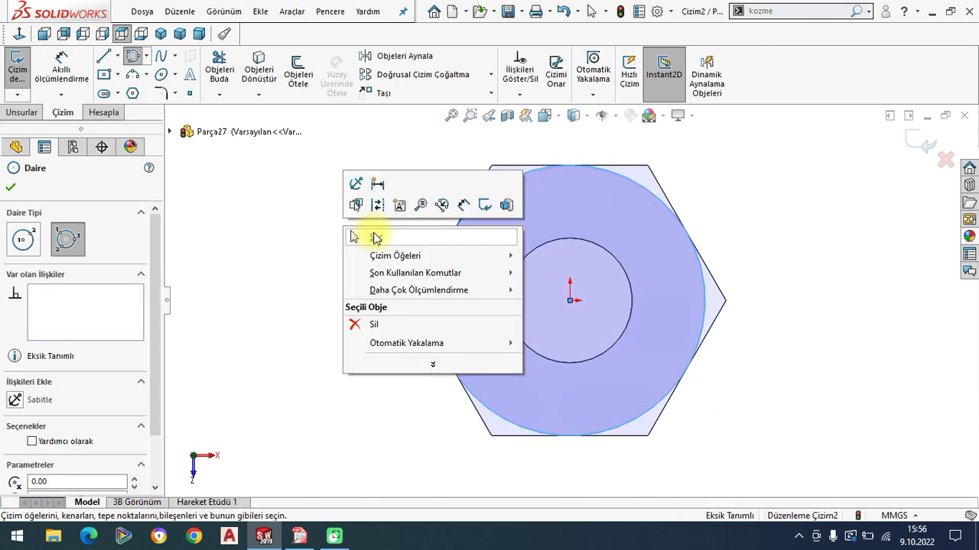
{"action": "left_click", "coordinate": [373, 234]}
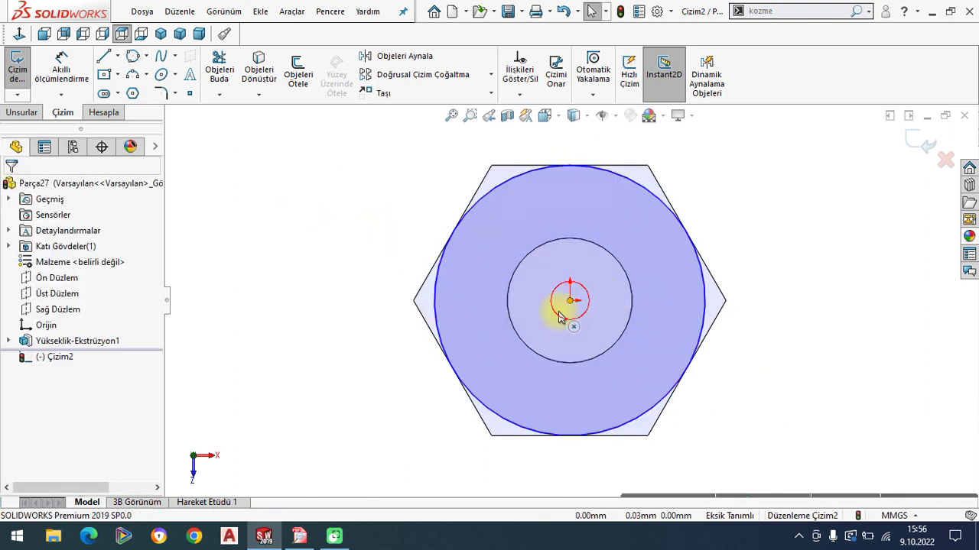
Step: Make the circle's centre Çakışık with the origin
{"action": "left_click_drag", "start_coordinate": [569, 301], "coordinate": [546, 316]}
{"action": "left_click", "coordinate": [566, 303], "text": "ctrl"}
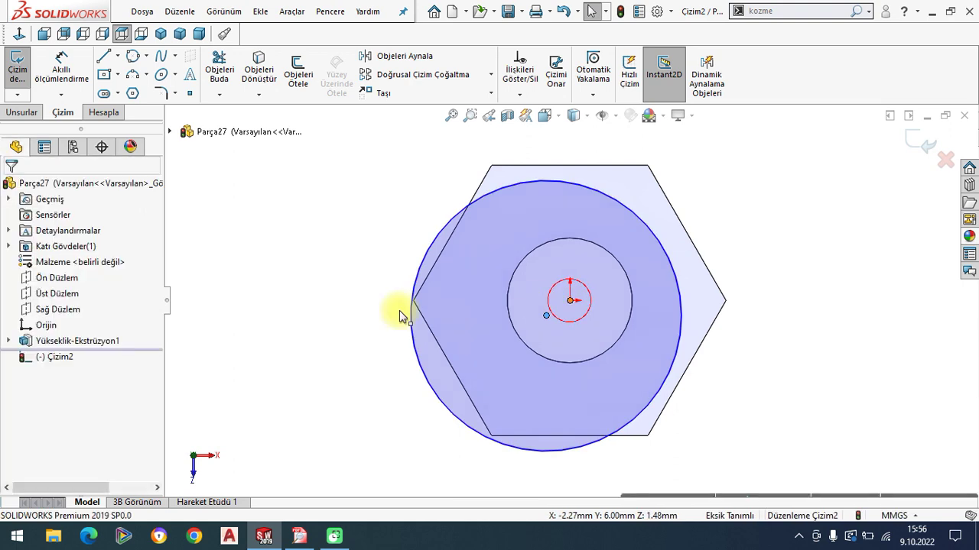
{"action": "left_click", "coordinate": [13, 397]}
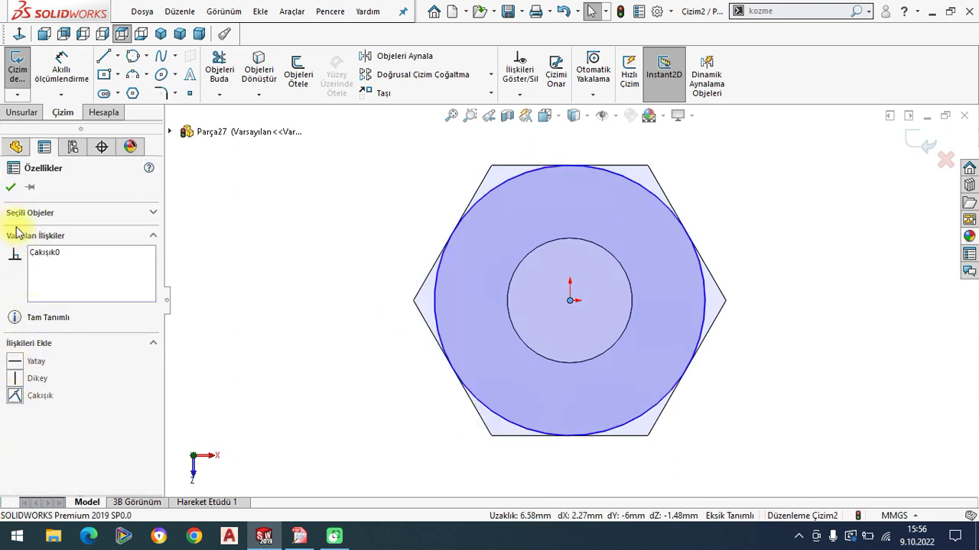
{"action": "left_click", "coordinate": [11, 187]}
Step: Make the circle Teğet to a hexagon edge and return to isometric view
{"action": "left_click", "coordinate": [513, 175]}
{"action": "left_click", "coordinate": [482, 184], "text": "ctrl"}
{"action": "left_click", "coordinate": [523, 117]}
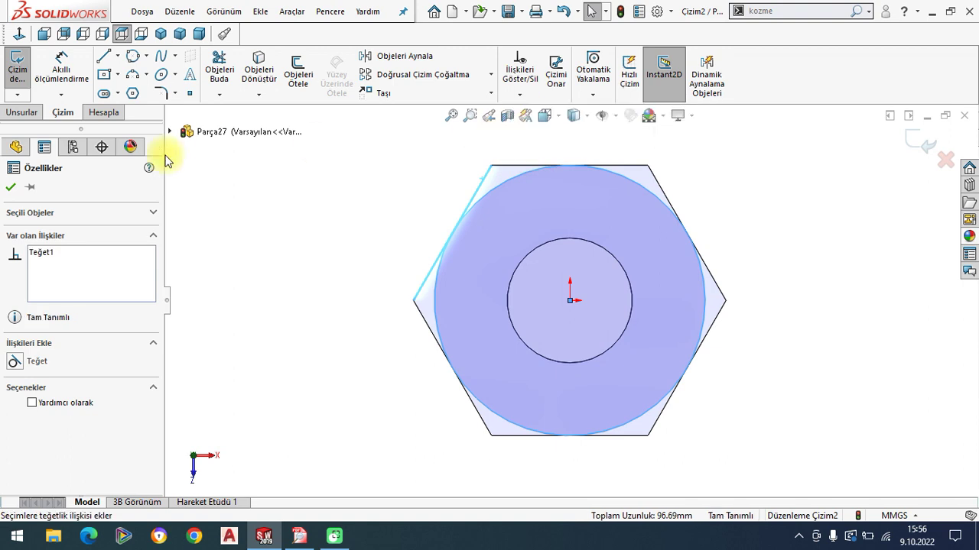
{"action": "left_click", "coordinate": [12, 188]}
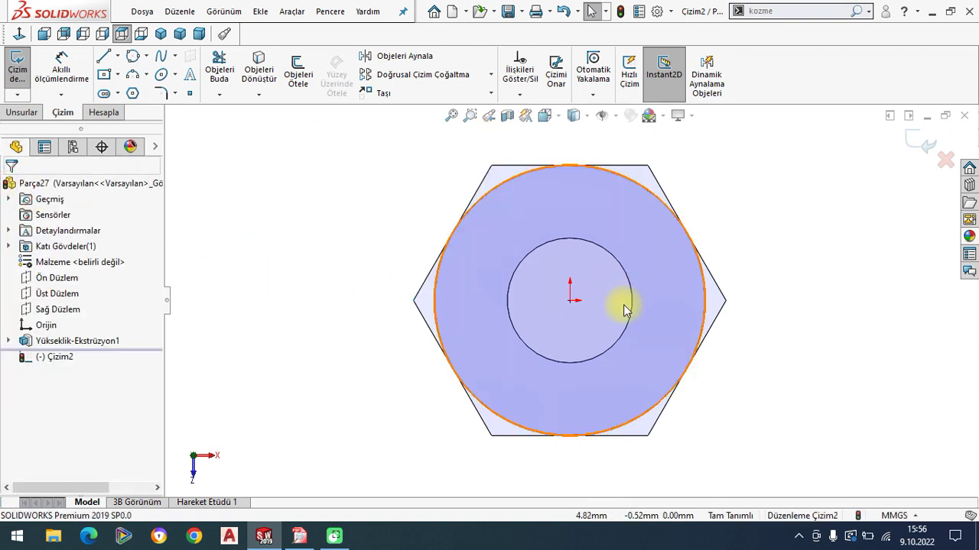
{"action": "left_click", "coordinate": [161, 34]}
{"action": "left_click", "coordinate": [22, 113]}
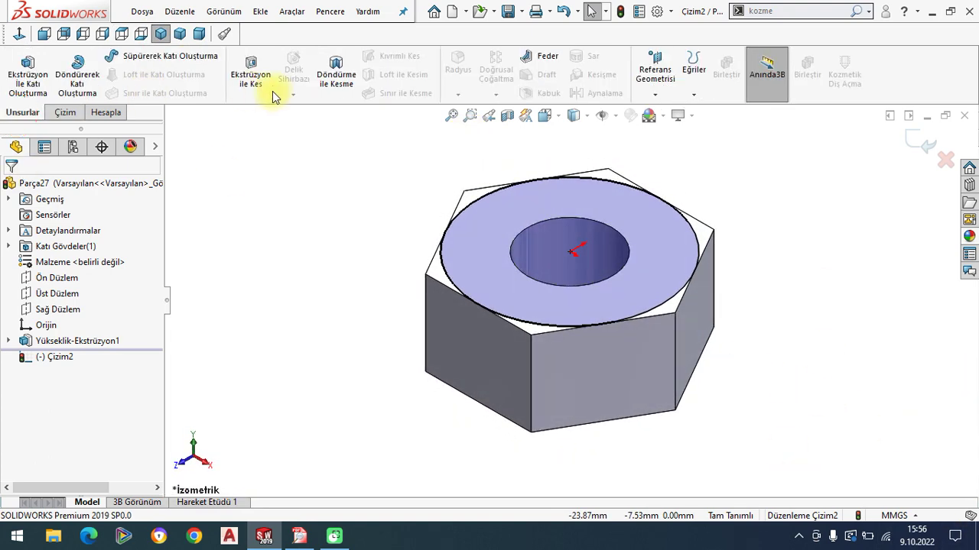
Step: Cut 12 mm outside the circle with a 60° draft to chamfer the top corners
{"action": "left_click", "coordinate": [253, 77]}
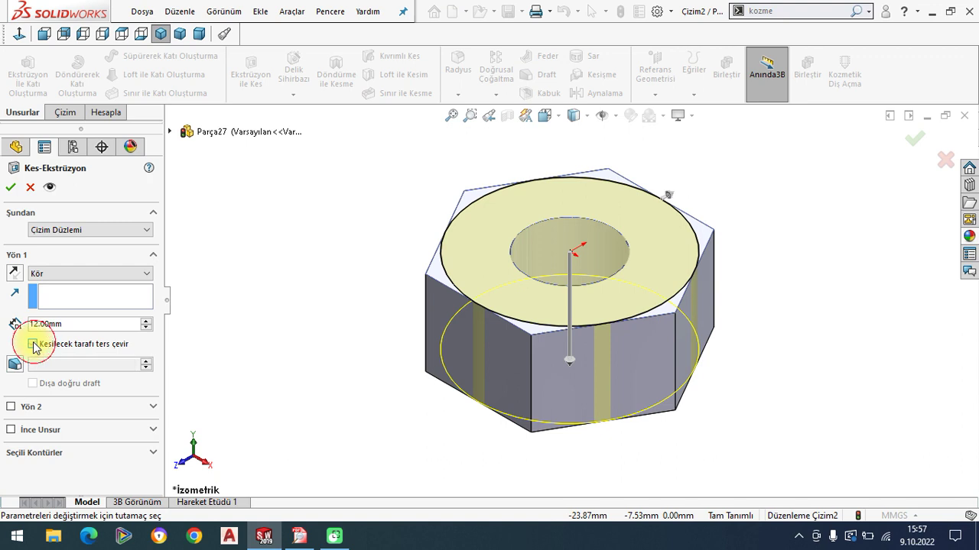
{"action": "left_click", "coordinate": [17, 366]}
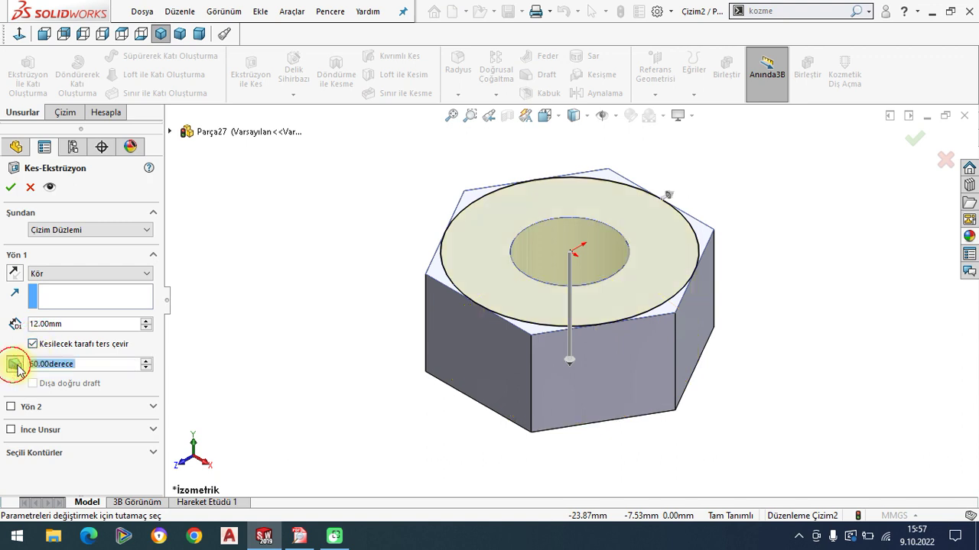
{"action": "left_click", "coordinate": [10, 188]}
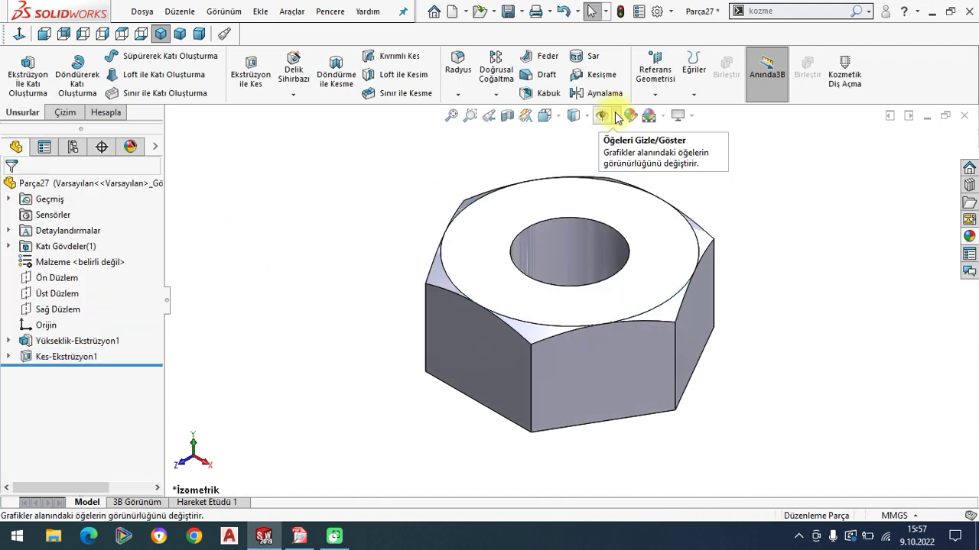
{"action": "left_click", "coordinate": [655, 93]}
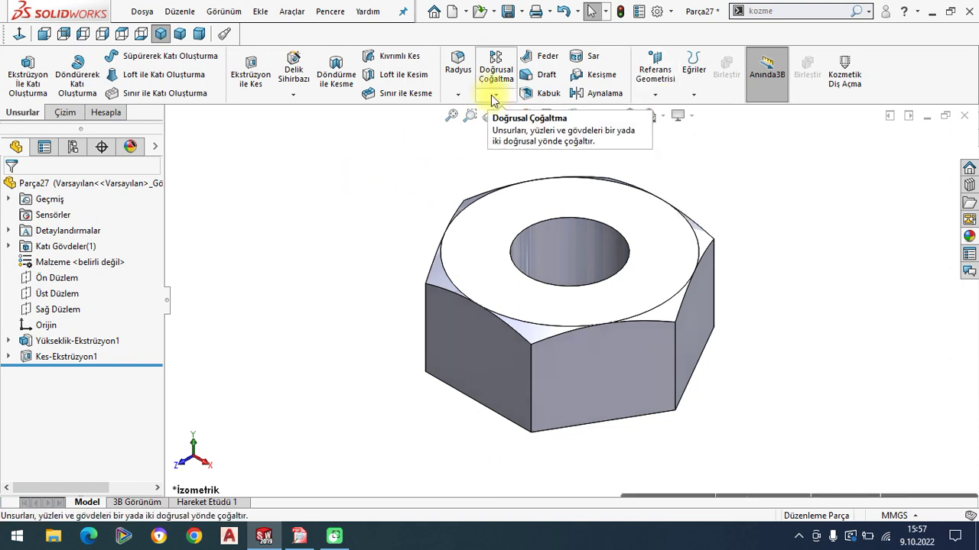
Step: Mirror Kes-Ekstrüzyon1 about Üst Düzlem onto the nut's opposite face
{"action": "left_click", "coordinate": [584, 100]}
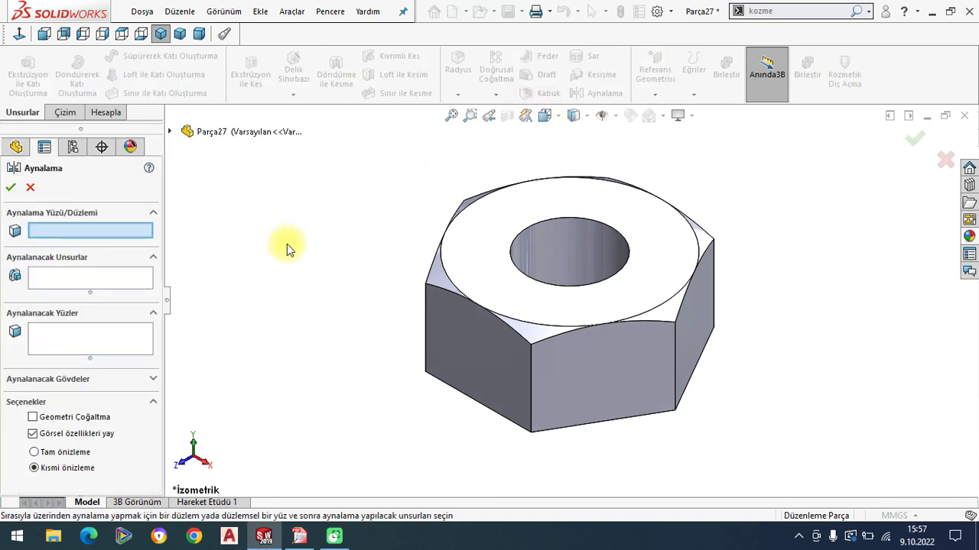
{"action": "left_click", "coordinate": [169, 133]}
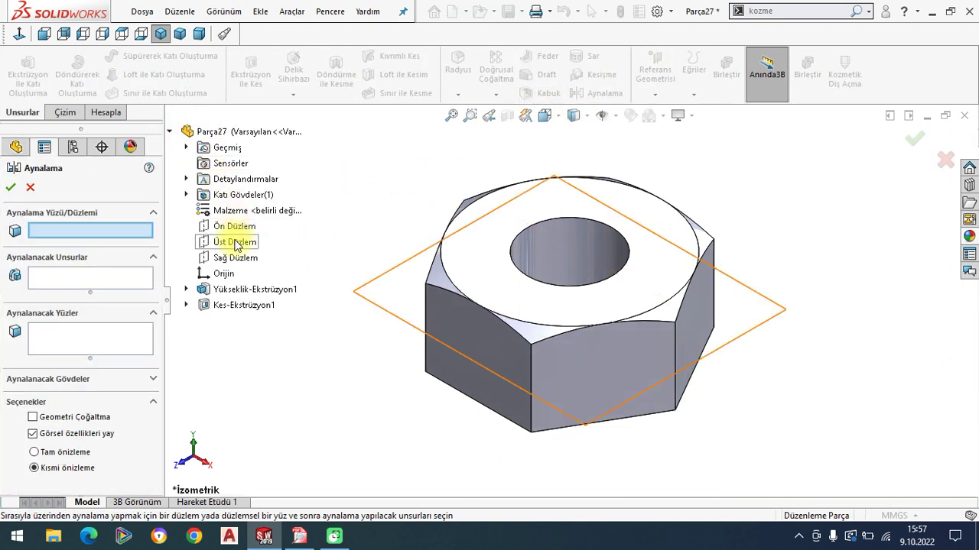
{"action": "left_click", "coordinate": [234, 243]}
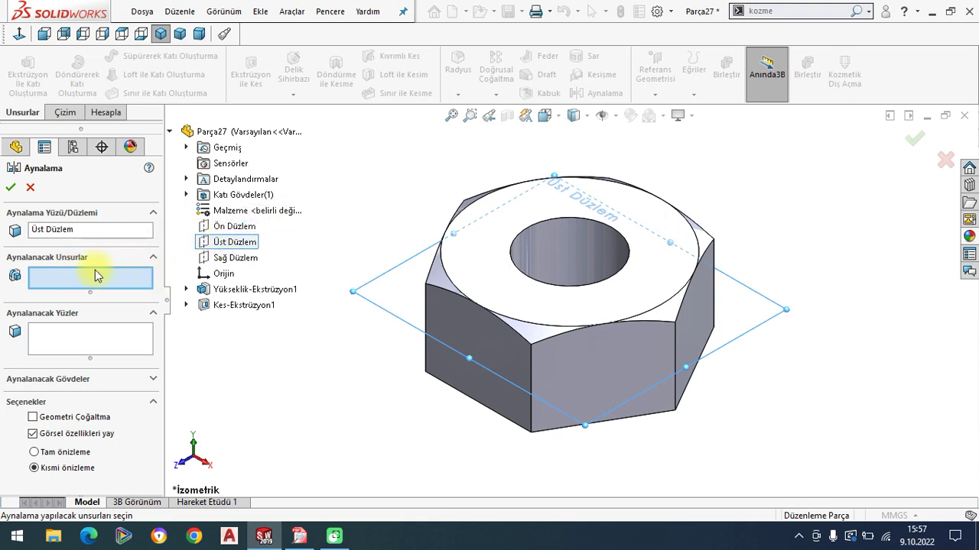
{"action": "left_click", "coordinate": [241, 310]}
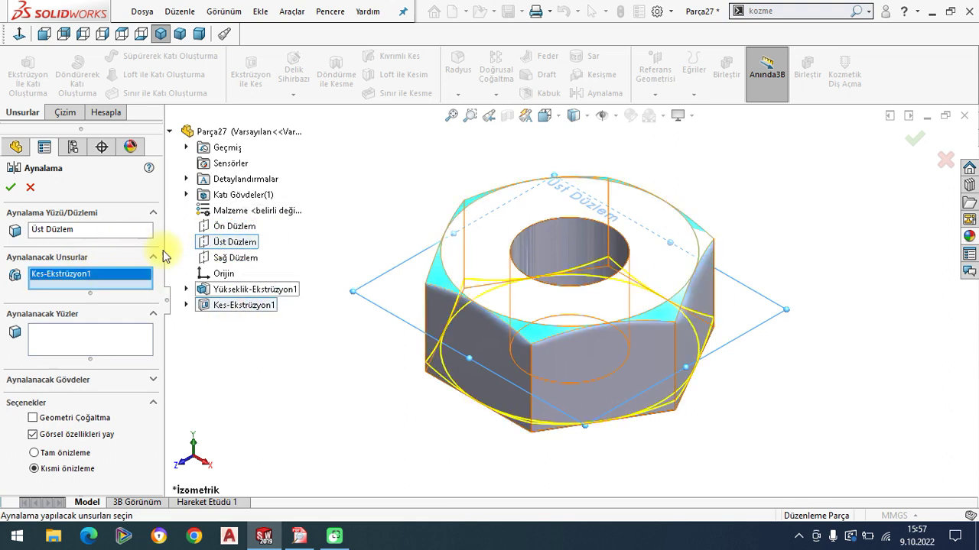
{"action": "left_click", "coordinate": [12, 190]}
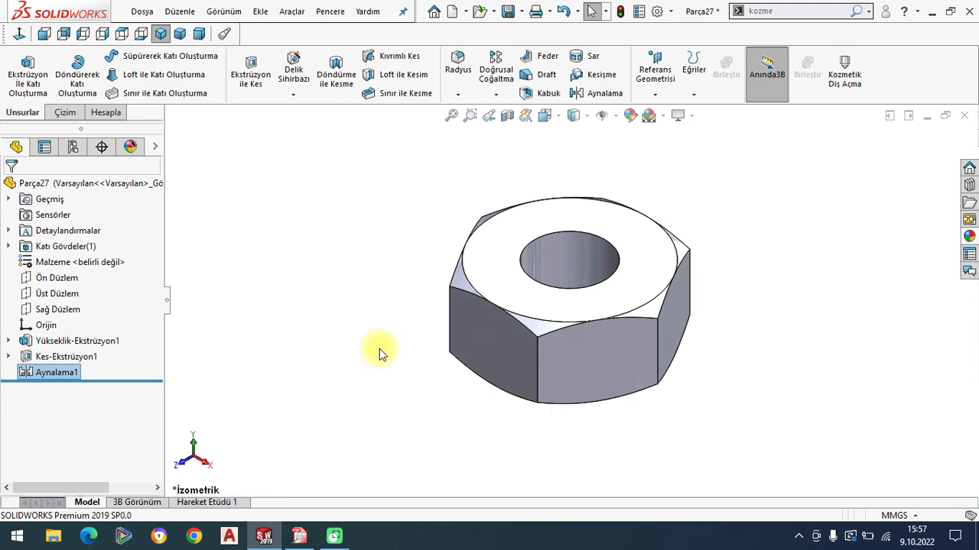
{"action": "mouse_move", "coordinate": [606, 421]}
{"action": "middle_mouse_down"}
{"action": "mouse_move", "coordinate": [589, 284]}
{"action": "mouse_move", "coordinate": [617, 405]}
{"action": "middle_mouse_up"}
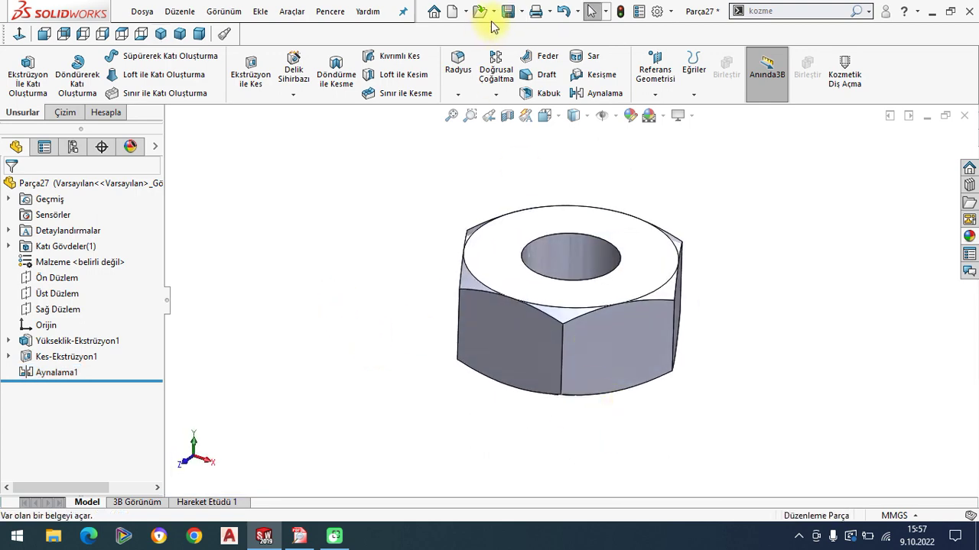
Step: Save the part as Nut-1
{"action": "key", "text": "ctrl+s"}
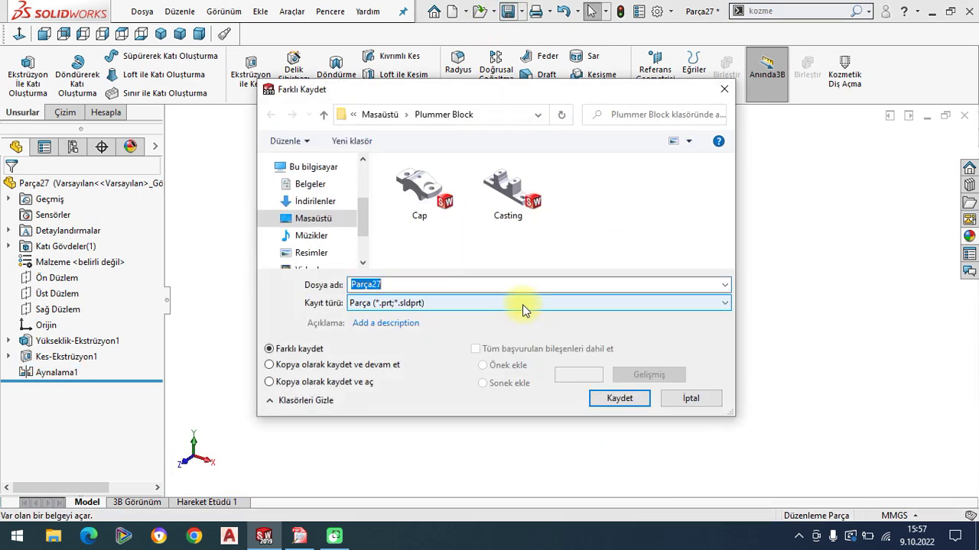
{"action": "type", "text": "Nut-1"}
{"action": "key", "text": "Return"}
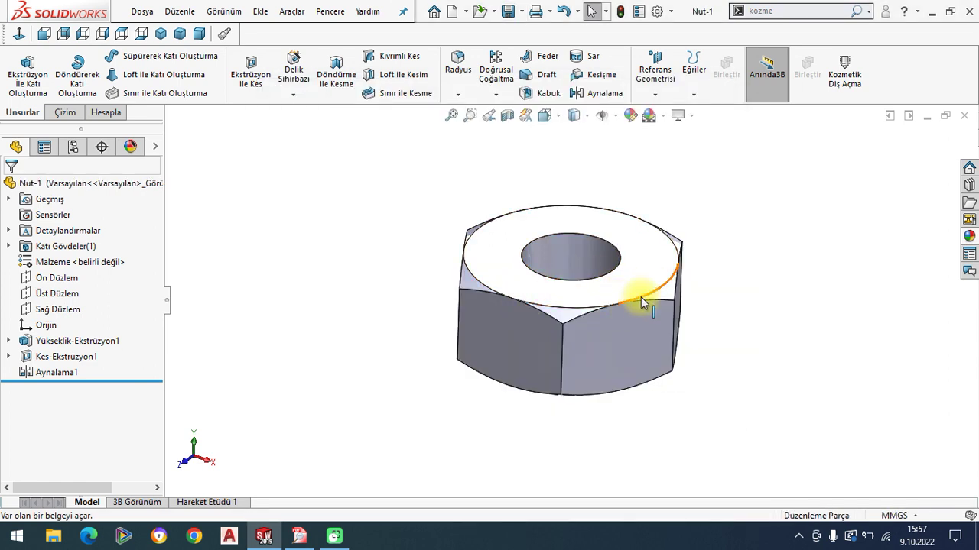
{"action": "middle_click_drag", "start_coordinate": [641, 297], "coordinate": [618, 343]}
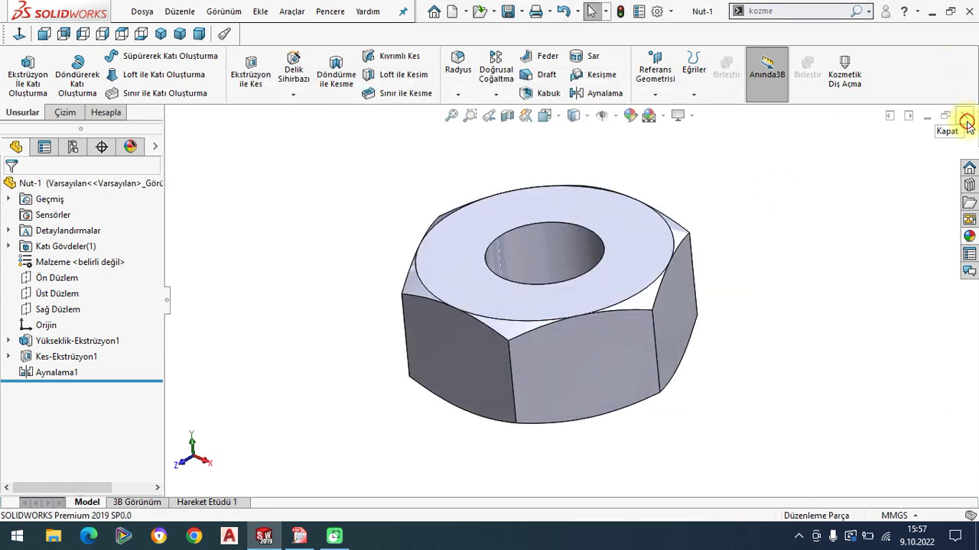
Step: Close Nut-1 and create a new empty part
{"action": "left_click", "coordinate": [965, 116]}
{"action": "left_click", "coordinate": [142, 11]}
{"action": "left_click", "coordinate": [153, 33]}
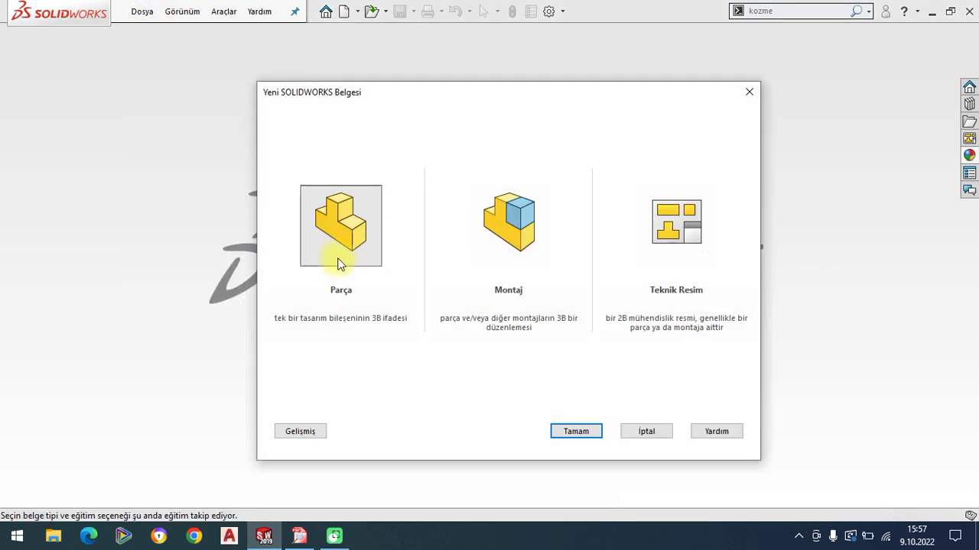
{"action": "double_click", "coordinate": [340, 233]}
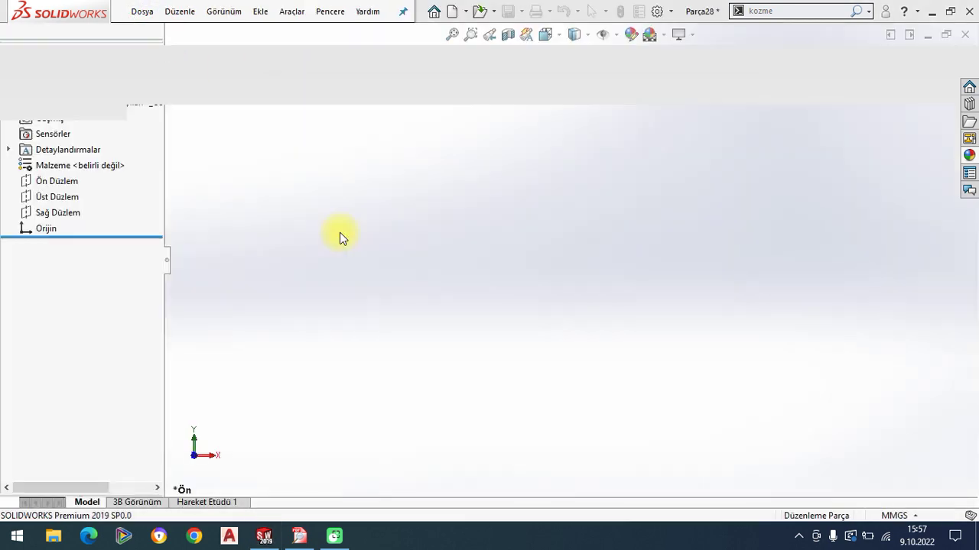
{"action": "left_click", "coordinate": [46, 278]}
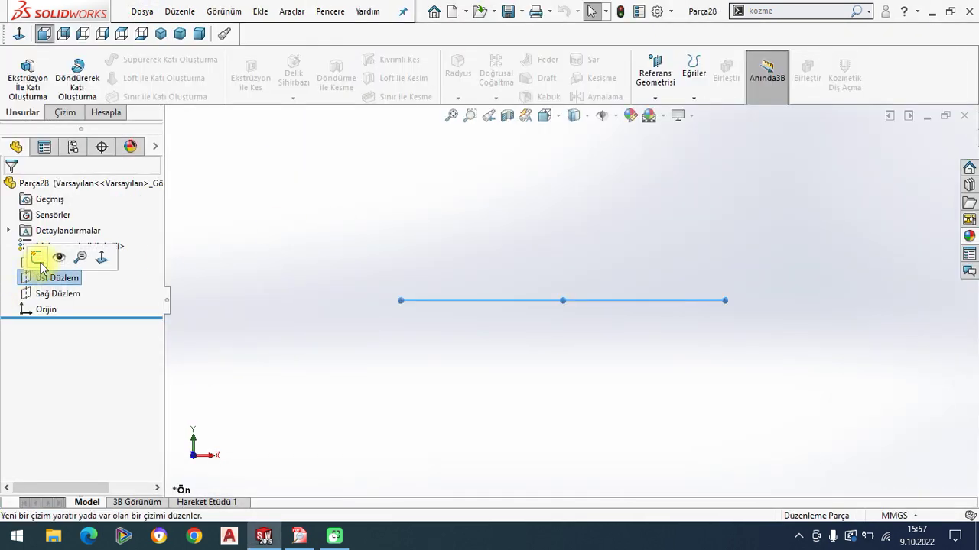
Step: Sketch a hexagon centred on the origin on Üst Düzlem
{"action": "left_click", "coordinate": [37, 255]}
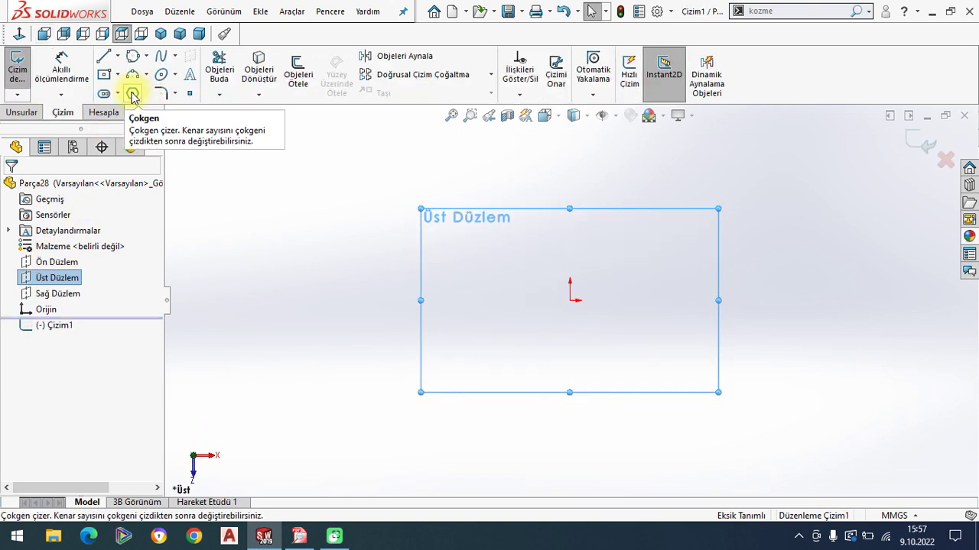
{"action": "left_click", "coordinate": [138, 93]}
{"action": "left_click", "coordinate": [569, 301]}
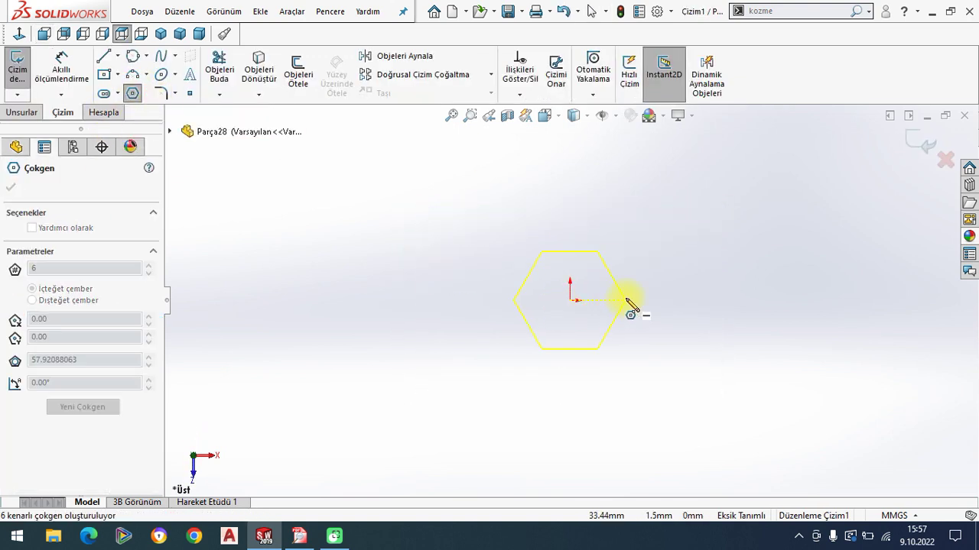
{"action": "left_click", "coordinate": [625, 301]}
{"action": "key", "text": "Escape"}
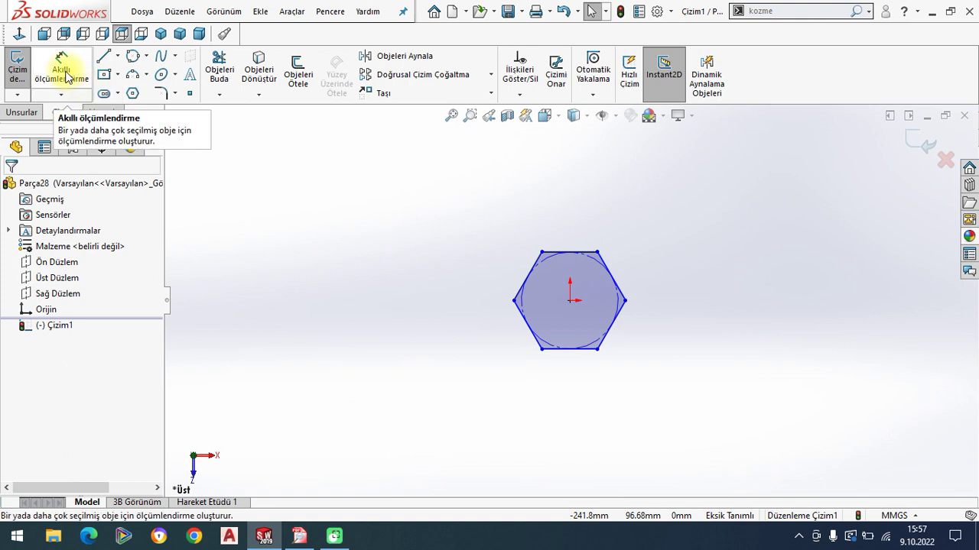
Step: Check the Cap drawing, then dimension the hexagon 26 mm across flats
{"action": "left_click", "coordinate": [299, 536]}
{"action": "scroll", "coordinate": [574, 371], "scroll_direction": "down", "scroll_amount": 1}
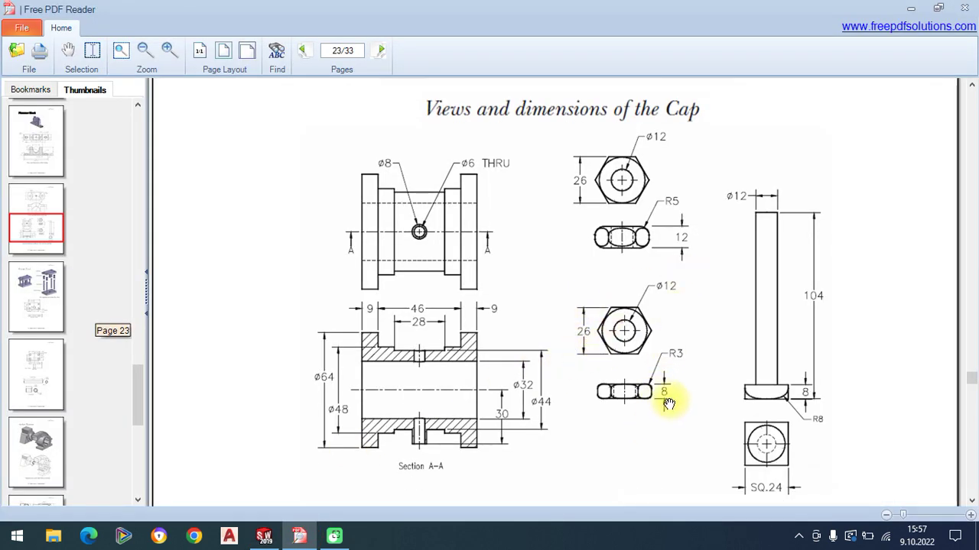
{"action": "left_click", "coordinate": [264, 536]}
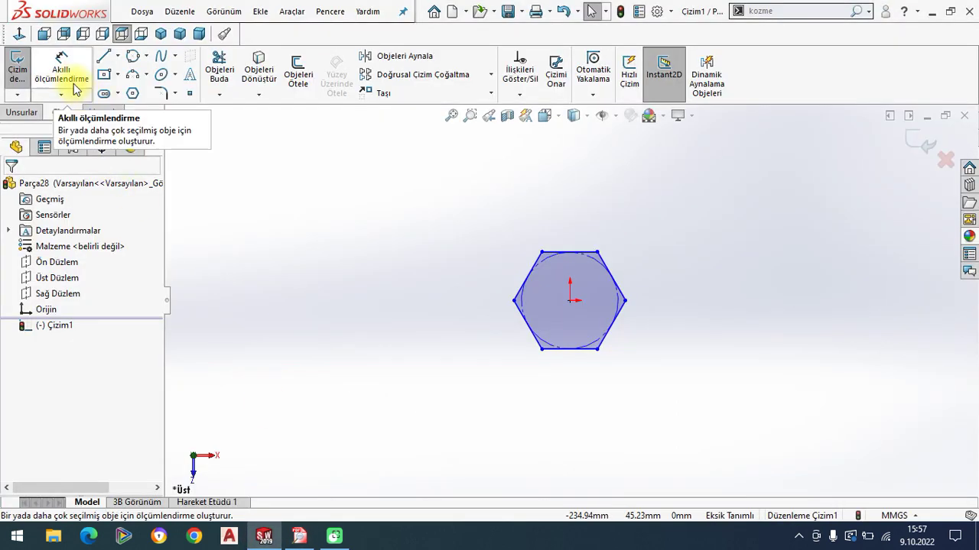
{"action": "left_click", "coordinate": [569, 254]}
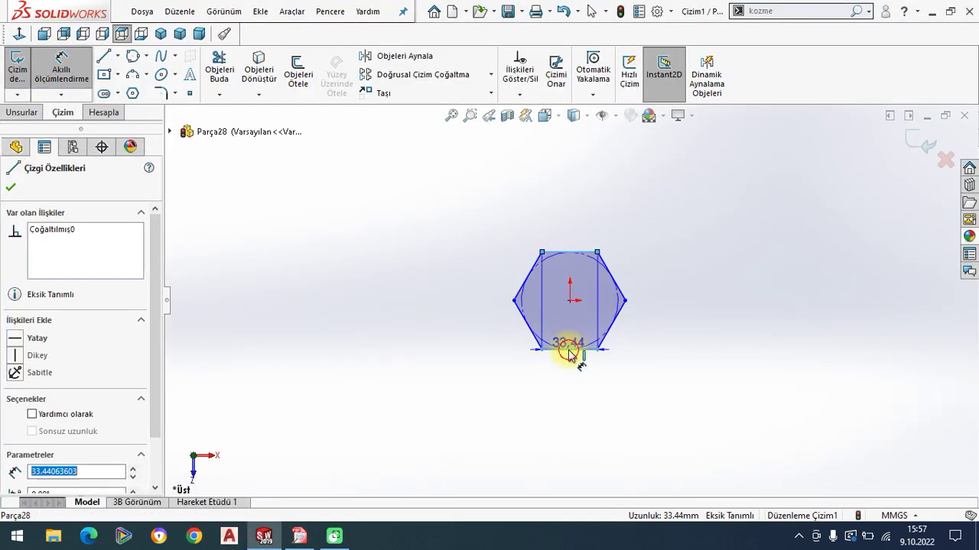
{"action": "left_click", "coordinate": [572, 350]}
{"action": "left_click", "coordinate": [447, 304]}
{"action": "type", "text": "26"}
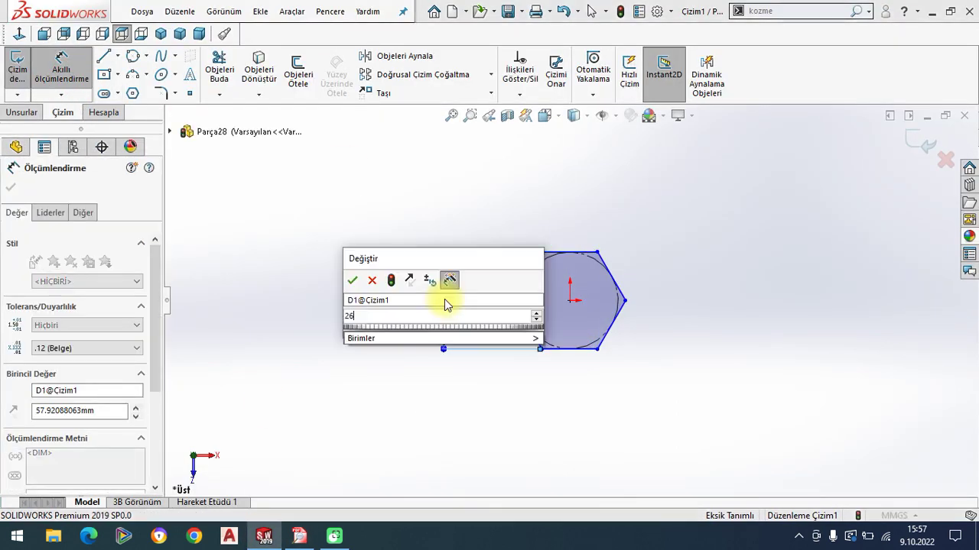
{"action": "key", "text": "Return"}
{"action": "left_click", "coordinate": [11, 188]}
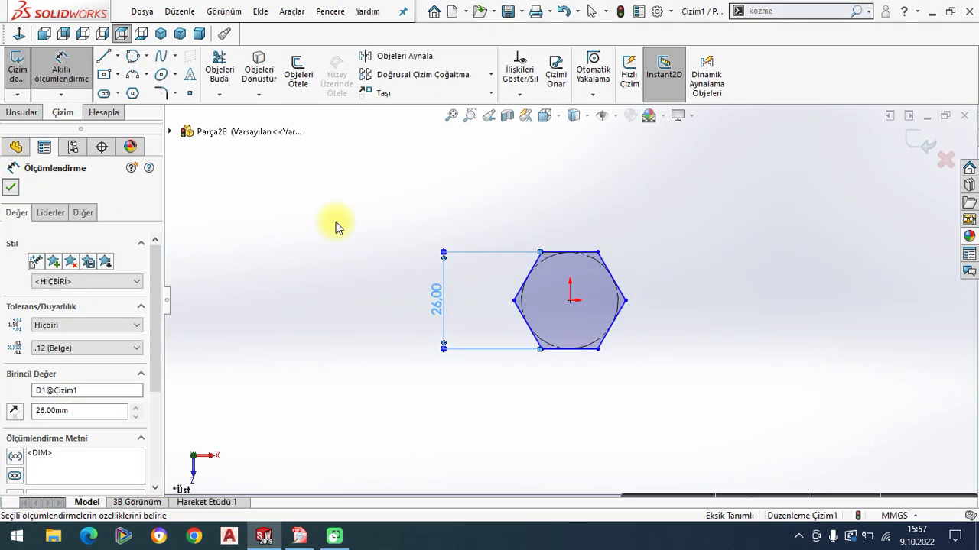
Step: Make two opposite hexagon corners horizontal
{"action": "left_click", "coordinate": [514, 302]}
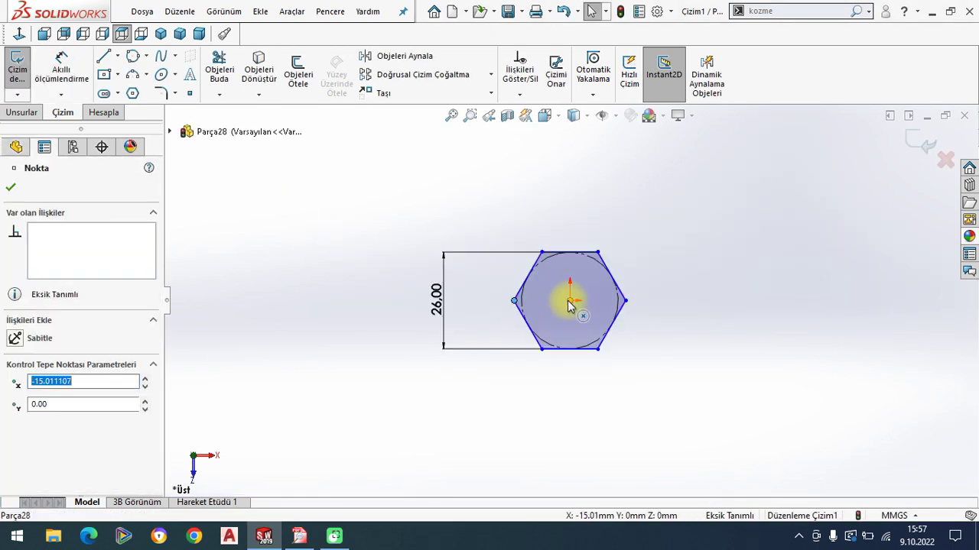
{"action": "left_click", "coordinate": [625, 300], "text": "ctrl"}
{"action": "left_click", "coordinate": [21, 364]}
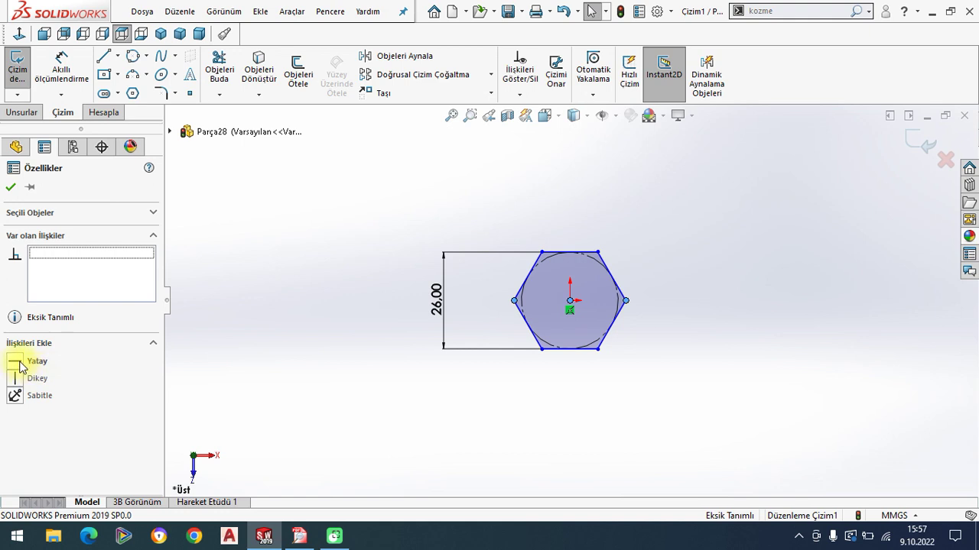
{"action": "left_click", "coordinate": [11, 187]}
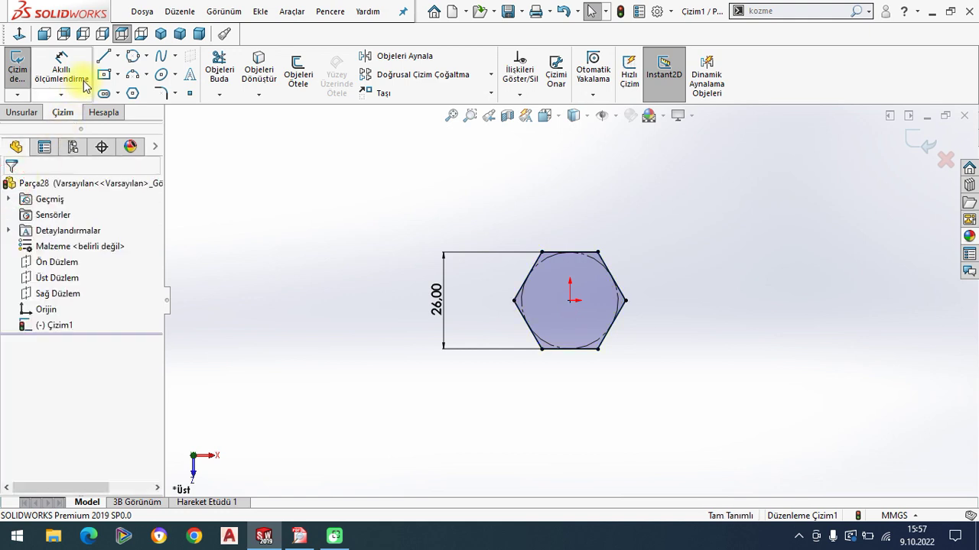
Step: Draw a Ø12 circle at the origin and view the sketch isometrically
{"action": "left_click", "coordinate": [132, 55]}
{"action": "left_click", "coordinate": [569, 301]}
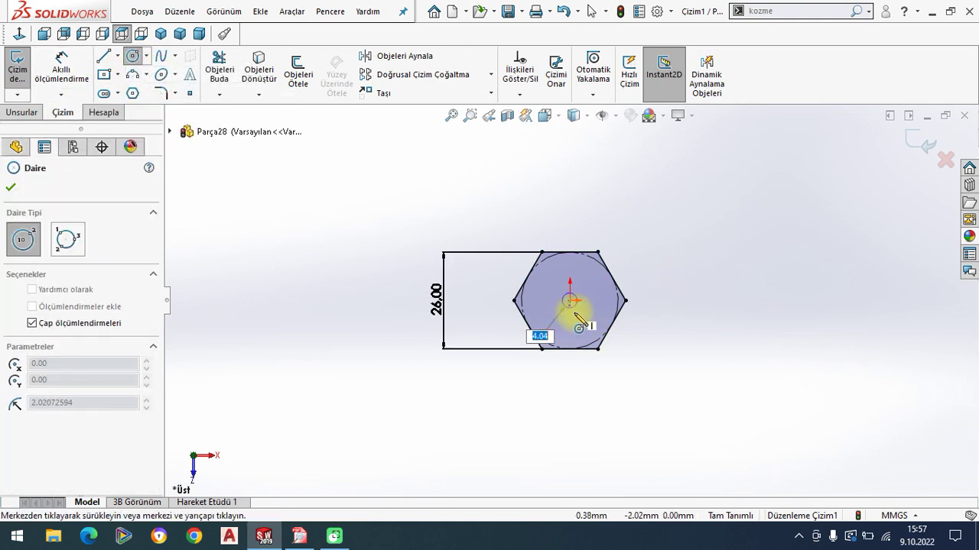
{"action": "type", "text": "12"}
{"action": "key", "text": "Return"}
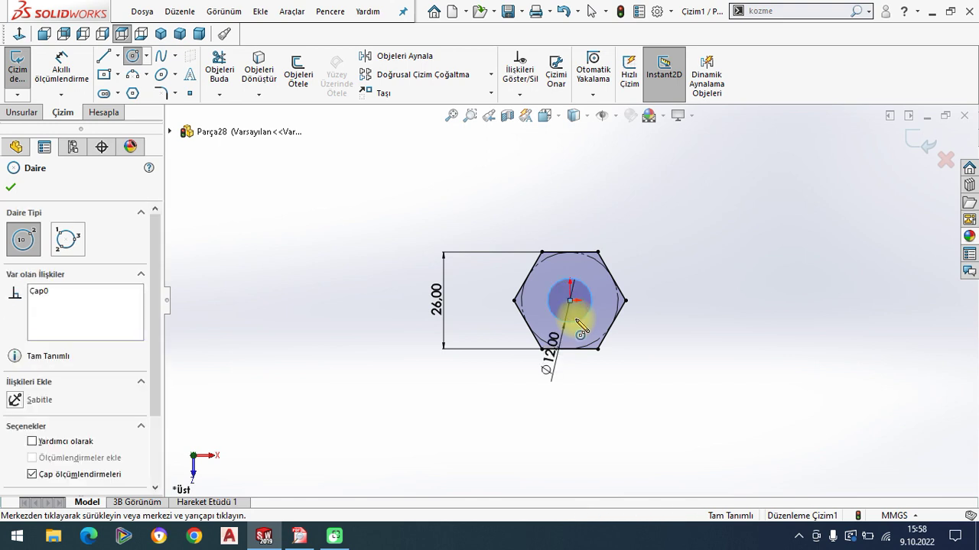
{"action": "left_click", "coordinate": [11, 187]}
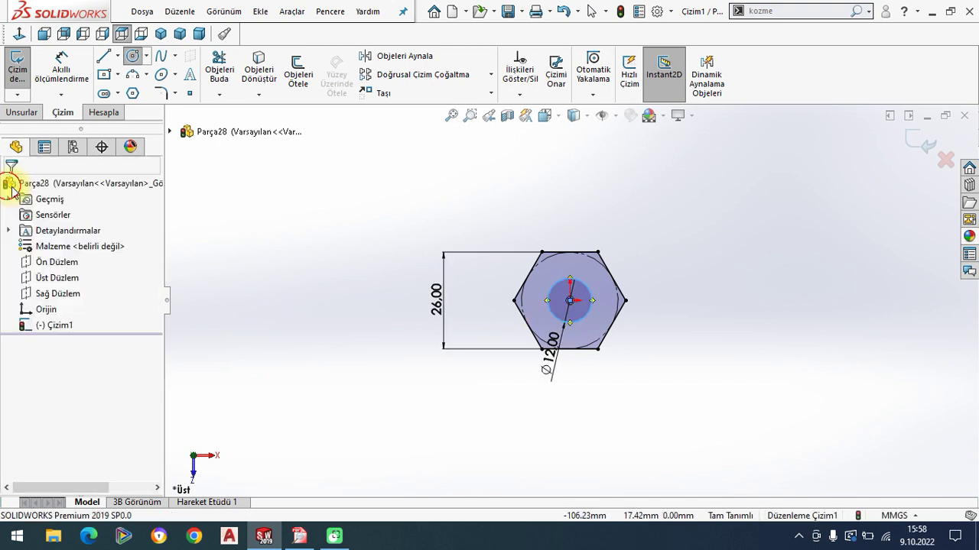
{"action": "left_click", "coordinate": [160, 34]}
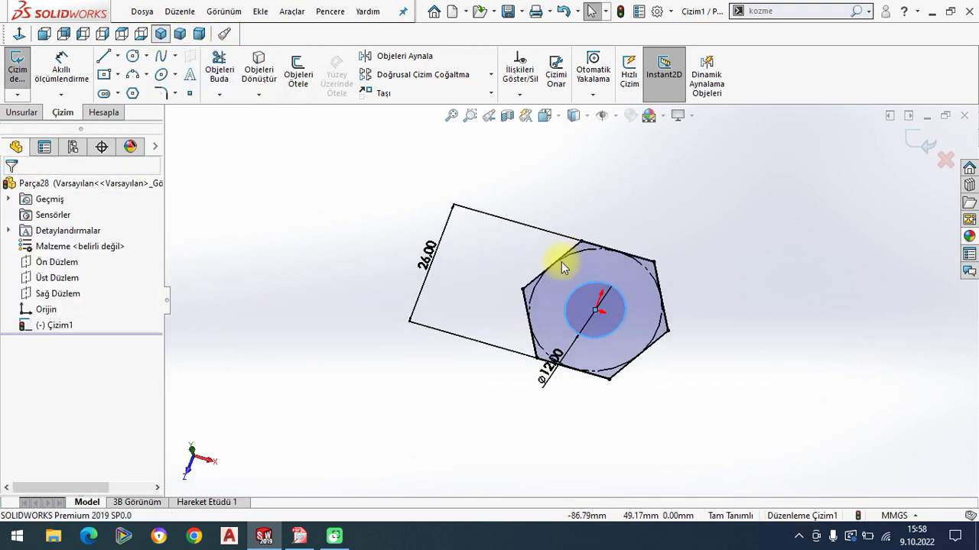
Step: Extrude the hexagon sketch 8 mm Mid Plane into a solid
{"action": "left_click", "coordinate": [21, 114]}
{"action": "left_click", "coordinate": [27, 74]}
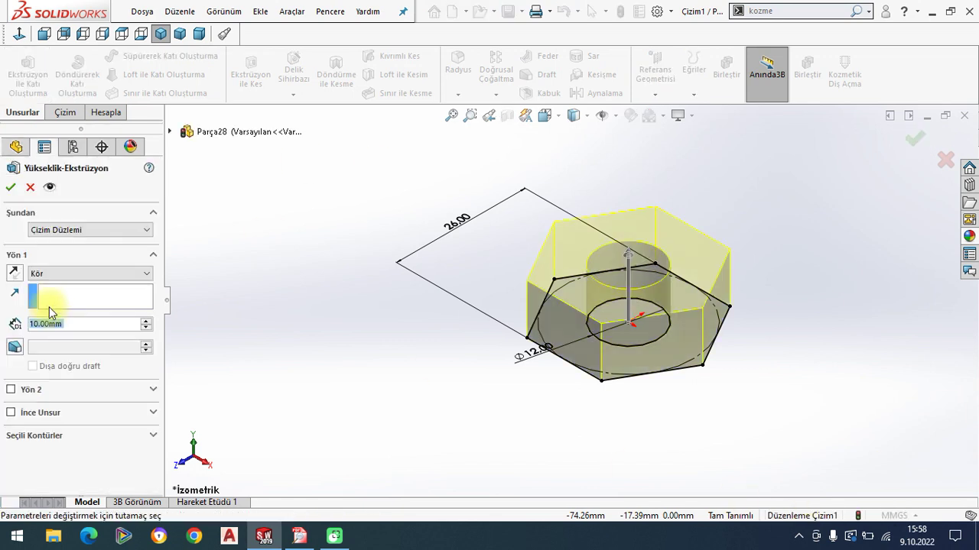
{"action": "left_click", "coordinate": [46, 273]}
{"action": "left_click", "coordinate": [51, 333]}
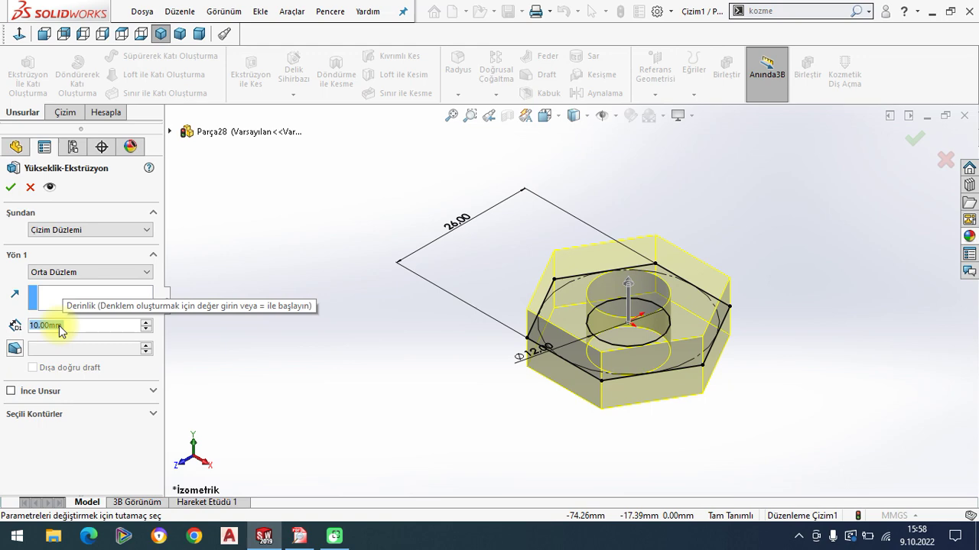
{"action": "type", "text": "8"}
{"action": "key", "text": "Return"}
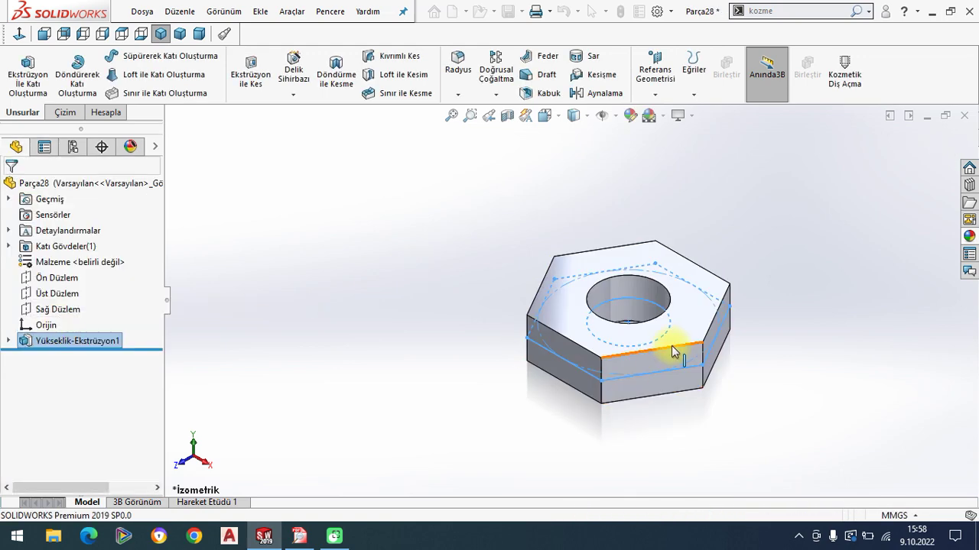
{"action": "left_click", "coordinate": [727, 361]}
Step: Apply a plain white scene and start a sketch on the nut's top face
{"action": "left_click", "coordinate": [664, 118]}
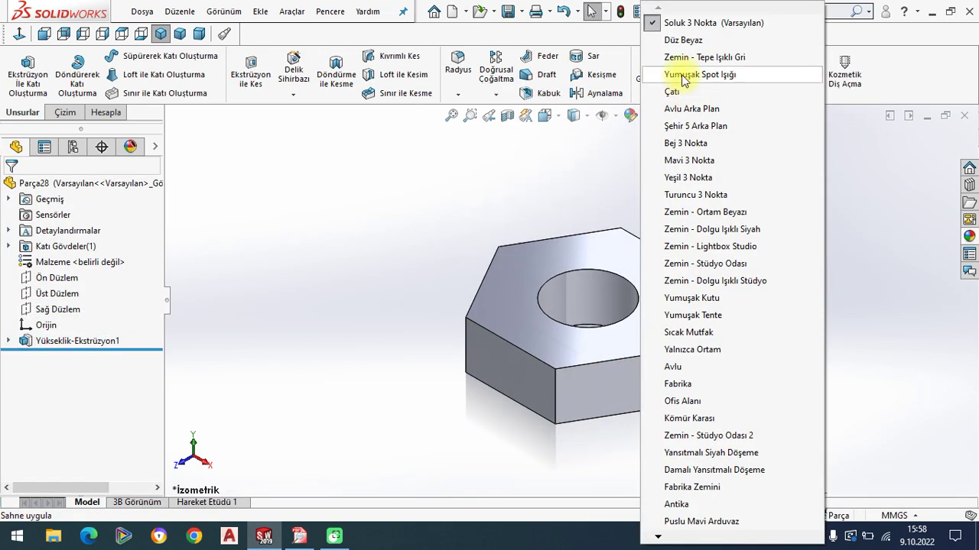
{"action": "left_click", "coordinate": [682, 38]}
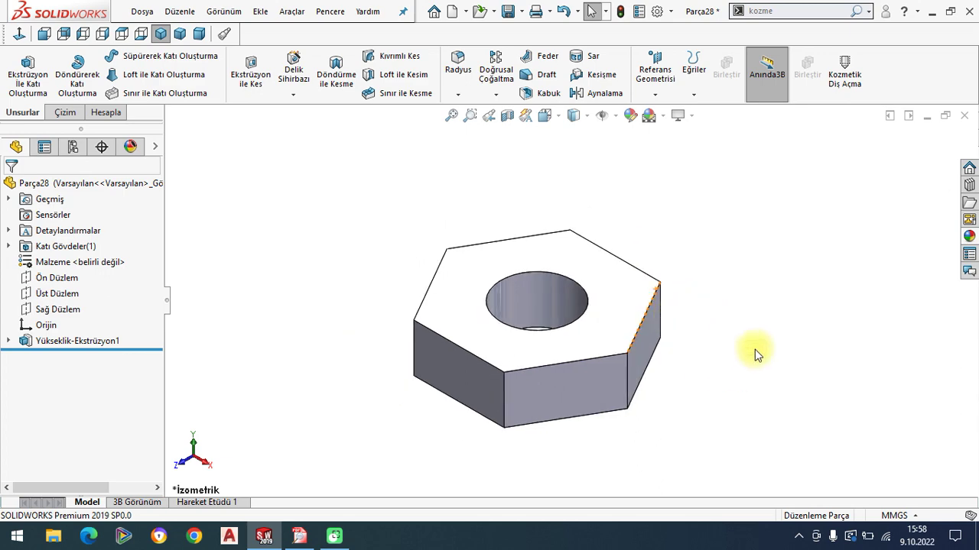
{"action": "left_click", "coordinate": [627, 283]}
{"action": "left_click", "coordinate": [685, 244]}
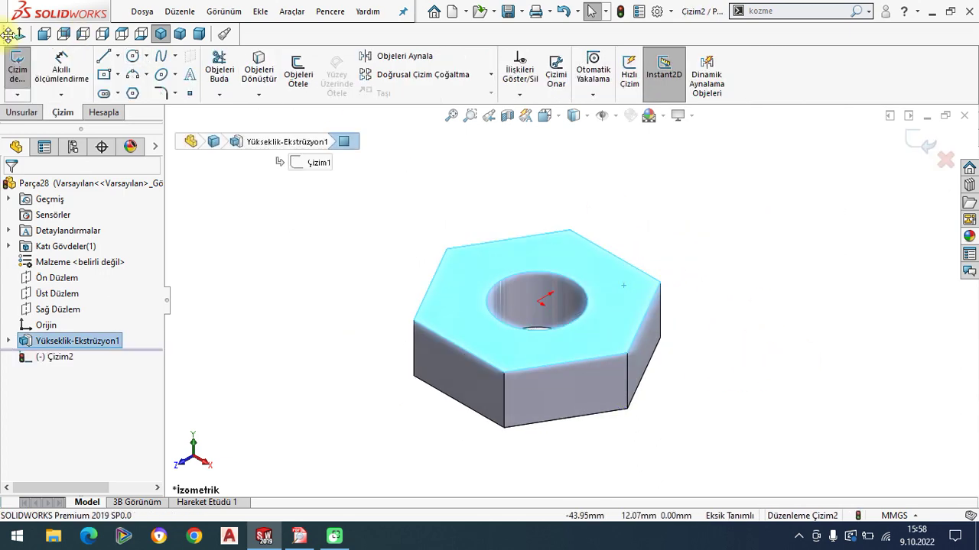
Step: Draw a three-point circle on the top face in normal view
{"action": "left_click", "coordinate": [19, 36]}
{"action": "left_click", "coordinate": [145, 56]}
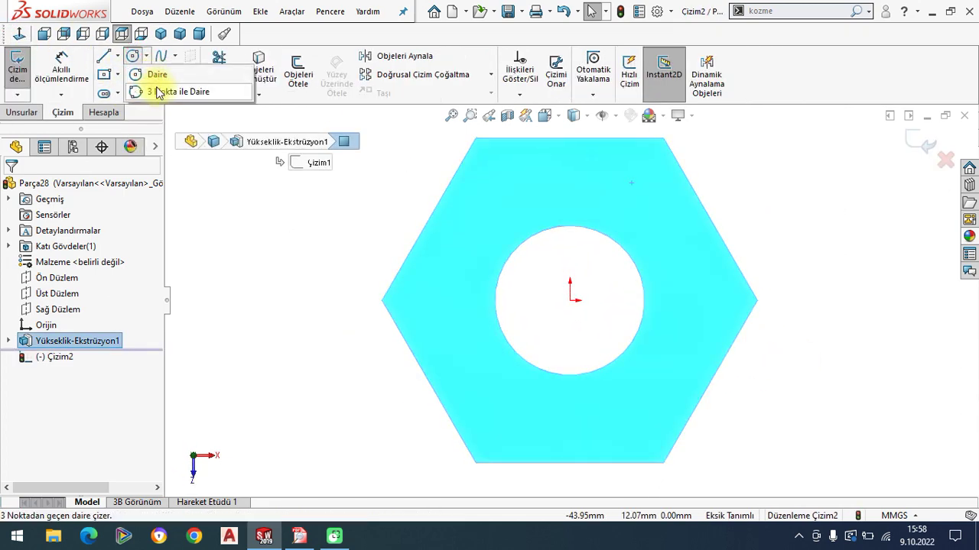
{"action": "left_click", "coordinate": [163, 91]}
{"action": "left_click", "coordinate": [435, 219]}
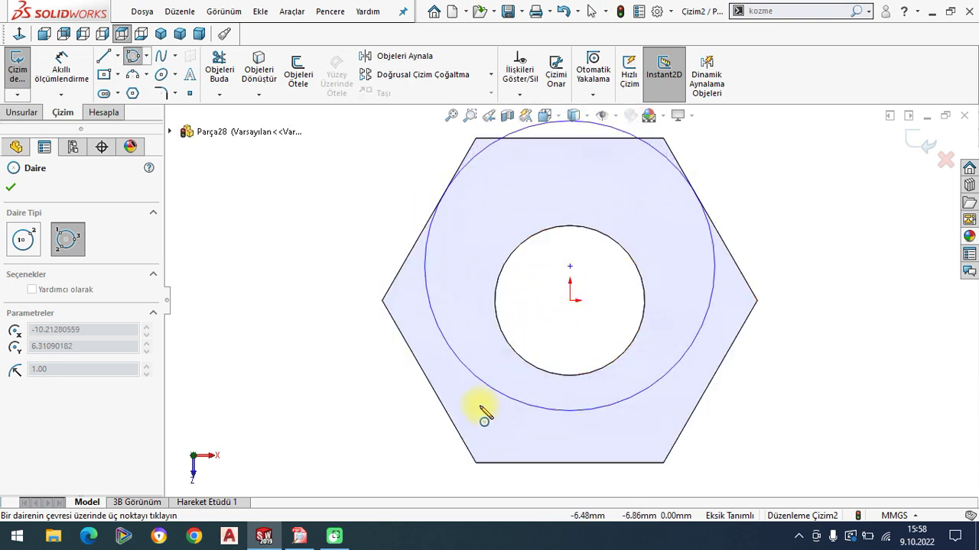
{"action": "left_click", "coordinate": [456, 428]}
{"action": "right_click", "coordinate": [269, 254]}
{"action": "left_click", "coordinate": [276, 260]}
Step: Make the circle's centre coincident with the origin
{"action": "left_click_drag", "start_coordinate": [570, 303], "coordinate": [533, 312]}
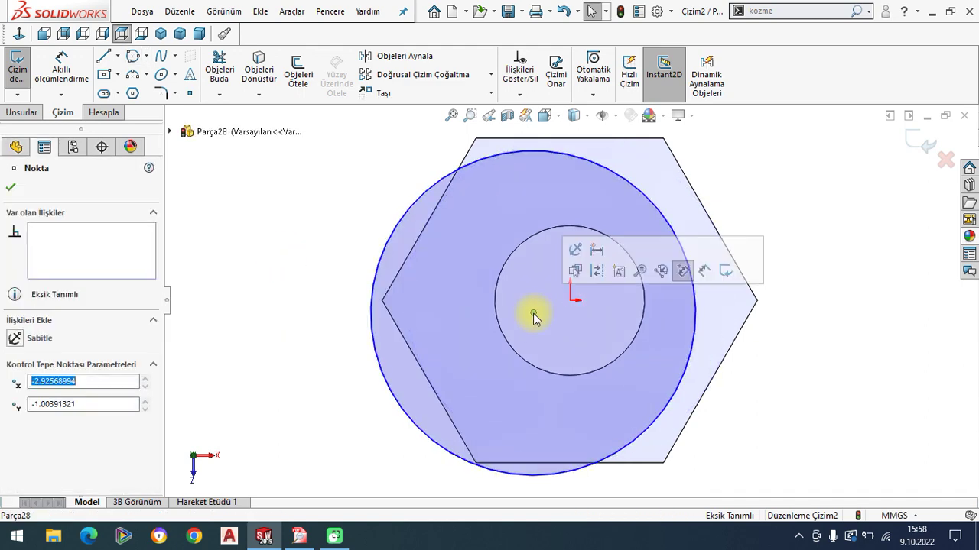
{"action": "left_click", "coordinate": [474, 311]}
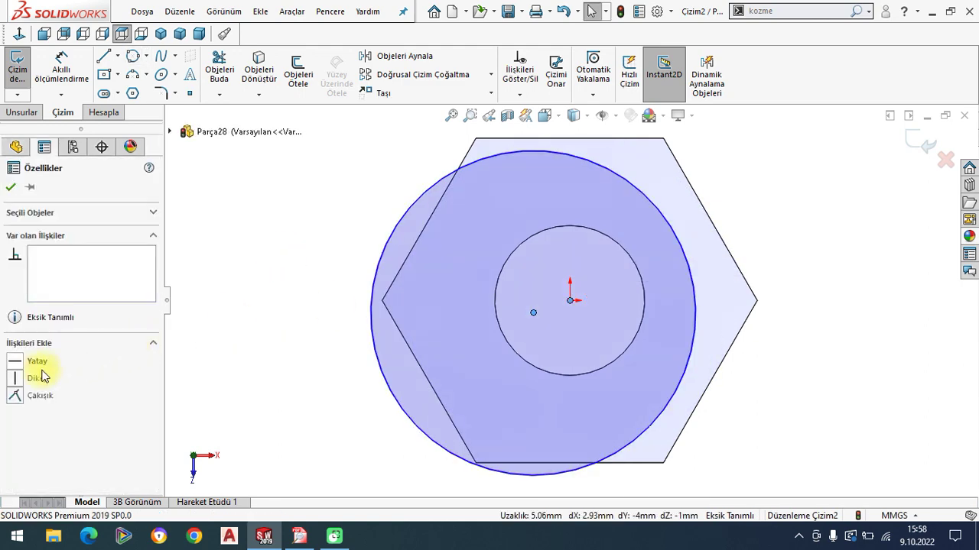
{"action": "left_click", "coordinate": [21, 396]}
{"action": "left_click", "coordinate": [10, 187]}
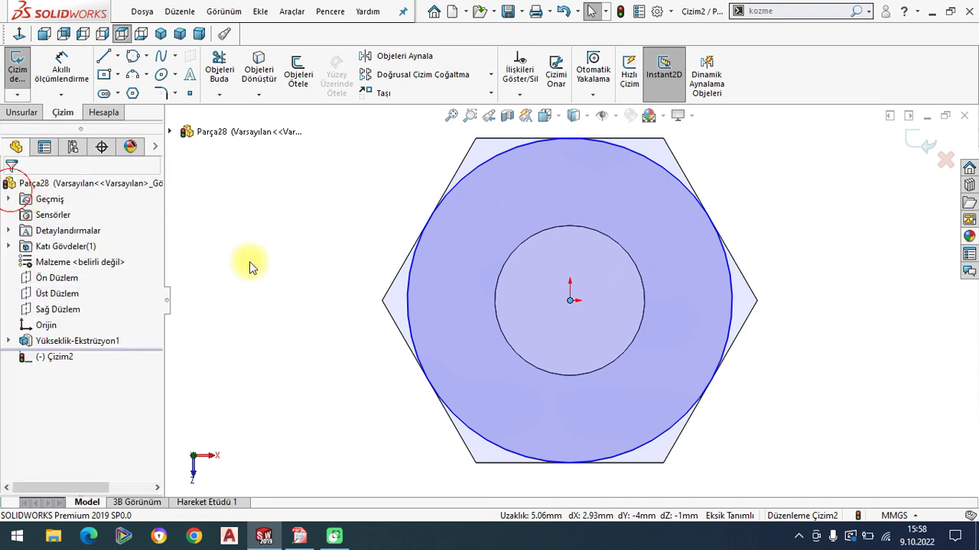
Step: Make the circle tangent to the left hexagon edge and return to isometric view
{"action": "left_click", "coordinate": [474, 170]}
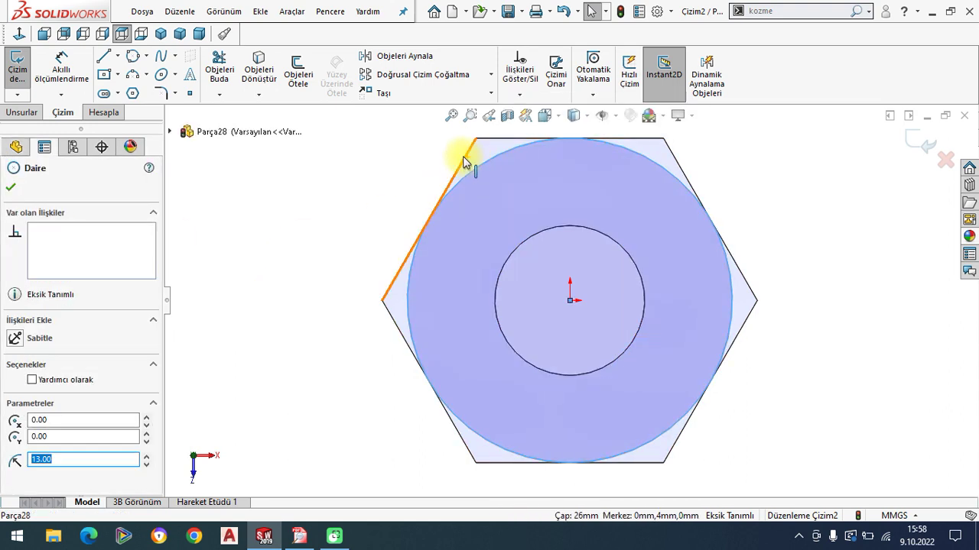
{"action": "left_click", "coordinate": [463, 158], "text": "ctrl"}
{"action": "left_click", "coordinate": [504, 95]}
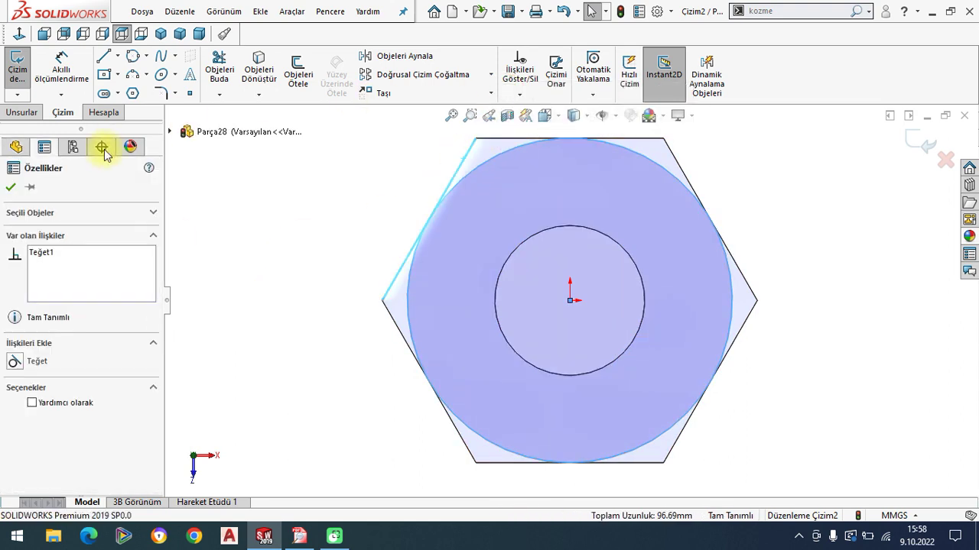
{"action": "left_click", "coordinate": [12, 188]}
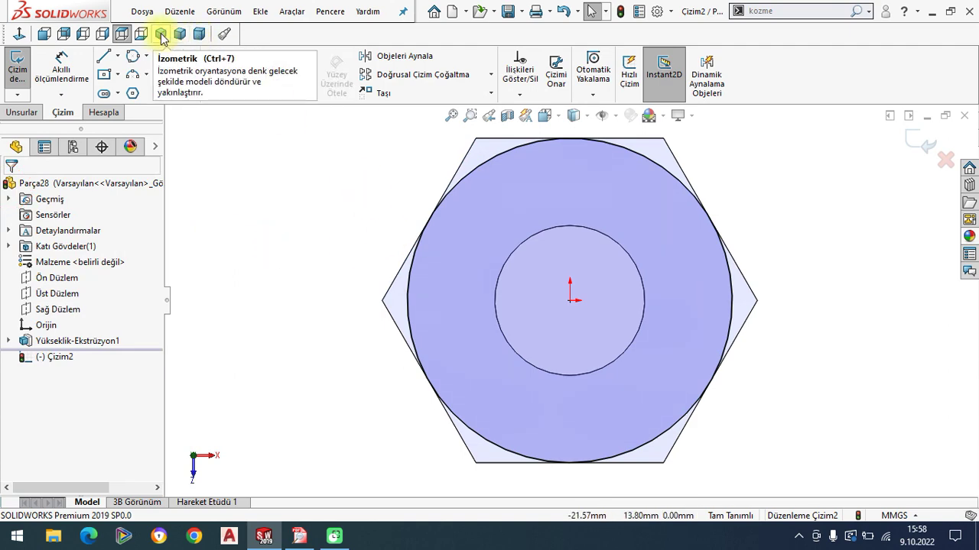
{"action": "left_click", "coordinate": [161, 32]}
{"action": "left_click", "coordinate": [23, 112]}
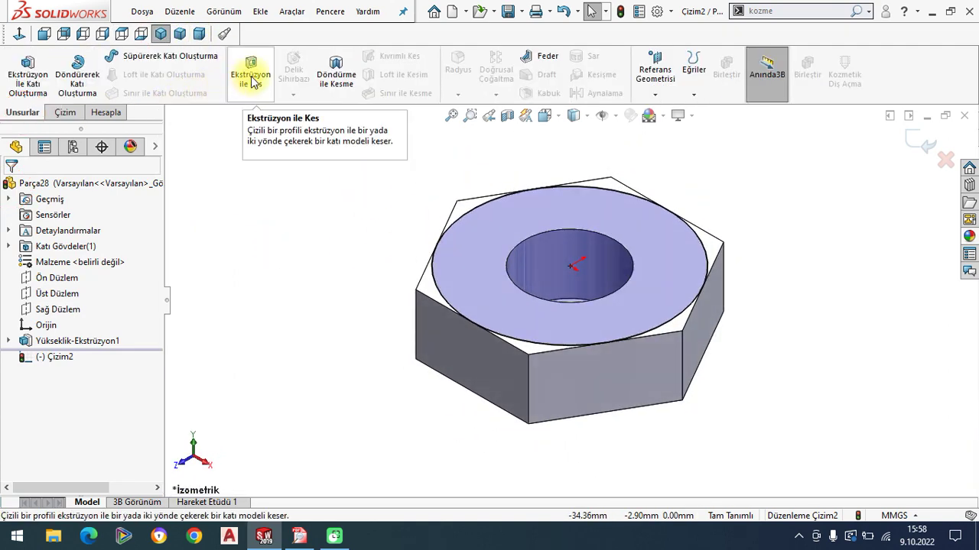
Step: Create Kes-Ekstrüzyon1: 8 mm blind cut, flipped side, 60° draft, chamfering the top corners
{"action": "left_click", "coordinate": [251, 76]}
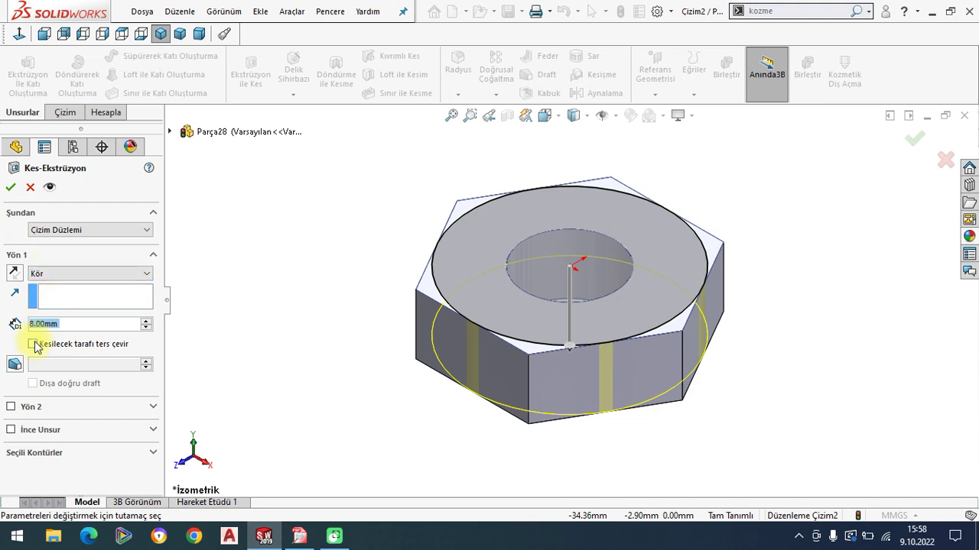
{"action": "left_click", "coordinate": [16, 366]}
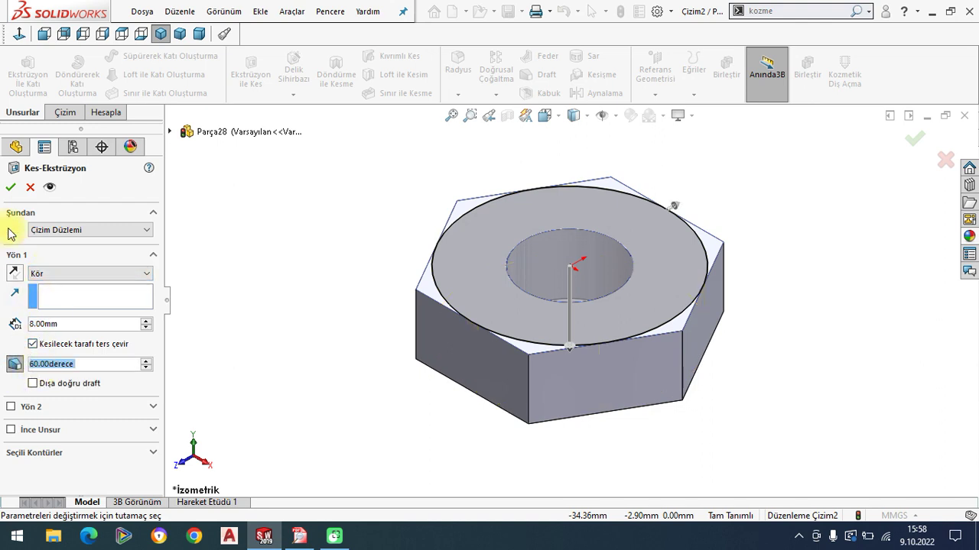
{"action": "left_click", "coordinate": [10, 188]}
{"action": "left_click", "coordinate": [251, 258]}
{"action": "left_click", "coordinate": [596, 96]}
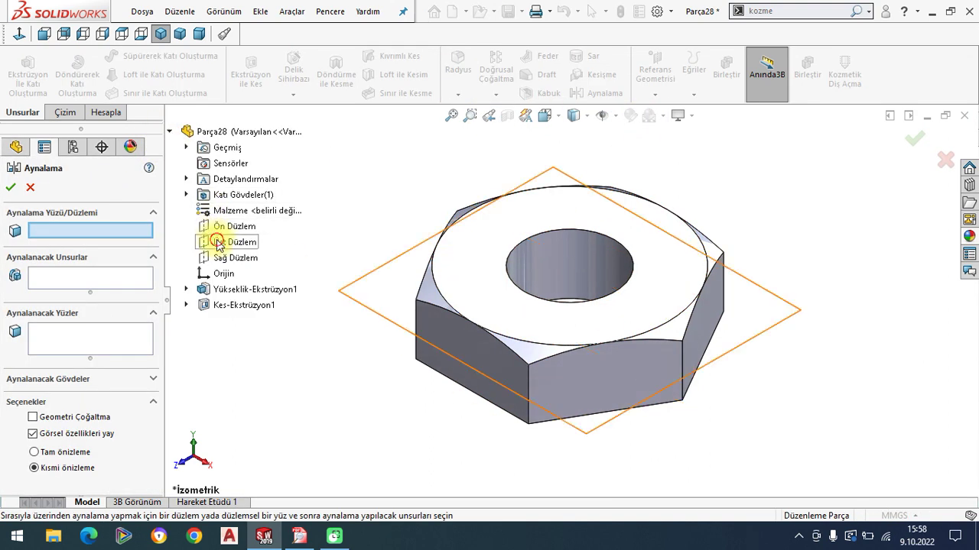
Step: Mirror Kes-Ekstrüzyon1 about Üst Düzlem as Aynalama1, then orbit to inspect the nut
{"action": "left_click", "coordinate": [217, 243]}
{"action": "left_click", "coordinate": [242, 306]}
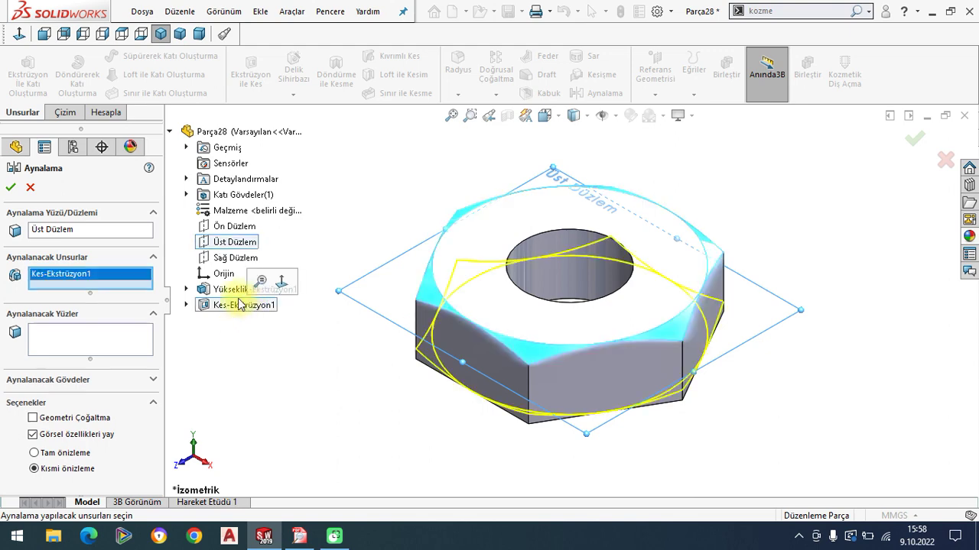
{"action": "left_click", "coordinate": [11, 187]}
{"action": "mouse_move", "coordinate": [375, 424]}
{"action": "middle_mouse_down"}
{"action": "mouse_move", "coordinate": [531, 375]}
{"action": "mouse_move", "coordinate": [483, 325]}
{"action": "mouse_move", "coordinate": [559, 404]}
{"action": "middle_mouse_up"}
{"action": "middle_click_drag", "start_coordinate": [618, 219], "coordinate": [604, 229]}
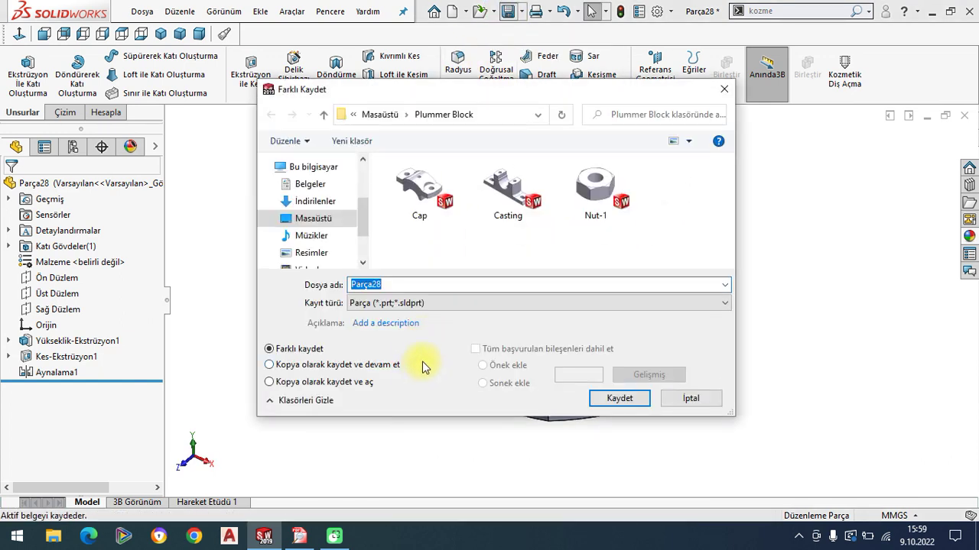
Step: Save the nut as Nut-2 and close the document
{"action": "type", "text": "Nut-2"}
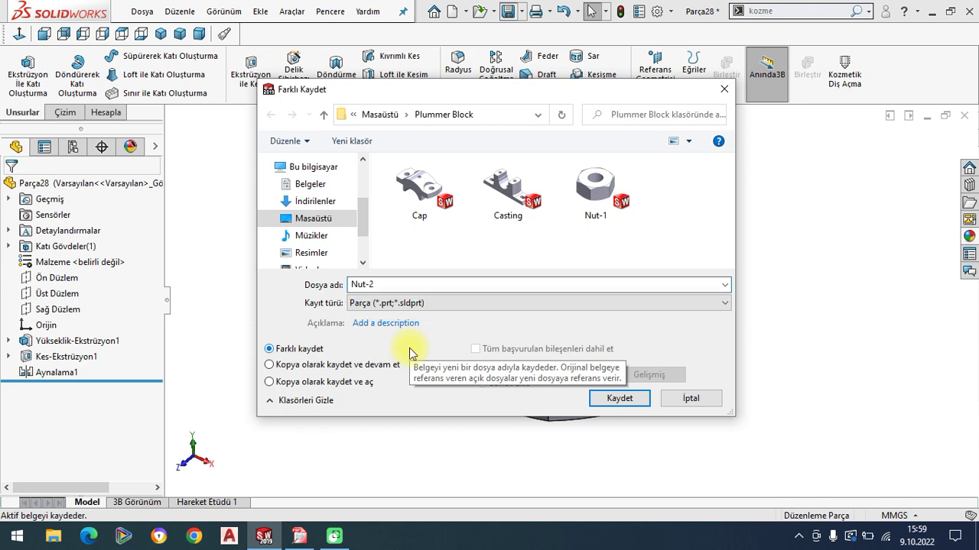
{"action": "key", "text": "Return"}
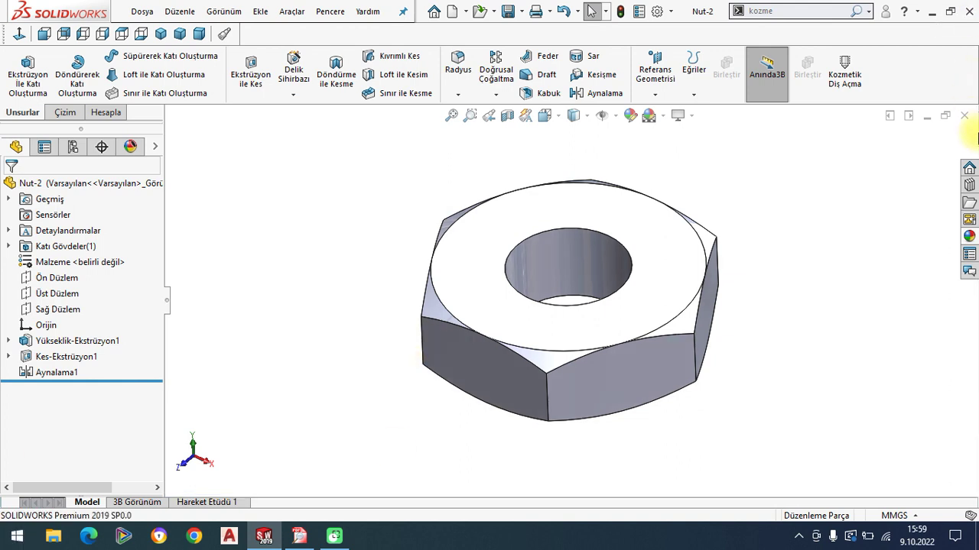
{"action": "left_click", "coordinate": [963, 119]}
Step: Create a new part document (Parça29) and bring up the reference PDF drawing
{"action": "left_click", "coordinate": [143, 12]}
{"action": "left_click", "coordinate": [164, 34]}
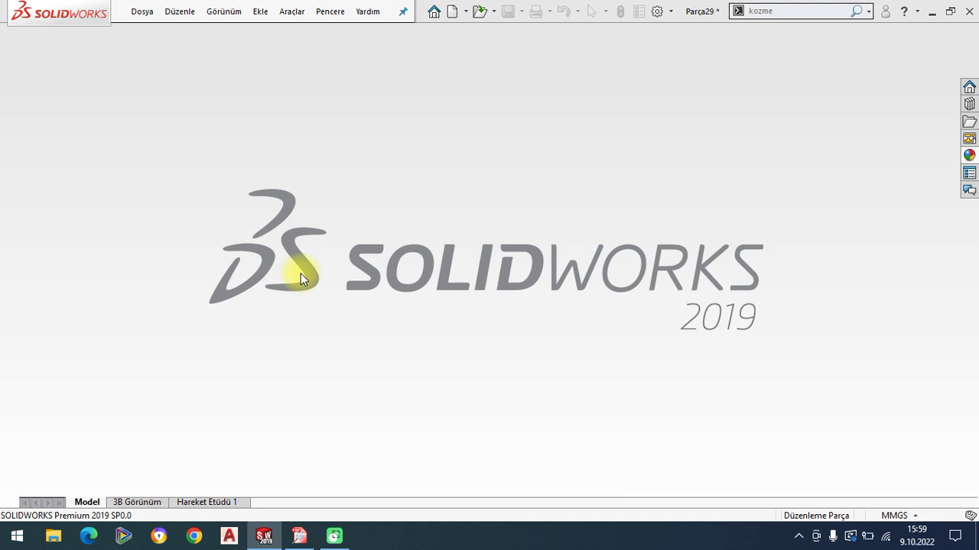
{"action": "left_click", "coordinate": [299, 536]}
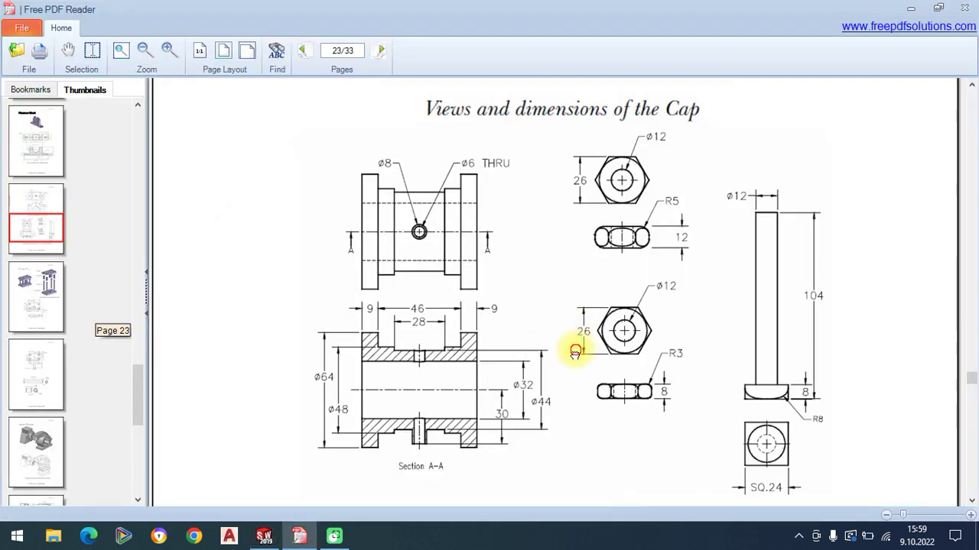
Step: Scroll page 23 to the bolt drawing: ø12 shank, 104 length, 8 head, SQ.24
{"action": "left_click_drag", "start_coordinate": [576, 344], "coordinate": [571, 269]}
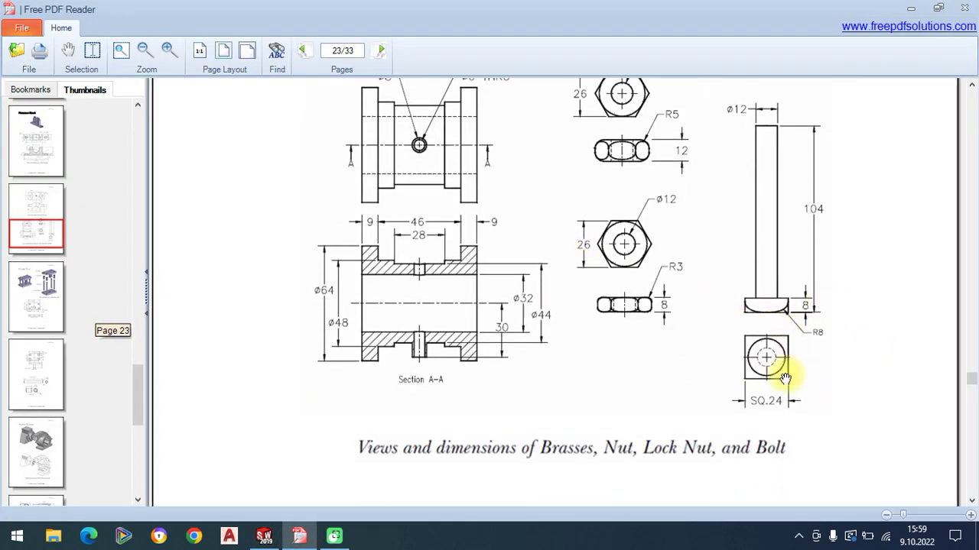
{"action": "scroll", "coordinate": [819, 339], "scroll_direction": "up", "scroll_amount": 1}
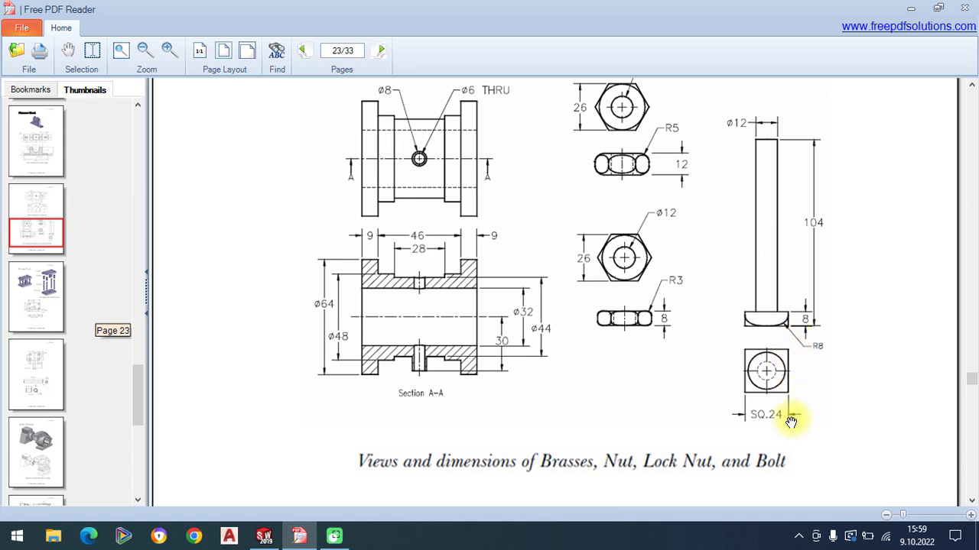
{"action": "scroll", "coordinate": [810, 352], "scroll_direction": "up", "scroll_amount": 1}
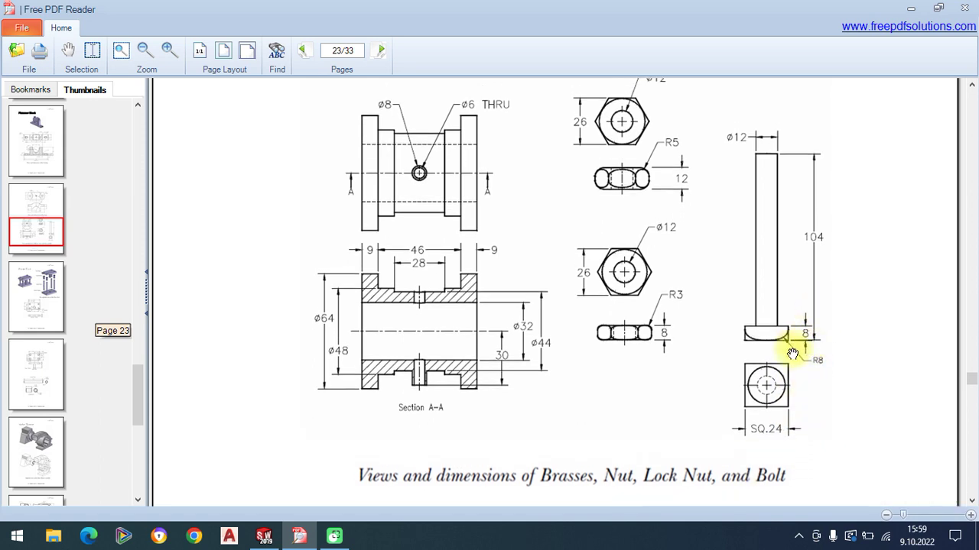
Step: Sketch a center rectangle at the origin on Üst Düzlem
{"action": "left_click", "coordinate": [264, 536]}
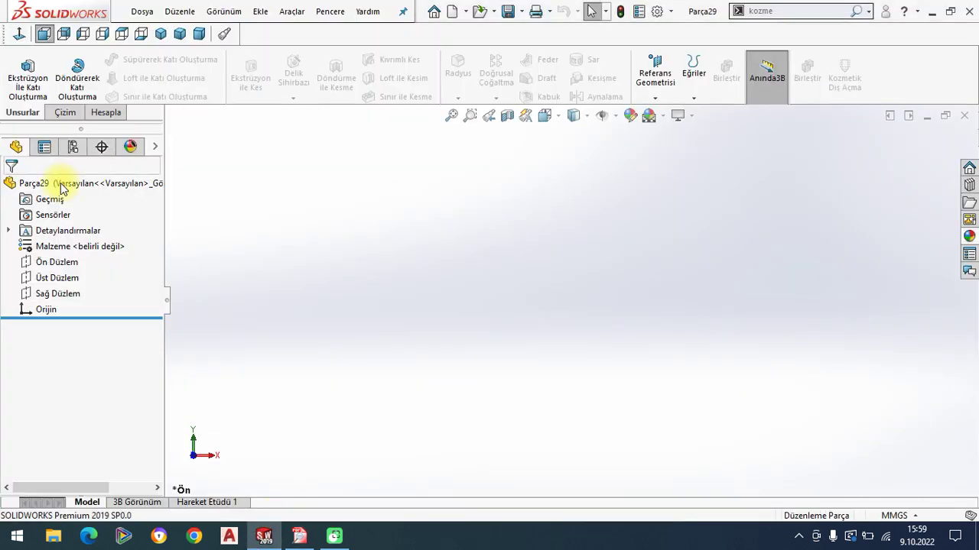
{"action": "left_click", "coordinate": [25, 280]}
{"action": "left_click", "coordinate": [37, 255]}
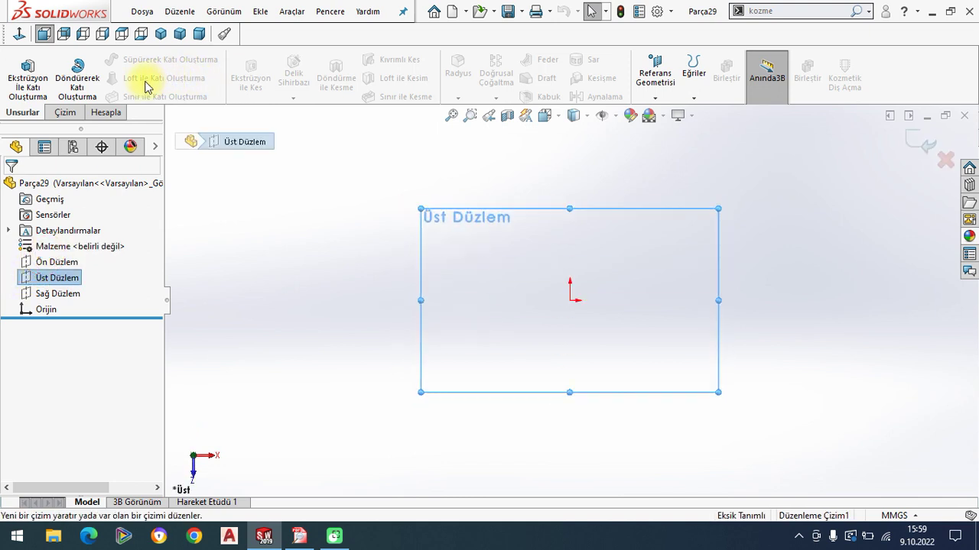
{"action": "left_click", "coordinate": [117, 74]}
{"action": "left_click", "coordinate": [123, 109]}
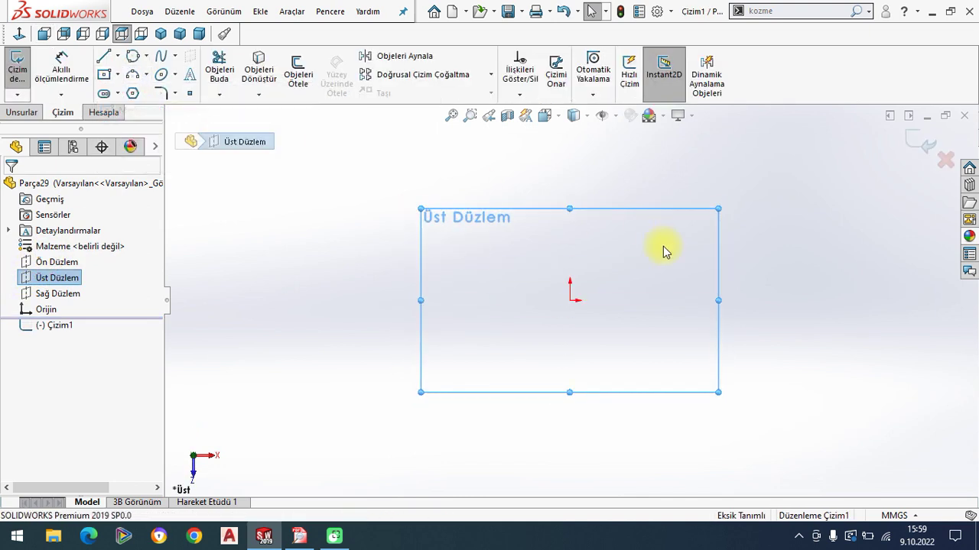
{"action": "left_click", "coordinate": [570, 301]}
{"action": "left_click", "coordinate": [615, 256]}
{"action": "right_click", "coordinate": [303, 244]}
{"action": "left_click", "coordinate": [319, 253]}
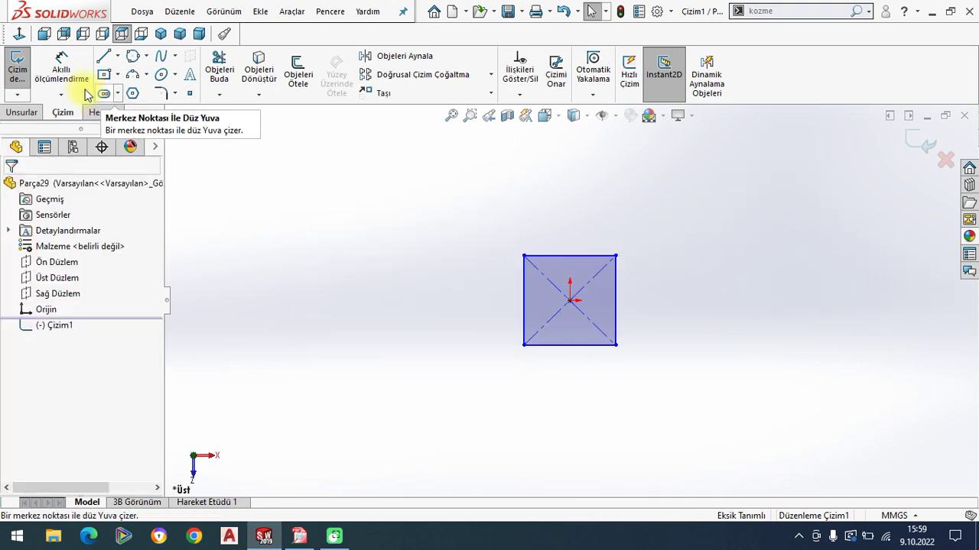
Step: Dimension the rectangle width to 24 mm and make its top and right edges equal
{"action": "left_click", "coordinate": [589, 256]}
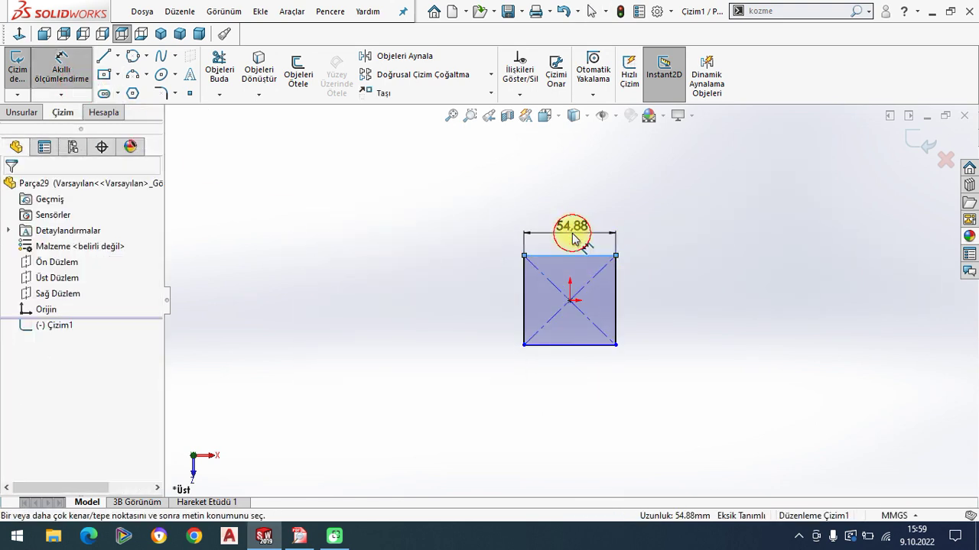
{"action": "left_click", "coordinate": [574, 234]}
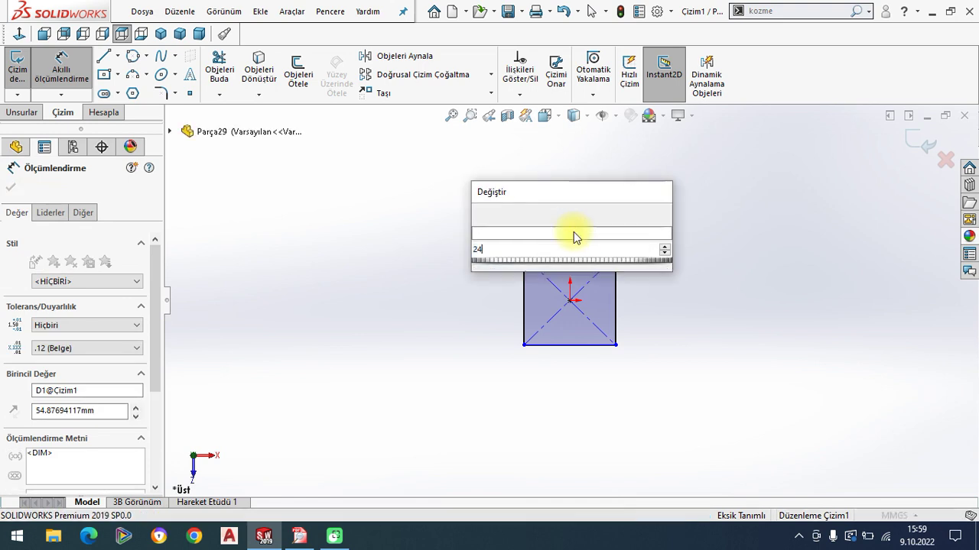
{"action": "key", "text": "Return"}
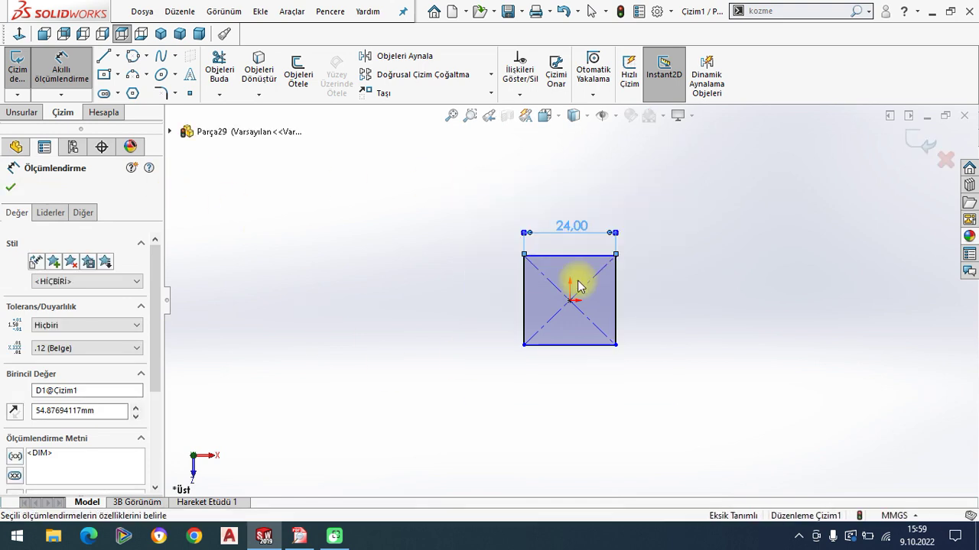
{"action": "left_click", "coordinate": [11, 187]}
{"action": "key", "text": "Escape"}
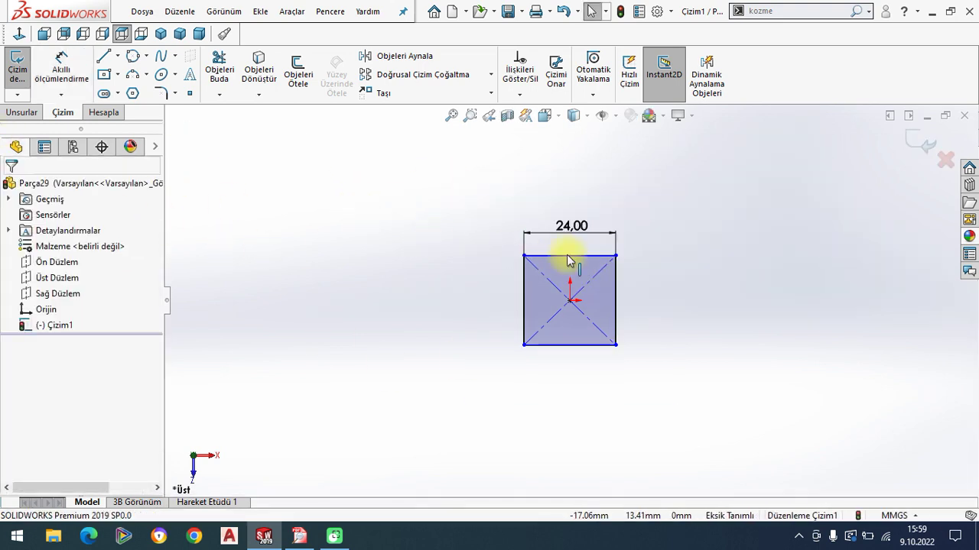
{"action": "left_click", "coordinate": [592, 257]}
{"action": "left_click", "coordinate": [616, 293], "text": "ctrl"}
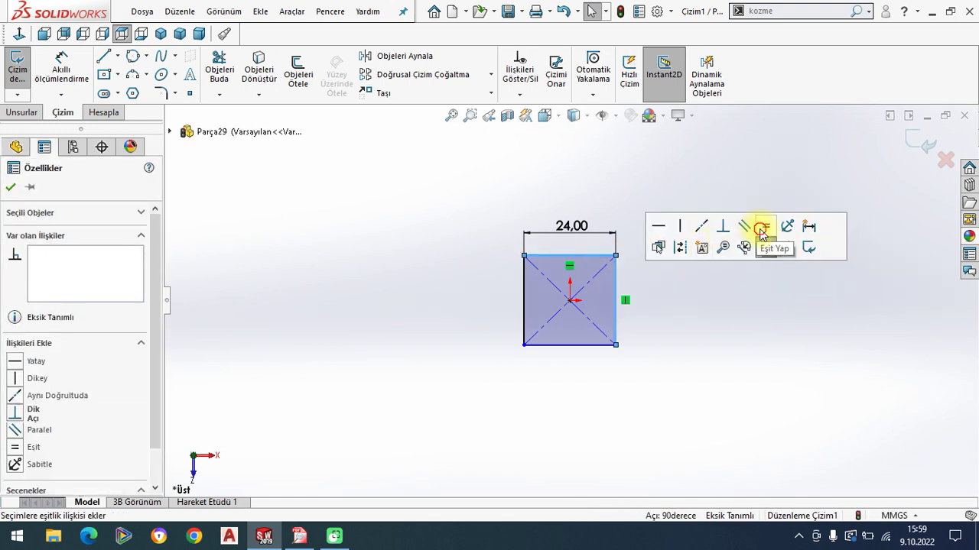
{"action": "left_click", "coordinate": [762, 229]}
{"action": "left_click", "coordinate": [10, 187]}
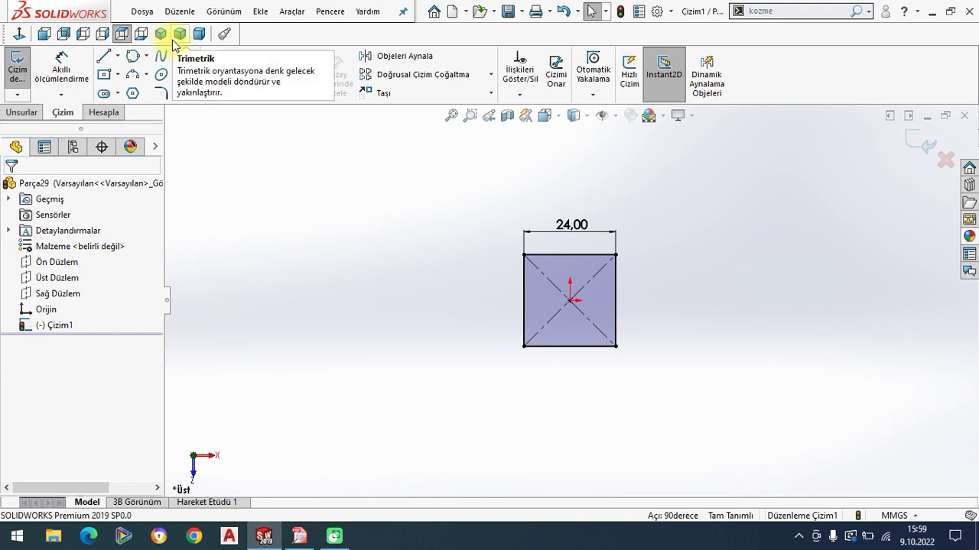
Step: Extrude the 24 mm square 8 mm downward as Yükseklik-Ekstrüzyon1
{"action": "left_click", "coordinate": [161, 33]}
{"action": "left_click", "coordinate": [36, 115]}
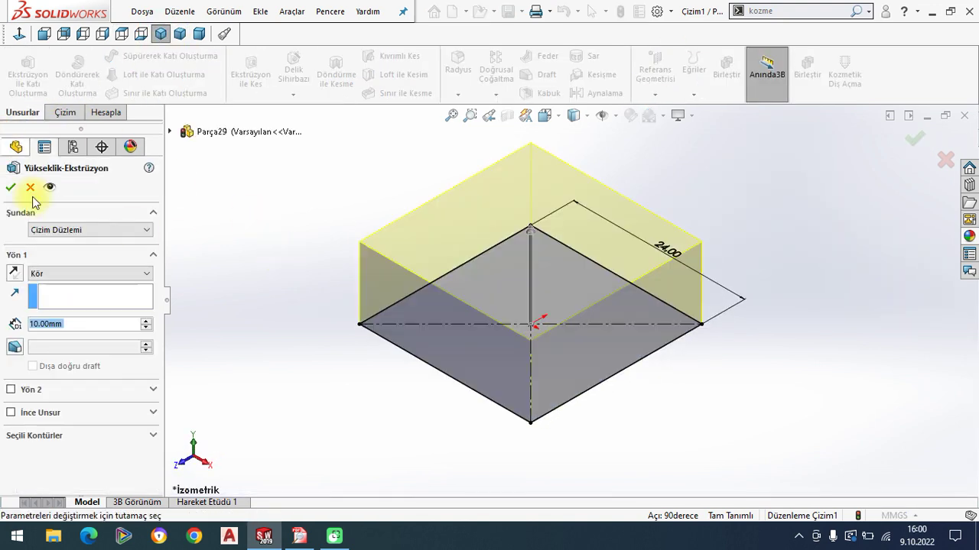
{"action": "left_click", "coordinate": [14, 272]}
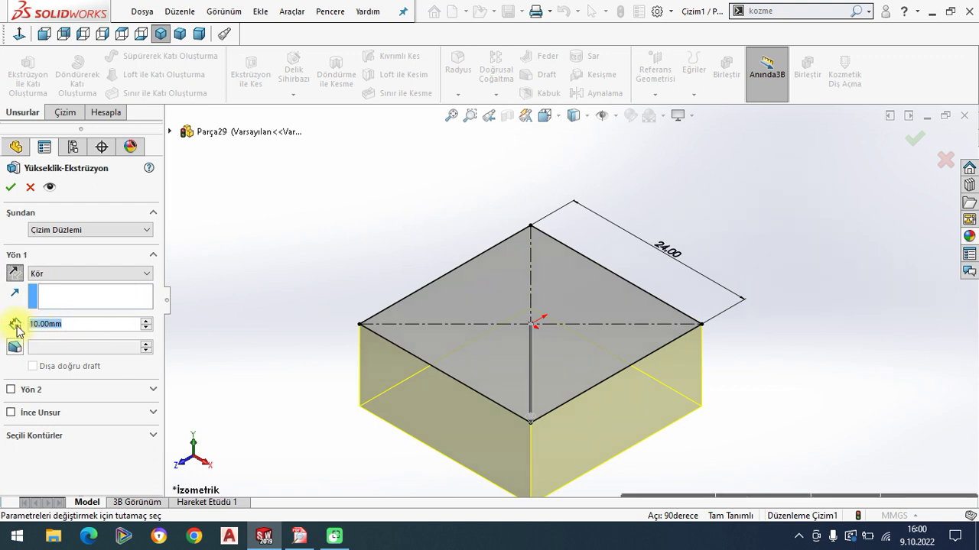
{"action": "type", "text": "8"}
{"action": "key", "text": "Tab"}
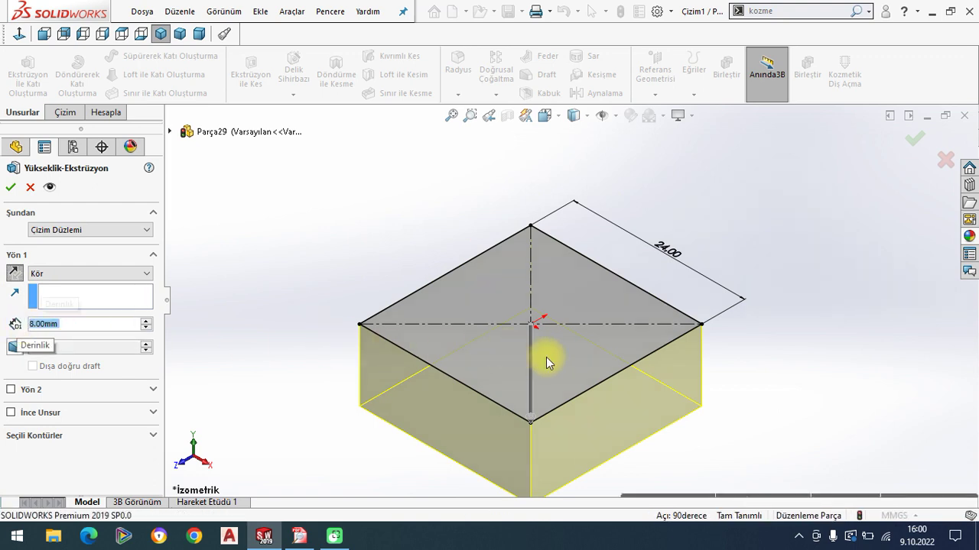
{"action": "key", "text": "Return"}
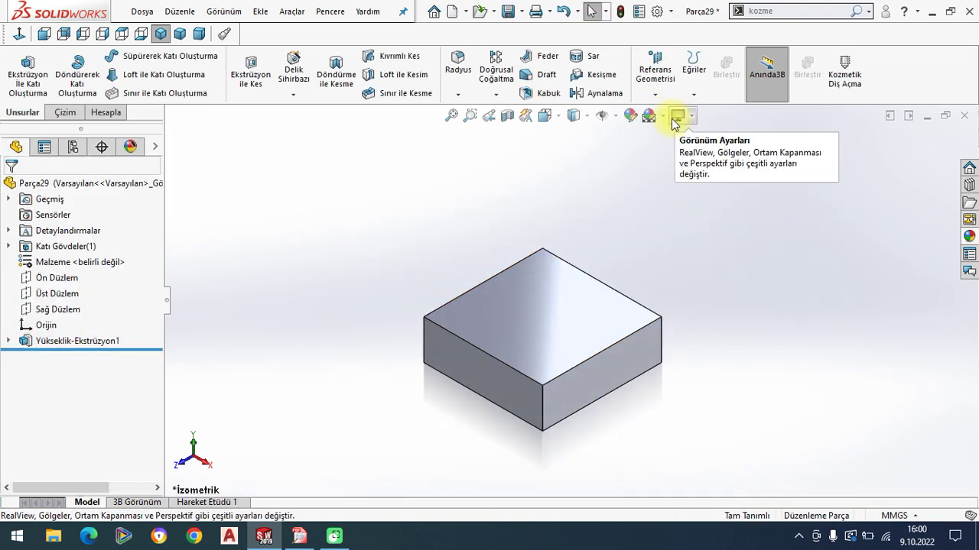
{"action": "left_click", "coordinate": [651, 117]}
Step: Apply the Zemin - Üçe Işıklı Gri scene and start a sketch on the block's front face
{"action": "left_click", "coordinate": [696, 57]}
{"action": "mouse_move", "coordinate": [651, 416]}
{"action": "middle_mouse_down"}
{"action": "mouse_move", "coordinate": [607, 222]}
{"action": "mouse_move", "coordinate": [536, 350]}
{"action": "middle_mouse_up"}
{"action": "left_click", "coordinate": [535, 350]}
{"action": "left_click", "coordinate": [581, 303]}
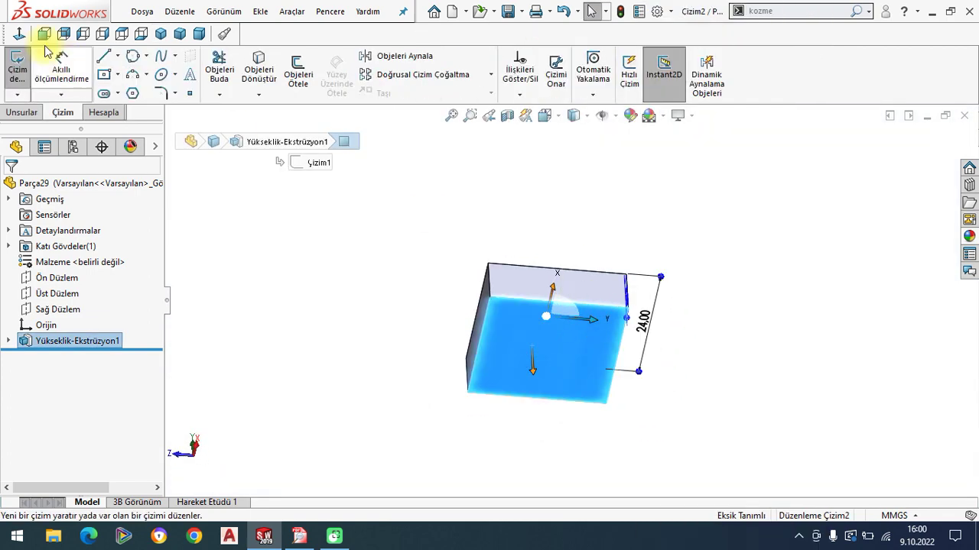
Step: Draw a Ø12 circle centred on the origin, checking the PDF drawing
{"action": "left_click", "coordinate": [299, 536]}
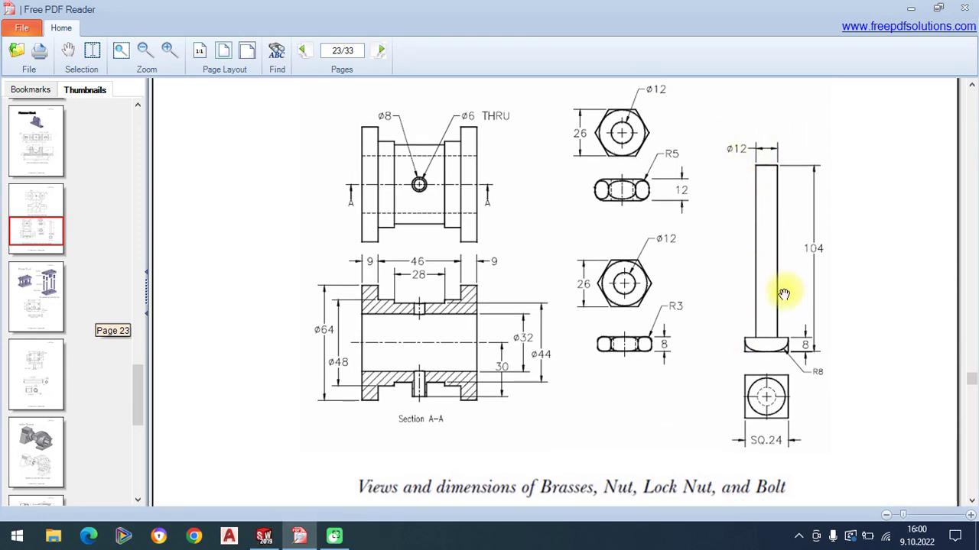
{"action": "left_click", "coordinate": [264, 536]}
{"action": "left_click", "coordinate": [146, 57]}
{"action": "left_click", "coordinate": [157, 73]}
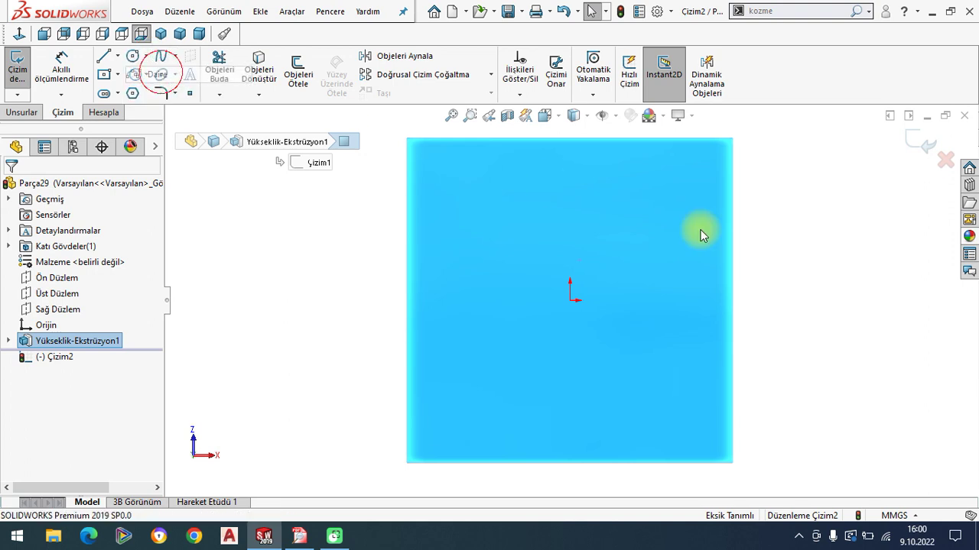
{"action": "left_click", "coordinate": [569, 300]}
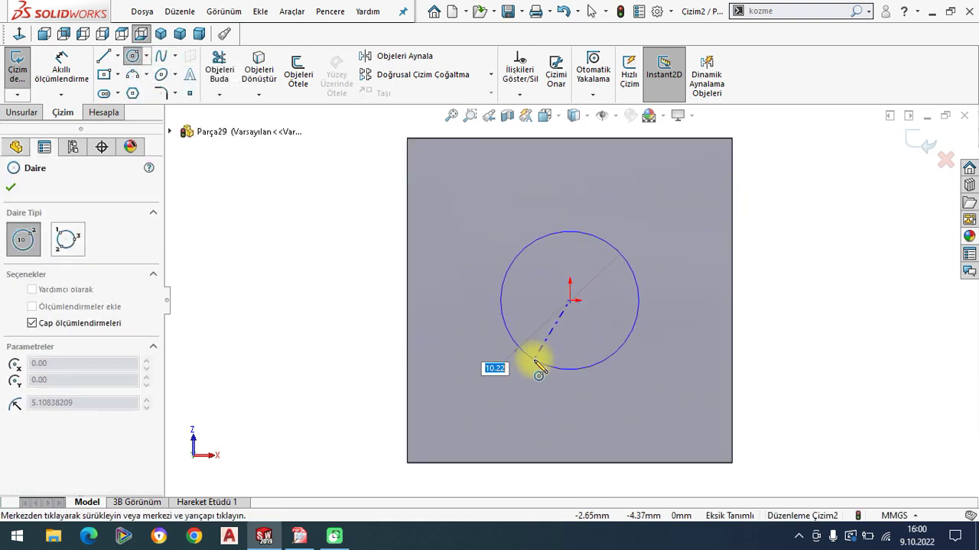
{"action": "type", "text": "12"}
{"action": "key", "text": "Return"}
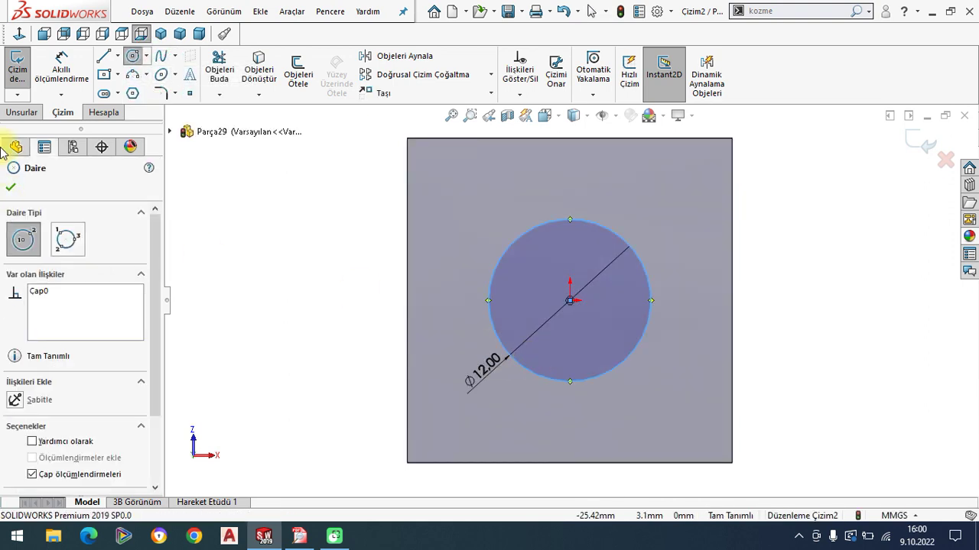
{"action": "left_click", "coordinate": [10, 188]}
Step: Extrude the Ø12 circle 96 mm as the shank, Yükseklik-Ekstrüzyon2
{"action": "left_click", "coordinate": [162, 34]}
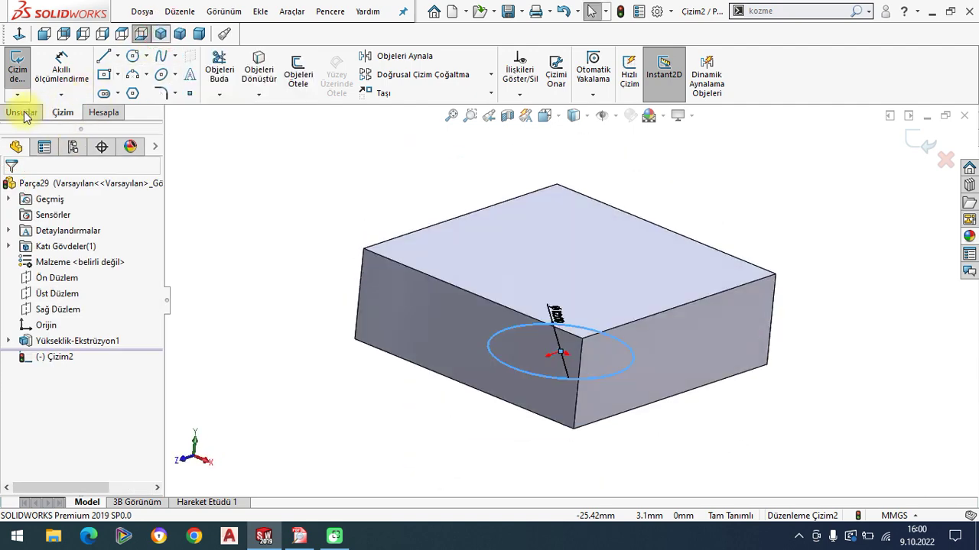
{"action": "left_click", "coordinate": [21, 112]}
{"action": "left_click", "coordinate": [27, 72]}
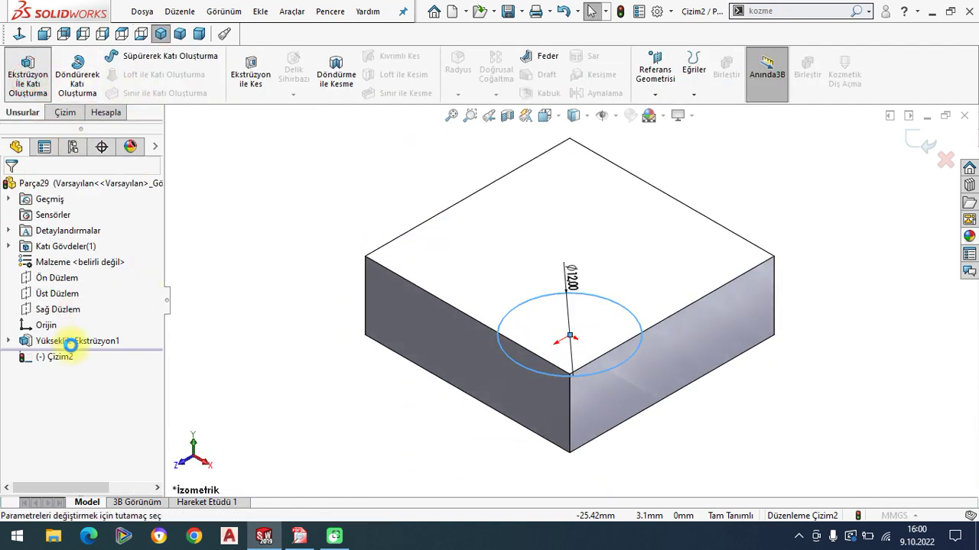
{"action": "type", "text": "104-8"}
{"action": "key", "text": "Return"}
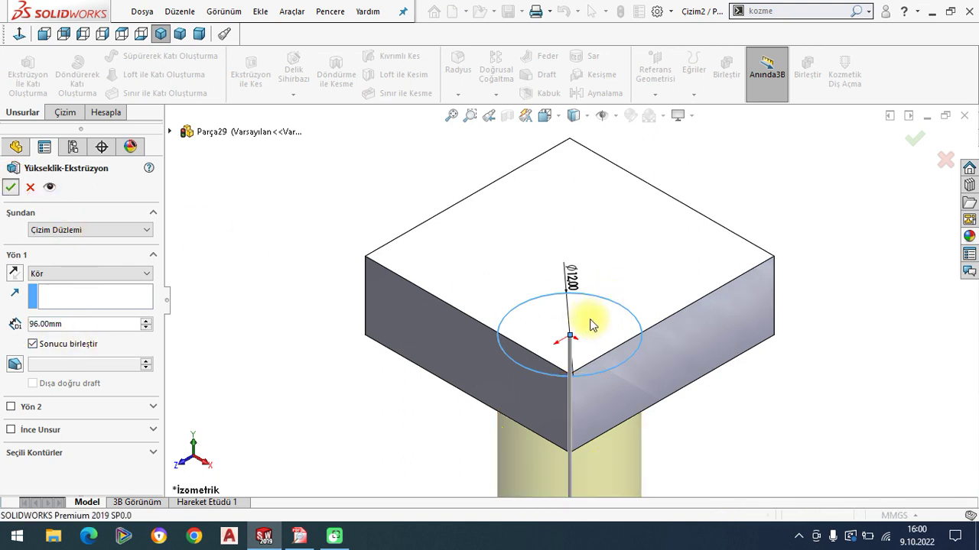
{"action": "key", "text": "Return"}
{"action": "scroll", "coordinate": [604, 332], "scroll_direction": "up", "scroll_amount": 10}
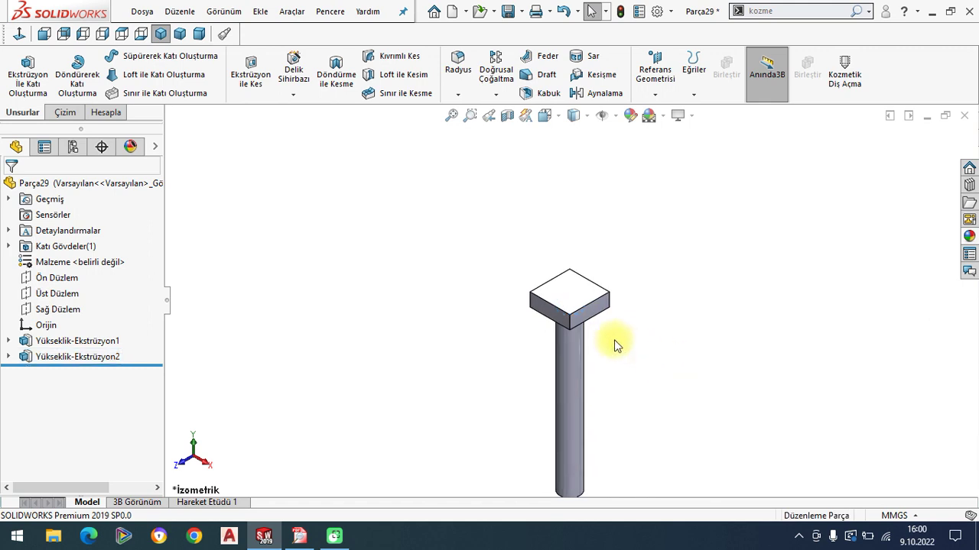
Step: Start a new sketch on the bolt head's side face after checking the PDF drawing
{"action": "scroll", "coordinate": [586, 323], "scroll_direction": "down", "scroll_amount": 3}
{"action": "scroll", "coordinate": [572, 306], "scroll_direction": "down", "scroll_amount": 1}
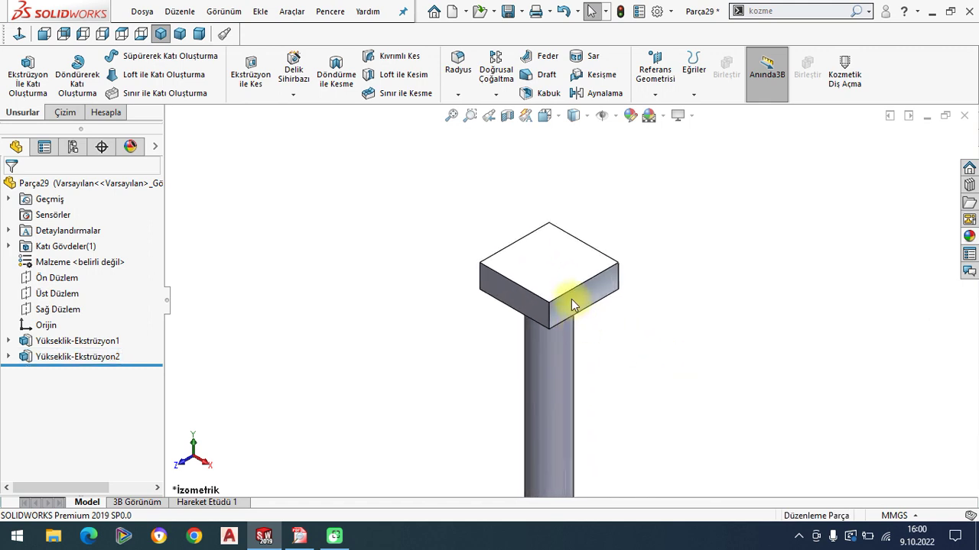
{"action": "scroll", "coordinate": [576, 308], "scroll_direction": "down", "scroll_amount": 2}
{"action": "left_click", "coordinate": [609, 282]}
{"action": "left_click", "coordinate": [637, 259]}
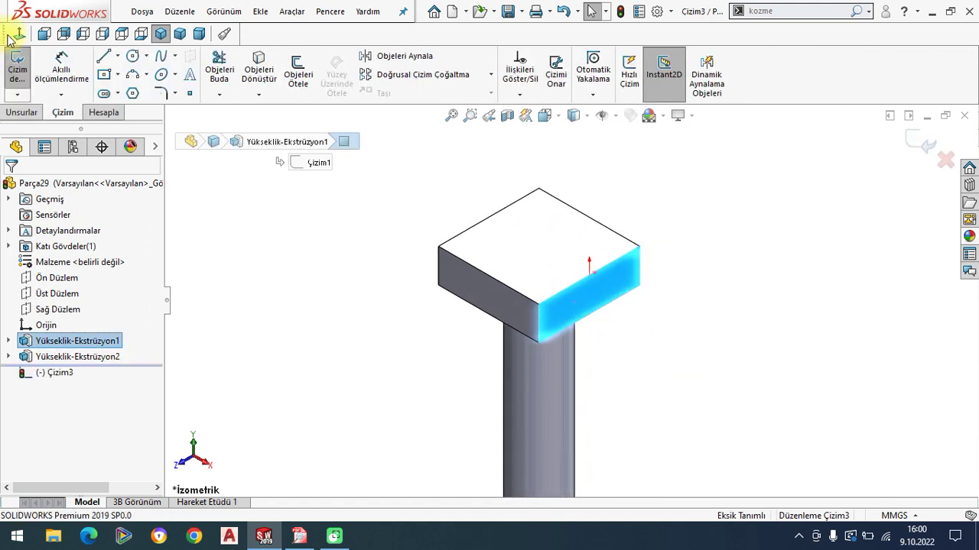
{"action": "left_click", "coordinate": [304, 533]}
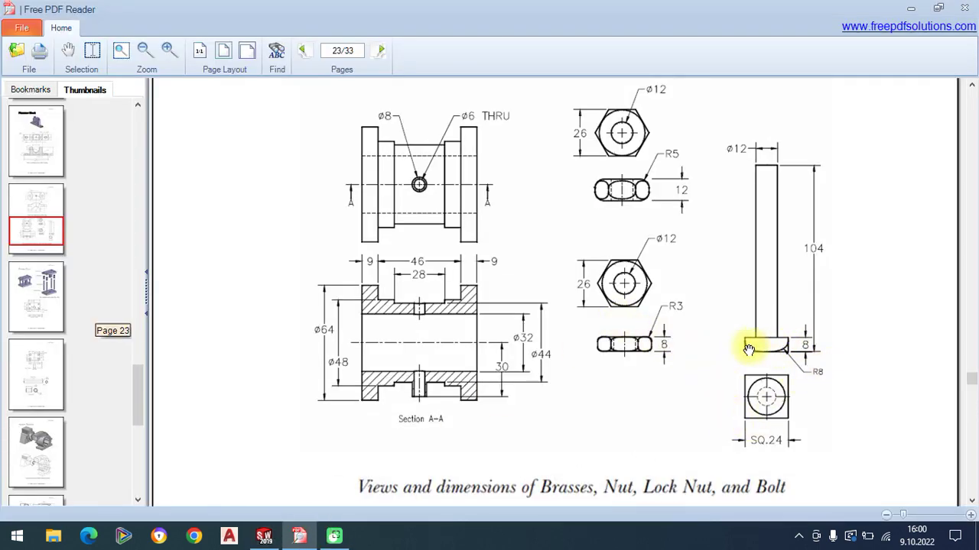
{"action": "left_click", "coordinate": [264, 535]}
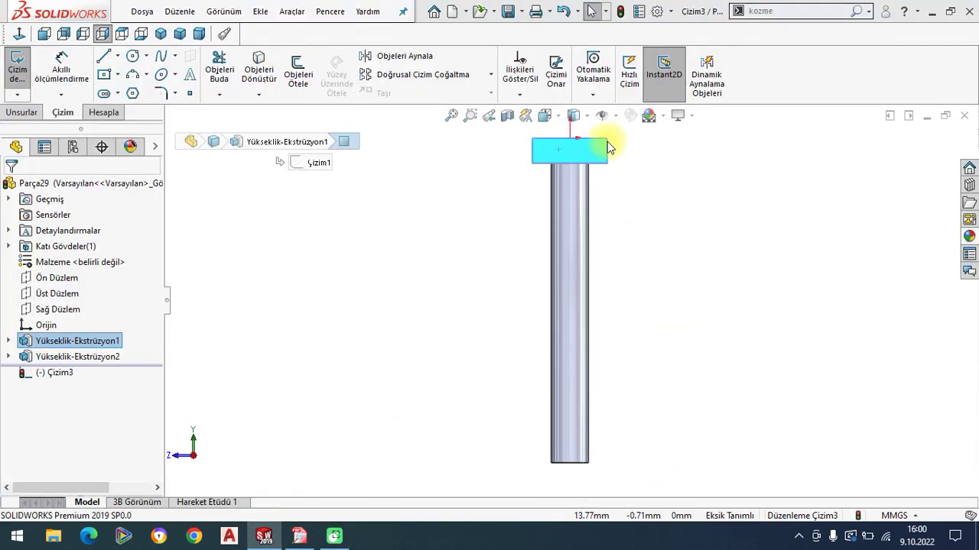
{"action": "scroll", "coordinate": [589, 175], "scroll_direction": "down", "scroll_amount": 2}
{"action": "scroll", "coordinate": [581, 214], "scroll_direction": "down", "scroll_amount": 1}
{"action": "scroll", "coordinate": [577, 230], "scroll_direction": "up", "scroll_amount": 1}
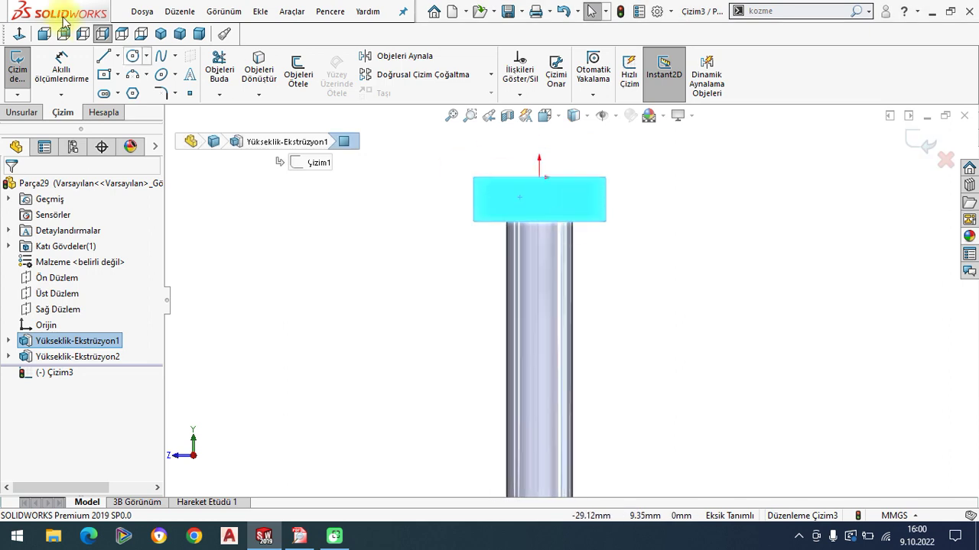
Step: Draw a vertical centreline down the bolt axis and a circle from its lower end to the head's top midpoint
{"action": "left_click", "coordinate": [117, 57]}
{"action": "left_click", "coordinate": [138, 90]}
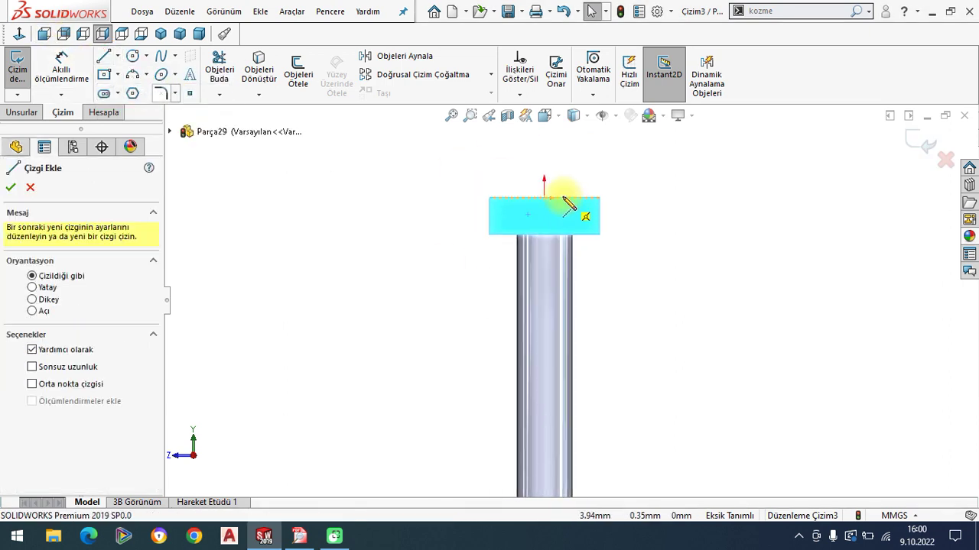
{"action": "left_click", "coordinate": [543, 198]}
{"action": "left_click", "coordinate": [544, 354]}
{"action": "key", "text": "Escape"}
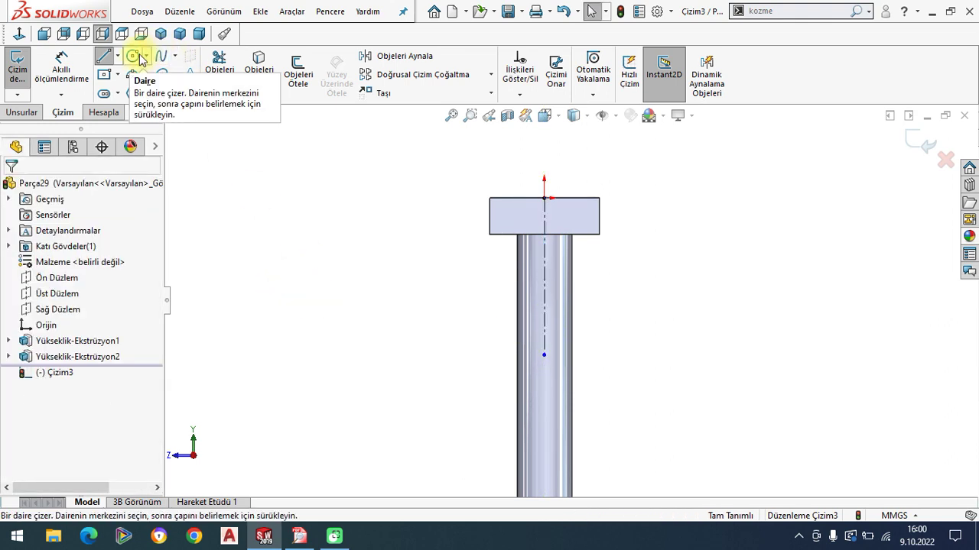
{"action": "key", "text": "c"}
{"action": "left_click", "coordinate": [544, 355]}
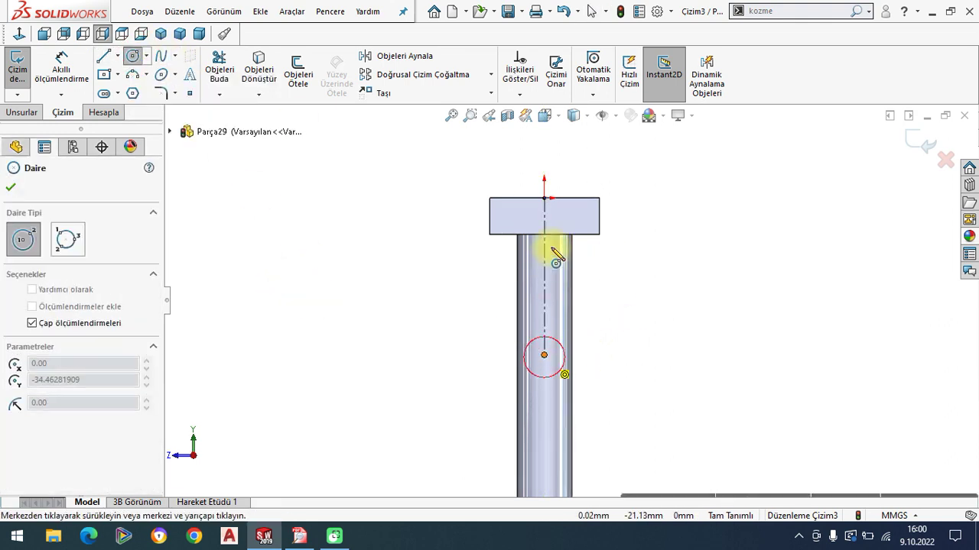
{"action": "left_click", "coordinate": [544, 198]}
{"action": "right_click", "coordinate": [314, 161]}
{"action": "left_click", "coordinate": [316, 164]}
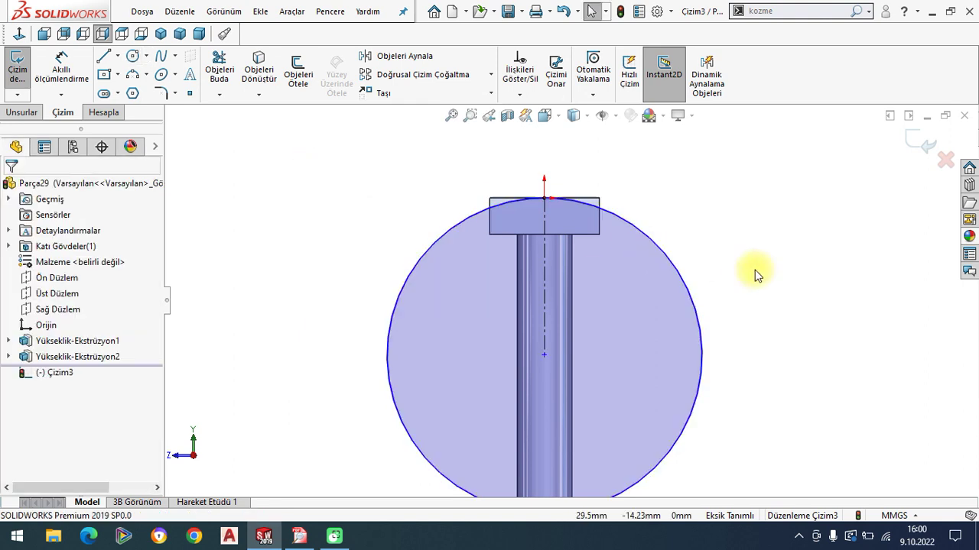
Step: Dimension the circle's diameter, entering 70
{"action": "left_click", "coordinate": [61, 70]}
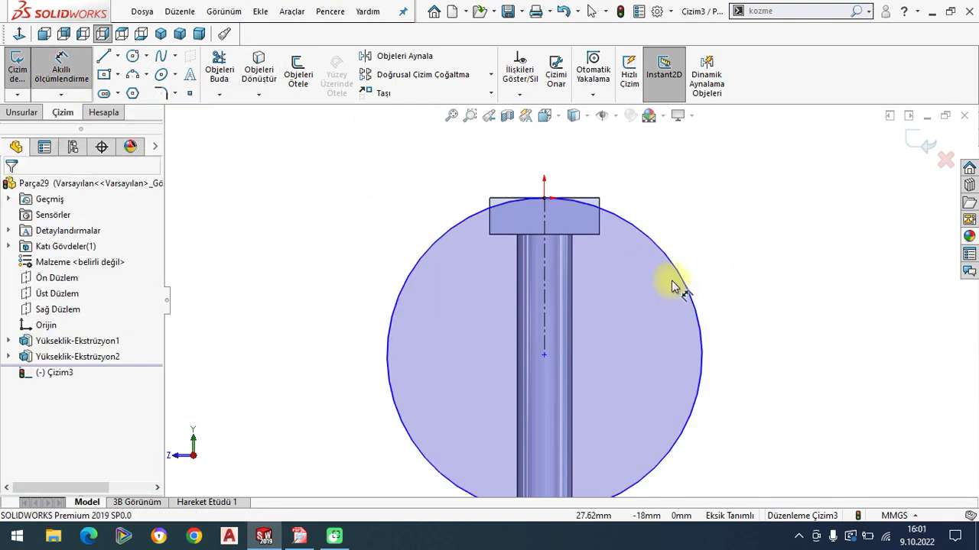
{"action": "left_click", "coordinate": [697, 269]}
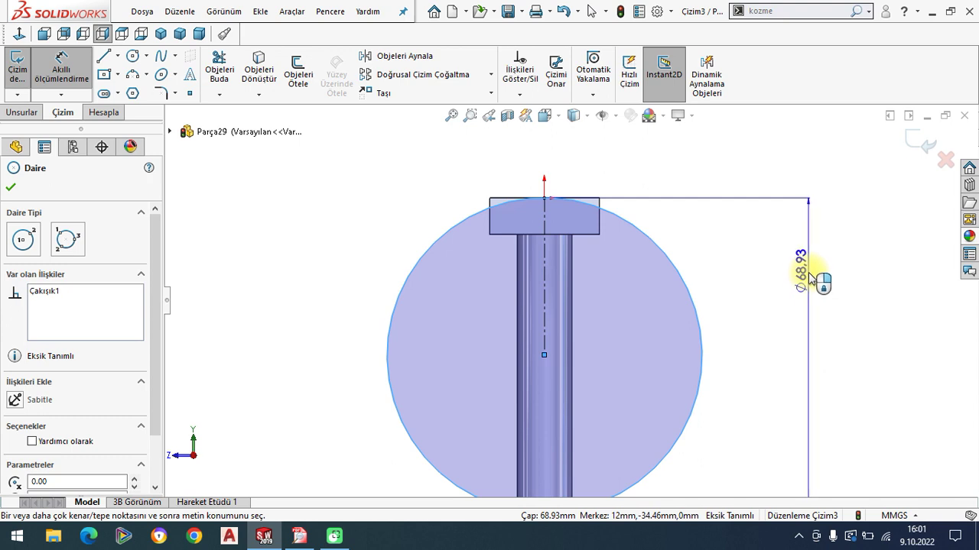
{"action": "left_click", "coordinate": [805, 282]}
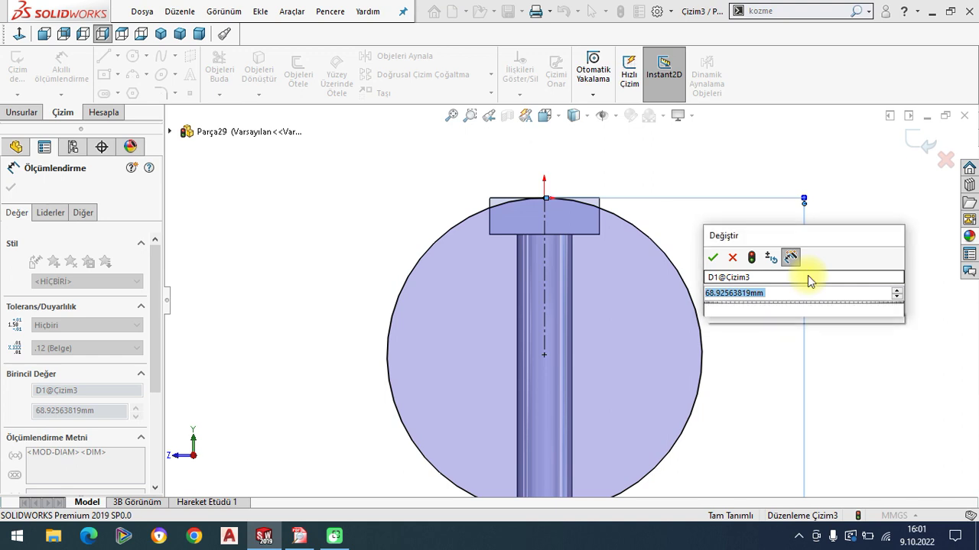
{"action": "type", "text": "70"}
{"action": "key", "text": "Return"}
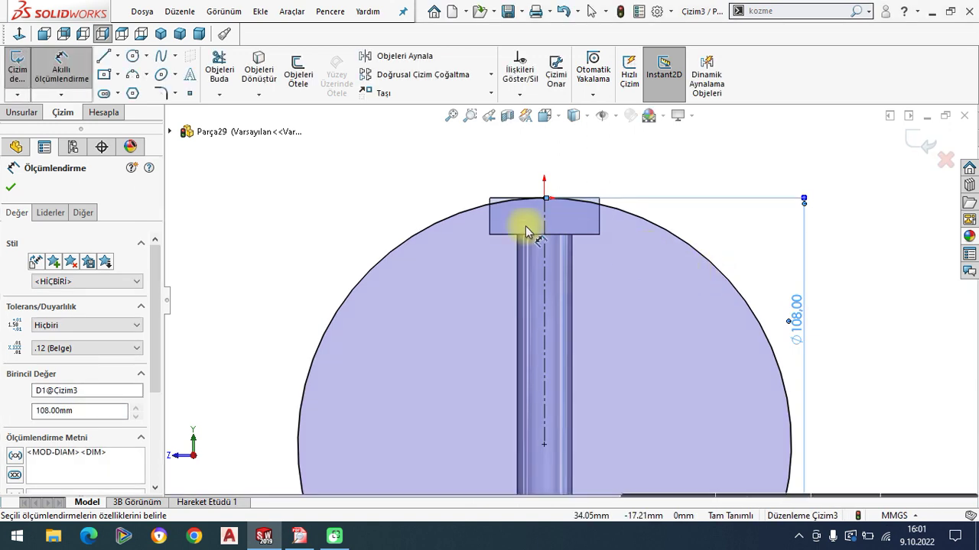
{"action": "scroll", "coordinate": [489, 222], "scroll_direction": "up", "scroll_amount": 2}
{"action": "left_click", "coordinate": [395, 193]}
{"action": "scroll", "coordinate": [569, 283], "scroll_direction": "up", "scroll_amount": 2}
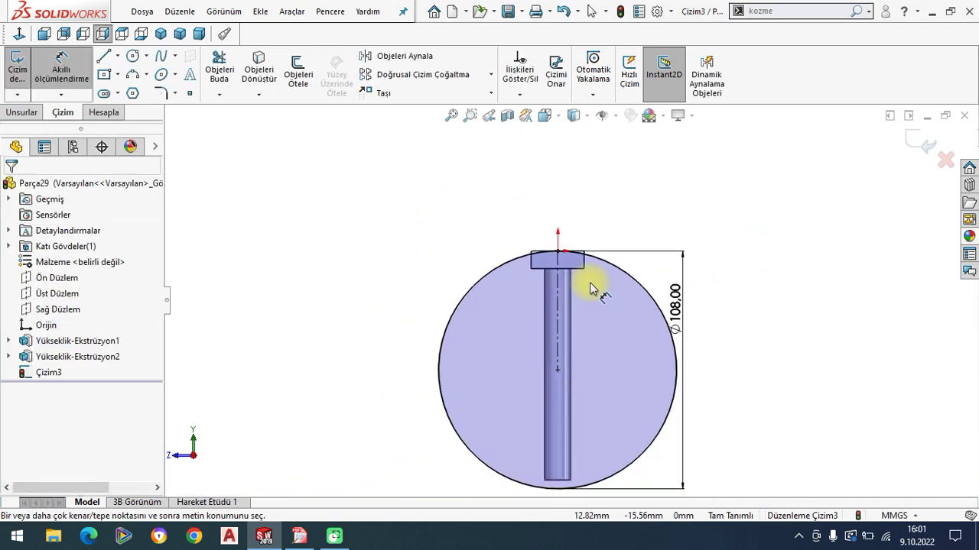
{"action": "left_click", "coordinate": [744, 352]}
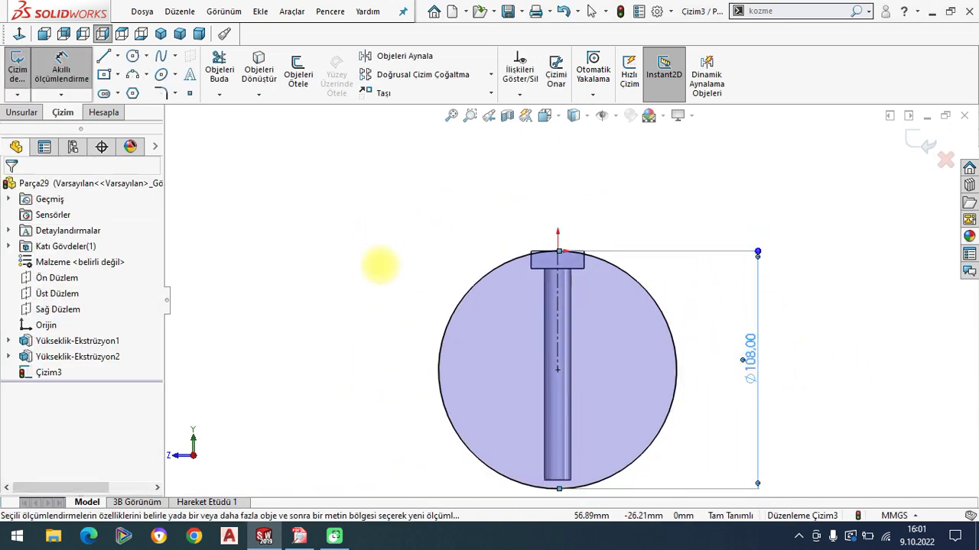
{"action": "left_click", "coordinate": [275, 240]}
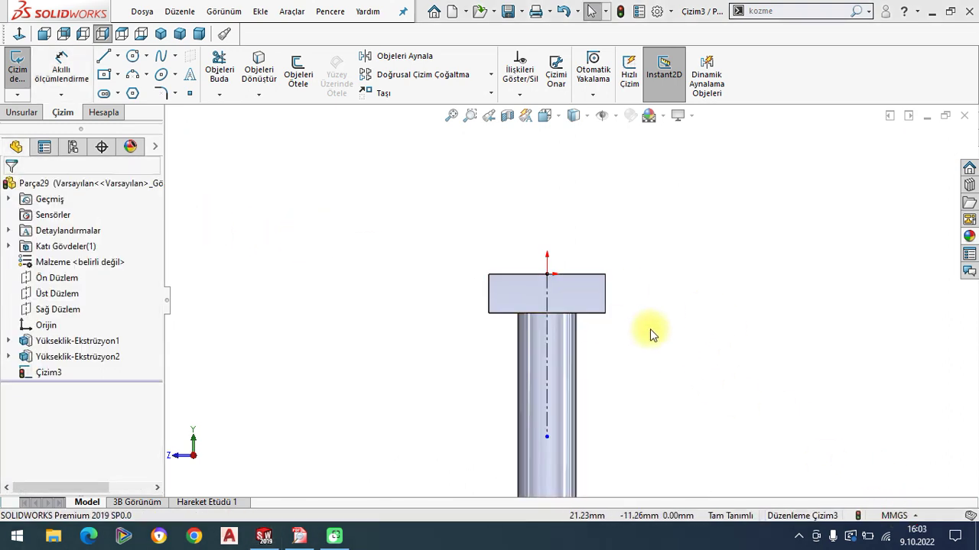
Step: Draw a new circle centred on the centreline's lower end reaching the head's top edge
{"action": "scroll", "coordinate": [595, 332], "scroll_direction": "down", "scroll_amount": 1}
{"action": "scroll", "coordinate": [587, 356], "scroll_direction": "up", "scroll_amount": 1}
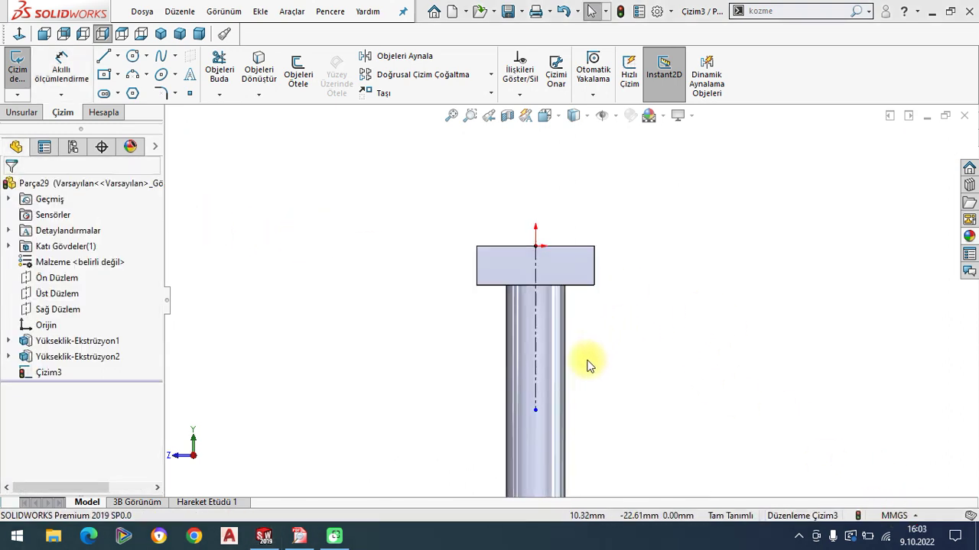
{"action": "left_click", "coordinate": [538, 411]}
{"action": "left_click", "coordinate": [406, 355]}
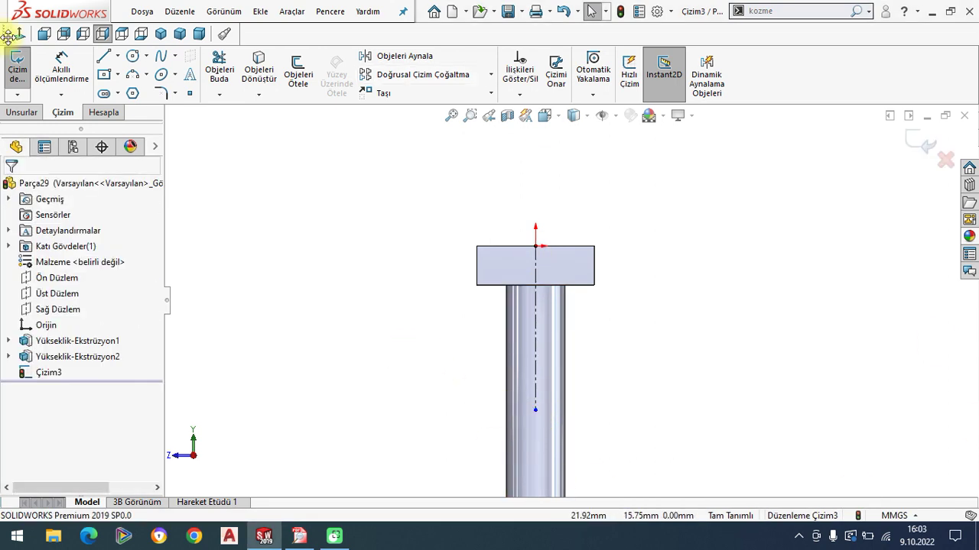
{"action": "left_click", "coordinate": [133, 56]}
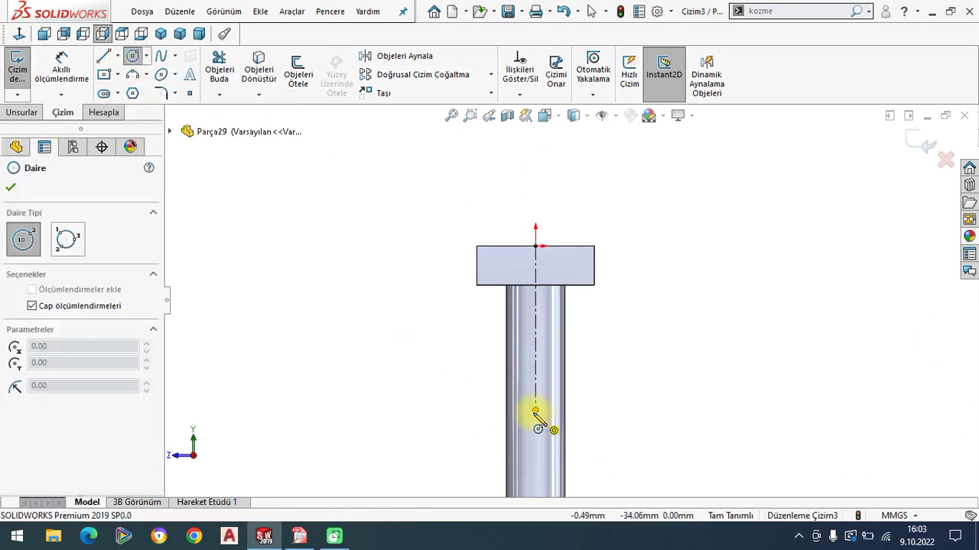
{"action": "left_click", "coordinate": [536, 411]}
{"action": "left_click", "coordinate": [535, 247]}
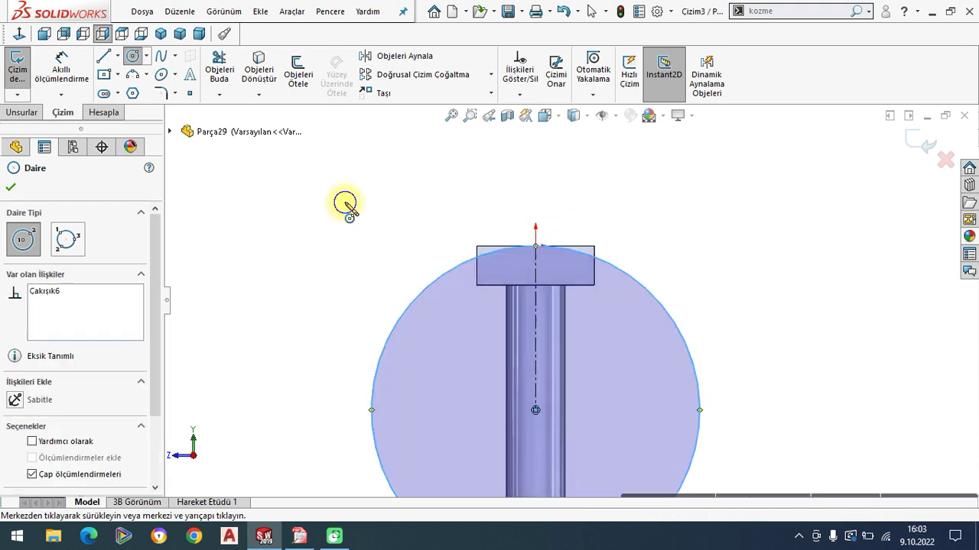
{"action": "right_click", "coordinate": [344, 203]}
{"action": "left_click", "coordinate": [358, 203]}
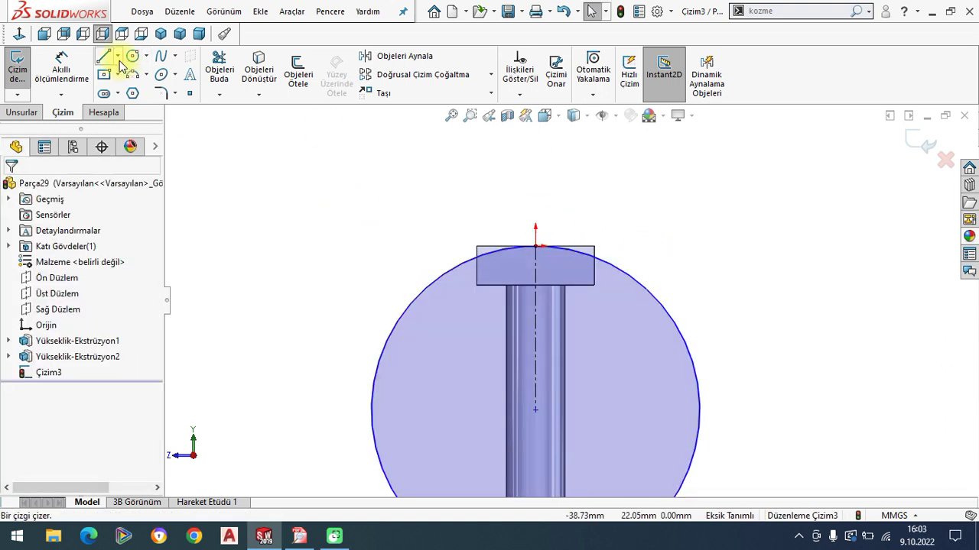
Step: Consult the bolt drawing in the PDF, then pick the three-point arc tool
{"action": "left_click", "coordinate": [61, 69]}
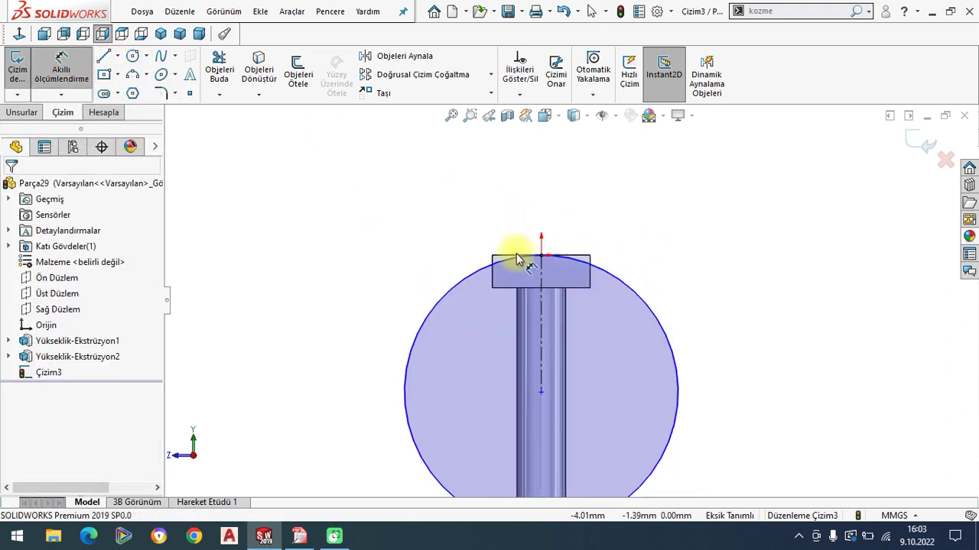
{"action": "left_click", "coordinate": [299, 536]}
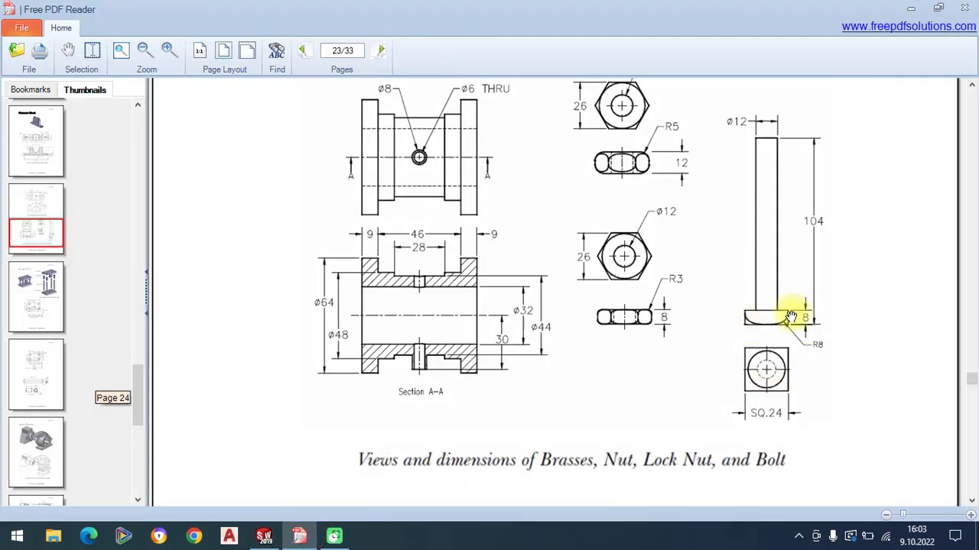
{"action": "left_click", "coordinate": [273, 536]}
{"action": "scroll", "coordinate": [546, 255], "scroll_direction": "down", "scroll_amount": 2}
{"action": "scroll", "coordinate": [543, 257], "scroll_direction": "down", "scroll_amount": 2}
{"action": "scroll", "coordinate": [544, 258], "scroll_direction": "down", "scroll_amount": 3}
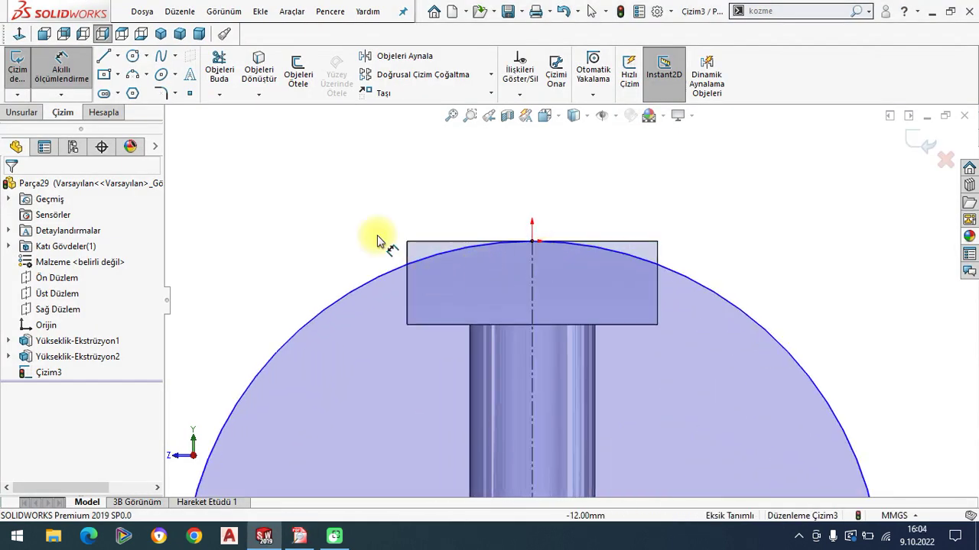
{"action": "left_click", "coordinate": [136, 78]}
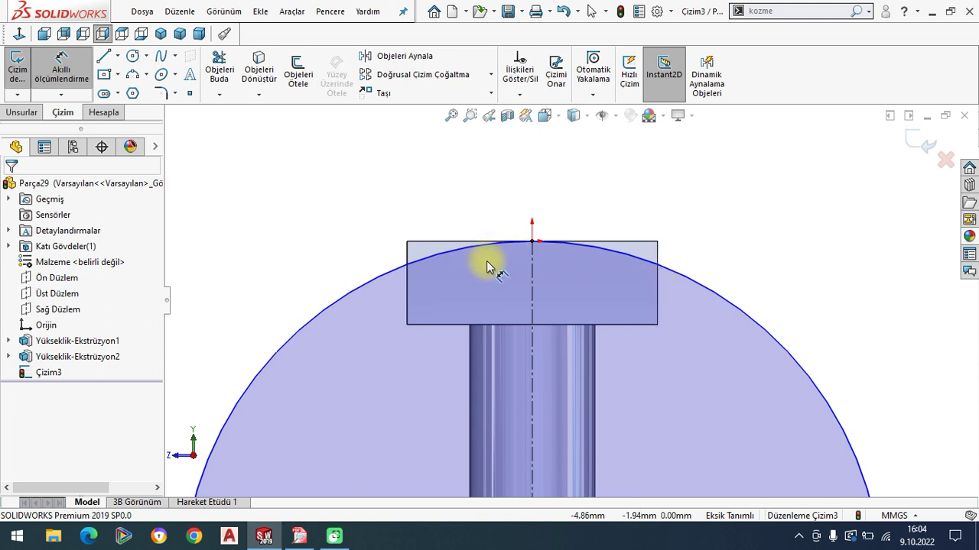
{"action": "scroll", "coordinate": [490, 266], "scroll_direction": "up", "scroll_amount": 3}
{"action": "scroll", "coordinate": [572, 382], "scroll_direction": "up", "scroll_amount": 2}
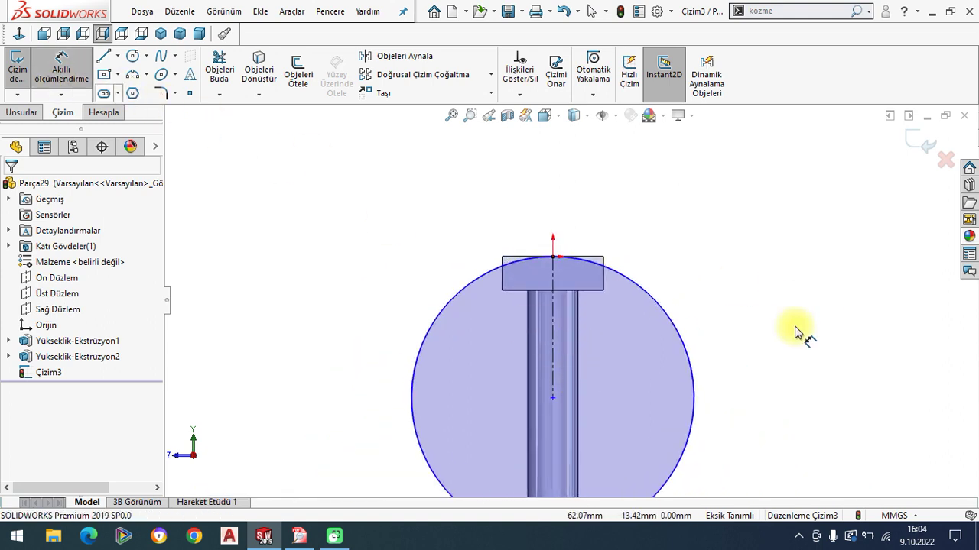
Step: Give the large circle around the bolt head a fixed Ø70.00 diameter dimension
{"action": "left_click", "coordinate": [686, 345]}
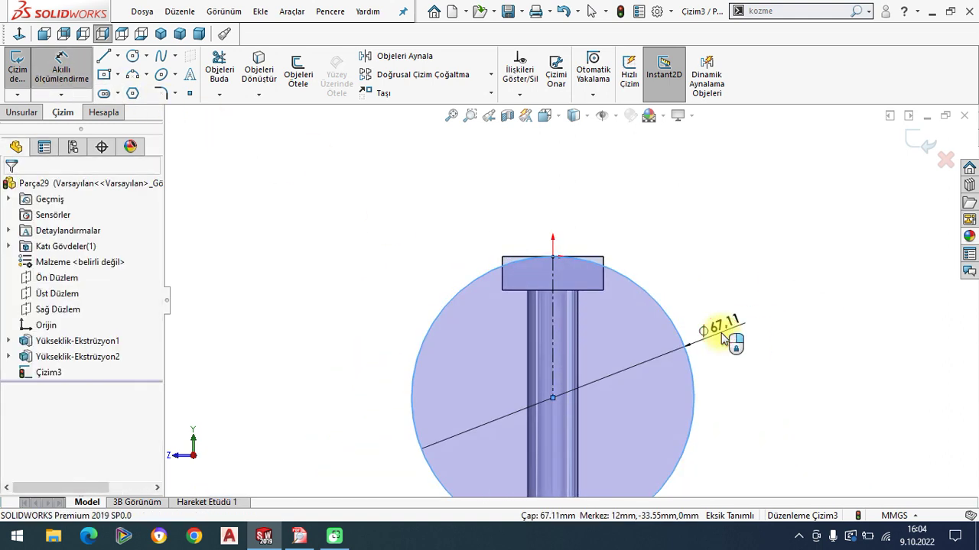
{"action": "left_click", "coordinate": [723, 340]}
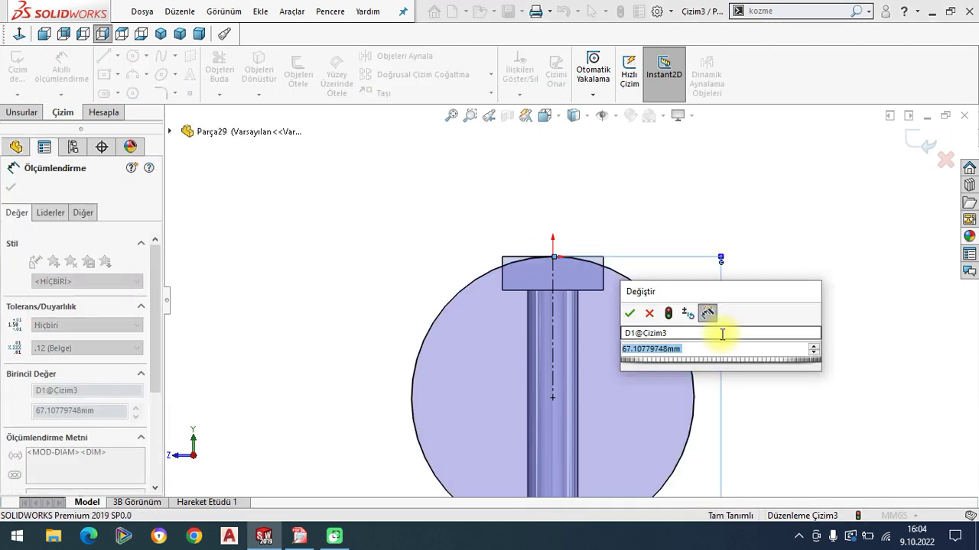
{"action": "type", "text": "74"}
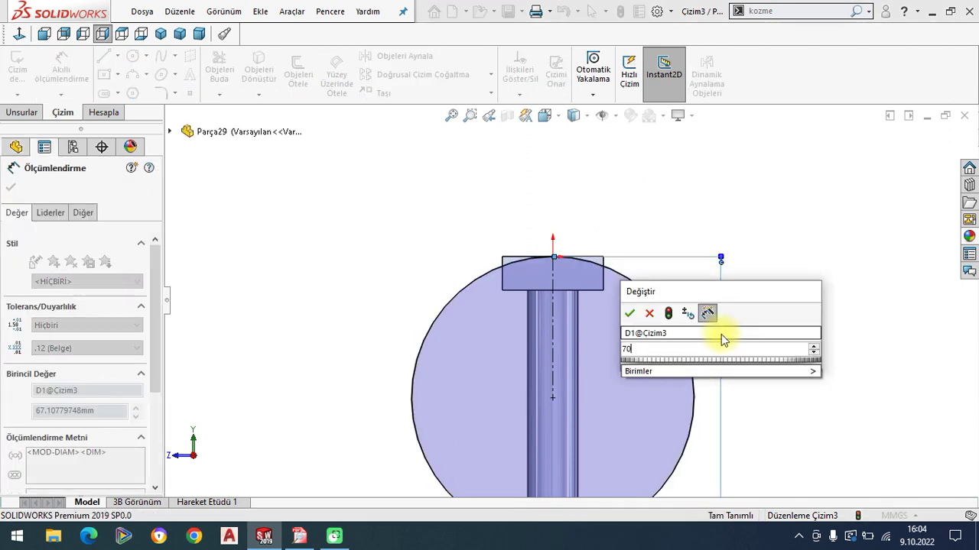
{"action": "key", "text": "Escape"}
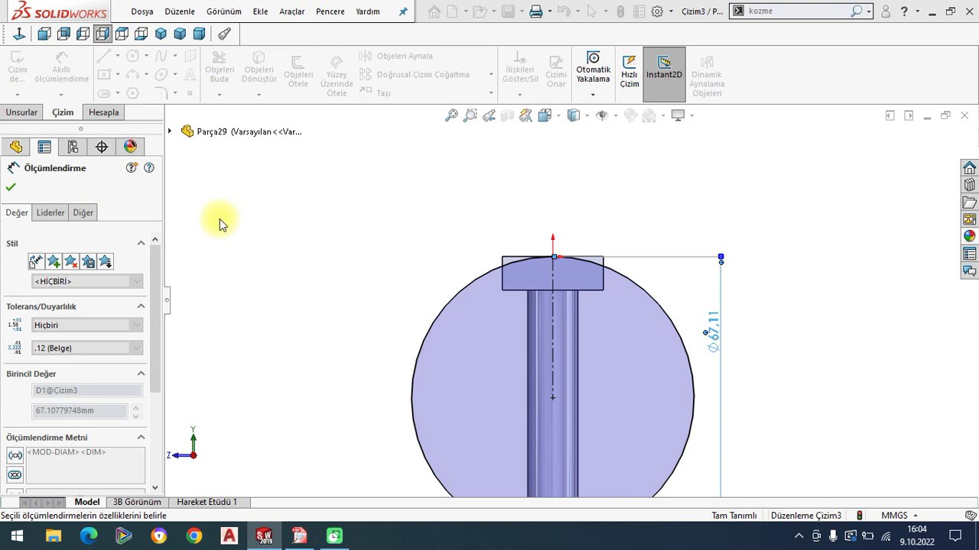
{"action": "left_click", "coordinate": [10, 187]}
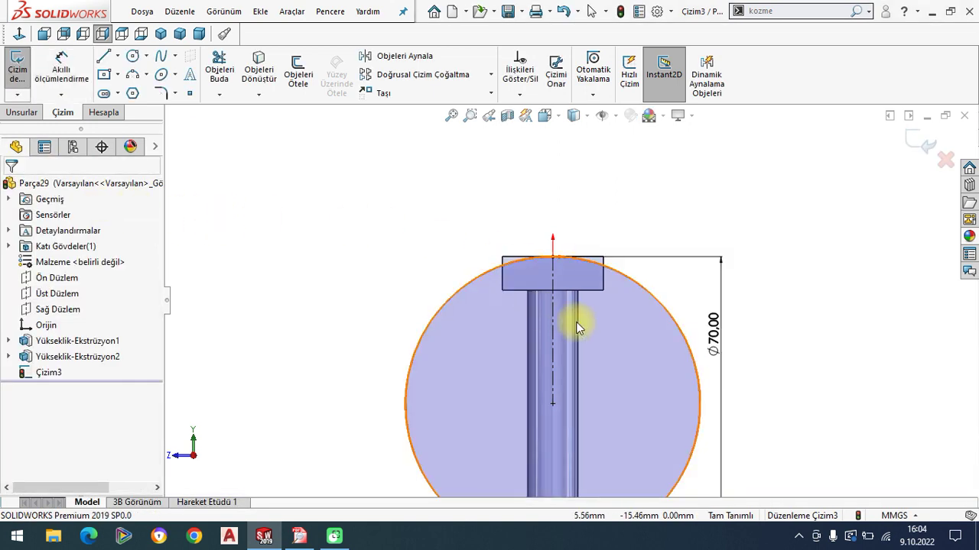
{"action": "scroll", "coordinate": [574, 323], "scroll_direction": "down", "scroll_amount": 3}
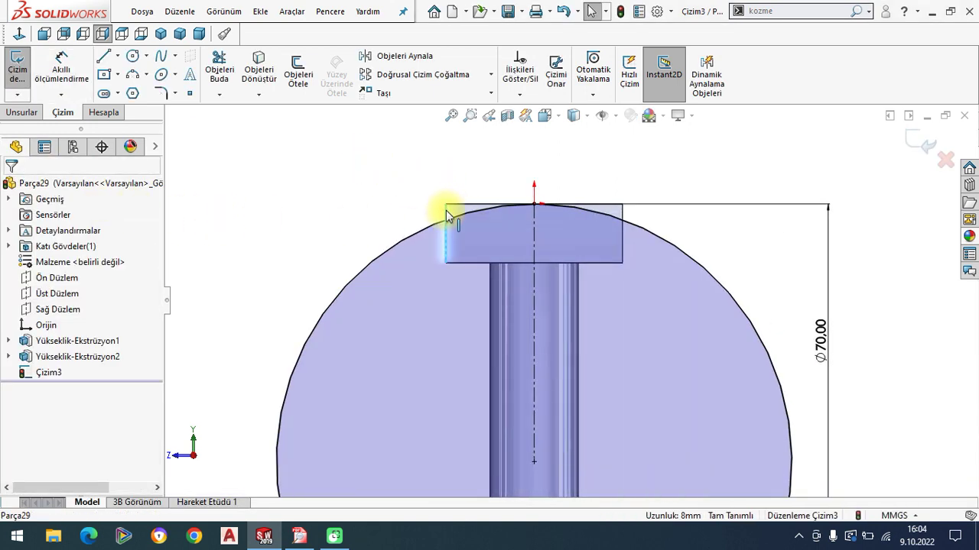
{"action": "left_click_drag", "start_coordinate": [443, 198], "coordinate": [627, 222]}
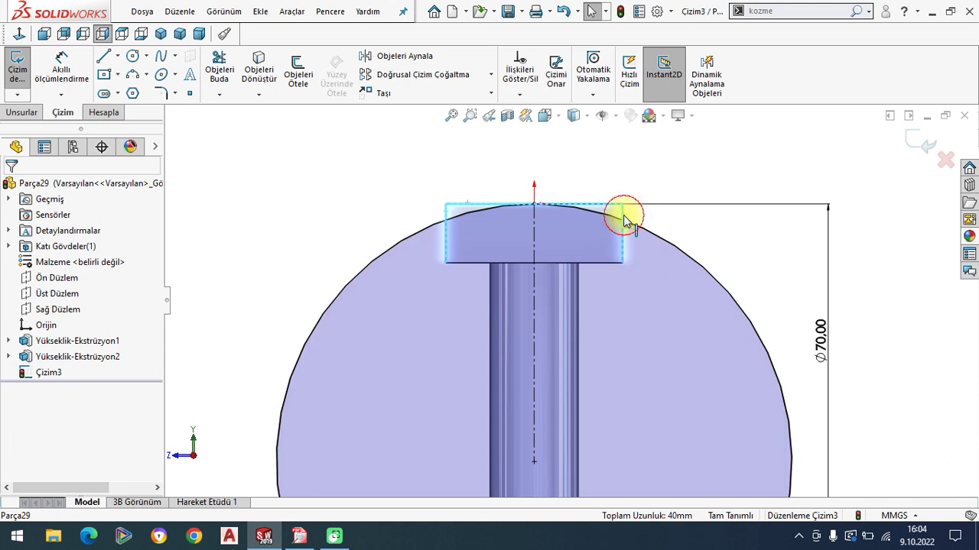
{"action": "left_click", "coordinate": [340, 183]}
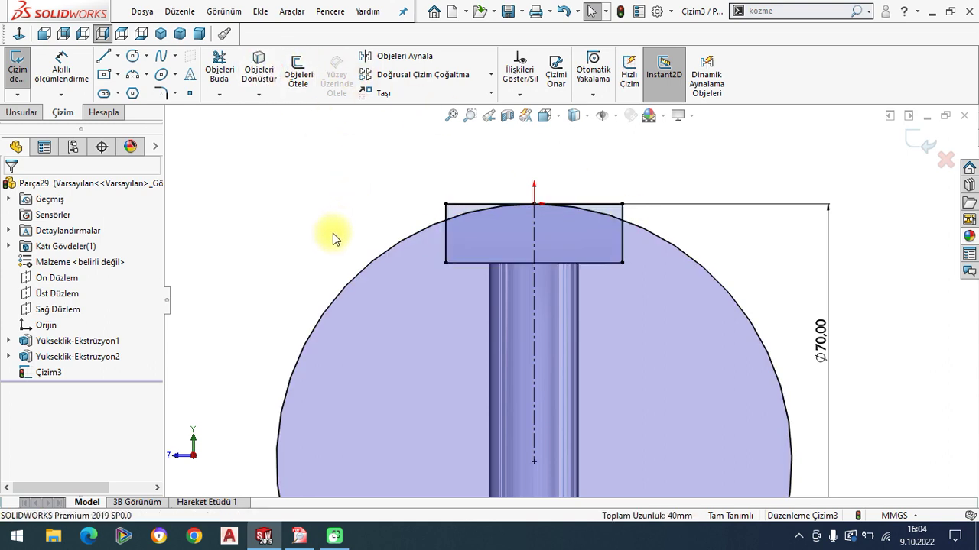
{"action": "scroll", "coordinate": [332, 233], "scroll_direction": "up", "scroll_amount": 1}
{"action": "left_click", "coordinate": [219, 73]}
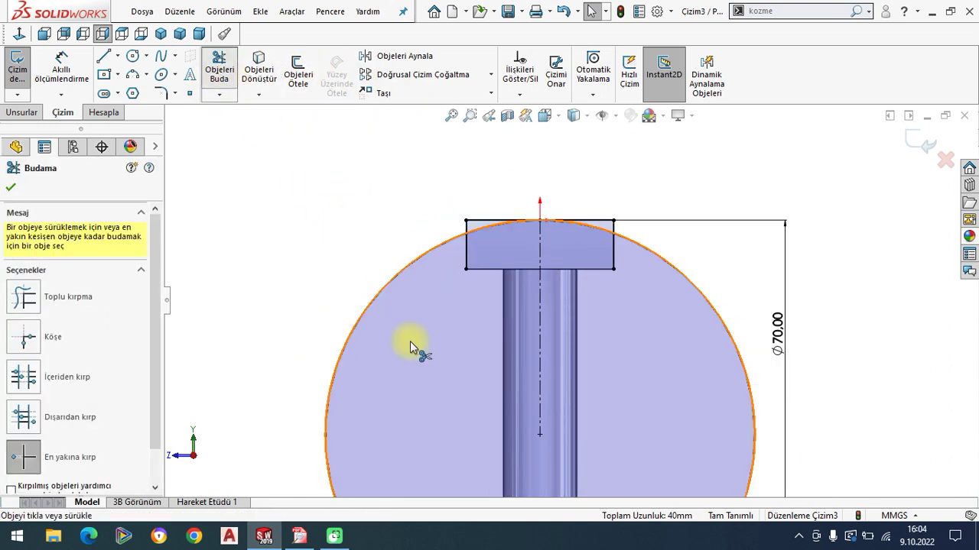
Step: Trim the Ø70 circle to a single arc across the head's top and show the isometric view
{"action": "left_click", "coordinate": [357, 321]}
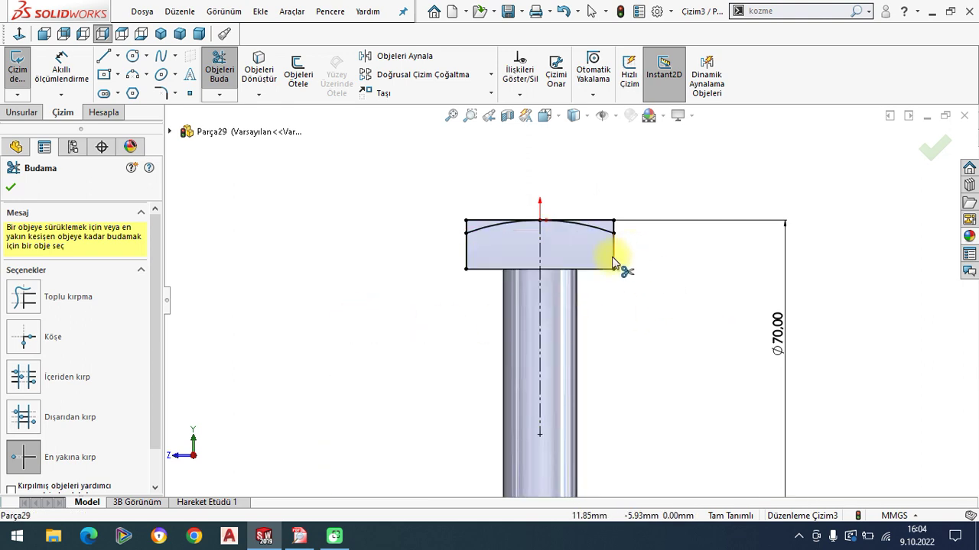
{"action": "left_click", "coordinate": [9, 189]}
{"action": "left_click", "coordinate": [160, 38]}
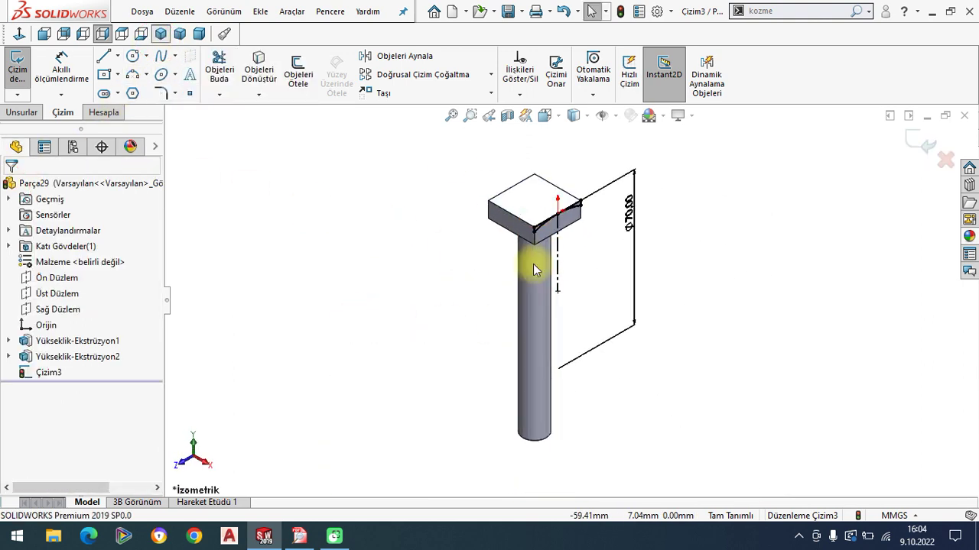
{"action": "left_click", "coordinate": [32, 121]}
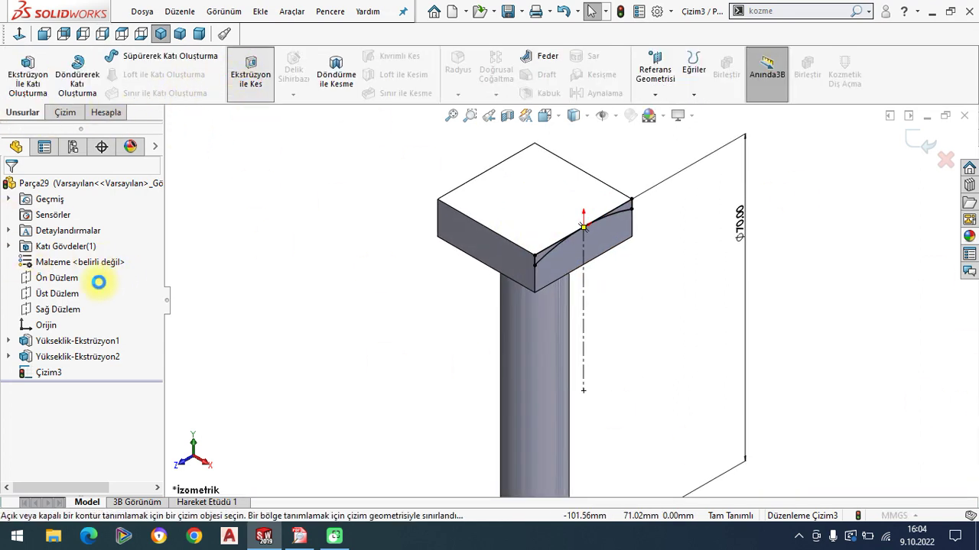
Step: Attempt a Through All cut, dismiss the self-intersecting contour warning, and cancel it
{"action": "left_click", "coordinate": [67, 278]}
{"action": "left_click", "coordinate": [63, 294]}
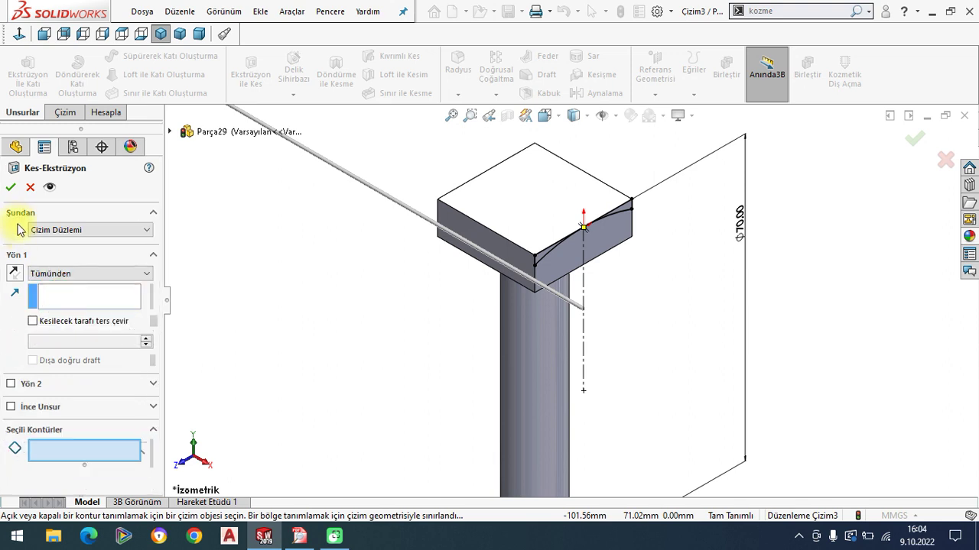
{"action": "left_click", "coordinate": [10, 188]}
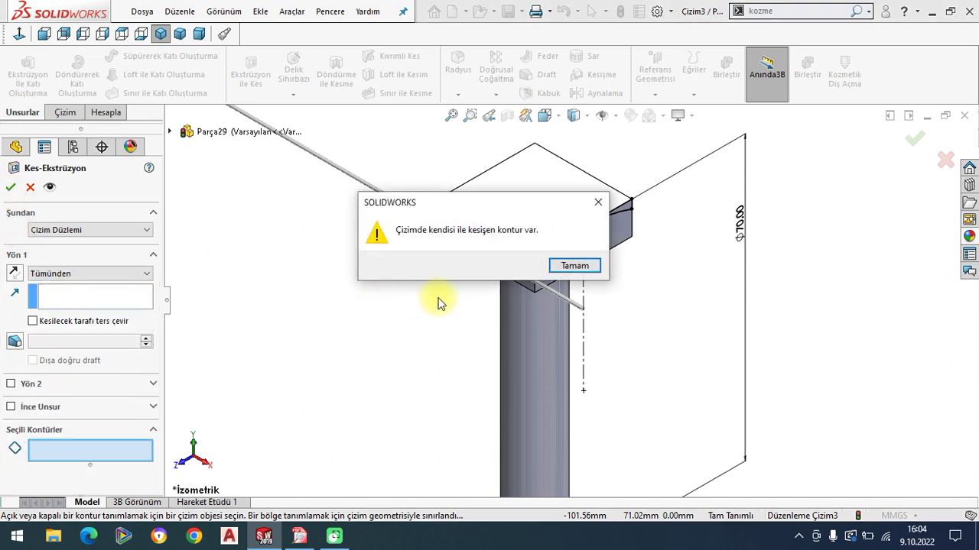
{"action": "left_click", "coordinate": [575, 267]}
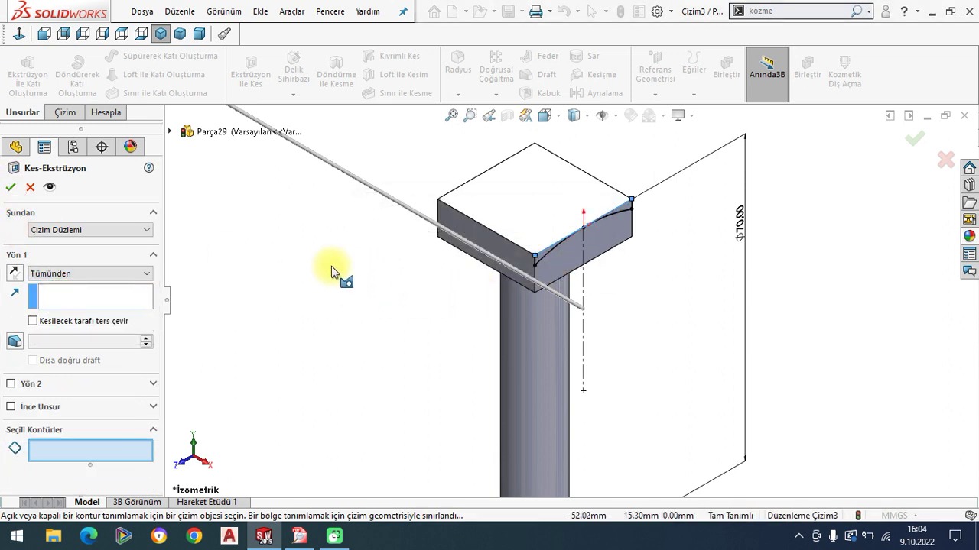
{"action": "key", "text": "Escape"}
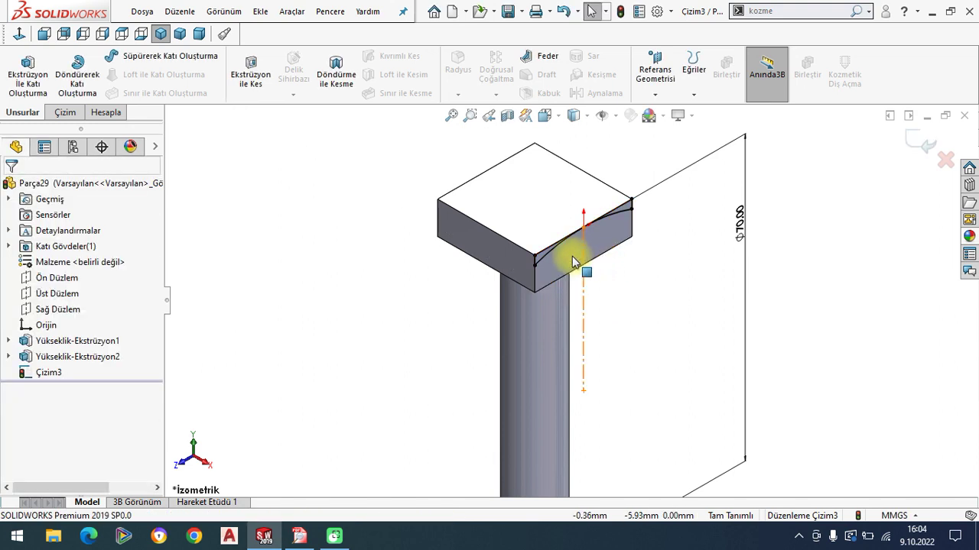
{"action": "left_click", "coordinate": [19, 32]}
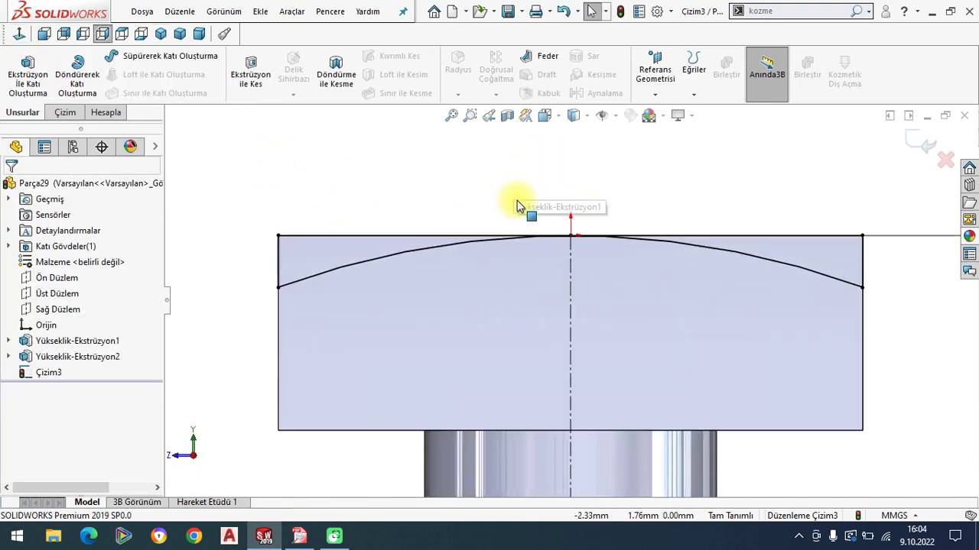
{"action": "scroll", "coordinate": [573, 246], "scroll_direction": "down", "scroll_amount": 3}
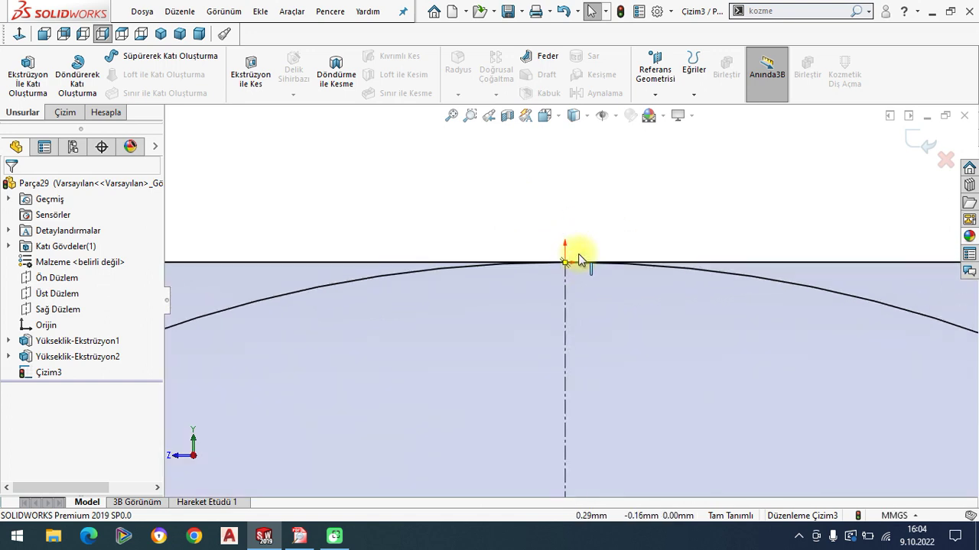
{"action": "scroll", "coordinate": [575, 252], "scroll_direction": "up", "scroll_amount": 4}
{"action": "scroll", "coordinate": [579, 267], "scroll_direction": "up", "scroll_amount": 1}
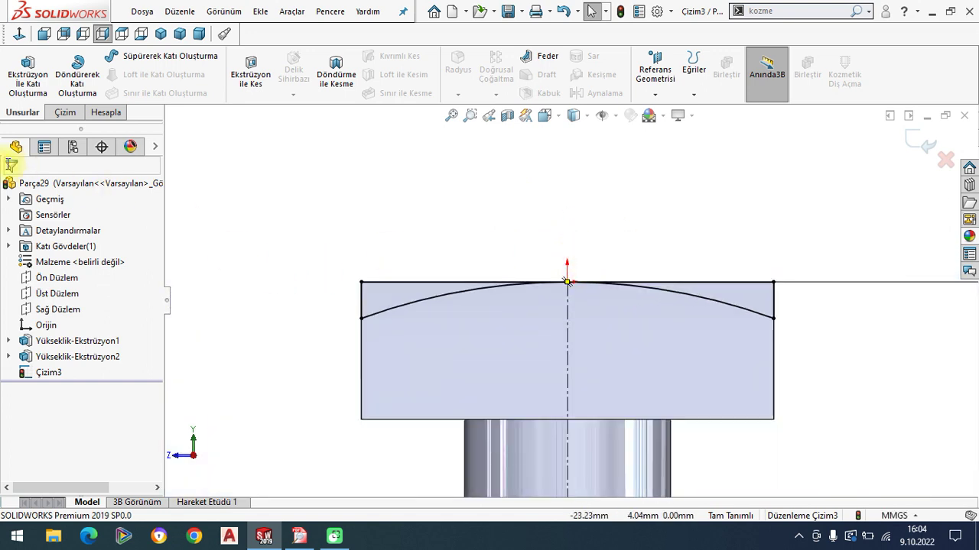
Step: Cut both regions above the arc Through All as Kes-Ekstrüzyon1, curving the head's top
{"action": "left_click", "coordinate": [251, 75]}
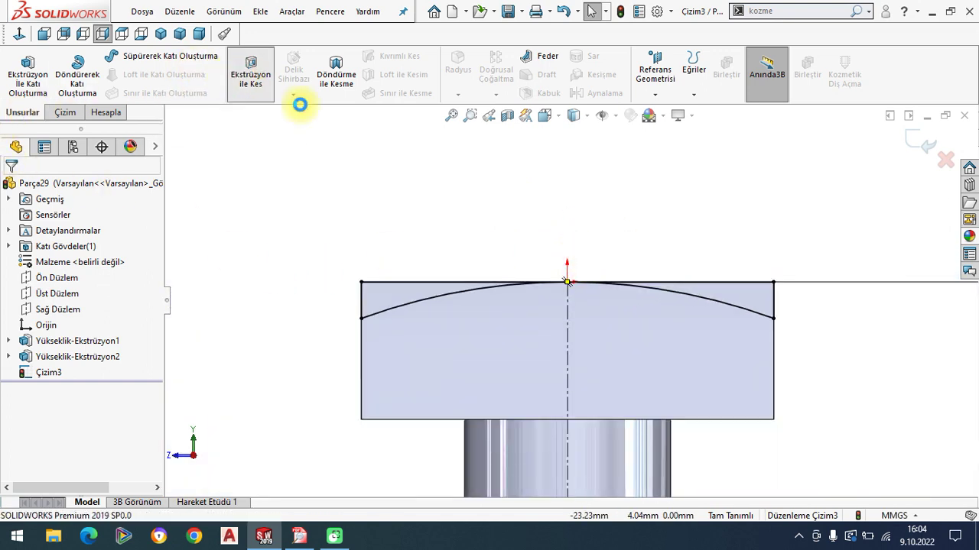
{"action": "left_click", "coordinate": [416, 295]}
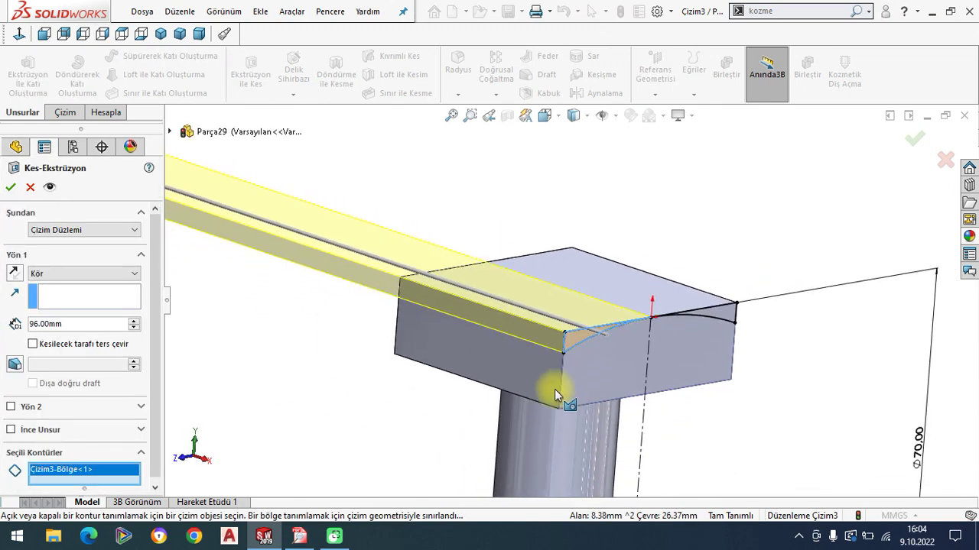
{"action": "left_click", "coordinate": [725, 314]}
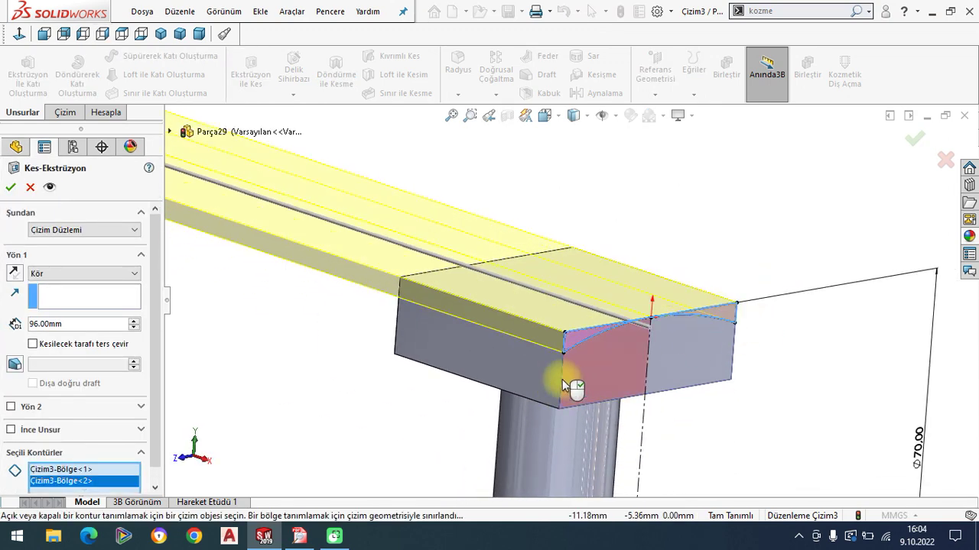
{"action": "left_click", "coordinate": [55, 274]}
{"action": "left_click", "coordinate": [46, 286]}
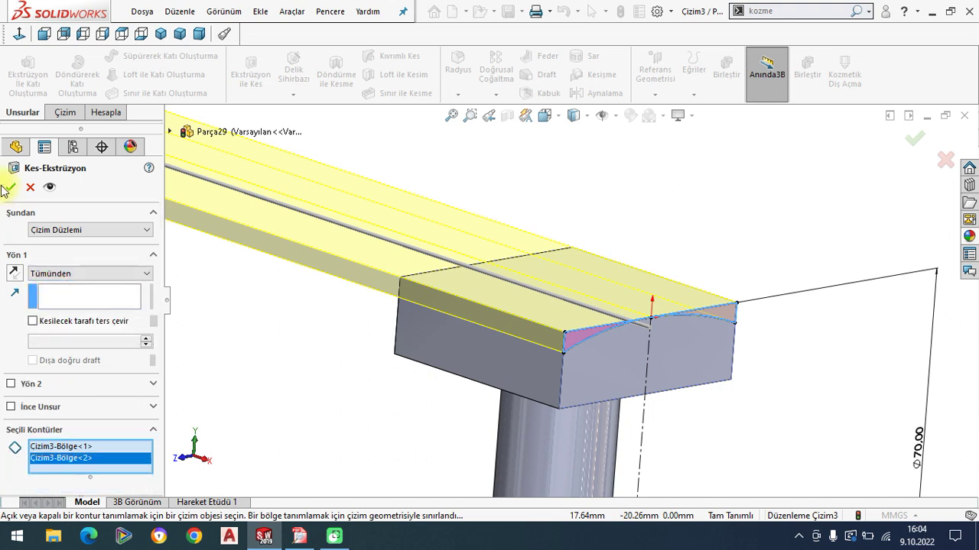
{"action": "left_click", "coordinate": [10, 187]}
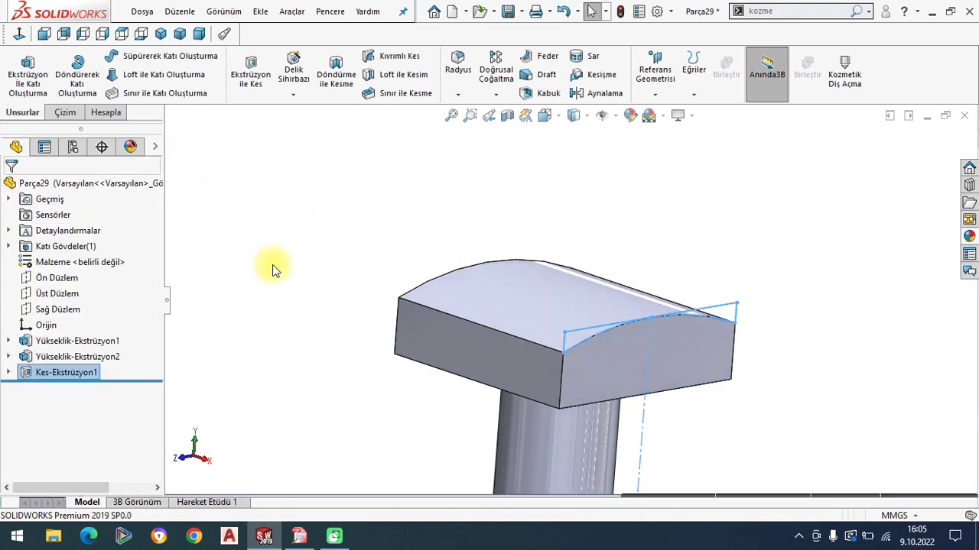
{"action": "mouse_move", "coordinate": [511, 361]}
{"action": "middle_mouse_down"}
{"action": "mouse_move", "coordinate": [608, 382]}
{"action": "mouse_move", "coordinate": [586, 395]}
{"action": "mouse_move", "coordinate": [710, 382]}
{"action": "mouse_move", "coordinate": [601, 375]}
{"action": "mouse_move", "coordinate": [599, 367]}
{"action": "middle_mouse_up"}
Step: Save the finished part as Bolt and close it
{"action": "scroll", "coordinate": [601, 367], "scroll_direction": "down", "scroll_amount": 3}
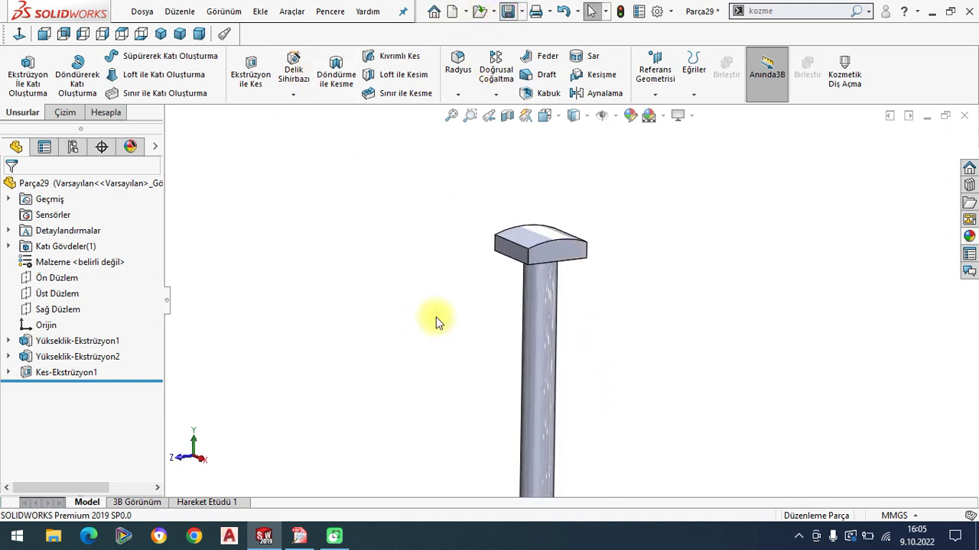
{"action": "key", "text": "ctrl+s"}
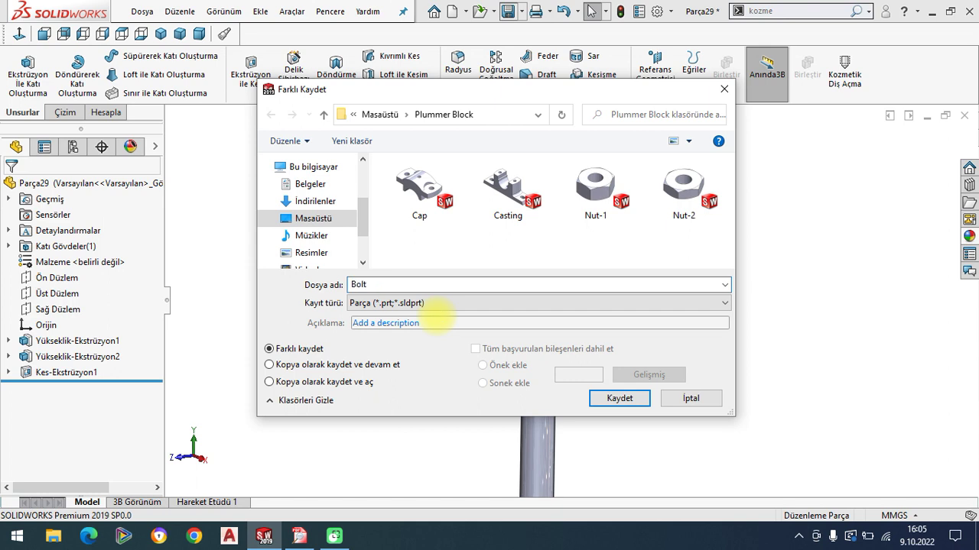
{"action": "key", "text": "Return"}
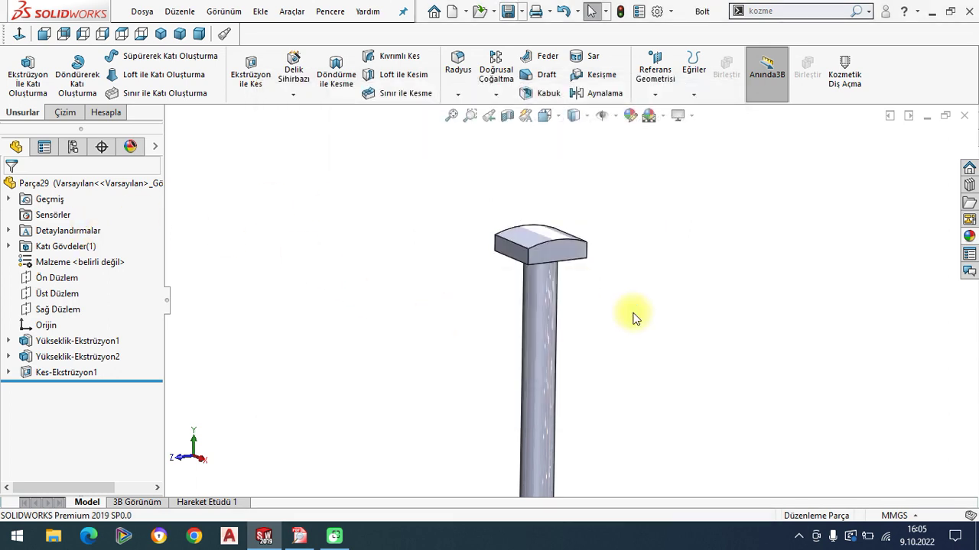
{"action": "left_click", "coordinate": [966, 116]}
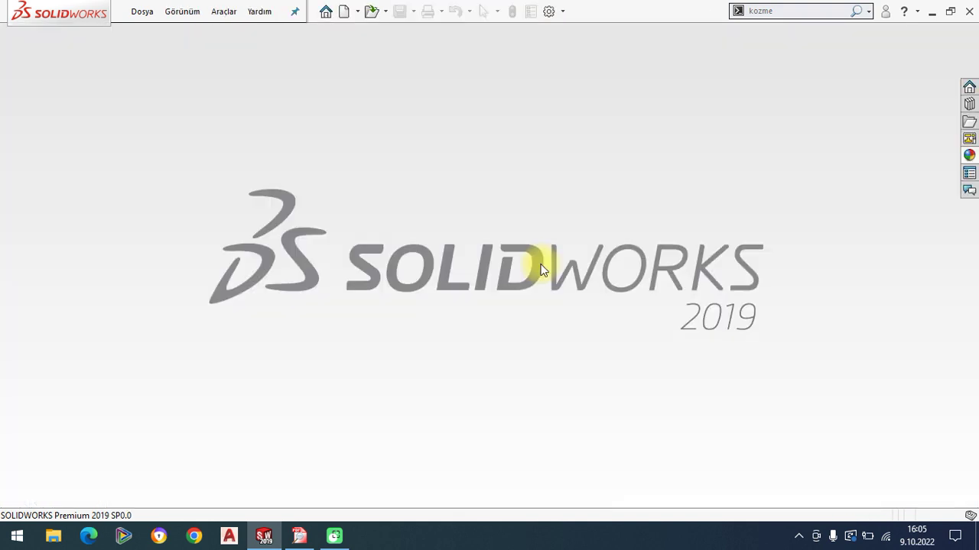
Step: Create a new part document and glance at the reference drawing
{"action": "left_click", "coordinate": [135, 13]}
{"action": "left_click", "coordinate": [98, 33]}
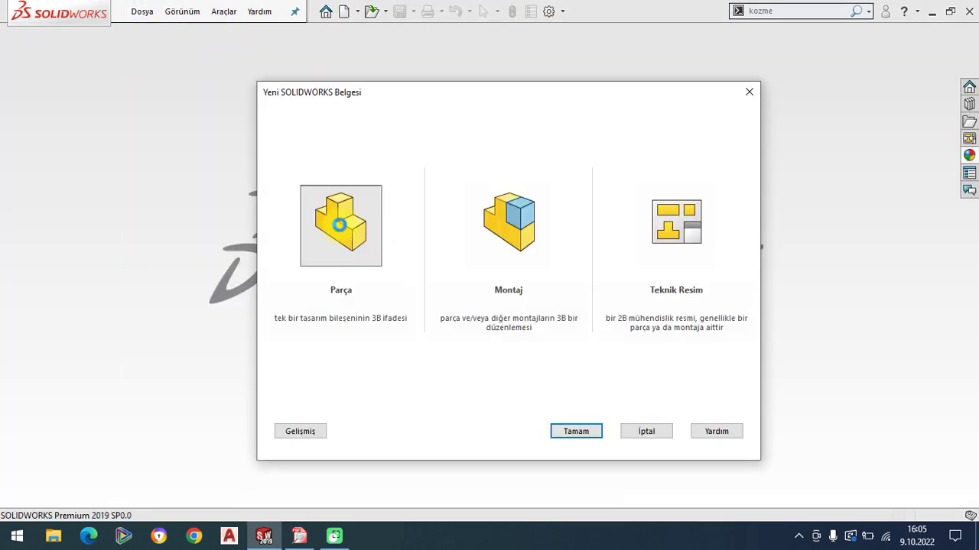
{"action": "left_click", "coordinate": [299, 536]}
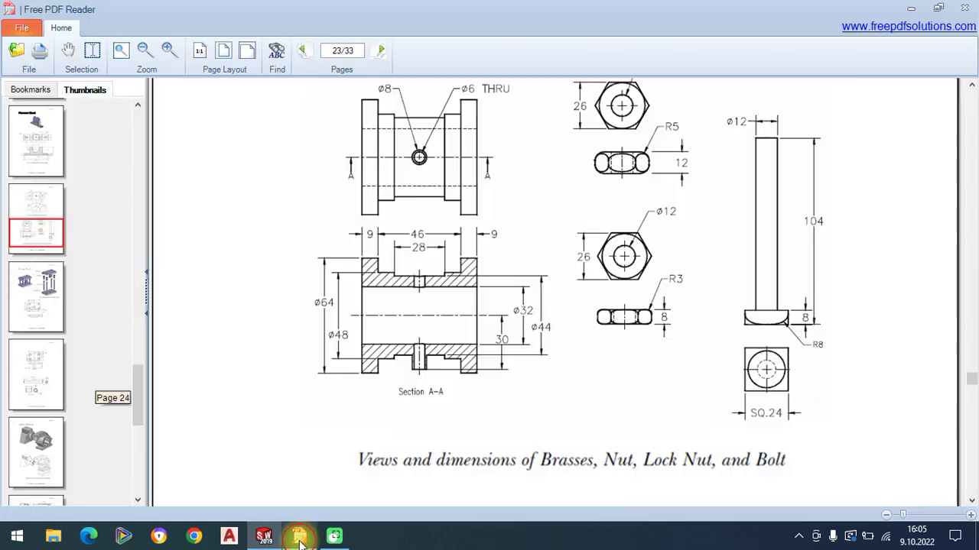
{"action": "scroll", "coordinate": [546, 328], "scroll_direction": "down", "scroll_amount": 3}
{"action": "left_click_drag", "start_coordinate": [559, 373], "coordinate": [557, 413]}
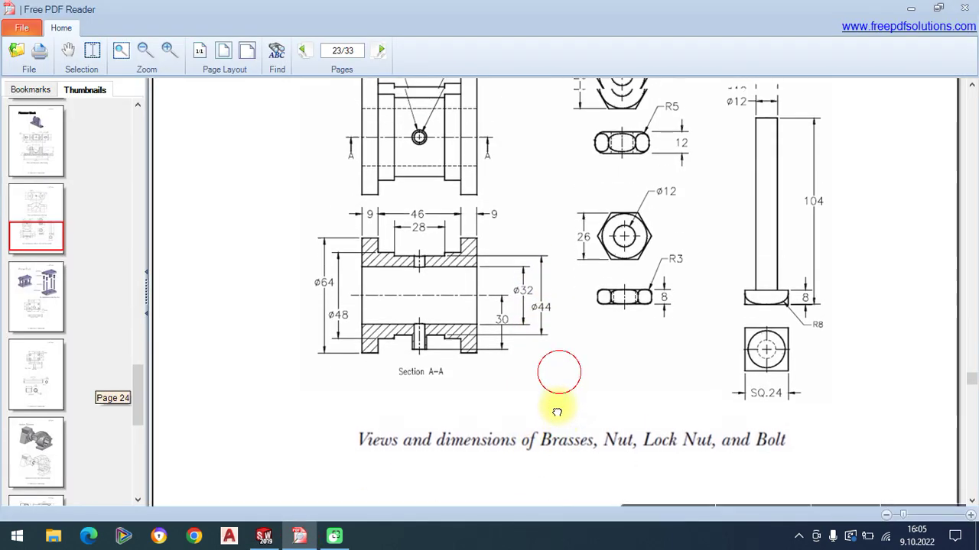
{"action": "left_click", "coordinate": [264, 535]}
Step: Save the new part as Brasses in the Plummer Block folder
{"action": "left_click", "coordinate": [507, 12]}
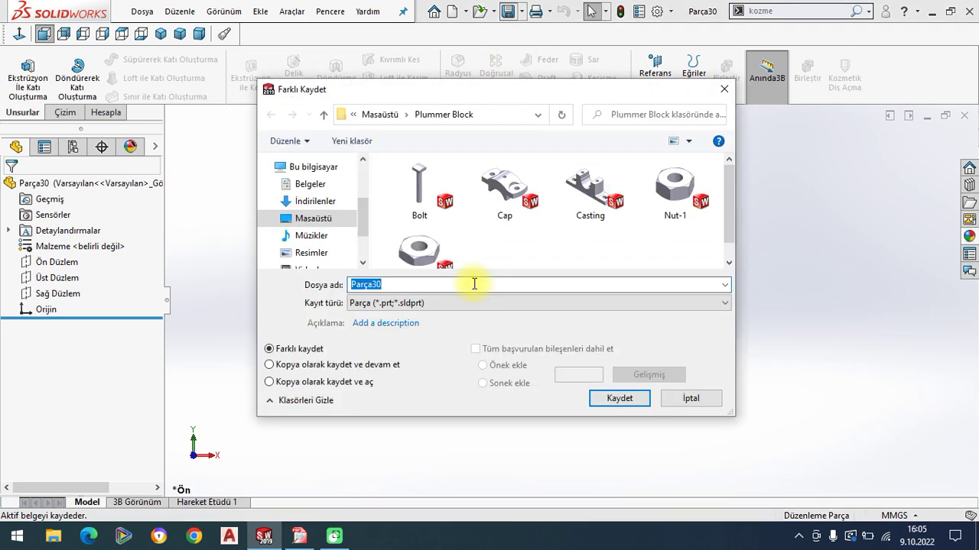
{"action": "type", "text": "Bra"}
{"action": "key", "text": "Return"}
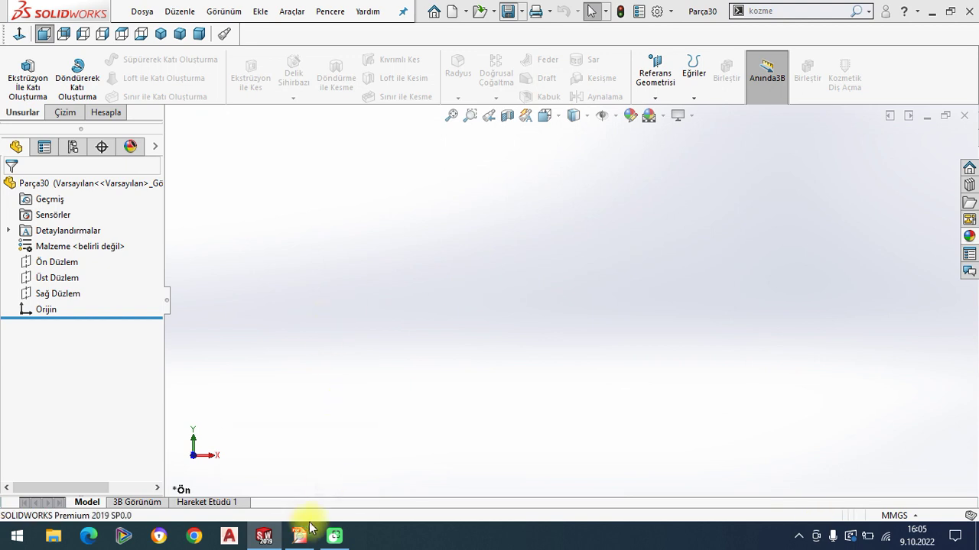
Step: In the PDF, zoom in on page 23's Brasses Section A-A showing ø64, ø48, ø44, ø32
{"action": "left_click", "coordinate": [300, 536]}
{"action": "scroll", "coordinate": [520, 337], "scroll_direction": "up", "scroll_amount": 3}
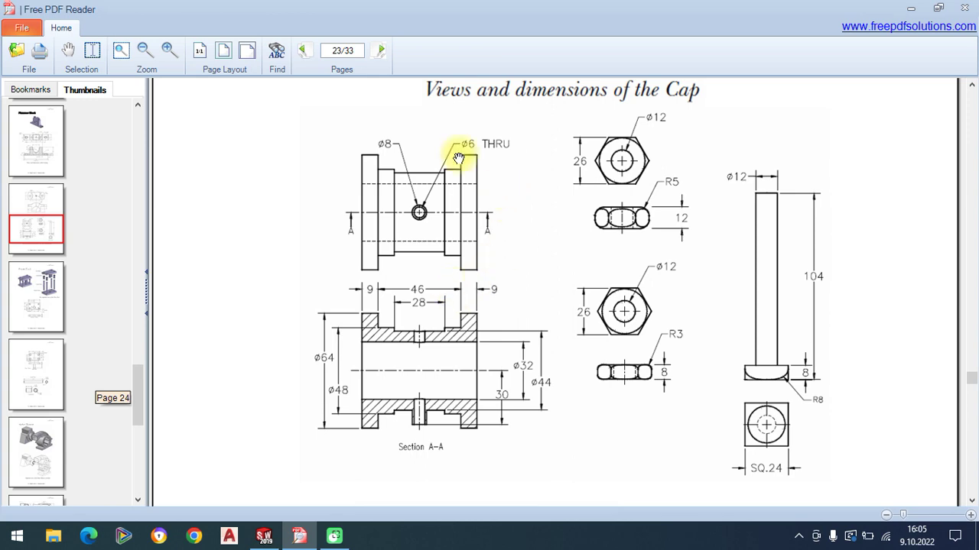
{"action": "scroll", "coordinate": [500, 371], "scroll_direction": "up", "scroll_amount": 3}
{"action": "scroll", "coordinate": [627, 149], "scroll_direction": "up", "scroll_amount": 2}
{"action": "scroll", "coordinate": [627, 339], "scroll_direction": "up", "scroll_amount": 3}
{"action": "scroll", "coordinate": [609, 395], "scroll_direction": "up", "scroll_amount": 4}
{"action": "scroll", "coordinate": [612, 344], "scroll_direction": "up", "scroll_amount": 4}
{"action": "scroll", "coordinate": [616, 275], "scroll_direction": "up", "scroll_amount": 2}
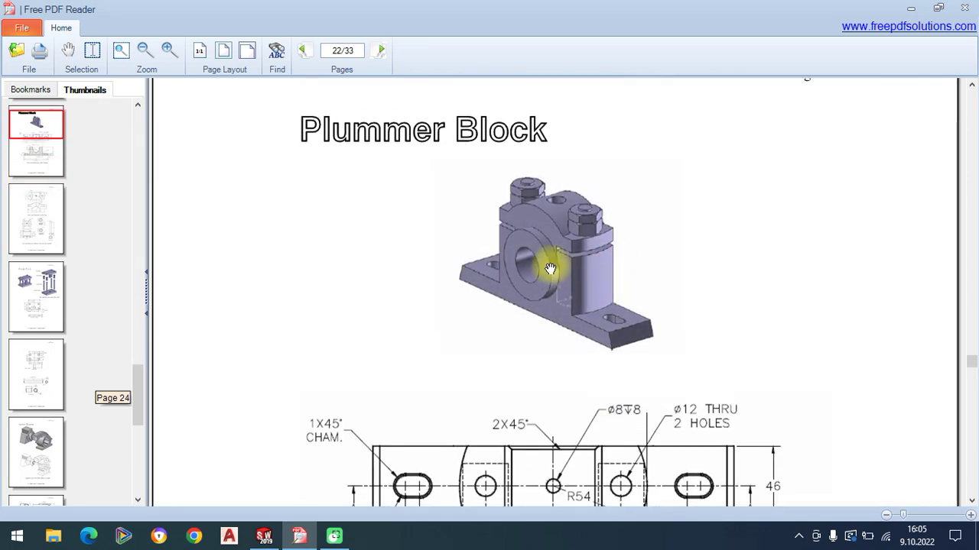
{"action": "scroll", "coordinate": [555, 265], "scroll_direction": "up", "scroll_amount": 1}
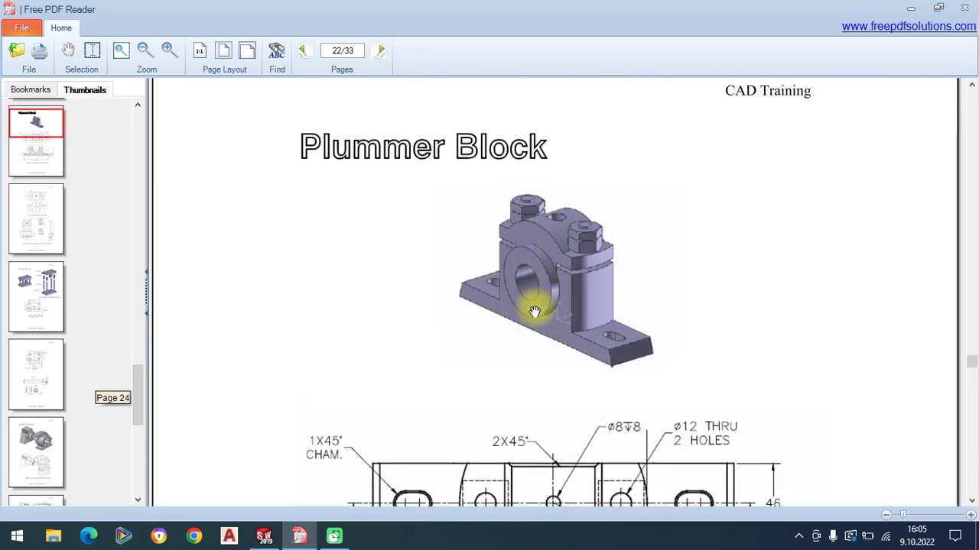
{"action": "scroll", "coordinate": [634, 318], "scroll_direction": "down", "scroll_amount": 5}
{"action": "scroll", "coordinate": [634, 318], "scroll_direction": "down", "scroll_amount": 3}
{"action": "scroll", "coordinate": [601, 269], "scroll_direction": "down", "scroll_amount": 4}
{"action": "scroll", "coordinate": [574, 225], "scroll_direction": "down", "scroll_amount": 2}
{"action": "scroll", "coordinate": [542, 328], "scroll_direction": "down", "scroll_amount": 3}
{"action": "scroll", "coordinate": [539, 309], "scroll_direction": "down", "scroll_amount": 3}
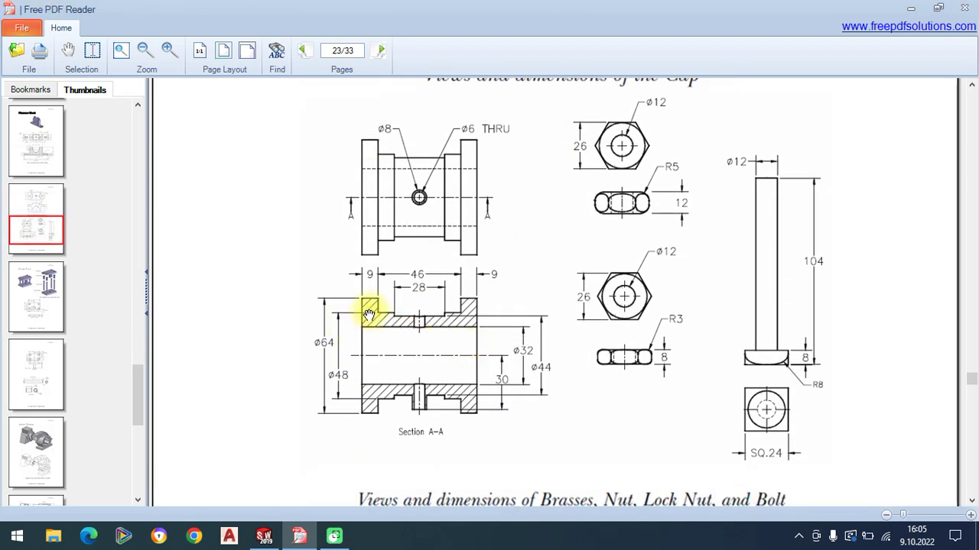
{"action": "left_click", "coordinate": [170, 51]}
{"action": "mouse_move", "coordinate": [545, 313]}
{"action": "left_mouse_down"}
{"action": "mouse_move", "coordinate": [476, 241]}
{"action": "mouse_move", "coordinate": [489, 209]}
{"action": "left_mouse_up"}
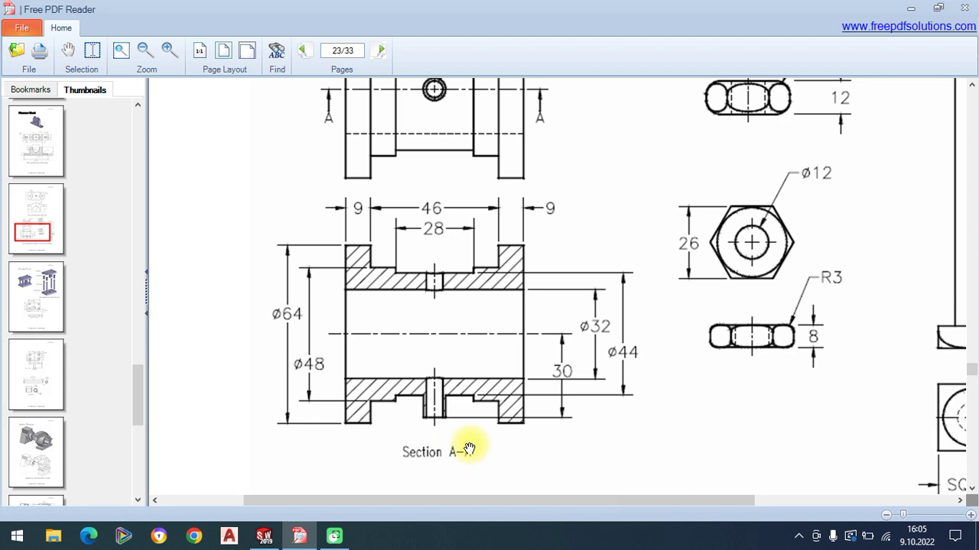
{"action": "left_click", "coordinate": [263, 536]}
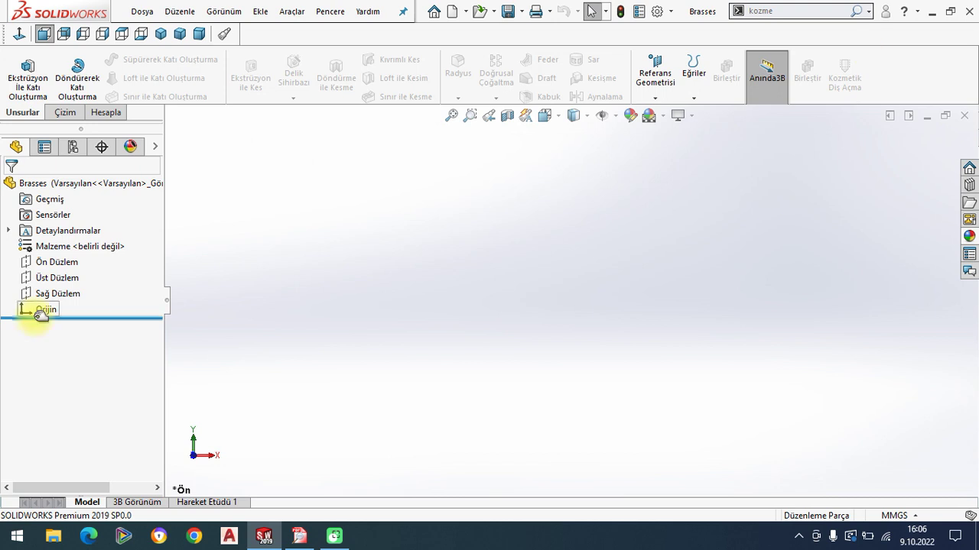
Step: Start a Front Plane sketch and draw a horizontal construction centerline through the origin
{"action": "left_click", "coordinate": [28, 262]}
{"action": "left_click", "coordinate": [55, 246]}
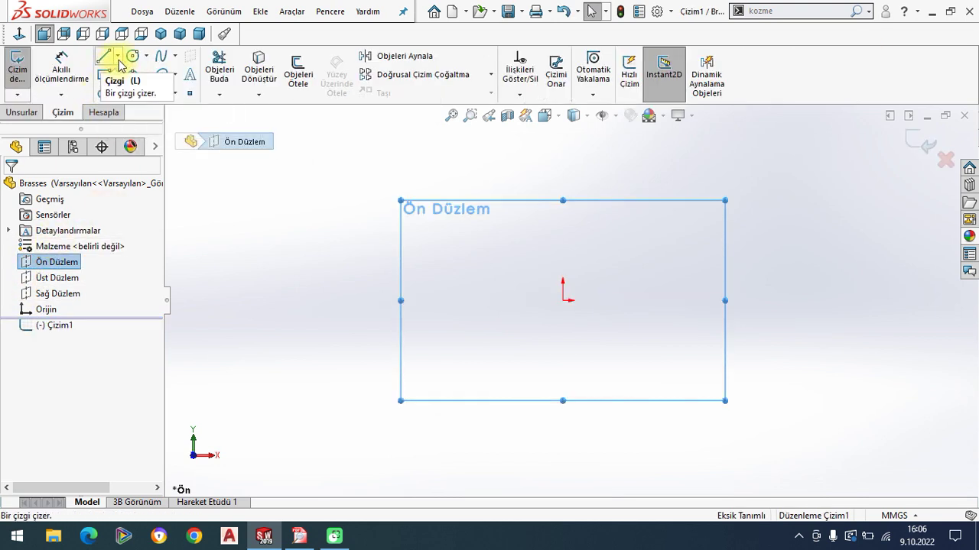
{"action": "left_click", "coordinate": [119, 58]}
{"action": "left_click", "coordinate": [123, 105]}
{"action": "left_click", "coordinate": [563, 300]}
{"action": "left_click", "coordinate": [662, 300]}
{"action": "right_click", "coordinate": [292, 242]}
{"action": "left_click", "coordinate": [328, 251]}
{"action": "left_click", "coordinate": [540, 299]}
{"action": "left_click", "coordinate": [574, 259]}
Step: Draw the profile's vertical left edge above the centerline
{"action": "left_click", "coordinate": [302, 536]}
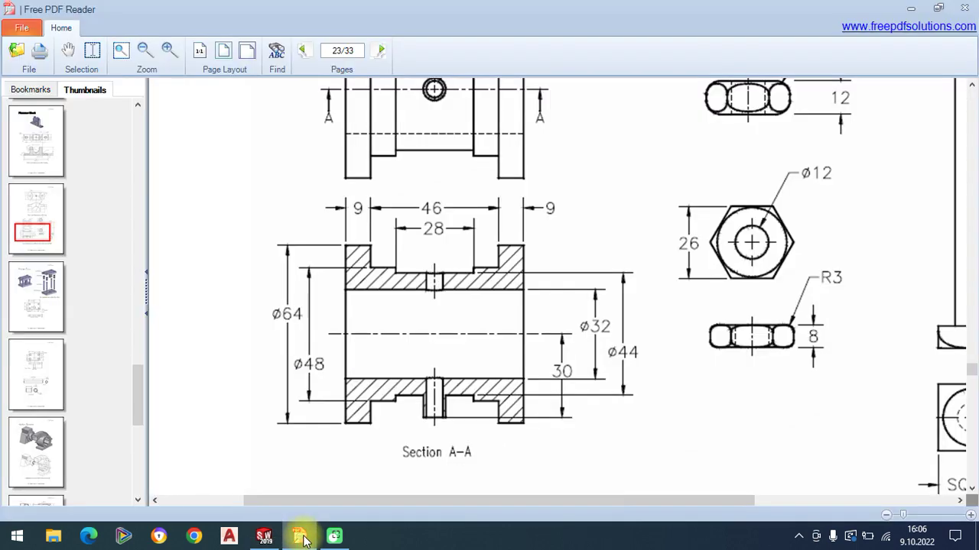
{"action": "left_click", "coordinate": [271, 534]}
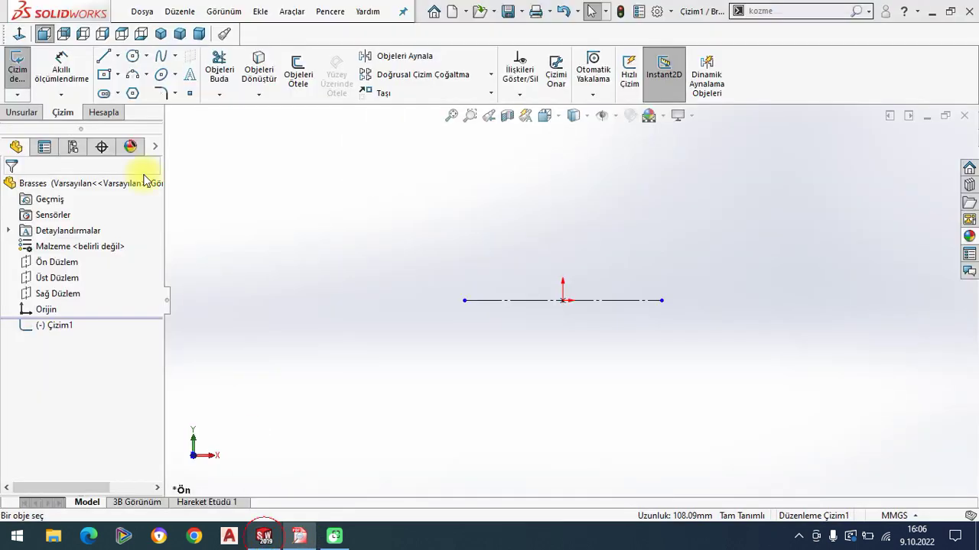
{"action": "left_click", "coordinate": [104, 56]}
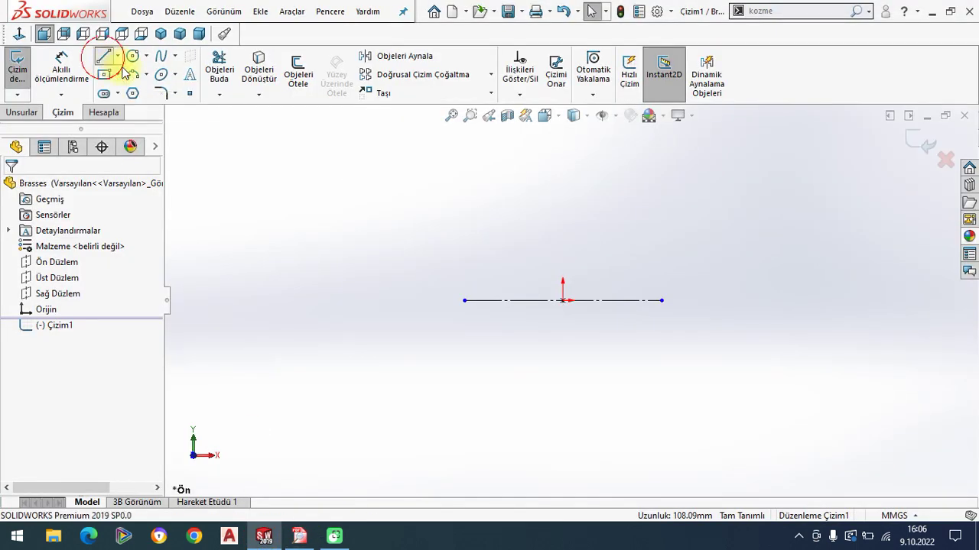
{"action": "left_click", "coordinate": [464, 219]}
{"action": "left_click", "coordinate": [465, 181]}
{"action": "left_click", "coordinate": [299, 536]}
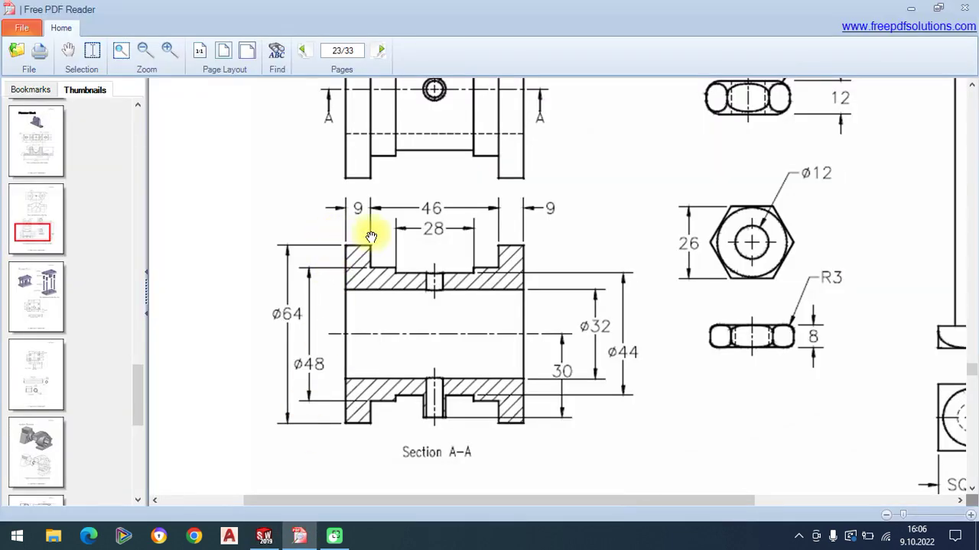
{"action": "left_click", "coordinate": [264, 537]}
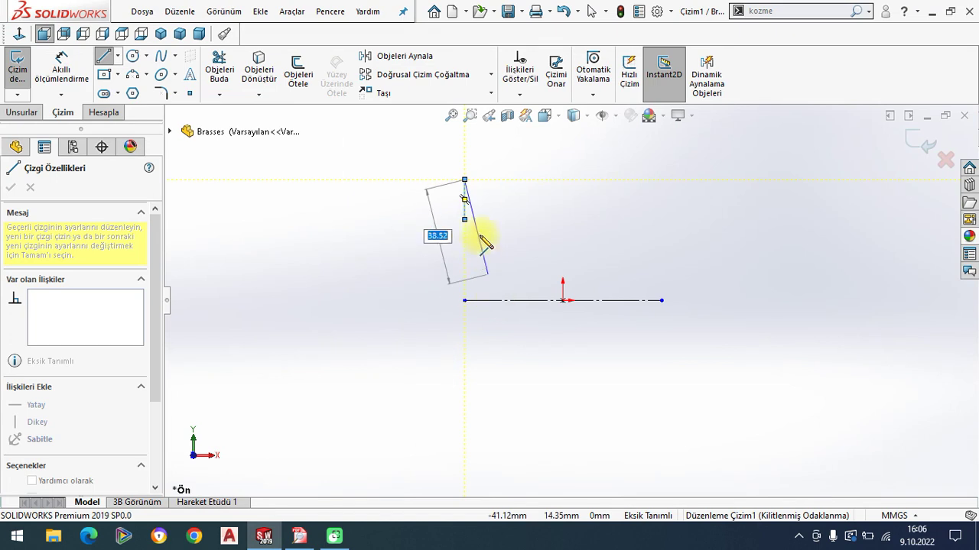
Step: Continue the outline with the top flange edge, two steps down, and the lower edge
{"action": "left_click", "coordinate": [496, 180]}
{"action": "left_click", "coordinate": [493, 200]}
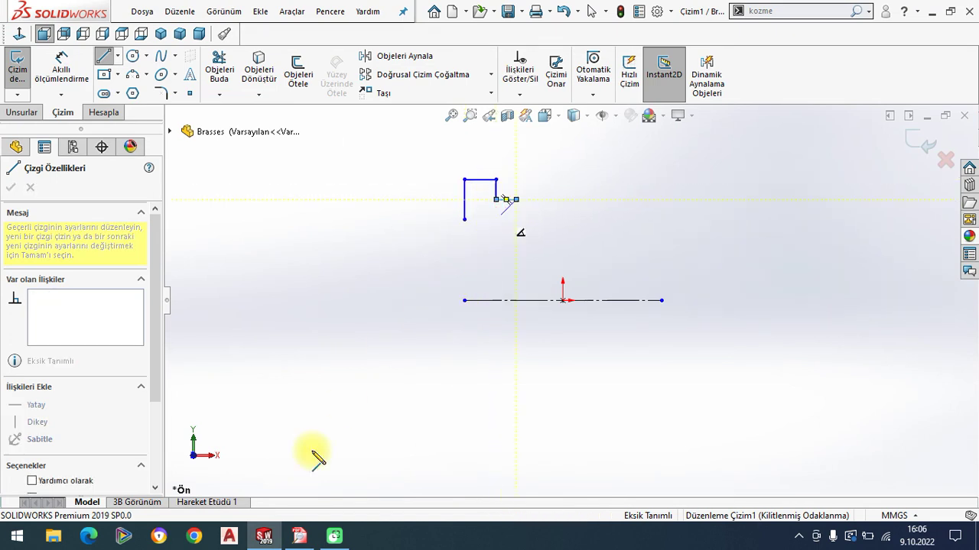
{"action": "left_click", "coordinate": [299, 536]}
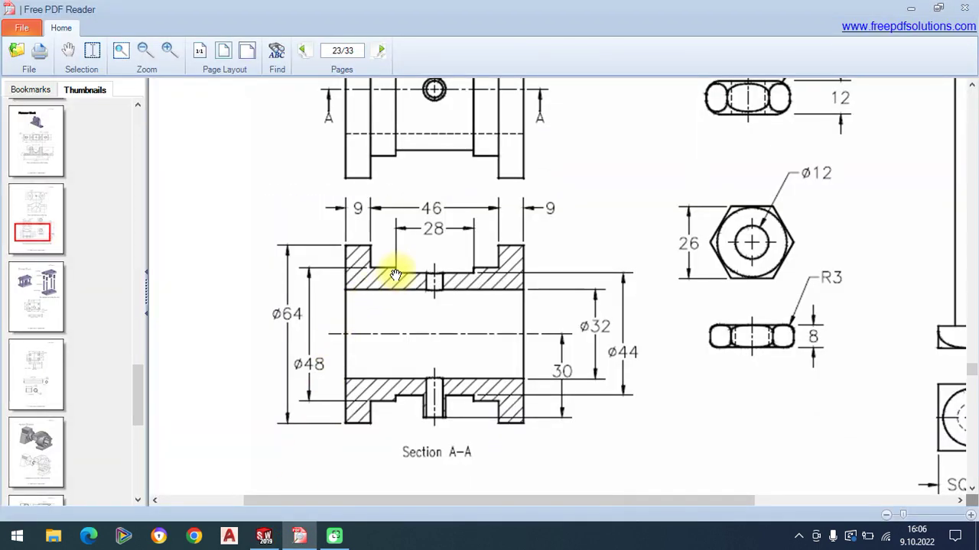
{"action": "left_click", "coordinate": [264, 537]}
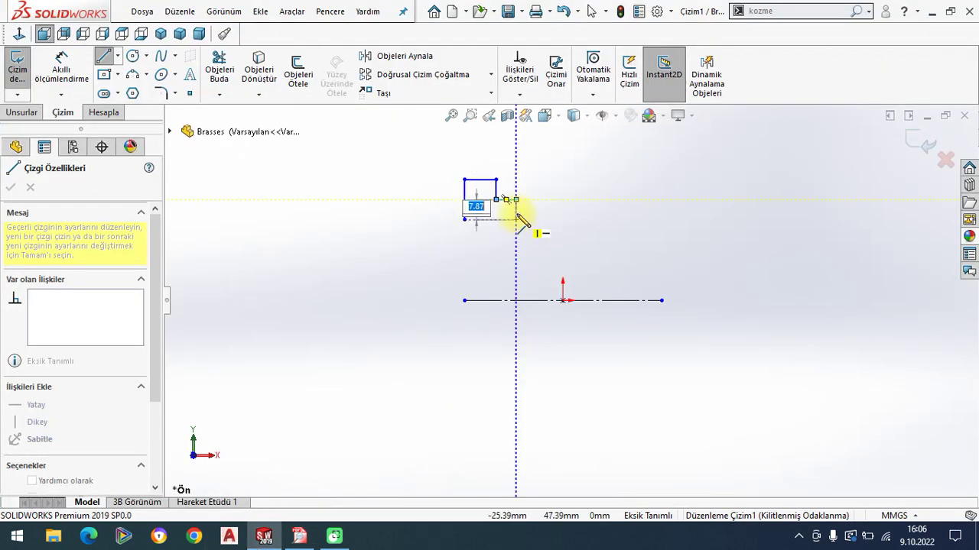
{"action": "left_click", "coordinate": [516, 202]}
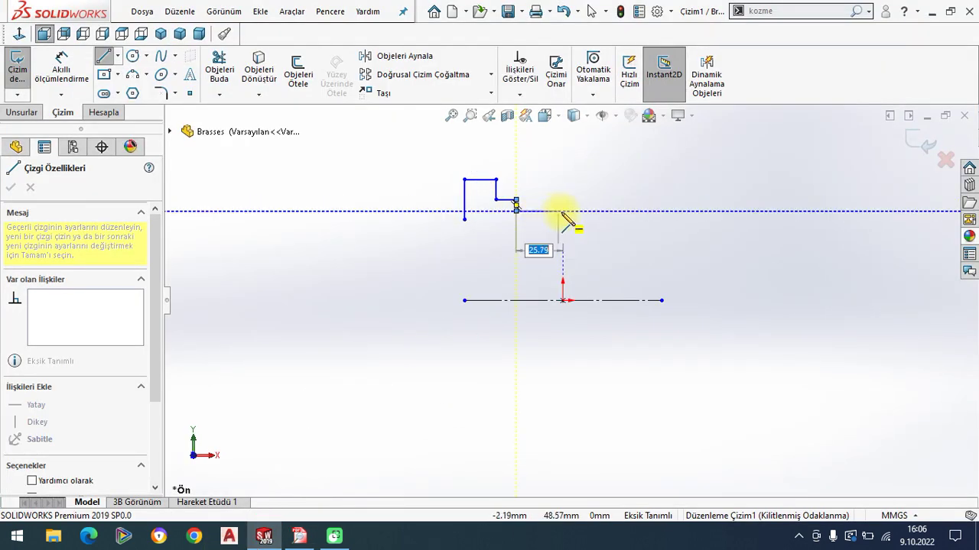
{"action": "left_click", "coordinate": [563, 213]}
{"action": "right_click", "coordinate": [279, 264]}
{"action": "left_click", "coordinate": [284, 269]}
{"action": "left_click", "coordinate": [298, 537]}
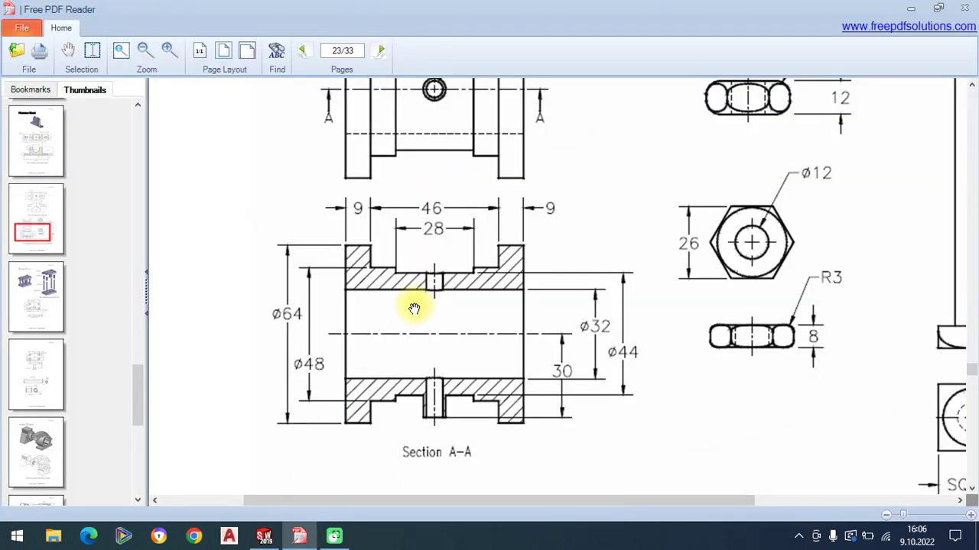
{"action": "left_click", "coordinate": [264, 537]}
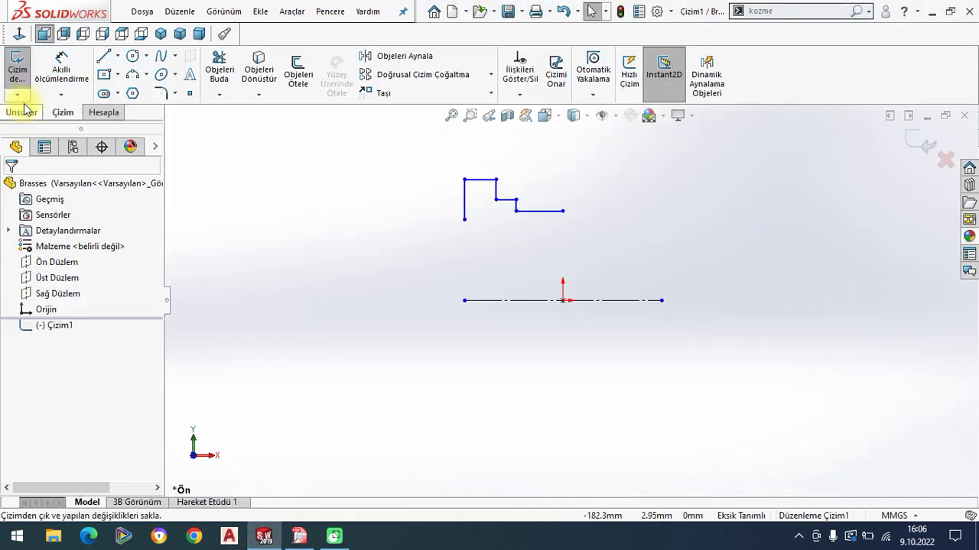
Step: Close the profile with a bottom line and nudge its bottom-left corner upward
{"action": "left_click", "coordinate": [104, 61]}
{"action": "left_click", "coordinate": [464, 219]}
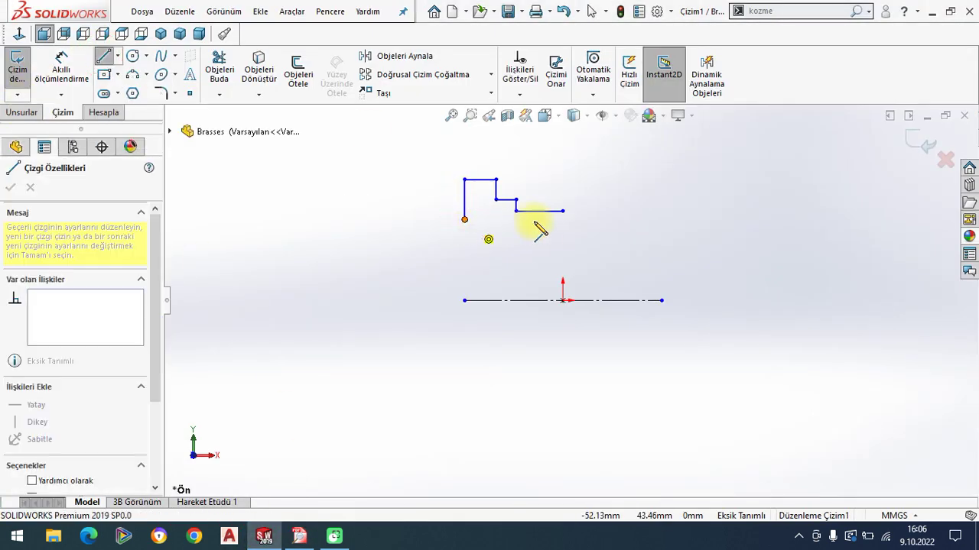
{"action": "left_click", "coordinate": [563, 219]}
{"action": "right_click", "coordinate": [362, 197]}
{"action": "key", "text": "Escape"}
{"action": "key", "text": "Escape"}
{"action": "scroll", "coordinate": [569, 227], "scroll_direction": "down", "scroll_amount": 2}
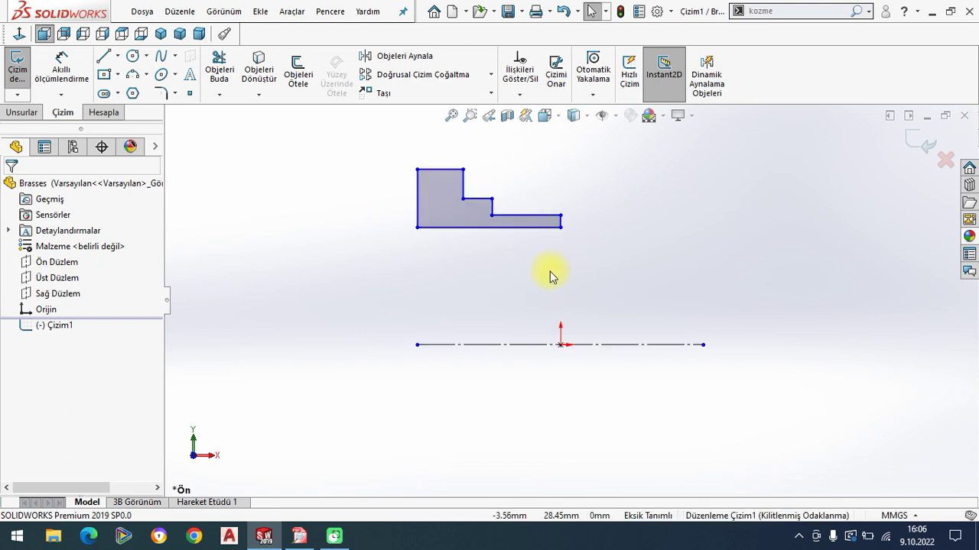
{"action": "scroll", "coordinate": [550, 271], "scroll_direction": "down", "scroll_amount": 1}
{"action": "left_click", "coordinate": [390, 236]}
{"action": "left_click_drag", "start_coordinate": [390, 235], "coordinate": [392, 226]}
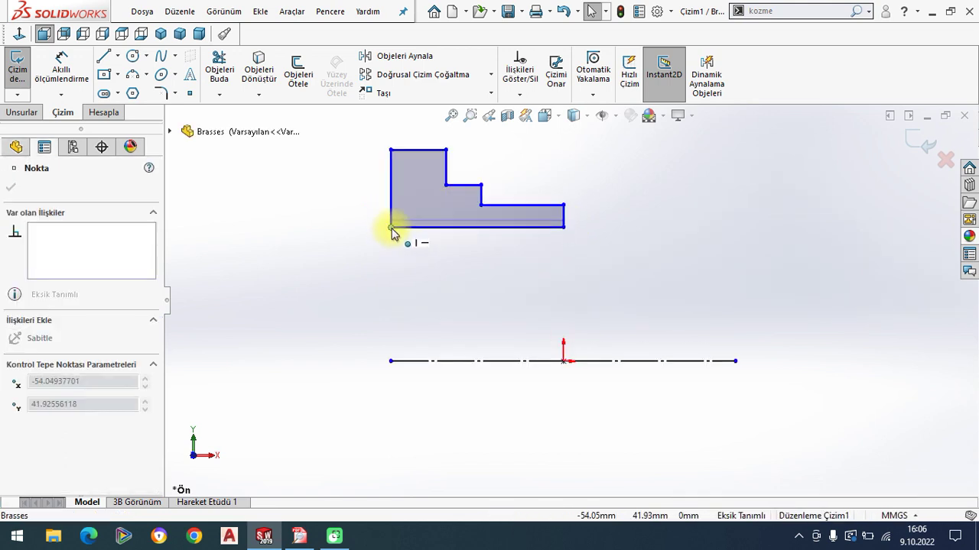
{"action": "left_click", "coordinate": [318, 248]}
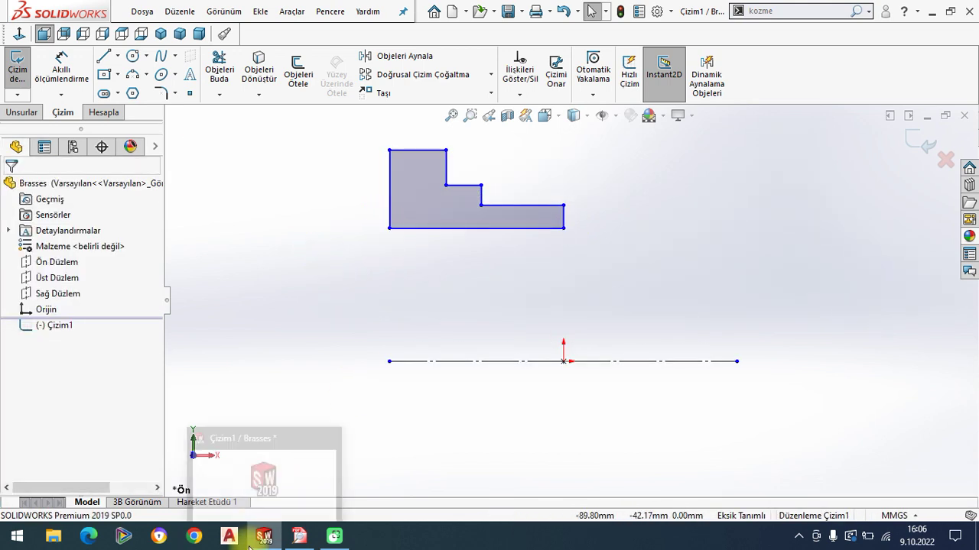
{"action": "left_click", "coordinate": [299, 536]}
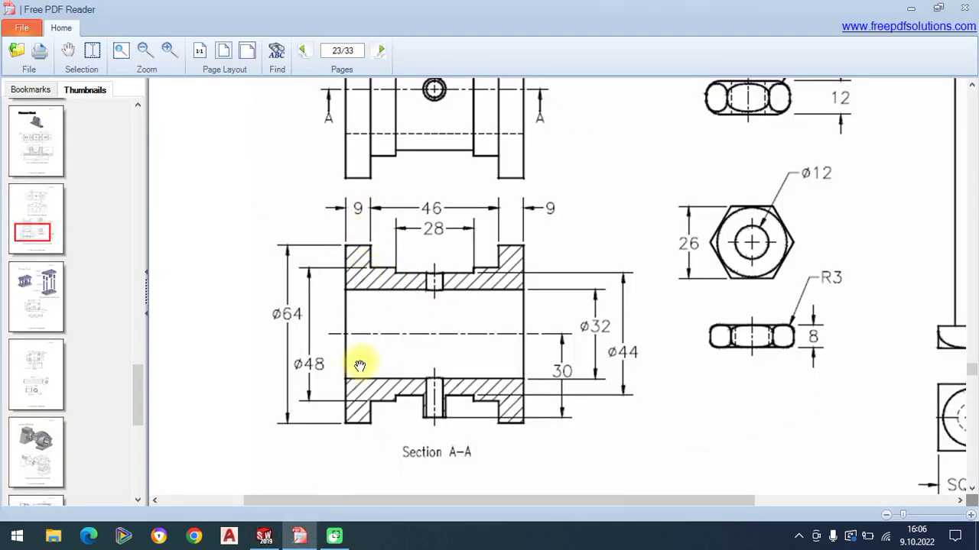
Step: Add diameter dimensions of 64 and 48 mm about the centreline
{"action": "left_click", "coordinate": [263, 536]}
{"action": "left_click", "coordinate": [61, 73]}
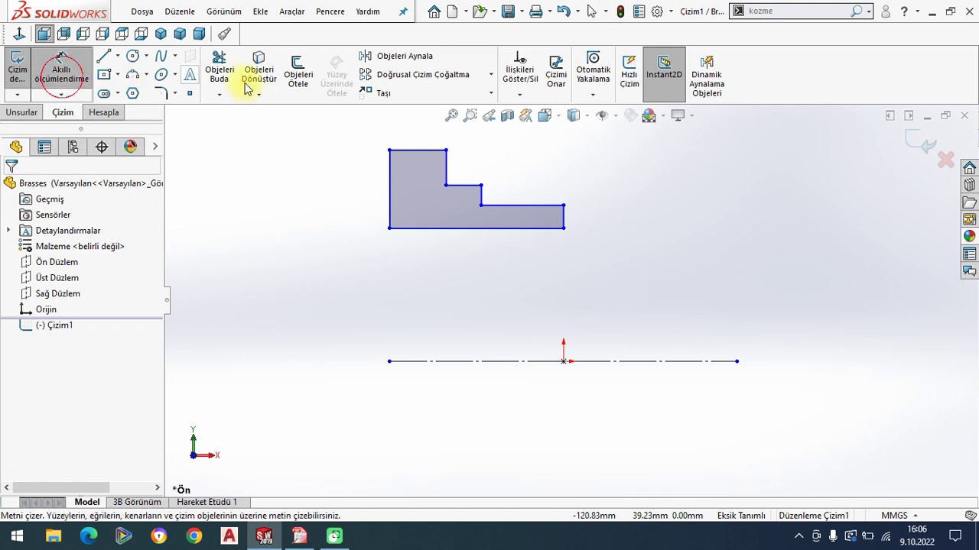
{"action": "left_click", "coordinate": [406, 150]}
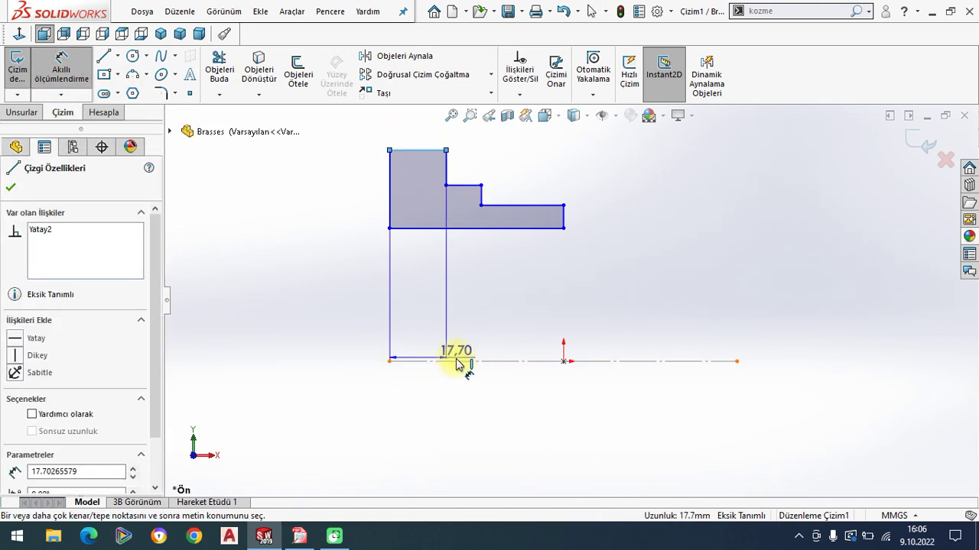
{"action": "left_click", "coordinate": [454, 361]}
{"action": "left_click", "coordinate": [331, 406]}
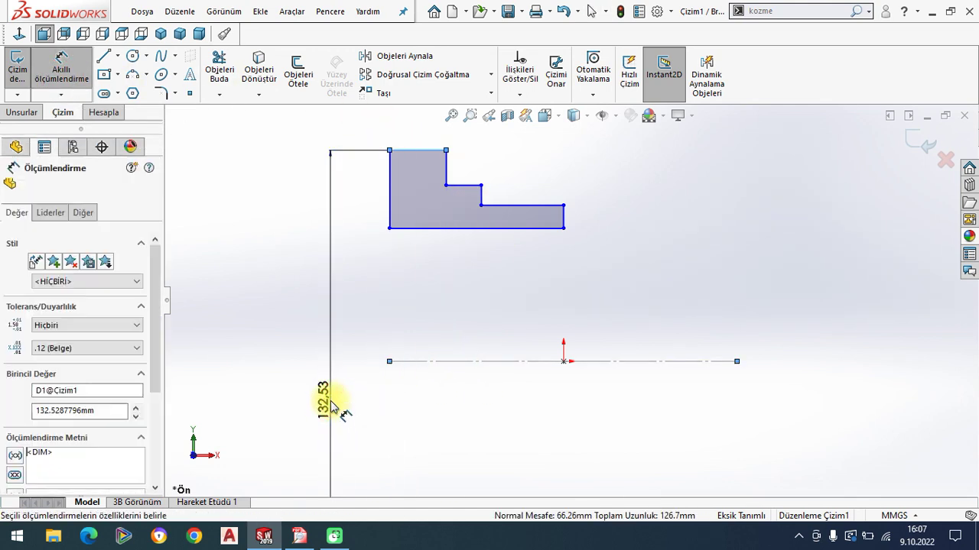
{"action": "type", "text": "64"}
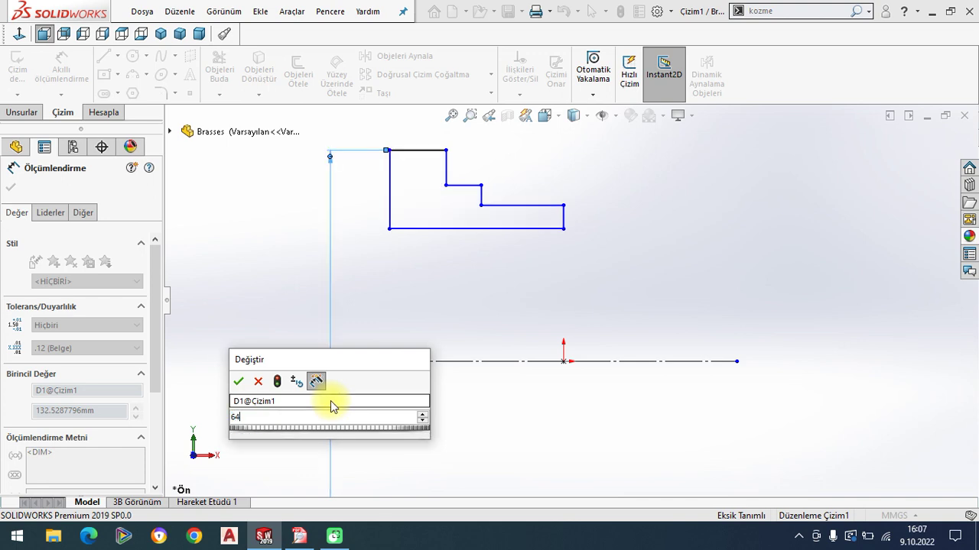
{"action": "key", "text": "Return"}
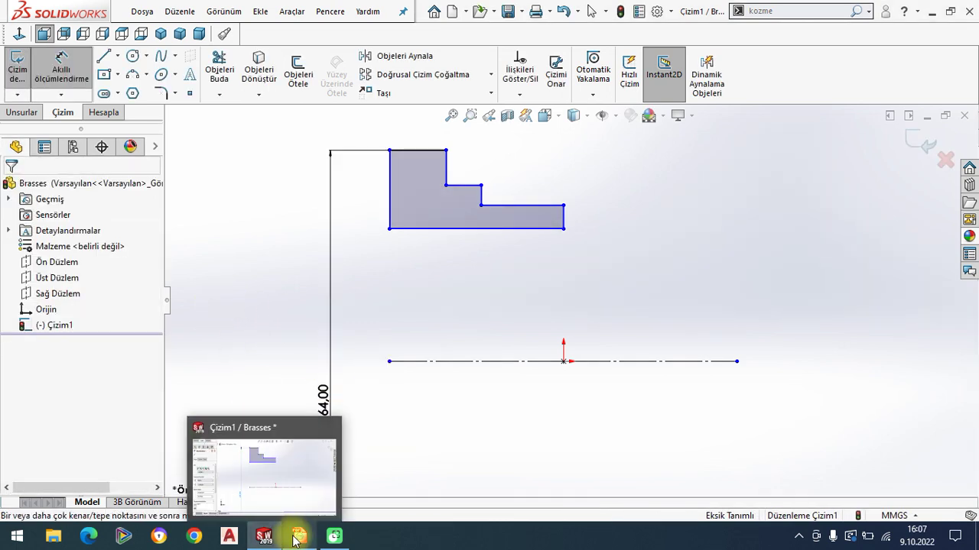
{"action": "left_click", "coordinate": [299, 536]}
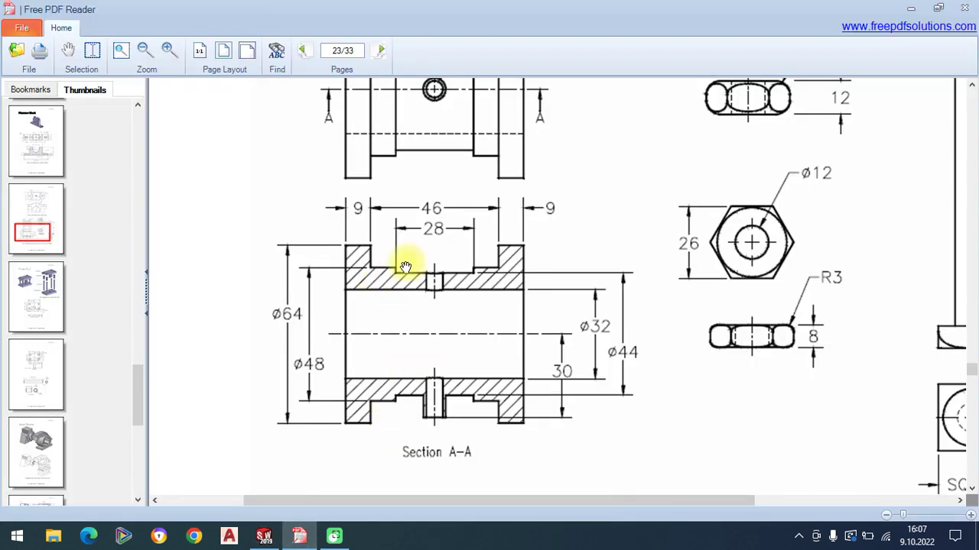
{"action": "left_click", "coordinate": [263, 536]}
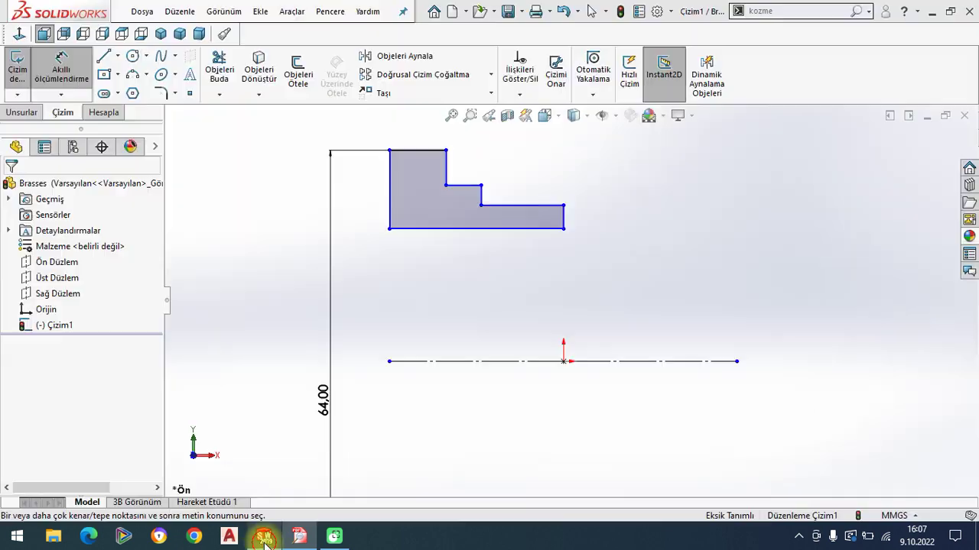
{"action": "left_click", "coordinate": [457, 187]}
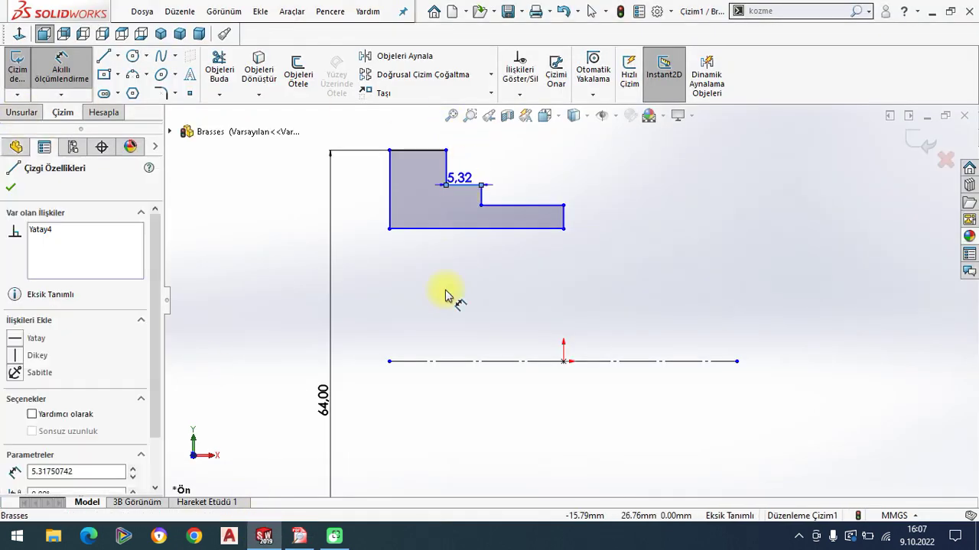
{"action": "left_click", "coordinate": [448, 361]}
{"action": "left_click", "coordinate": [431, 389]}
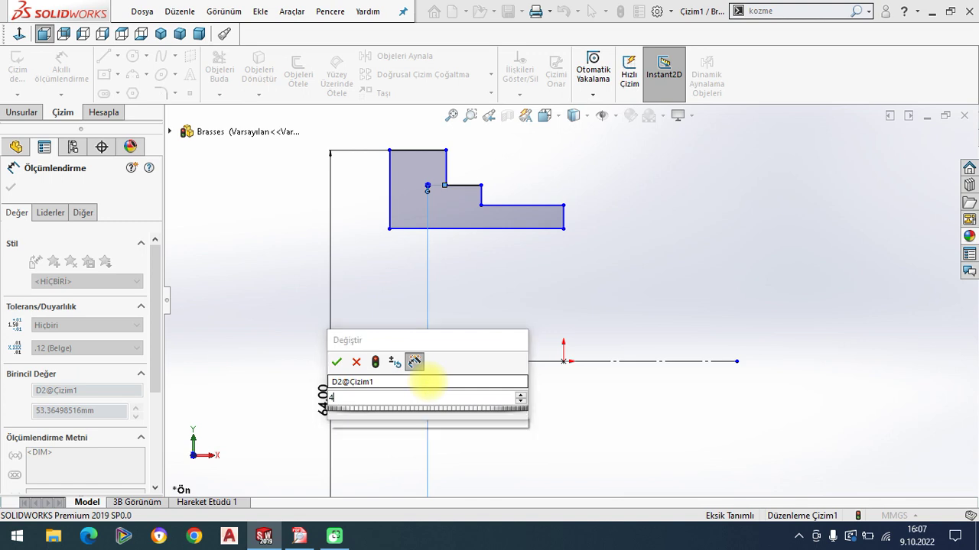
{"action": "key", "text": "Return"}
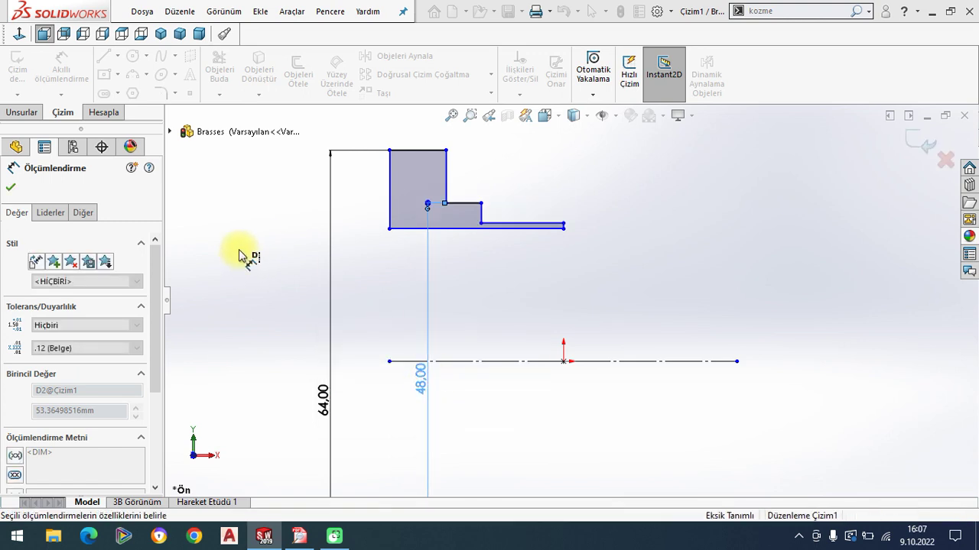
Step: Add diameter dimensions of 44 and 32 mm for the lower step and bottom edge
{"action": "left_click", "coordinate": [303, 541]}
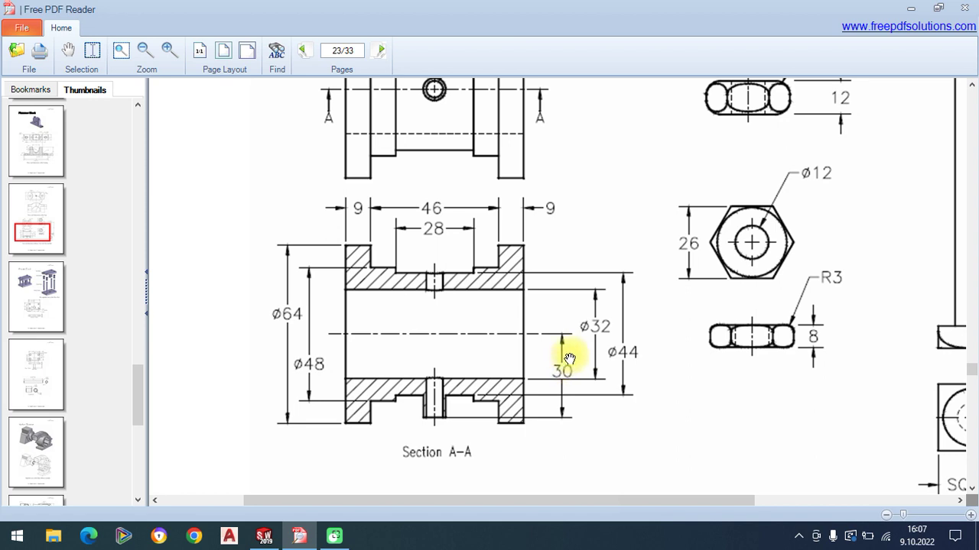
{"action": "left_click", "coordinate": [264, 536]}
{"action": "left_click", "coordinate": [525, 228]}
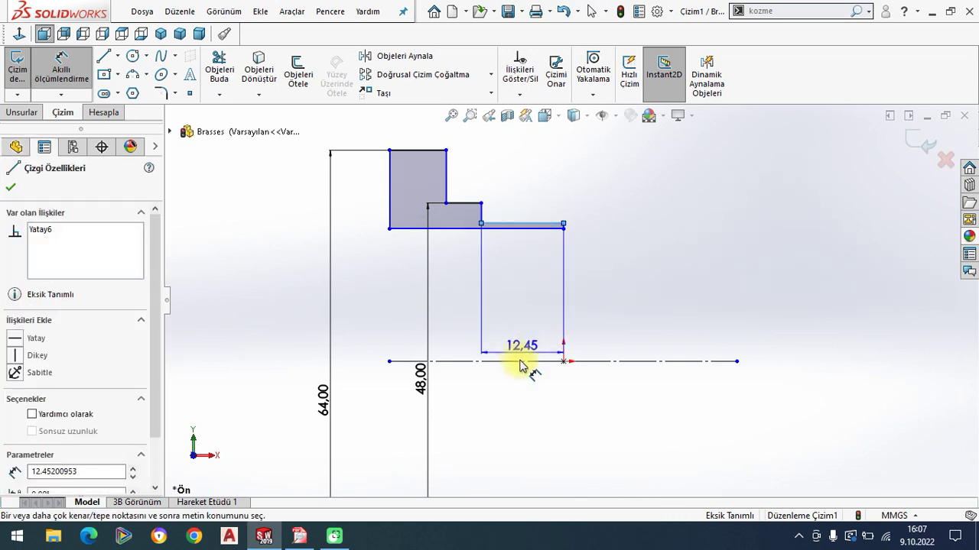
{"action": "left_click", "coordinate": [517, 363]}
{"action": "left_click", "coordinate": [518, 396]}
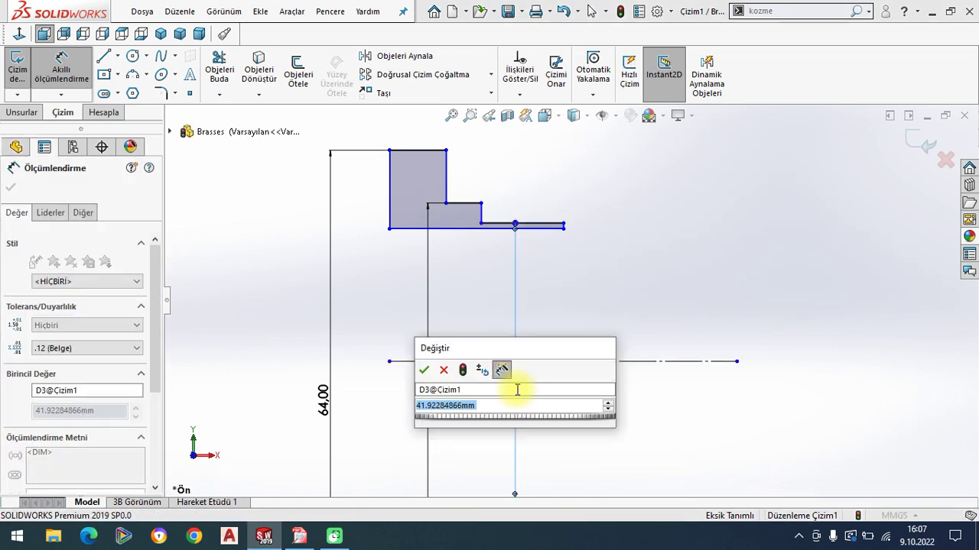
{"action": "type", "text": "44"}
{"action": "key", "text": "Return"}
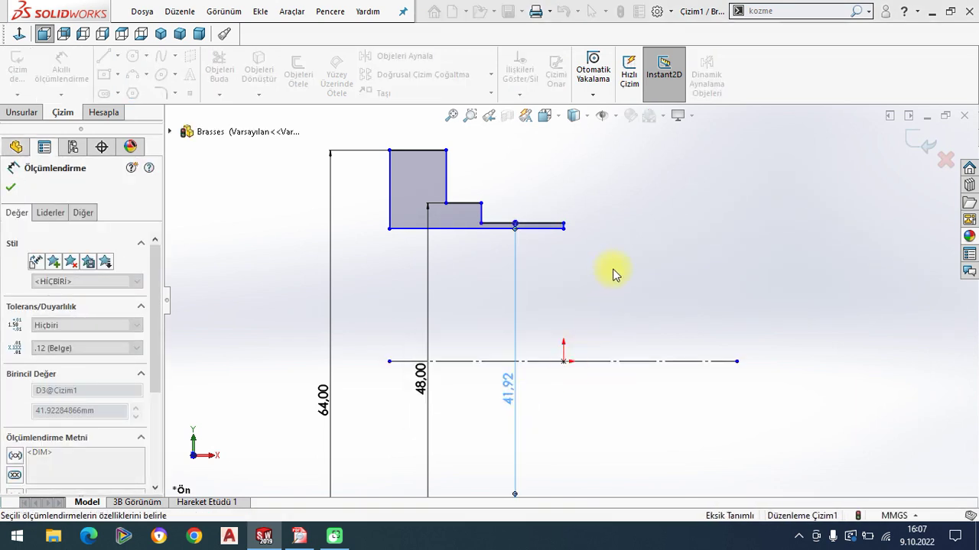
{"action": "left_click", "coordinate": [484, 228]}
{"action": "left_click", "coordinate": [477, 361]}
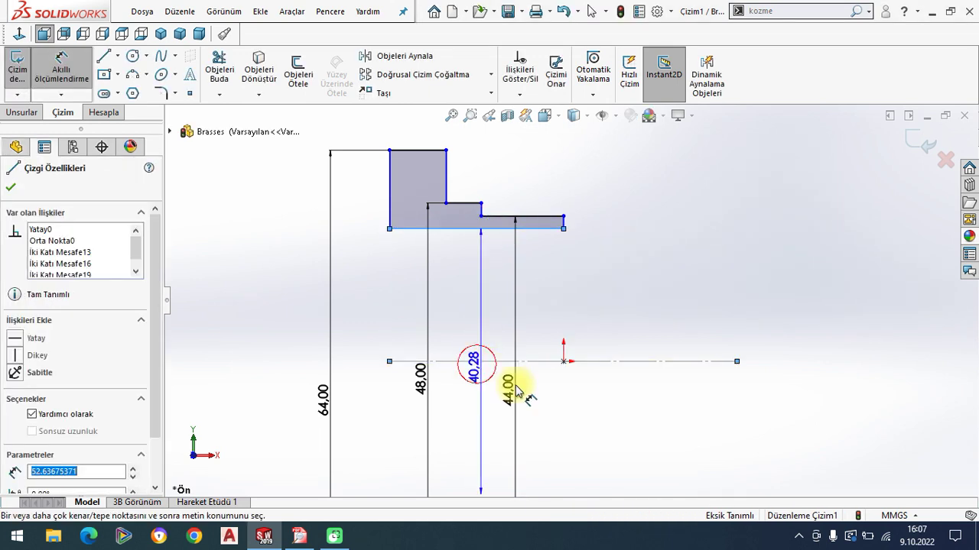
{"action": "left_click", "coordinate": [694, 447]}
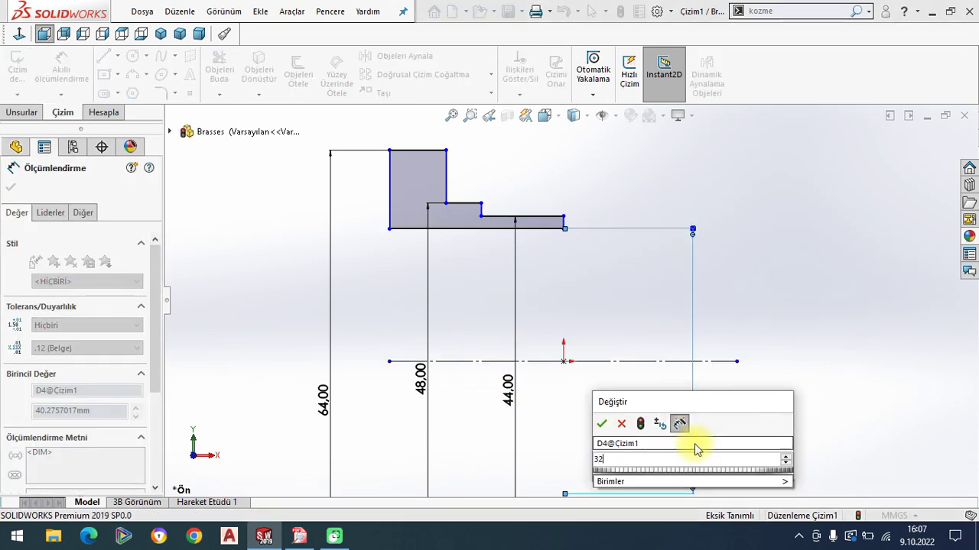
{"action": "type", "text": "32"}
{"action": "key", "text": "Return"}
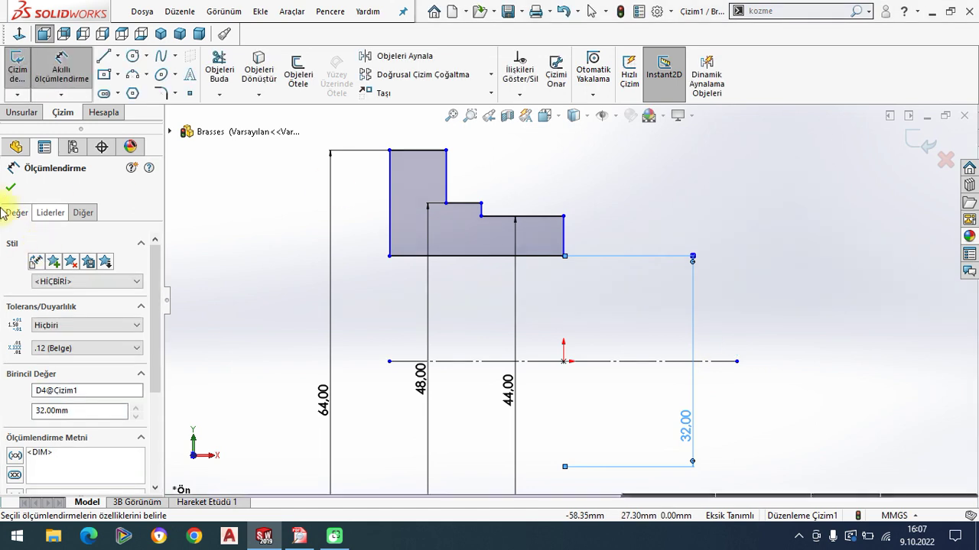
{"action": "left_click", "coordinate": [13, 188]}
Step: Move the 64.00, 48.00, 44.00 and 32.00 dimensions to the left of the profile
{"action": "scroll", "coordinate": [626, 390], "scroll_direction": "up", "scroll_amount": 2}
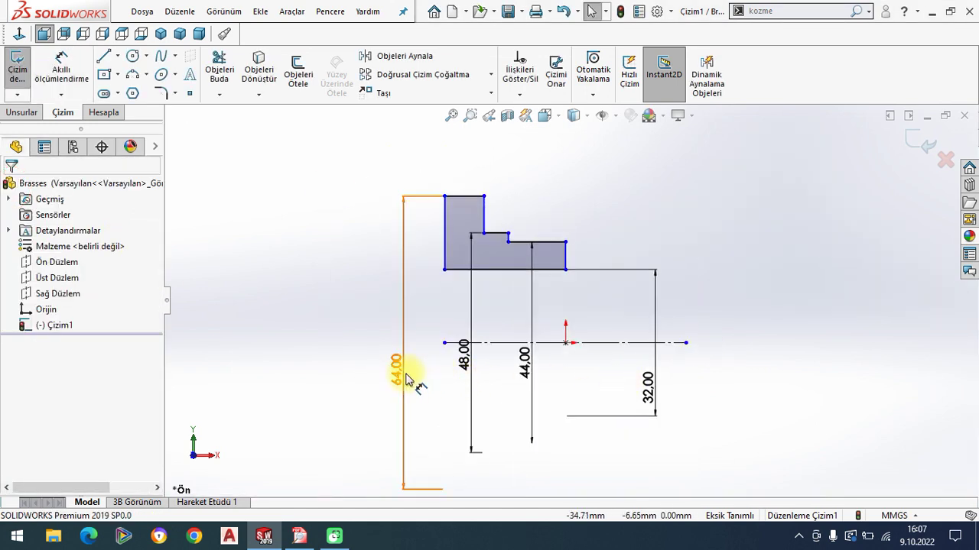
{"action": "left_click_drag", "start_coordinate": [410, 380], "coordinate": [341, 337]}
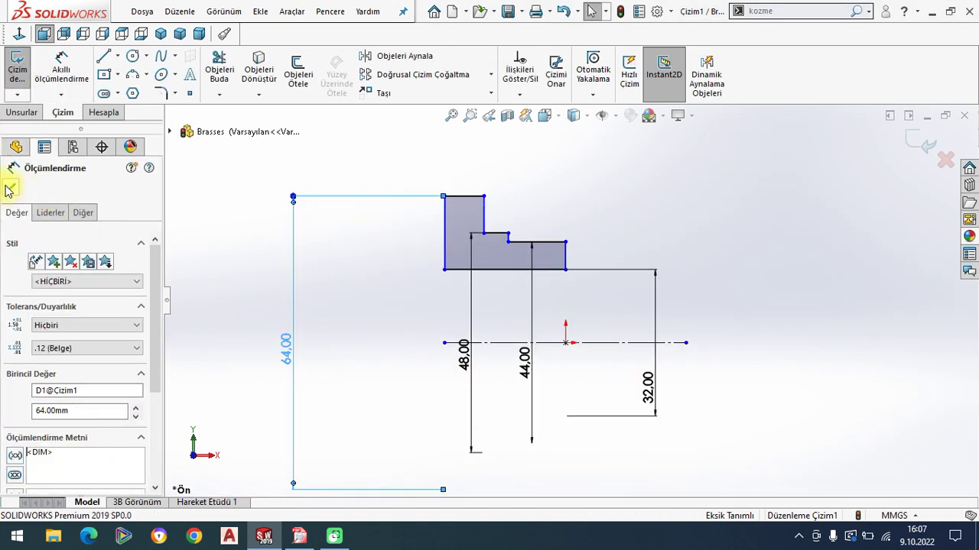
{"action": "left_click", "coordinate": [12, 188]}
{"action": "left_click_drag", "start_coordinate": [461, 351], "coordinate": [303, 289]}
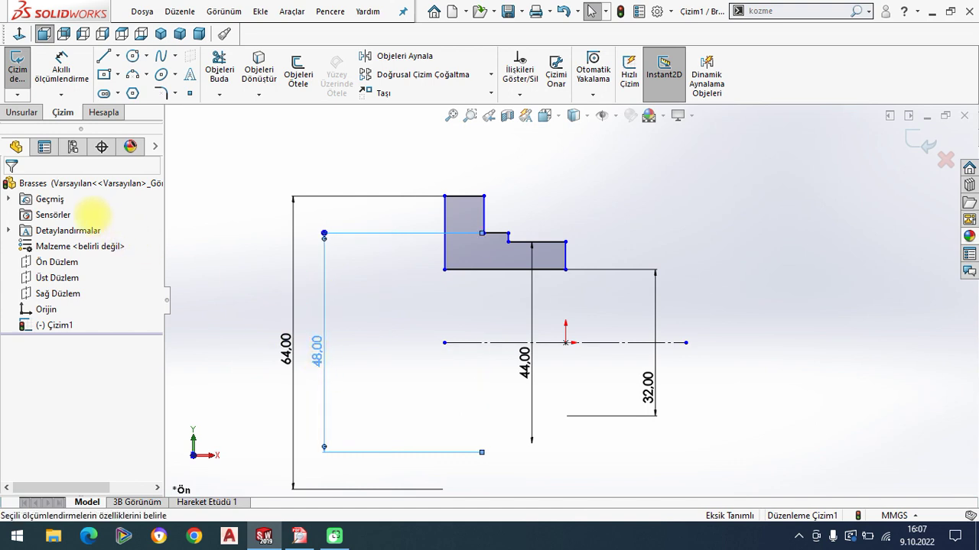
{"action": "left_click", "coordinate": [14, 189]}
{"action": "left_click_drag", "start_coordinate": [526, 360], "coordinate": [349, 366]}
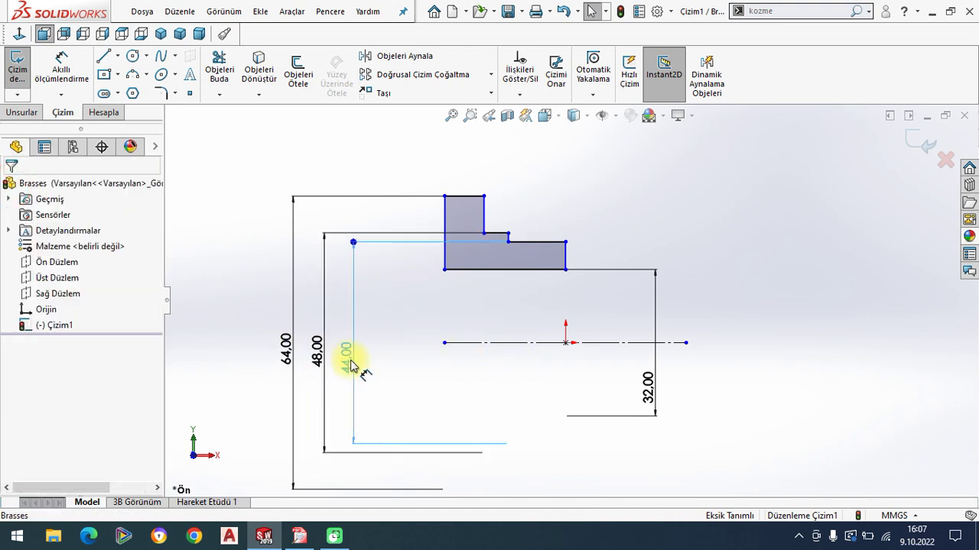
{"action": "left_click", "coordinate": [11, 186]}
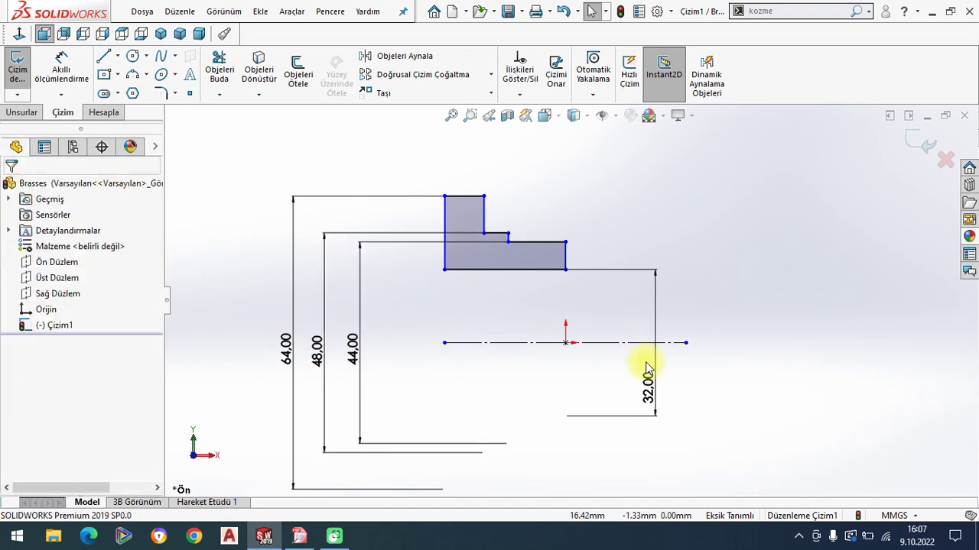
{"action": "left_click_drag", "start_coordinate": [654, 377], "coordinate": [469, 252]}
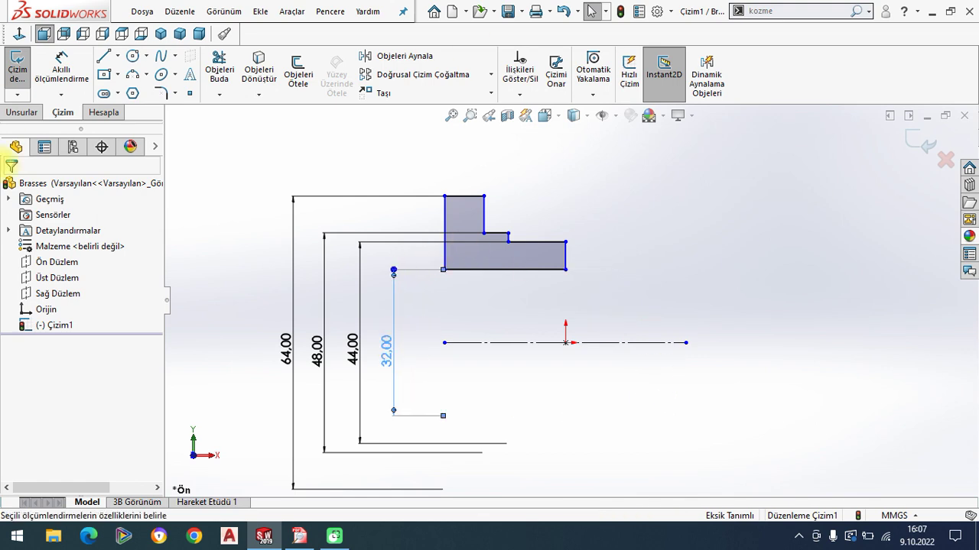
{"action": "left_click", "coordinate": [10, 186]}
{"action": "left_click", "coordinate": [299, 535]}
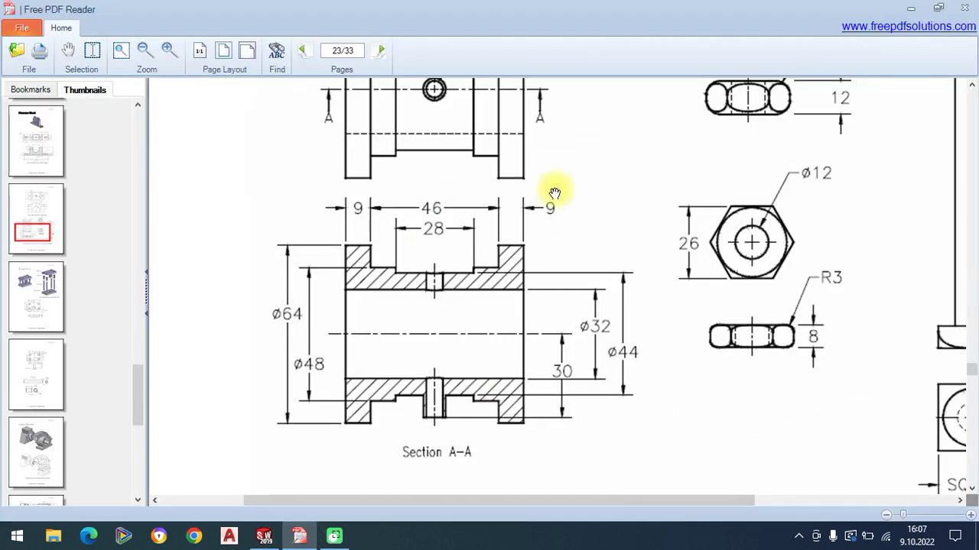
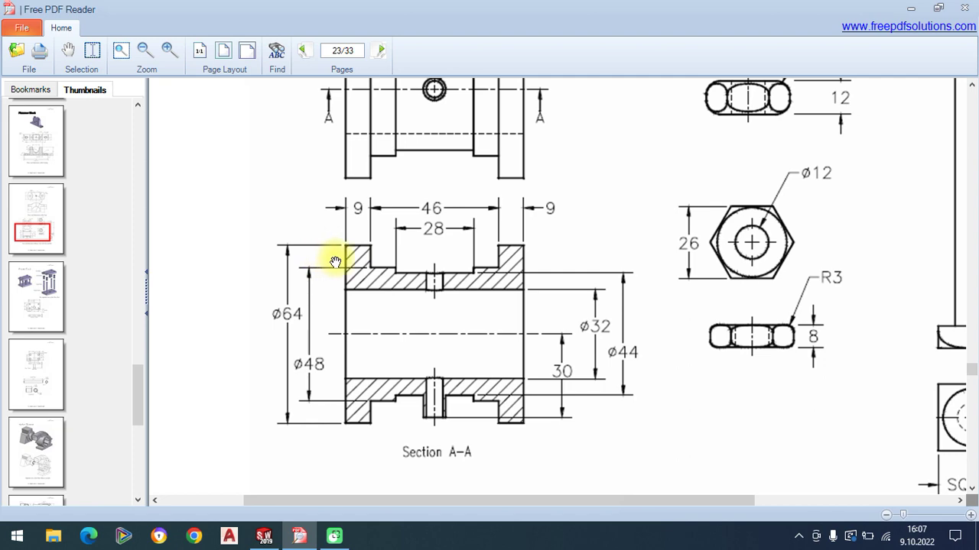
Step: Dimension the brass profile's top step to 9 mm wide
{"action": "left_click", "coordinate": [264, 535]}
{"action": "left_click", "coordinate": [61, 67]}
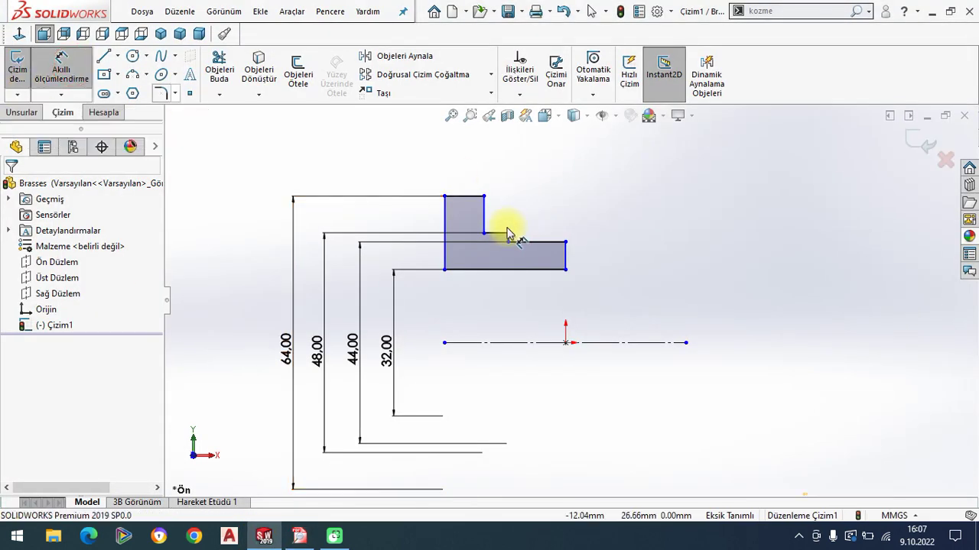
{"action": "left_click", "coordinate": [456, 200]}
{"action": "left_click", "coordinate": [458, 179]}
{"action": "type", "text": "9"}
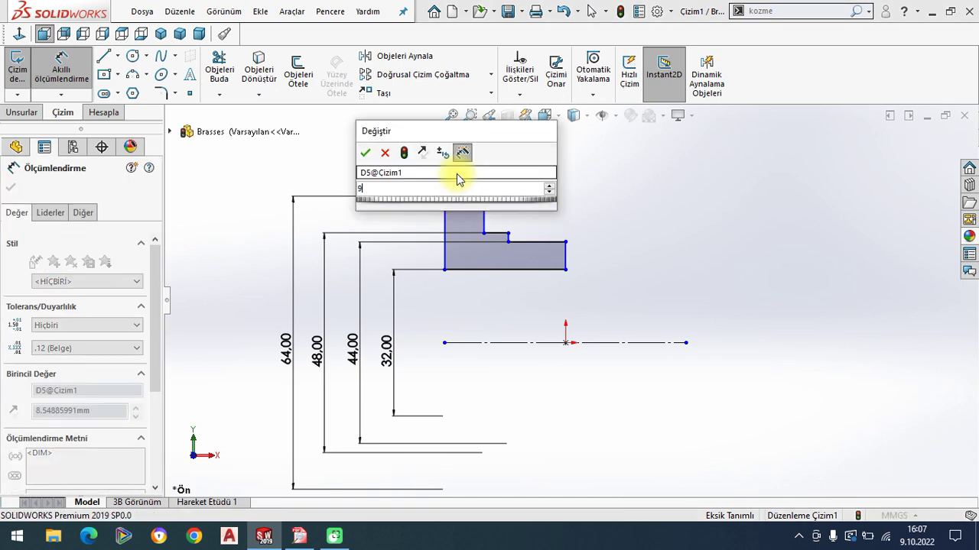
{"action": "key", "text": "Return"}
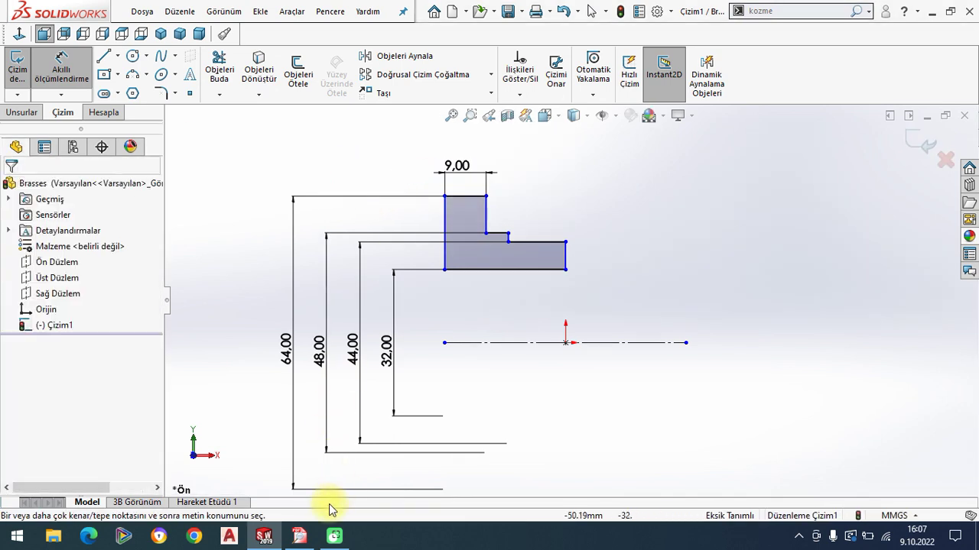
Step: Draw a vertical centerline up from the origin past the profile
{"action": "left_click", "coordinate": [117, 56]}
{"action": "left_click", "coordinate": [136, 91]}
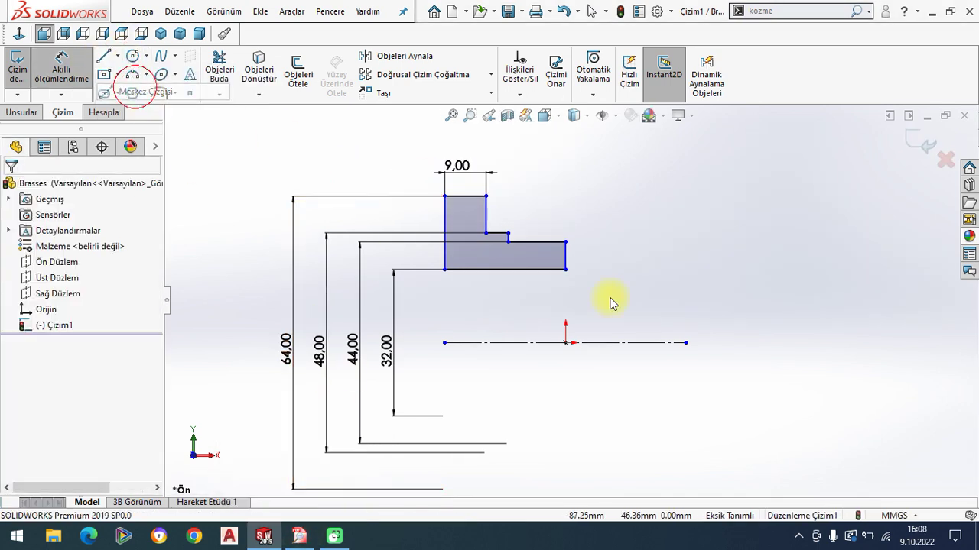
{"action": "left_click", "coordinate": [566, 343]}
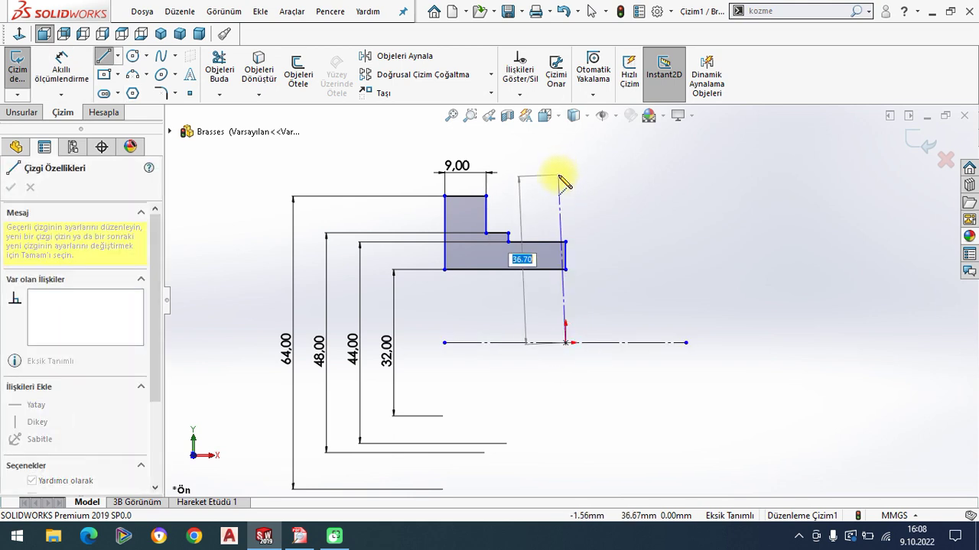
{"action": "left_click", "coordinate": [566, 180]}
{"action": "right_click", "coordinate": [624, 272]}
{"action": "left_click", "coordinate": [633, 281]}
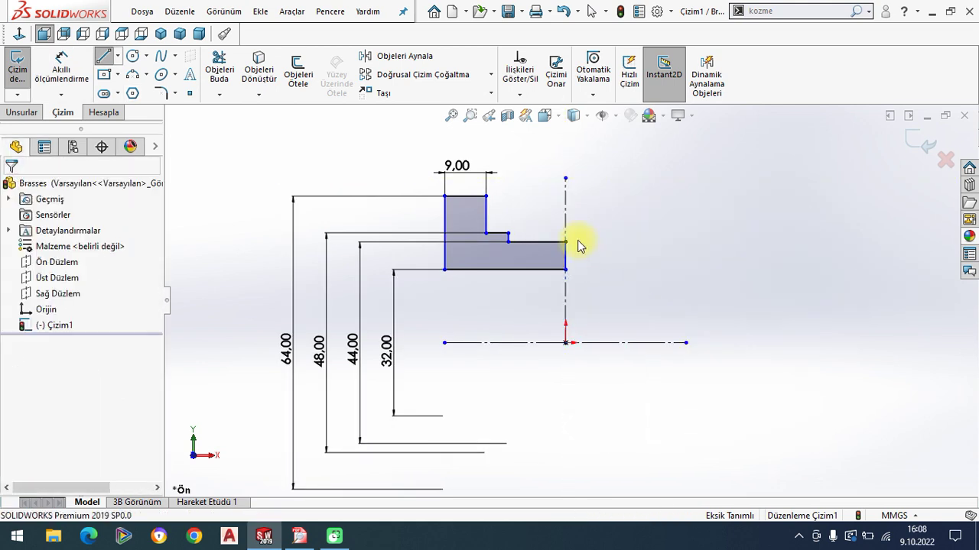
Step: Make the profile's lower right corner point coincident with the centerline
{"action": "scroll", "coordinate": [577, 243], "scroll_direction": "down", "scroll_amount": 1}
{"action": "left_click", "coordinate": [562, 278]}
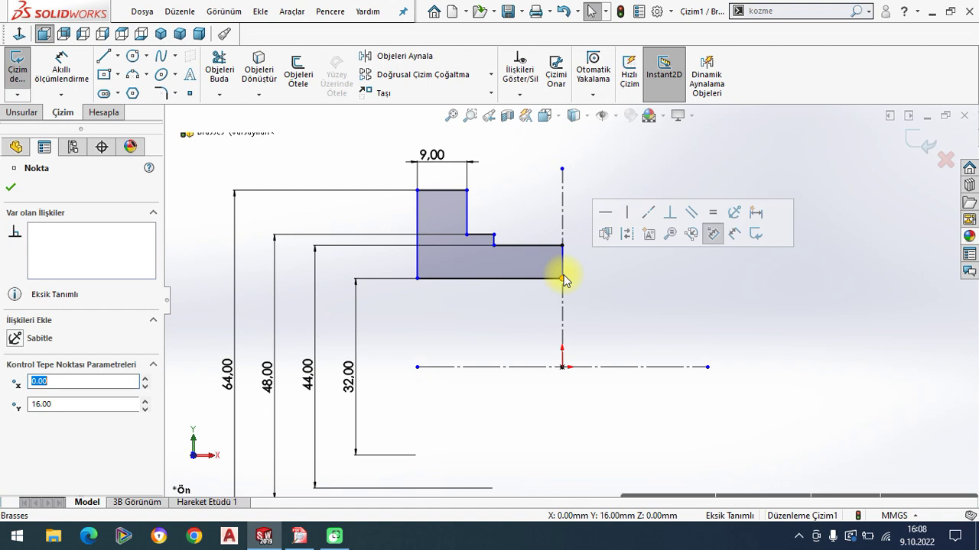
{"action": "left_click", "coordinate": [562, 306], "text": "ctrl"}
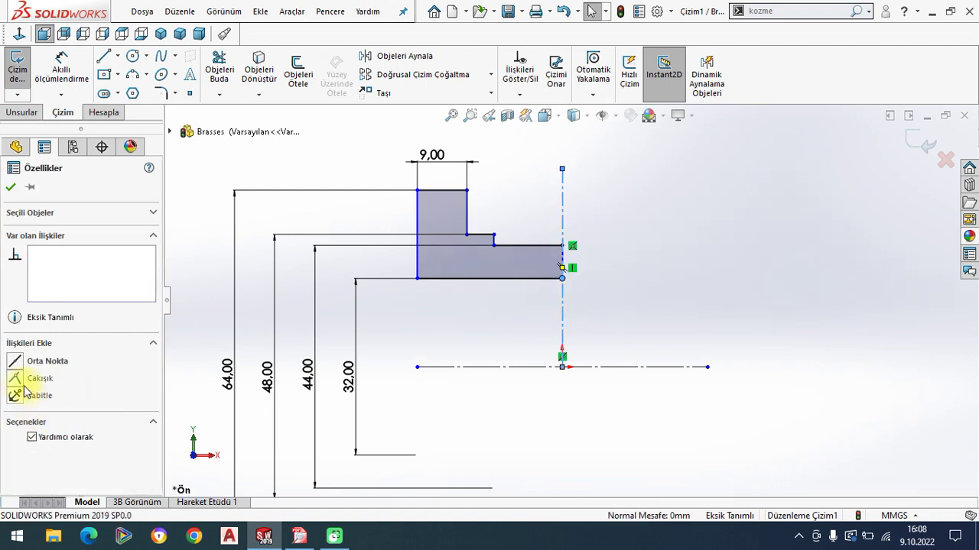
{"action": "left_click", "coordinate": [11, 188]}
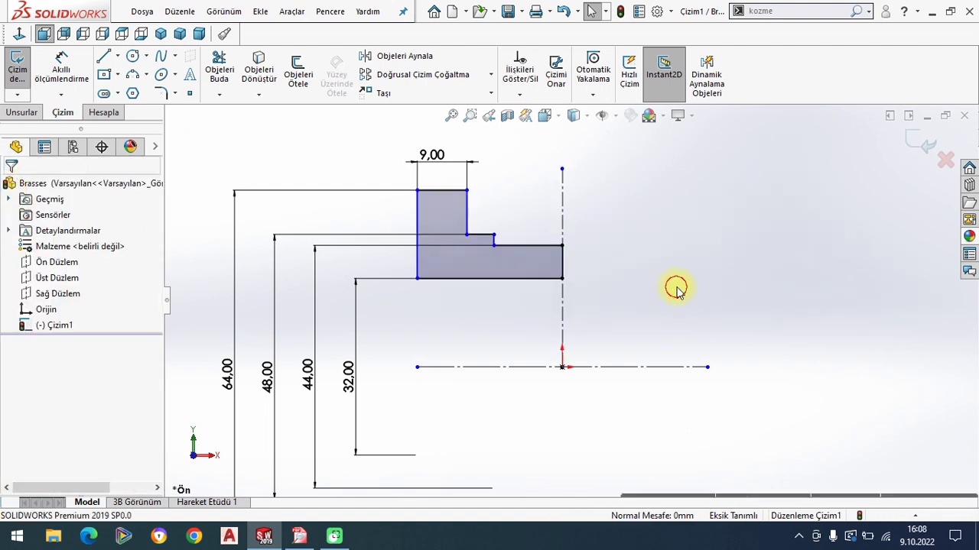
{"action": "left_click", "coordinate": [300, 537]}
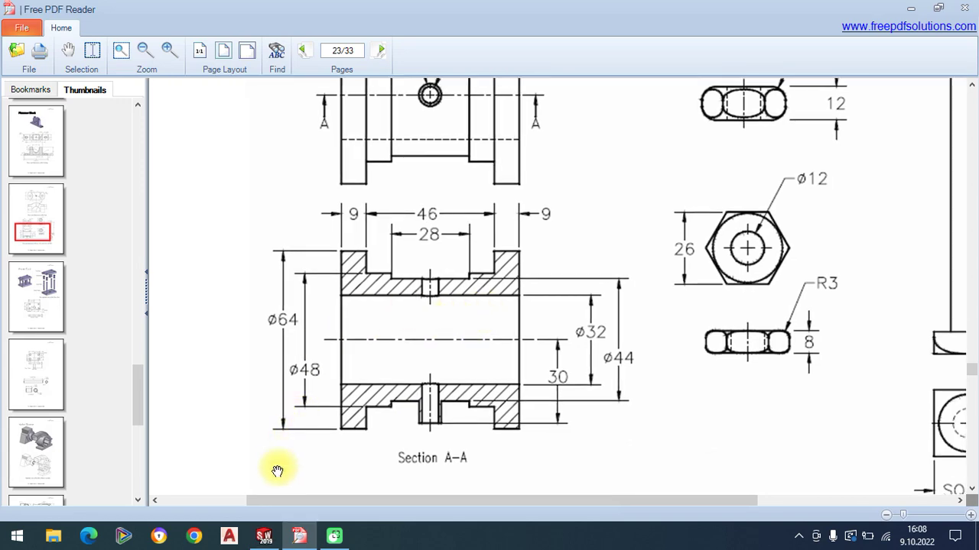
Step: Dimension the flange's inner edge 46 mm from the centerline
{"action": "left_click", "coordinate": [264, 537]}
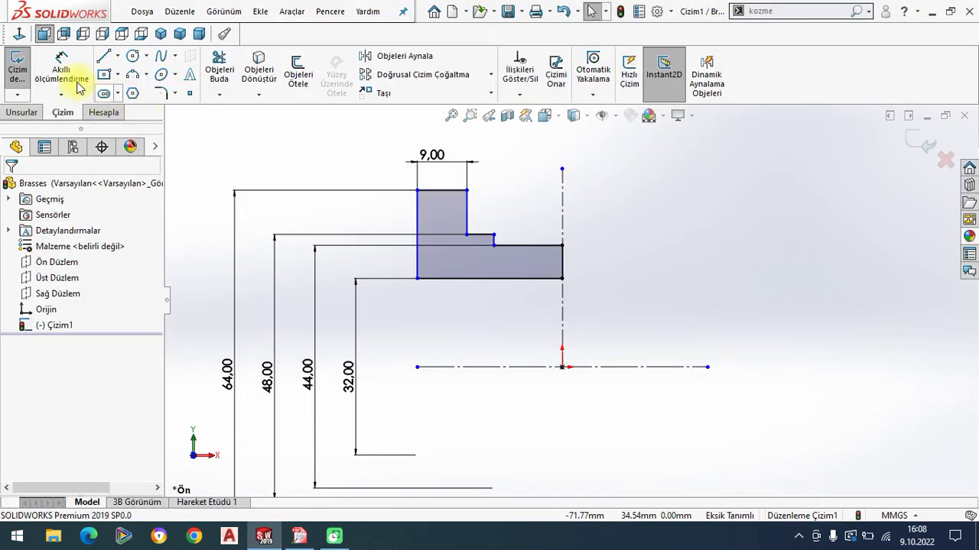
{"action": "left_click", "coordinate": [464, 217]}
{"action": "left_click", "coordinate": [562, 195]}
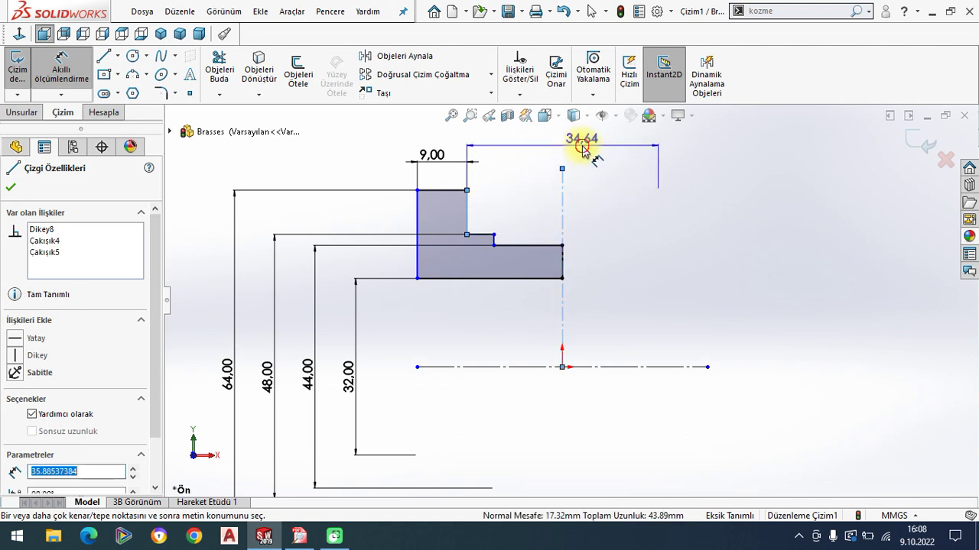
{"action": "left_click", "coordinate": [587, 147]}
{"action": "type", "text": "46"}
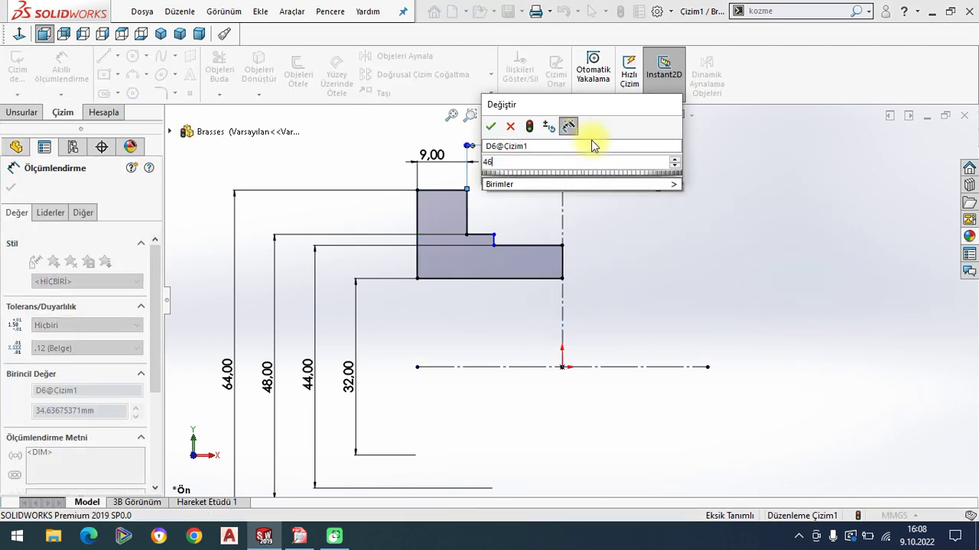
{"action": "key", "text": "Return"}
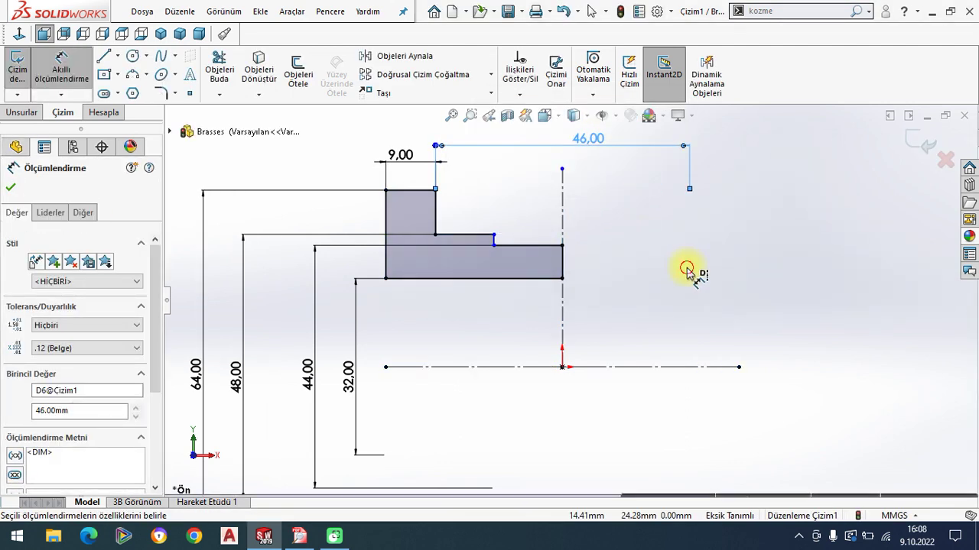
{"action": "key", "text": "Escape"}
Step: Dimension the recess step point 28 mm from the centerline, fully defining the sketch
{"action": "left_click", "coordinate": [299, 536]}
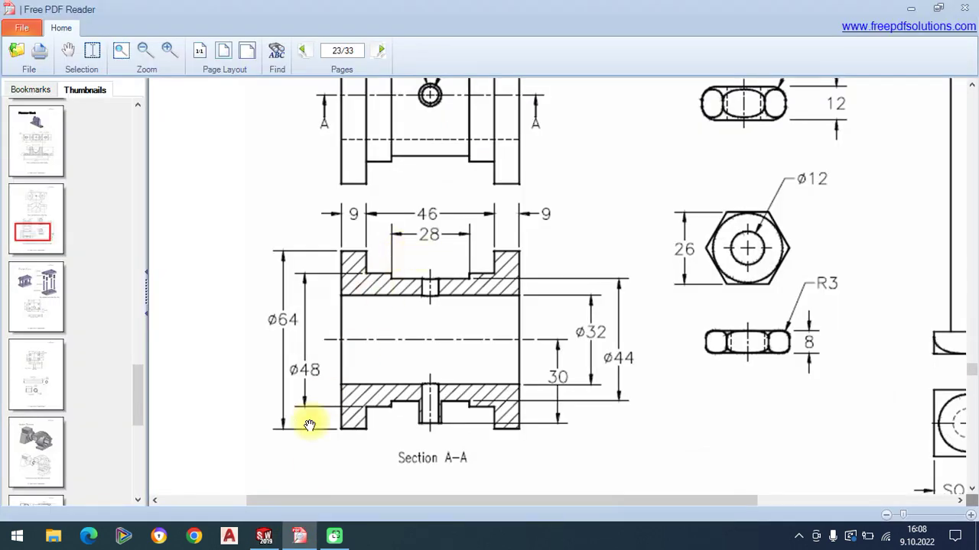
{"action": "left_click", "coordinate": [263, 536]}
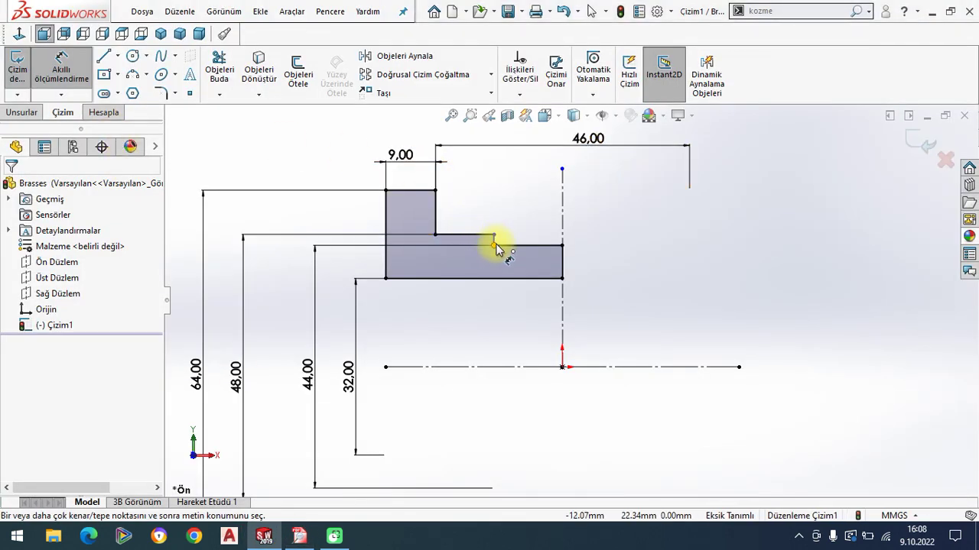
{"action": "left_click", "coordinate": [494, 244]}
{"action": "left_click", "coordinate": [564, 234]}
{"action": "left_click", "coordinate": [581, 235]}
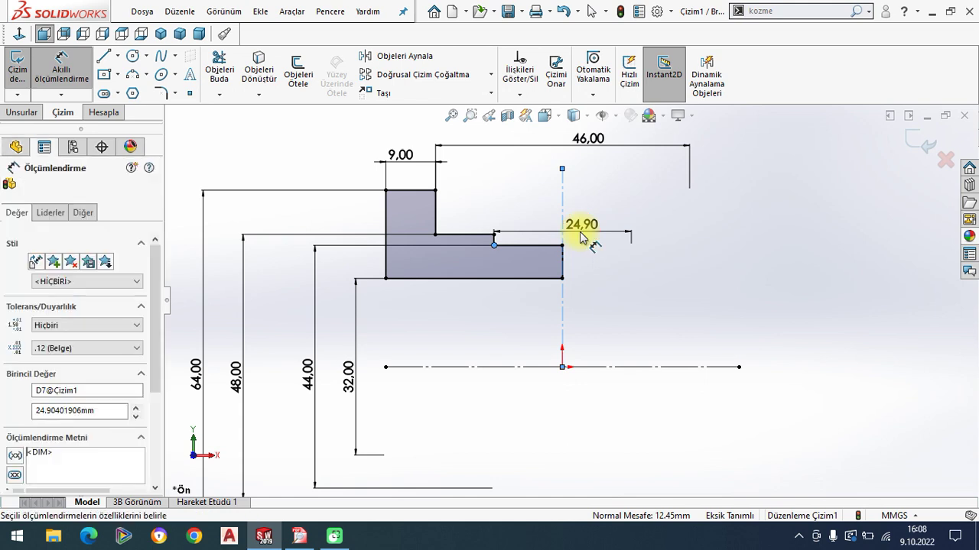
{"action": "type", "text": "28"}
{"action": "key", "text": "Return"}
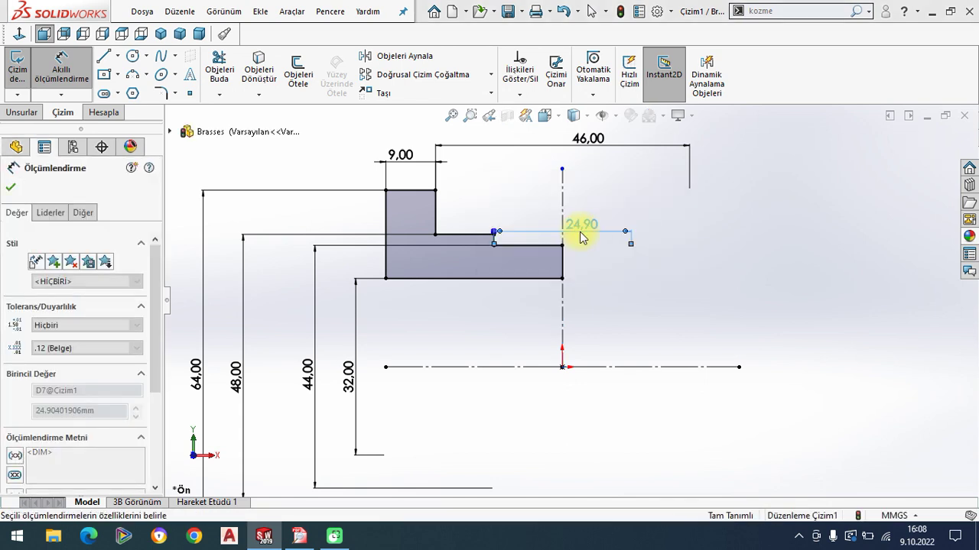
{"action": "left_click", "coordinate": [10, 187]}
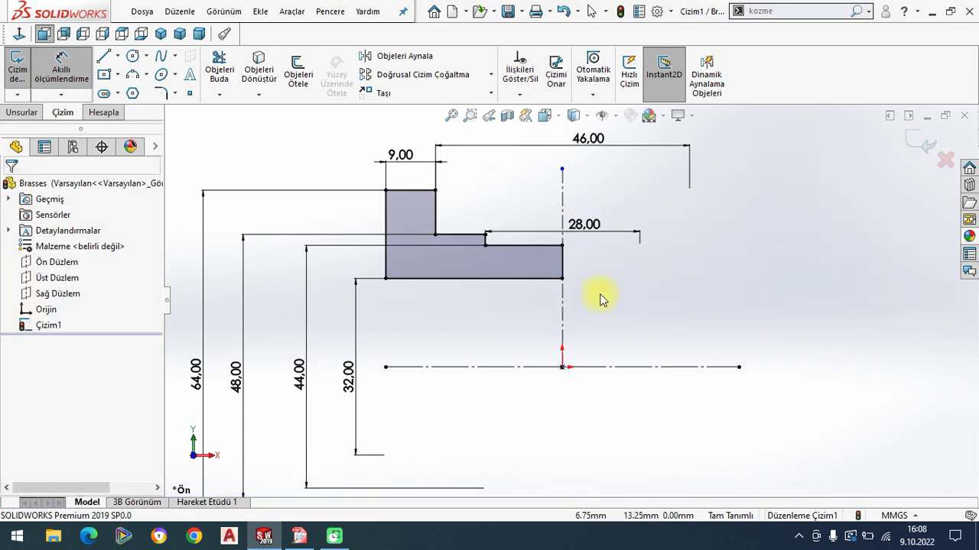
{"action": "scroll", "coordinate": [600, 300], "scroll_direction": "up", "scroll_amount": 2}
{"action": "key", "text": "ctrl+a"}
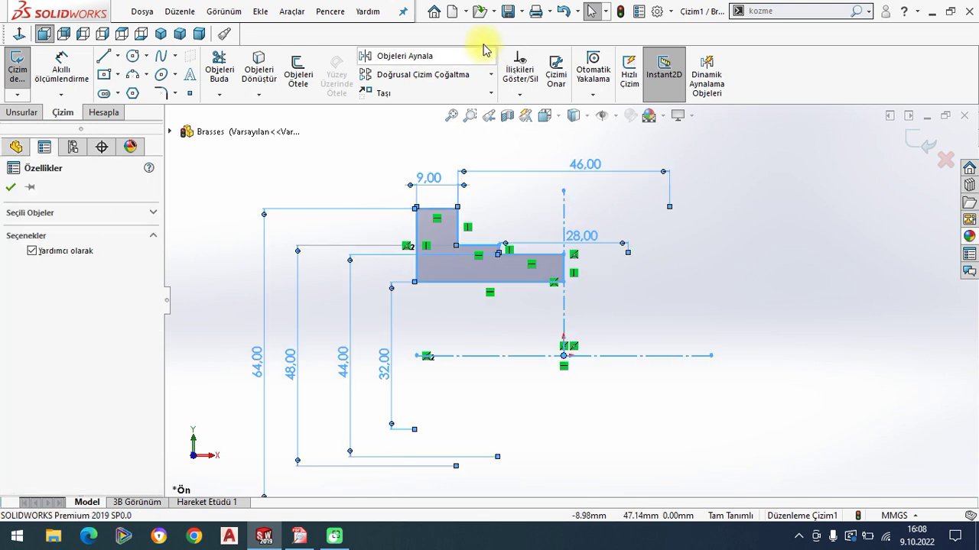
Step: Select the eight half-profile edges to mirror with Mirror Entities
{"action": "left_click", "coordinate": [425, 56]}
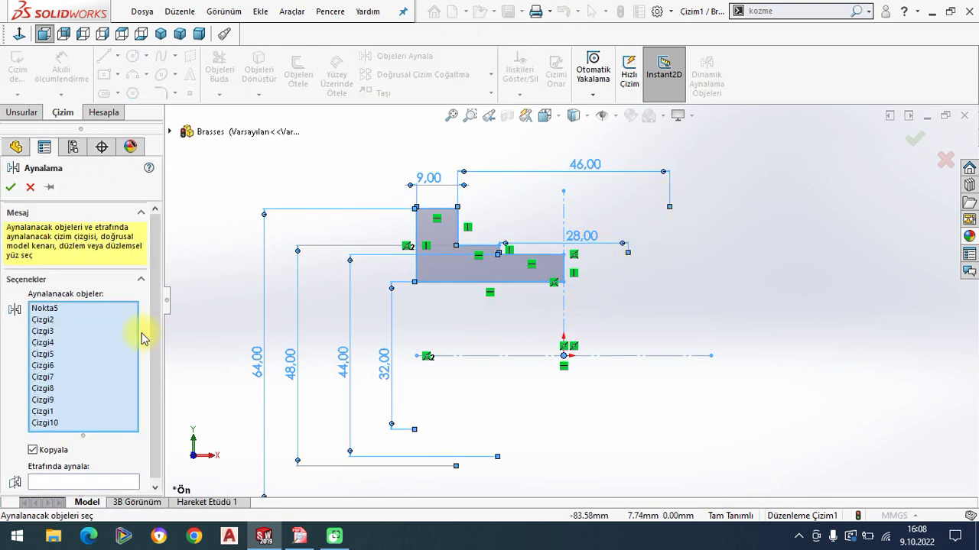
{"action": "key", "text": "Escape"}
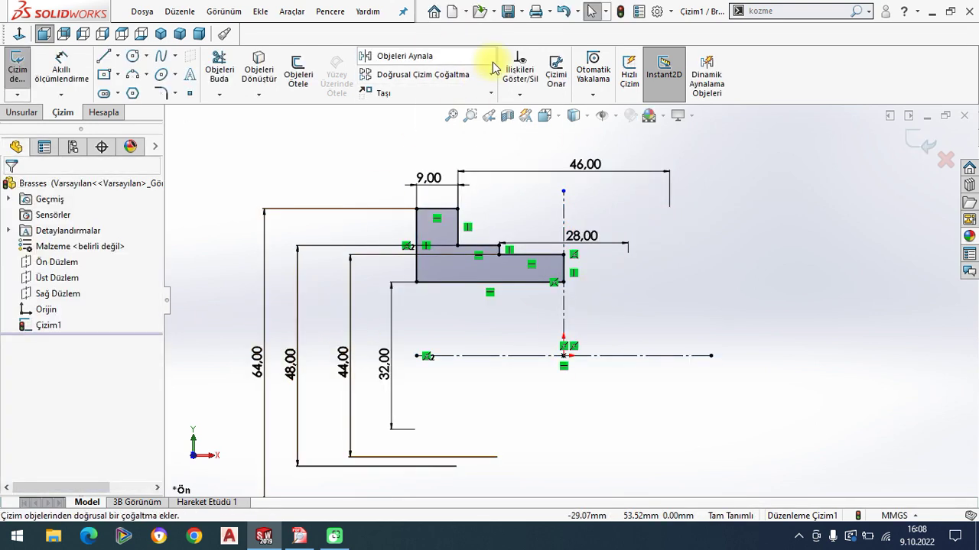
{"action": "left_click", "coordinate": [428, 62]}
{"action": "scroll", "coordinate": [520, 261], "scroll_direction": "down", "scroll_amount": 1}
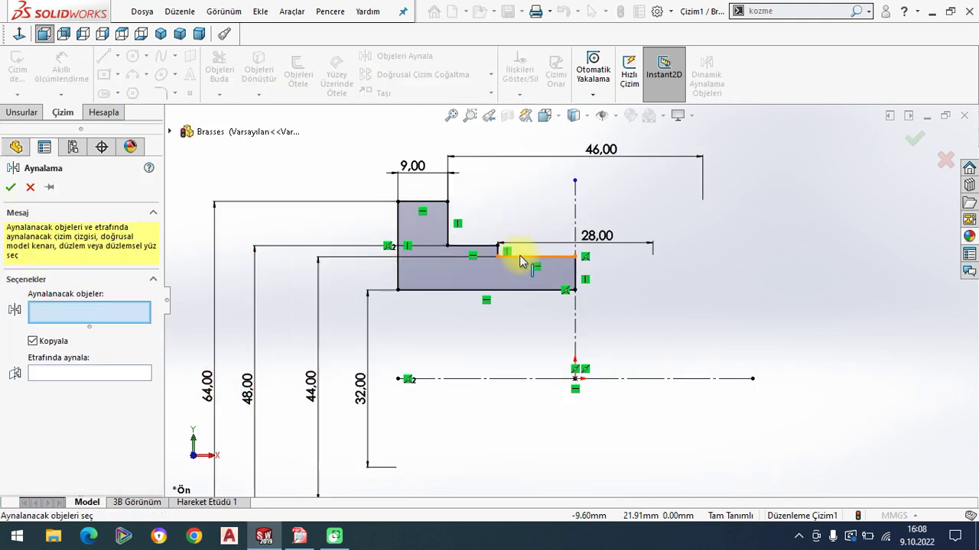
{"action": "left_click", "coordinate": [414, 205]}
{"action": "left_click", "coordinate": [398, 233]}
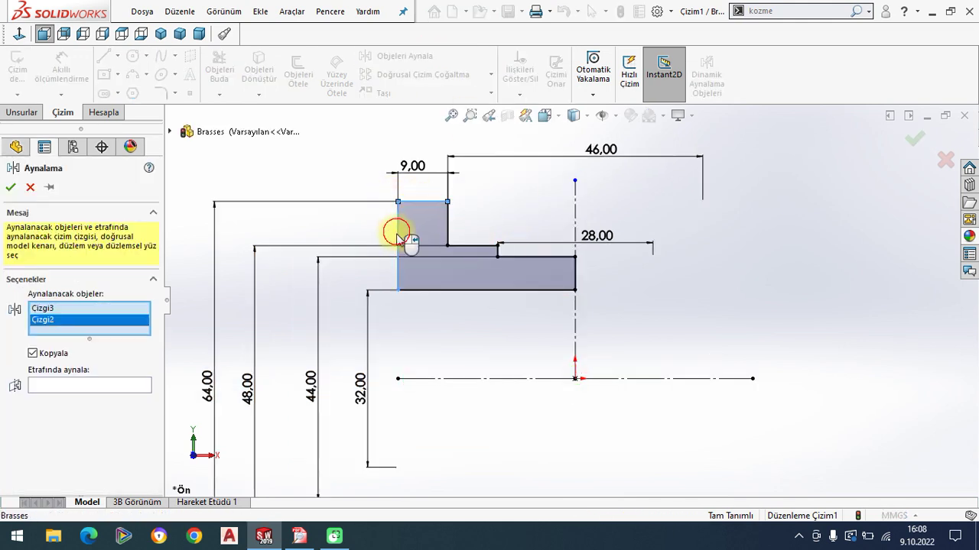
{"action": "left_click", "coordinate": [426, 290]}
{"action": "left_click", "coordinate": [448, 230]}
{"action": "left_click", "coordinate": [493, 247]}
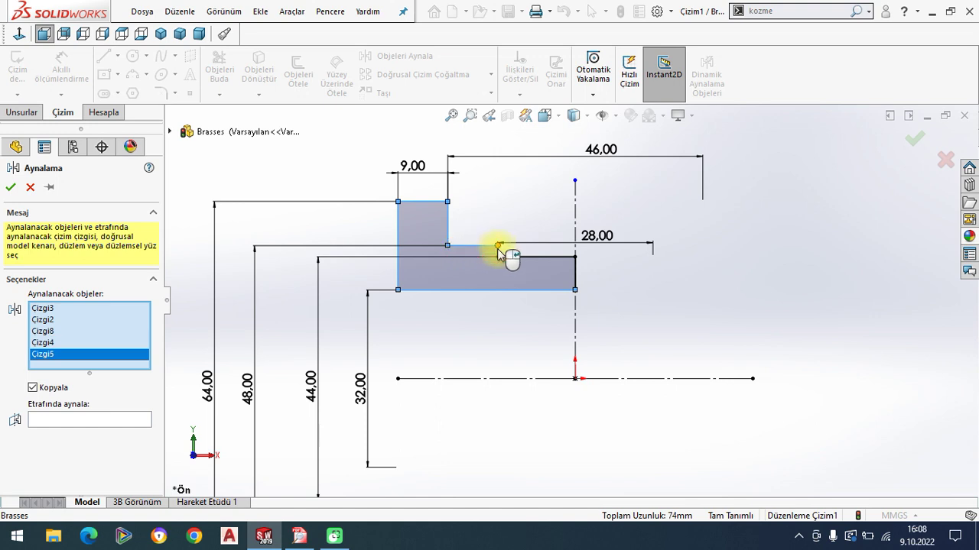
{"action": "left_click", "coordinate": [501, 256]}
{"action": "left_click", "coordinate": [543, 257]}
{"action": "left_click", "coordinate": [575, 275]}
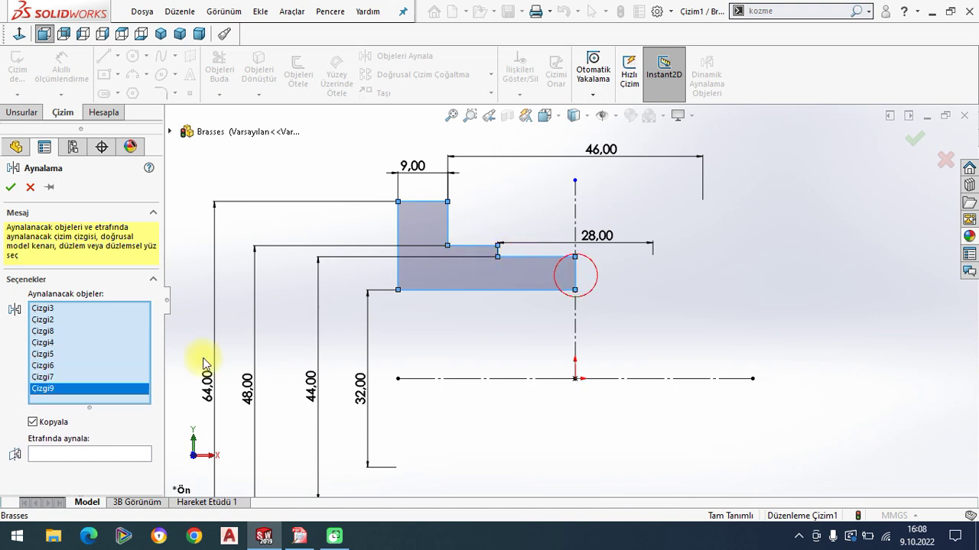
Step: Mirror the selected edges about the vertical centerline
{"action": "left_click", "coordinate": [78, 455]}
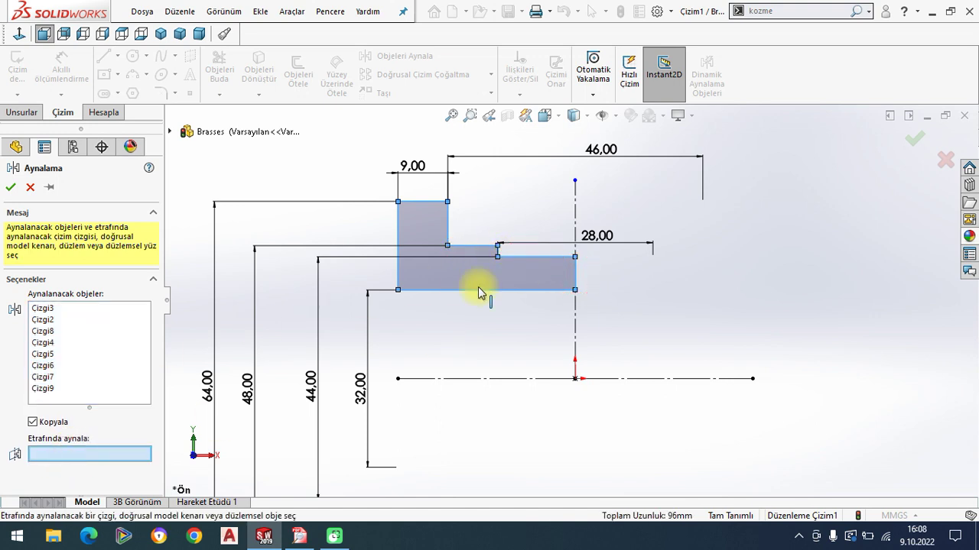
{"action": "left_click", "coordinate": [575, 208]}
{"action": "left_click", "coordinate": [9, 188]}
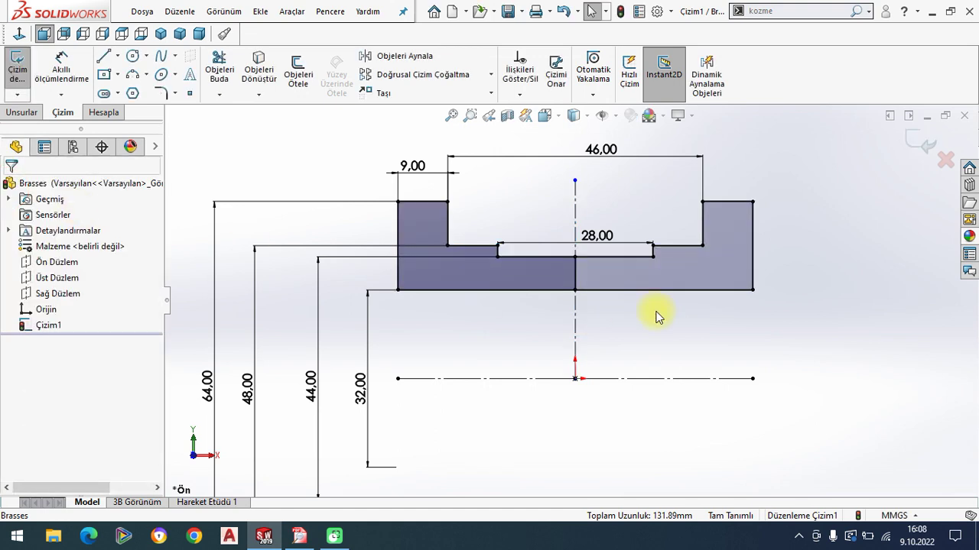
{"action": "key", "text": "z"}
{"action": "left_click", "coordinate": [303, 541]}
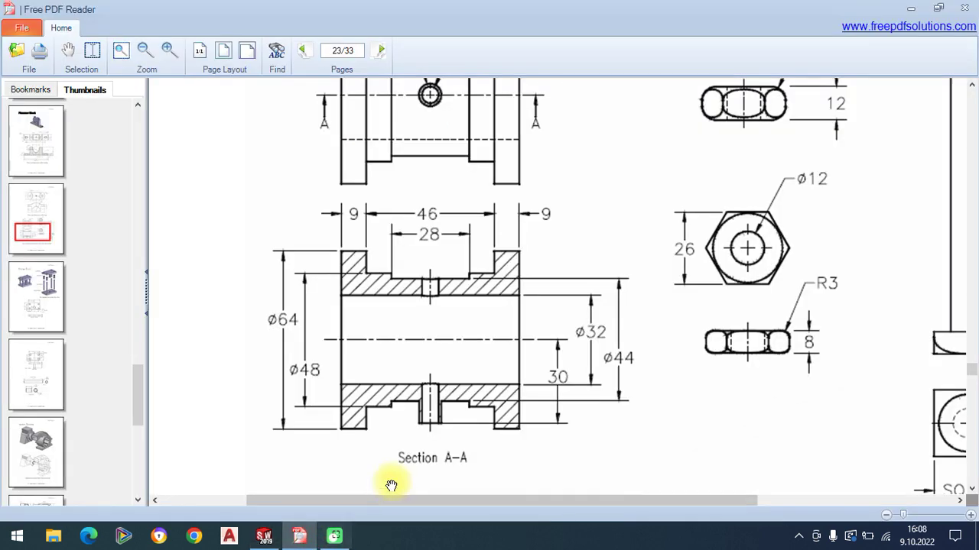
Step: Make the centerline segment construction geometry and revolve the profile 360° about it
{"action": "left_click", "coordinate": [264, 535]}
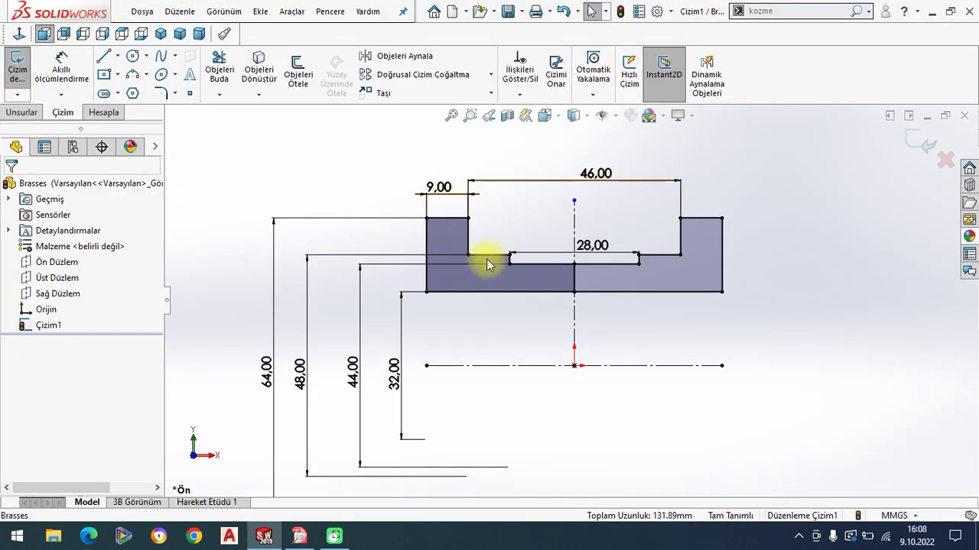
{"action": "left_click", "coordinate": [574, 279]}
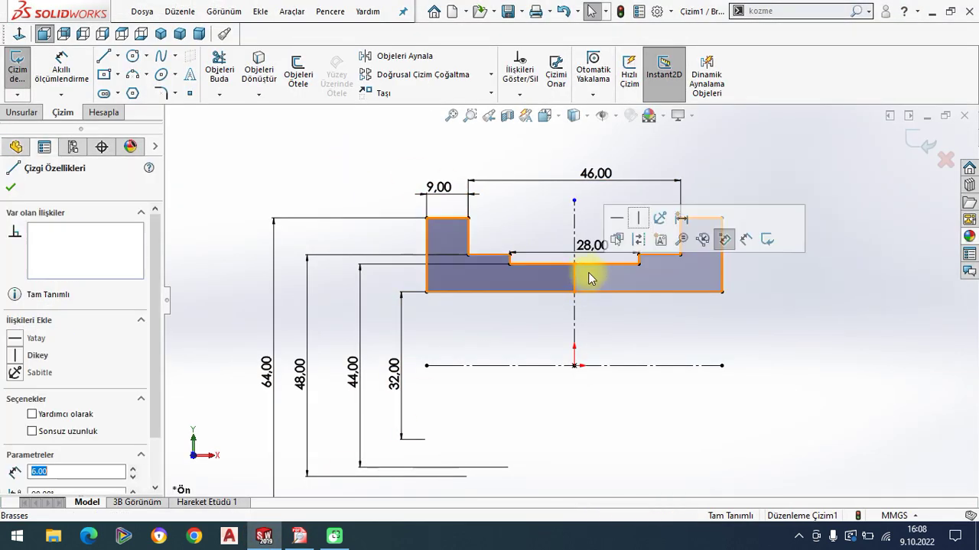
{"action": "left_click", "coordinate": [638, 241]}
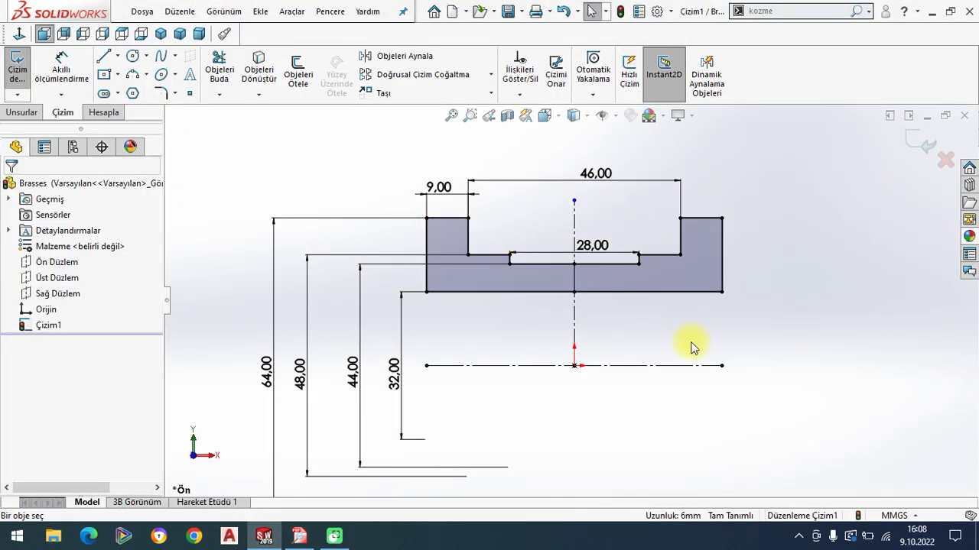
{"action": "left_click", "coordinate": [22, 111]}
{"action": "left_click", "coordinate": [78, 85]}
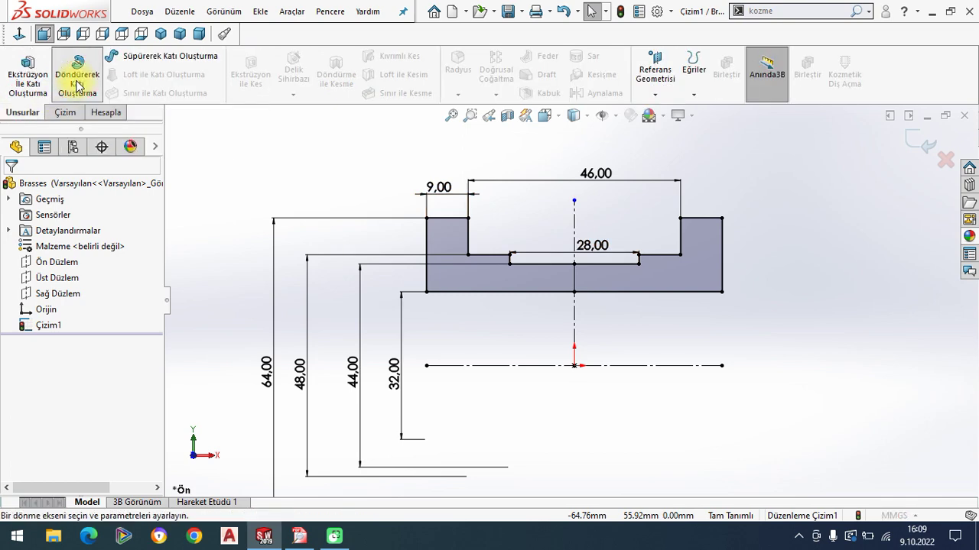
{"action": "left_click", "coordinate": [694, 406]}
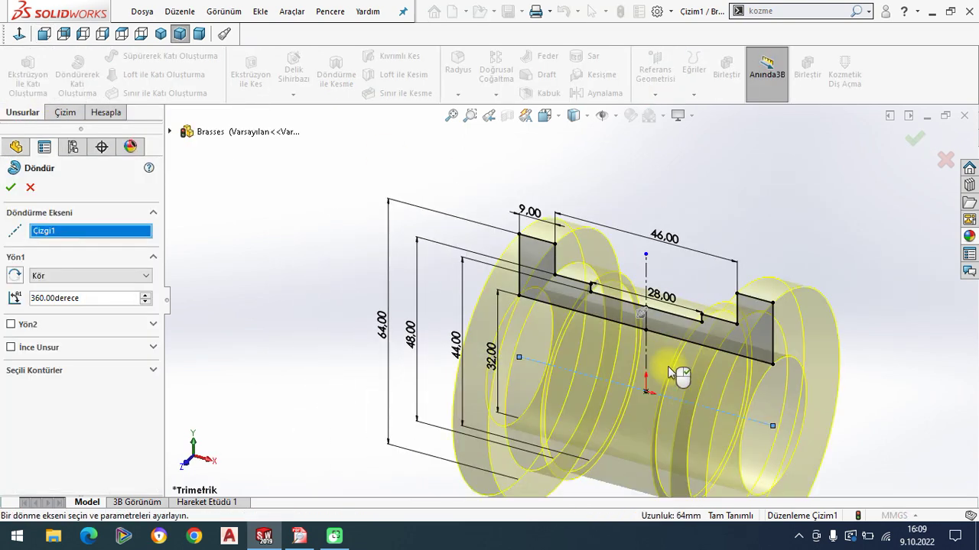
{"action": "left_click", "coordinate": [11, 189]}
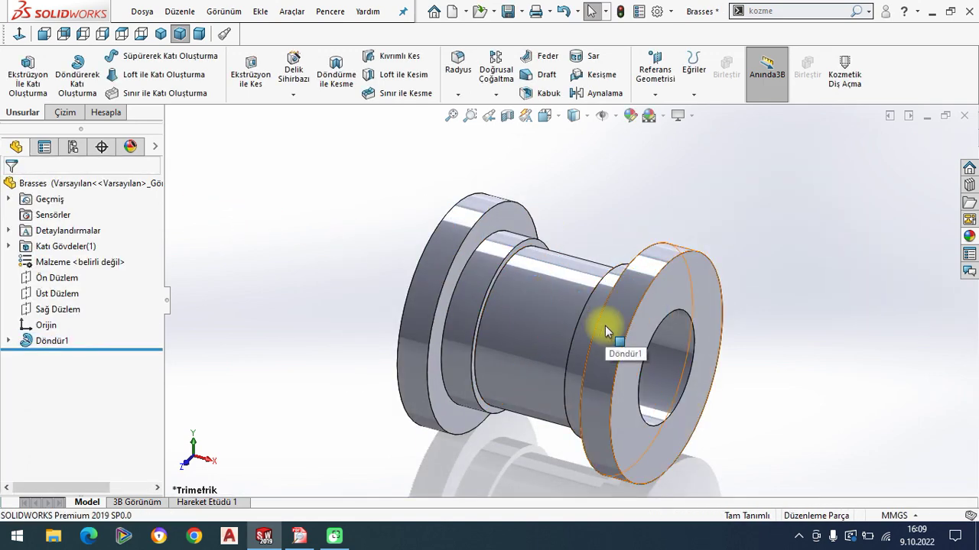
Step: Set the scene background to Plain White
{"action": "left_click", "coordinate": [663, 119]}
{"action": "left_click", "coordinate": [665, 36]}
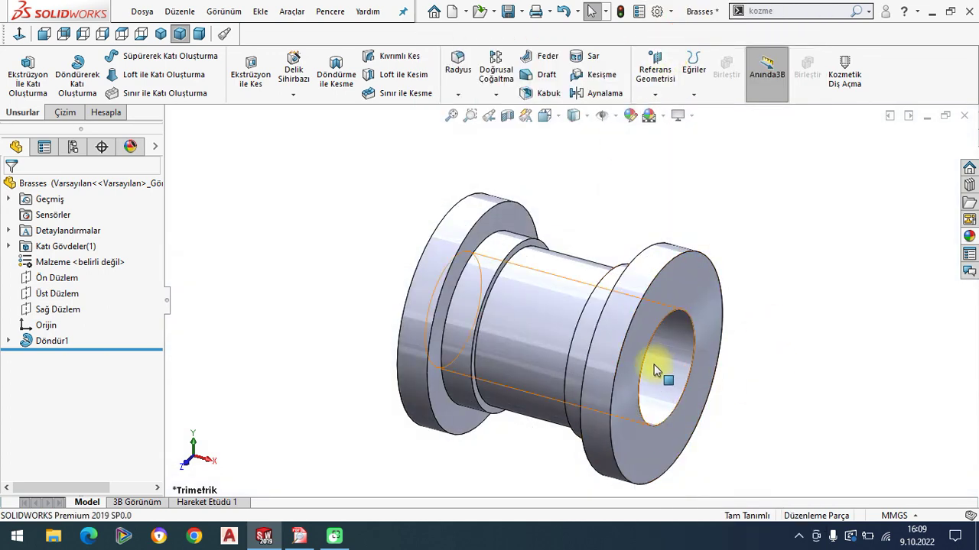
{"action": "middle_click_drag", "start_coordinate": [659, 369], "coordinate": [649, 369], "text": "ctrl"}
{"action": "left_click", "coordinate": [299, 536]}
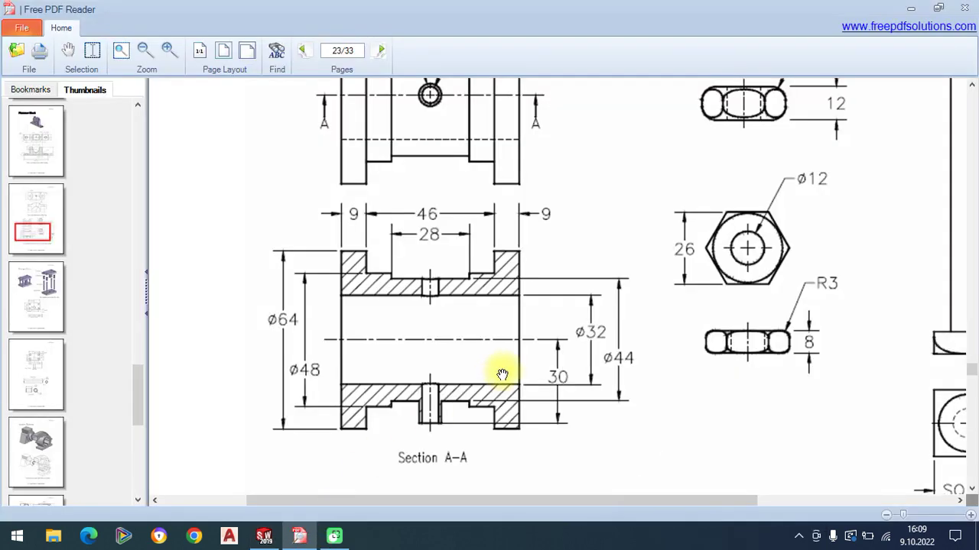
Step: Create reference plane Düzlem1 offset 30 mm from the Top Plane
{"action": "scroll", "coordinate": [504, 359], "scroll_direction": "down", "scroll_amount": 2}
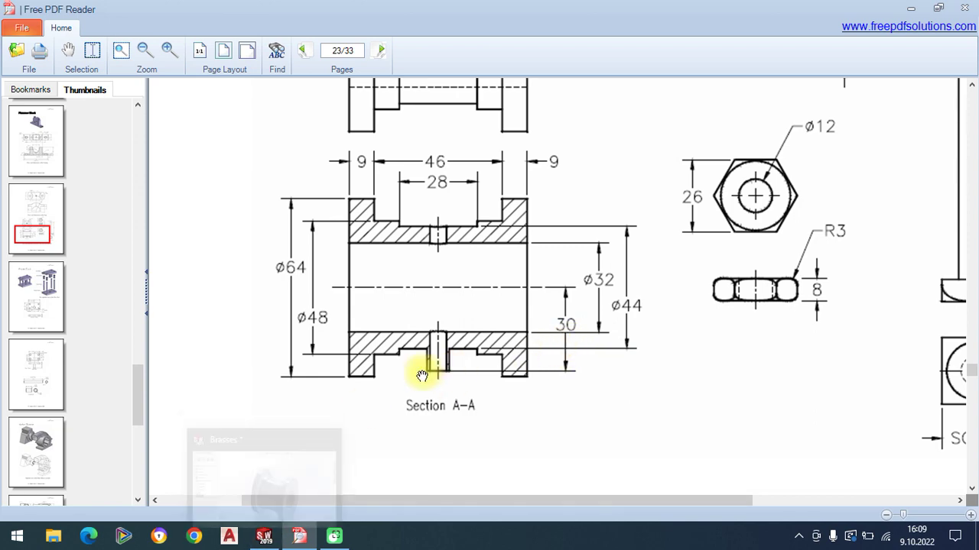
{"action": "left_click", "coordinate": [263, 534]}
{"action": "left_click", "coordinate": [655, 94]}
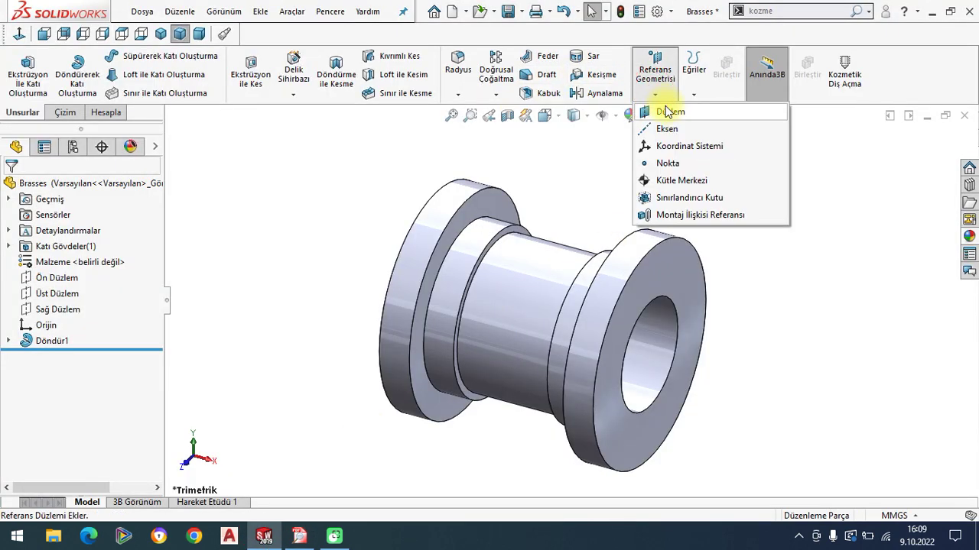
{"action": "left_click", "coordinate": [672, 116]}
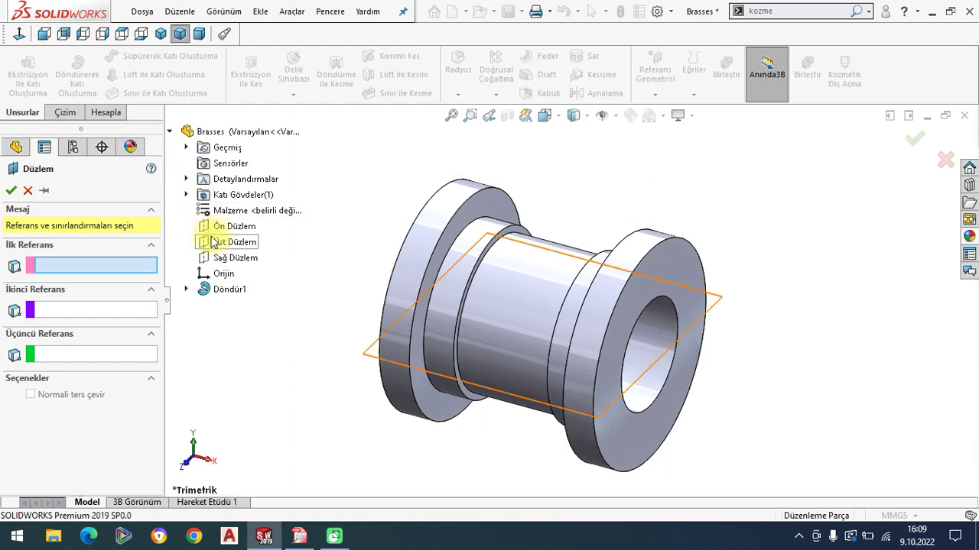
{"action": "left_click", "coordinate": [222, 240]}
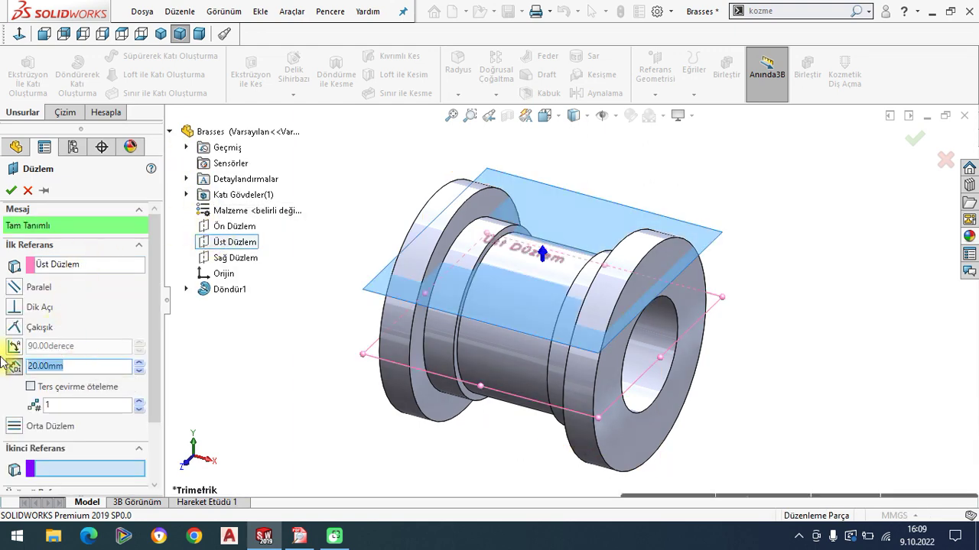
{"action": "key", "text": "Return"}
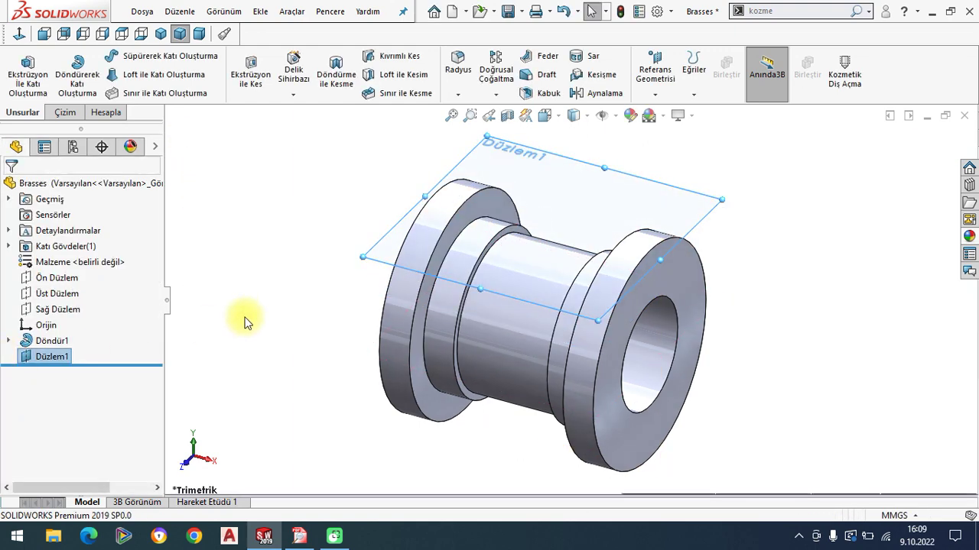
Step: Start a sketch on Düzlem1 viewed normal to it, checking the ø8 hole drawing
{"action": "left_click", "coordinate": [641, 183]}
{"action": "left_click", "coordinate": [703, 146]}
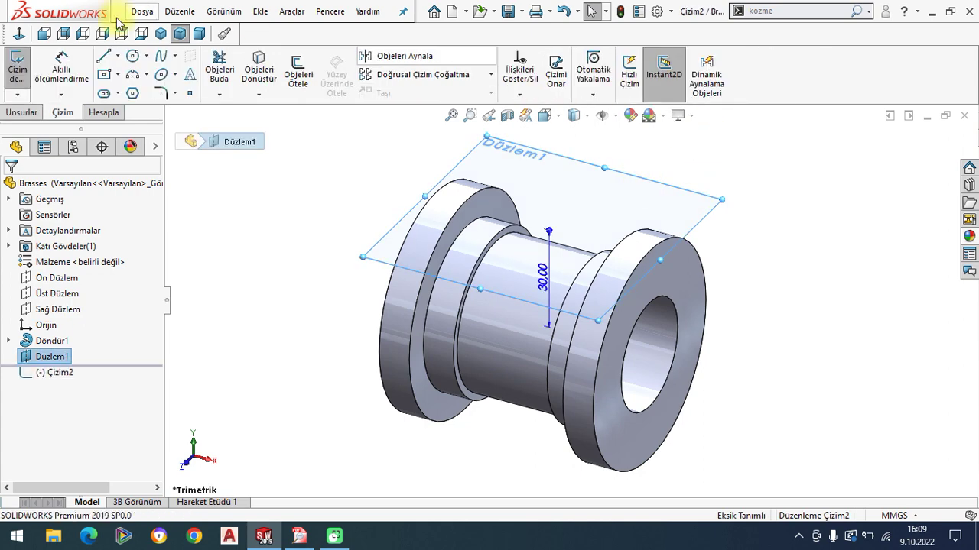
{"action": "left_click", "coordinate": [20, 33]}
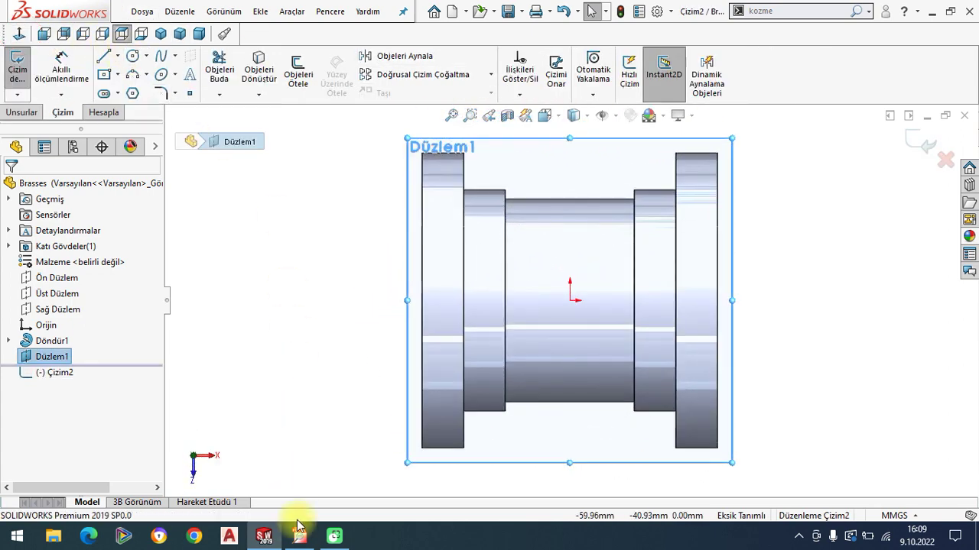
{"action": "left_click", "coordinate": [299, 536]}
{"action": "left_click_drag", "start_coordinate": [466, 235], "coordinate": [445, 459]}
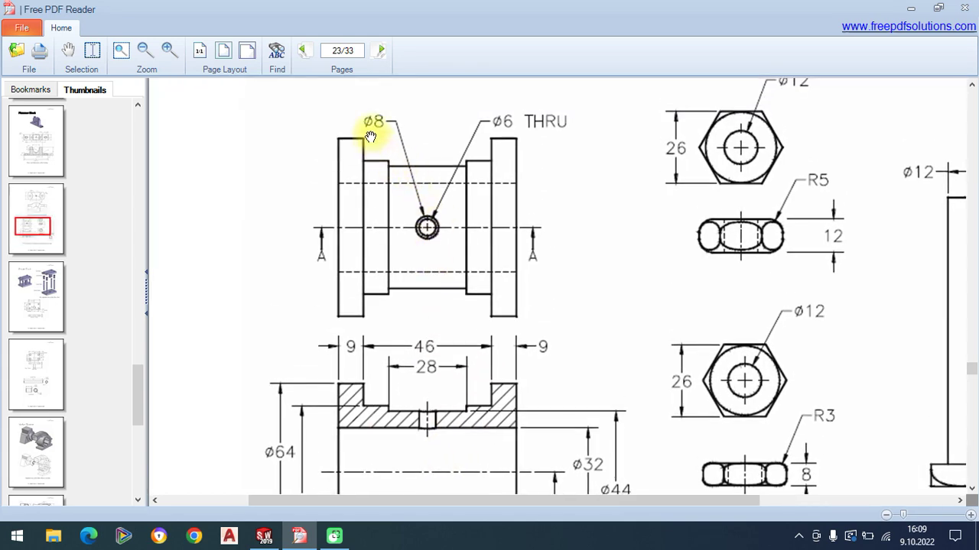
Step: Sketch a circle at the origin and dimension it ø8 mm
{"action": "left_click_drag", "start_coordinate": [423, 367], "coordinate": [426, 209]}
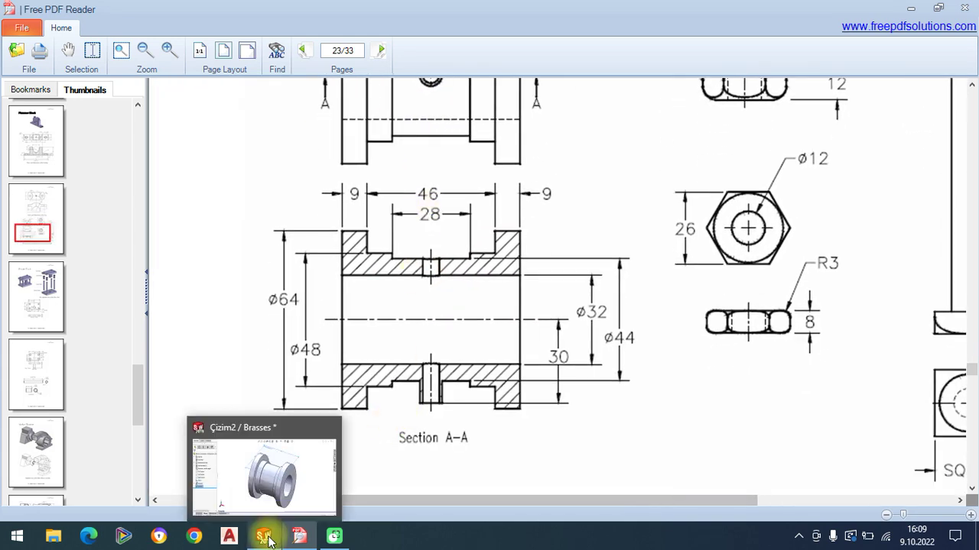
{"action": "left_click", "coordinate": [264, 536]}
{"action": "left_click", "coordinate": [132, 56]}
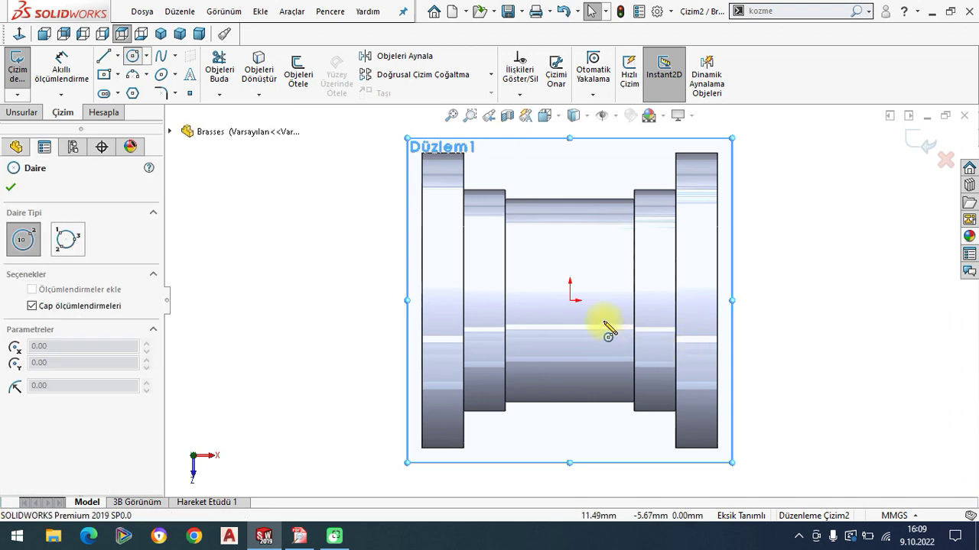
{"action": "left_click", "coordinate": [570, 300]}
{"action": "left_click", "coordinate": [579, 337]}
{"action": "right_click", "coordinate": [340, 267]}
{"action": "left_click", "coordinate": [61, 69]}
{"action": "left_click", "coordinate": [564, 273]}
{"action": "left_click", "coordinate": [341, 233]}
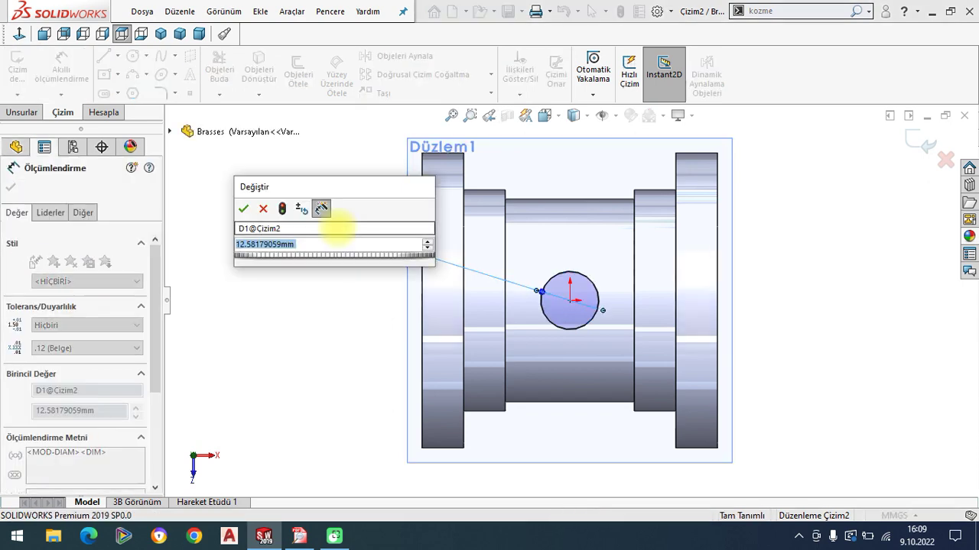
{"action": "type", "text": "8"}
{"action": "key", "text": "Return"}
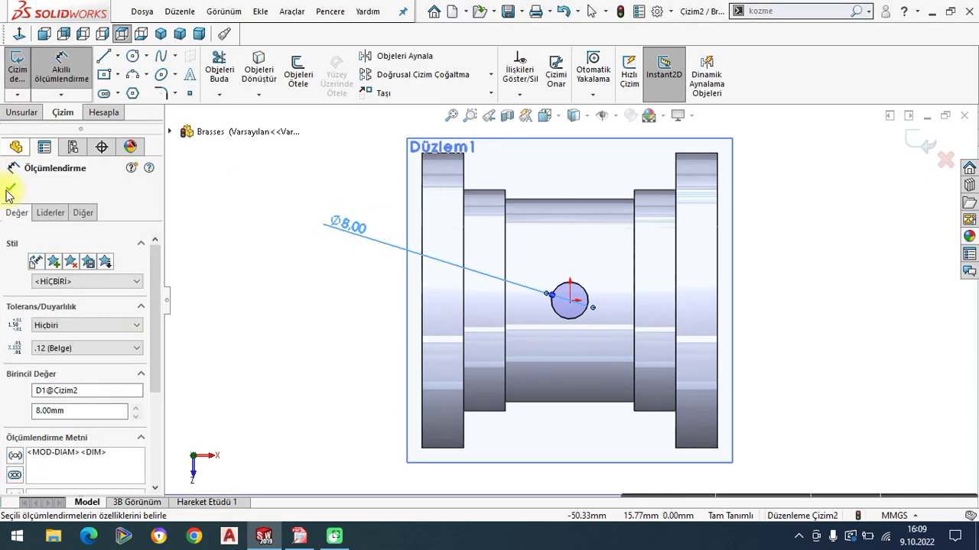
{"action": "left_click", "coordinate": [10, 186]}
Step: Extrude the ø8 circle downward Up To Next onto the bush
{"action": "left_click", "coordinate": [160, 34]}
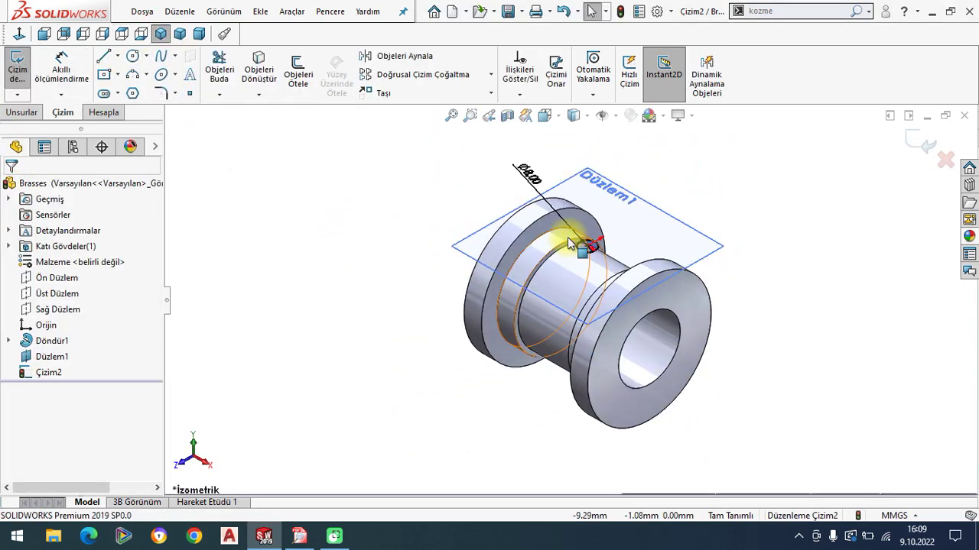
{"action": "left_click", "coordinate": [19, 112]}
{"action": "left_click", "coordinate": [23, 76]}
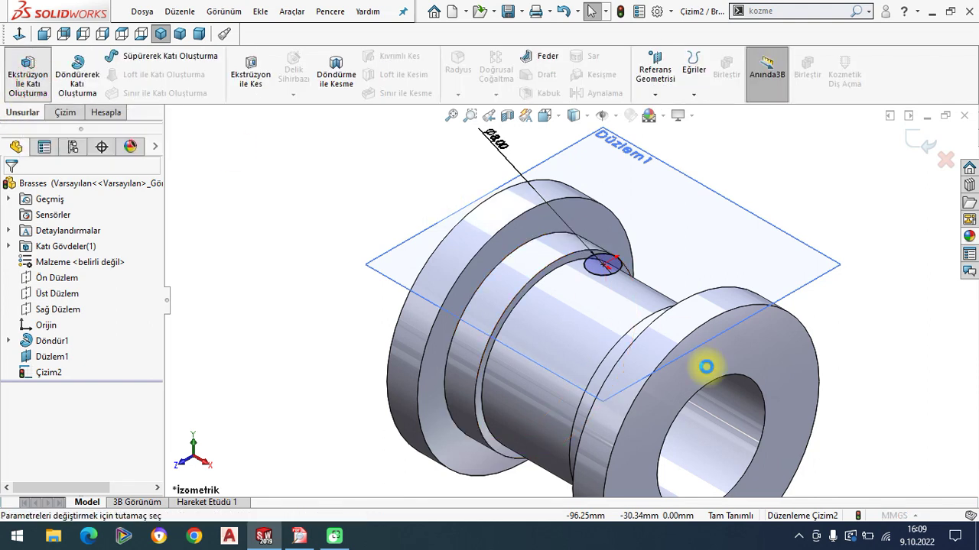
{"action": "left_click", "coordinate": [13, 273]}
{"action": "left_click", "coordinate": [61, 275]}
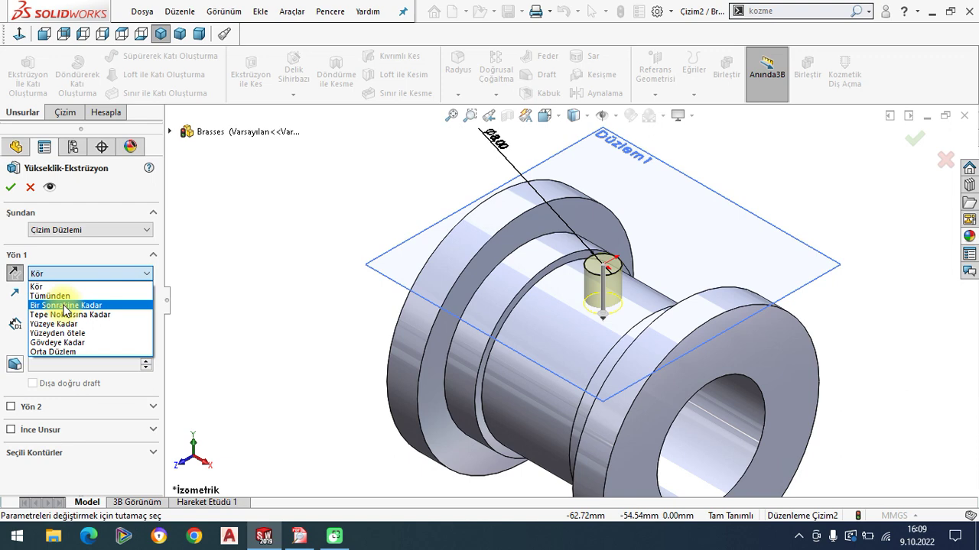
{"action": "left_click", "coordinate": [67, 305]}
{"action": "left_click", "coordinate": [9, 192]}
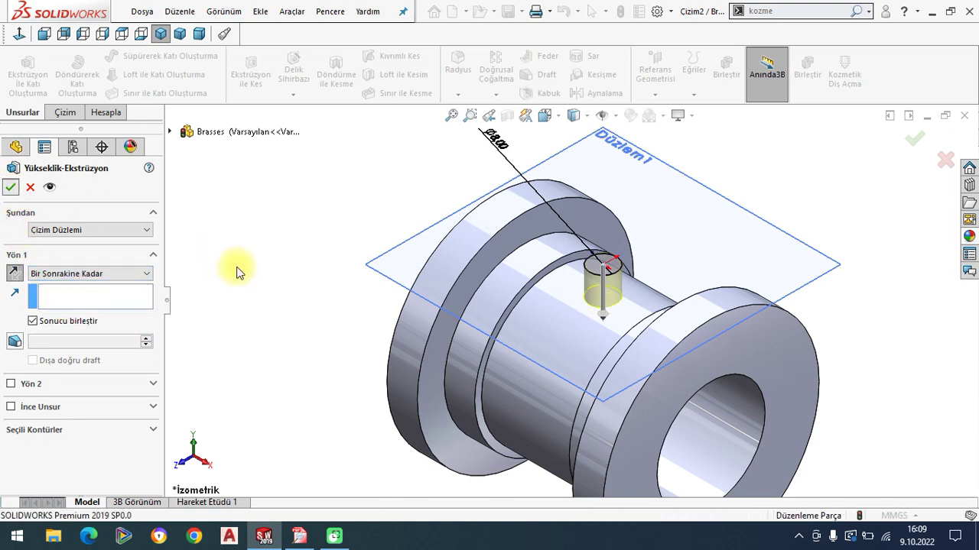
Step: Hide the reference plane Düzlem1
{"action": "left_click", "coordinate": [240, 265]}
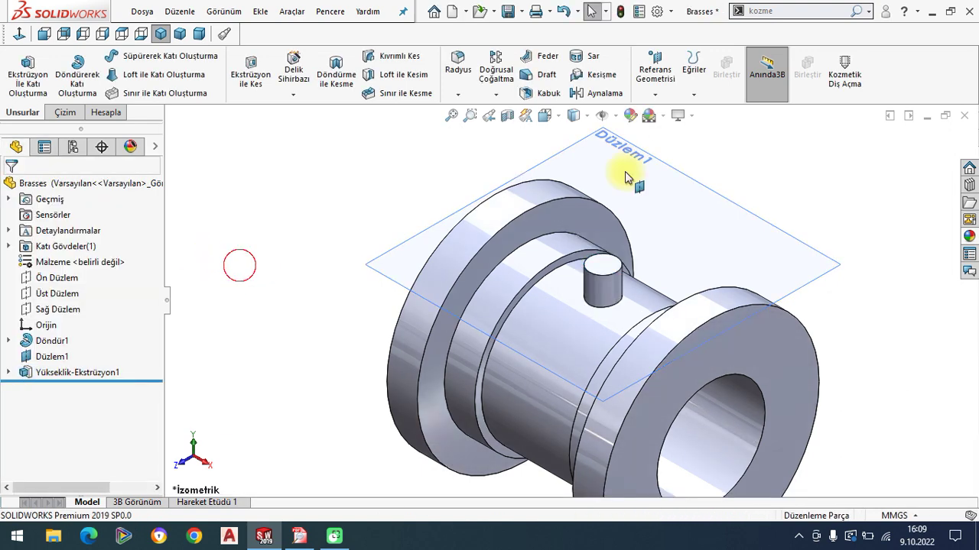
{"action": "right_click", "coordinate": [728, 203]}
{"action": "left_click", "coordinate": [783, 175]}
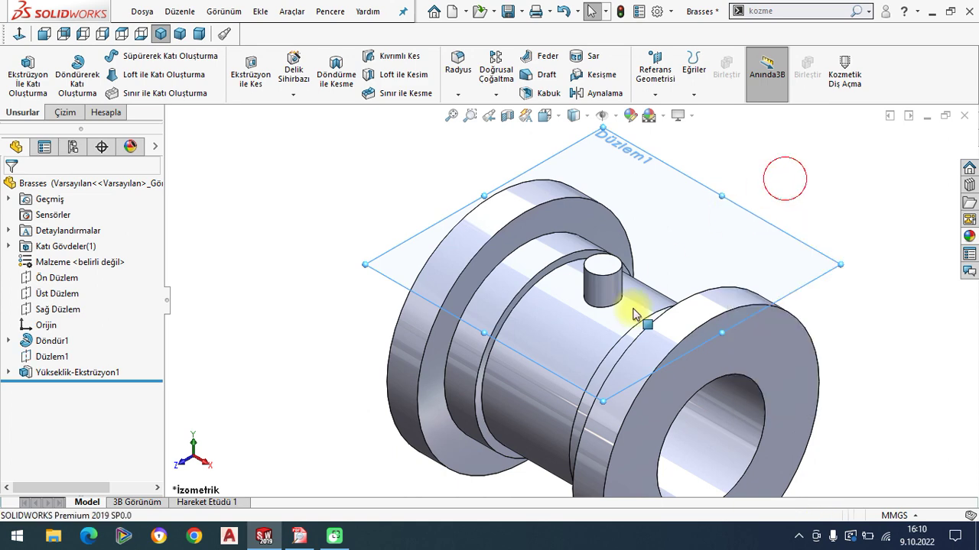
Step: Sketch a ø6 mm circle on the boss's top face
{"action": "left_click", "coordinate": [299, 536]}
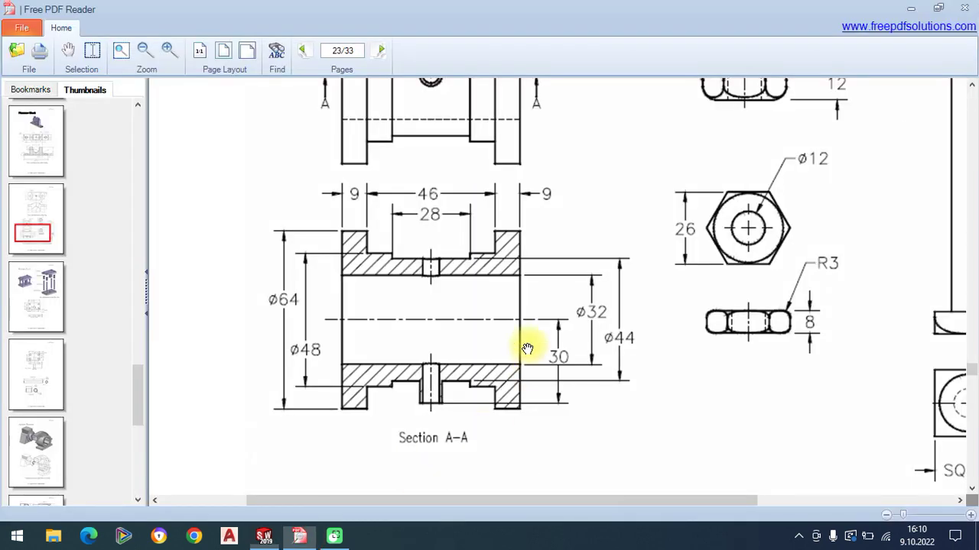
{"action": "scroll", "coordinate": [459, 306], "scroll_direction": "up", "scroll_amount": 5}
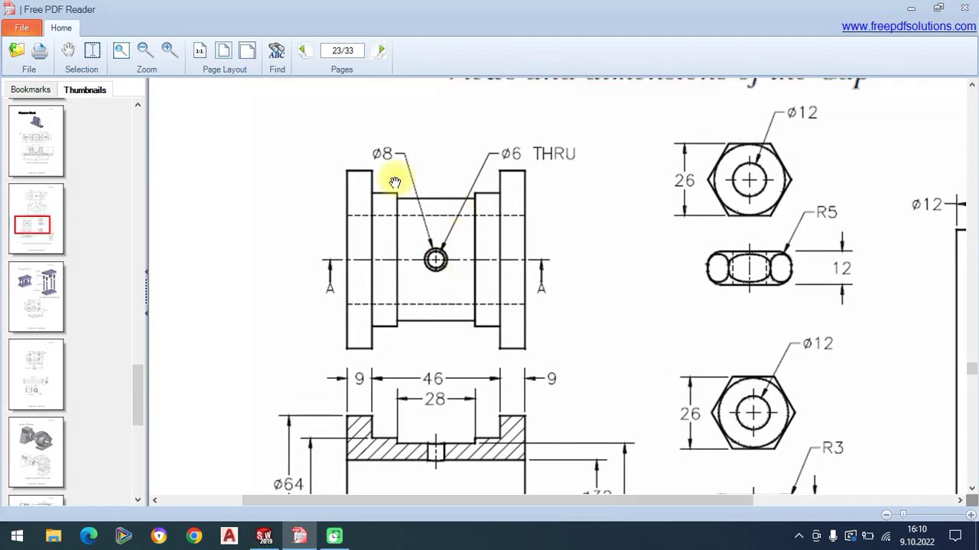
{"action": "left_click_drag", "start_coordinate": [474, 337], "coordinate": [472, 300]}
{"action": "scroll", "coordinate": [468, 311], "scroll_direction": "down", "scroll_amount": 5}
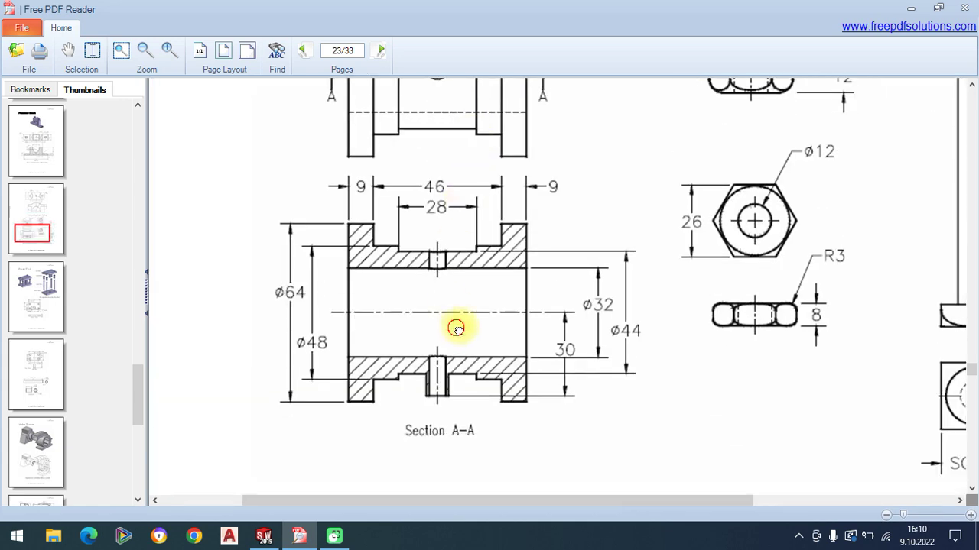
{"action": "left_click", "coordinate": [264, 536]}
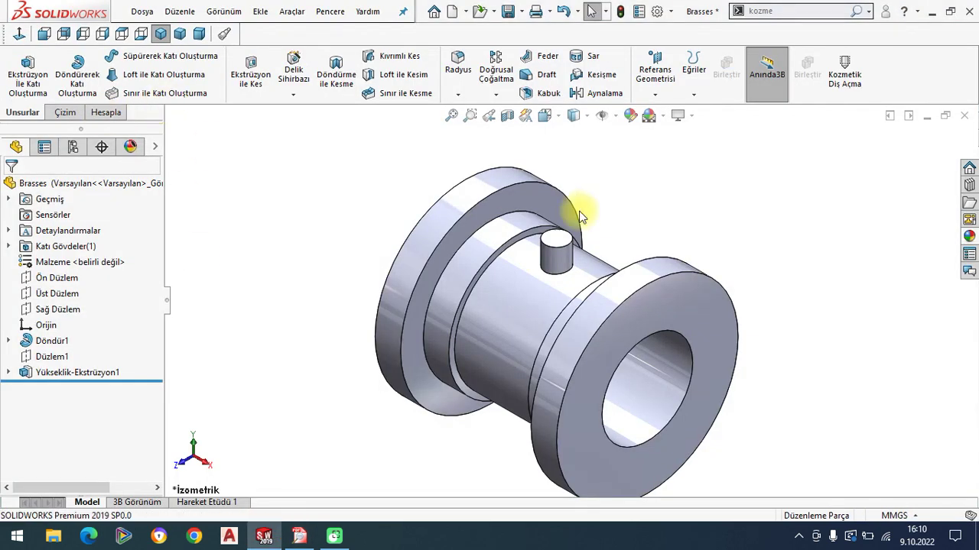
{"action": "left_click", "coordinate": [562, 241]}
{"action": "left_click", "coordinate": [622, 197]}
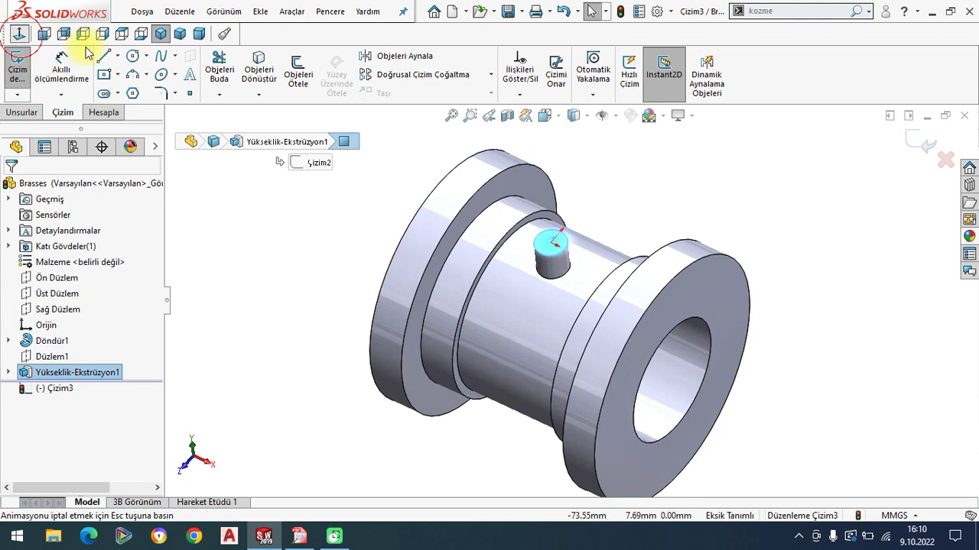
{"action": "left_click", "coordinate": [133, 60]}
{"action": "scroll", "coordinate": [589, 322], "scroll_direction": "down", "scroll_amount": 1}
{"action": "type", "text": "6"}
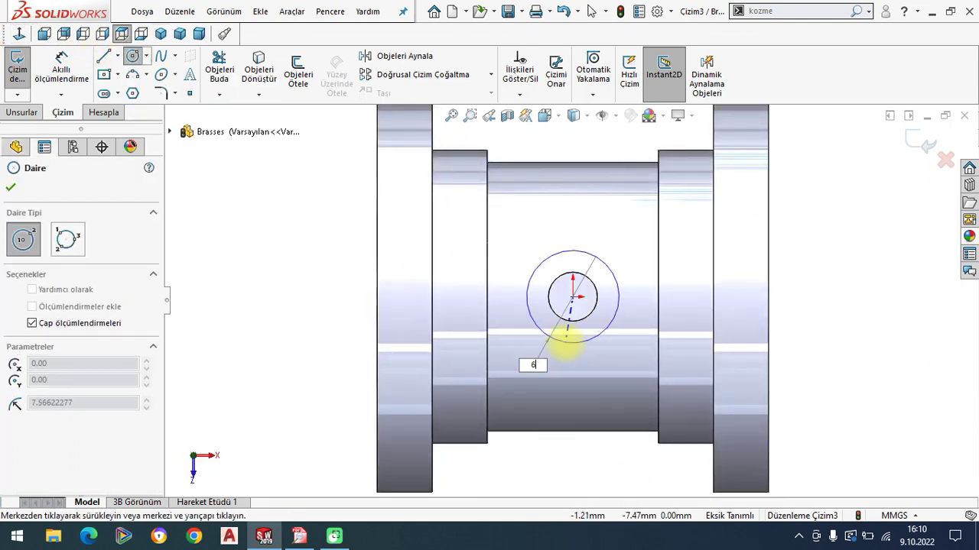
{"action": "key", "text": "Return"}
{"action": "left_click", "coordinate": [11, 188]}
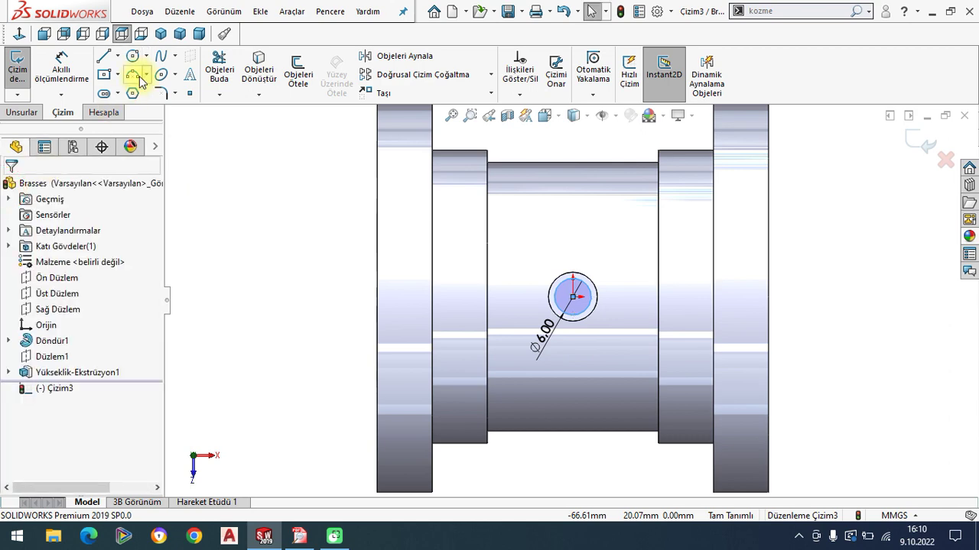
Step: Cut-extrude the ø6 circle with end condition Up To Next
{"action": "left_click", "coordinate": [161, 34]}
{"action": "left_click", "coordinate": [20, 112]}
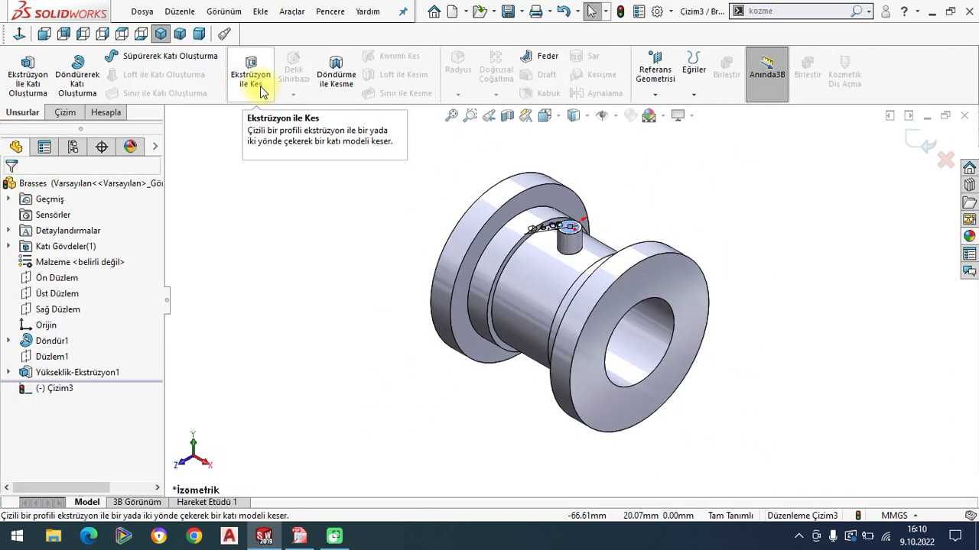
{"action": "left_click", "coordinate": [257, 80]}
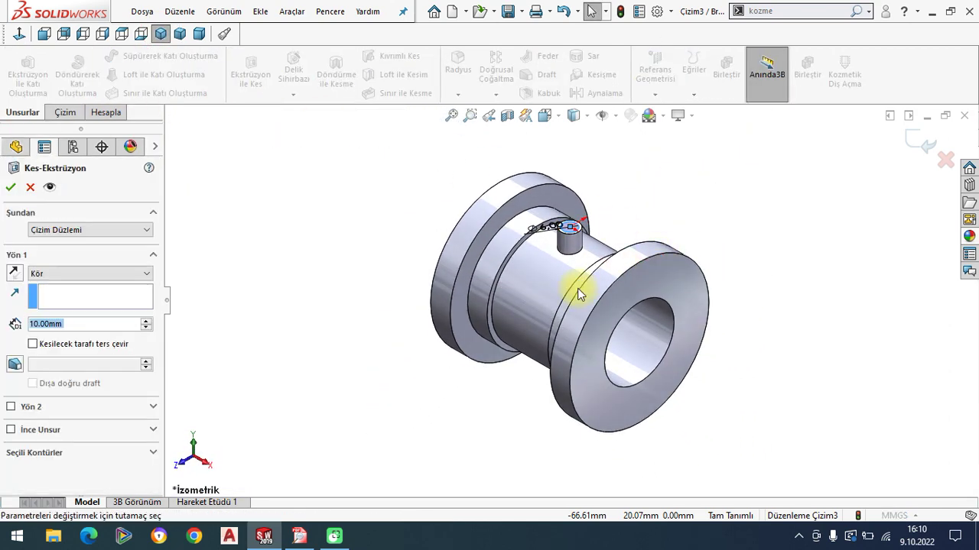
{"action": "left_click", "coordinate": [65, 277]}
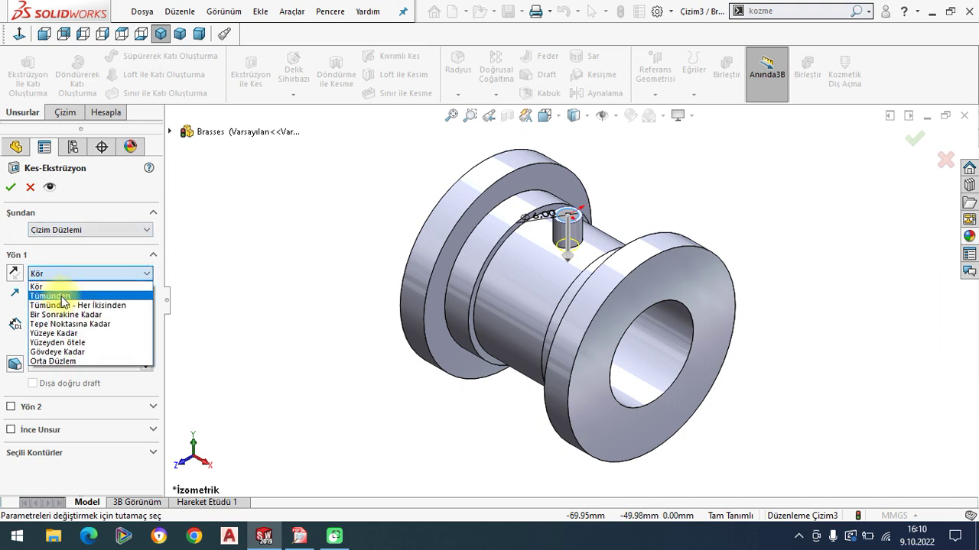
{"action": "left_click", "coordinate": [66, 315]}
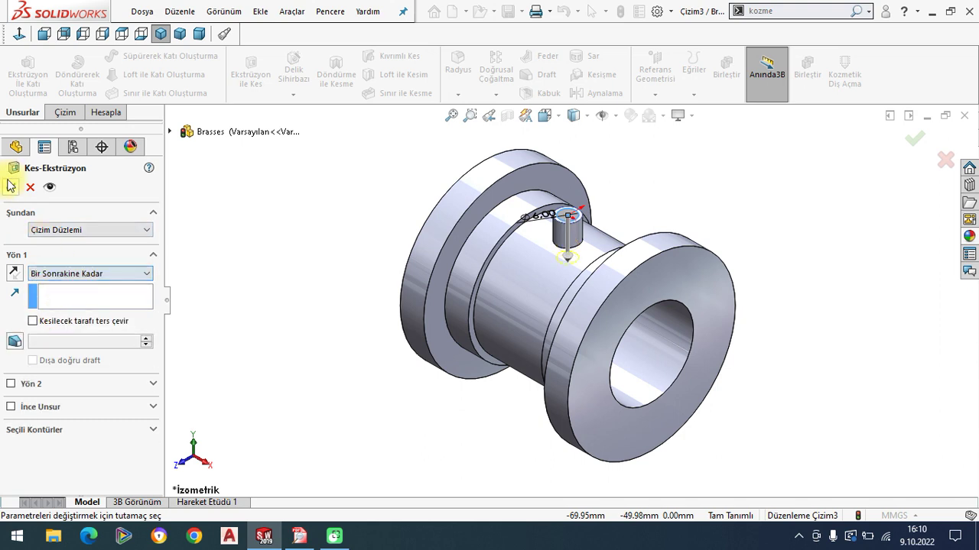
{"action": "left_click", "coordinate": [10, 188]}
{"action": "mouse_move", "coordinate": [273, 314]}
{"action": "middle_mouse_down"}
{"action": "mouse_move", "coordinate": [498, 349]}
{"action": "mouse_move", "coordinate": [502, 372]}
{"action": "middle_mouse_up"}
Step: Edit Kes-Ekstrüzyon1 to cut Through All, then close the Brasses part
{"action": "left_click", "coordinate": [308, 532]}
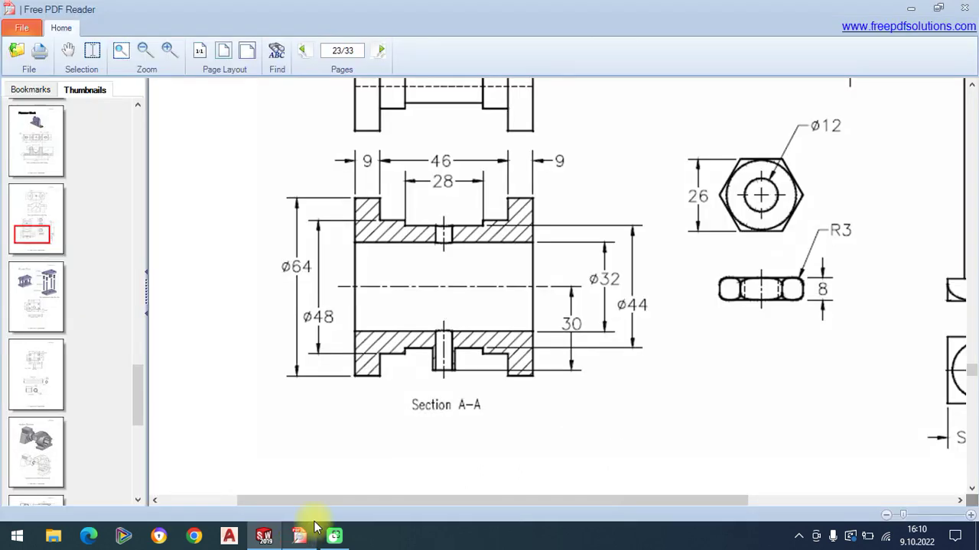
{"action": "left_click", "coordinate": [265, 535]}
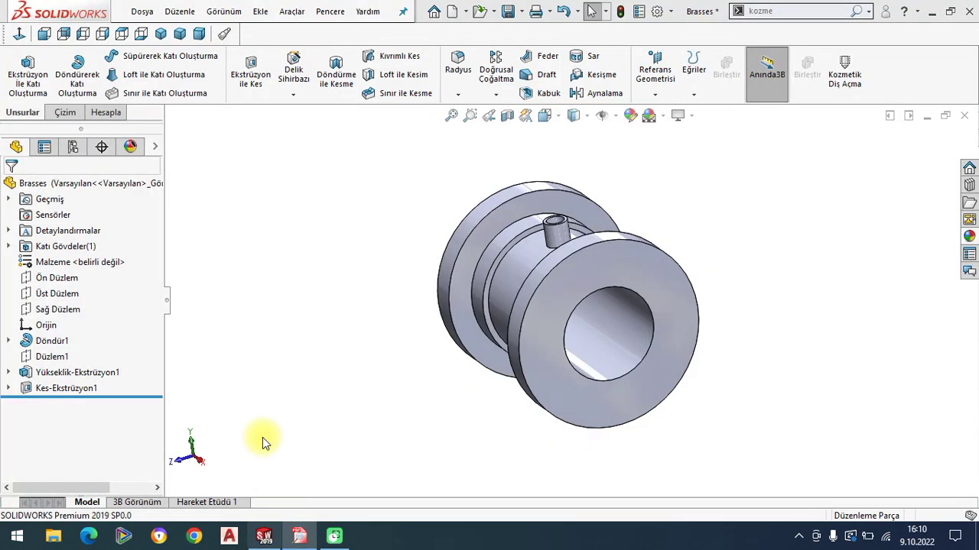
{"action": "right_click", "coordinate": [66, 388]}
{"action": "left_click", "coordinate": [67, 211]}
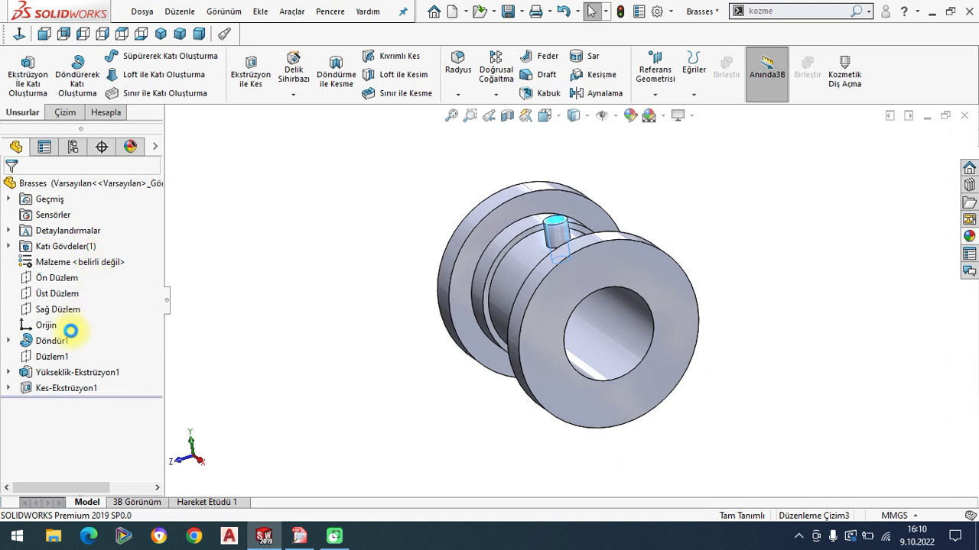
{"action": "left_click", "coordinate": [48, 273]}
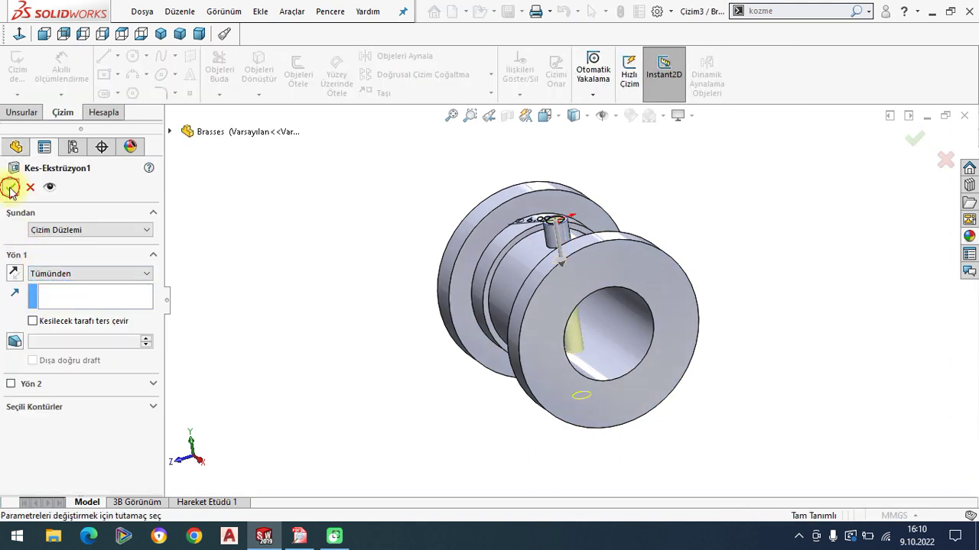
{"action": "key", "text": "Return"}
{"action": "mouse_move", "coordinate": [466, 301]}
{"action": "middle_mouse_down"}
{"action": "mouse_move", "coordinate": [455, 251]}
{"action": "mouse_move", "coordinate": [553, 442]}
{"action": "mouse_move", "coordinate": [618, 344]}
{"action": "middle_mouse_up"}
{"action": "scroll", "coordinate": [591, 272], "scroll_direction": "down", "scroll_amount": 3}
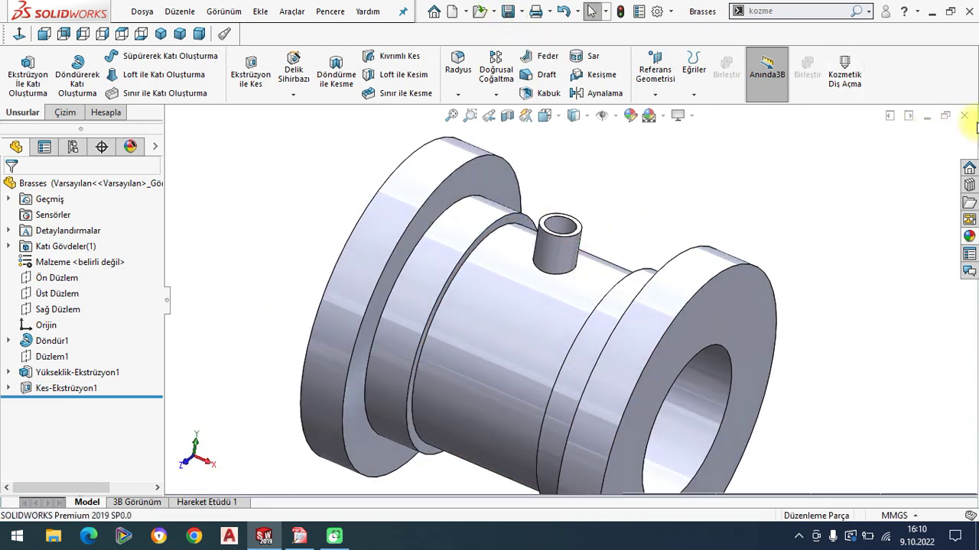
{"action": "left_click", "coordinate": [965, 122]}
Step: Scroll the Plummer Block PDF from page 23 up to 21 and back to 22
{"action": "left_click", "coordinate": [303, 541]}
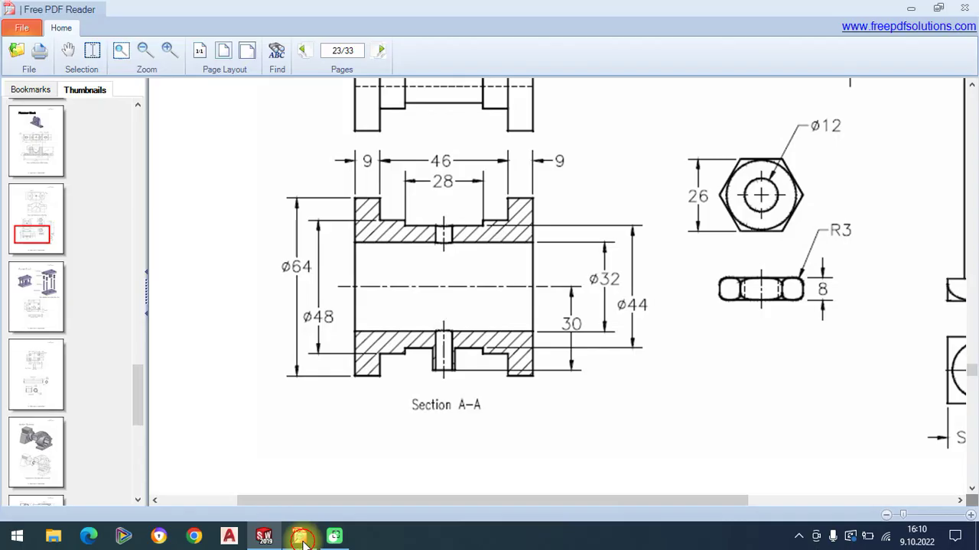
{"action": "scroll", "coordinate": [497, 349], "scroll_direction": "down", "scroll_amount": 3}
{"action": "scroll", "coordinate": [332, 212], "scroll_direction": "up", "scroll_amount": 2}
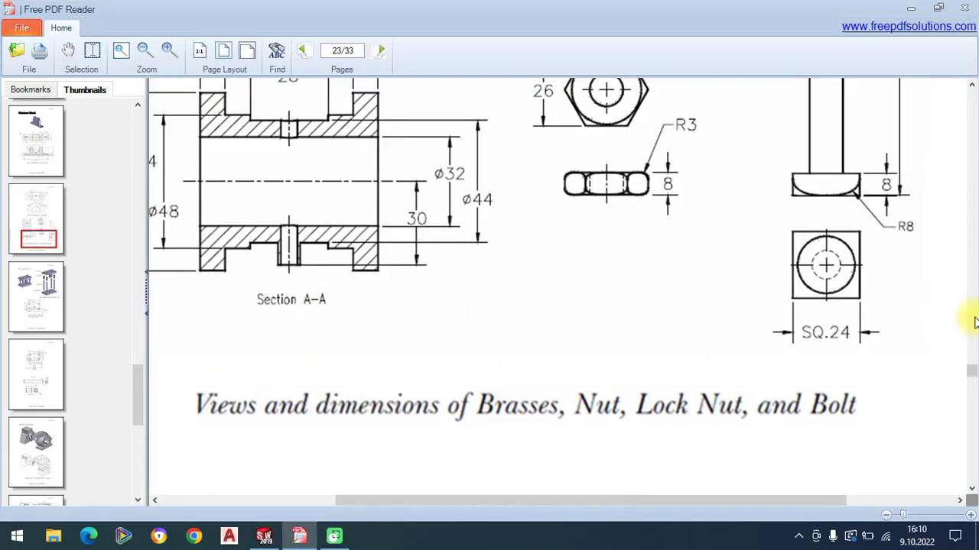
{"action": "scroll", "coordinate": [968, 145], "scroll_direction": "up", "scroll_amount": 5}
{"action": "scroll", "coordinate": [969, 138], "scroll_direction": "up", "scroll_amount": 5}
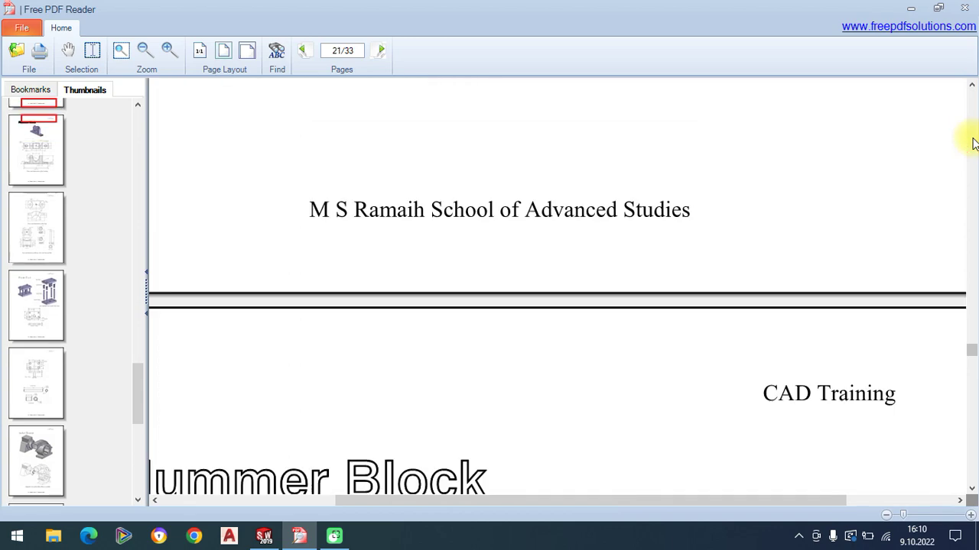
{"action": "scroll", "coordinate": [651, 433], "scroll_direction": "down", "scroll_amount": 3}
{"action": "scroll", "coordinate": [568, 290], "scroll_direction": "down", "scroll_amount": 1}
{"action": "scroll", "coordinate": [601, 268], "scroll_direction": "down", "scroll_amount": 1}
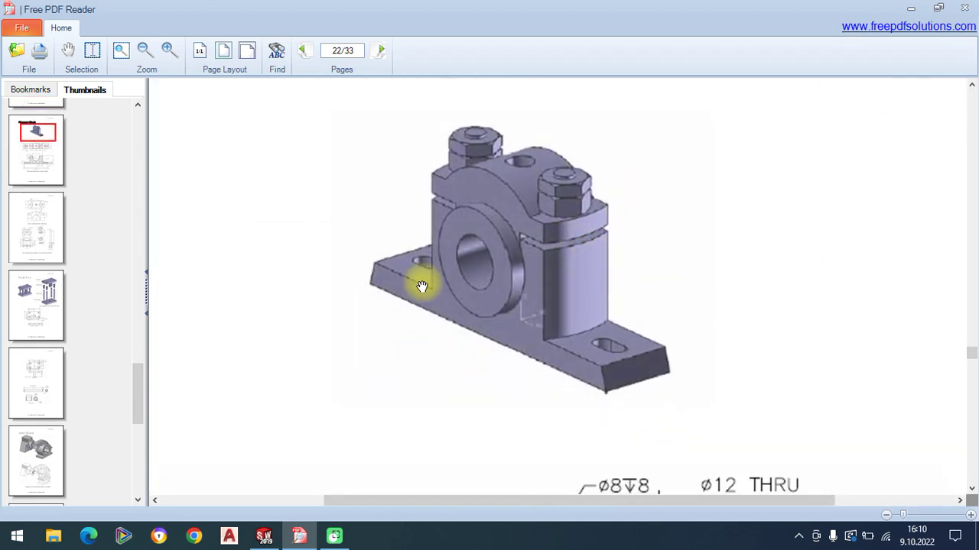
{"action": "left_click", "coordinate": [264, 536]}
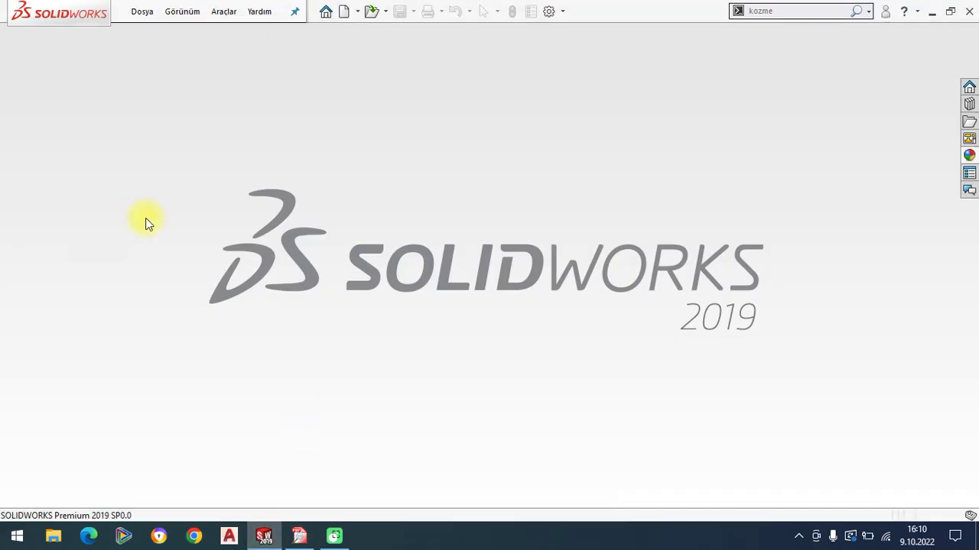
Step: Create a new document from the assembly template
{"action": "left_click", "coordinate": [142, 12]}
{"action": "left_click", "coordinate": [88, 32]}
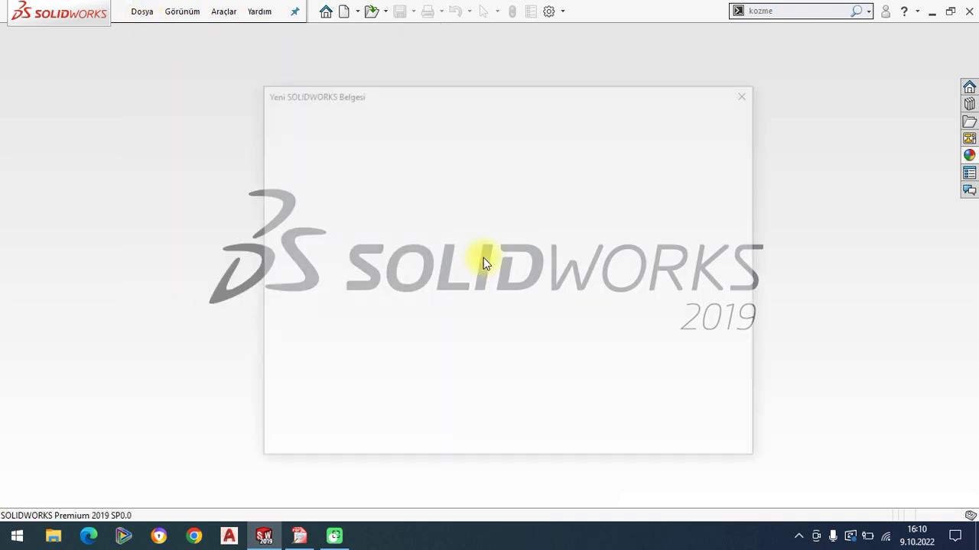
{"action": "left_click", "coordinate": [496, 221]}
{"action": "double_click", "coordinate": [496, 221]}
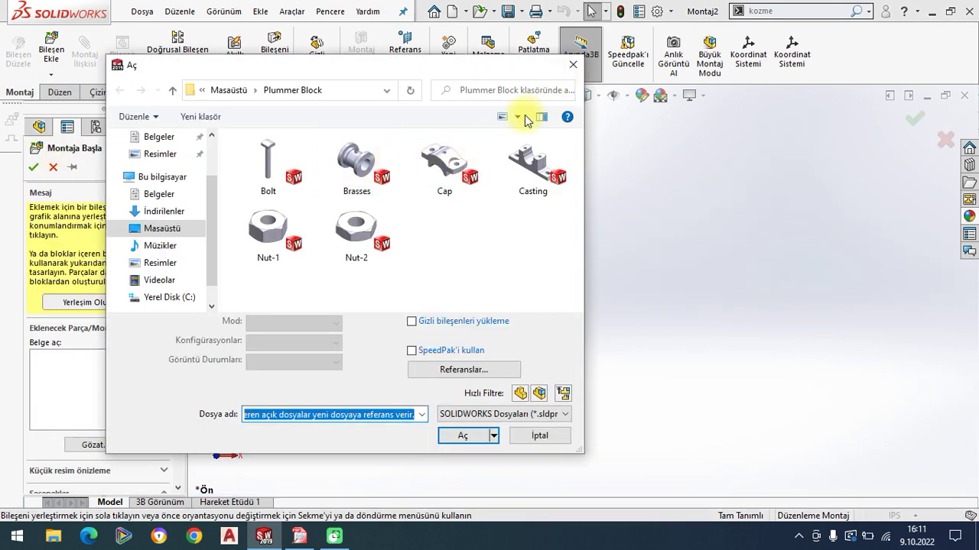
Step: Insert the Casting part at the origin, shown in isometric view, as the fixed first component
{"action": "left_click", "coordinate": [533, 167]}
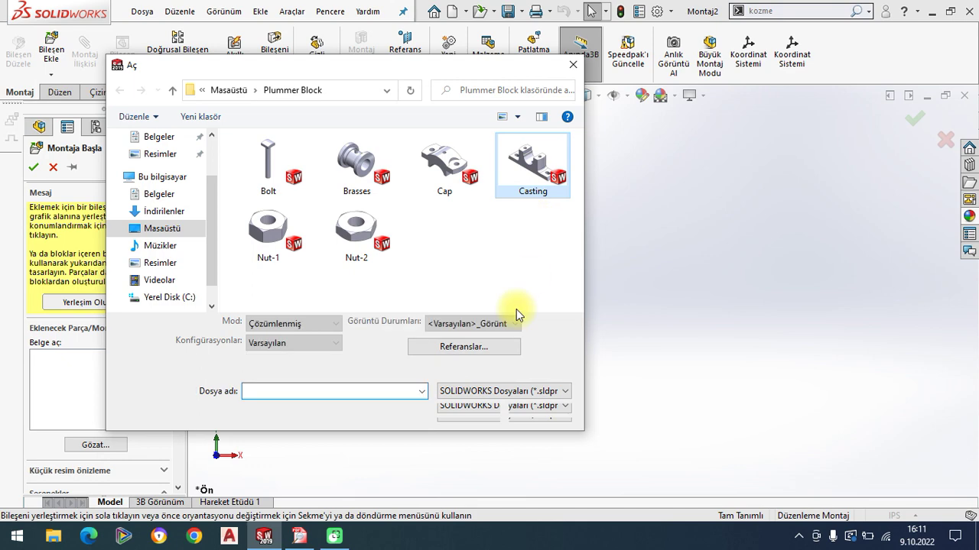
{"action": "left_click", "coordinate": [467, 410]}
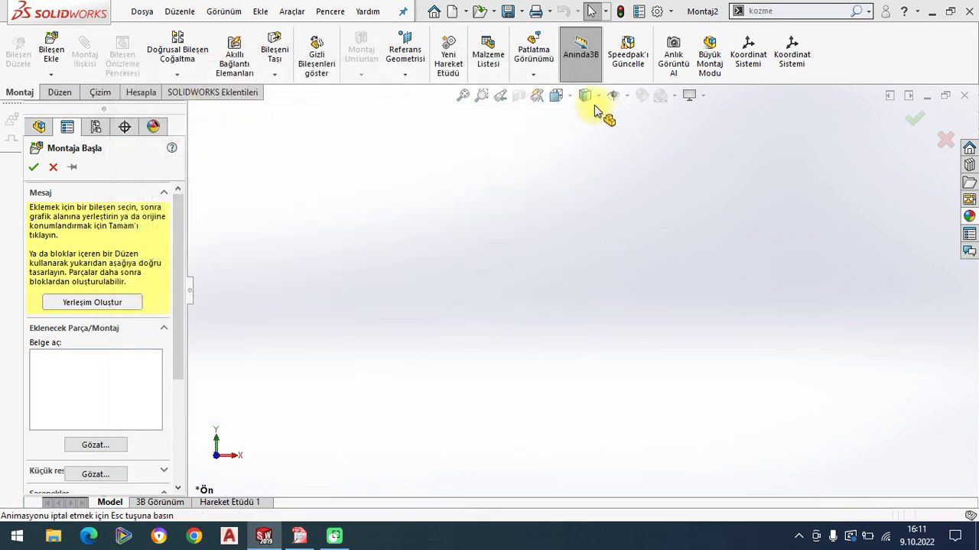
{"action": "left_click", "coordinate": [615, 154]}
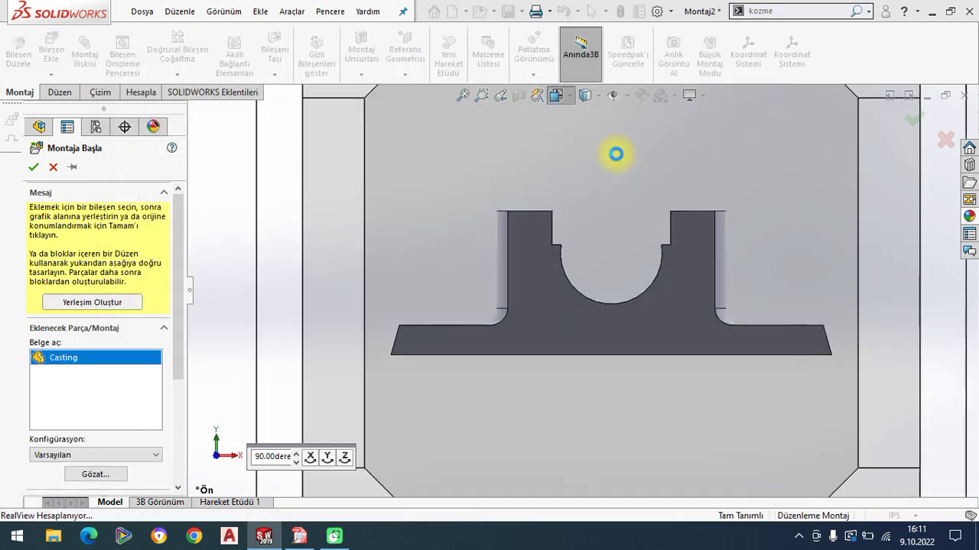
{"action": "left_click", "coordinate": [635, 135]}
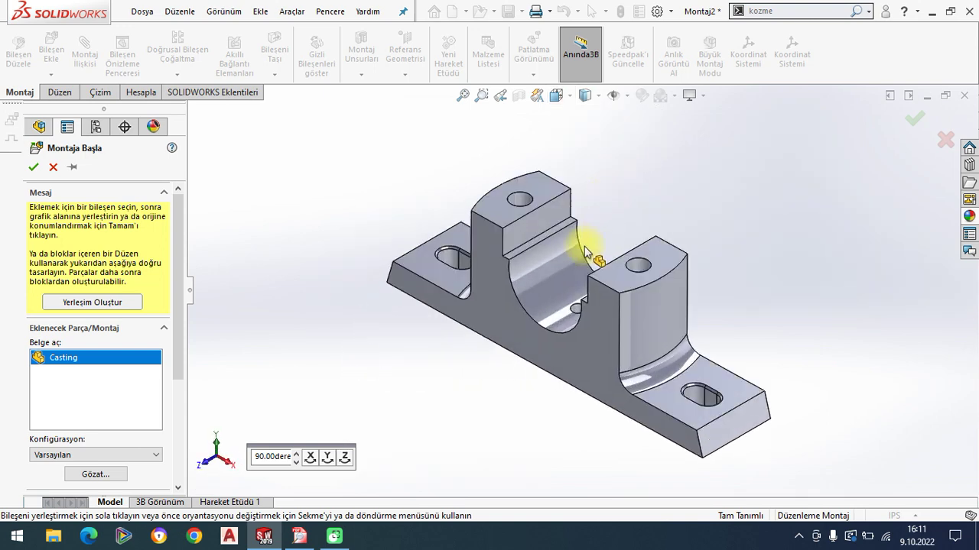
{"action": "left_click", "coordinate": [530, 289]}
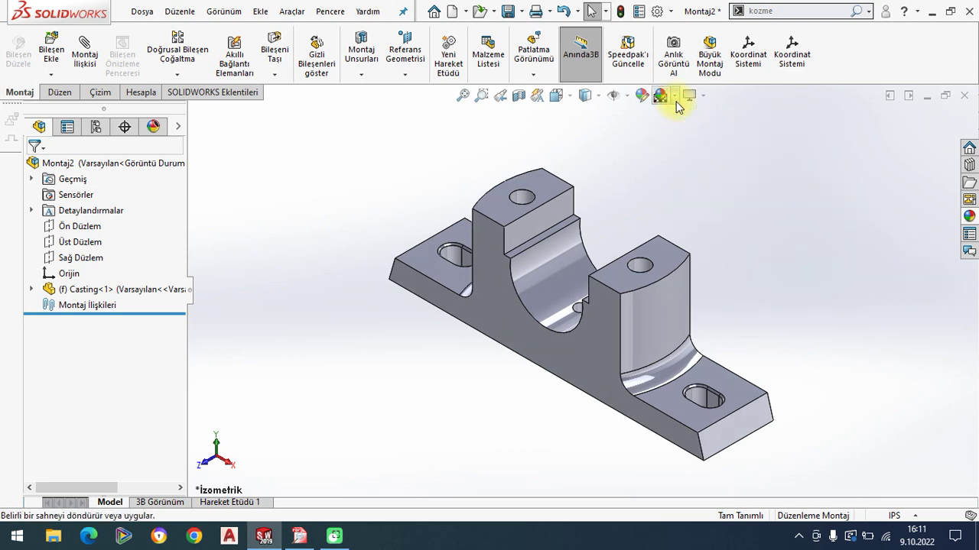
Step: Switch the scene background to the plain white Düz Beyaz scene
{"action": "left_click", "coordinate": [674, 95]}
{"action": "left_click", "coordinate": [692, 39]}
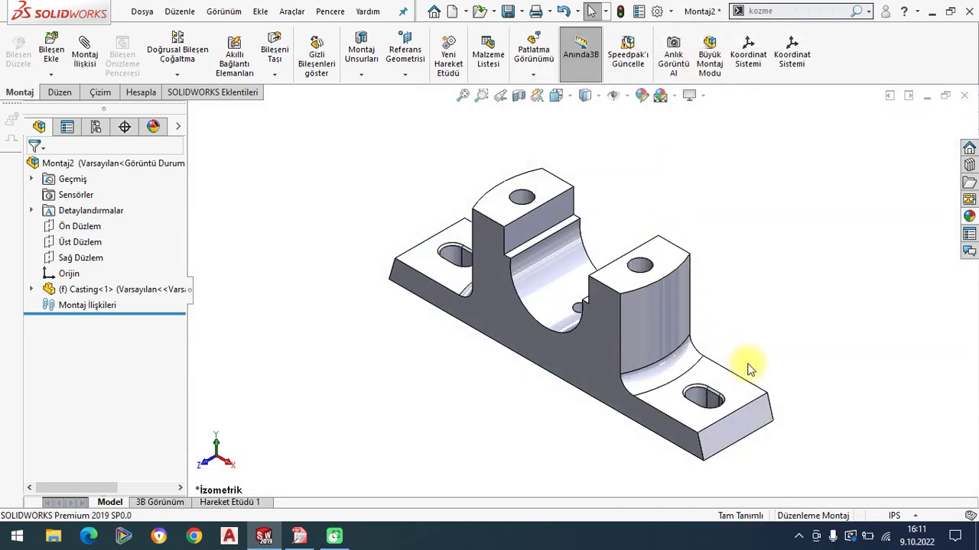
{"action": "left_click", "coordinate": [50, 49]}
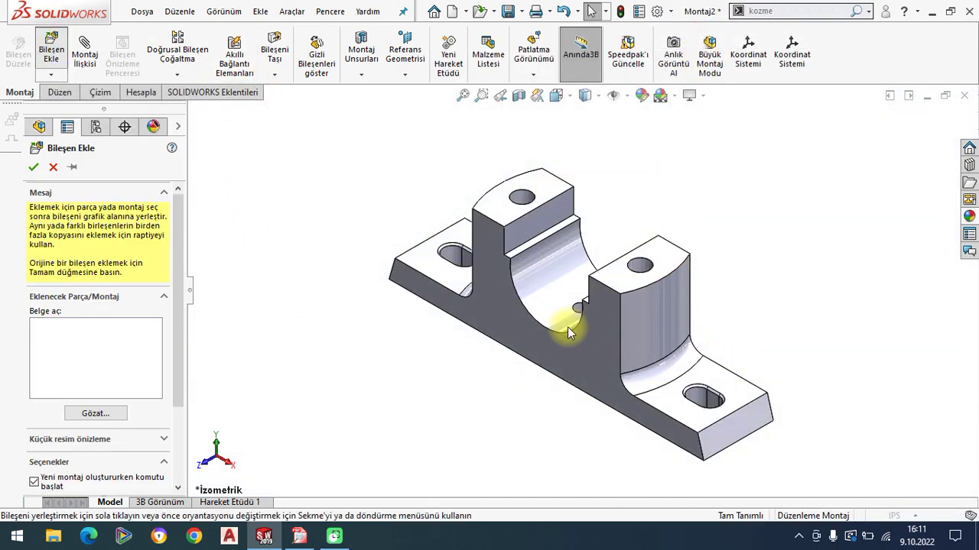
Step: Place Brasses<1> beside the Casting, then rotate it to a new orientation
{"action": "left_click", "coordinate": [351, 165]}
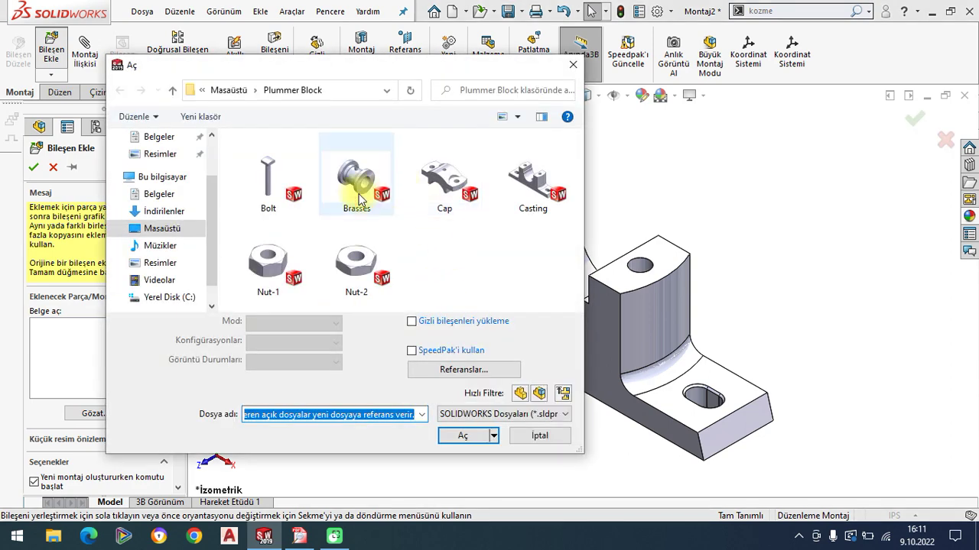
{"action": "left_click", "coordinate": [462, 414]}
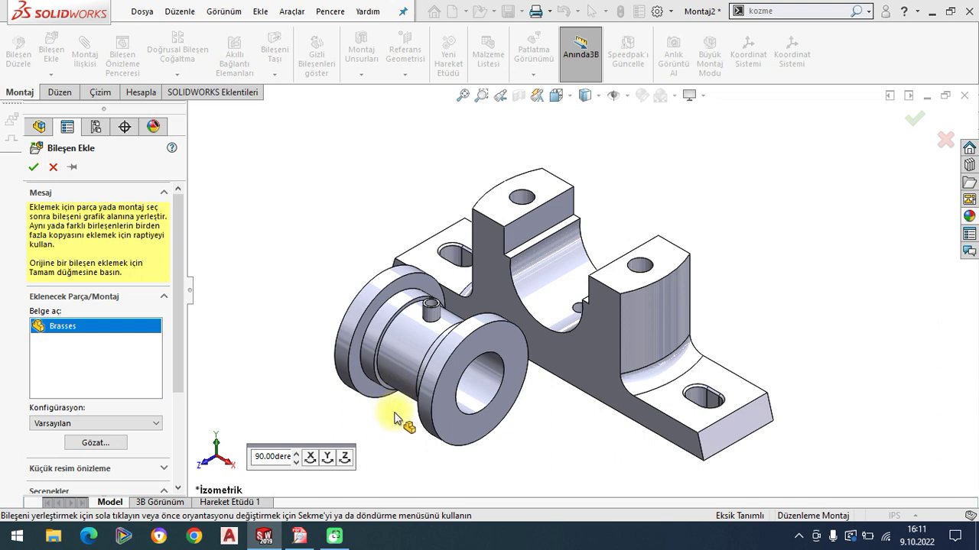
{"action": "left_click", "coordinate": [368, 402]}
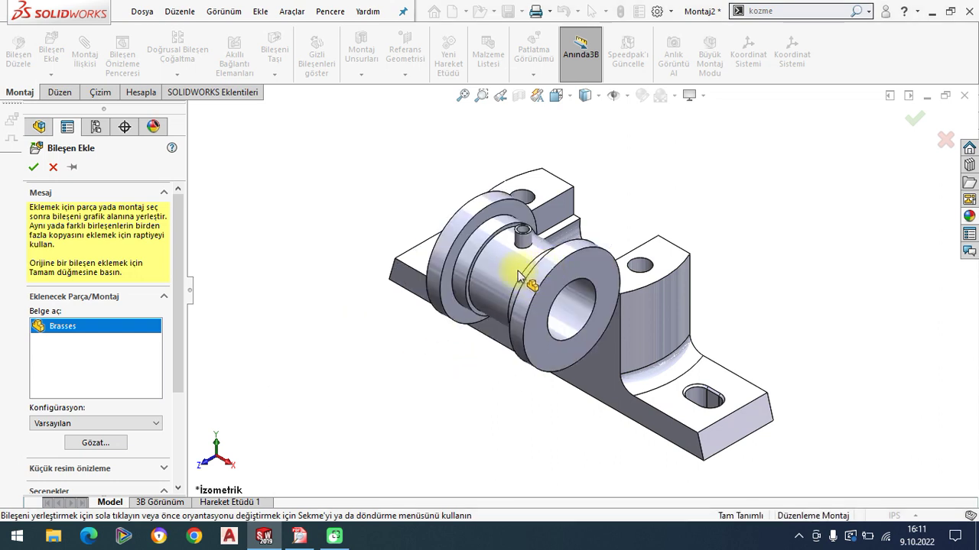
{"action": "left_click", "coordinate": [309, 293]}
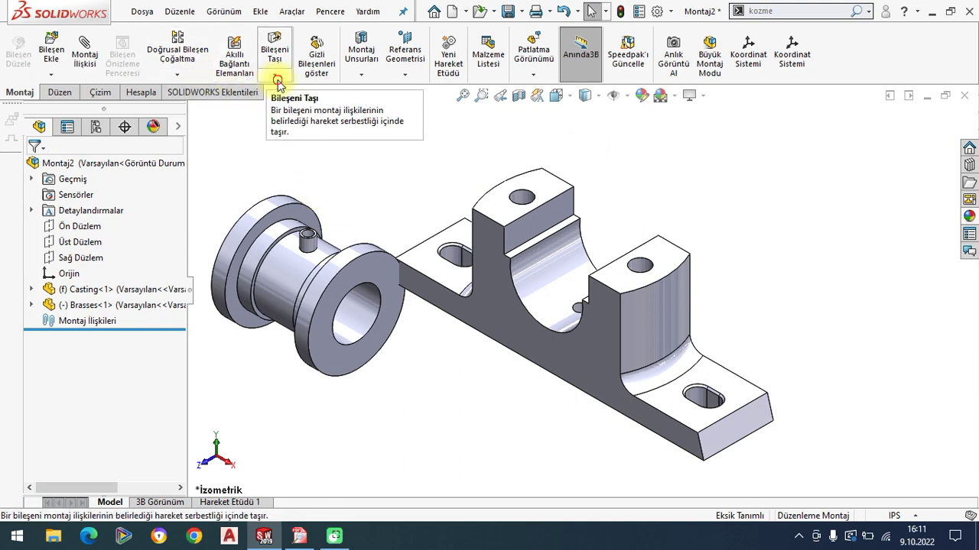
{"action": "left_click", "coordinate": [300, 113]}
{"action": "mouse_move", "coordinate": [229, 219]}
{"action": "left_mouse_down"}
{"action": "mouse_move", "coordinate": [236, 189]}
{"action": "mouse_move", "coordinate": [305, 144]}
{"action": "mouse_move", "coordinate": [321, 256]}
{"action": "mouse_move", "coordinate": [214, 114]}
{"action": "mouse_move", "coordinate": [227, 181]}
{"action": "mouse_move", "coordinate": [191, 178]}
{"action": "left_mouse_up"}
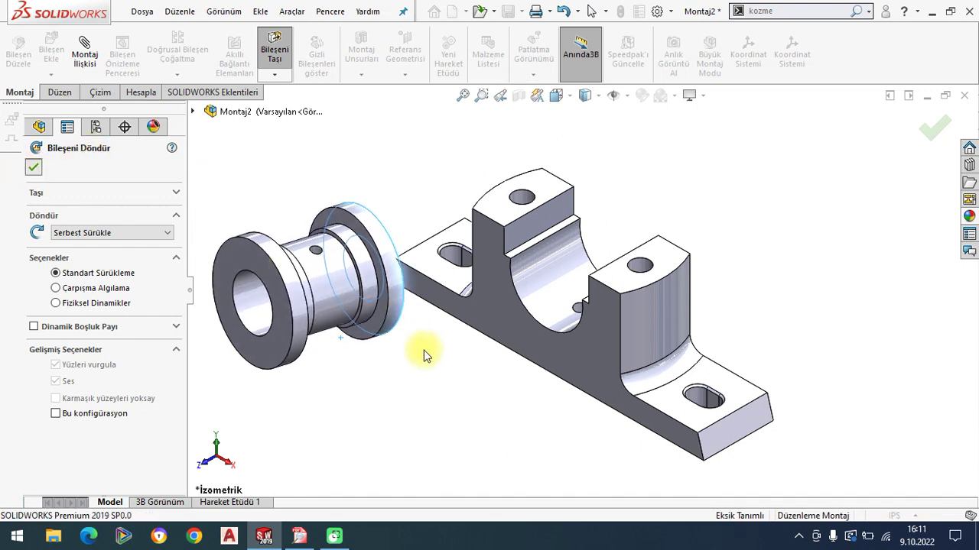
Step: Mate the brasses' cylindrical outer face concentric with the Casting's bore (Eş Merkezli1)
{"action": "key", "text": "Escape"}
{"action": "left_click", "coordinate": [86, 57]}
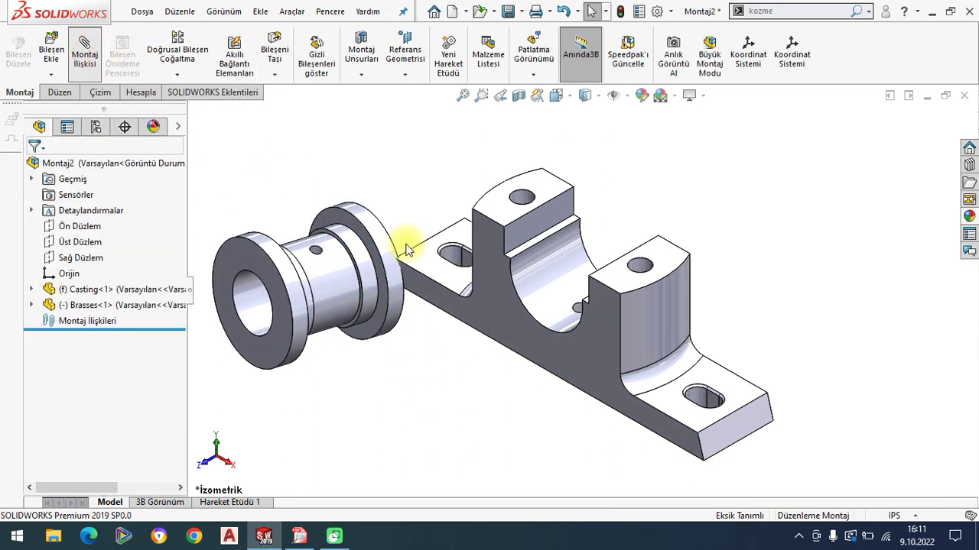
{"action": "left_click", "coordinate": [337, 291]}
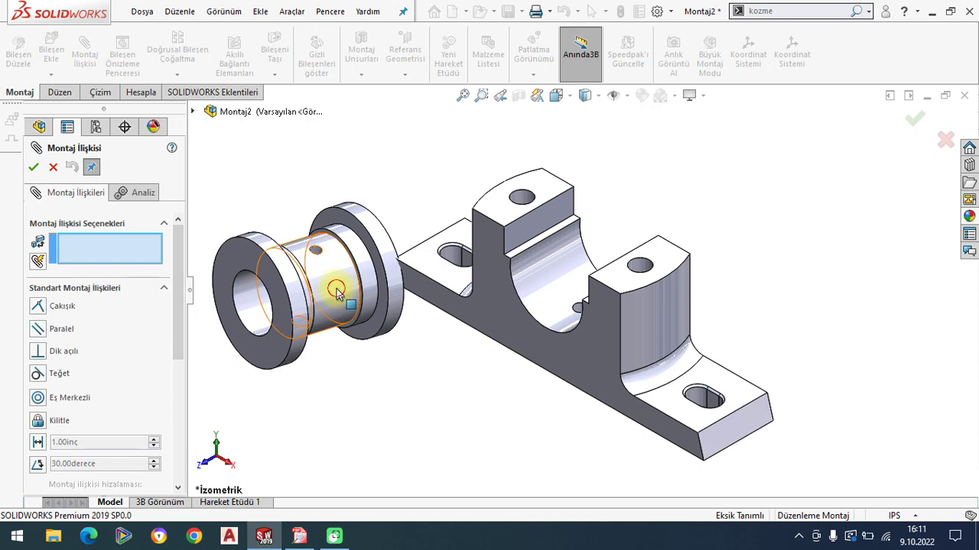
{"action": "left_click", "coordinate": [548, 299]}
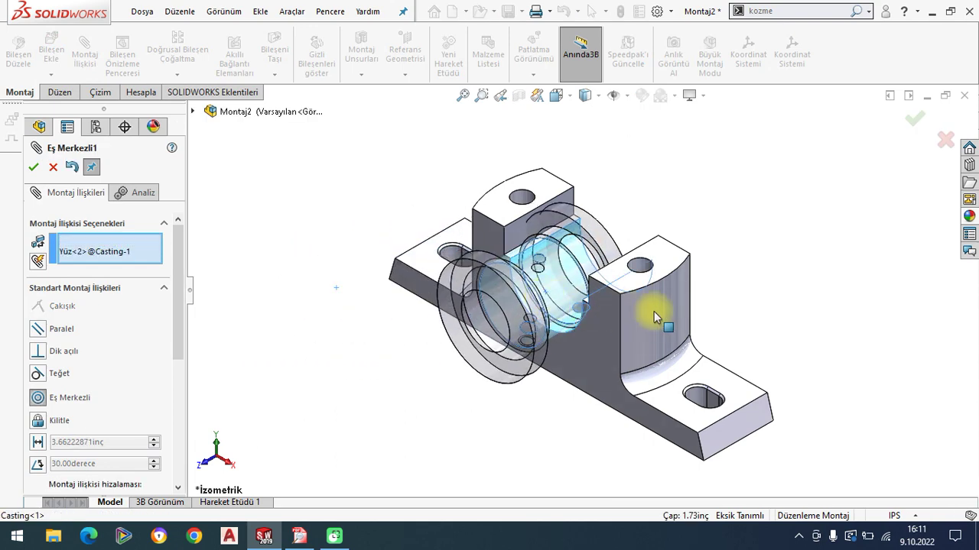
{"action": "left_click", "coordinate": [834, 335]}
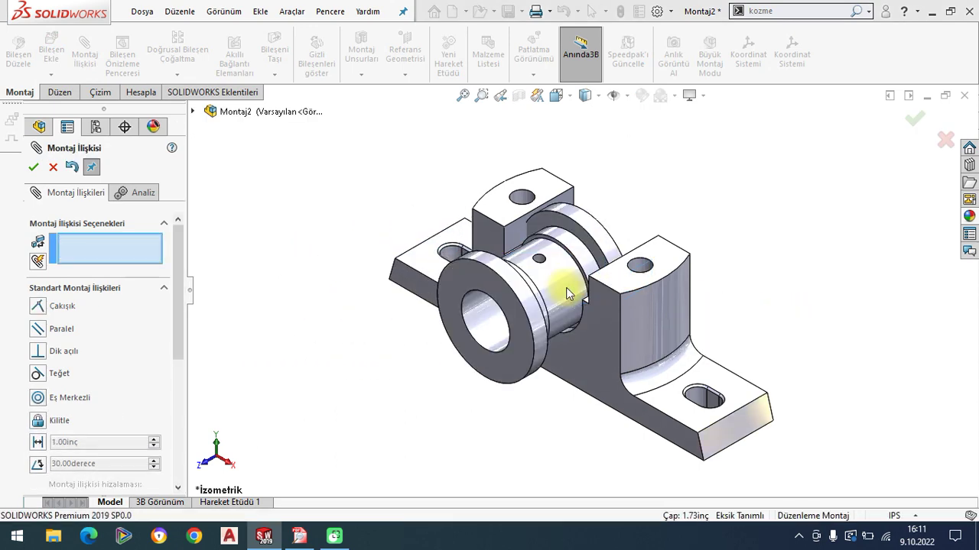
Step: Make the brasses' small pin concentric with the matching casting hole (Eş Merkezli2)
{"action": "scroll", "coordinate": [498, 364], "scroll_direction": "down", "scroll_amount": 3}
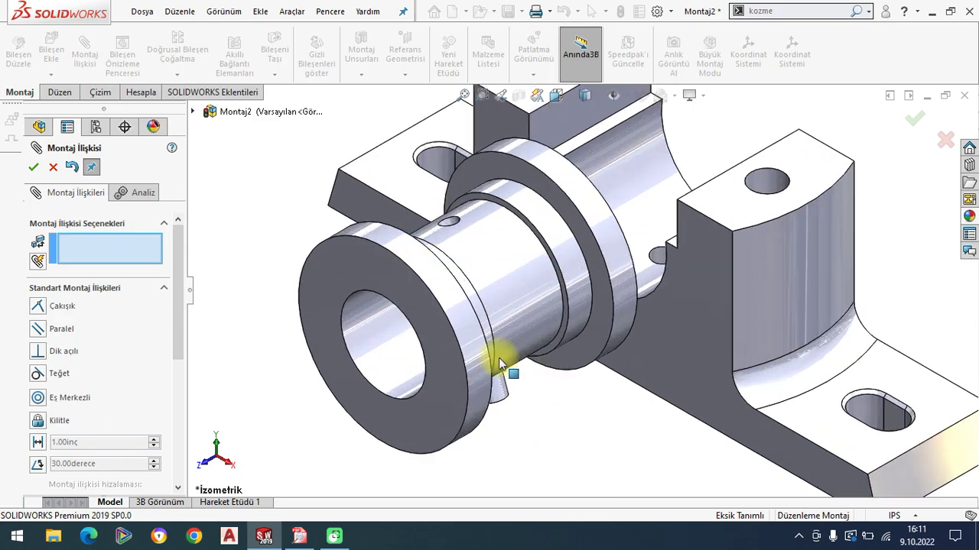
{"action": "middle_click_drag", "start_coordinate": [498, 365], "coordinate": [485, 319]}
{"action": "scroll", "coordinate": [522, 405], "scroll_direction": "down", "scroll_amount": 3}
{"action": "scroll", "coordinate": [523, 405], "scroll_direction": "down", "scroll_amount": 2}
{"action": "scroll", "coordinate": [533, 395], "scroll_direction": "down", "scroll_amount": 3}
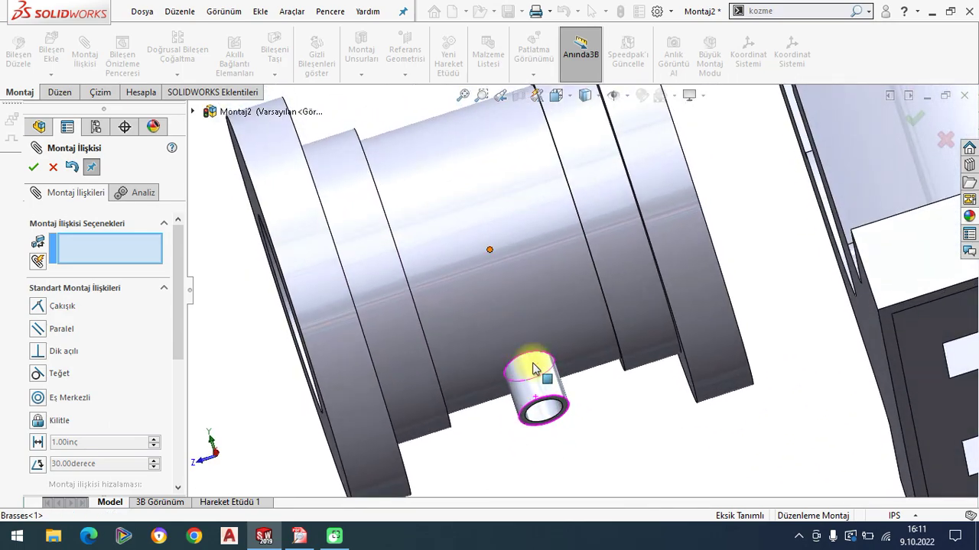
{"action": "left_click", "coordinate": [539, 387]}
{"action": "middle_click_drag", "start_coordinate": [626, 400], "coordinate": [642, 135]}
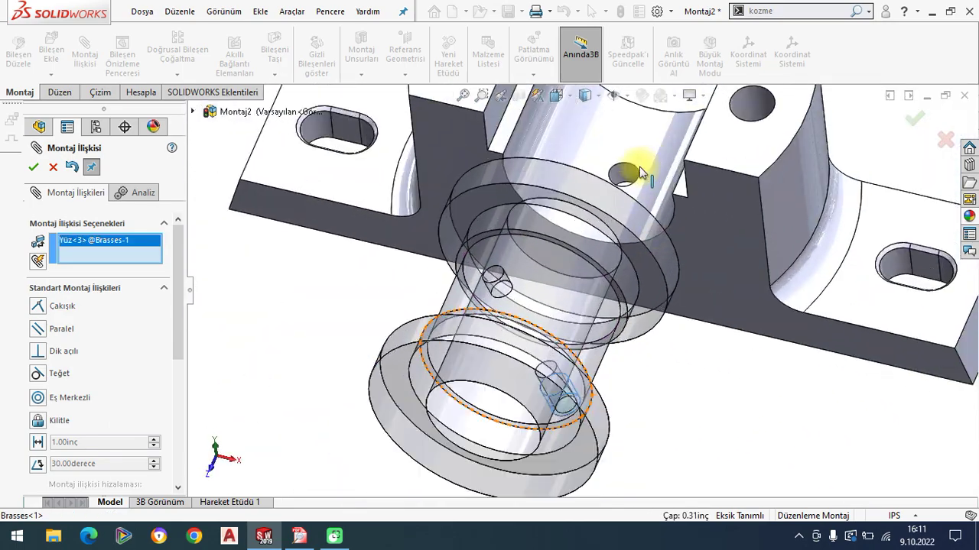
{"action": "scroll", "coordinate": [608, 203], "scroll_direction": "down", "scroll_amount": 3}
{"action": "left_click", "coordinate": [606, 202]}
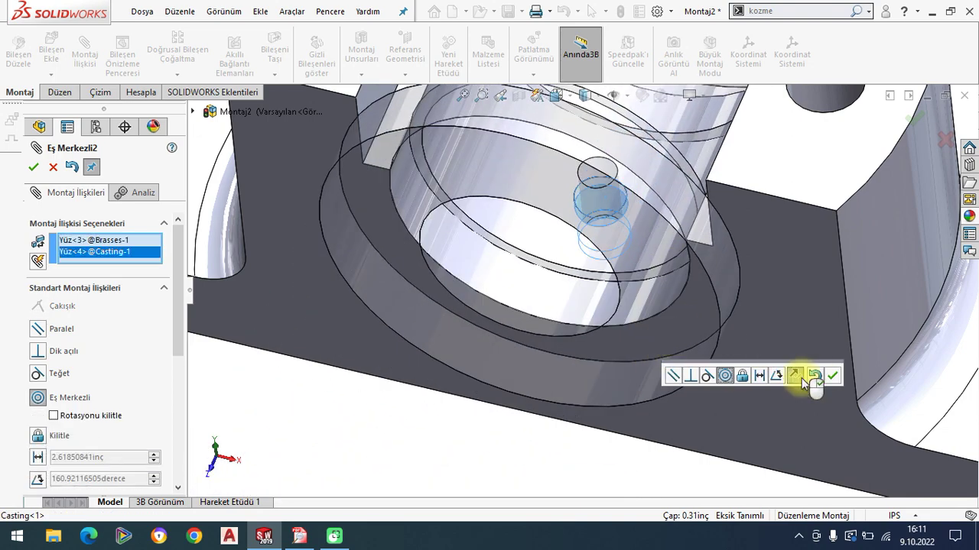
{"action": "key", "text": "Return"}
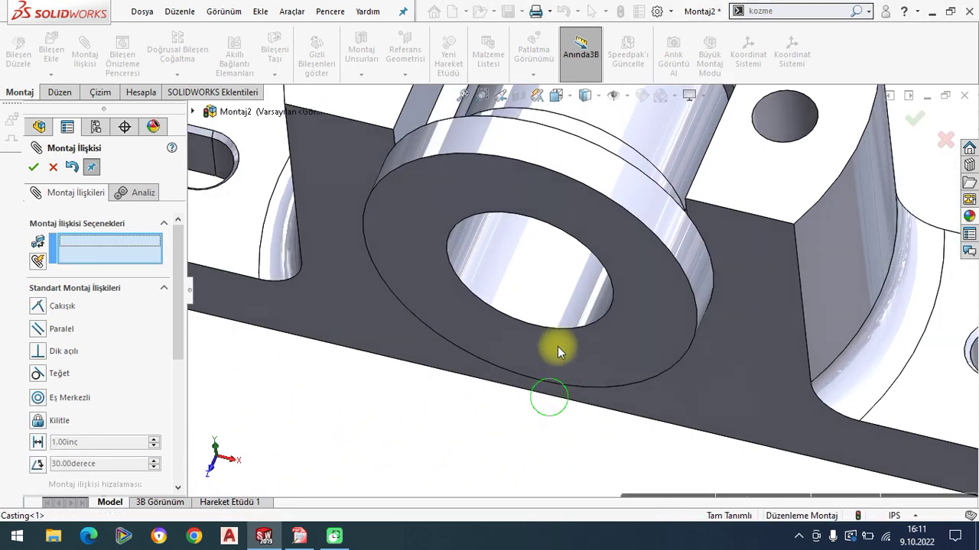
Step: Orbit the block to a front three-quarter view of the seated brasses
{"action": "middle_click_drag", "start_coordinate": [575, 364], "coordinate": [612, 296]}
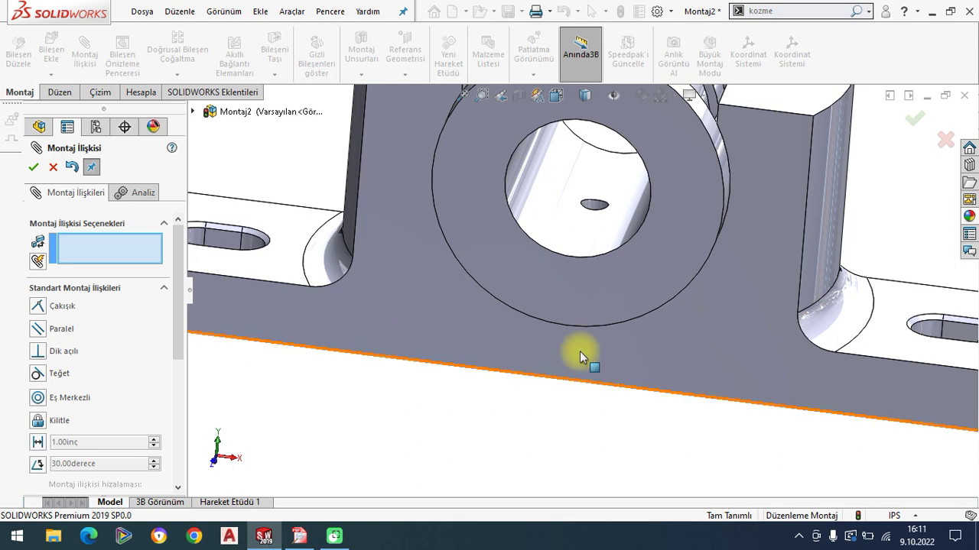
{"action": "scroll", "coordinate": [532, 447], "scroll_direction": "up", "scroll_amount": 3}
{"action": "middle_click_drag", "start_coordinate": [589, 334], "coordinate": [589, 384]}
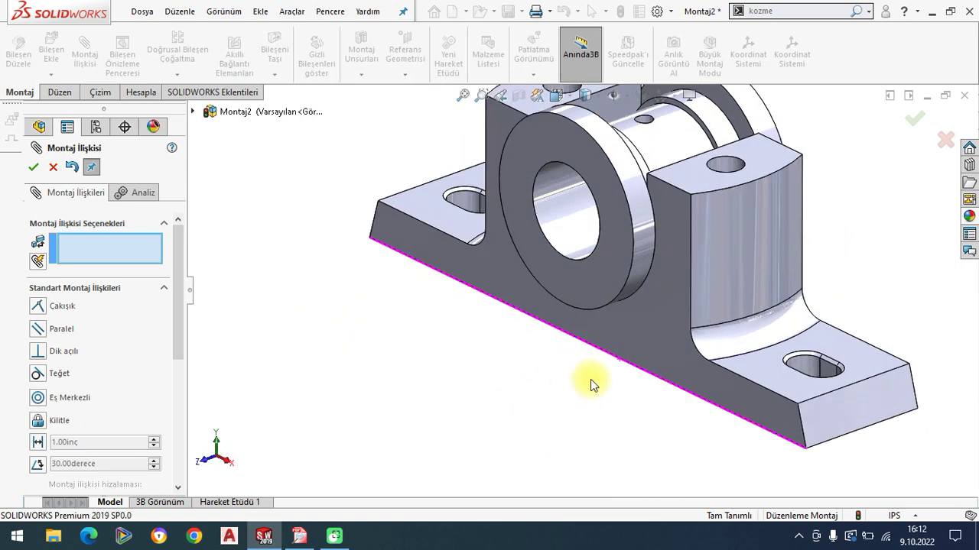
{"action": "scroll", "coordinate": [599, 249], "scroll_direction": "up", "scroll_amount": 1}
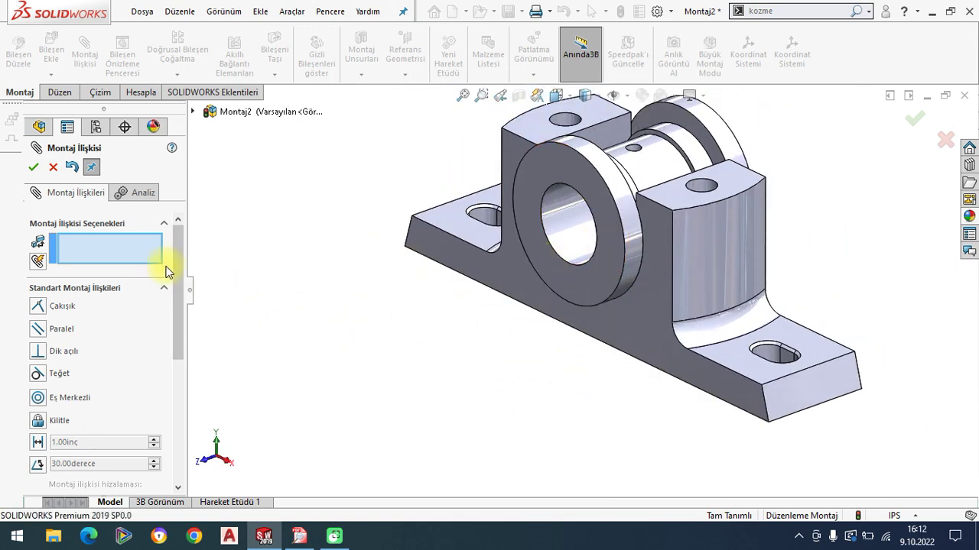
{"action": "left_click_drag", "start_coordinate": [177, 262], "coordinate": [176, 331]}
{"action": "left_click", "coordinate": [697, 233]}
{"action": "middle_click_drag", "start_coordinate": [697, 234], "coordinate": [696, 238]}
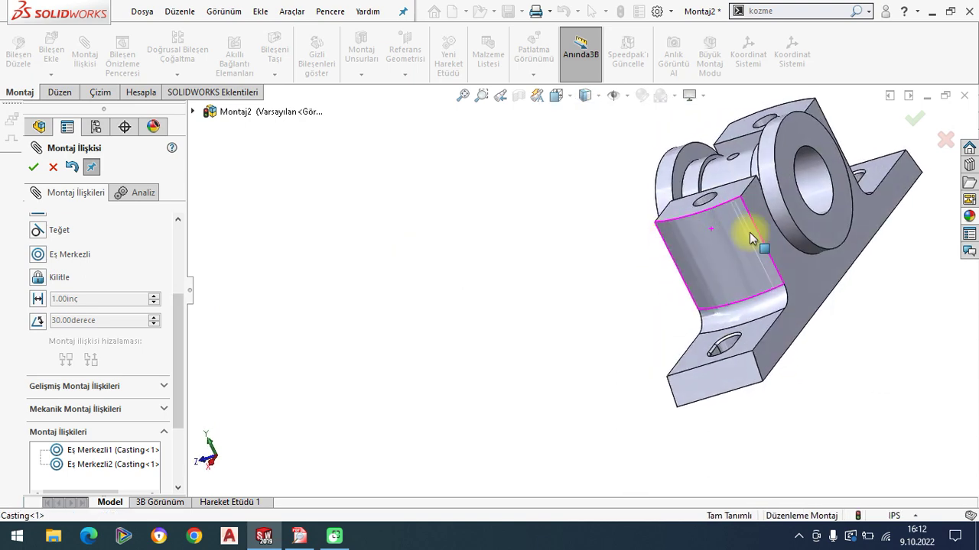
{"action": "middle_click_drag", "start_coordinate": [533, 302], "coordinate": [627, 273]}
{"action": "scroll", "coordinate": [631, 211], "scroll_direction": "down", "scroll_amount": 2}
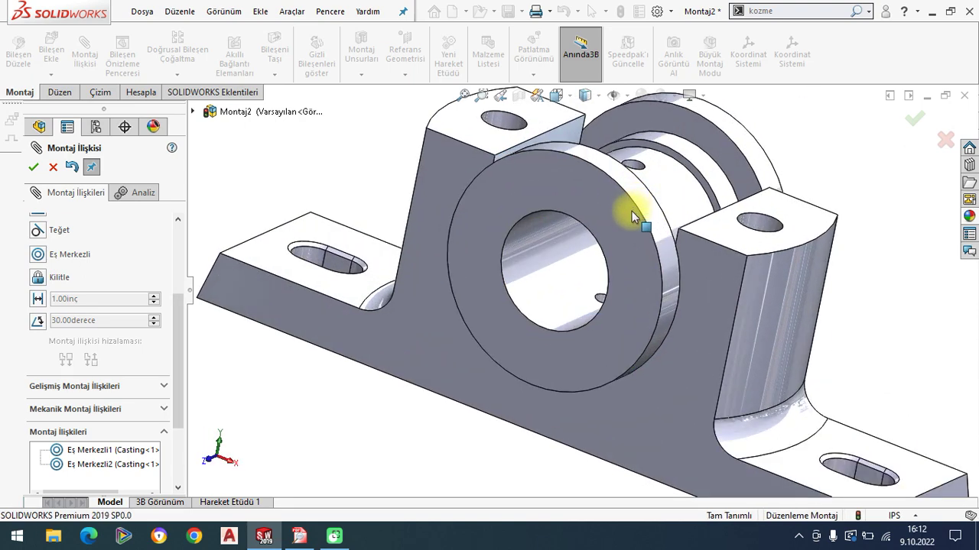
{"action": "scroll", "coordinate": [627, 236], "scroll_direction": "down", "scroll_amount": 2}
{"action": "mouse_move", "coordinate": [179, 337]}
{"action": "left_mouse_down"}
{"action": "mouse_move", "coordinate": [179, 358]}
{"action": "mouse_move", "coordinate": [181, 291]}
{"action": "mouse_move", "coordinate": [192, 367]}
{"action": "mouse_move", "coordinate": [184, 405]}
{"action": "mouse_move", "coordinate": [187, 240]}
{"action": "left_mouse_up"}
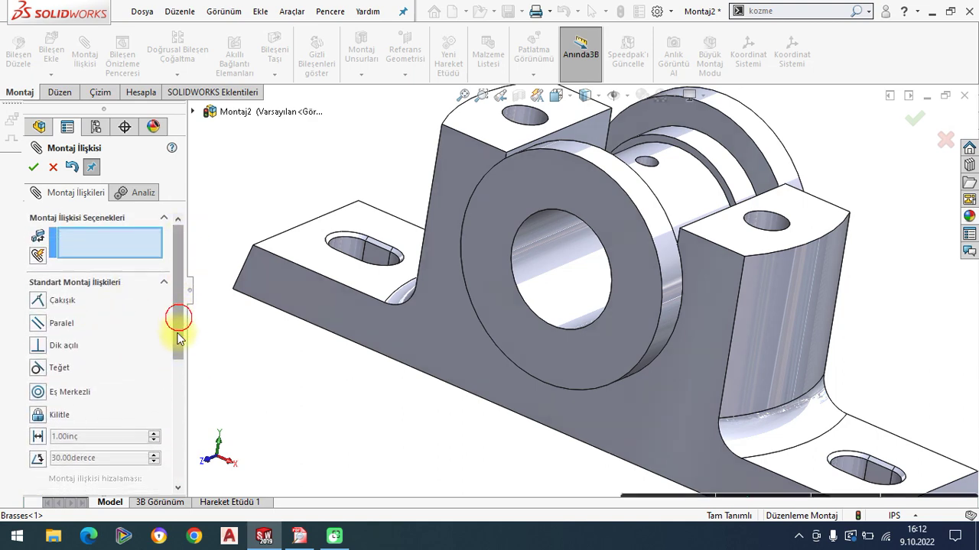
{"action": "left_click_drag", "start_coordinate": [175, 316], "coordinate": [175, 396]}
{"action": "left_click", "coordinate": [163, 366]}
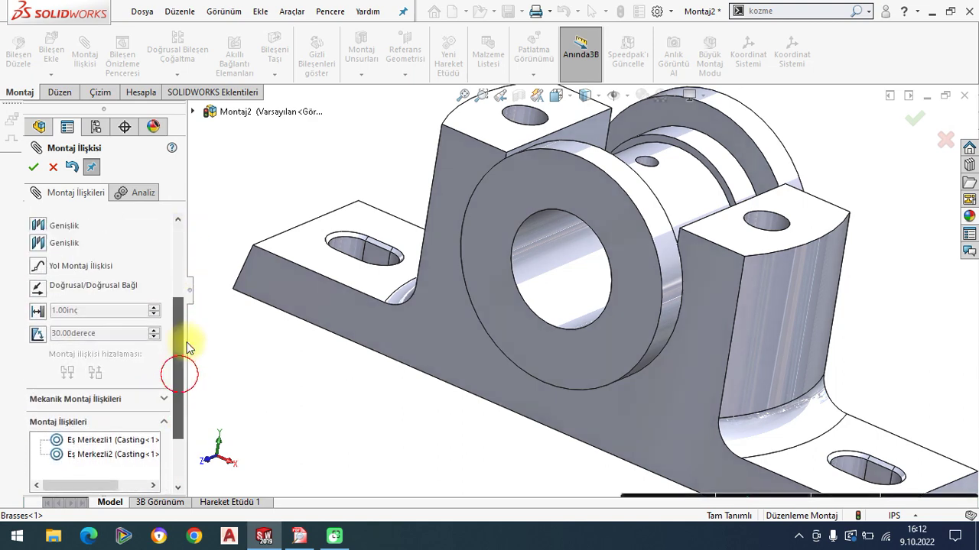
Step: Add Width mate Genişlik1 centring a brasses face between the casting's two side faces
{"action": "scroll", "coordinate": [123, 322], "scroll_direction": "up", "scroll_amount": 3}
{"action": "left_click", "coordinate": [37, 370]}
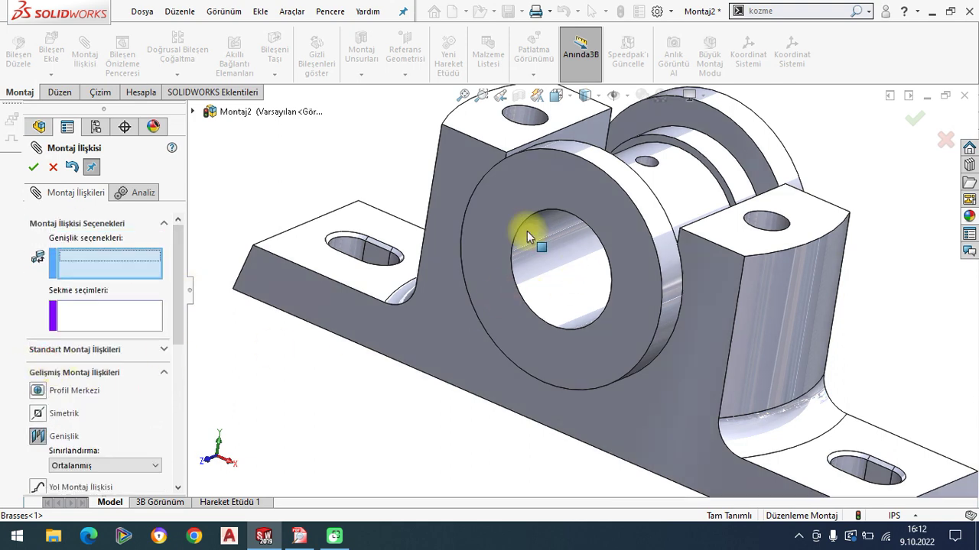
{"action": "left_click", "coordinate": [533, 249]}
{"action": "middle_click_drag", "start_coordinate": [591, 385], "coordinate": [524, 393]}
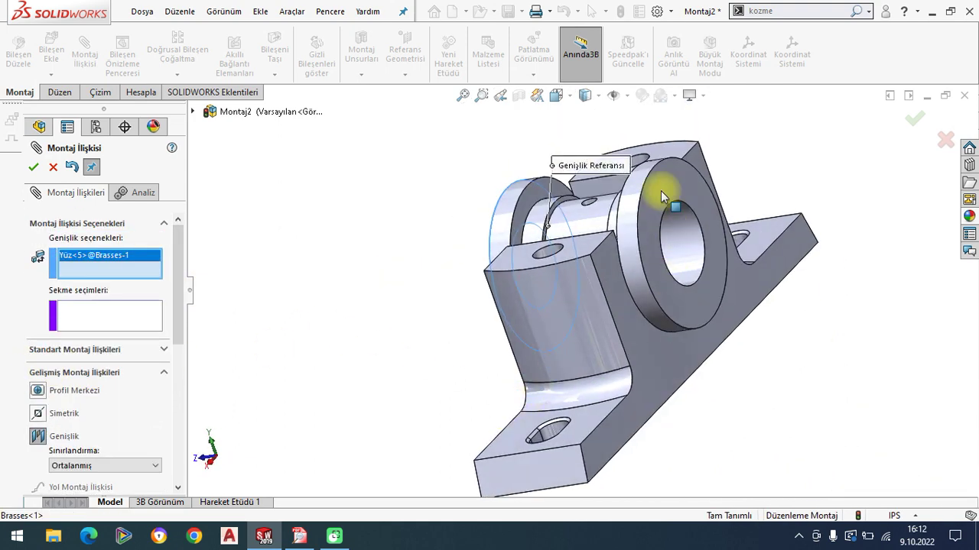
{"action": "left_click", "coordinate": [490, 416]}
{"action": "middle_click_drag", "start_coordinate": [502, 393], "coordinate": [566, 387]}
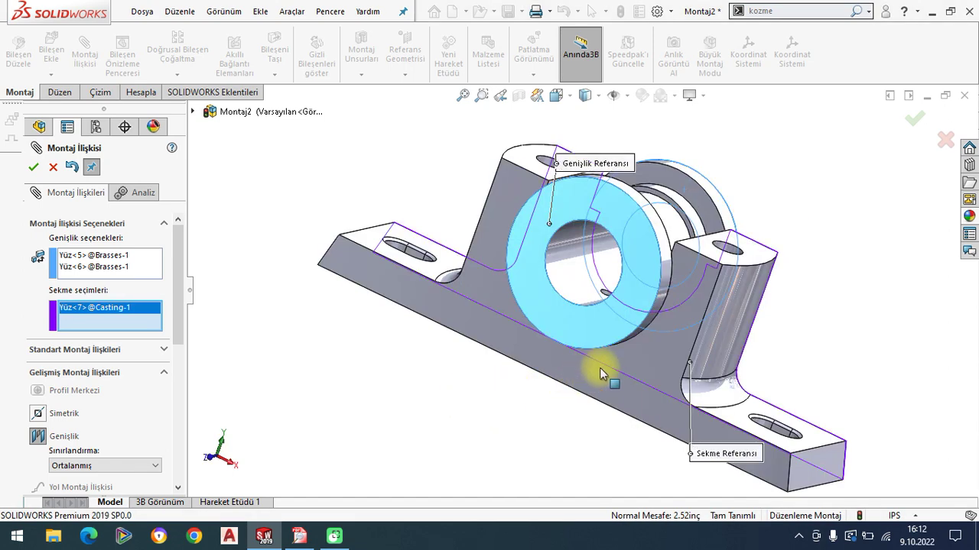
{"action": "left_click", "coordinate": [602, 380]}
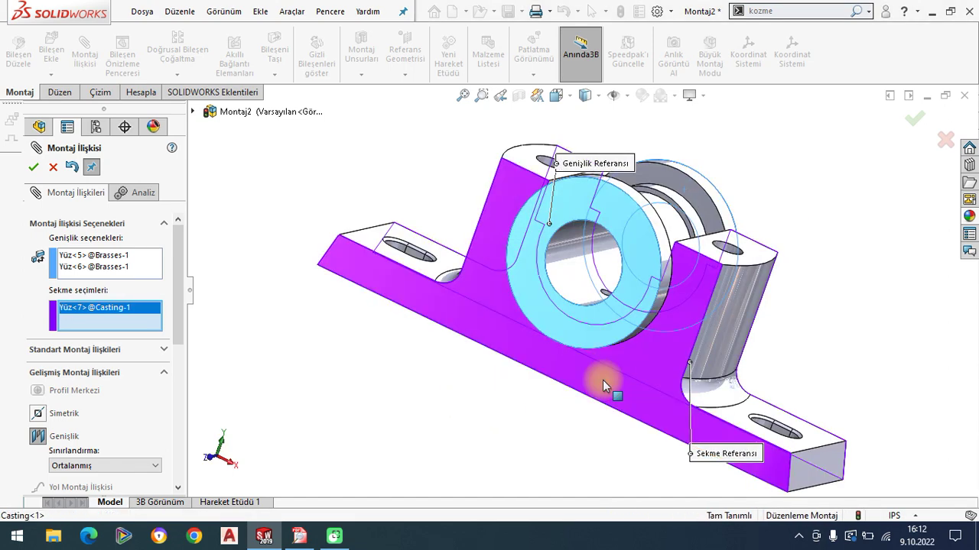
{"action": "left_click", "coordinate": [32, 170]}
{"action": "left_click", "coordinate": [37, 169]}
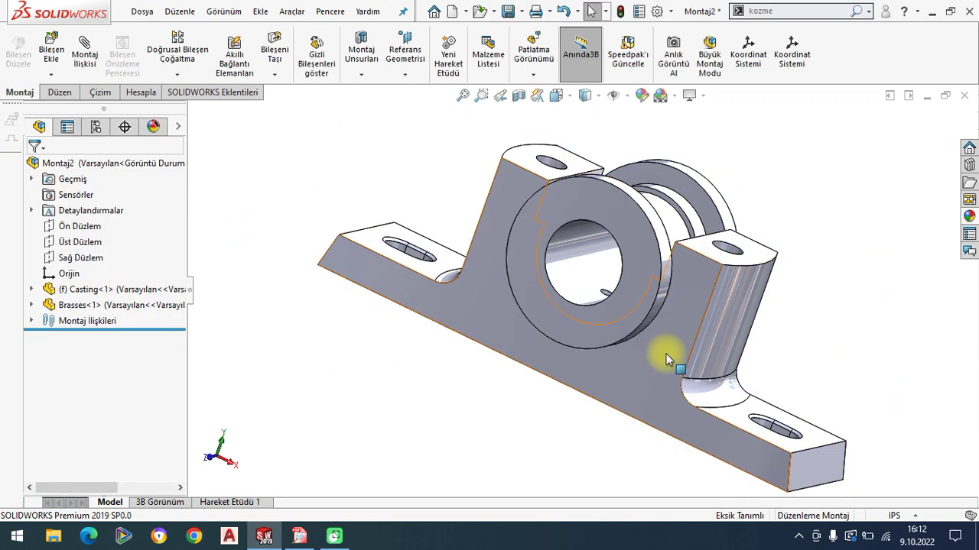
{"action": "middle_click_drag", "start_coordinate": [666, 360], "coordinate": [634, 225]}
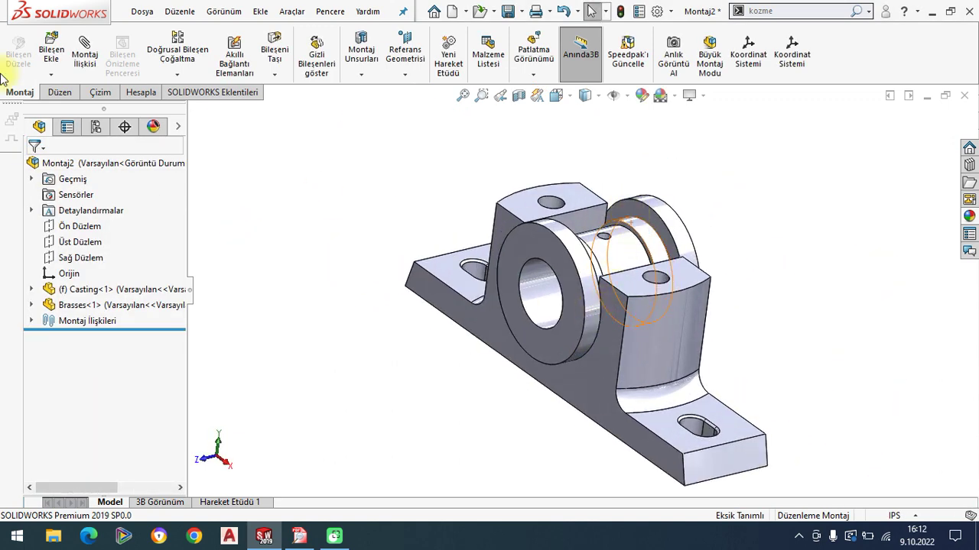
{"action": "left_click", "coordinate": [48, 49]}
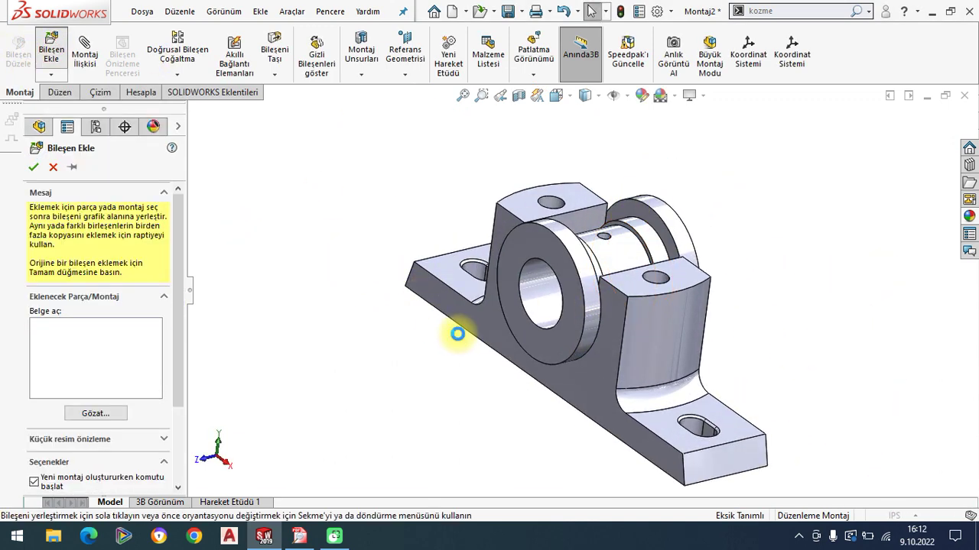
Step: Insert the Cap part from the Plummer Block folder and drop it beside the block
{"action": "left_click", "coordinate": [456, 189]}
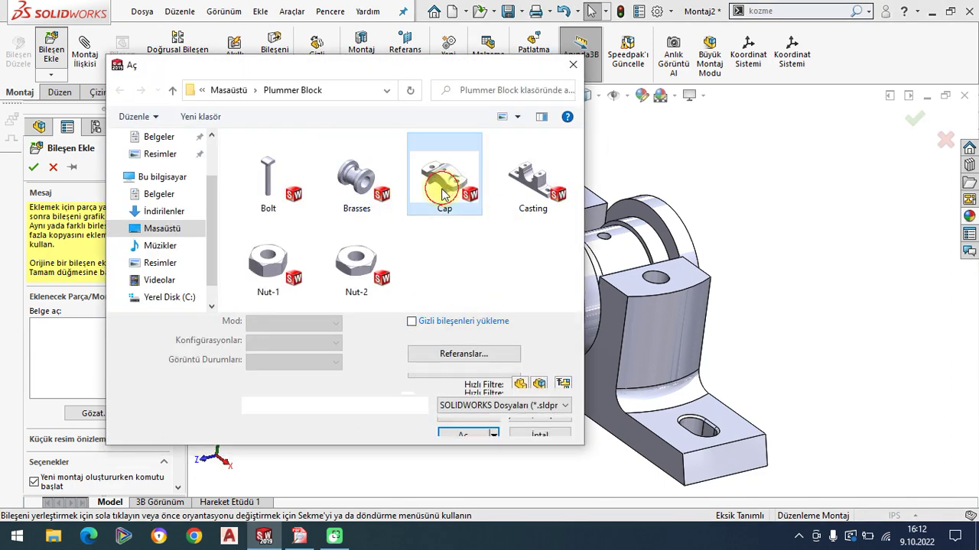
{"action": "left_click", "coordinate": [466, 414]}
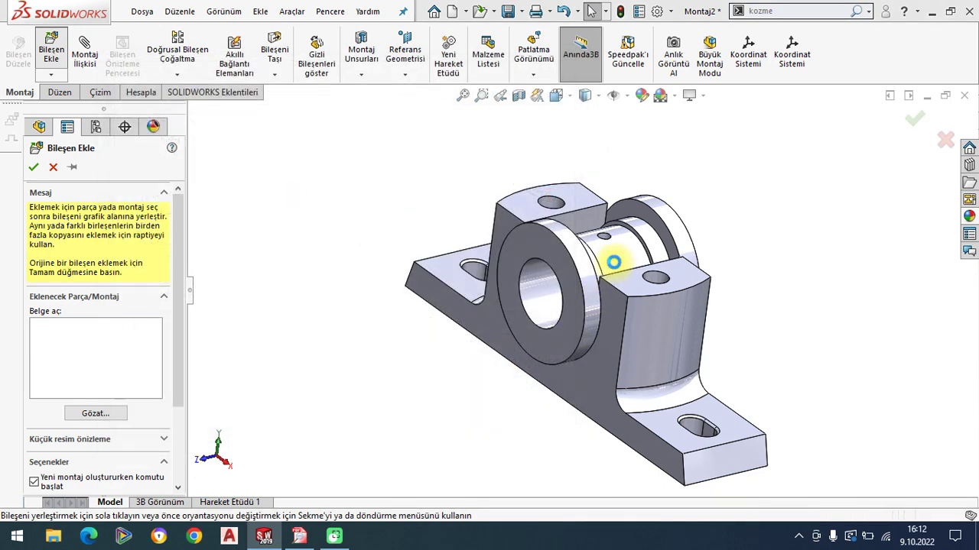
{"action": "left_click", "coordinate": [732, 200]}
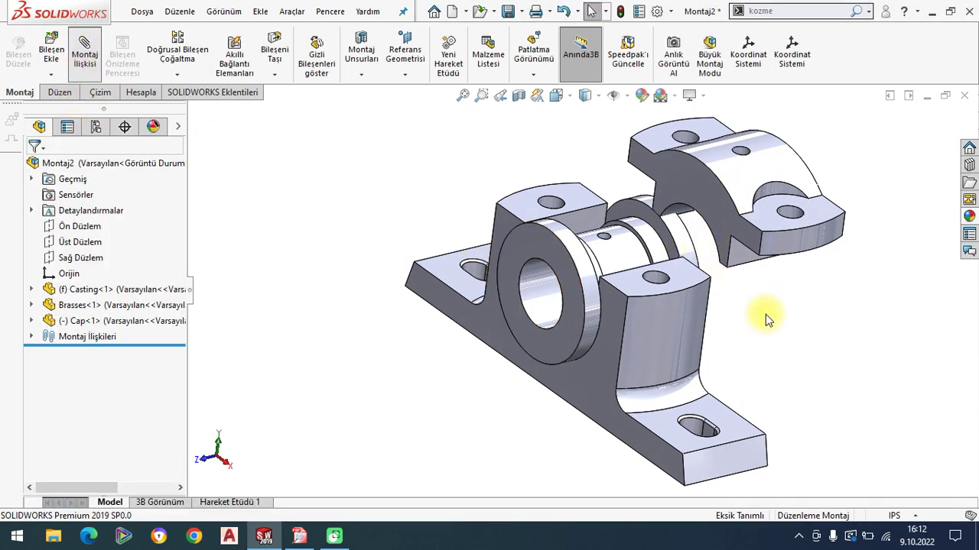
{"action": "middle_click_drag", "start_coordinate": [765, 314], "coordinate": [808, 268]}
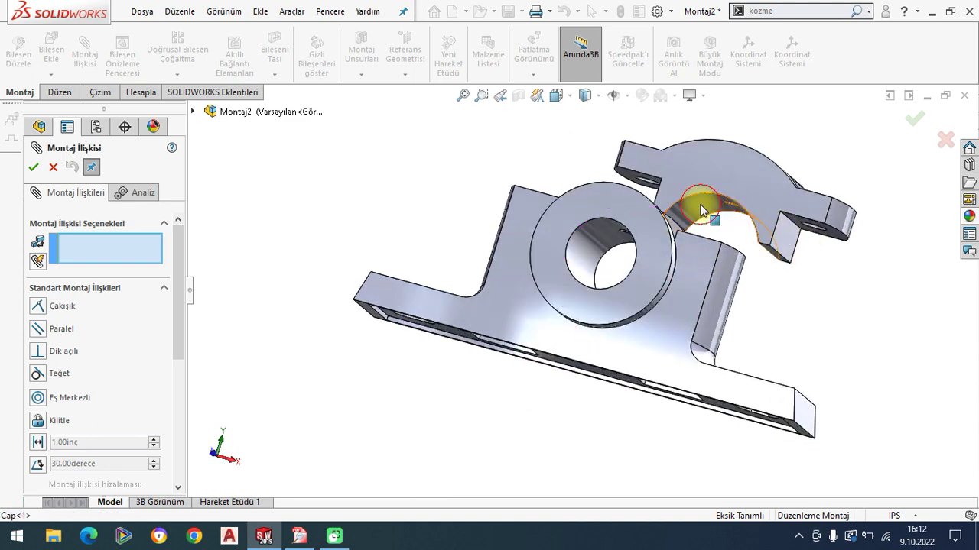
Step: Make the cap's curved inner face concentric with the brasses' cylindrical face (Eş Merkezli3)
{"action": "left_click", "coordinate": [701, 211]}
{"action": "middle_click_drag", "start_coordinate": [634, 218], "coordinate": [589, 295]}
{"action": "left_click", "coordinate": [606, 271]}
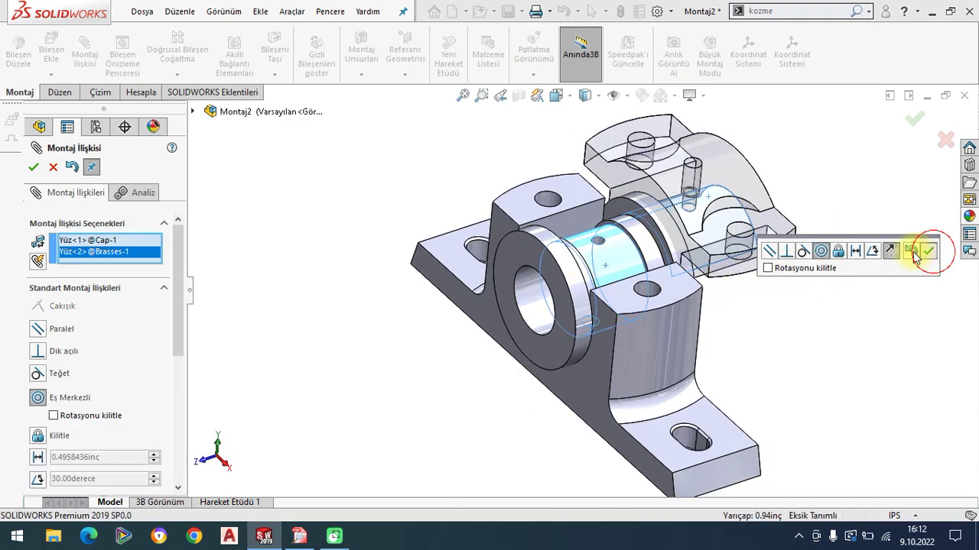
{"action": "left_click", "coordinate": [927, 251]}
Step: Make a flat cap face parallel to a casting face (Paralel1)
{"action": "mouse_move", "coordinate": [634, 302]}
{"action": "middle_mouse_down"}
{"action": "mouse_move", "coordinate": [678, 328]}
{"action": "mouse_move", "coordinate": [574, 266]}
{"action": "mouse_move", "coordinate": [573, 222]}
{"action": "middle_mouse_up"}
{"action": "left_click_drag", "start_coordinate": [573, 222], "coordinate": [594, 158]}
{"action": "middle_click_drag", "start_coordinate": [673, 276], "coordinate": [585, 166]}
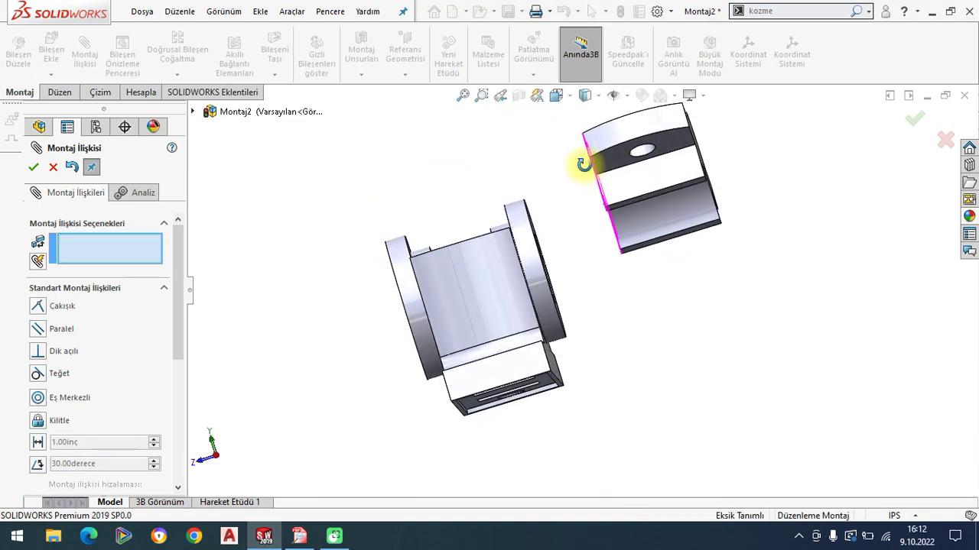
{"action": "scroll", "coordinate": [649, 194], "scroll_direction": "down", "scroll_amount": 3}
{"action": "scroll", "coordinate": [617, 249], "scroll_direction": "down", "scroll_amount": 2}
{"action": "left_click", "coordinate": [611, 263]}
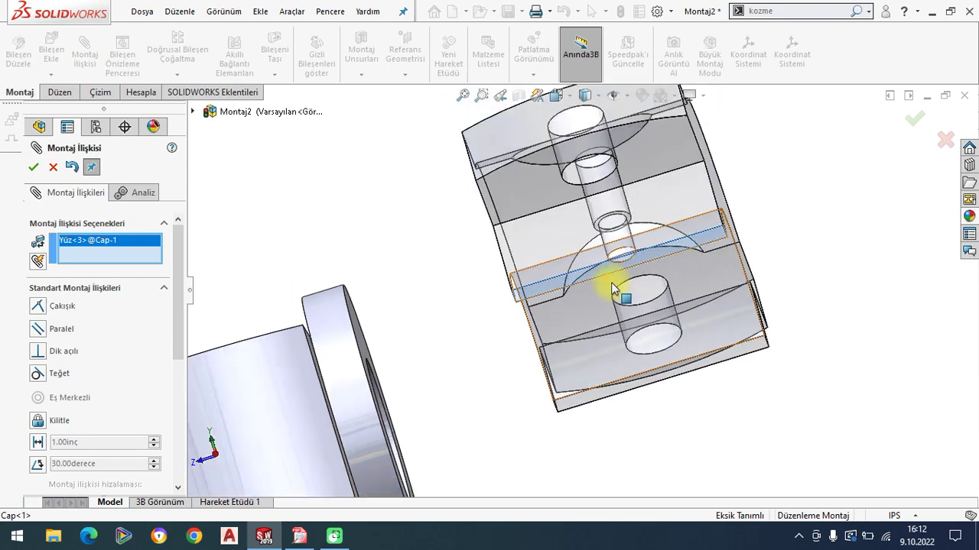
{"action": "scroll", "coordinate": [611, 289], "scroll_direction": "up", "scroll_amount": 2}
{"action": "mouse_move", "coordinate": [404, 313]}
{"action": "middle_mouse_down"}
{"action": "mouse_move", "coordinate": [485, 426]}
{"action": "mouse_move", "coordinate": [344, 375]}
{"action": "mouse_move", "coordinate": [367, 388]}
{"action": "mouse_move", "coordinate": [400, 295]}
{"action": "middle_mouse_up"}
{"action": "left_click", "coordinate": [397, 297]}
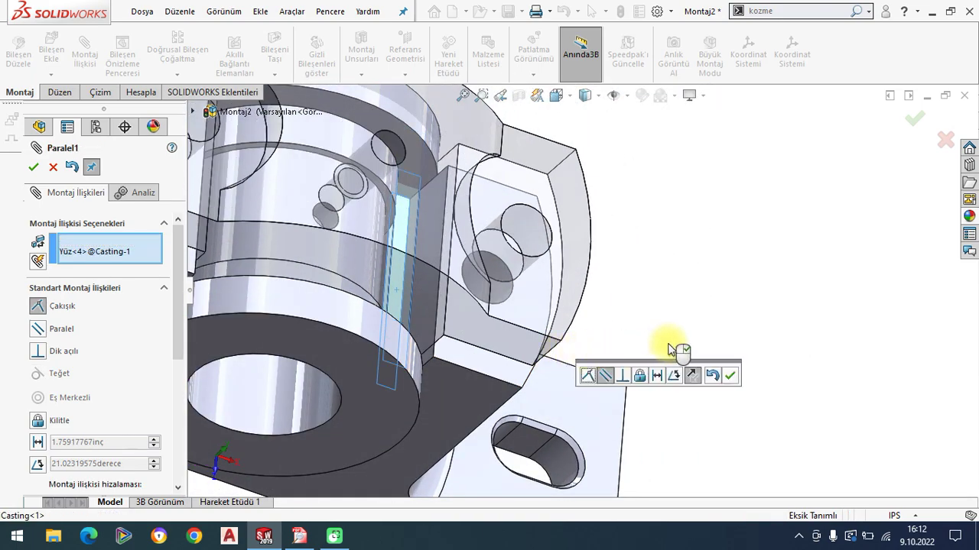
{"action": "left_click", "coordinate": [729, 374]}
Step: Orbit the assembly to bring the bore and cap toward the viewer
{"action": "scroll", "coordinate": [523, 331], "scroll_direction": "up", "scroll_amount": 3}
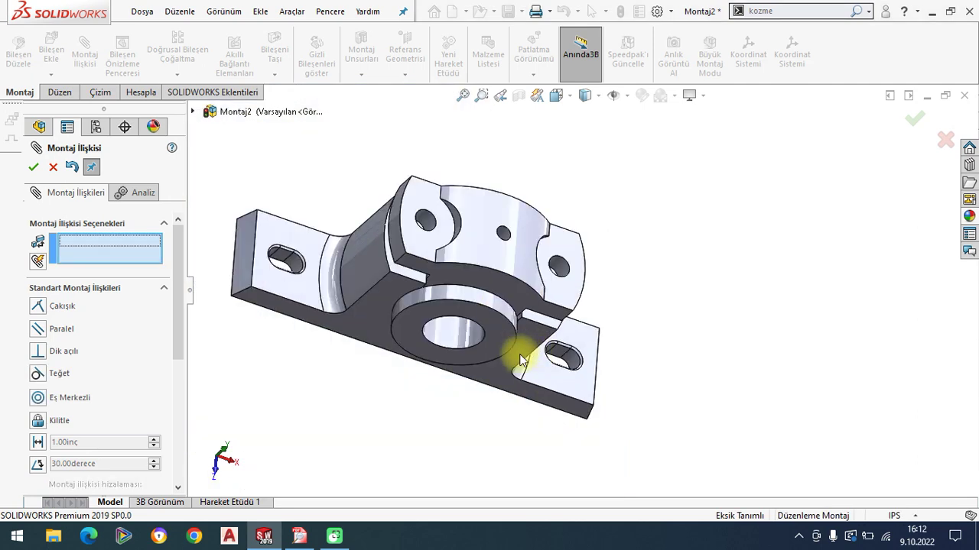
{"action": "middle_click_drag", "start_coordinate": [519, 354], "coordinate": [465, 328]}
{"action": "scroll", "coordinate": [456, 283], "scroll_direction": "down", "scroll_amount": 2}
{"action": "mouse_move", "coordinate": [456, 283]}
{"action": "middle_mouse_down"}
{"action": "mouse_move", "coordinate": [507, 237]}
{"action": "mouse_move", "coordinate": [690, 262]}
{"action": "mouse_move", "coordinate": [474, 278]}
{"action": "mouse_move", "coordinate": [474, 235]}
{"action": "middle_mouse_up"}
{"action": "scroll", "coordinate": [473, 235], "scroll_direction": "down", "scroll_amount": 3}
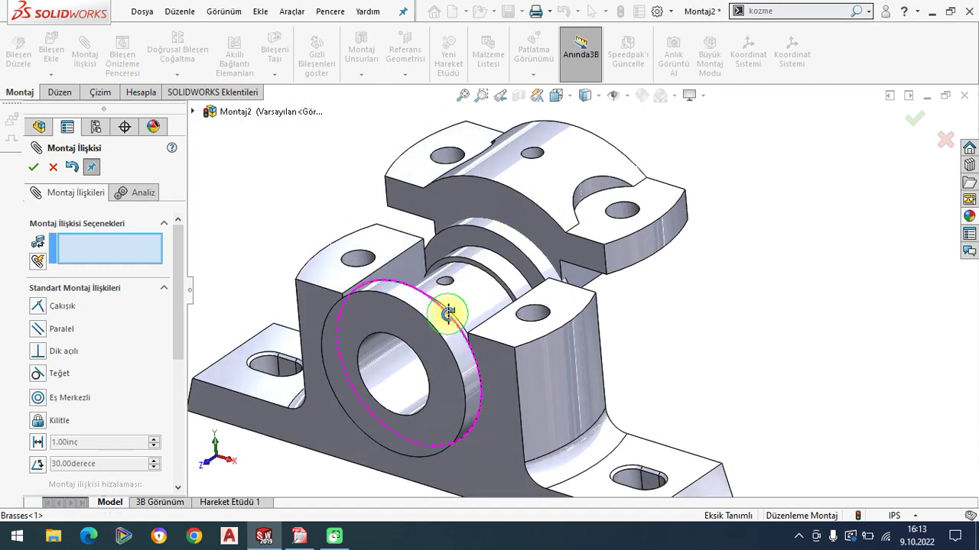
{"action": "left_click_drag", "start_coordinate": [181, 277], "coordinate": [168, 359]}
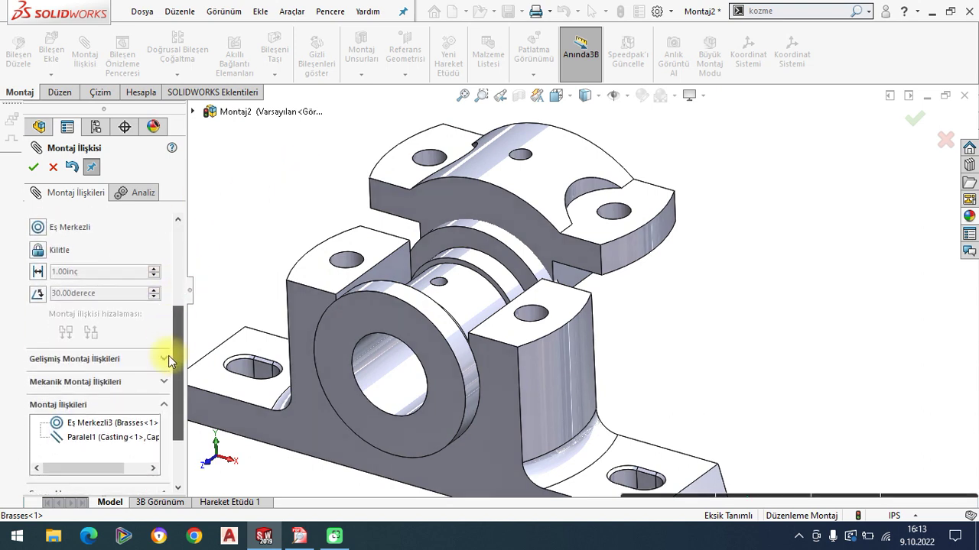
{"action": "left_click", "coordinate": [165, 360]}
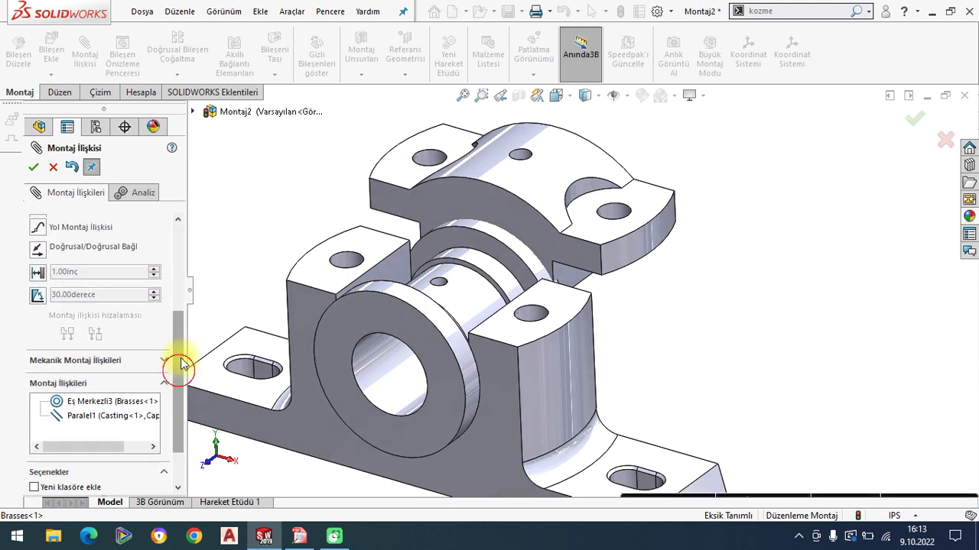
Step: Add Width mate Genişlik2 centring the cap between brasses faces Yüz<7> and Yüz<8>
{"action": "left_click", "coordinate": [37, 341]}
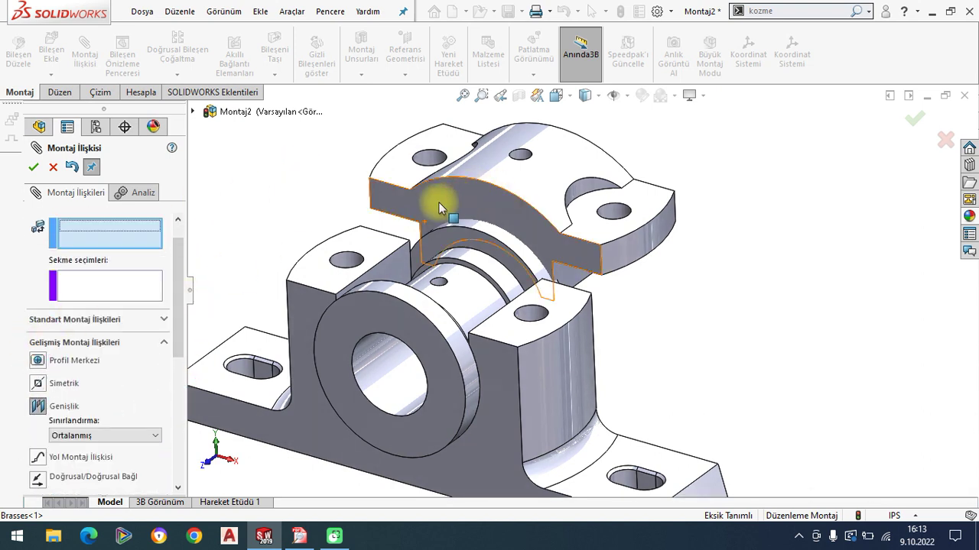
{"action": "left_click", "coordinate": [438, 202]}
{"action": "mouse_move", "coordinate": [707, 302]}
{"action": "middle_mouse_down"}
{"action": "mouse_move", "coordinate": [617, 327]}
{"action": "mouse_move", "coordinate": [707, 159]}
{"action": "middle_mouse_up"}
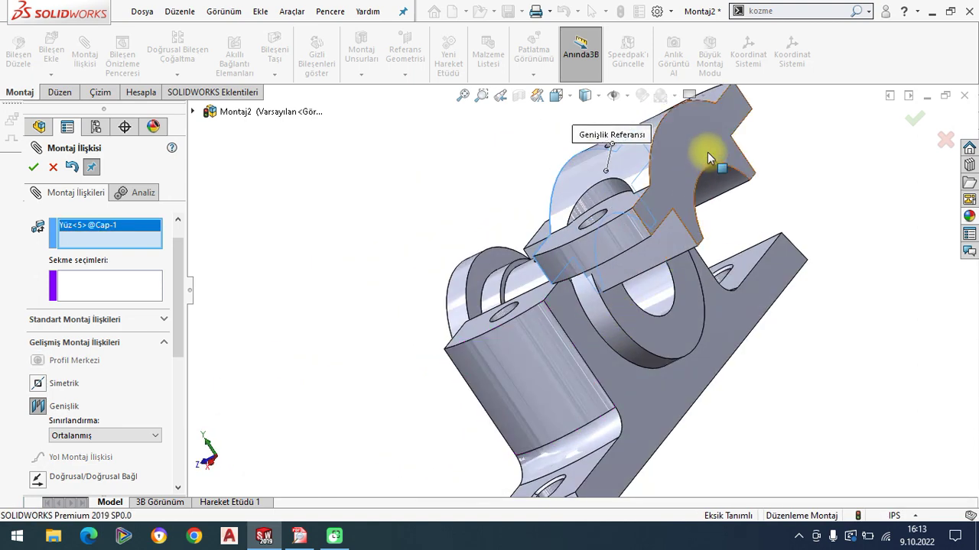
{"action": "left_click", "coordinate": [492, 394]}
{"action": "middle_click_drag", "start_coordinate": [492, 393], "coordinate": [332, 286]}
{"action": "left_click", "coordinate": [362, 295]}
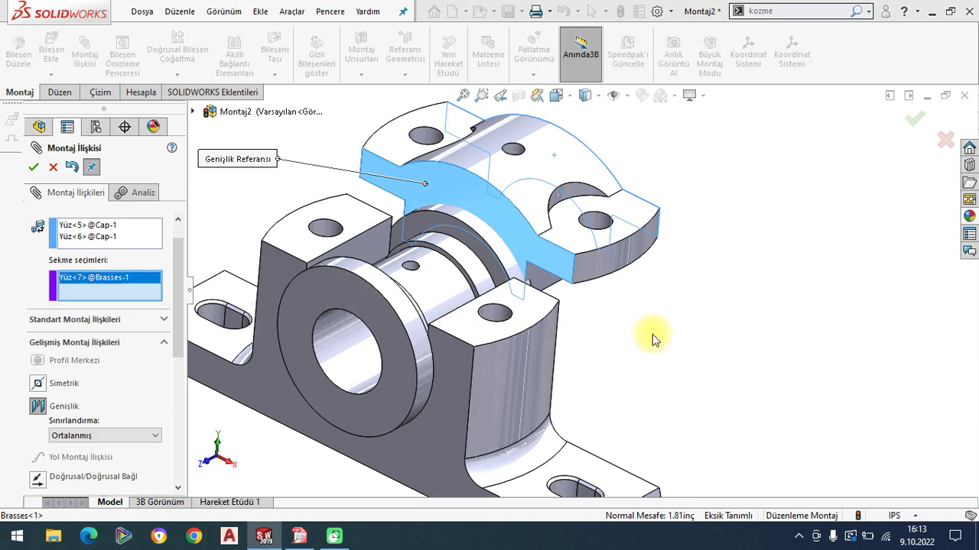
{"action": "middle_click_drag", "start_coordinate": [561, 324], "coordinate": [624, 342]}
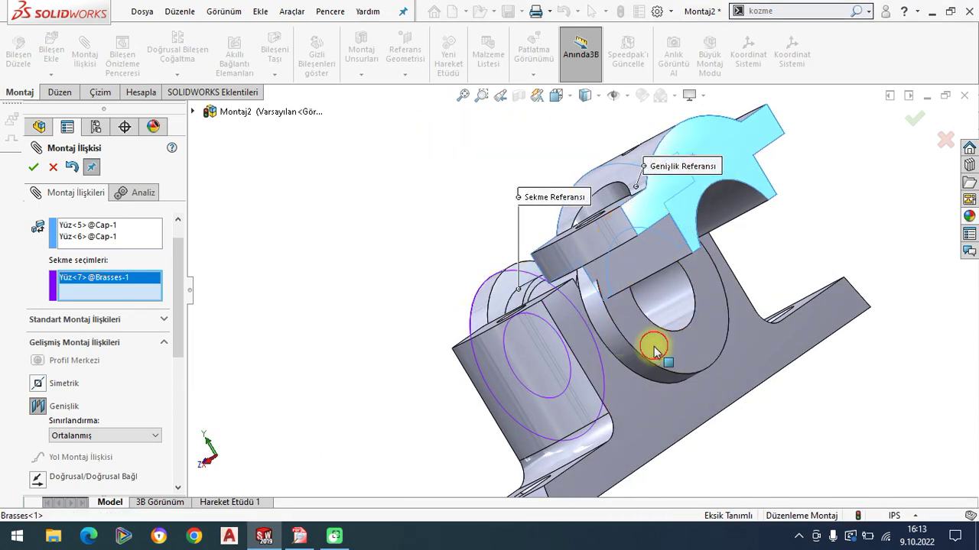
{"action": "left_click", "coordinate": [643, 342]}
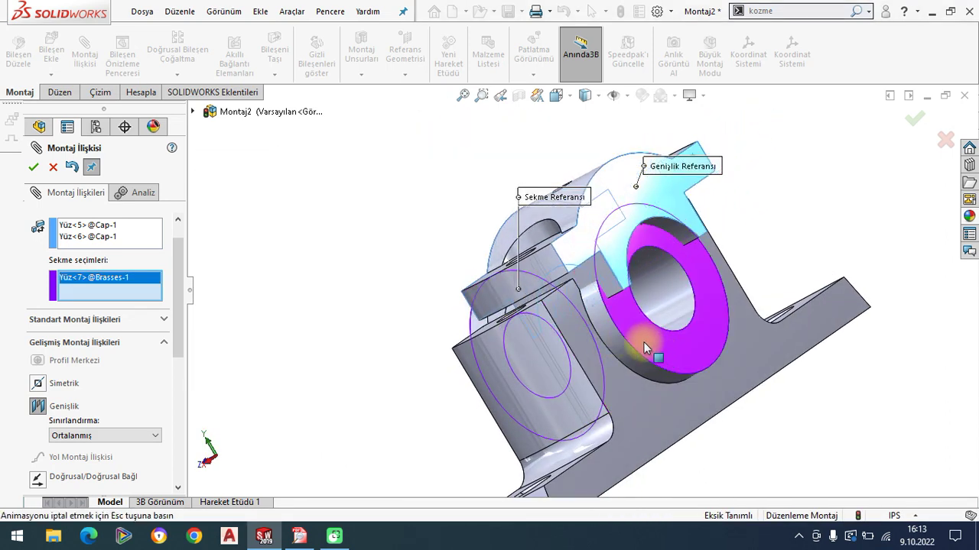
{"action": "left_click", "coordinate": [32, 171]}
Step: Try dragging the cap to confirm the assembly is fully defined
{"action": "middle_click_drag", "start_coordinate": [393, 349], "coordinate": [497, 354]}
{"action": "scroll", "coordinate": [581, 329], "scroll_direction": "down", "scroll_amount": 3}
{"action": "scroll", "coordinate": [616, 318], "scroll_direction": "down", "scroll_amount": 3}
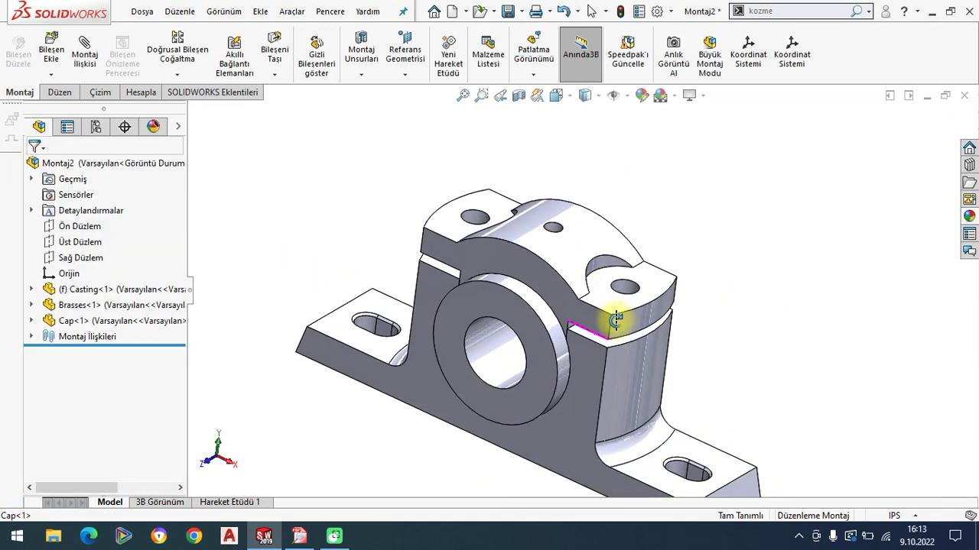
{"action": "left_click_drag", "start_coordinate": [613, 314], "coordinate": [454, 318]}
{"action": "scroll", "coordinate": [474, 336], "scroll_direction": "up", "scroll_amount": 2}
{"action": "left_click", "coordinate": [306, 281]}
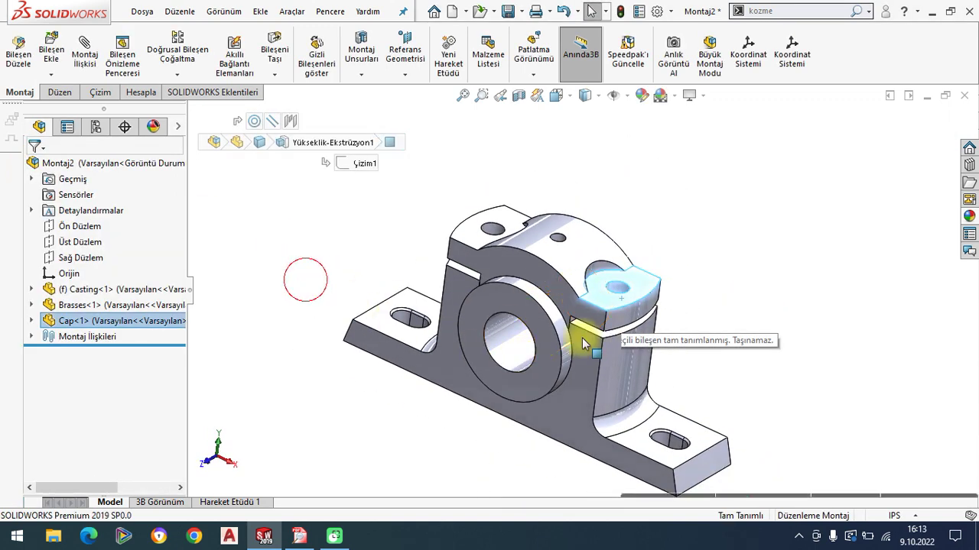
Step: Insert Nut-1 and Nut-2 together and place them beside the block
{"action": "left_click", "coordinate": [52, 48]}
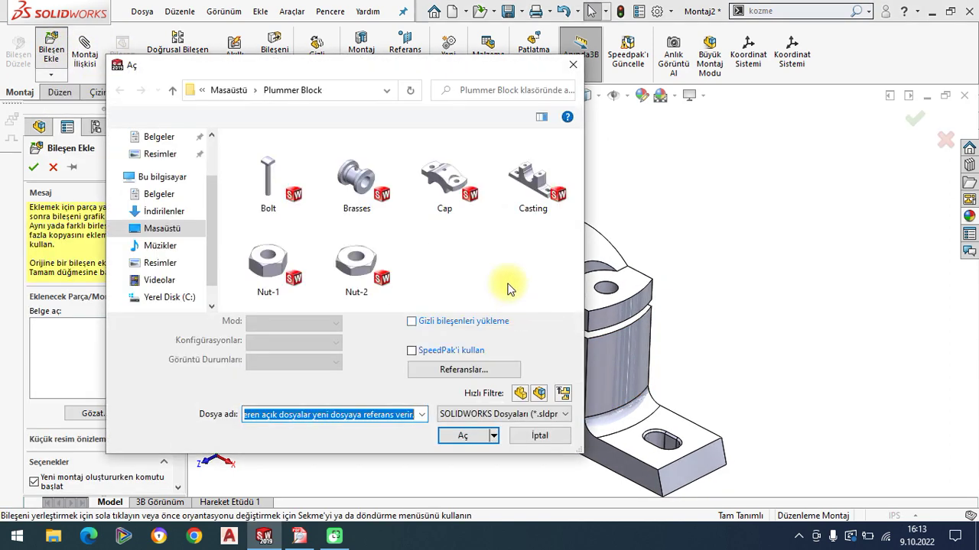
{"action": "left_click", "coordinate": [279, 277]}
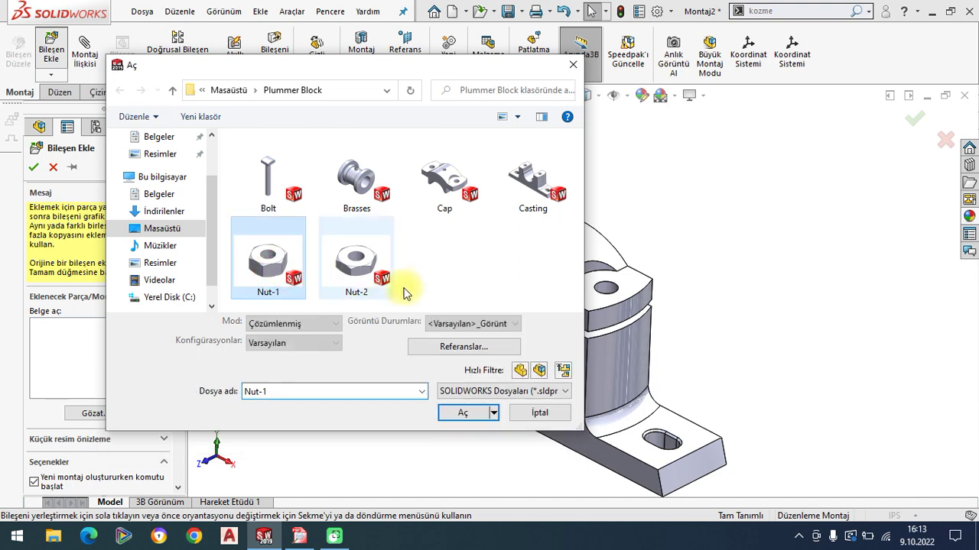
{"action": "left_click", "coordinate": [461, 419]}
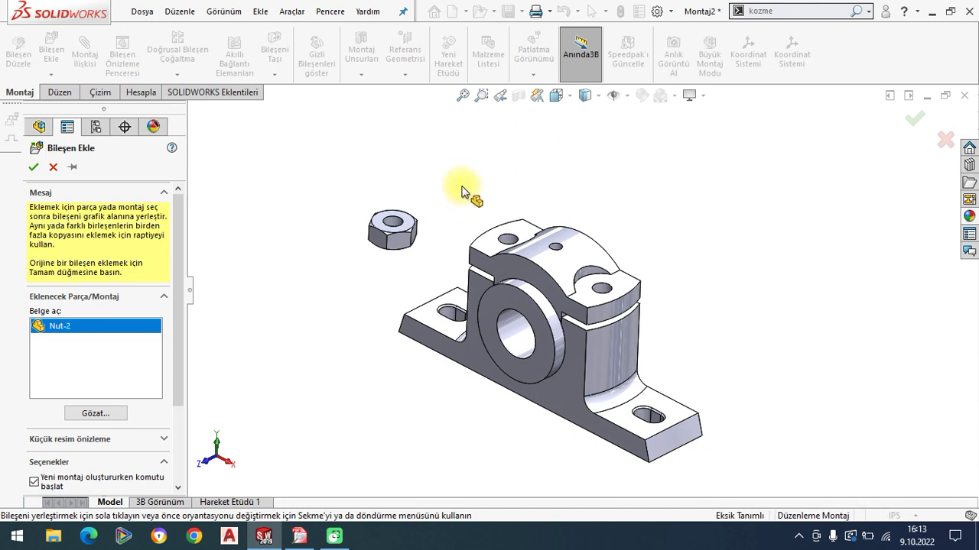
{"action": "left_click", "coordinate": [431, 168]}
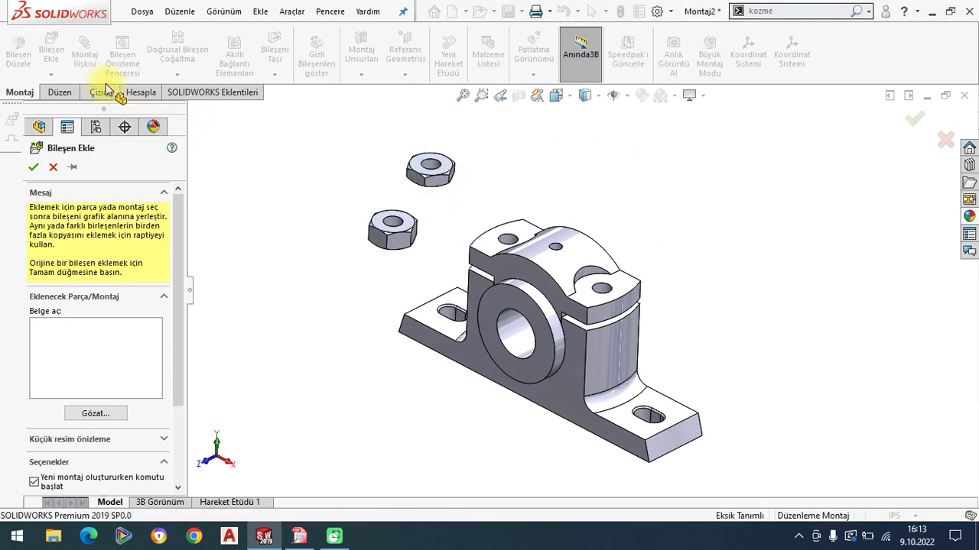
Step: Insert the Bolt part and place it left of the block
{"action": "left_click", "coordinate": [52, 50]}
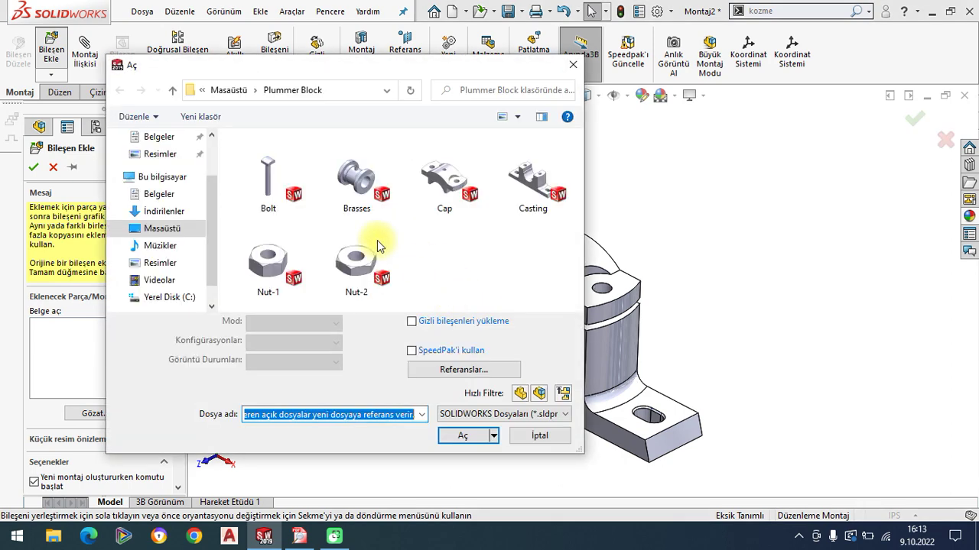
{"action": "left_click", "coordinate": [268, 195]}
{"action": "left_click", "coordinate": [464, 414]}
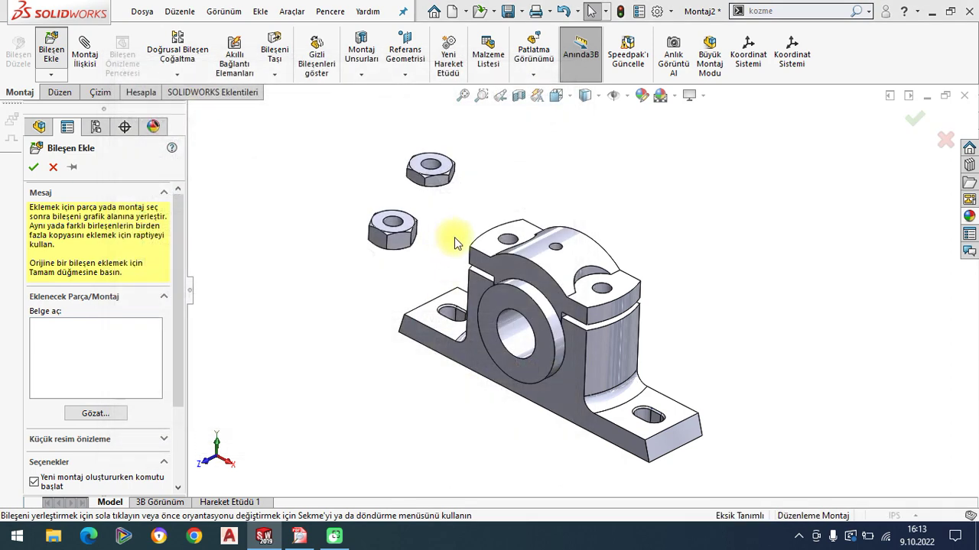
{"action": "left_click", "coordinate": [360, 328]}
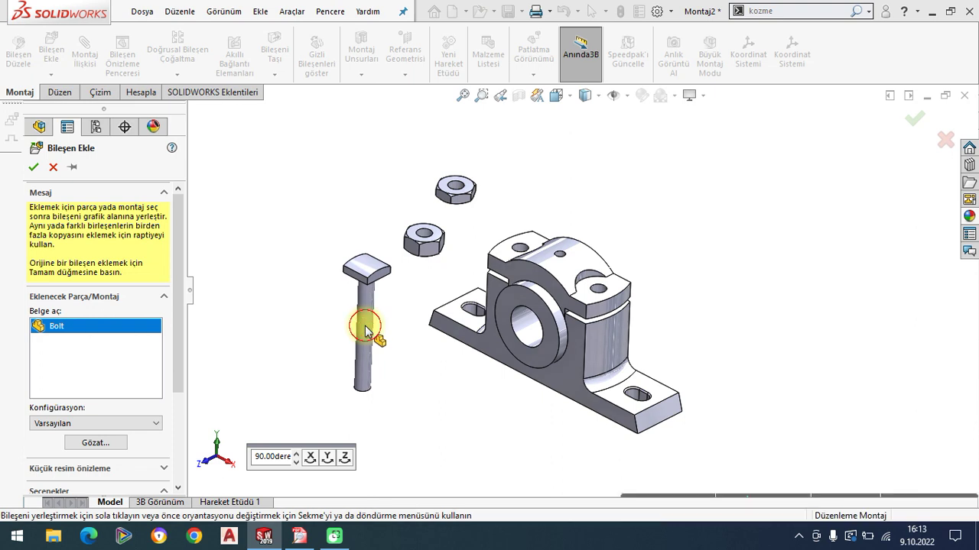
{"action": "scroll", "coordinate": [608, 339], "scroll_direction": "down", "scroll_amount": 3}
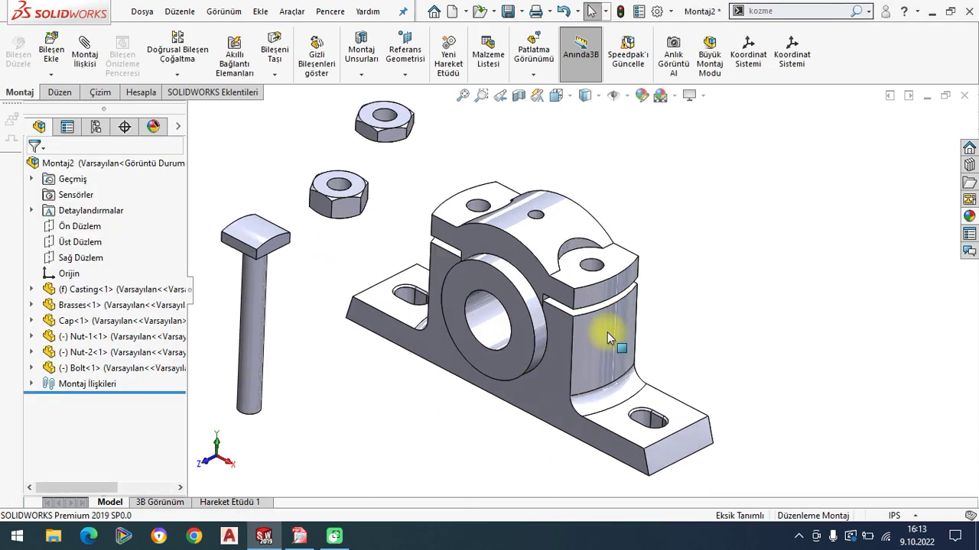
Step: Mate the bolt shank concentric with the casting hole with flipped alignment (Eş Merkezli4)
{"action": "left_click", "coordinate": [84, 53]}
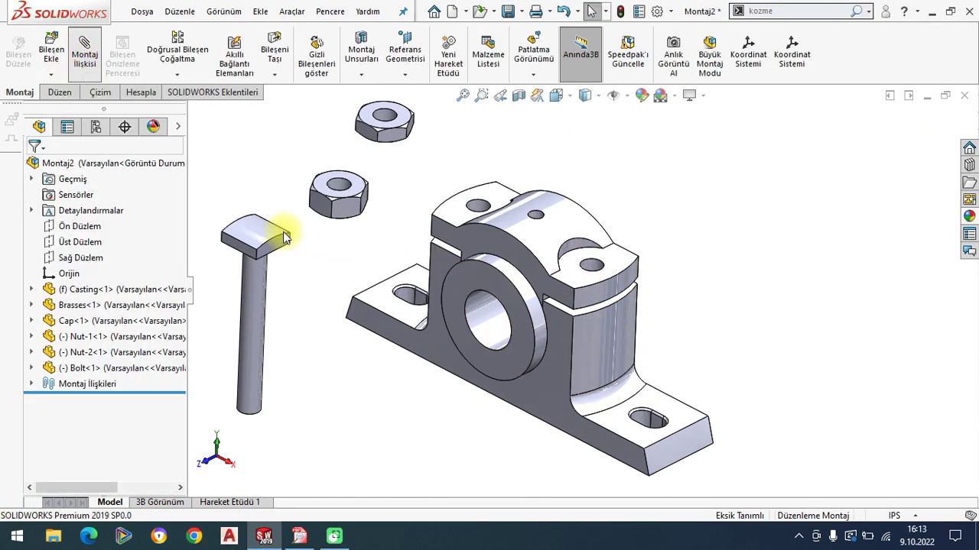
{"action": "left_click", "coordinate": [256, 365]}
{"action": "mouse_move", "coordinate": [390, 415]}
{"action": "middle_mouse_down"}
{"action": "mouse_move", "coordinate": [463, 417]}
{"action": "mouse_move", "coordinate": [481, 266]}
{"action": "mouse_move", "coordinate": [449, 448]}
{"action": "middle_mouse_up"}
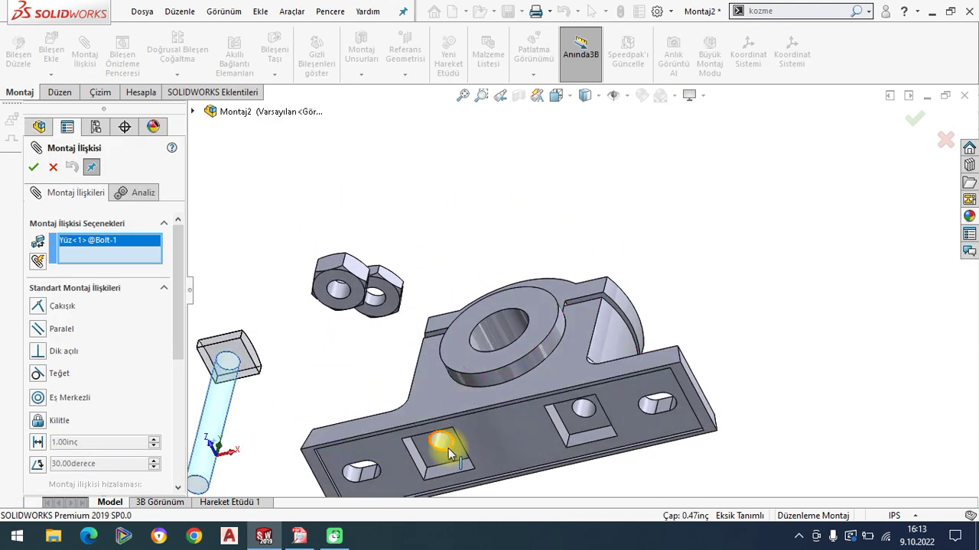
{"action": "left_click", "coordinate": [441, 443]}
{"action": "left_click", "coordinate": [441, 446]}
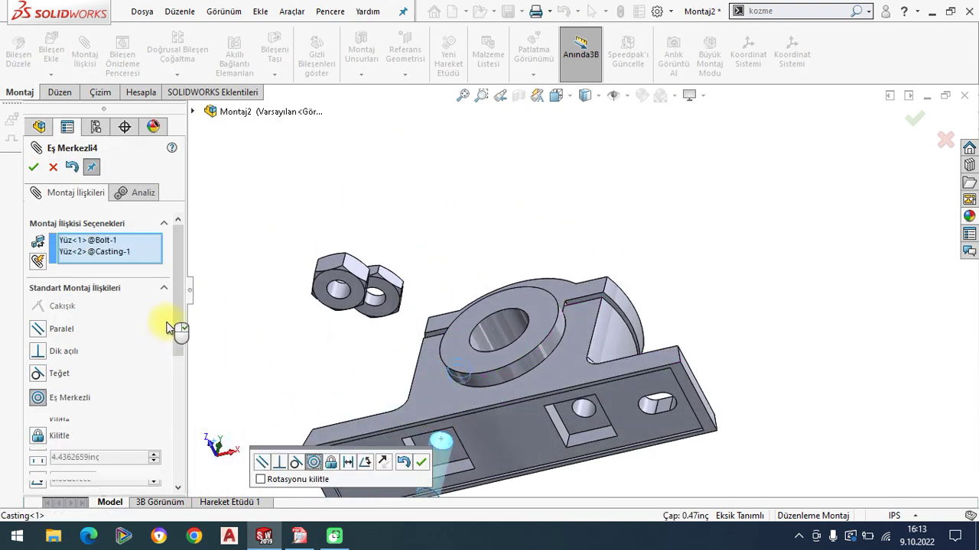
{"action": "left_click_drag", "start_coordinate": [179, 301], "coordinate": [181, 376]}
{"action": "left_click", "coordinate": [87, 368]}
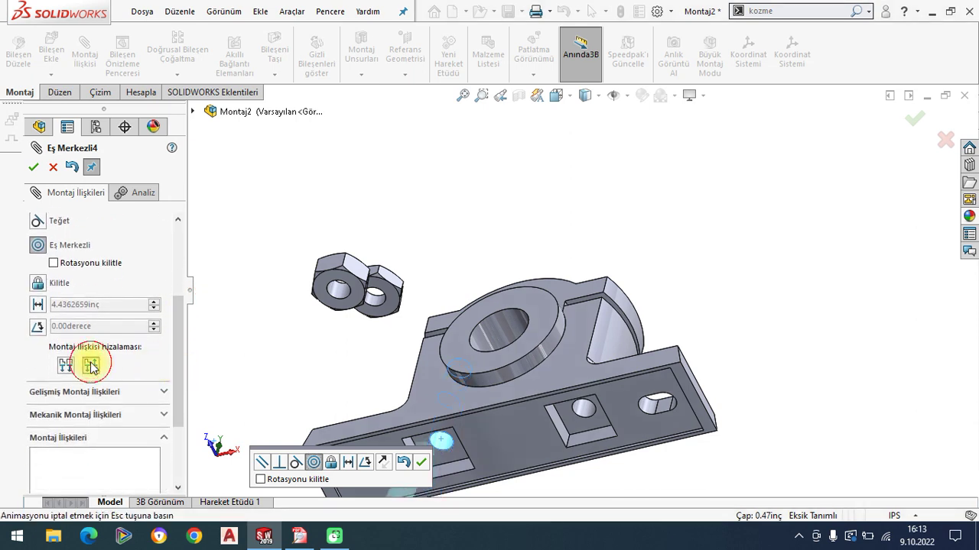
{"action": "scroll", "coordinate": [468, 440], "scroll_direction": "up", "scroll_amount": 3}
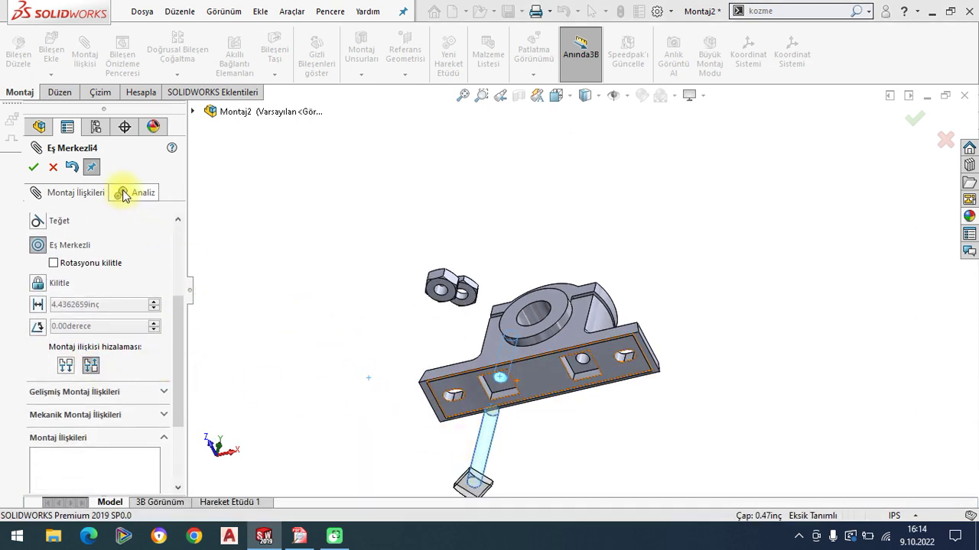
{"action": "left_click", "coordinate": [33, 168]}
Step: Make the bolt head coincident with the casting's underside recess face (Çakışık2)
{"action": "mouse_move", "coordinate": [420, 417]}
{"action": "middle_mouse_down"}
{"action": "mouse_move", "coordinate": [492, 442]}
{"action": "mouse_move", "coordinate": [503, 420]}
{"action": "mouse_move", "coordinate": [452, 515]}
{"action": "middle_mouse_up"}
{"action": "scroll", "coordinate": [552, 419], "scroll_direction": "down", "scroll_amount": 5}
{"action": "scroll", "coordinate": [552, 419], "scroll_direction": "down", "scroll_amount": 4}
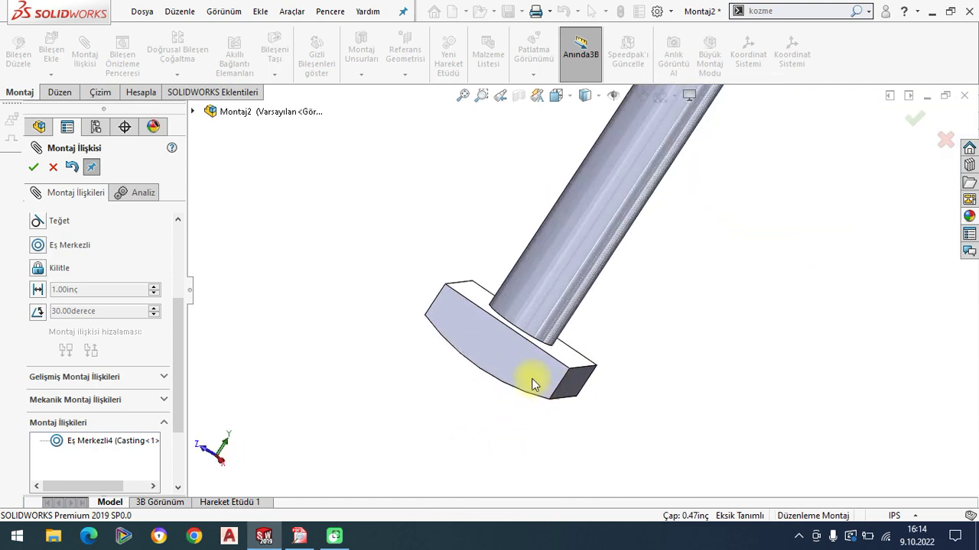
{"action": "scroll", "coordinate": [535, 313], "scroll_direction": "up", "scroll_amount": 5}
{"action": "mouse_move", "coordinate": [585, 332]}
{"action": "middle_mouse_down"}
{"action": "mouse_move", "coordinate": [647, 280]}
{"action": "mouse_move", "coordinate": [704, 170]}
{"action": "mouse_move", "coordinate": [623, 184]}
{"action": "middle_mouse_up"}
{"action": "scroll", "coordinate": [623, 182], "scroll_direction": "down", "scroll_amount": 3}
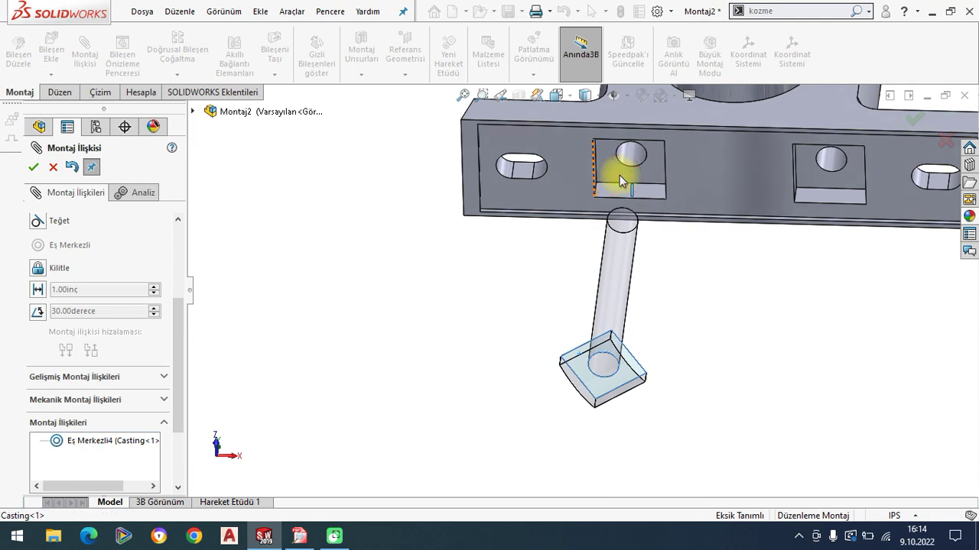
{"action": "left_click", "coordinate": [621, 181]}
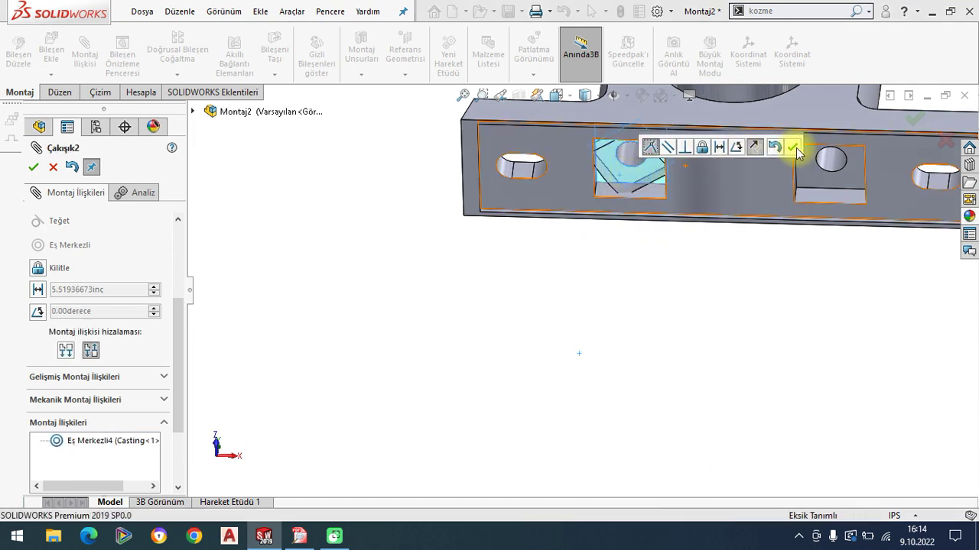
{"action": "left_click", "coordinate": [649, 147]}
Step: Align the bolt head's side face parallel to the recess side (Paralel2)
{"action": "scroll", "coordinate": [645, 191], "scroll_direction": "down", "scroll_amount": 5}
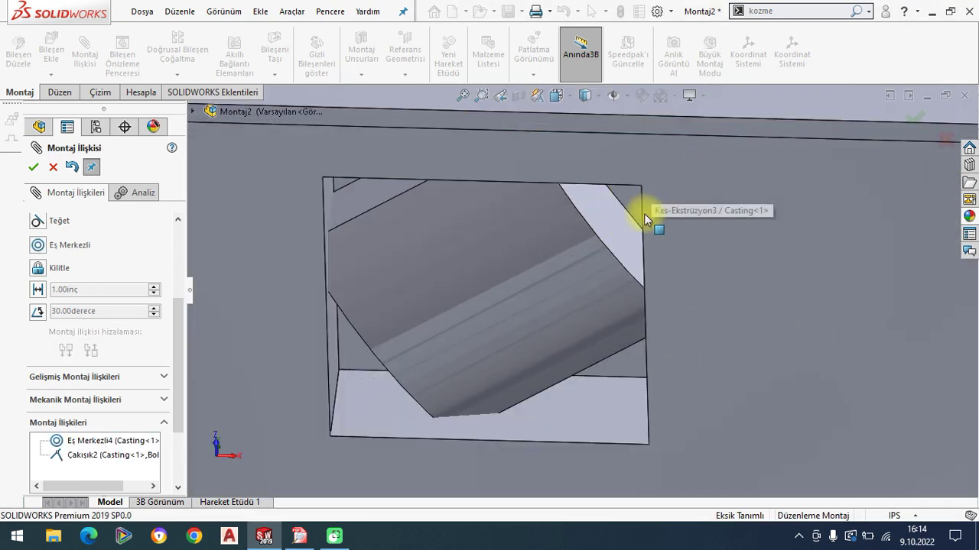
{"action": "scroll", "coordinate": [622, 231], "scroll_direction": "up", "scroll_amount": 2}
{"action": "scroll", "coordinate": [627, 244], "scroll_direction": "up", "scroll_amount": 2}
{"action": "scroll", "coordinate": [601, 321], "scroll_direction": "up", "scroll_amount": 2}
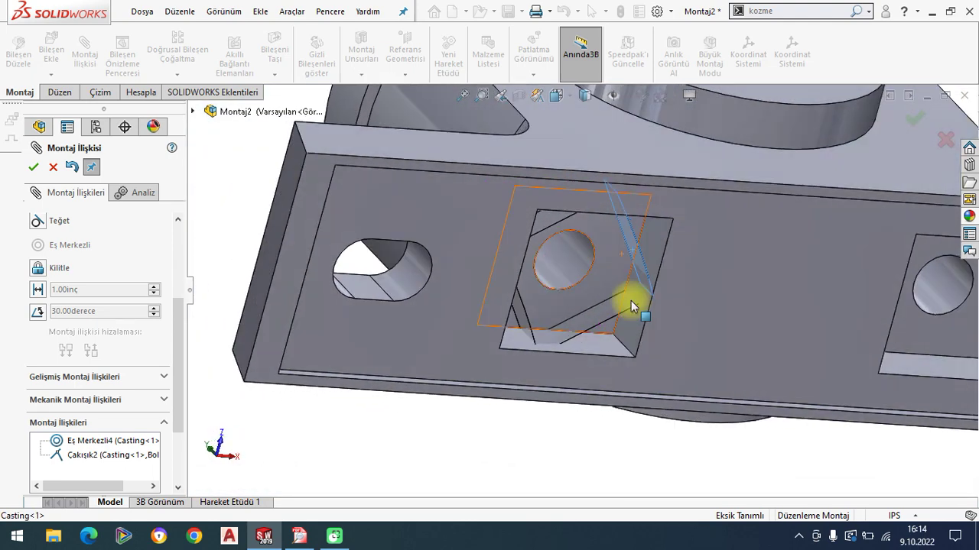
{"action": "left_click", "coordinate": [633, 329]}
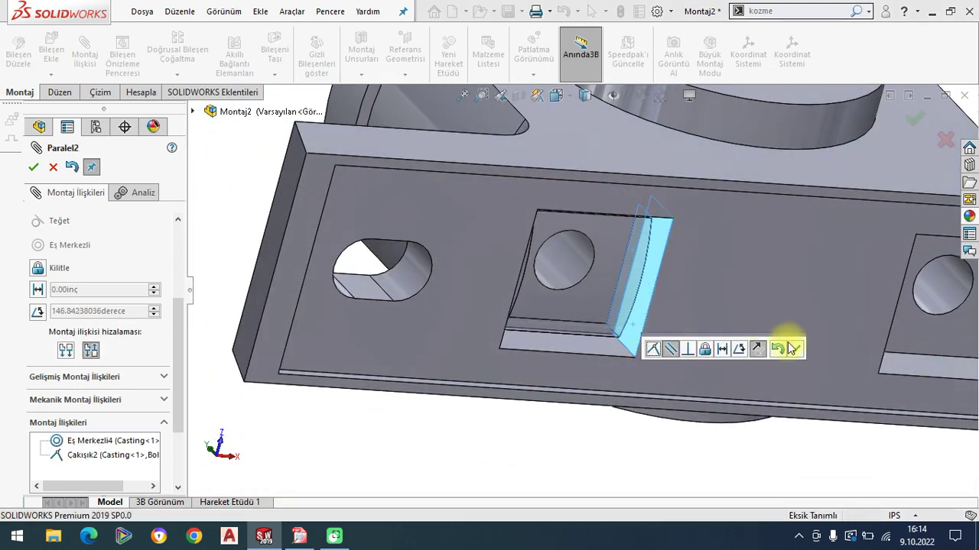
{"action": "left_click", "coordinate": [793, 349]}
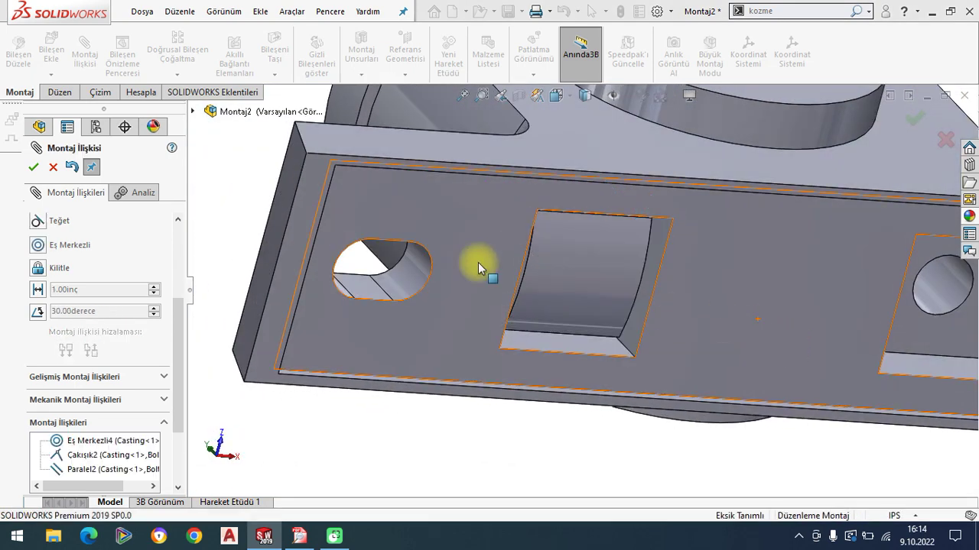
{"action": "left_click", "coordinate": [36, 169]}
{"action": "scroll", "coordinate": [699, 354], "scroll_direction": "up", "scroll_amount": 5}
{"action": "mouse_move", "coordinate": [698, 356]}
{"action": "middle_mouse_down"}
{"action": "mouse_move", "coordinate": [634, 267]}
{"action": "mouse_move", "coordinate": [582, 419]}
{"action": "mouse_move", "coordinate": [586, 240]}
{"action": "mouse_move", "coordinate": [568, 249]}
{"action": "middle_mouse_up"}
{"action": "scroll", "coordinate": [573, 317], "scroll_direction": "down", "scroll_amount": 3}
{"action": "scroll", "coordinate": [564, 219], "scroll_direction": "down", "scroll_amount": 2}
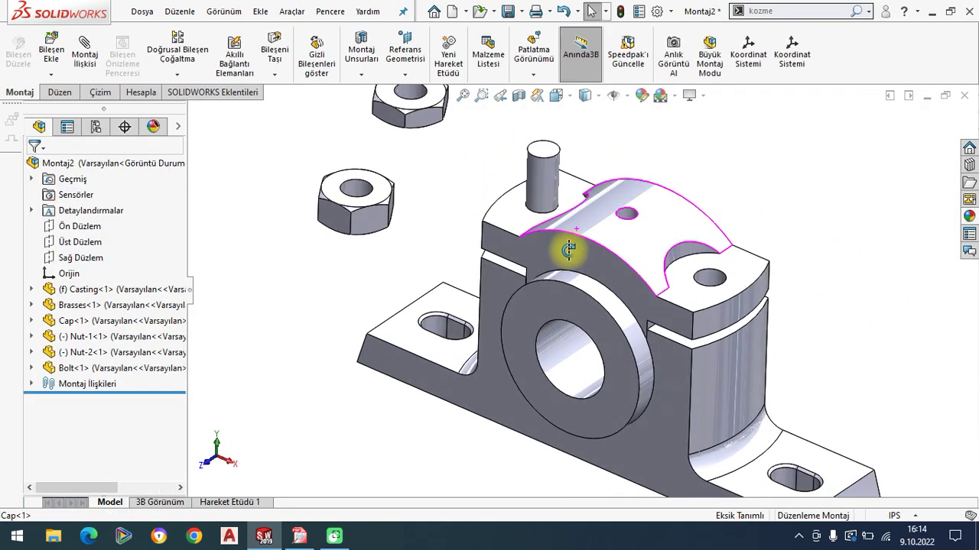
Step: Mate the nut's hole concentric with the bolt shank
{"action": "scroll", "coordinate": [574, 229], "scroll_direction": "up", "scroll_amount": 2}
{"action": "scroll", "coordinate": [585, 197], "scroll_direction": "down", "scroll_amount": 3}
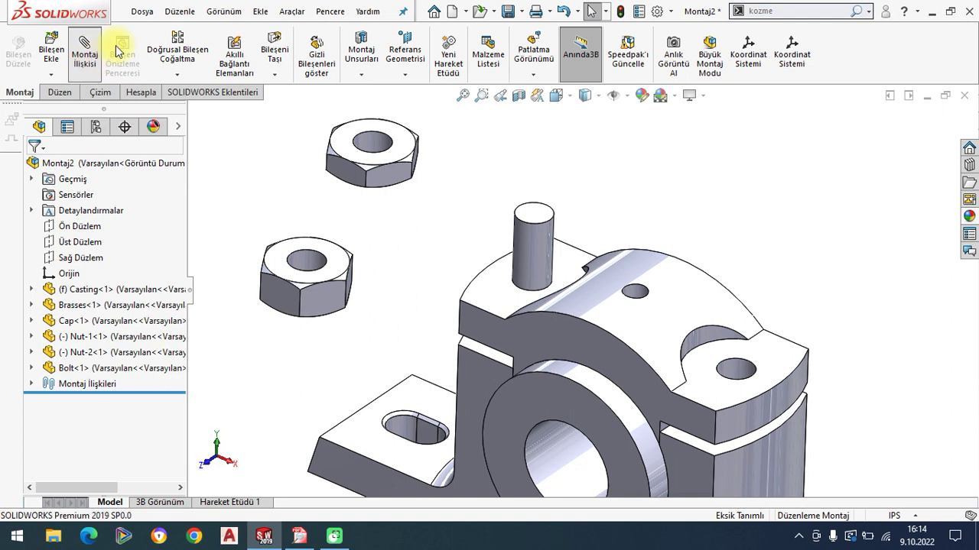
{"action": "left_click", "coordinate": [309, 266]}
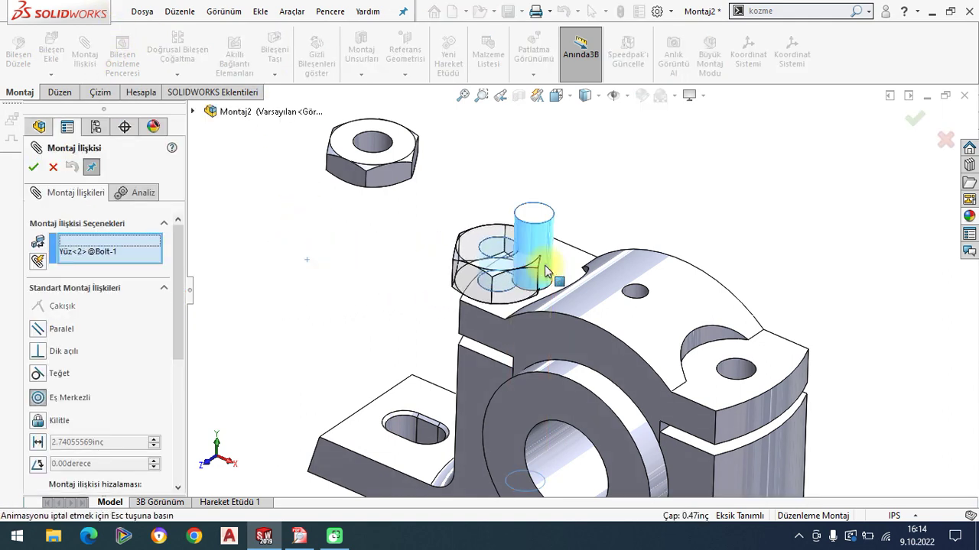
{"action": "left_click", "coordinate": [786, 227]}
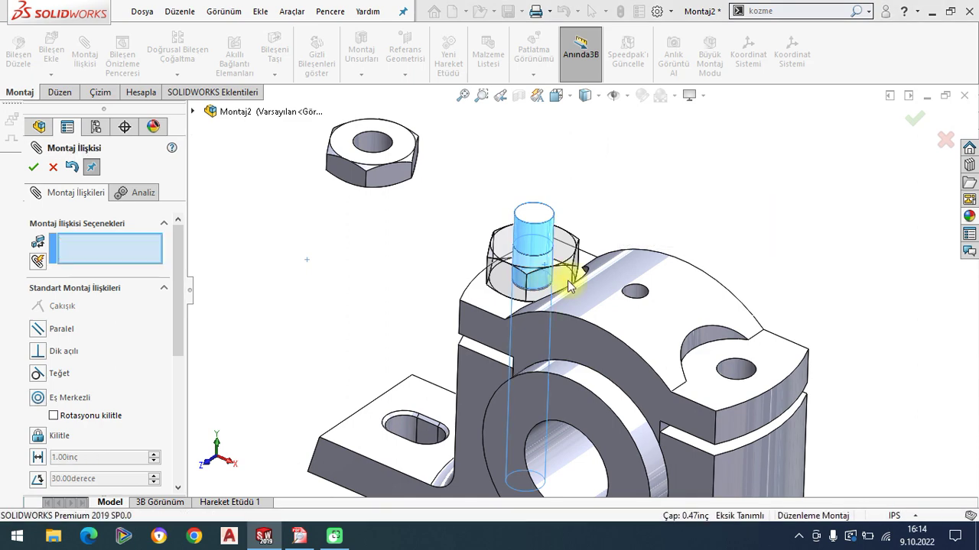
Step: Seat the nut's underside coincident with the Cap's top face
{"action": "scroll", "coordinate": [561, 294], "scroll_direction": "down", "scroll_amount": 2}
{"action": "left_click_drag", "start_coordinate": [536, 263], "coordinate": [557, 157]}
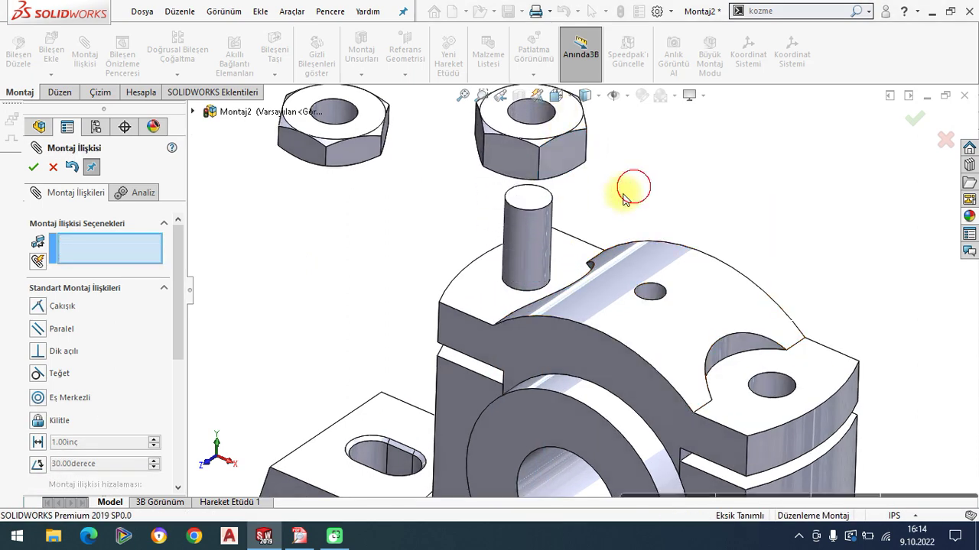
{"action": "middle_click_drag", "start_coordinate": [634, 190], "coordinate": [501, 156]}
{"action": "left_click", "coordinate": [487, 156]}
{"action": "mouse_move", "coordinate": [568, 192]}
{"action": "middle_mouse_down"}
{"action": "mouse_move", "coordinate": [568, 312]}
{"action": "mouse_move", "coordinate": [502, 197]}
{"action": "middle_mouse_up"}
{"action": "left_click", "coordinate": [493, 190]}
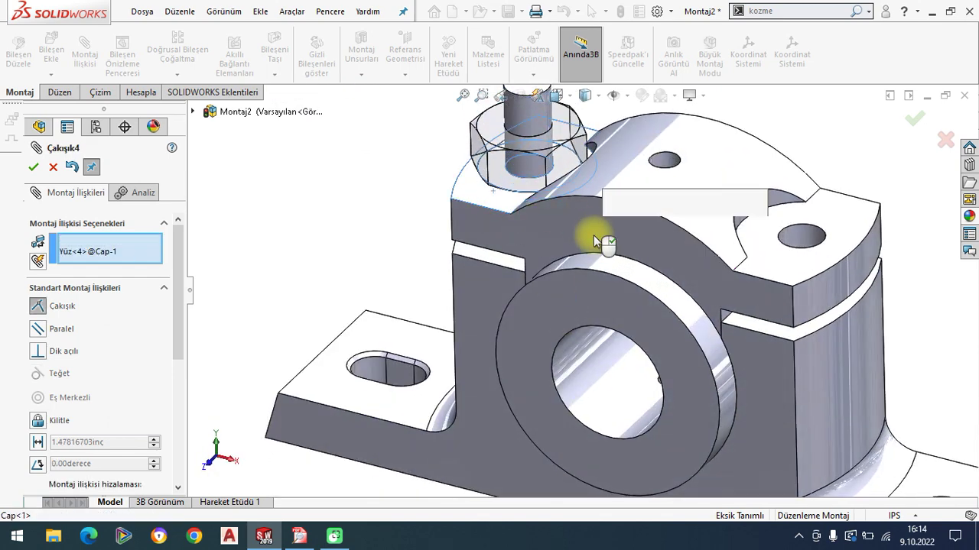
{"action": "left_click", "coordinate": [759, 205]}
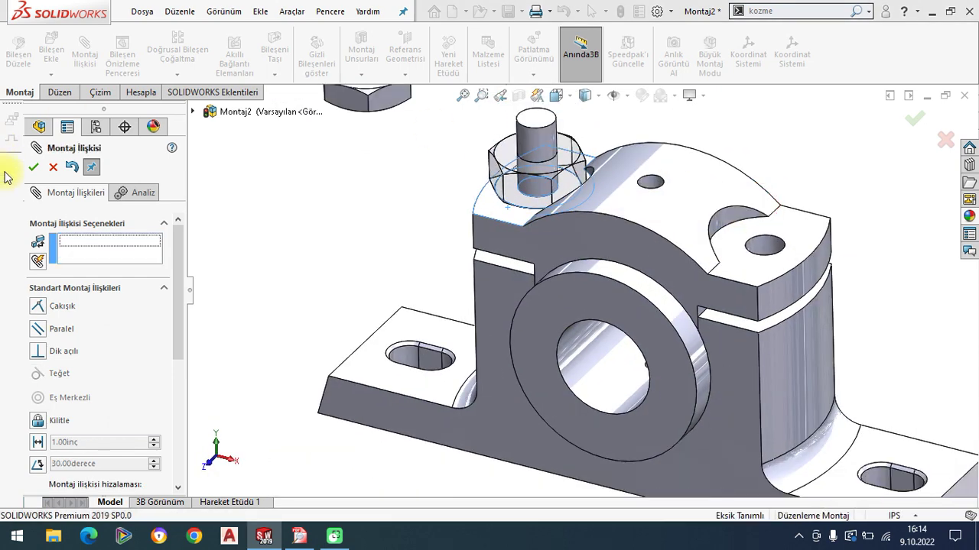
{"action": "key", "text": "Escape"}
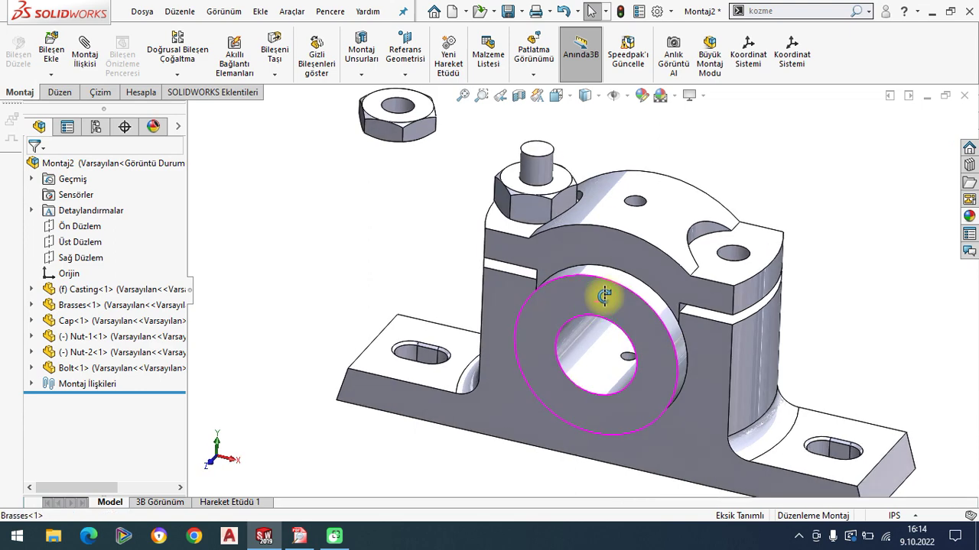
Step: Mate the second nut's bore concentric with the bolt shank
{"action": "left_click", "coordinate": [102, 60]}
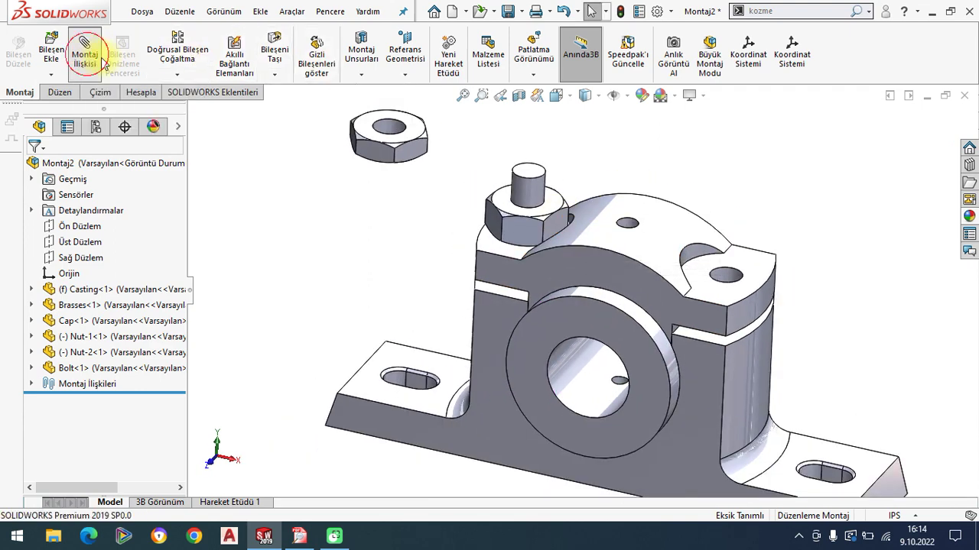
{"action": "left_click", "coordinate": [392, 131]}
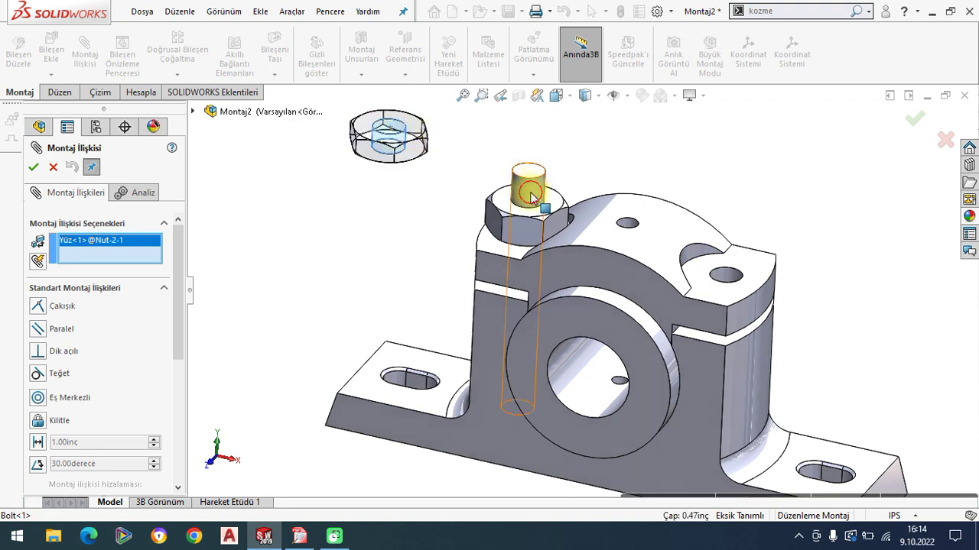
{"action": "left_click", "coordinate": [532, 196]}
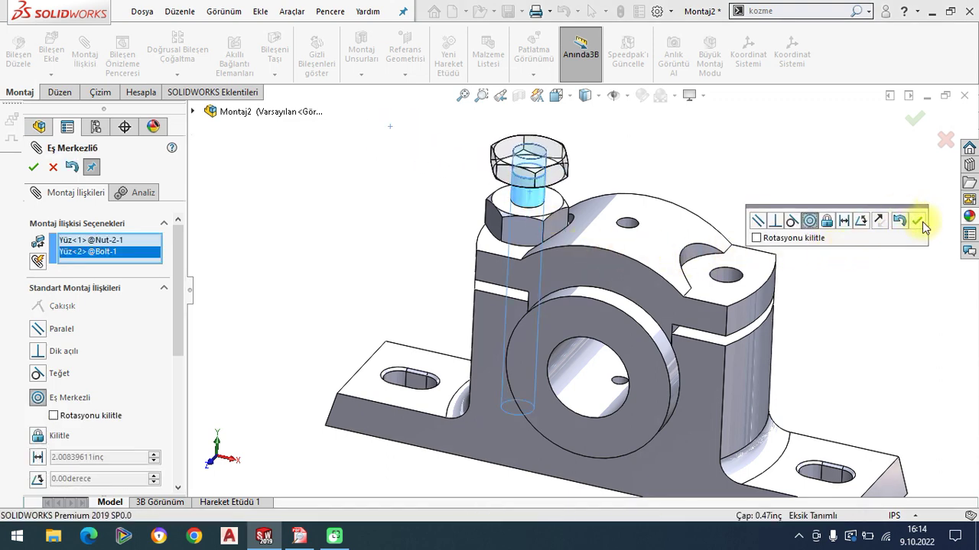
{"action": "left_click", "coordinate": [917, 222]}
Step: Stack Nut-2's bottom face coincident on Nut-1's top face
{"action": "mouse_move", "coordinate": [535, 262]}
{"action": "middle_mouse_down"}
{"action": "mouse_move", "coordinate": [546, 170]}
{"action": "mouse_move", "coordinate": [505, 216]}
{"action": "mouse_move", "coordinate": [526, 280]}
{"action": "mouse_move", "coordinate": [505, 277]}
{"action": "middle_mouse_up"}
{"action": "scroll", "coordinate": [504, 216], "scroll_direction": "down", "scroll_amount": 2}
{"action": "left_click", "coordinate": [501, 233]}
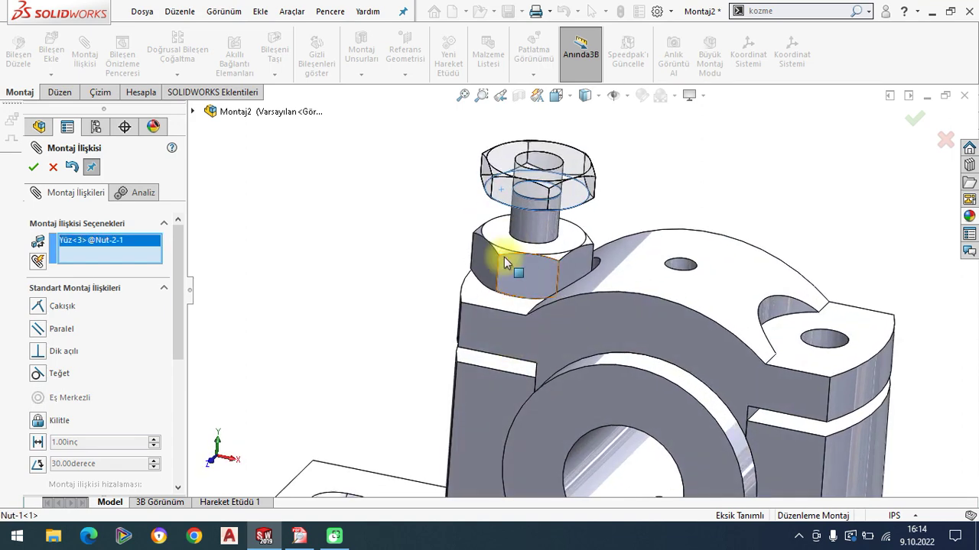
{"action": "left_click", "coordinate": [503, 233]}
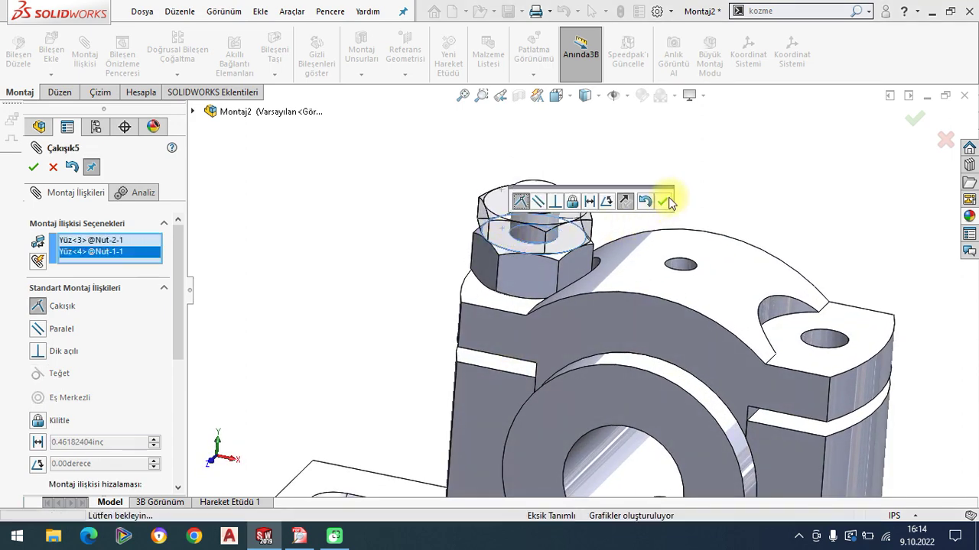
{"action": "left_click", "coordinate": [664, 203]}
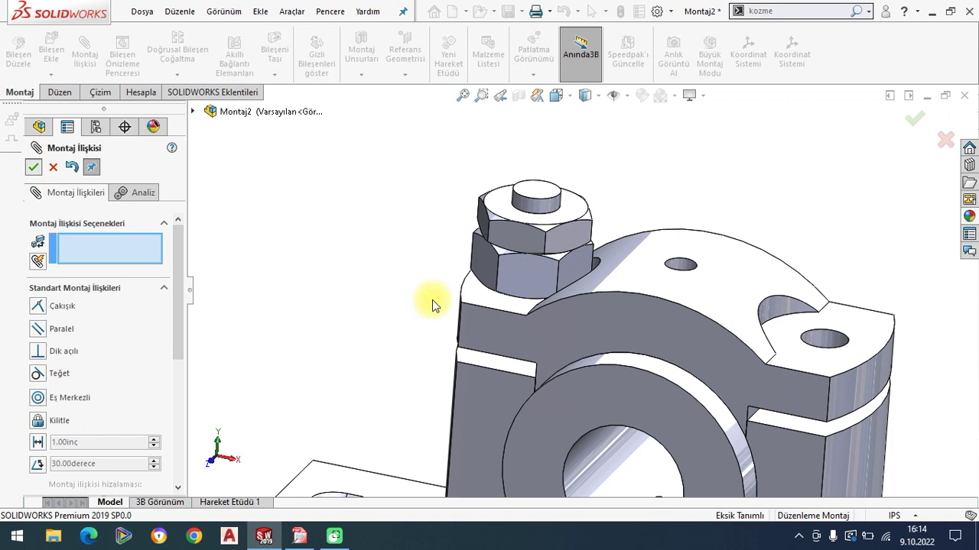
{"action": "key", "text": "Escape"}
{"action": "scroll", "coordinate": [581, 334], "scroll_direction": "up", "scroll_amount": 3}
{"action": "scroll", "coordinate": [581, 334], "scroll_direction": "up", "scroll_amount": 3}
{"action": "mouse_move", "coordinate": [585, 337]}
{"action": "middle_mouse_down"}
{"action": "mouse_move", "coordinate": [677, 328]}
{"action": "mouse_move", "coordinate": [679, 293]}
{"action": "mouse_move", "coordinate": [655, 403]}
{"action": "mouse_move", "coordinate": [662, 327]}
{"action": "middle_mouse_up"}
{"action": "scroll", "coordinate": [618, 356], "scroll_direction": "down", "scroll_amount": 2}
{"action": "scroll", "coordinate": [630, 353], "scroll_direction": "down", "scroll_amount": 3}
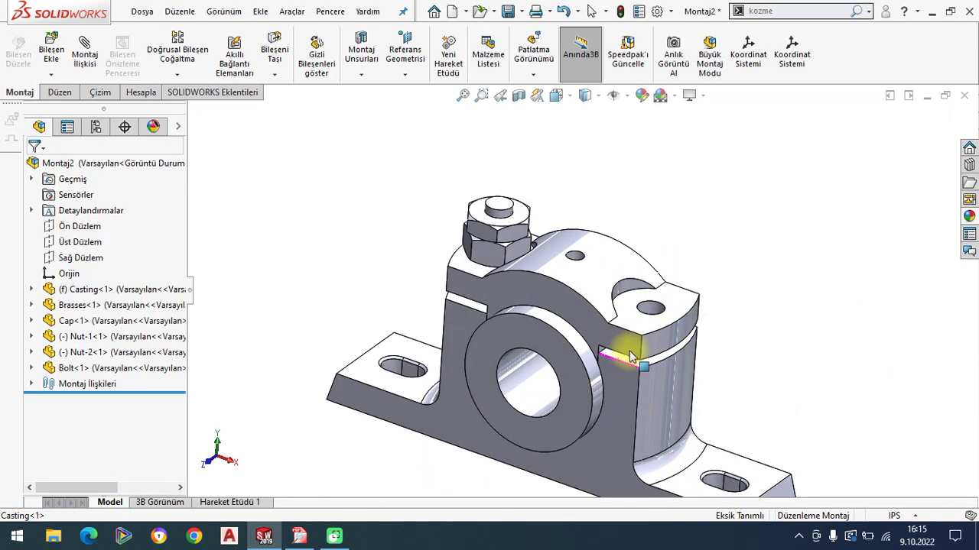
{"action": "left_click", "coordinate": [176, 74]}
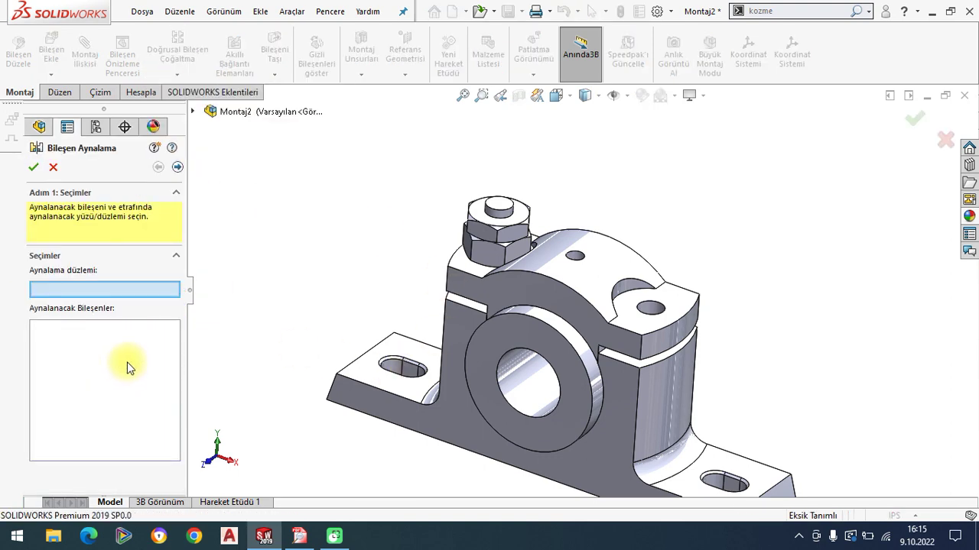
{"action": "left_click", "coordinate": [192, 115]}
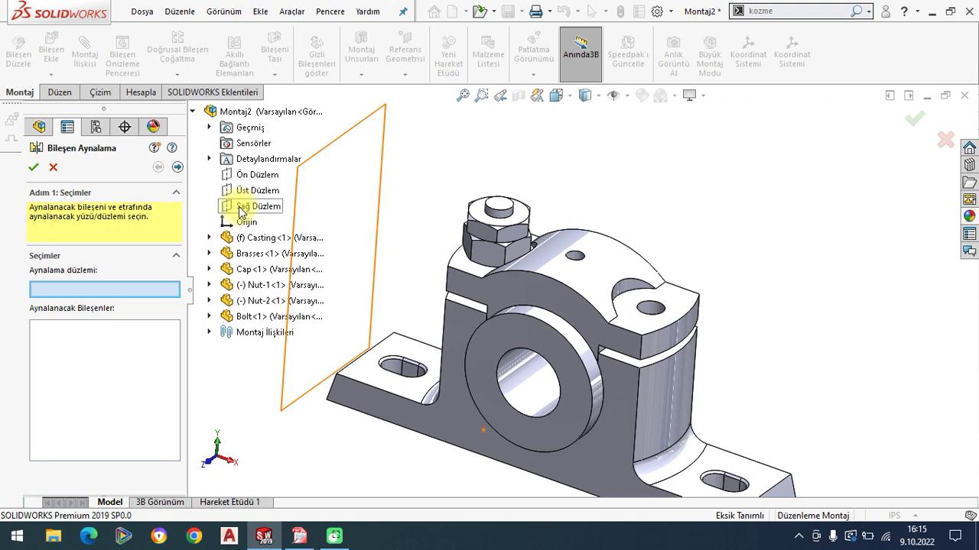
{"action": "key", "text": "z"}
{"action": "mouse_move", "coordinate": [587, 390]}
{"action": "middle_mouse_down"}
{"action": "mouse_move", "coordinate": [570, 374]}
{"action": "mouse_move", "coordinate": [594, 393]}
{"action": "mouse_move", "coordinate": [575, 391]}
{"action": "mouse_move", "coordinate": [563, 372]}
{"action": "mouse_move", "coordinate": [633, 412]}
{"action": "mouse_move", "coordinate": [686, 286]}
{"action": "mouse_move", "coordinate": [574, 275]}
{"action": "mouse_move", "coordinate": [589, 186]}
{"action": "mouse_move", "coordinate": [625, 257]}
{"action": "mouse_move", "coordinate": [610, 276]}
{"action": "middle_mouse_up"}
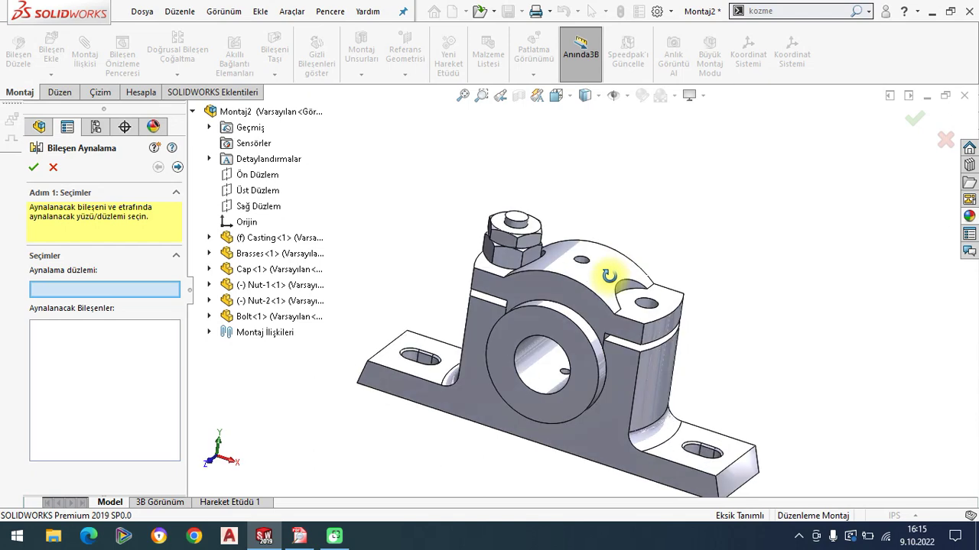
{"action": "left_click", "coordinate": [54, 168]}
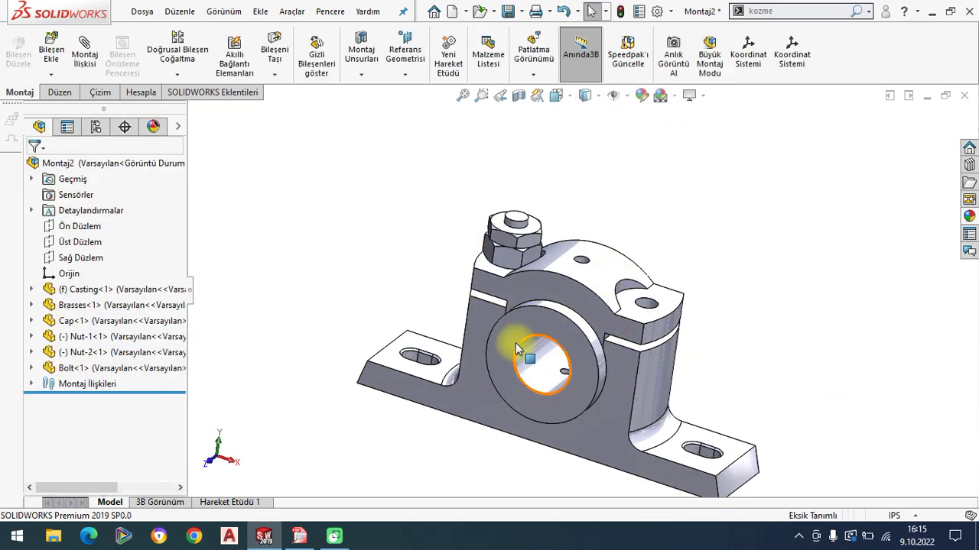
Step: Mirror the bolt, Nut-1 and Nut-2 across the Brasses front plane
{"action": "left_click", "coordinate": [527, 348]}
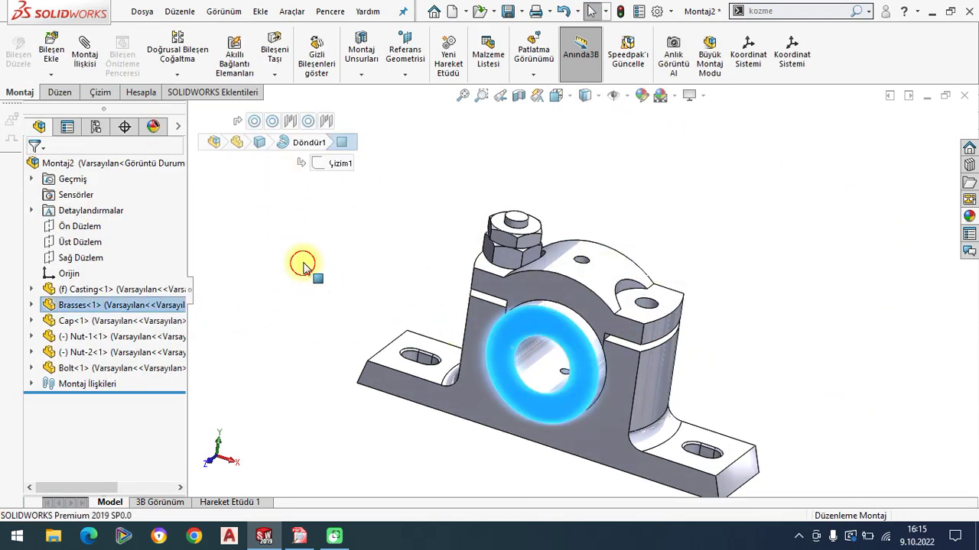
{"action": "left_click", "coordinate": [31, 305]}
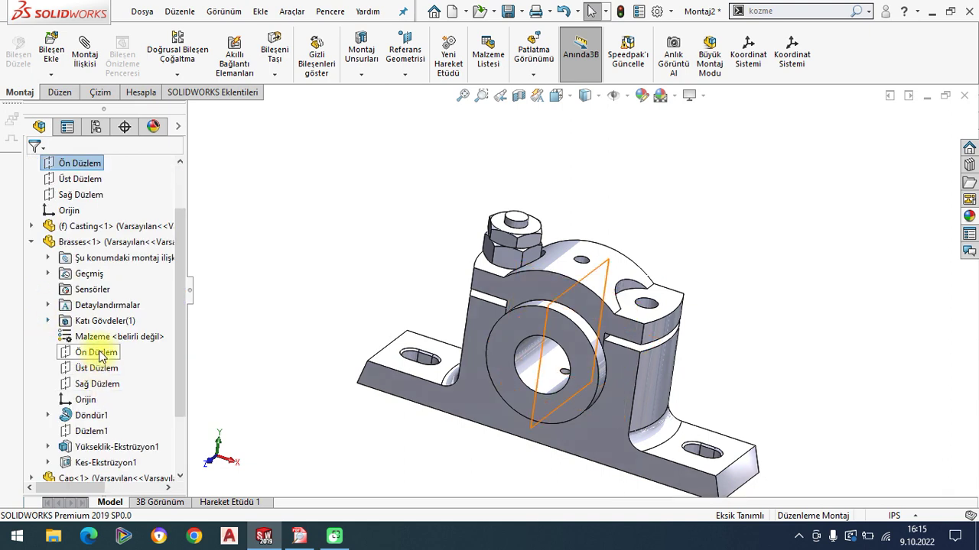
{"action": "left_click", "coordinate": [98, 353]}
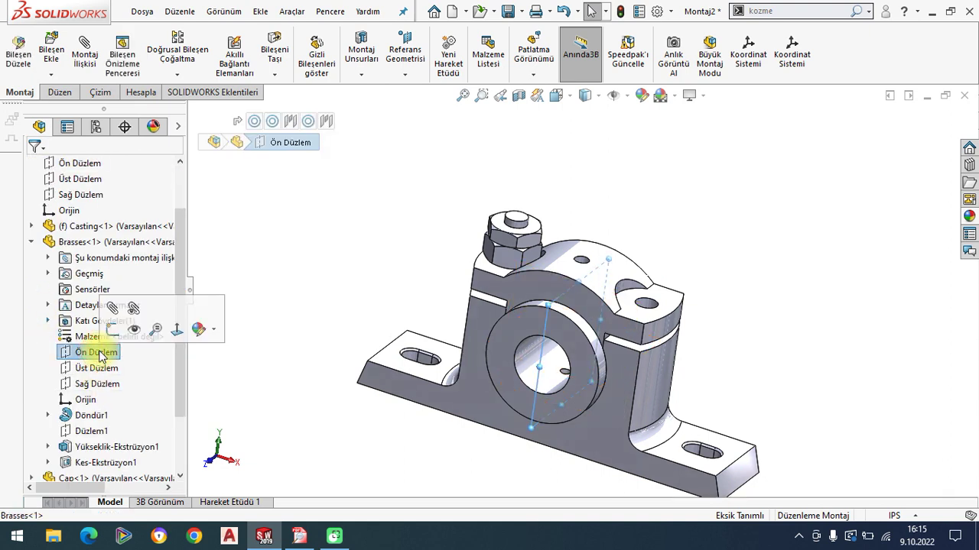
{"action": "left_click", "coordinate": [177, 74]}
{"action": "left_click", "coordinate": [193, 196]}
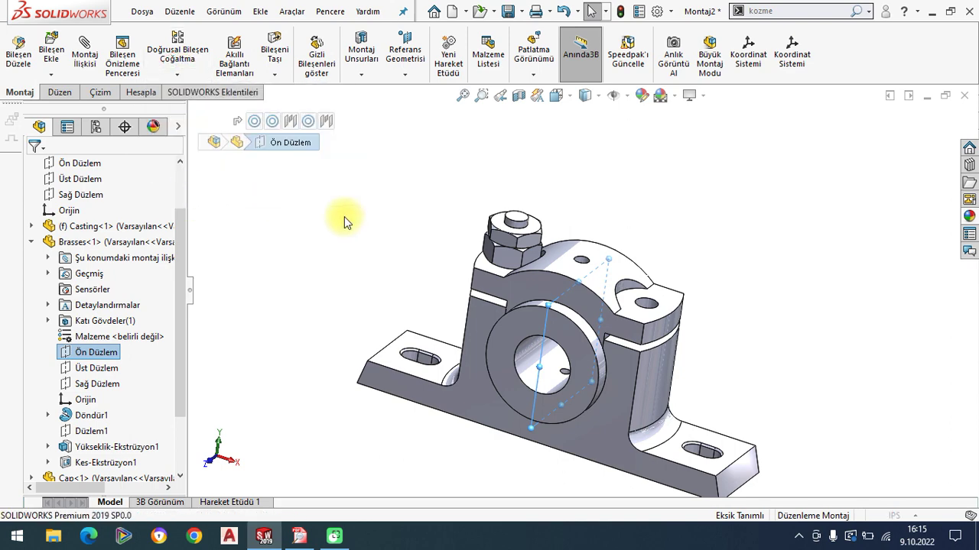
{"action": "left_click", "coordinate": [545, 243]}
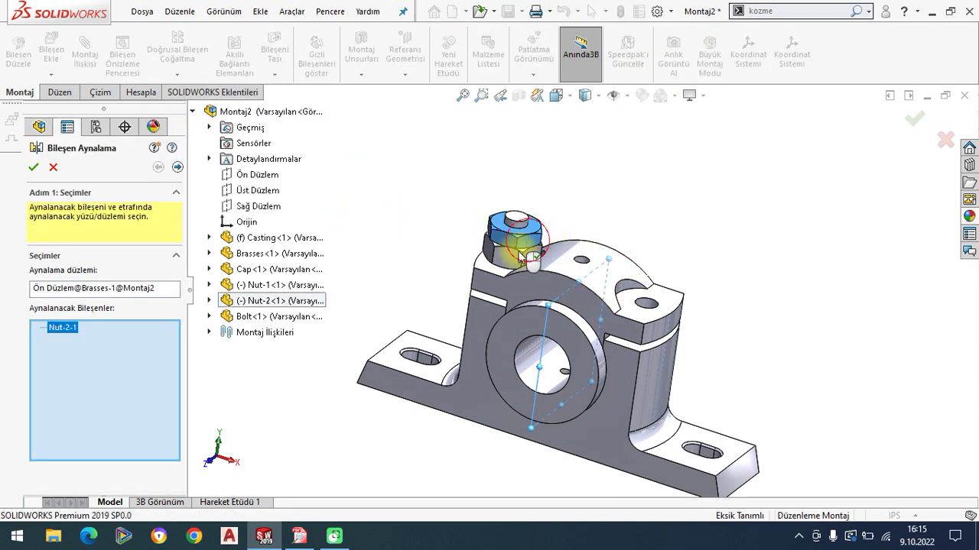
{"action": "left_click", "coordinate": [493, 275]}
{"action": "mouse_move", "coordinate": [444, 393]}
{"action": "middle_mouse_down"}
{"action": "mouse_move", "coordinate": [487, 253]}
{"action": "mouse_move", "coordinate": [497, 366]}
{"action": "middle_mouse_up"}
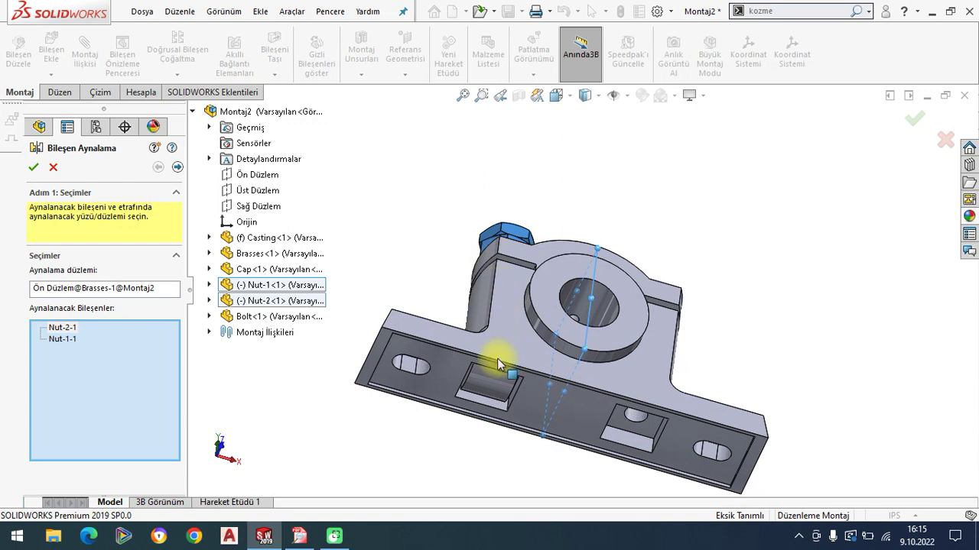
{"action": "left_click", "coordinate": [31, 166]}
Step: Switch to the isometric view to check both bolts
{"action": "mouse_move", "coordinate": [568, 247]}
{"action": "middle_mouse_down"}
{"action": "mouse_move", "coordinate": [498, 364]}
{"action": "mouse_move", "coordinate": [504, 295]}
{"action": "mouse_move", "coordinate": [546, 328]}
{"action": "mouse_move", "coordinate": [494, 299]}
{"action": "mouse_move", "coordinate": [522, 306]}
{"action": "middle_mouse_up"}
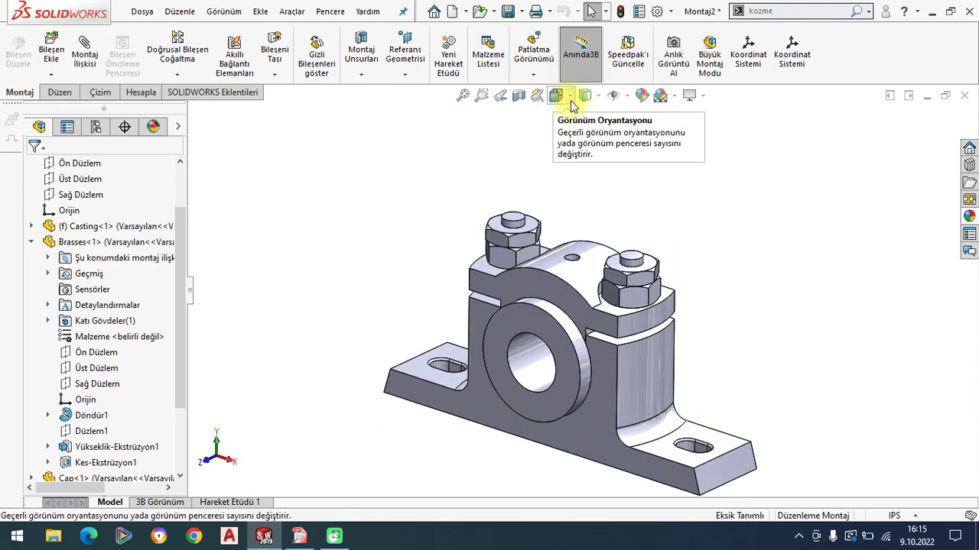
{"action": "left_click", "coordinate": [560, 94]}
{"action": "left_click", "coordinate": [637, 127]}
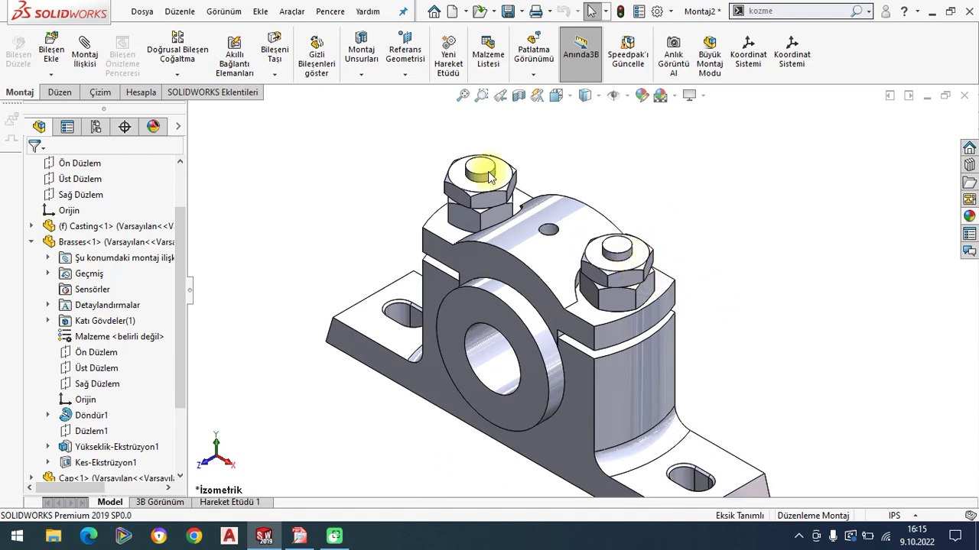
{"action": "scroll", "coordinate": [494, 208], "scroll_direction": "down", "scroll_amount": 2}
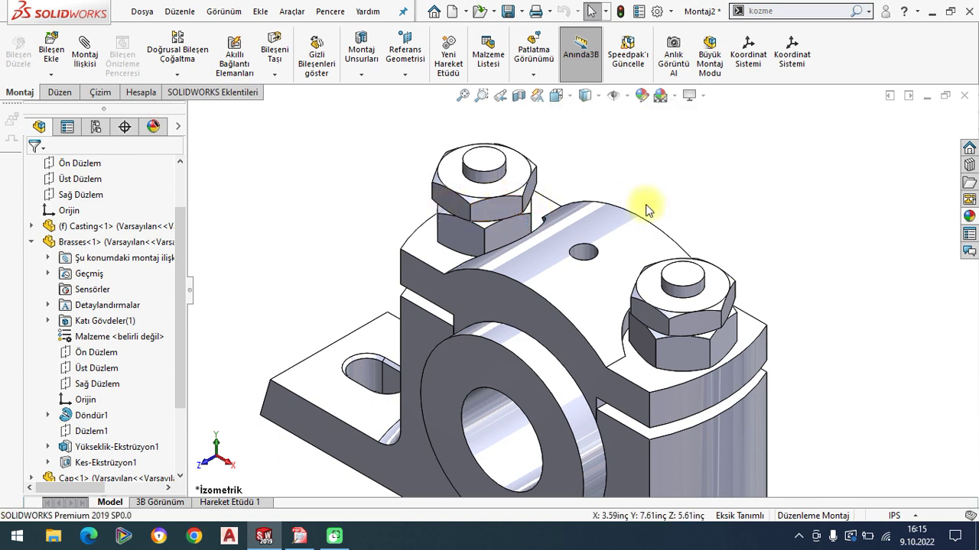
Step: Delete the stray extra copy Nut-2<3>
{"action": "mouse_move", "coordinate": [501, 210]}
{"action": "left_mouse_down", "text": "ctrl"}
{"action": "mouse_move", "coordinate": [722, 185]}
{"action": "mouse_move", "coordinate": [729, 200]}
{"action": "left_mouse_up", "text": "ctrl"}
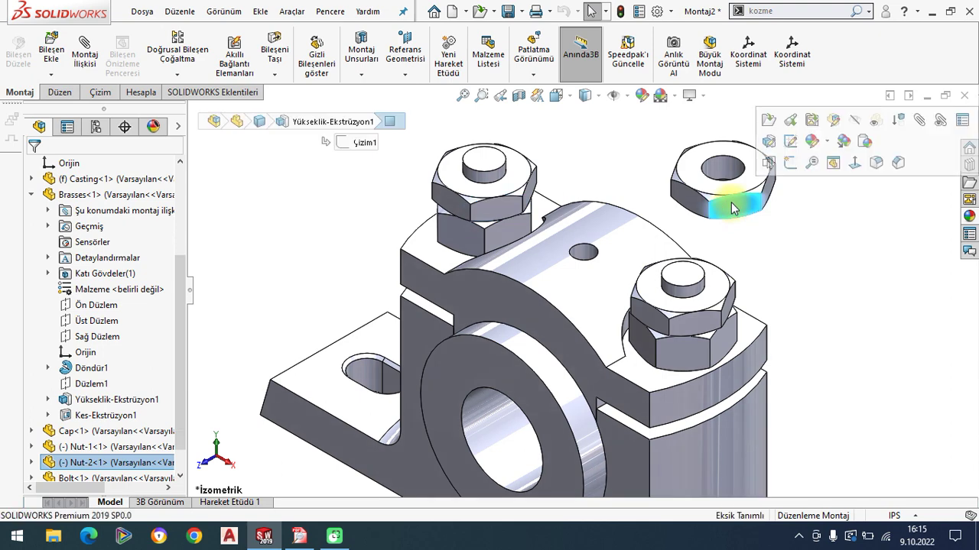
{"action": "key", "text": "Delete"}
{"action": "left_click", "coordinate": [559, 198]}
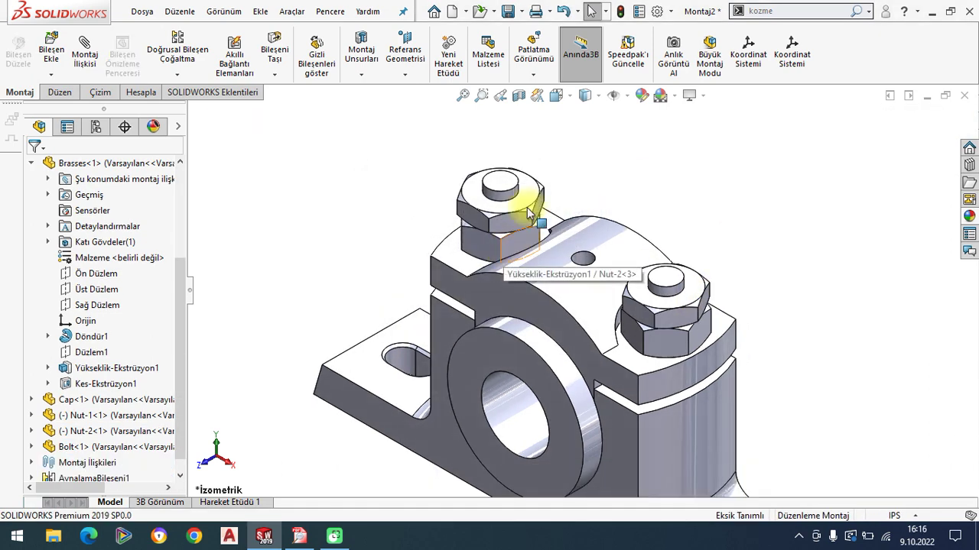
Step: Add a coincident mate aligning the side flats of the first nut pair
{"action": "left_click", "coordinate": [84, 52]}
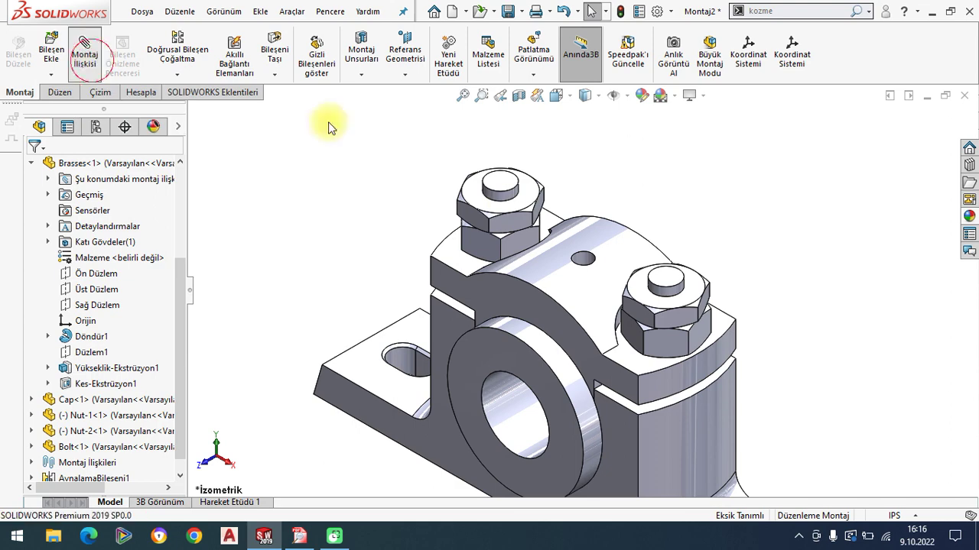
{"action": "scroll", "coordinate": [491, 240], "scroll_direction": "down", "scroll_amount": 2}
{"action": "scroll", "coordinate": [492, 238], "scroll_direction": "down", "scroll_amount": 2}
{"action": "left_click", "coordinate": [492, 249]}
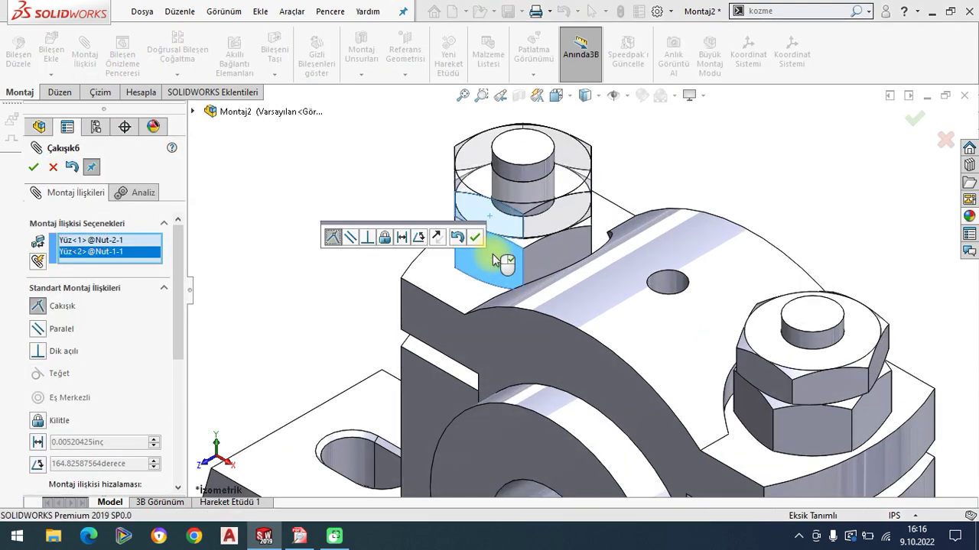
{"action": "left_click", "coordinate": [36, 168]}
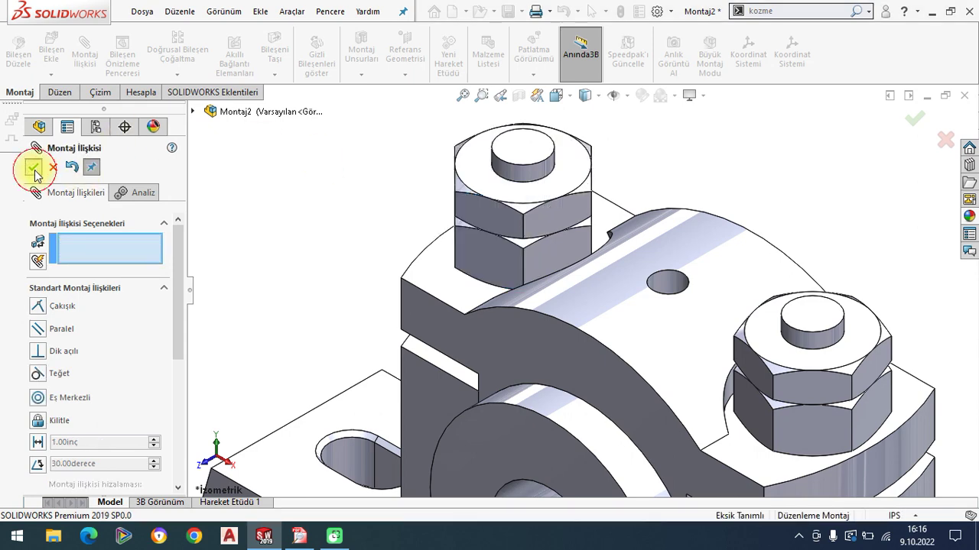
{"action": "key", "text": "Escape"}
{"action": "scroll", "coordinate": [618, 346], "scroll_direction": "up", "scroll_amount": 3}
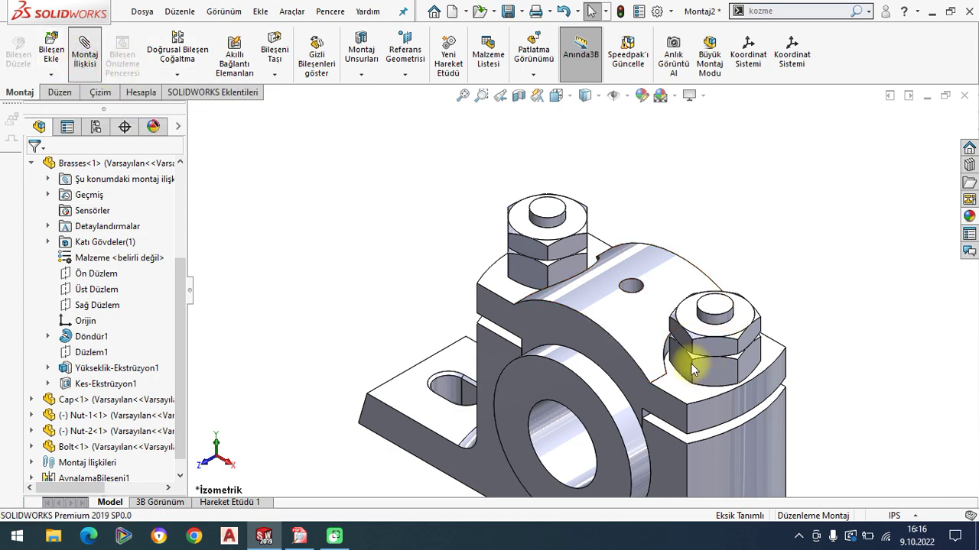
{"action": "scroll", "coordinate": [690, 362], "scroll_direction": "down", "scroll_amount": 3}
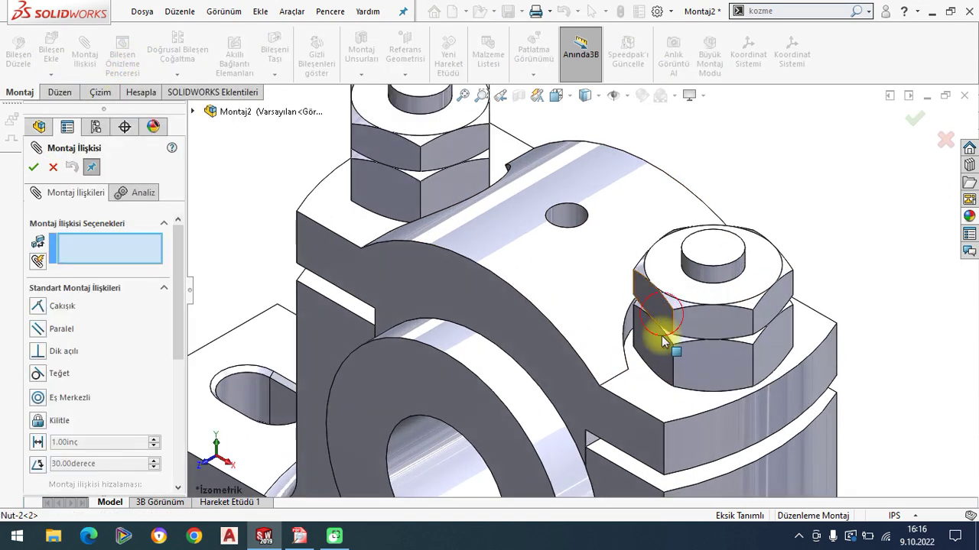
Step: Make the mirrored nuts' hex flats parallel with a Parallel mate
{"action": "left_click", "coordinate": [661, 342]}
{"action": "left_click", "coordinate": [659, 350]}
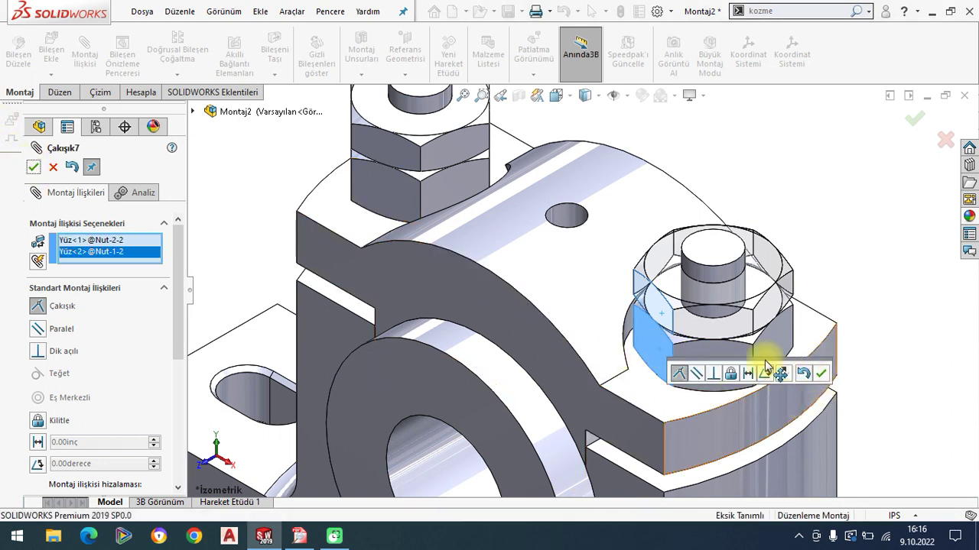
{"action": "left_click", "coordinate": [702, 376]}
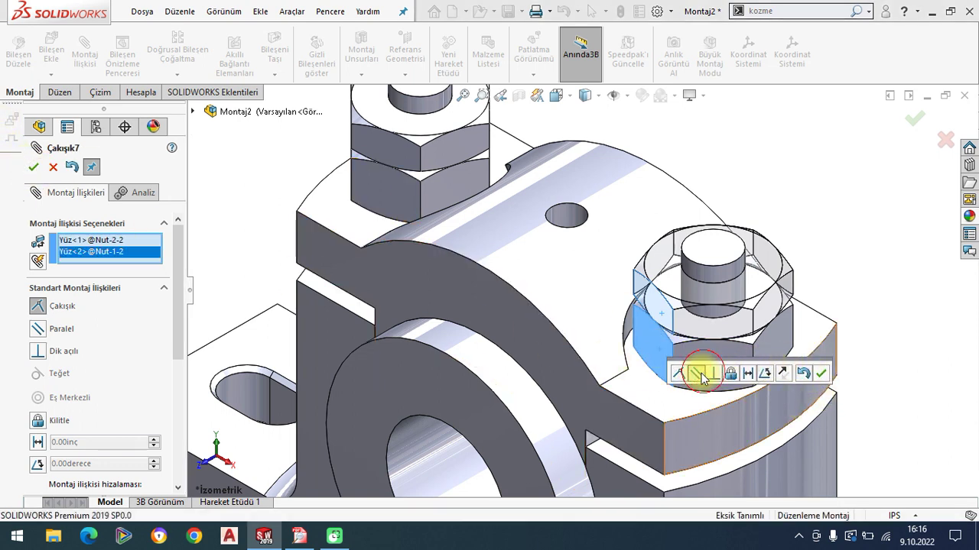
{"action": "left_click", "coordinate": [818, 374]}
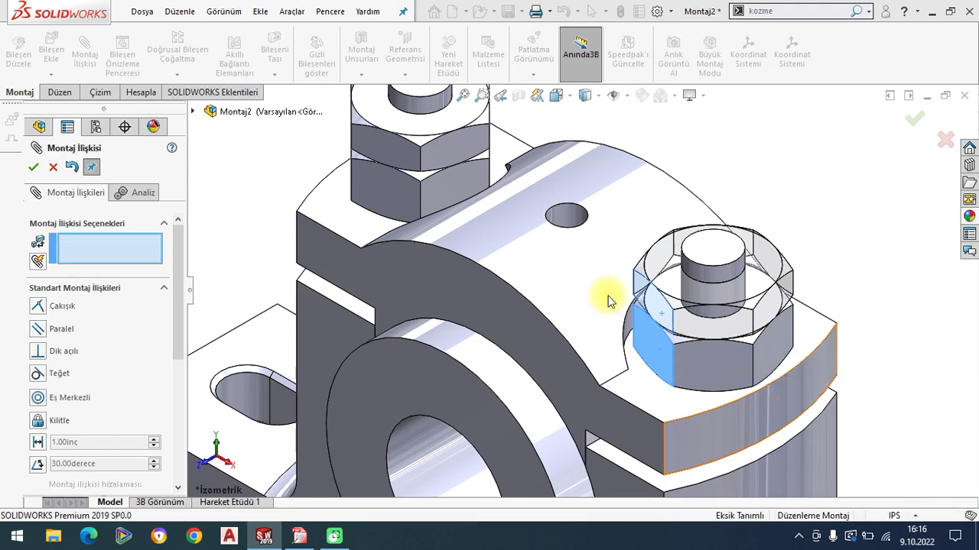
{"action": "key", "text": "Escape"}
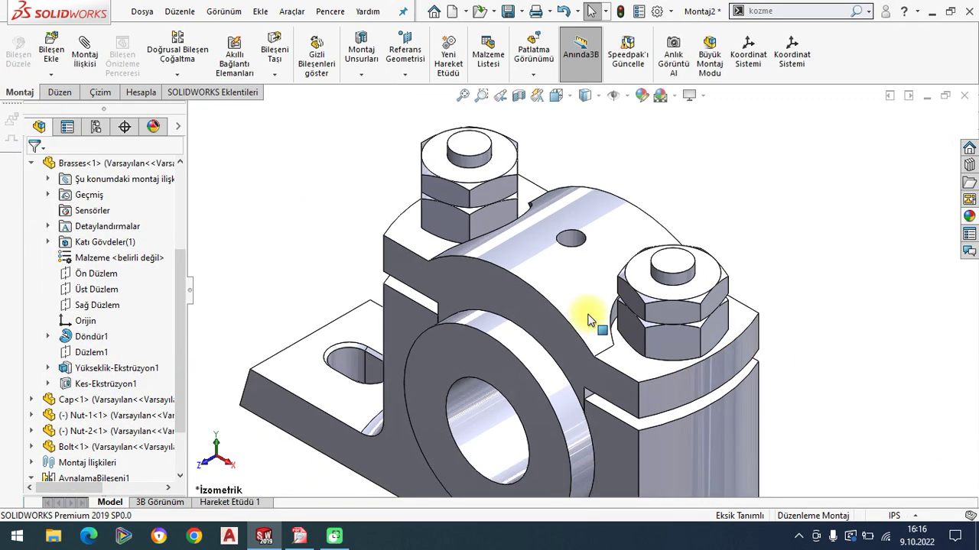
{"action": "scroll", "coordinate": [588, 315], "scroll_direction": "up", "scroll_amount": 3}
Step: Fix Nut-1 and both right-side nuts, including Nut-2<2>, in place
{"action": "right_click", "coordinate": [468, 214]}
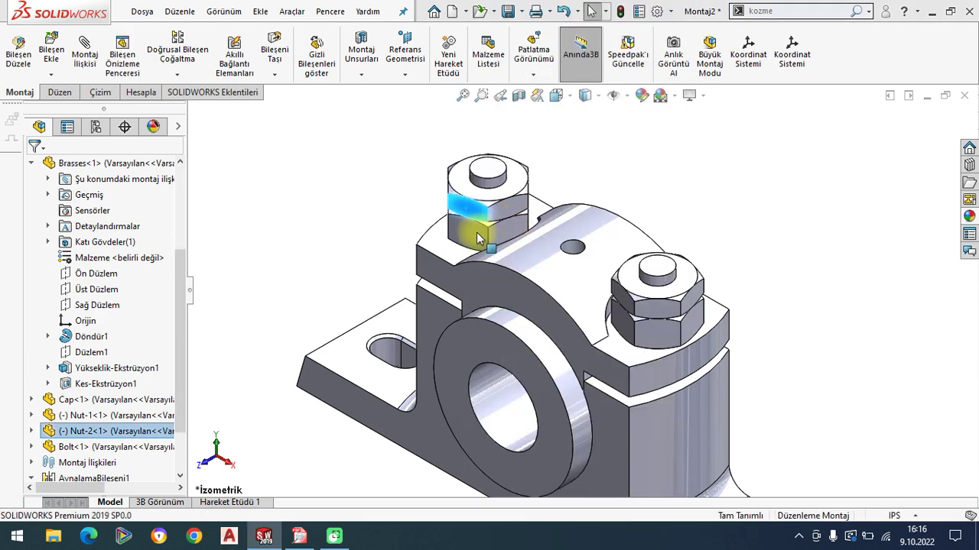
{"action": "right_click", "coordinate": [477, 238]}
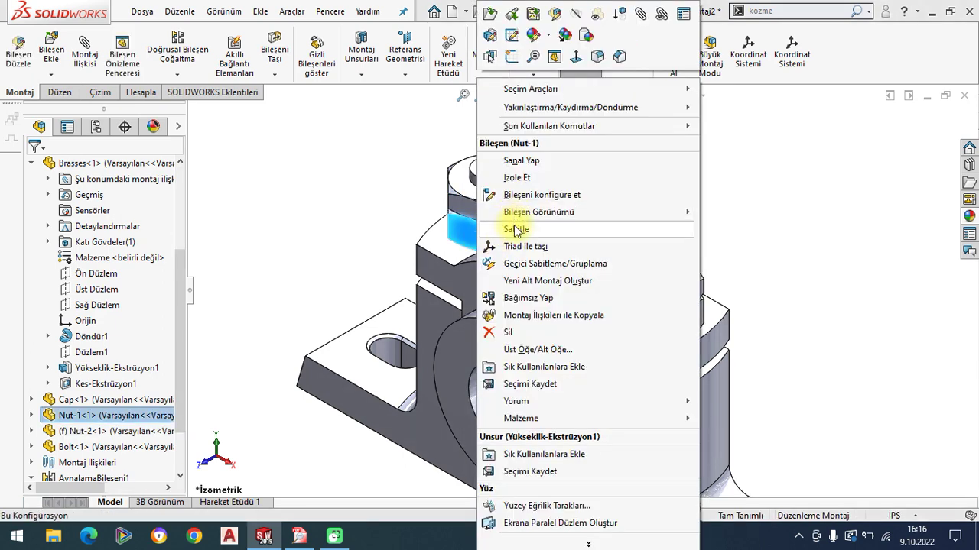
{"action": "left_click", "coordinate": [514, 226]}
{"action": "left_click", "coordinate": [651, 335]}
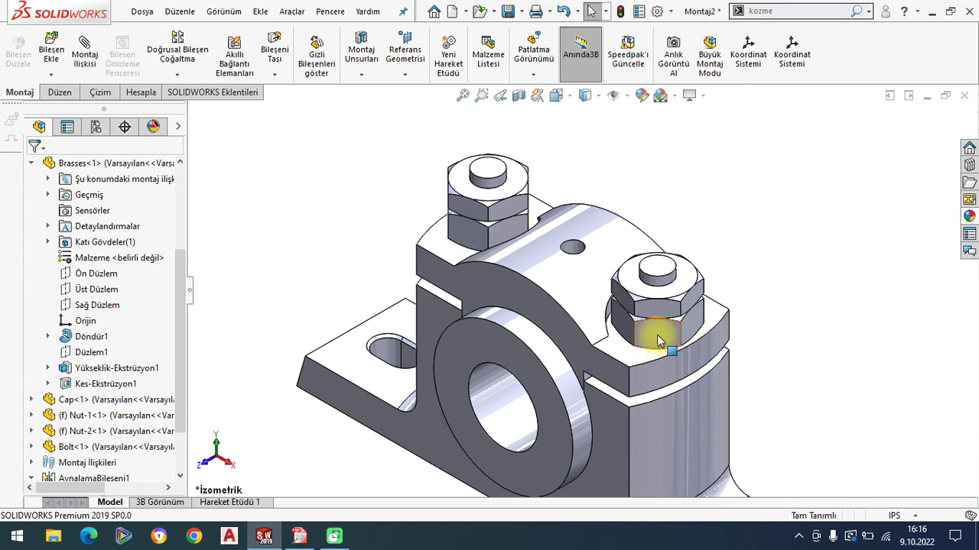
{"action": "right_click", "coordinate": [650, 334]}
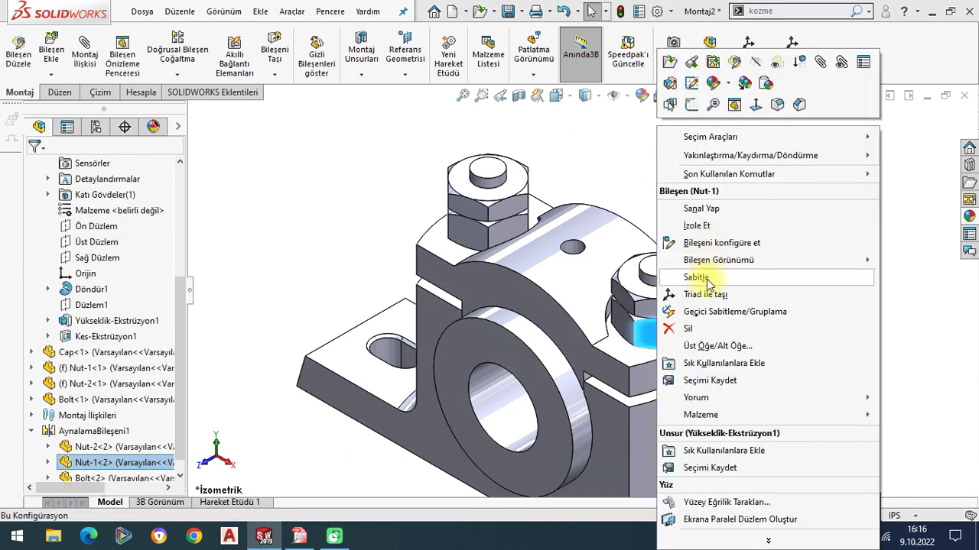
{"action": "left_click", "coordinate": [697, 277]}
{"action": "left_click", "coordinate": [657, 308]}
{"action": "right_click", "coordinate": [659, 308]}
{"action": "left_click", "coordinate": [699, 277]}
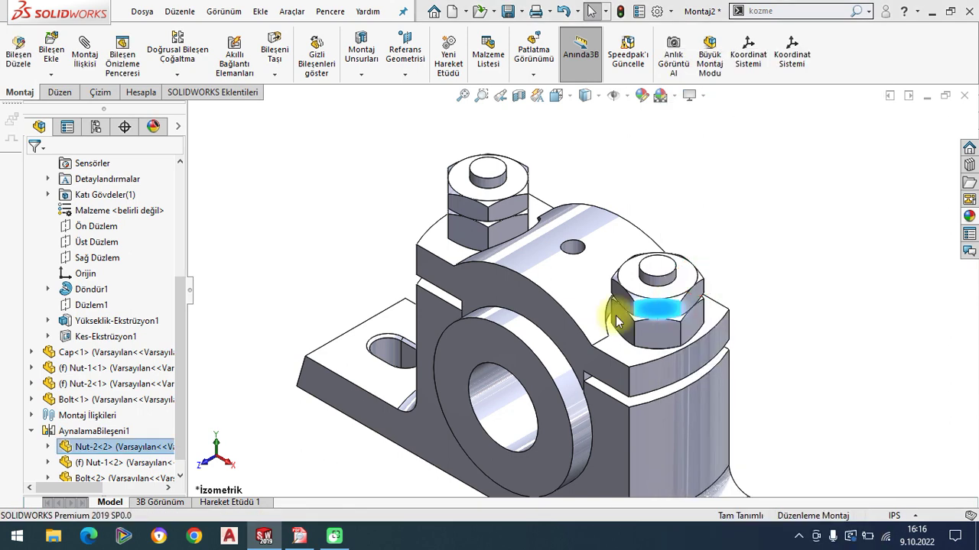
Step: Fix Bolt<1> and Bolt<2> in place
{"action": "scroll", "coordinate": [559, 356], "scroll_direction": "up", "scroll_amount": 5}
{"action": "mouse_move", "coordinate": [559, 416]}
{"action": "middle_mouse_down"}
{"action": "mouse_move", "coordinate": [564, 257]}
{"action": "mouse_move", "coordinate": [545, 400]}
{"action": "middle_mouse_up"}
{"action": "scroll", "coordinate": [528, 386], "scroll_direction": "down", "scroll_amount": 5}
{"action": "right_click", "coordinate": [523, 358]}
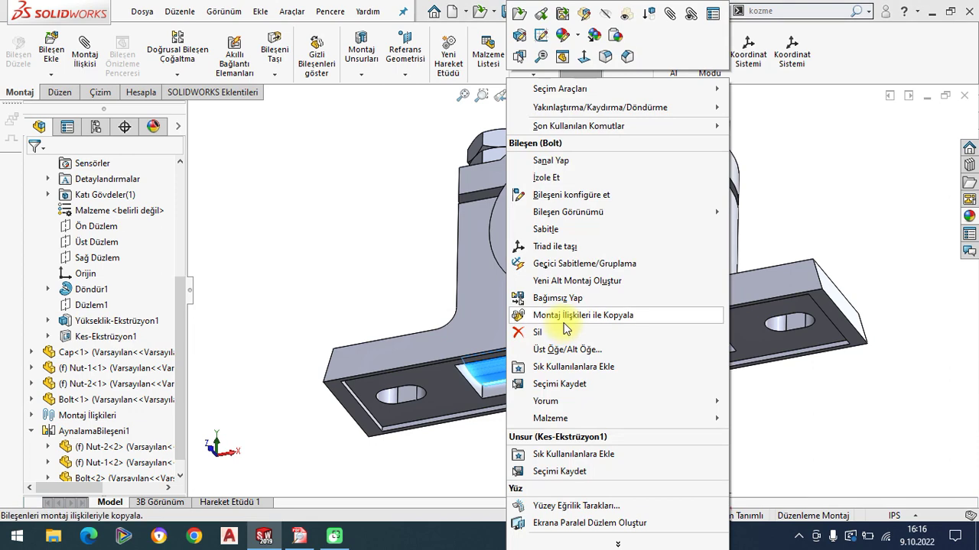
{"action": "left_click", "coordinate": [546, 232]}
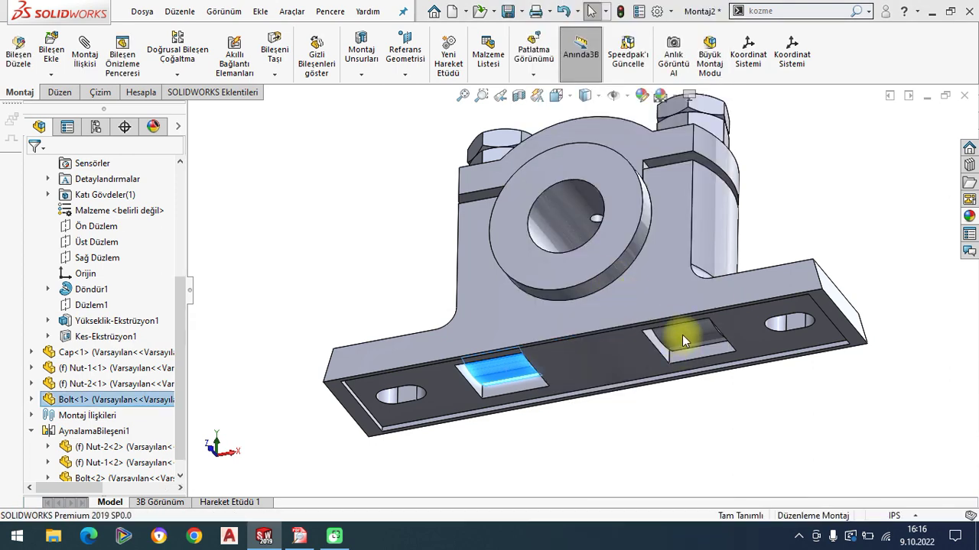
{"action": "right_click", "coordinate": [682, 337]}
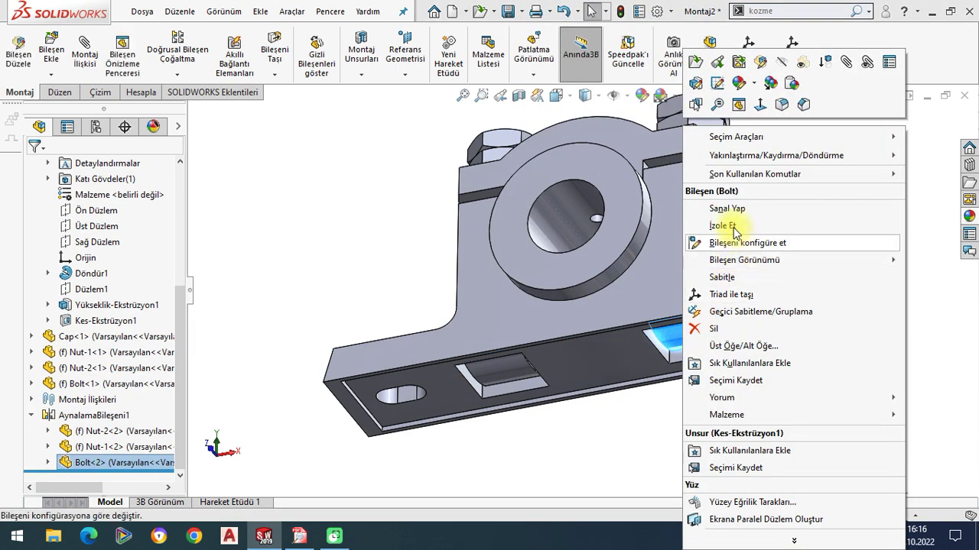
{"action": "left_click", "coordinate": [724, 278]}
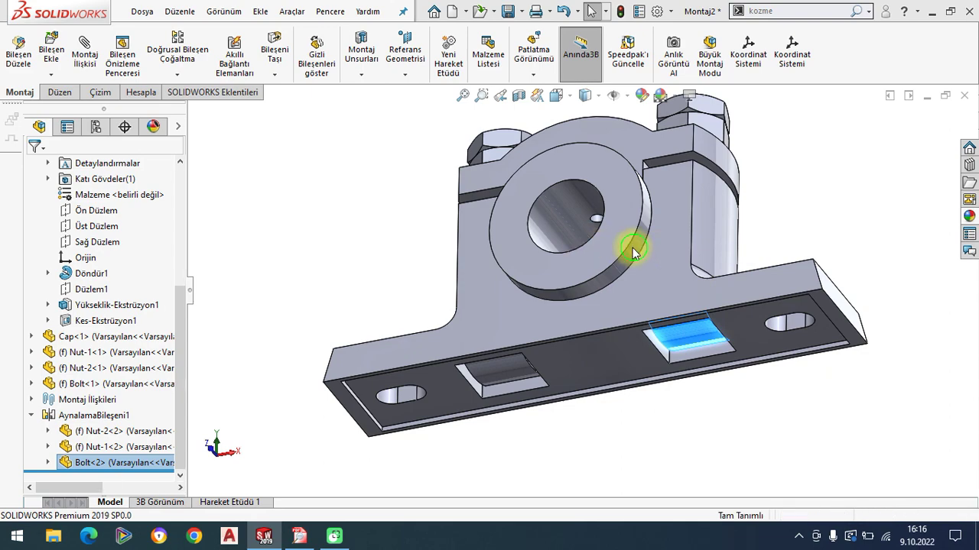
Step: Turn the plummer block upright in the isometric view
{"action": "middle_click_drag", "start_coordinate": [633, 248], "coordinate": [626, 297]}
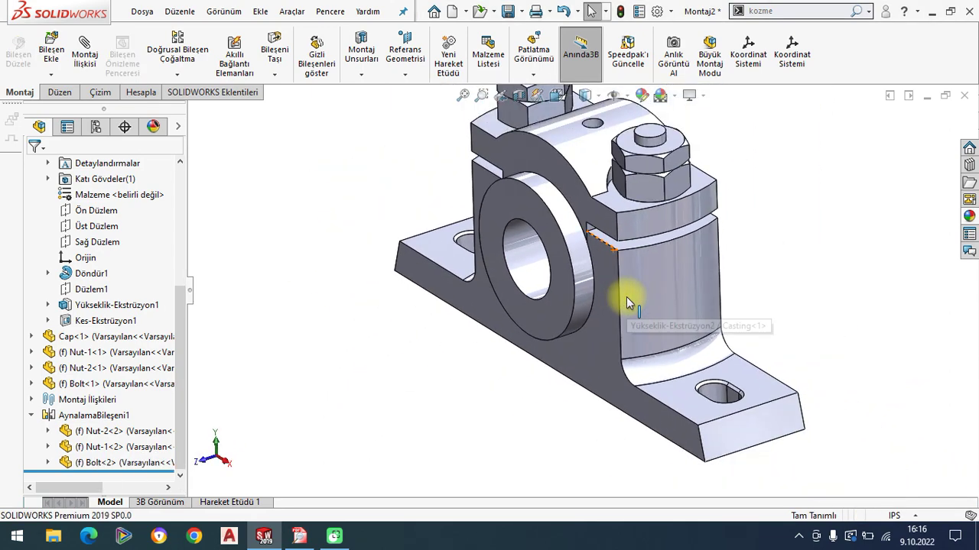
{"action": "scroll", "coordinate": [688, 236], "scroll_direction": "up", "scroll_amount": 2}
{"action": "scroll", "coordinate": [683, 280], "scroll_direction": "down", "scroll_amount": 3}
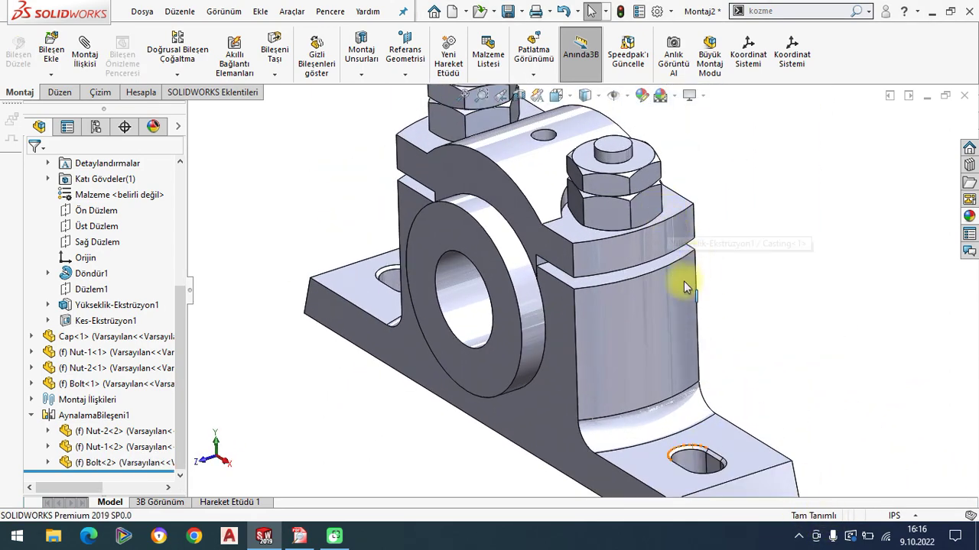
{"action": "scroll", "coordinate": [686, 297], "scroll_direction": "up", "scroll_amount": 3}
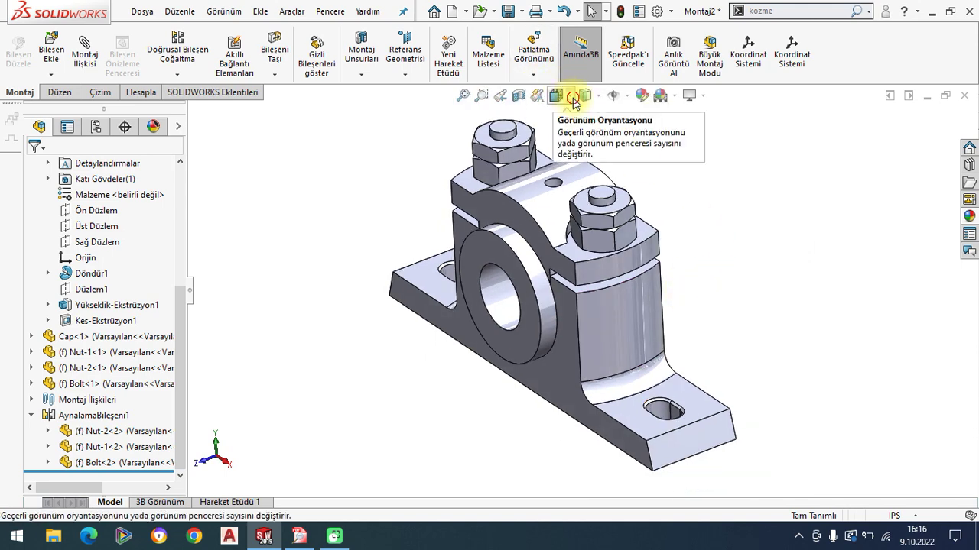
{"action": "left_click", "coordinate": [557, 94]}
{"action": "left_click", "coordinate": [617, 156]}
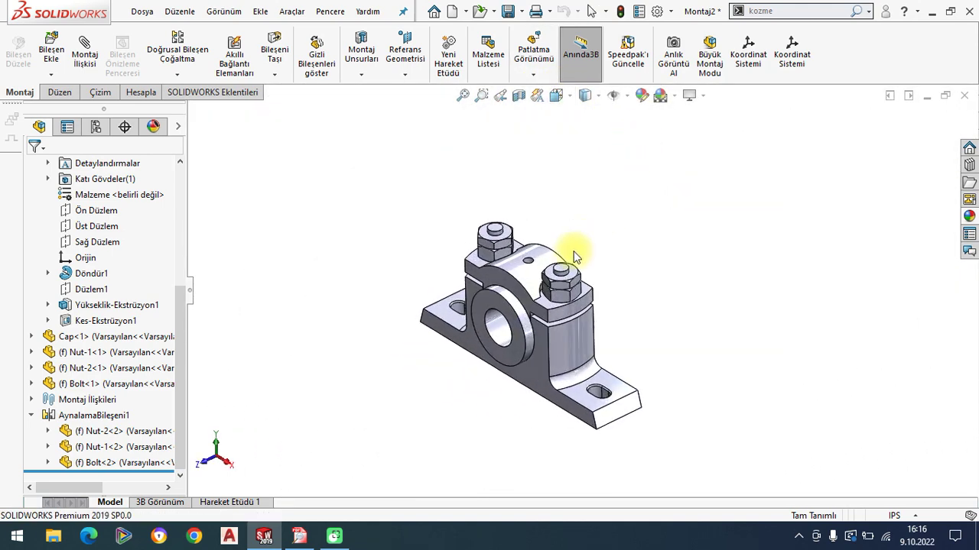
Step: Color the Casting blue, the Brasses green and the Cap yellow medium gloss plastic
{"action": "left_click", "coordinate": [968, 217]}
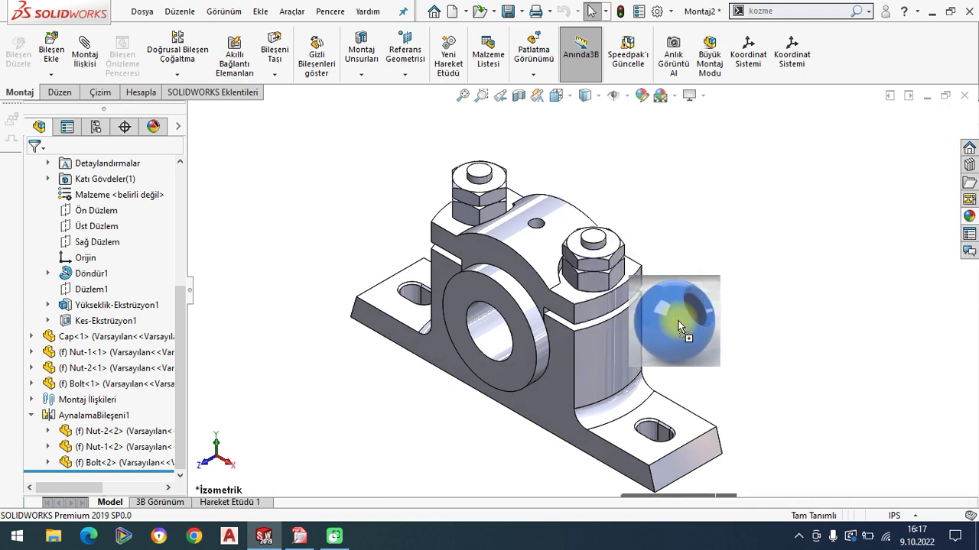
{"action": "left_click_drag", "start_coordinate": [824, 377], "coordinate": [626, 382]}
{"action": "left_click", "coordinate": [639, 384]}
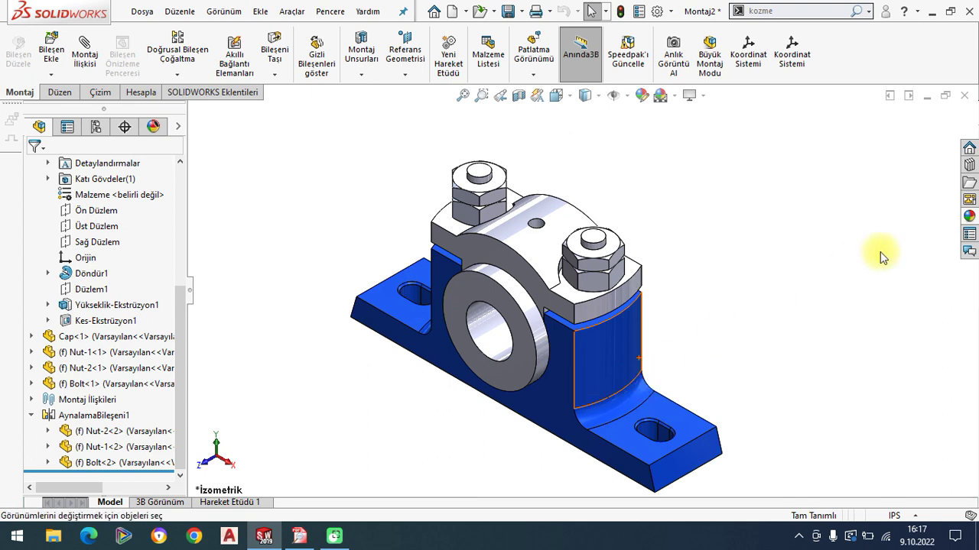
{"action": "left_click", "coordinate": [969, 217]}
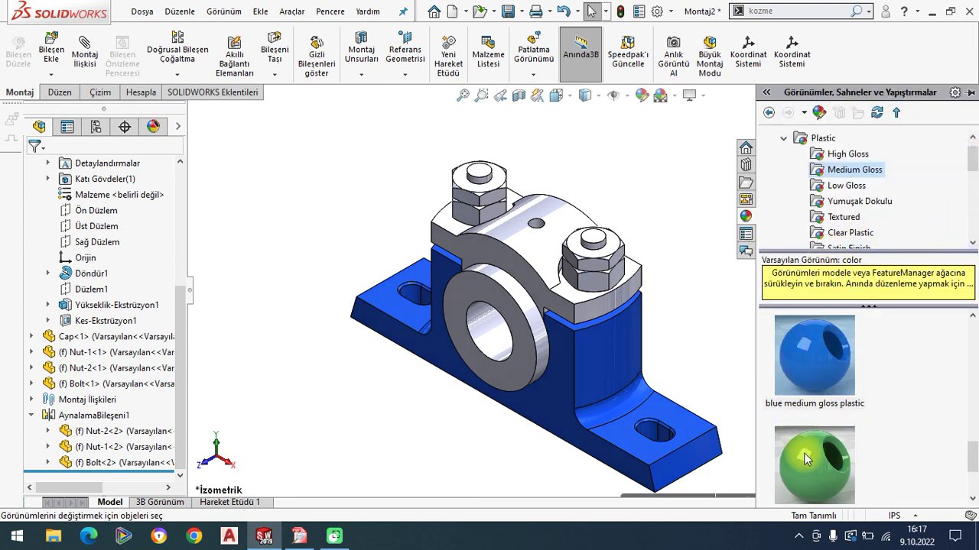
{"action": "left_click_drag", "start_coordinate": [805, 458], "coordinate": [504, 307]}
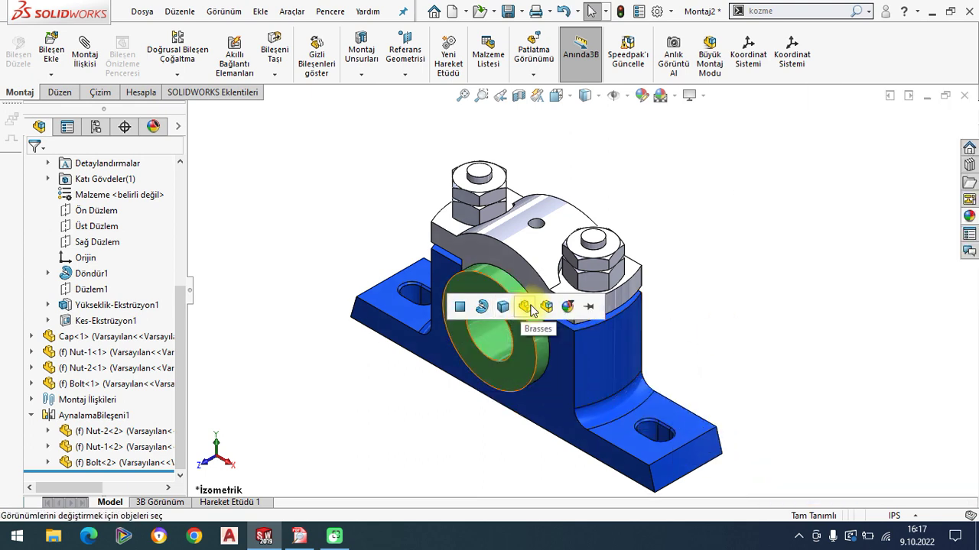
{"action": "left_click", "coordinate": [532, 306]}
{"action": "left_click", "coordinate": [969, 218]}
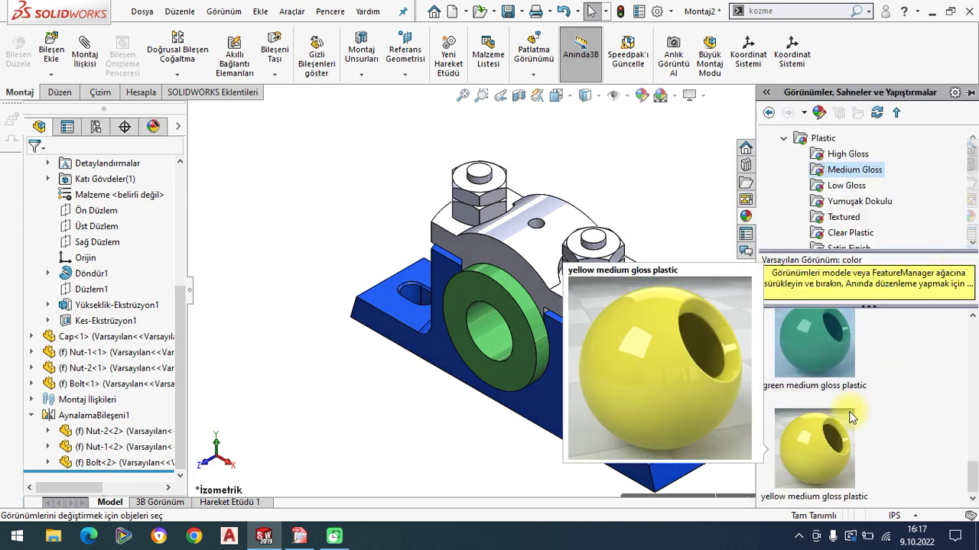
{"action": "left_click_drag", "start_coordinate": [811, 456], "coordinate": [548, 238]}
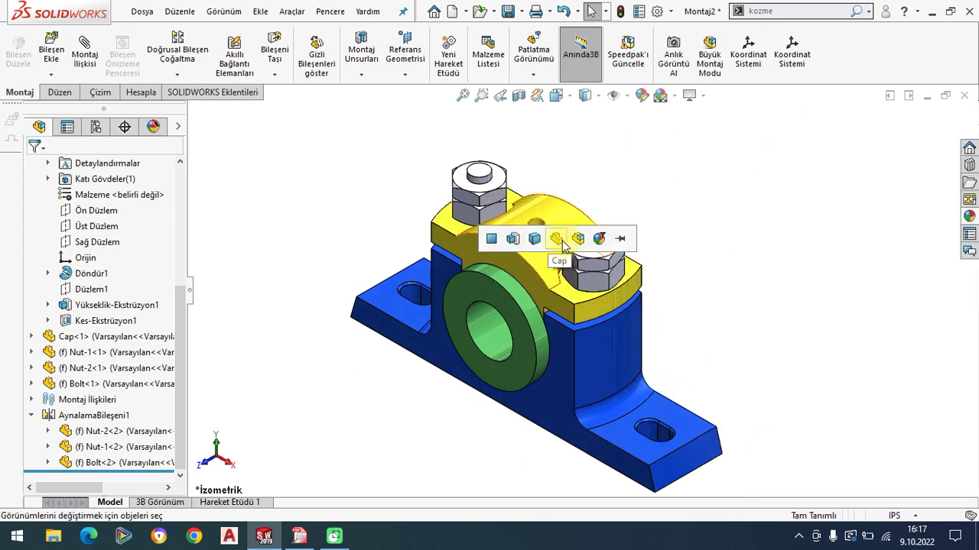
Step: Apply black gloss plastic to both nut parts
{"action": "left_click", "coordinate": [969, 216]}
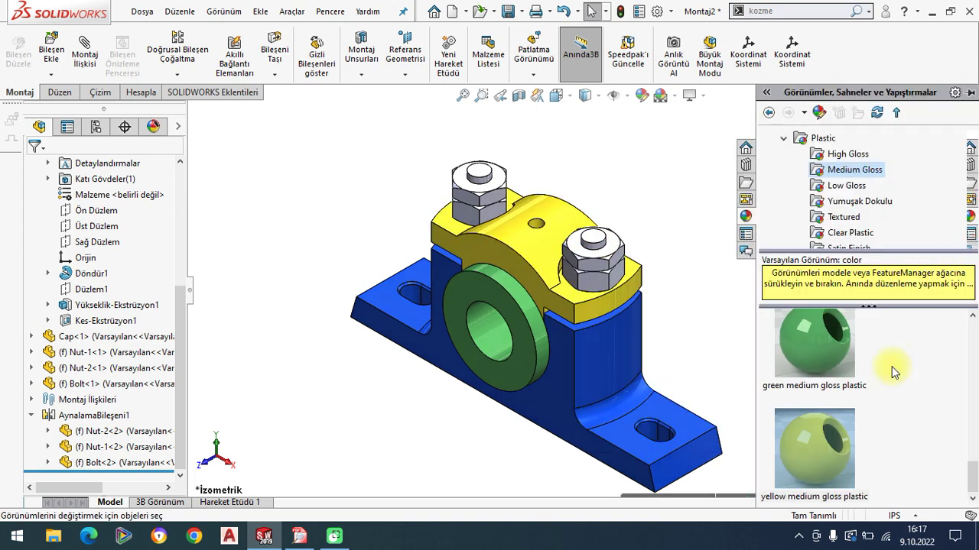
{"action": "scroll", "coordinate": [810, 383], "scroll_direction": "down", "scroll_amount": 3}
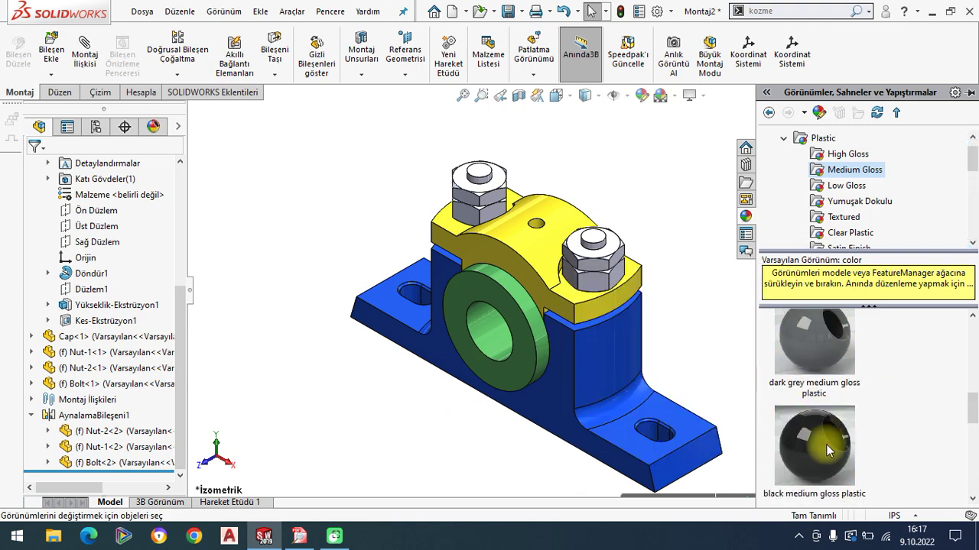
{"action": "left_click_drag", "start_coordinate": [820, 417], "coordinate": [604, 272]}
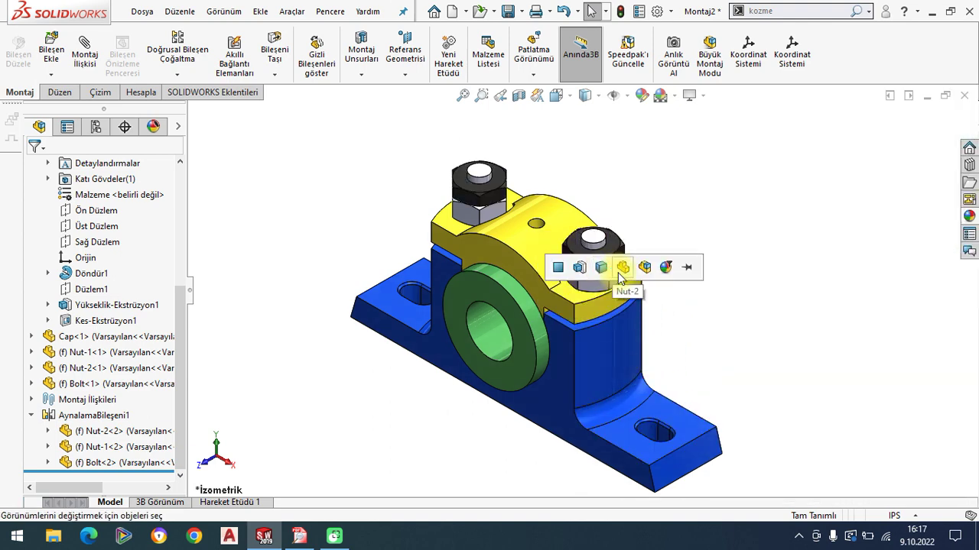
{"action": "left_click", "coordinate": [620, 273]}
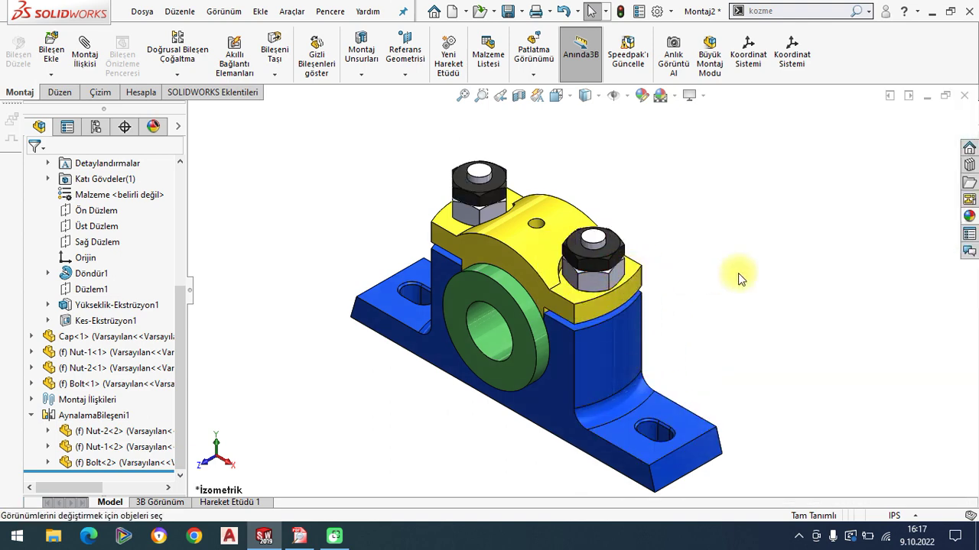
{"action": "left_click", "coordinate": [969, 218]}
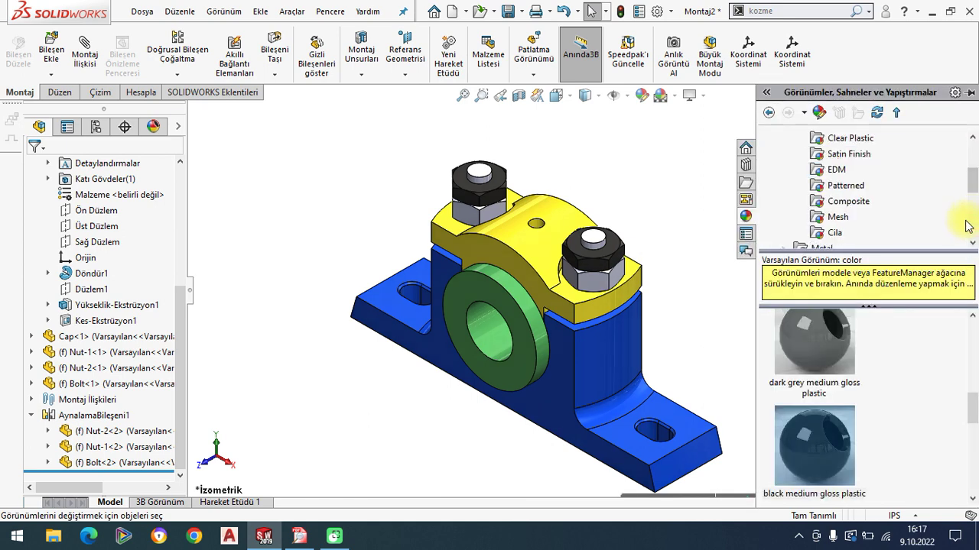
{"action": "left_click_drag", "start_coordinate": [834, 362], "coordinate": [467, 211]}
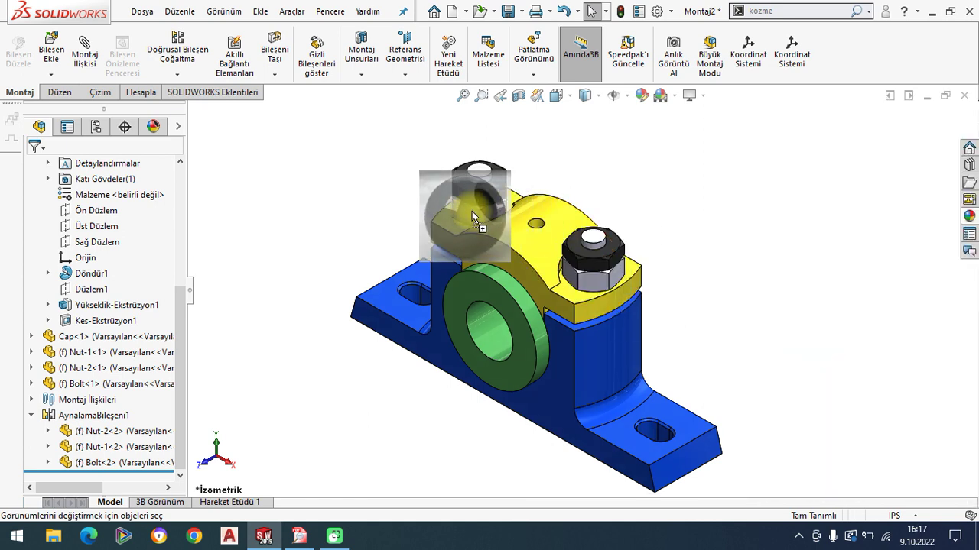
{"action": "left_click", "coordinate": [486, 218]}
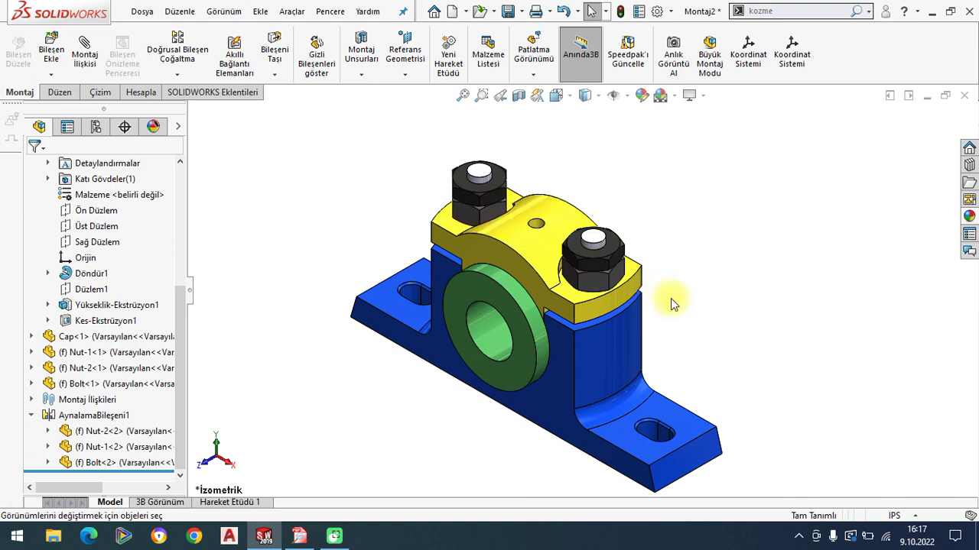
Step: Give the bolt ends white plastic and return to the isometric view
{"action": "left_click", "coordinate": [969, 217]}
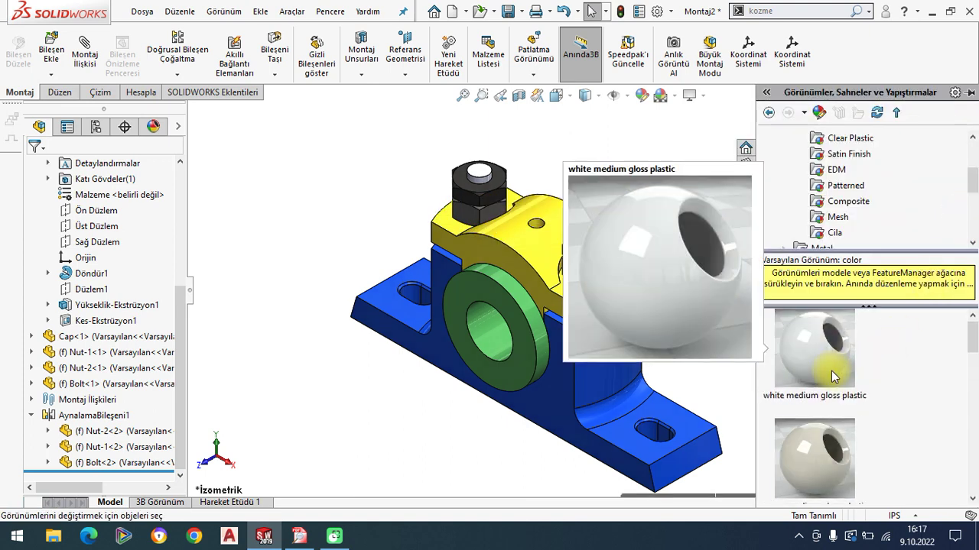
{"action": "left_click_drag", "start_coordinate": [828, 354], "coordinate": [596, 242]}
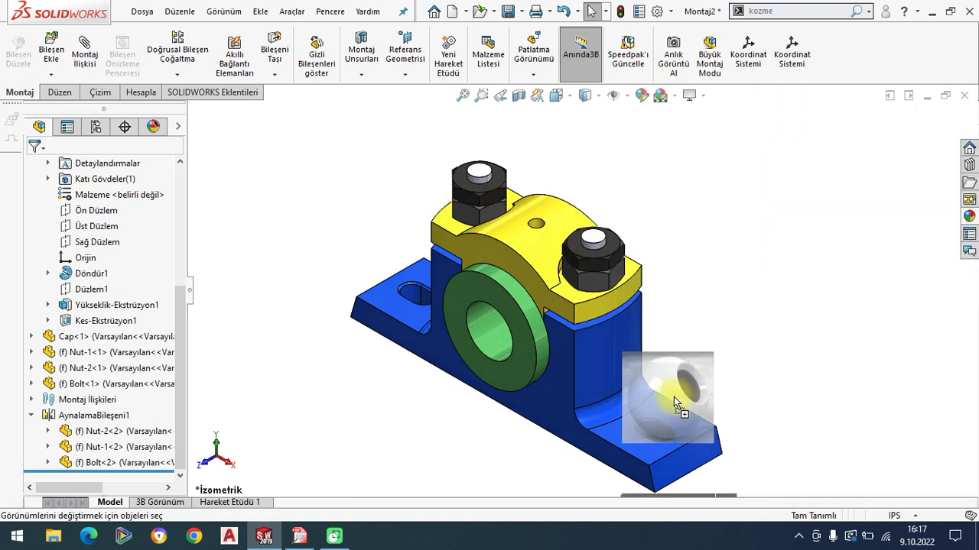
{"action": "left_click", "coordinate": [615, 240]}
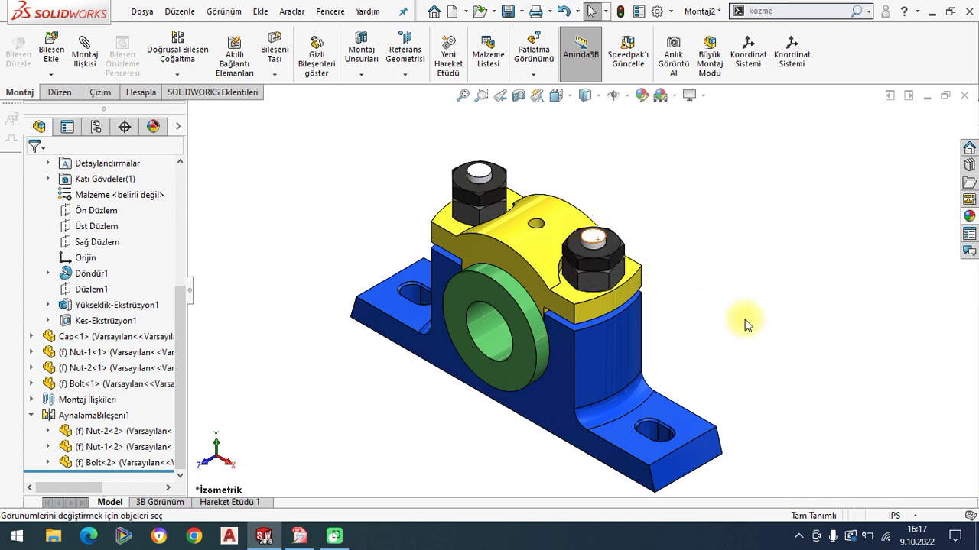
{"action": "scroll", "coordinate": [631, 345], "scroll_direction": "up", "scroll_amount": 2}
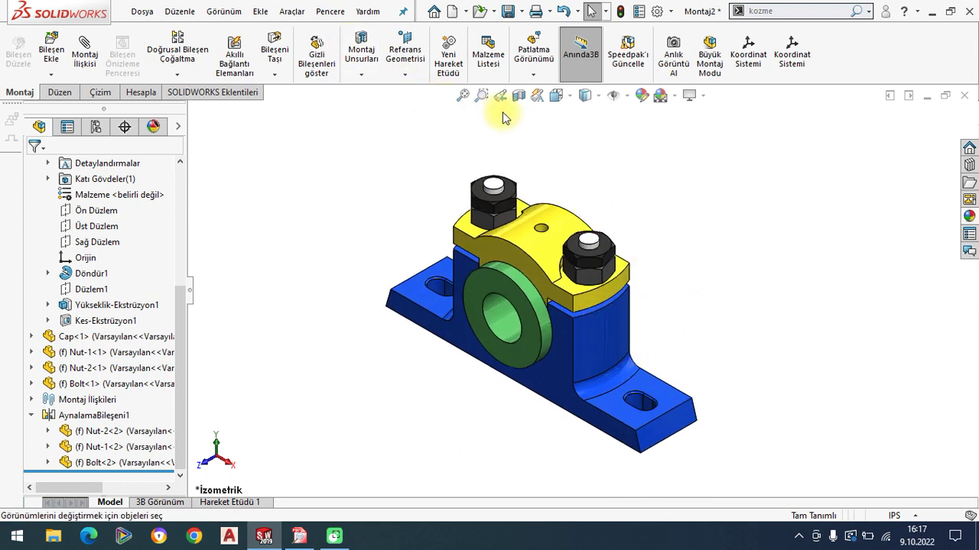
{"action": "left_click", "coordinate": [568, 107]}
{"action": "left_click", "coordinate": [635, 137]}
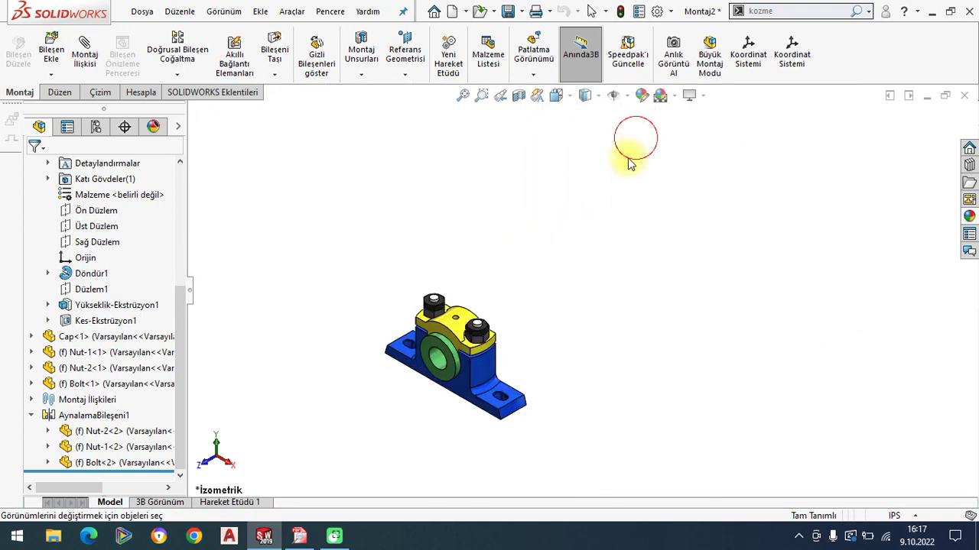